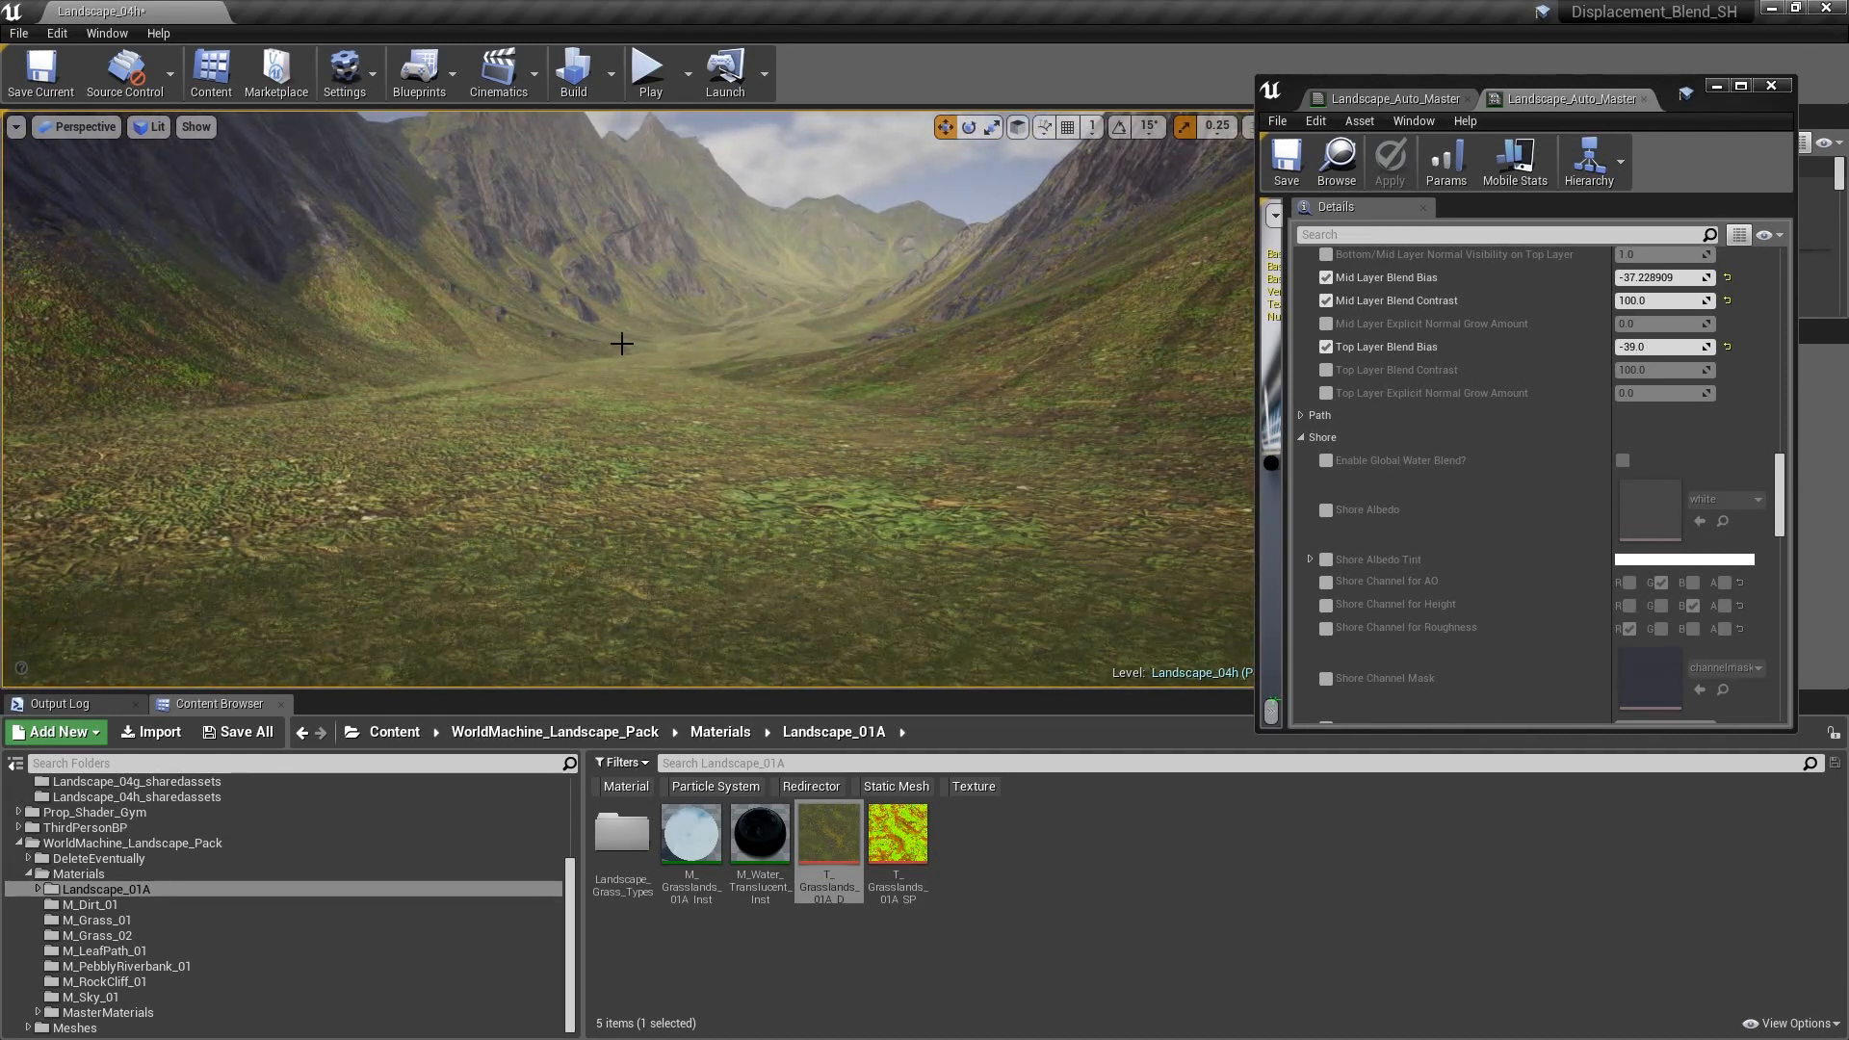
# - Override and turn on Enable Global Water Blend in the Shore parameters of the landscape material instance
pyautogui.moveTo(736, 419); pyautogui.dragTo(698, 414, button='right')
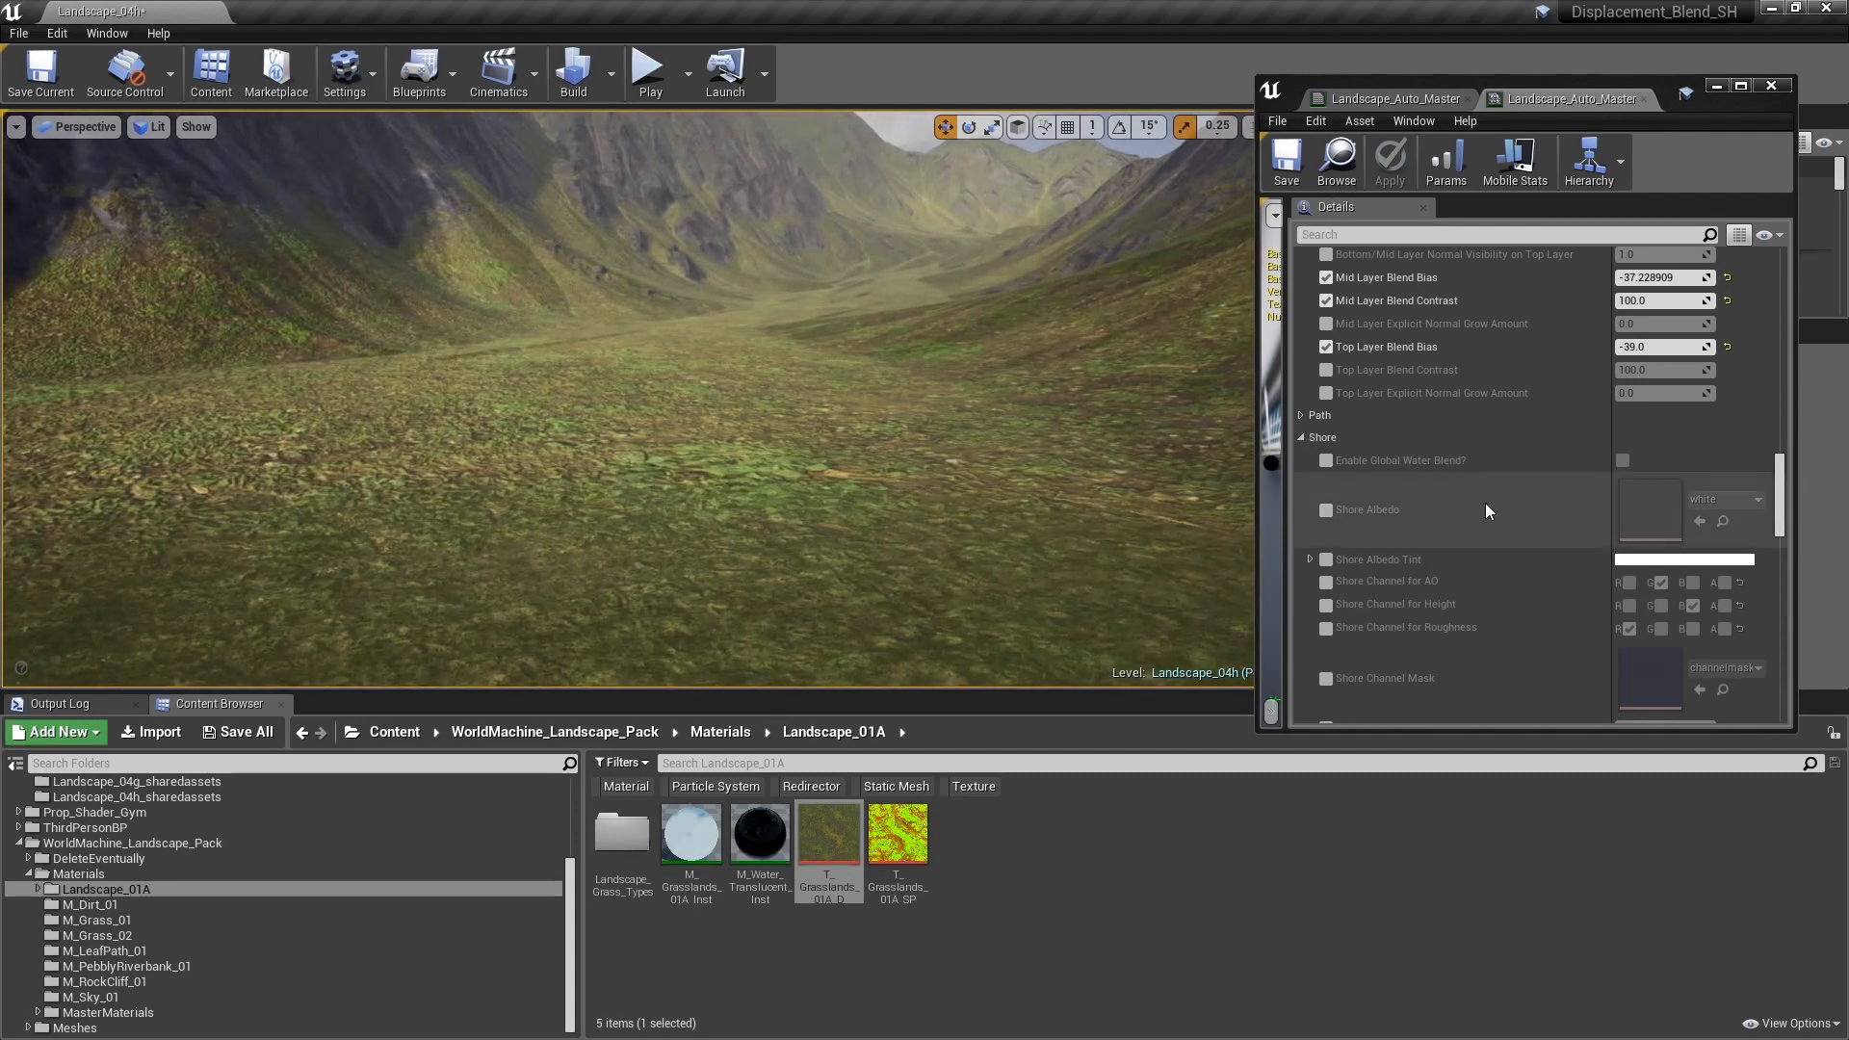
pyautogui.click(1324, 461)
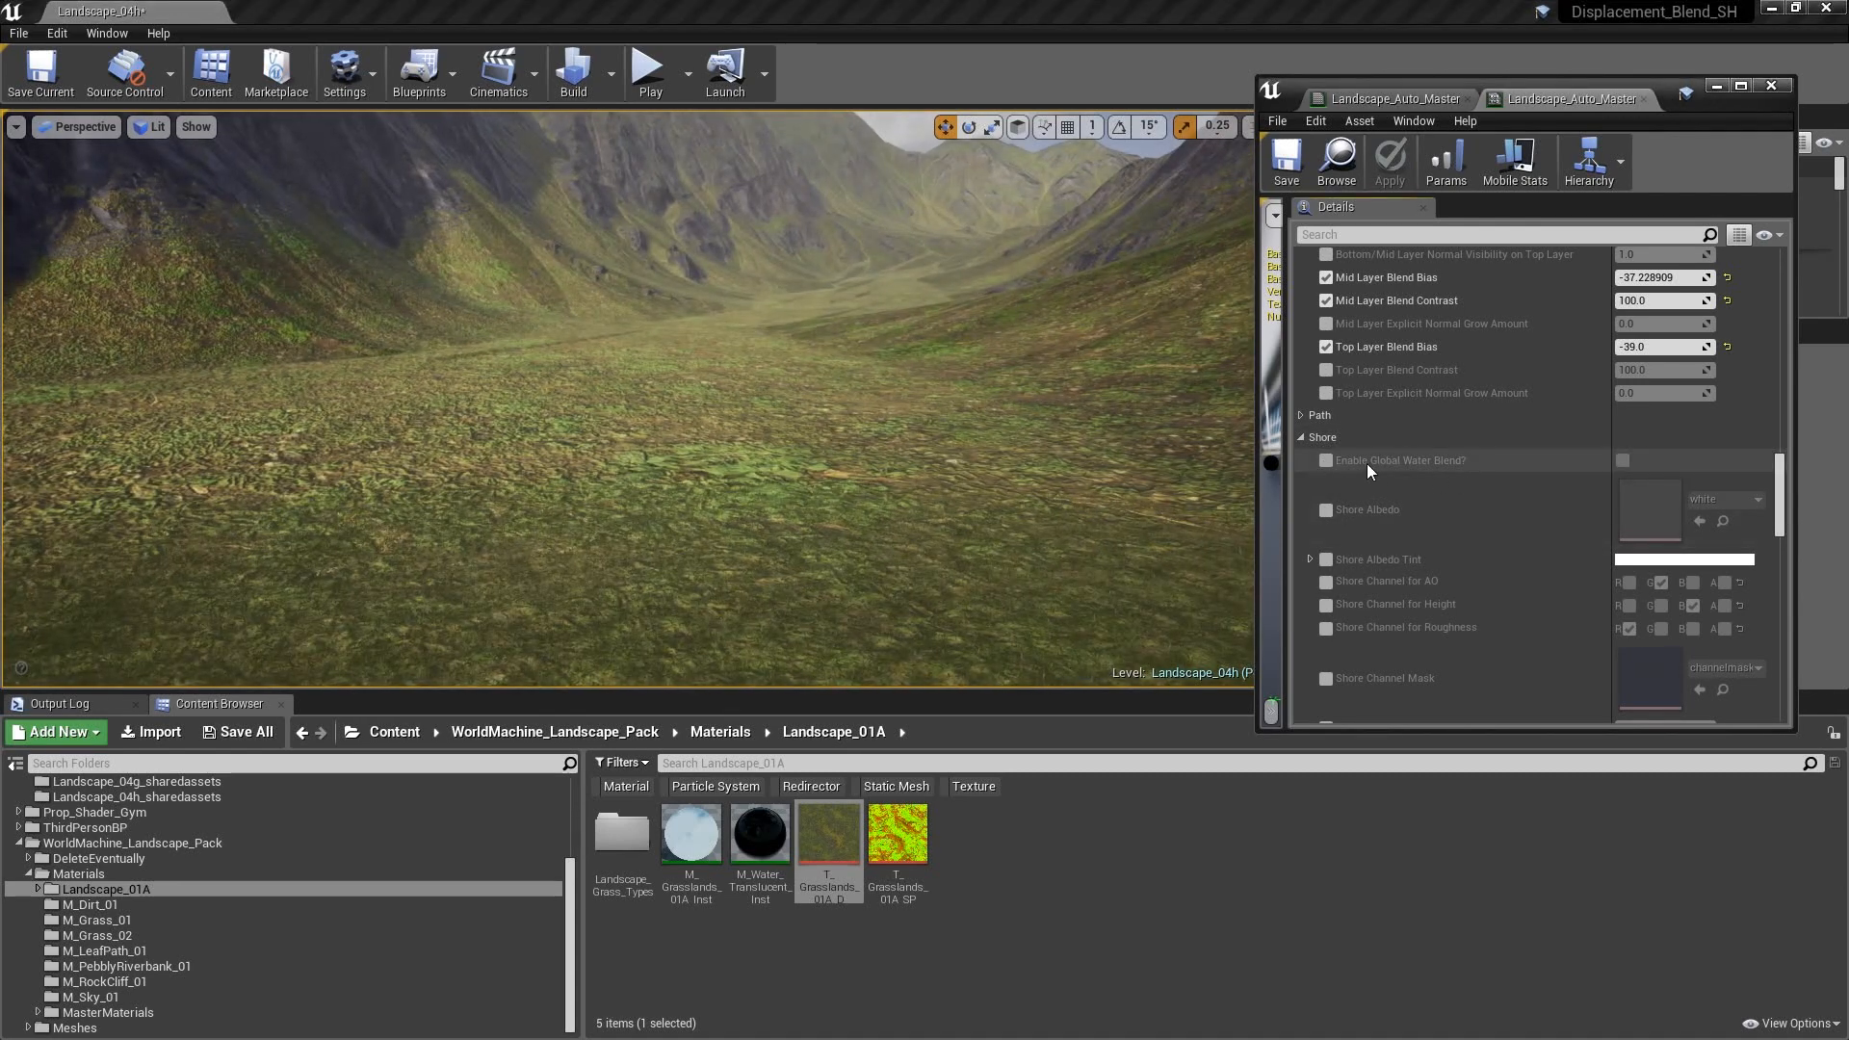
pyautogui.click(1623, 460)
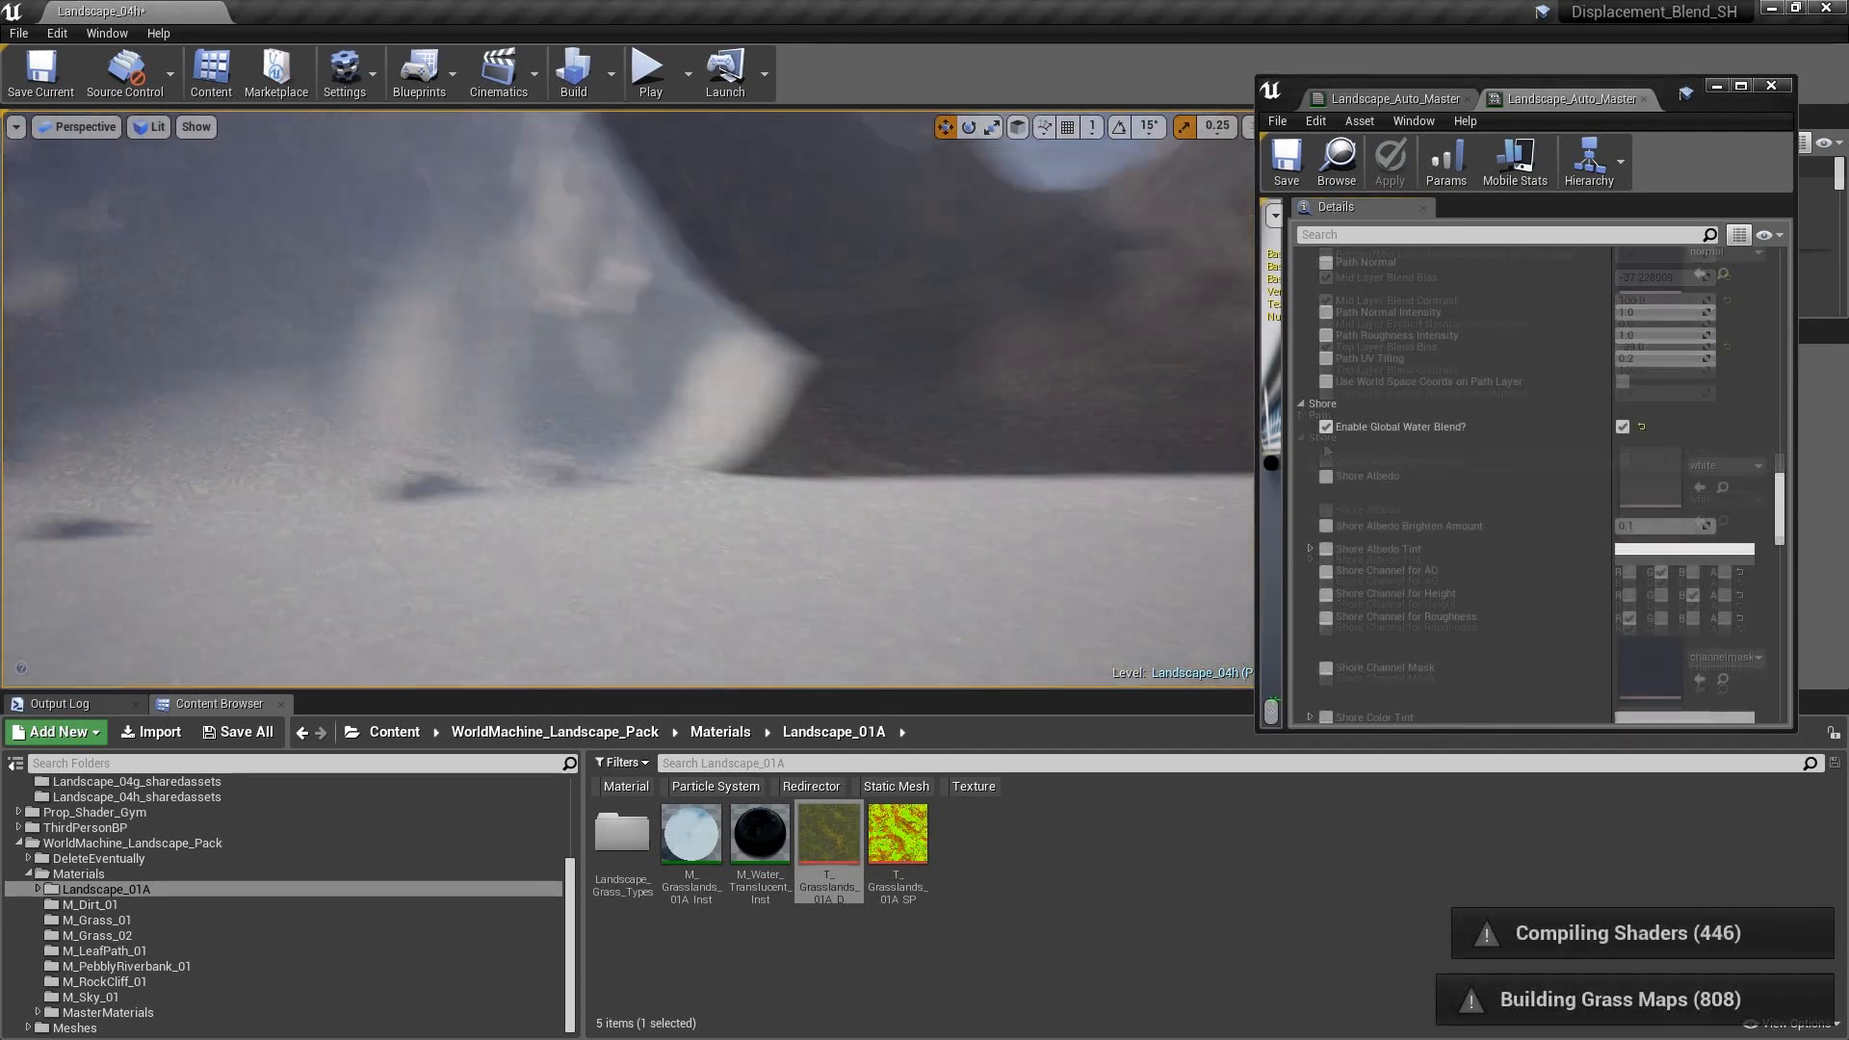
# - Override and turn on Use Mid Layer Material as Shore in the Shore parameters
pyautogui.moveTo(626, 400); pyautogui.dragTo(732, 409, button='right')
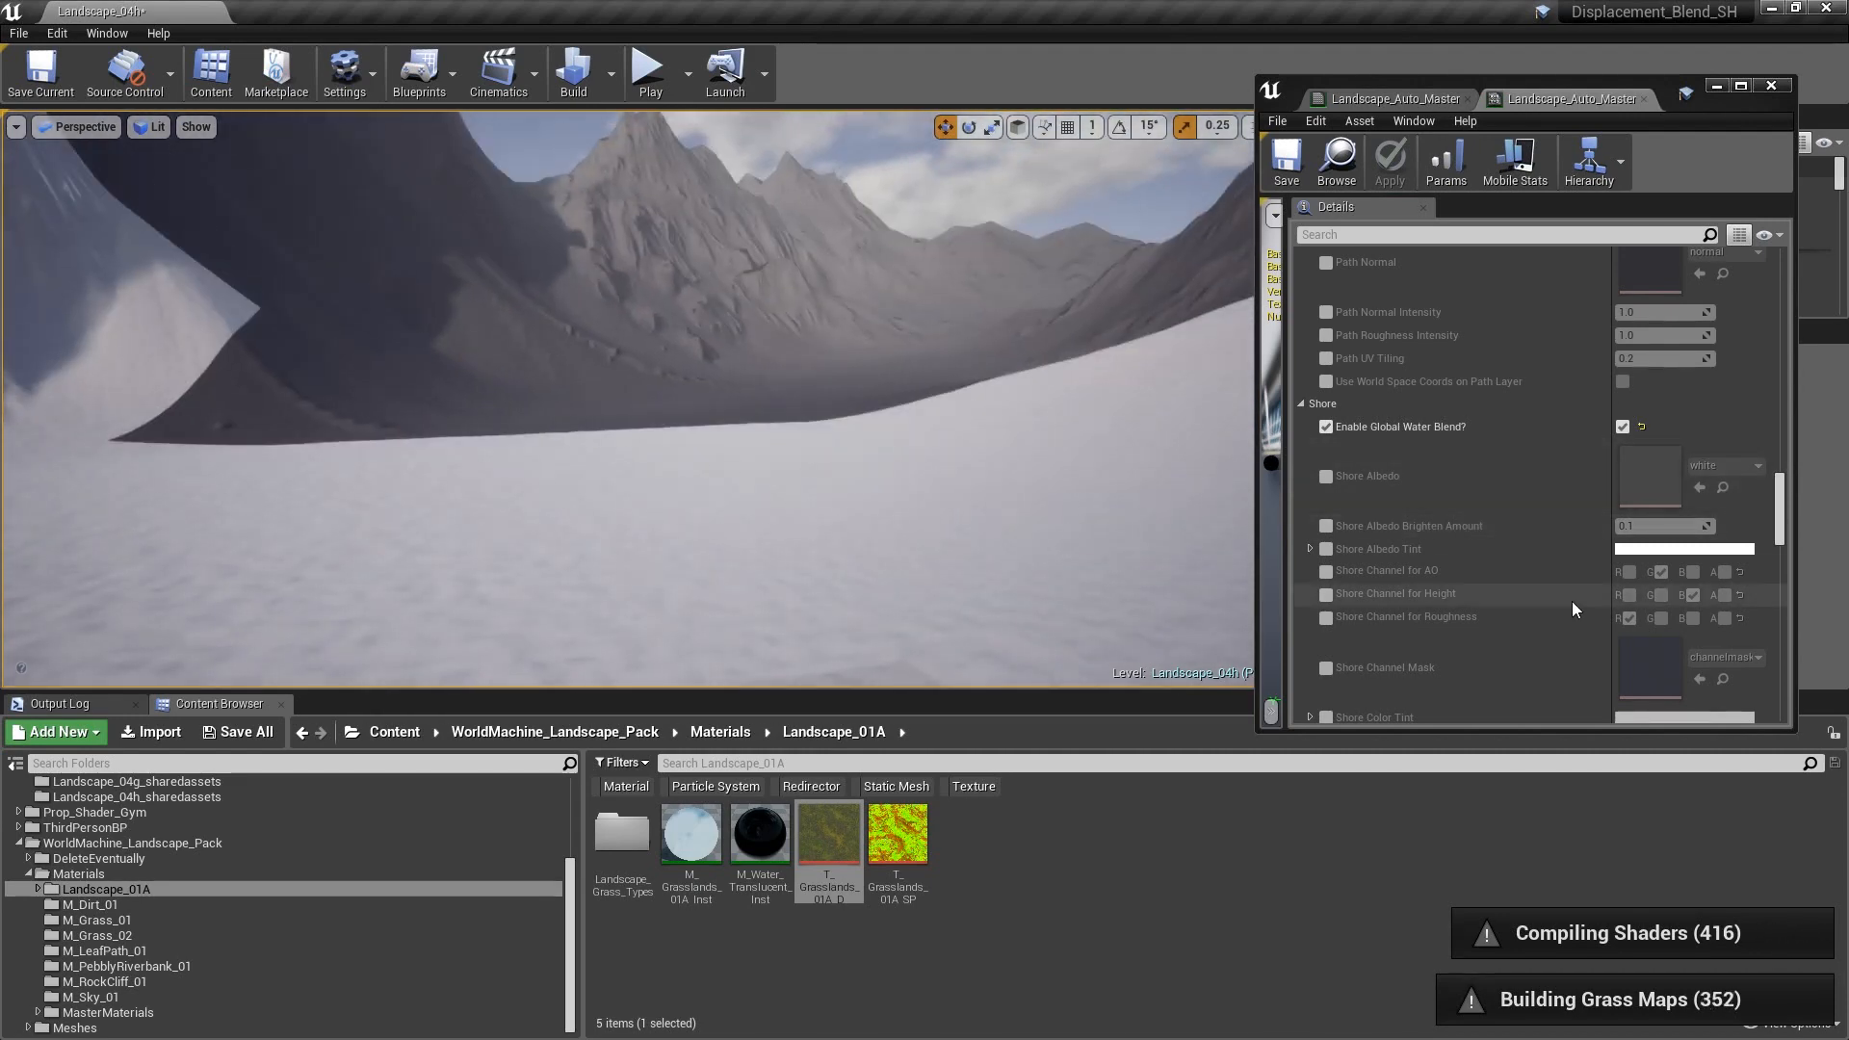
pyautogui.scroll(-2, 1572, 601)
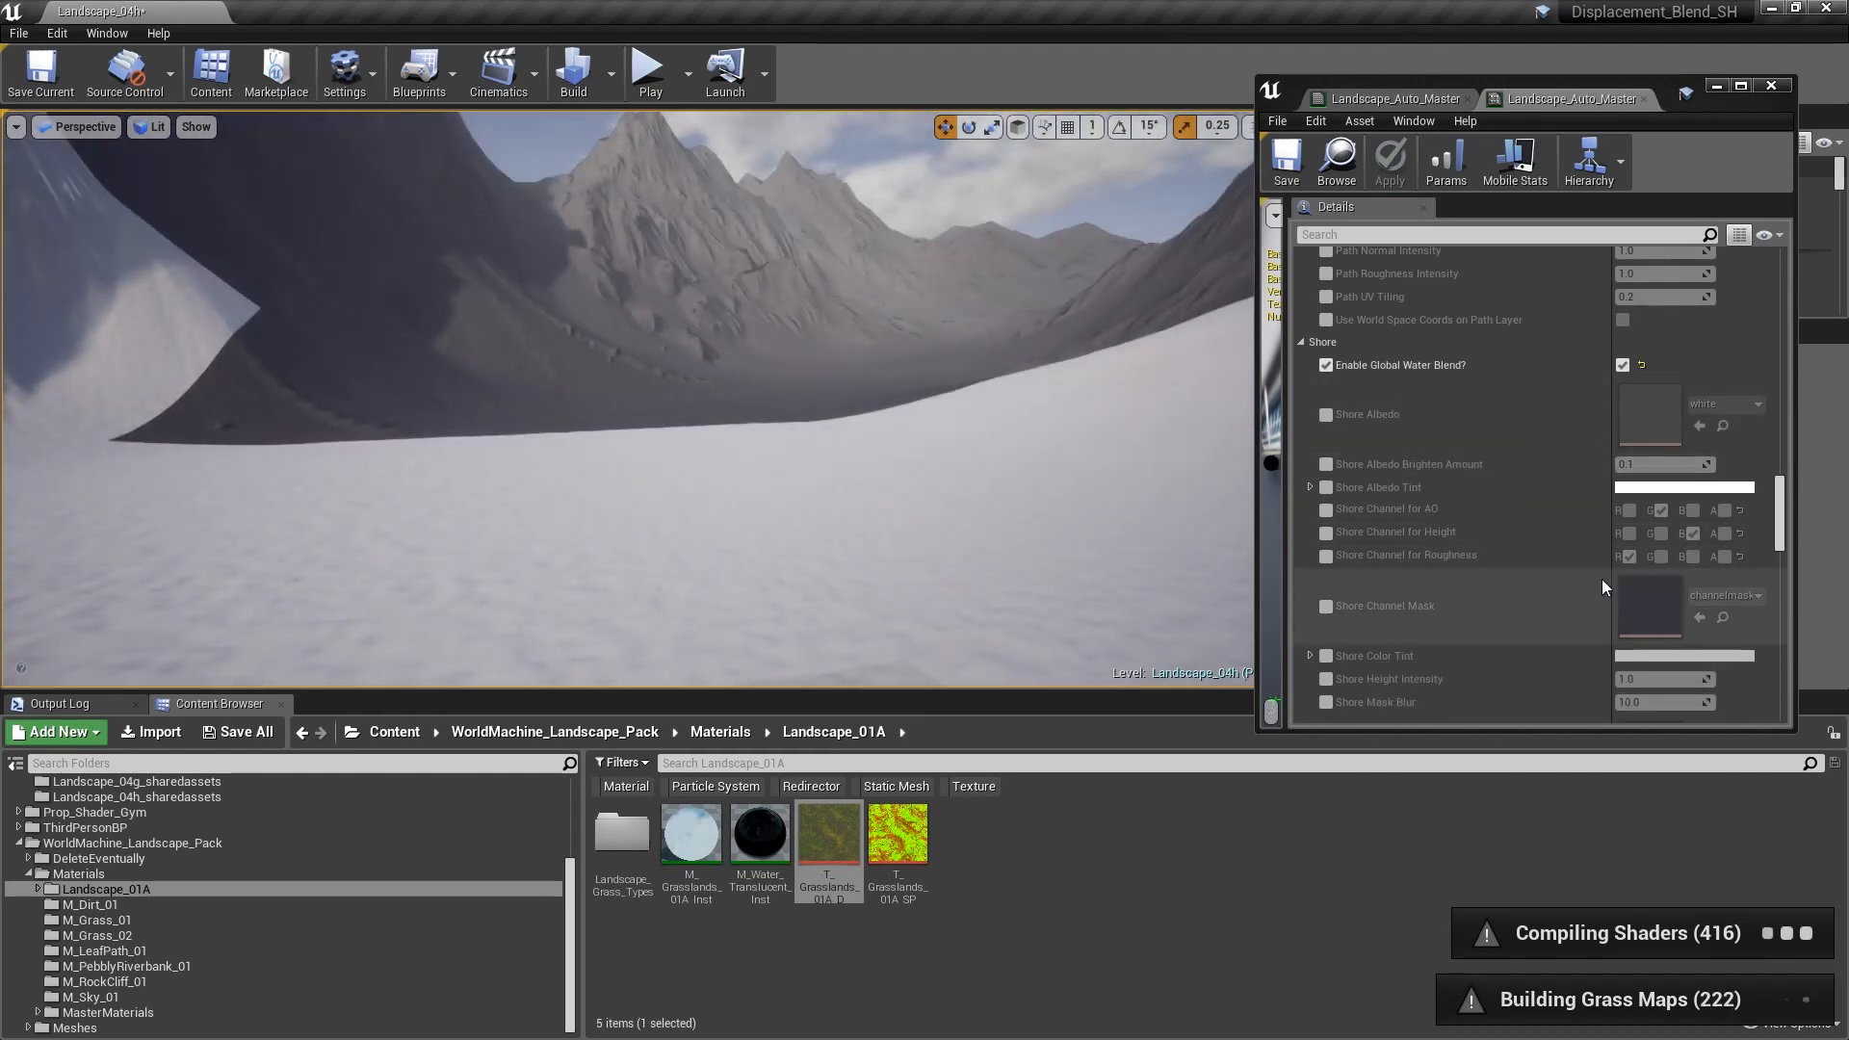
pyautogui.scroll(-6, 1407, 453)
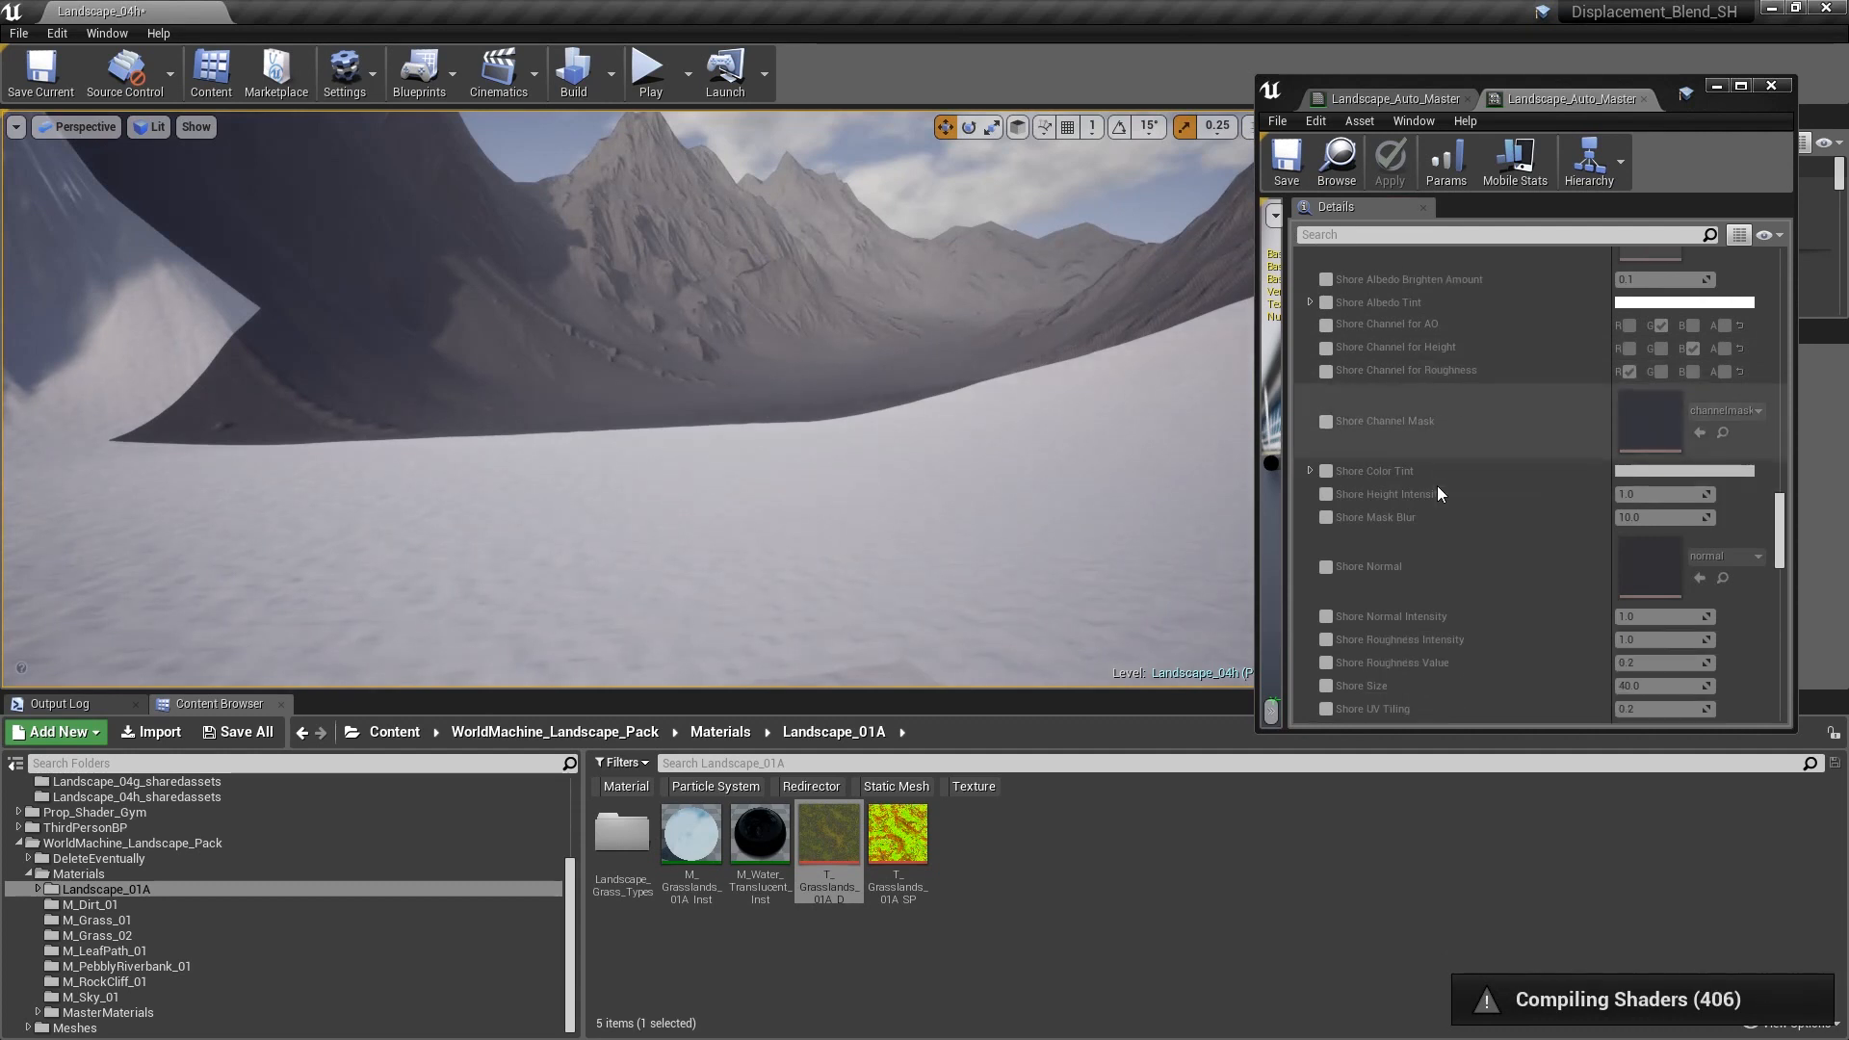
pyautogui.scroll(-4, 1439, 493)
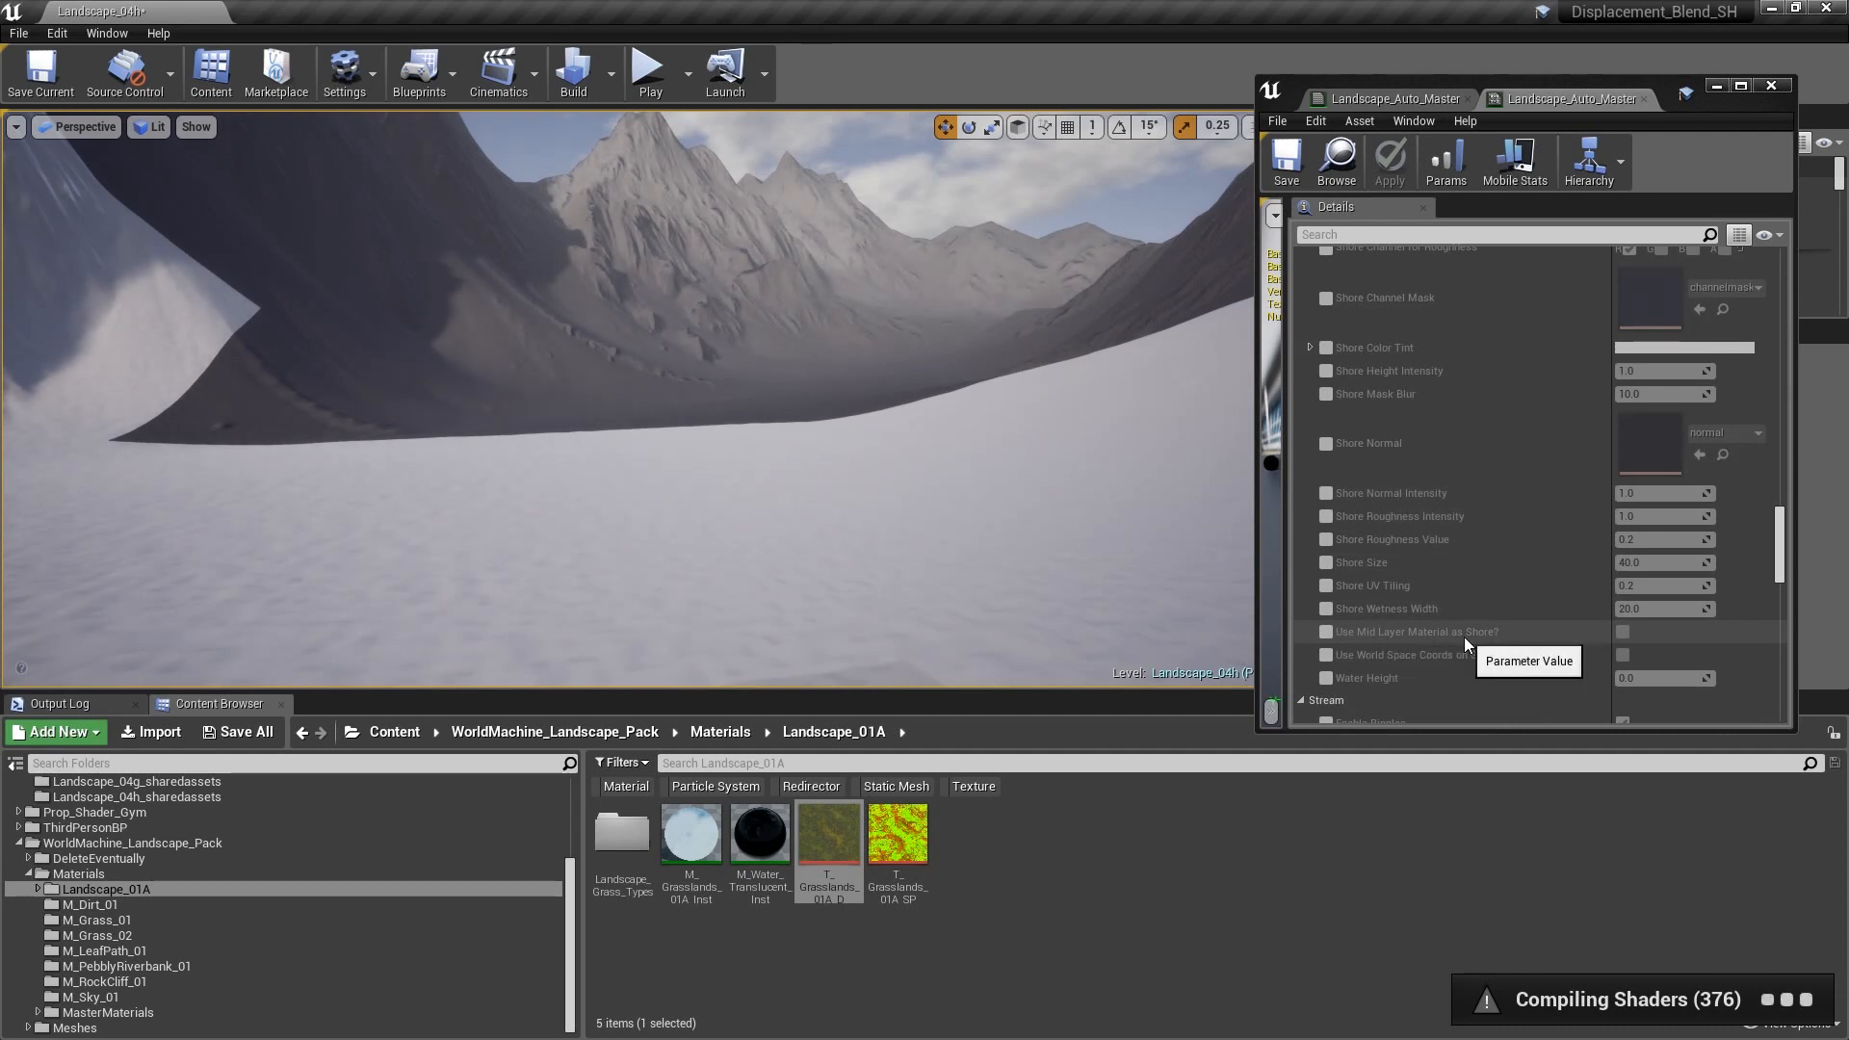
pyautogui.click(1326, 632)
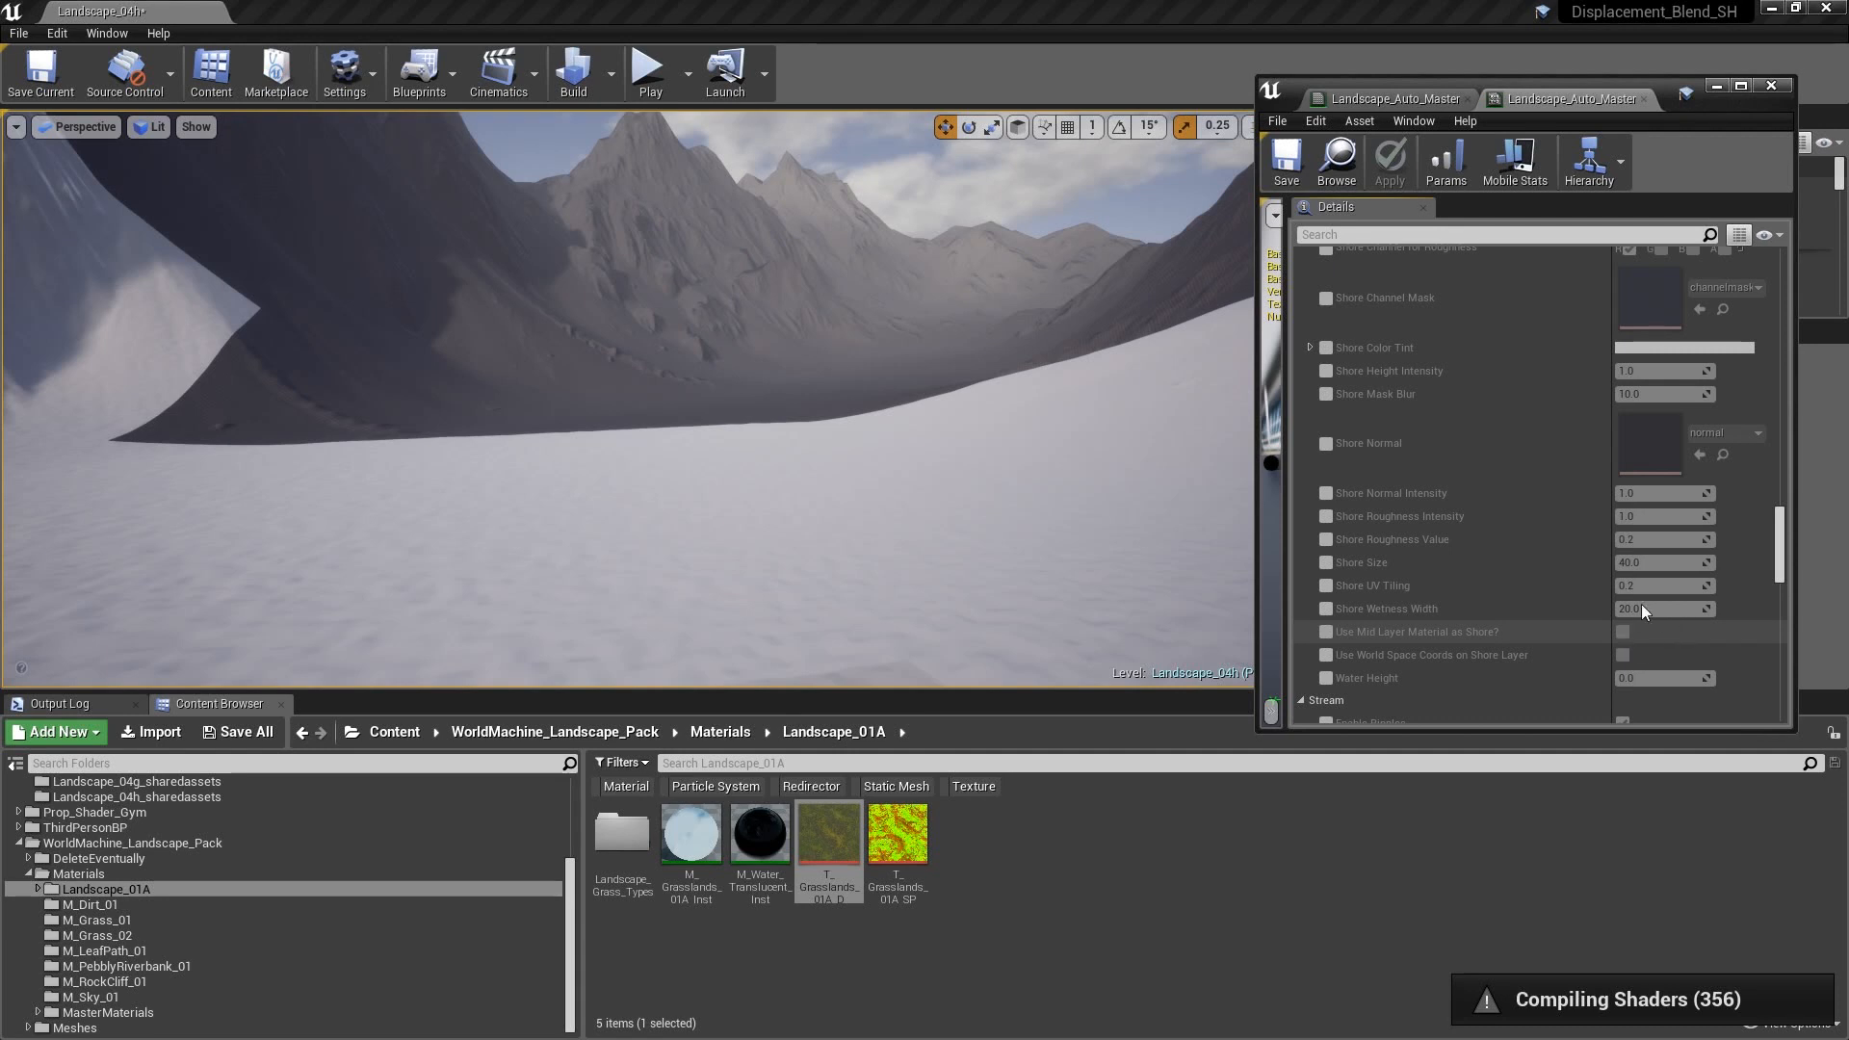
pyautogui.click(1326, 631)
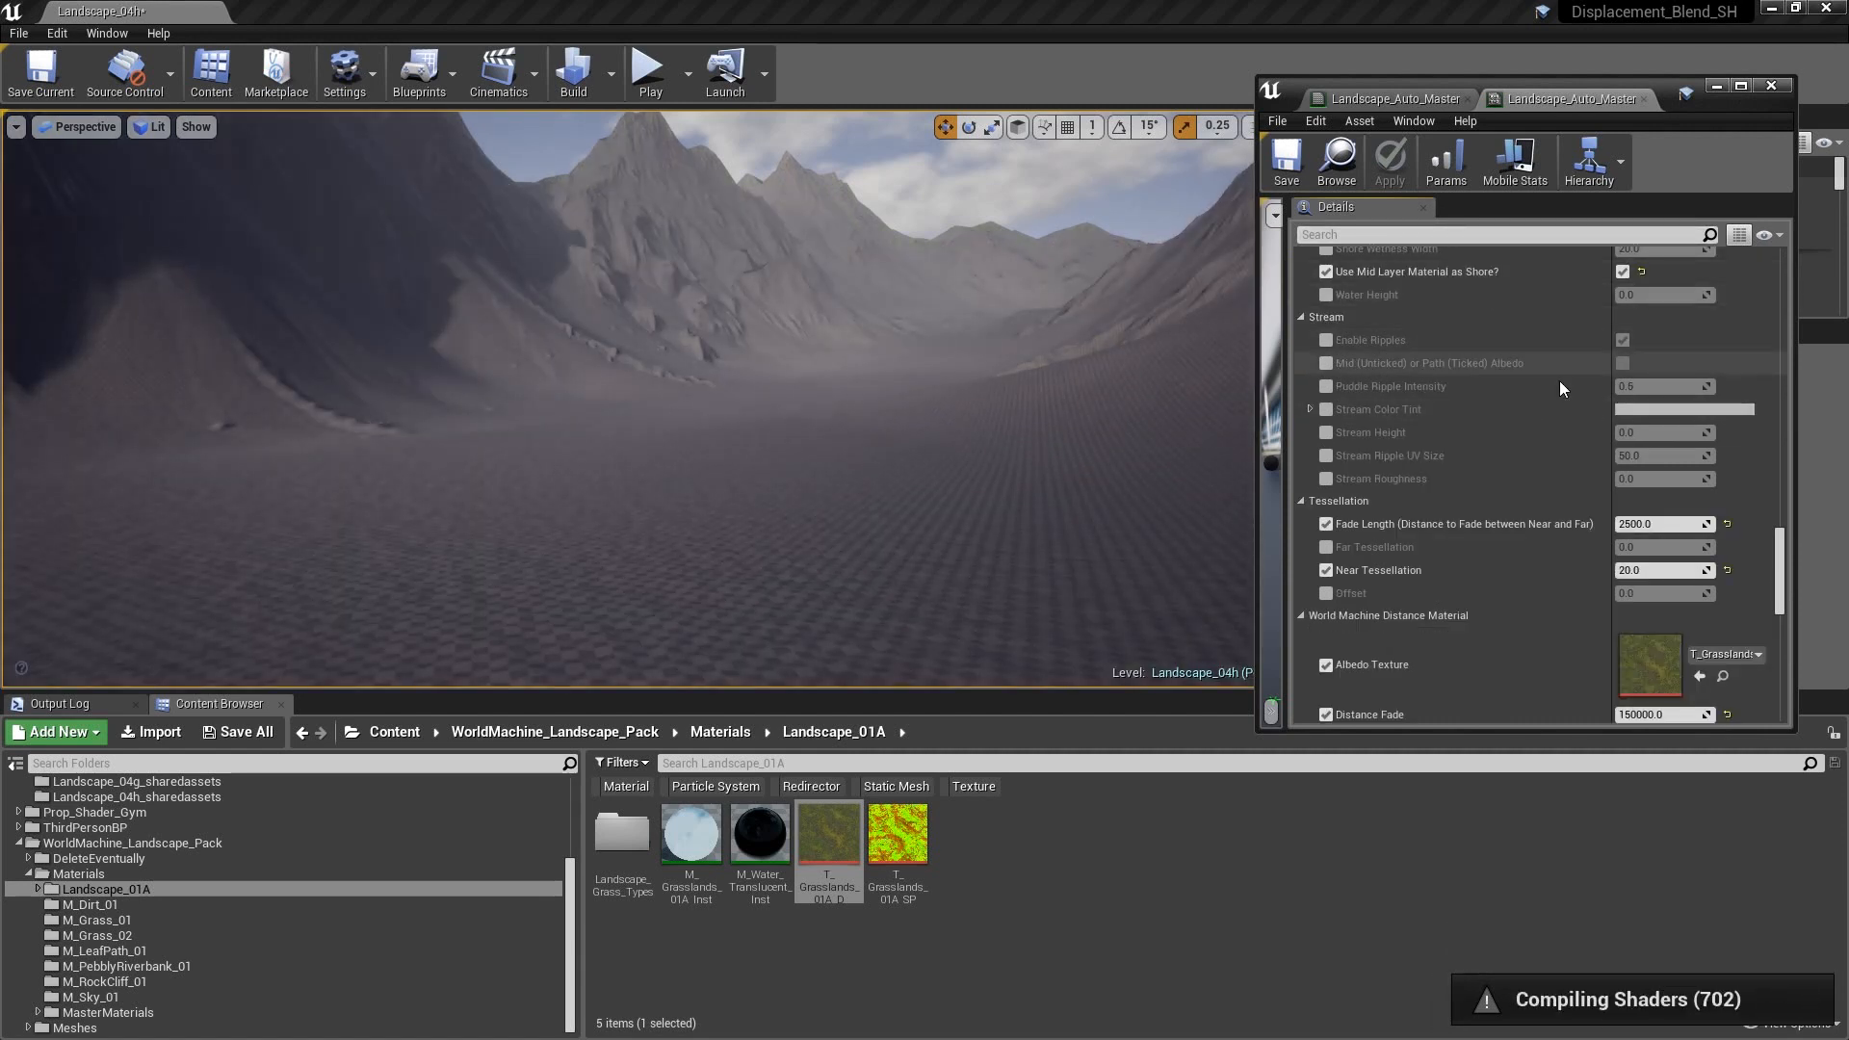
# - Override the Shore group's Water Height and set it to -10000
pyautogui.scroll(4, 1552, 418)
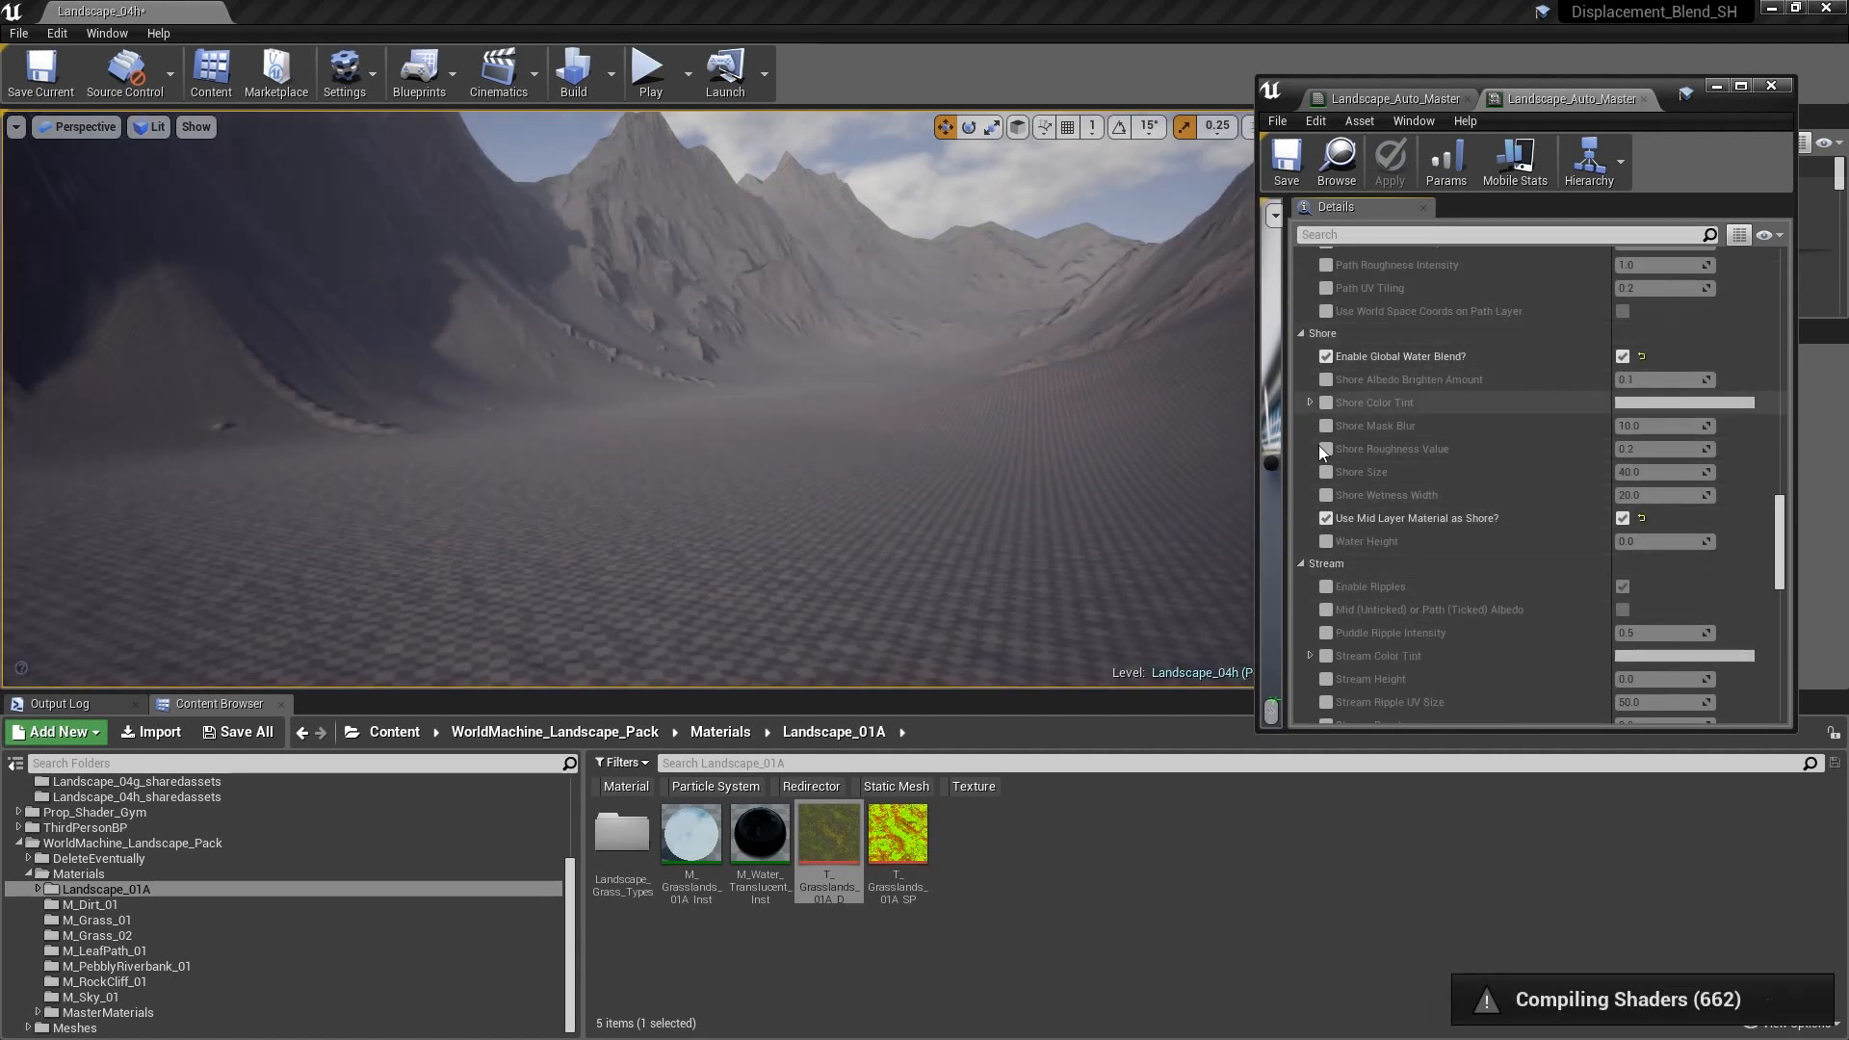
pyautogui.scroll(2, 1562, 495)
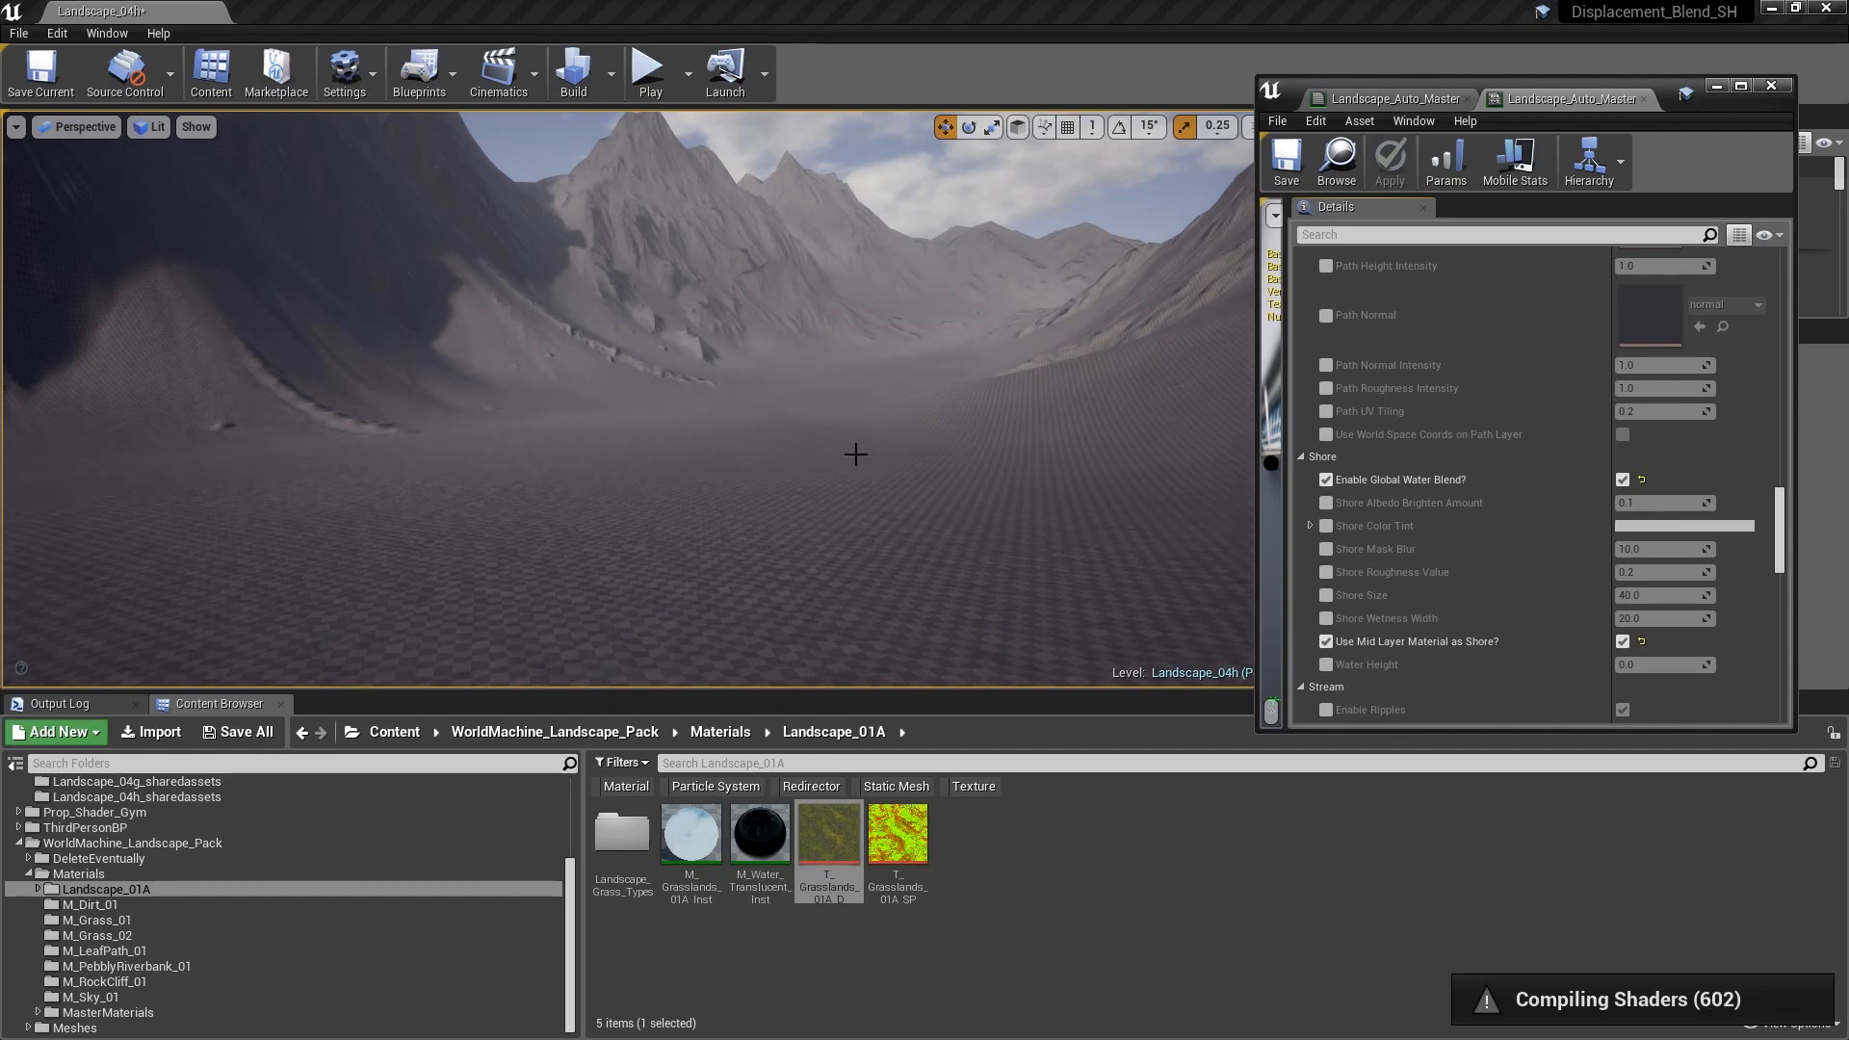
pyautogui.moveTo(933, 388); pyautogui.dragTo(1039, 448, button='right')
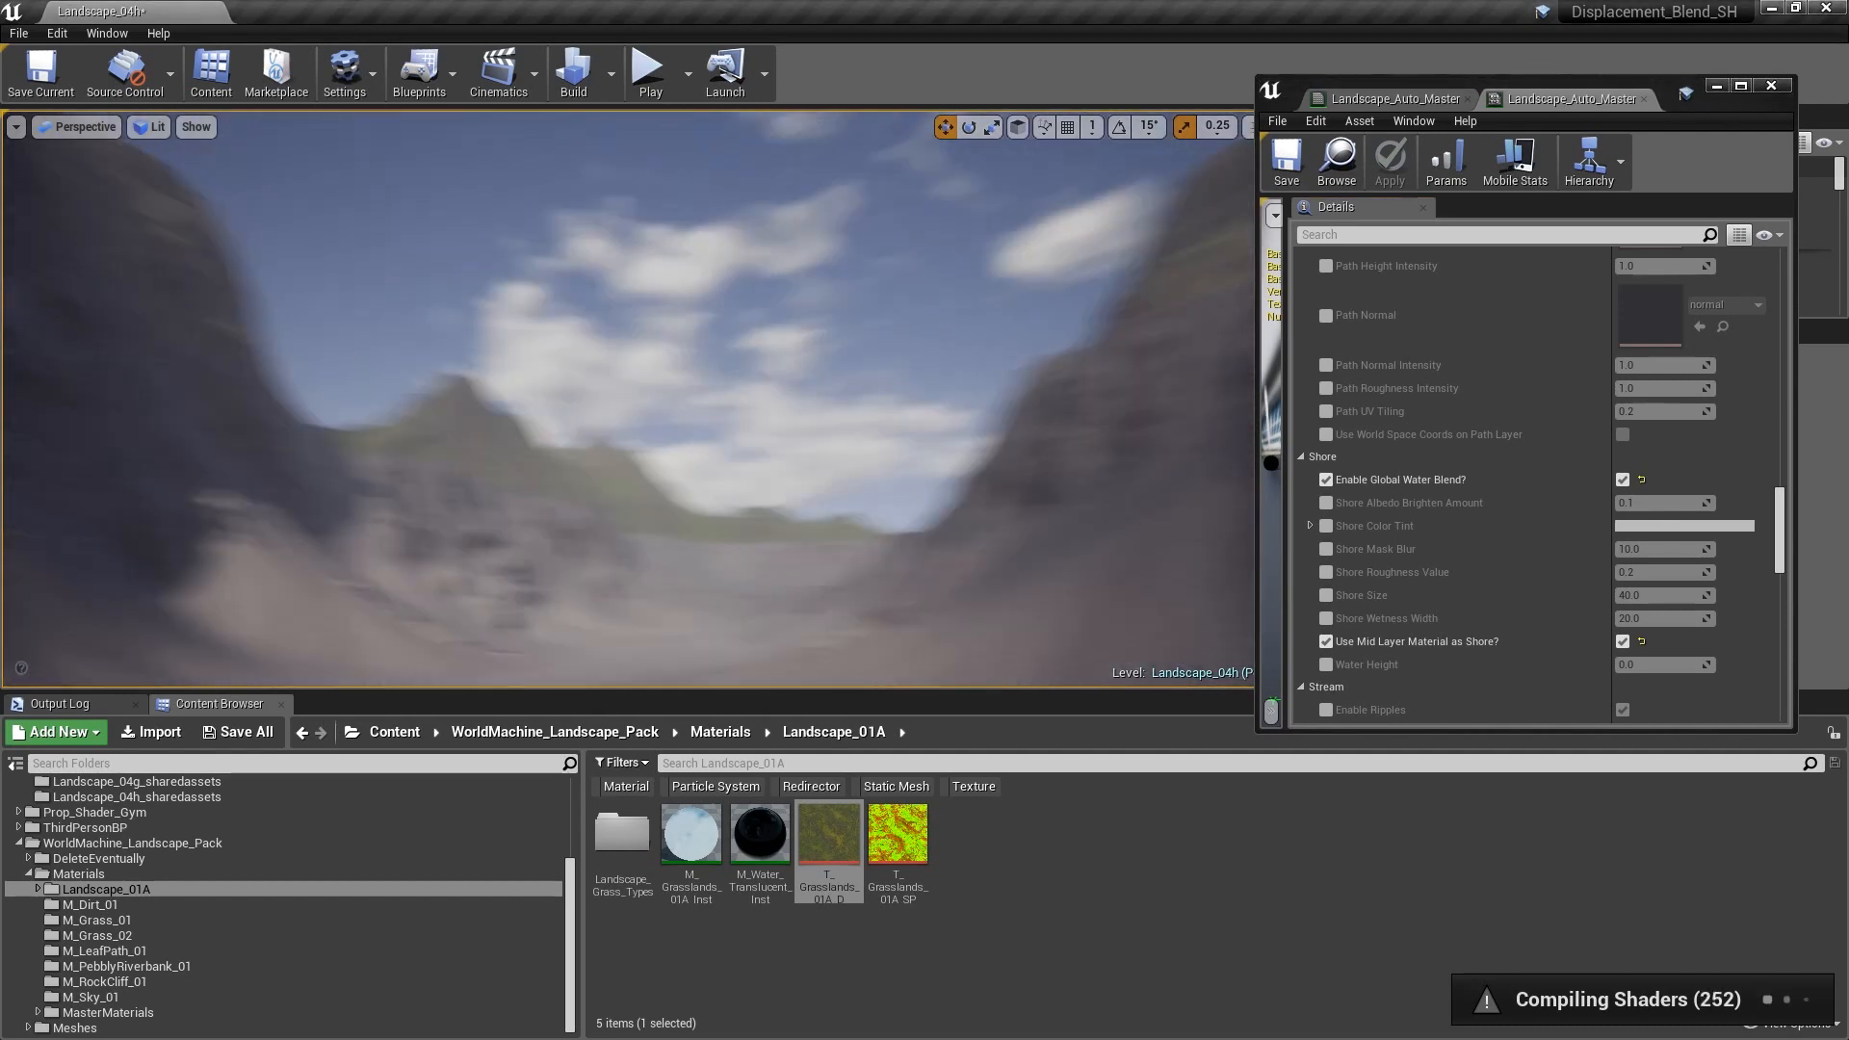
pyautogui.press('w')
pyautogui.press('w')
pyautogui.press('w')
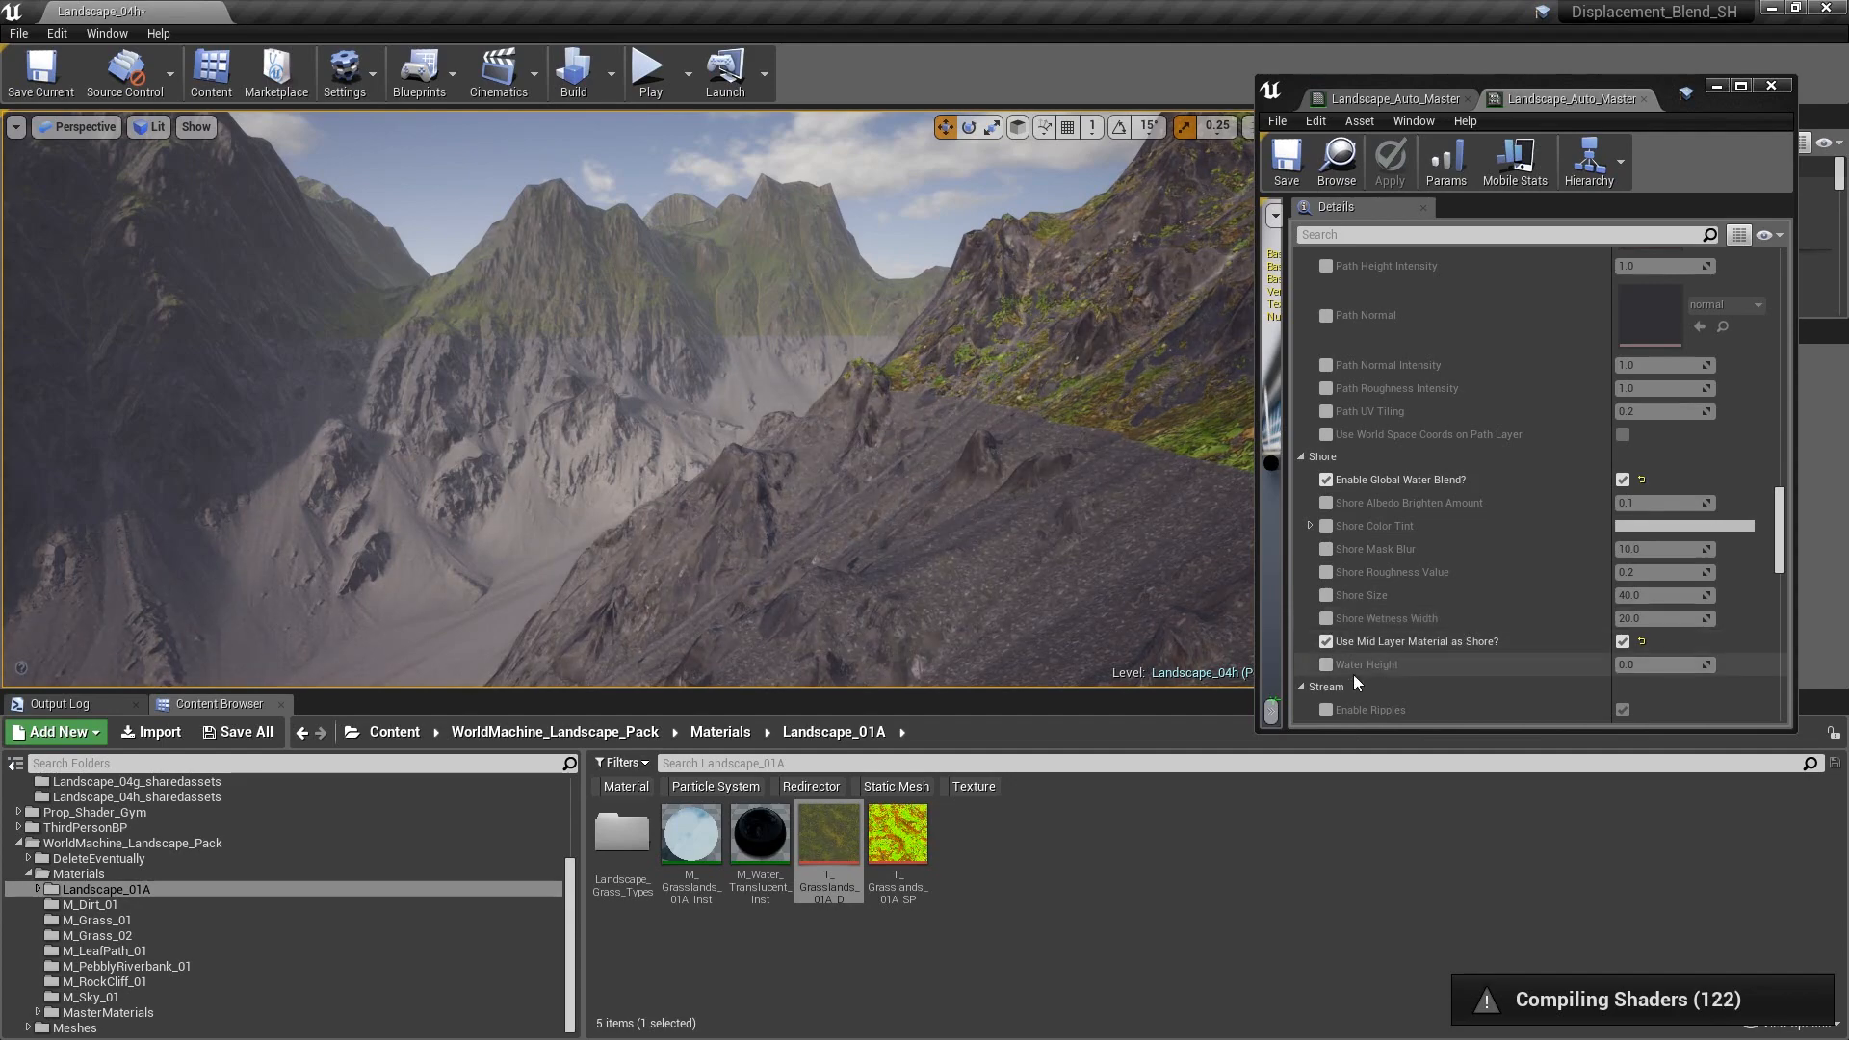
pyautogui.click(1326, 664)
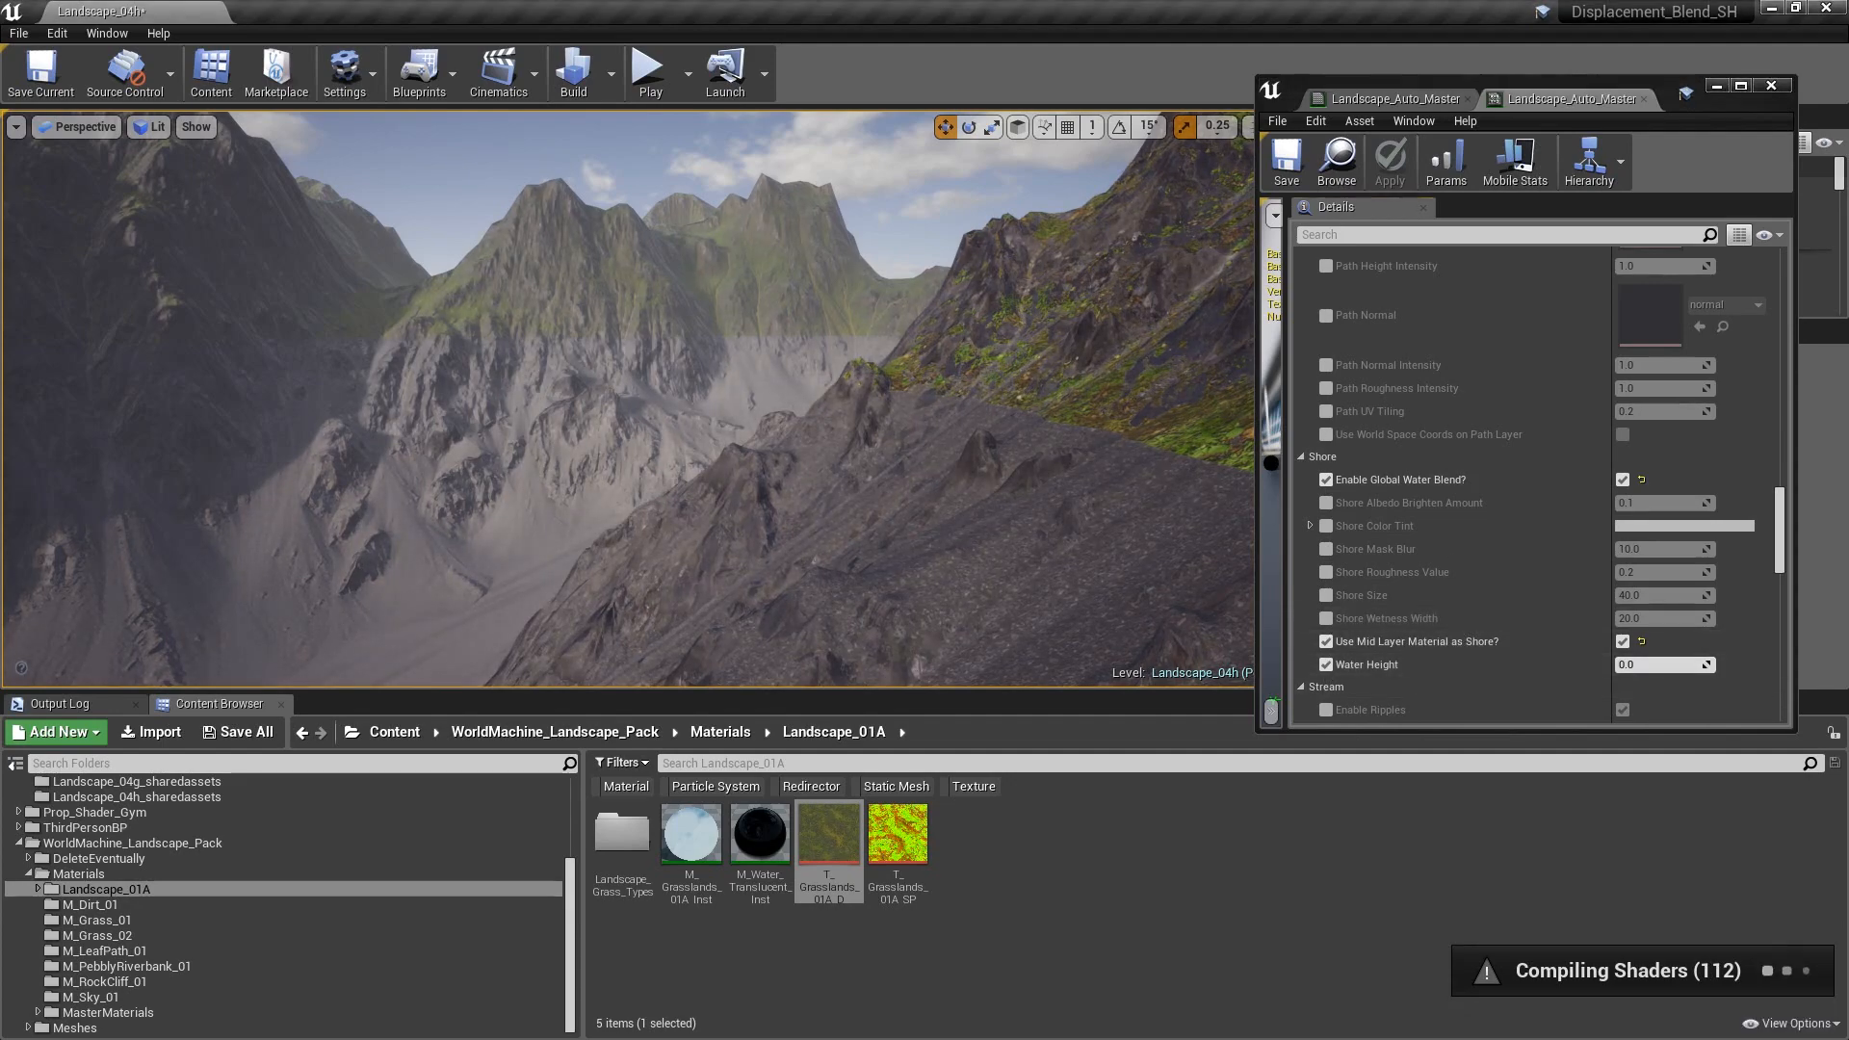
pyautogui.moveTo(780, 313); pyautogui.dragTo(718, 366, button='right')
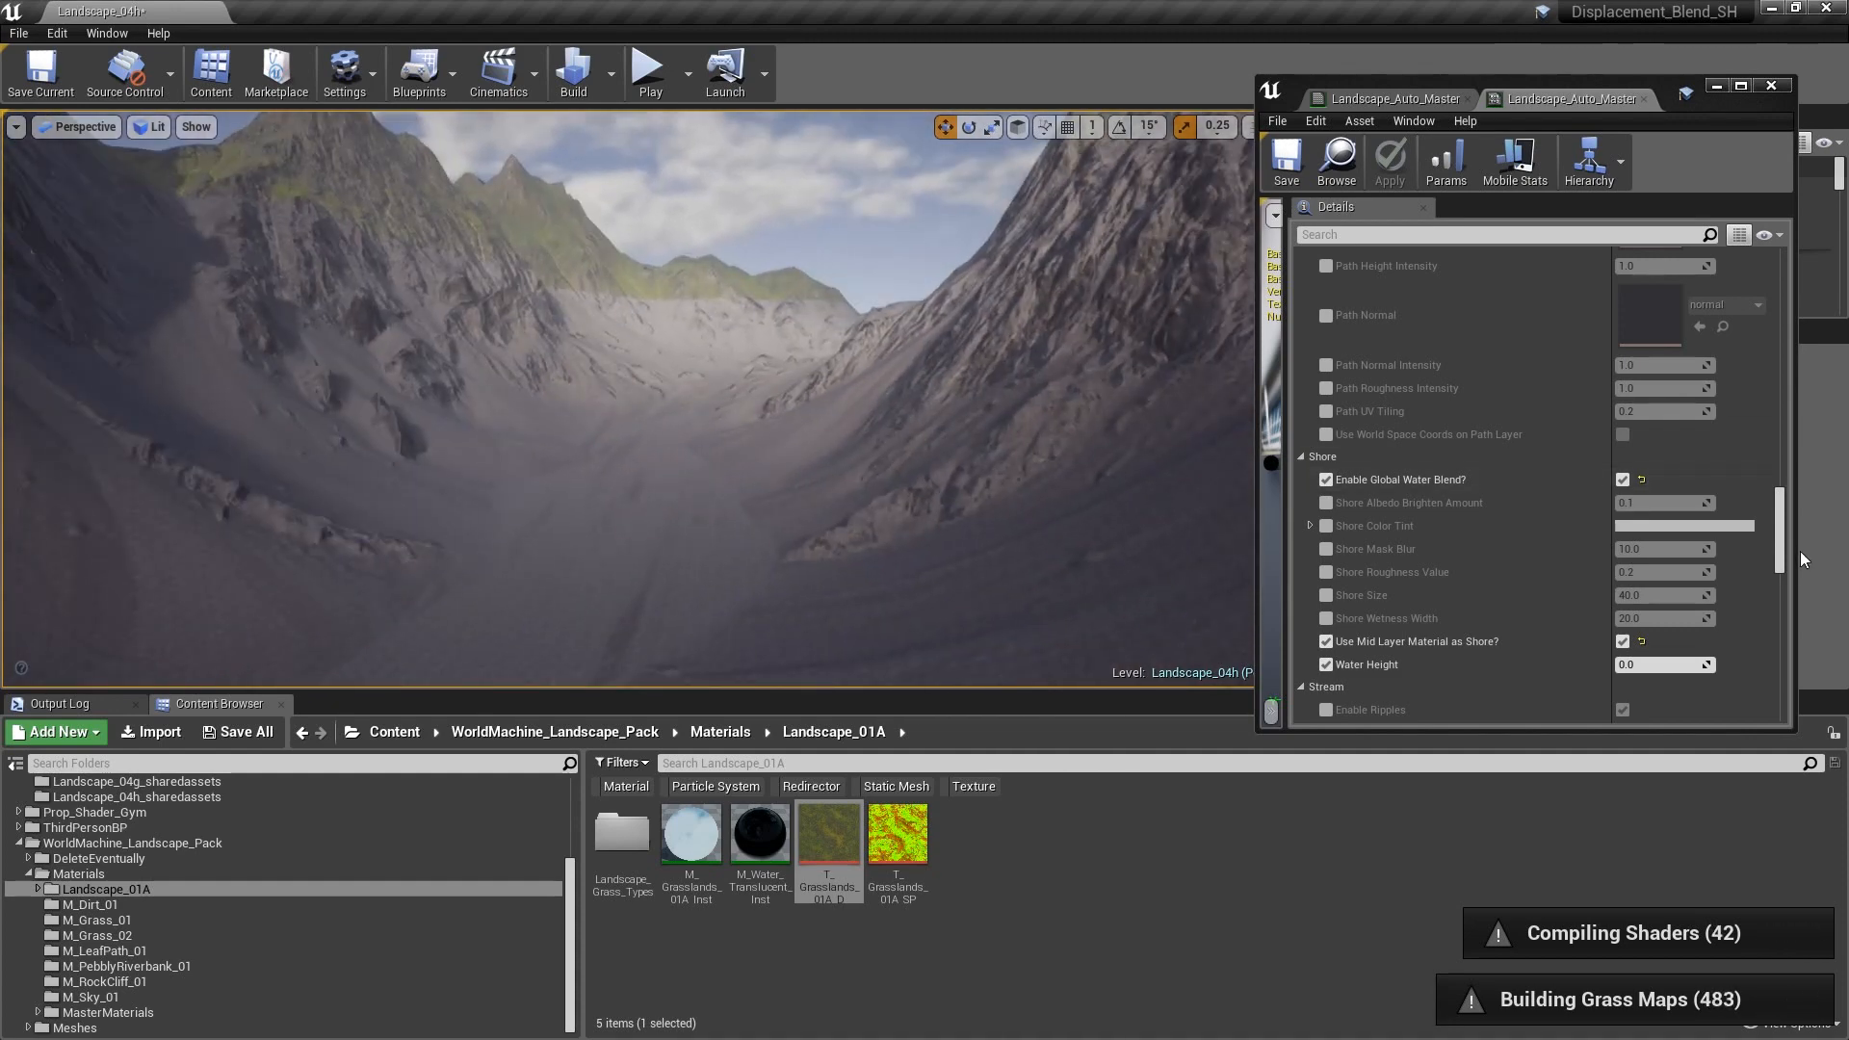
pyautogui.click(1663, 664)
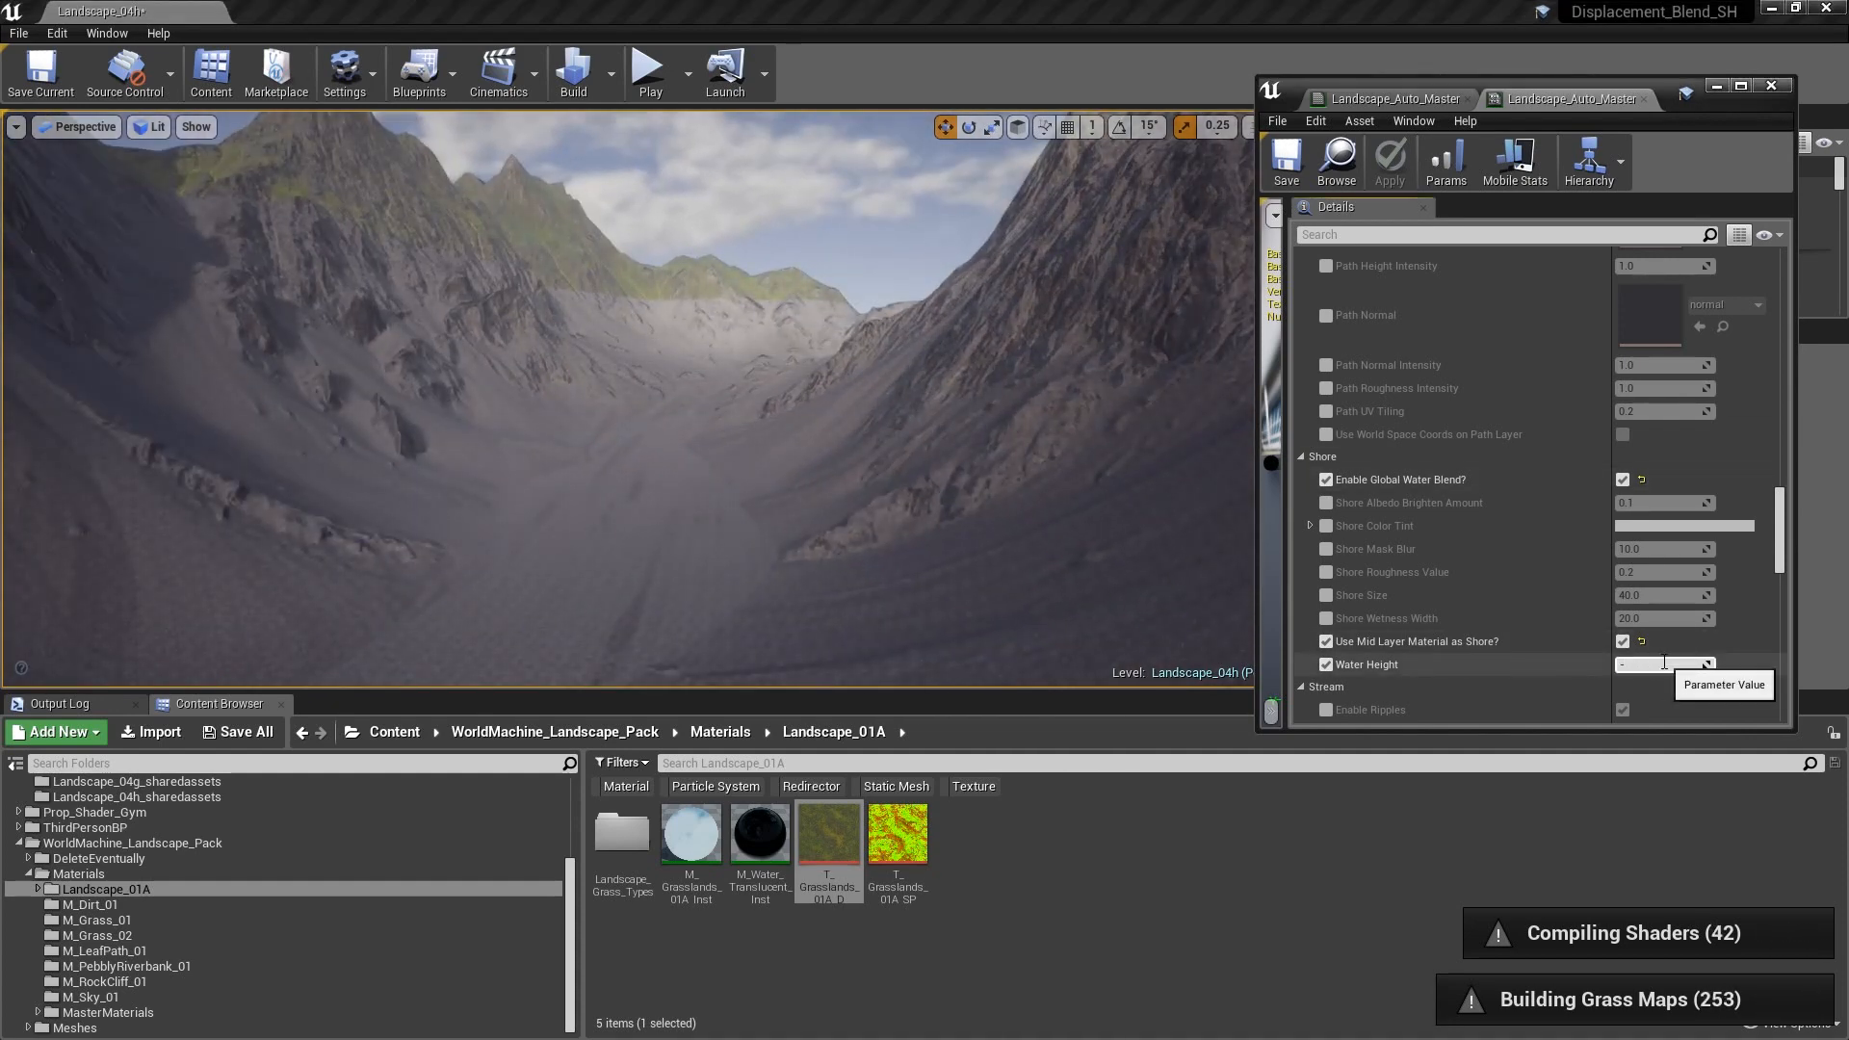
pyautogui.write('-10000')
pyautogui.press('Return')
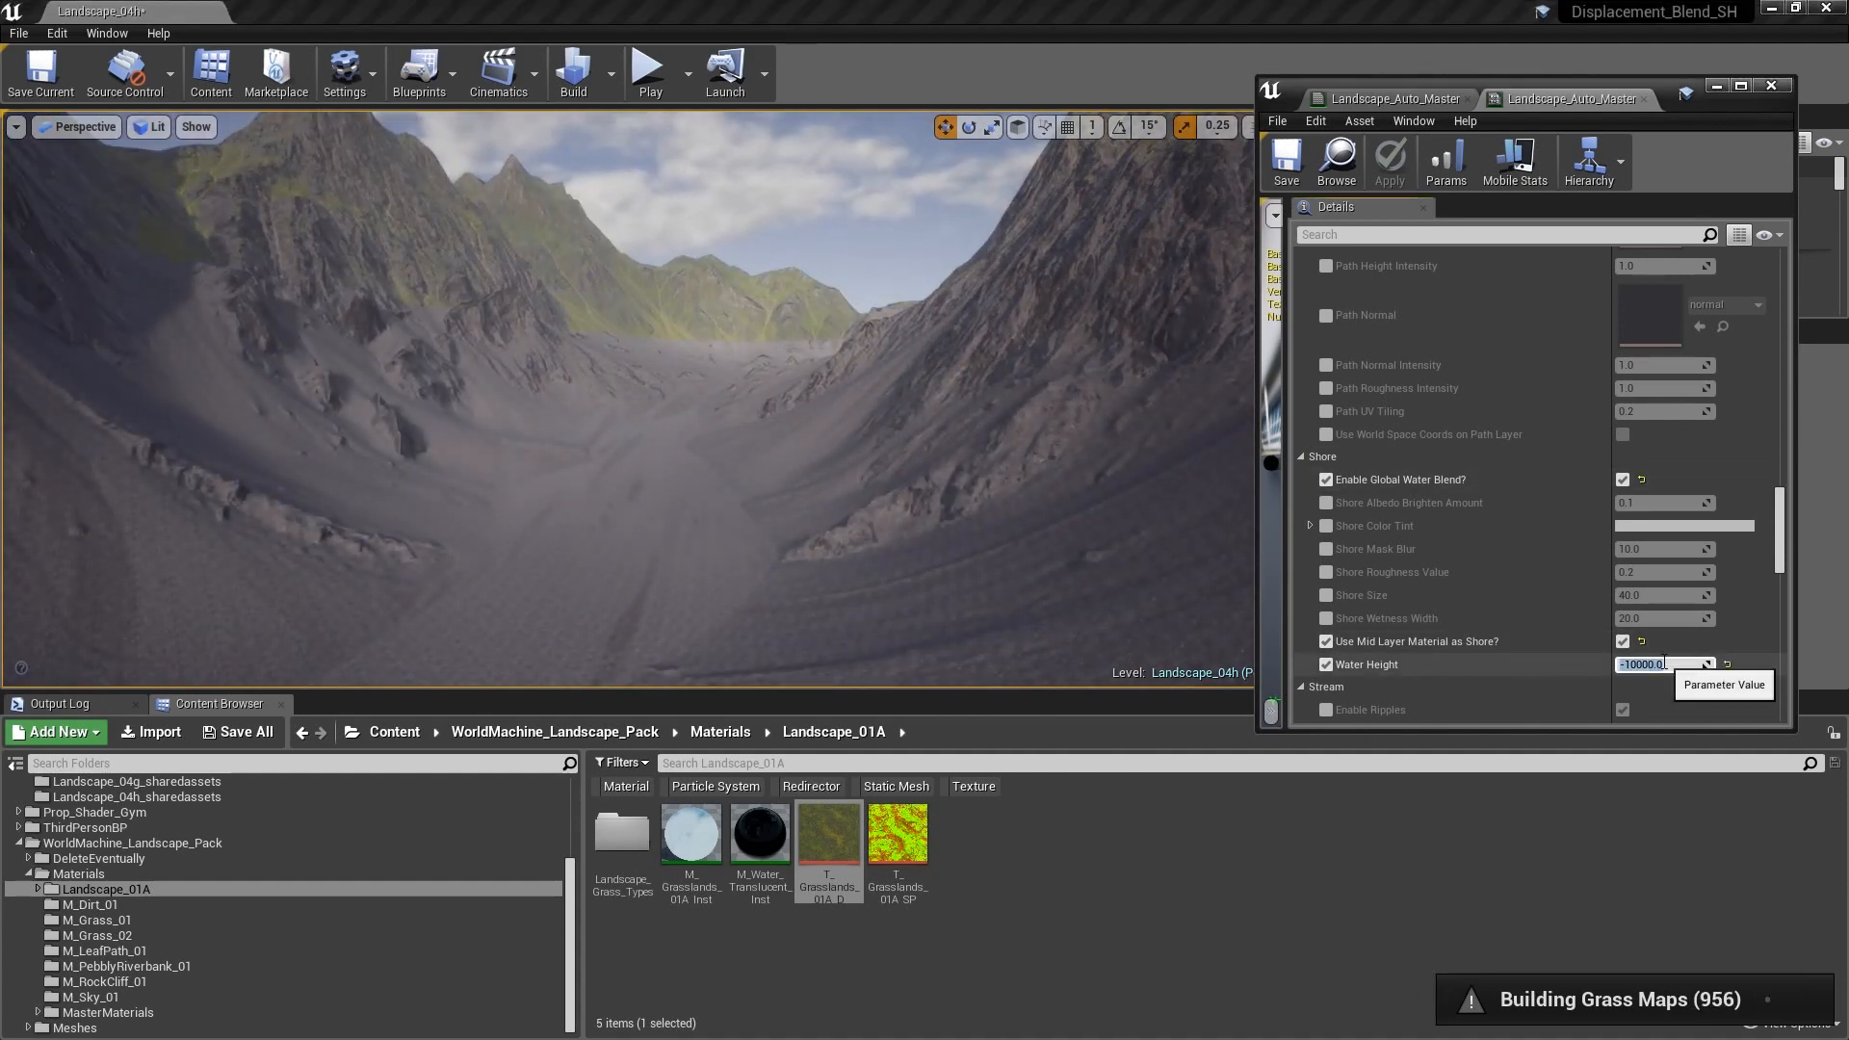
# - Try Water Height values of -30000, -25000 and -27000 for the shore blend in the valley
pyautogui.write('-3000')
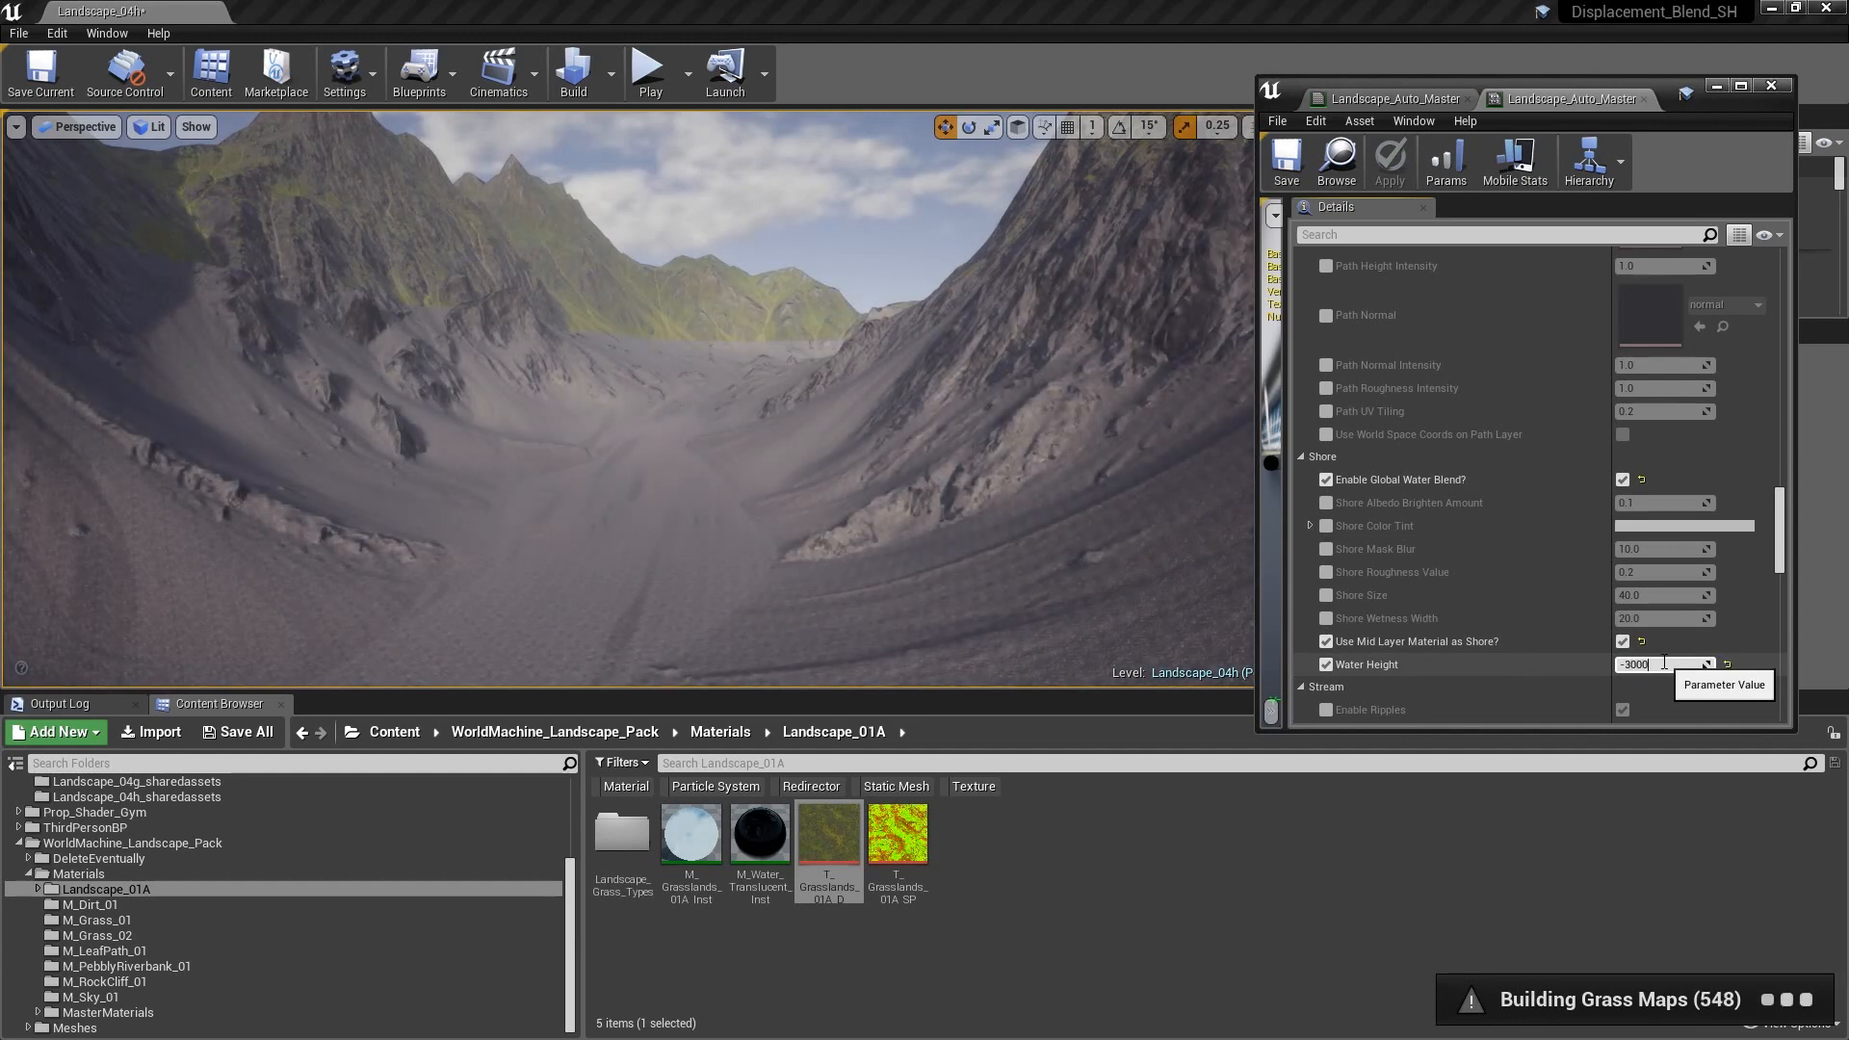
pyautogui.write('0')
pyautogui.press('Return')
pyautogui.write('-25000')
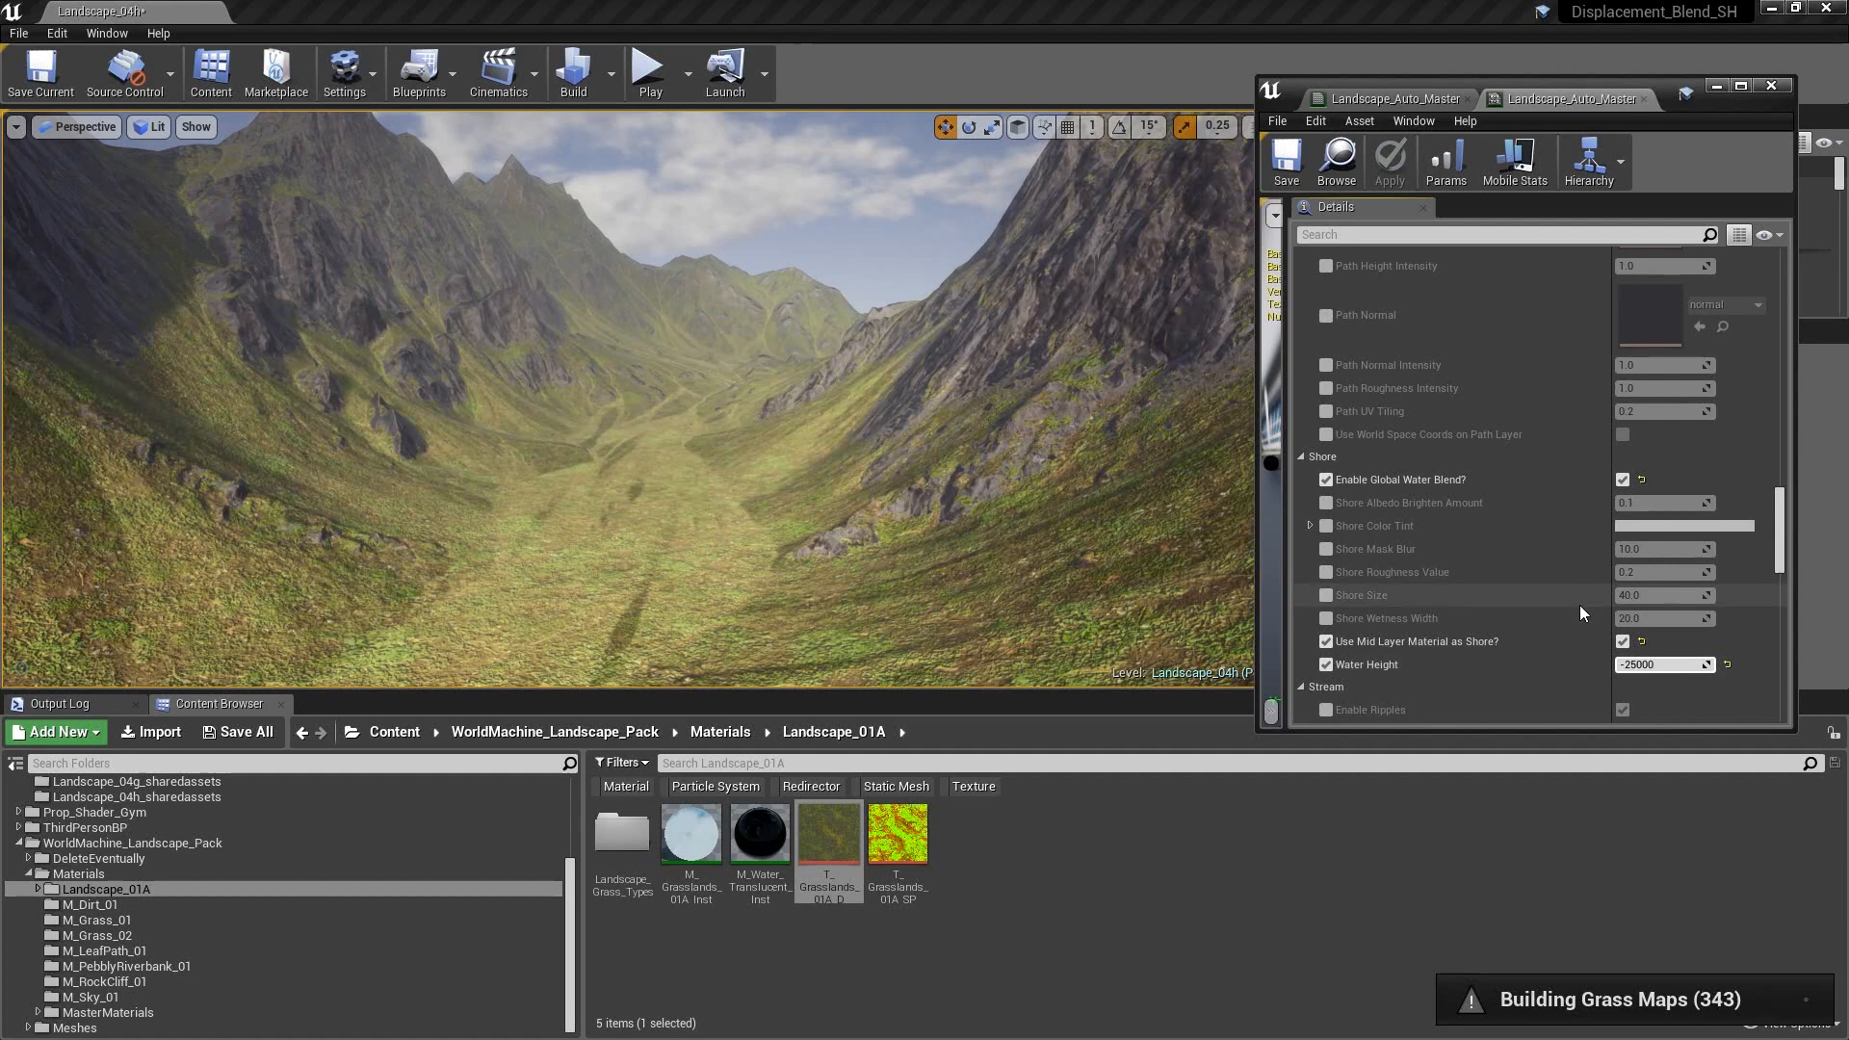
pyautogui.press('Return')
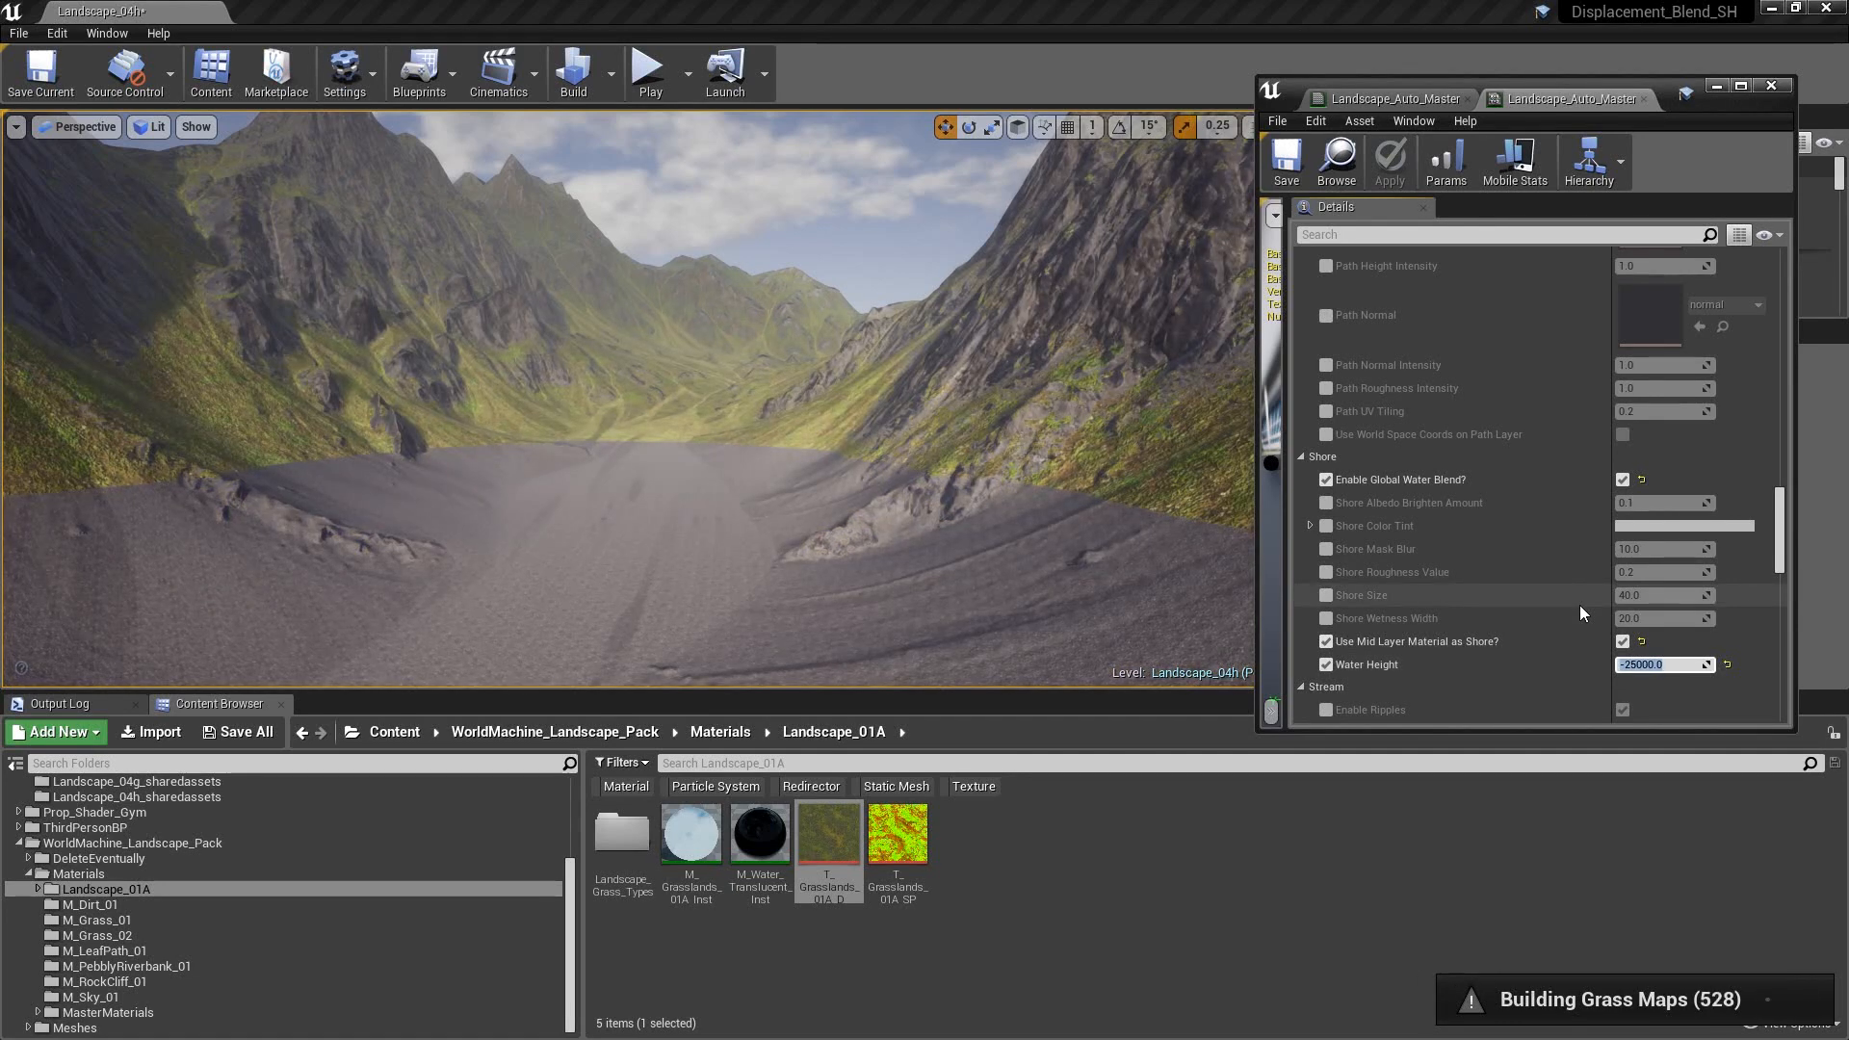
pyautogui.write('-27000')
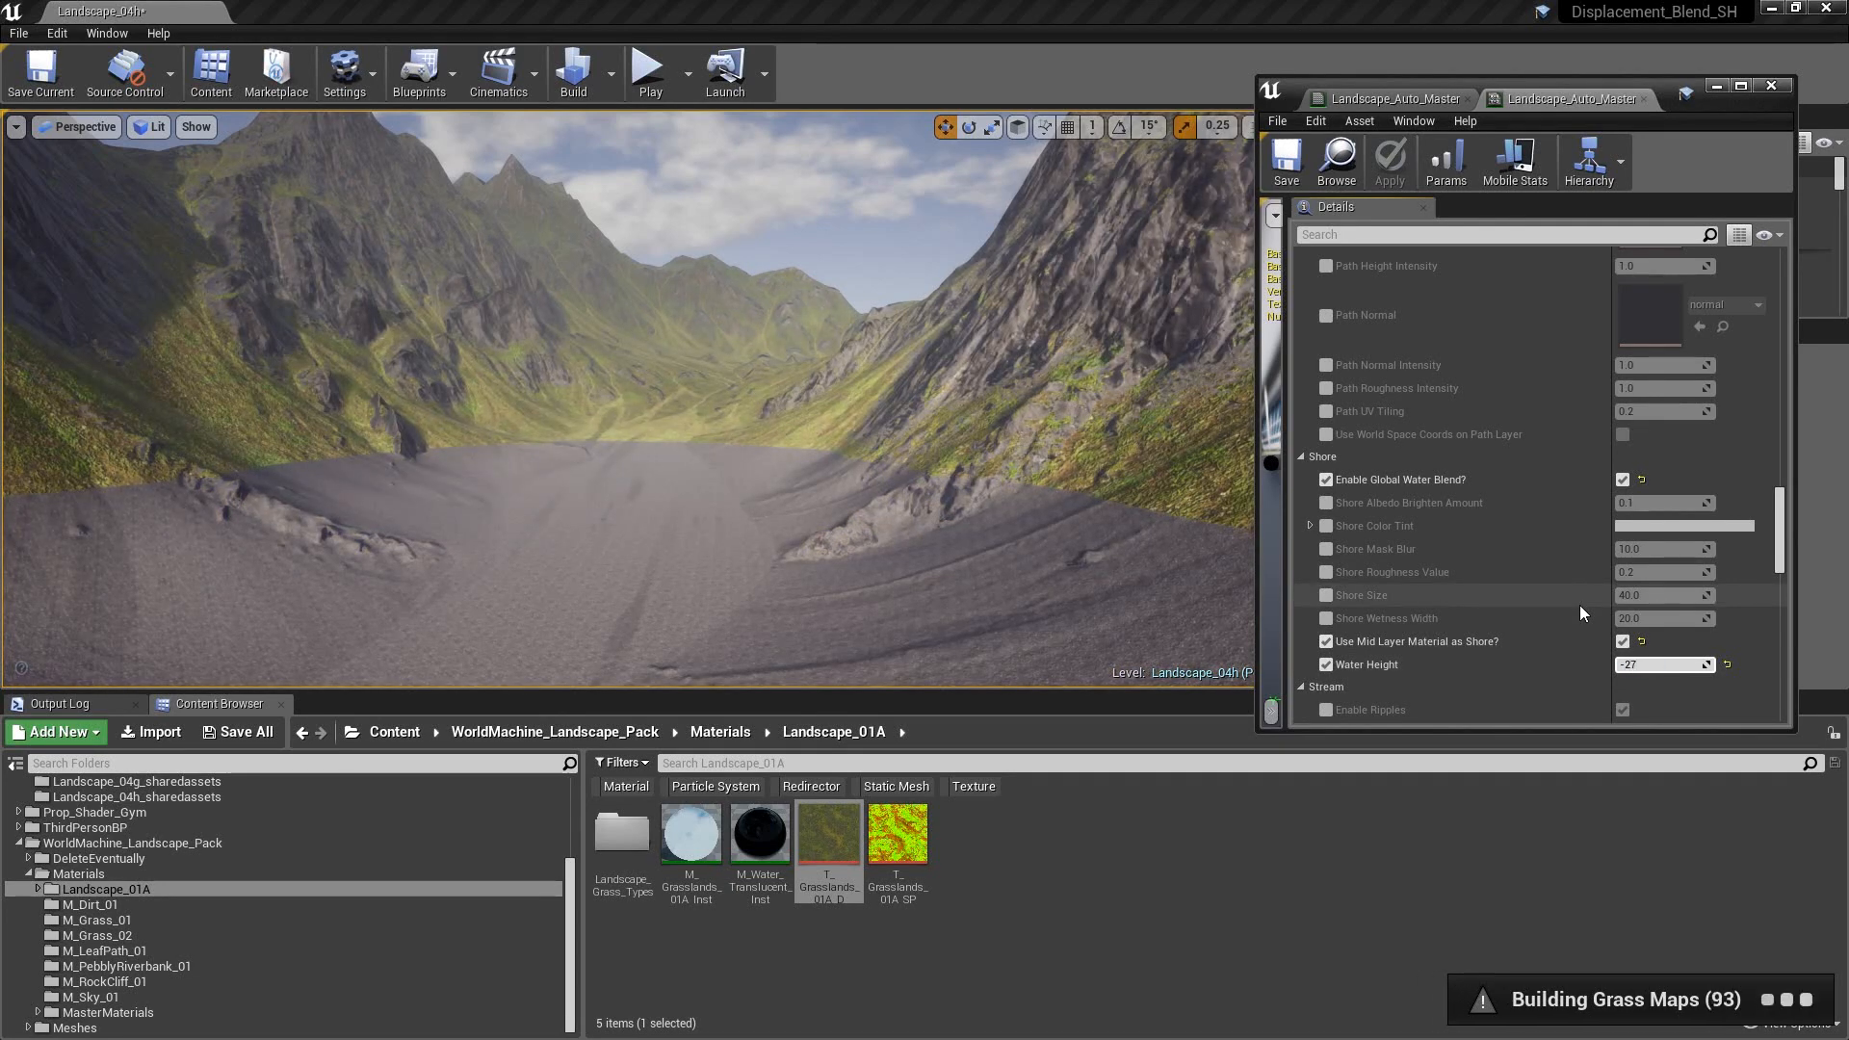
pyautogui.press('Return')
# - Set the Water Height to -29000
pyautogui.write('-')
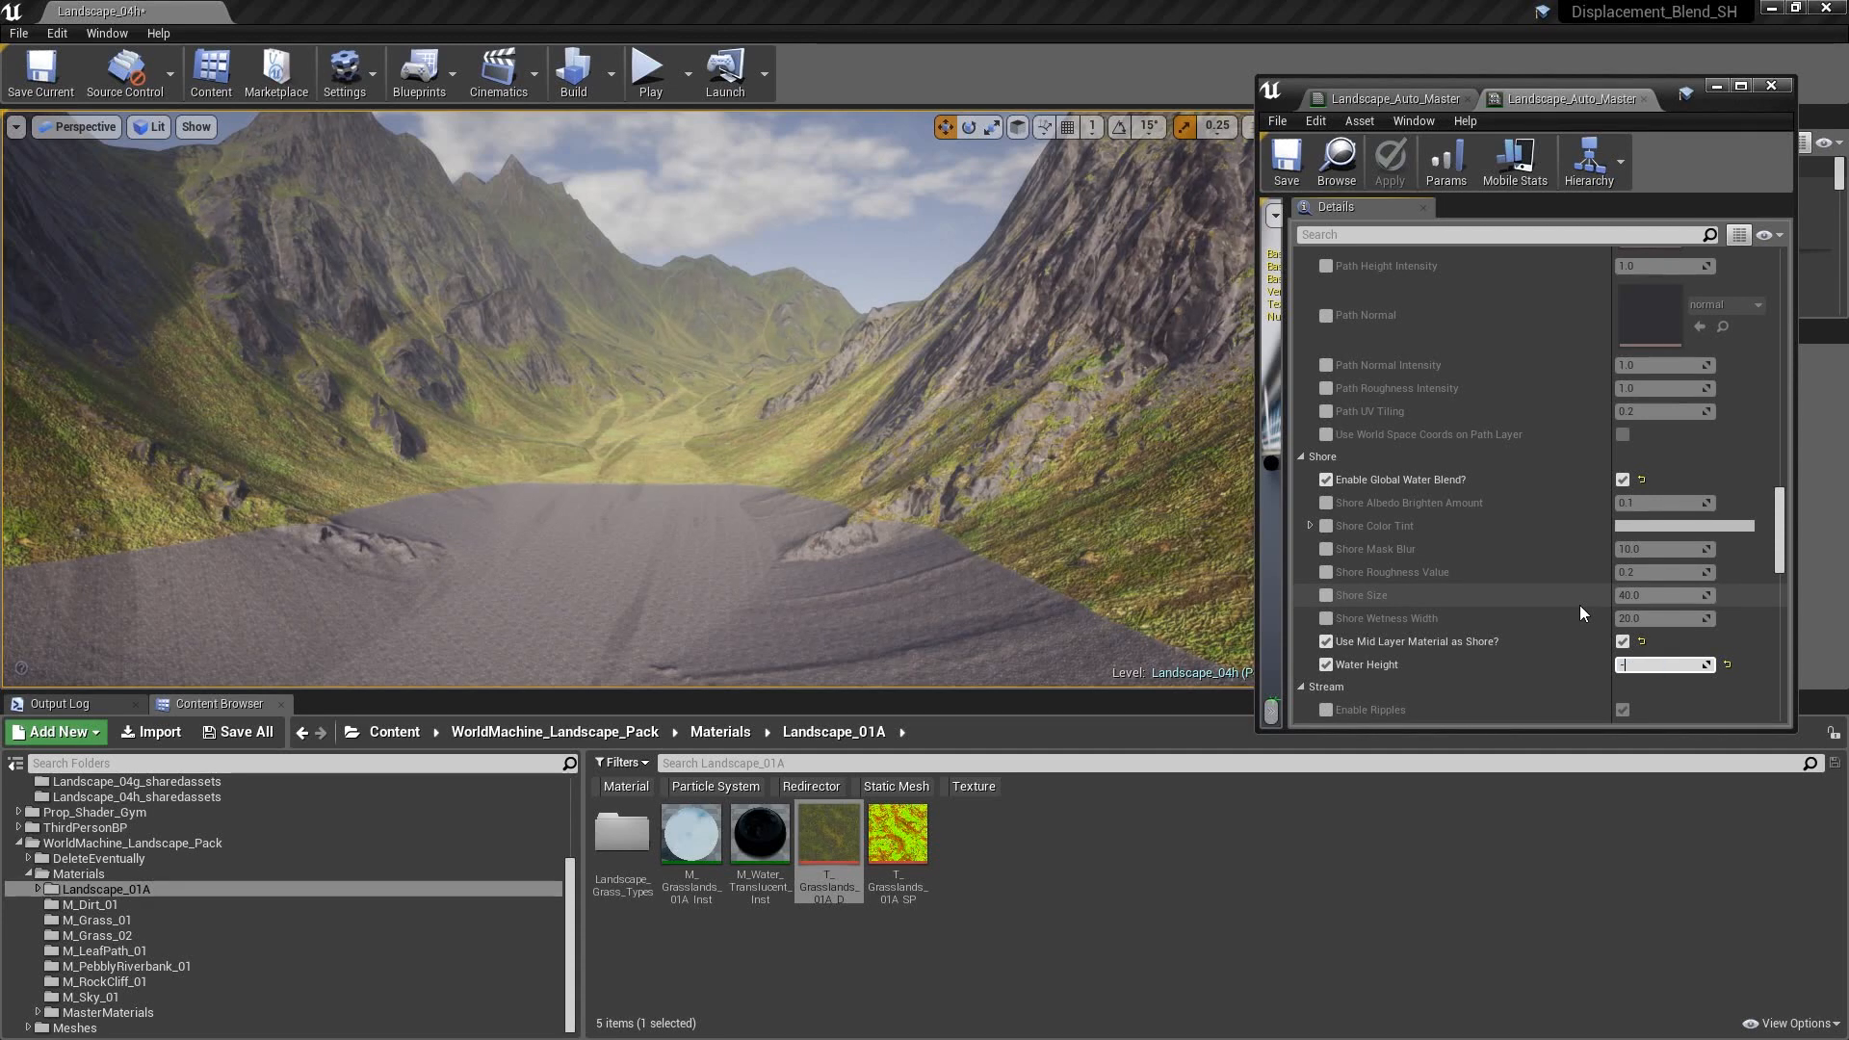
pyautogui.write('29')
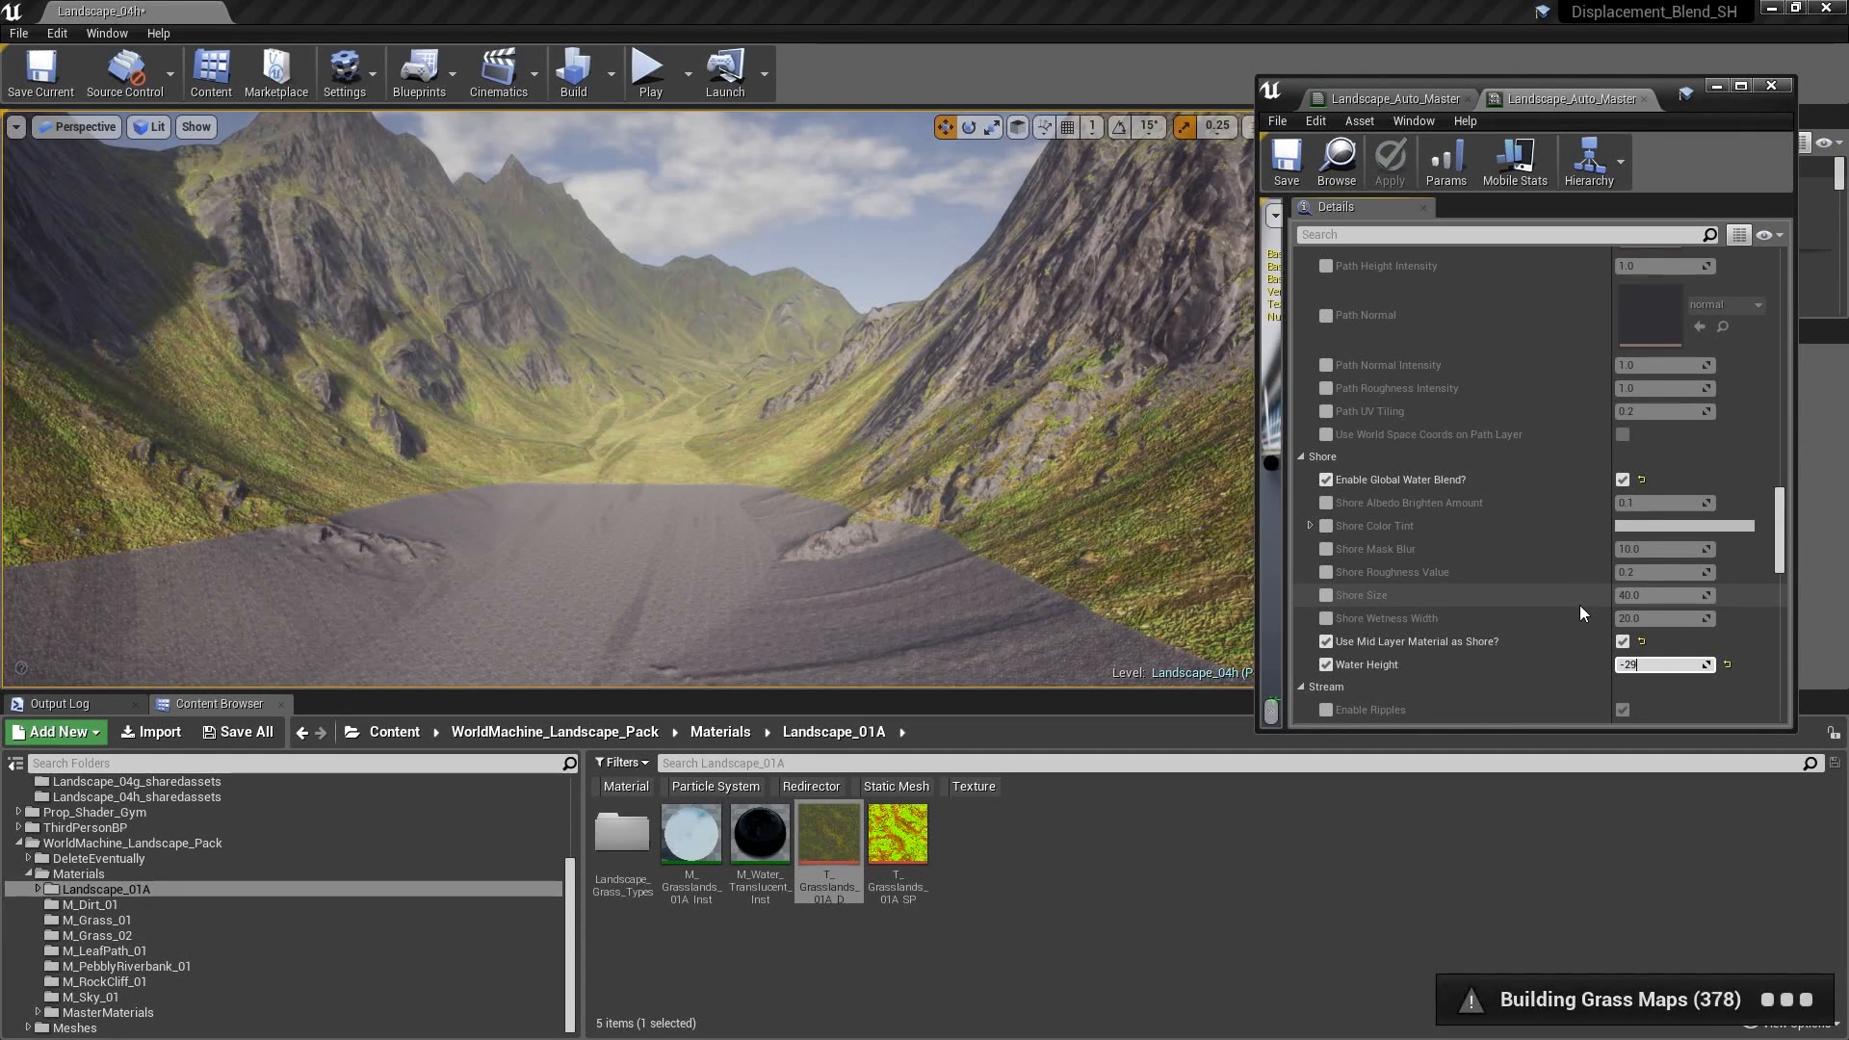
pyautogui.write('000')
pyautogui.press('Return')
# - Override the Shore Color Tint with a darker grey, value about 0.2135 (sRGB 7F7F7F), and save the material instance
pyautogui.moveTo(846, 594); pyautogui.dragTo(429, 534, button='right')
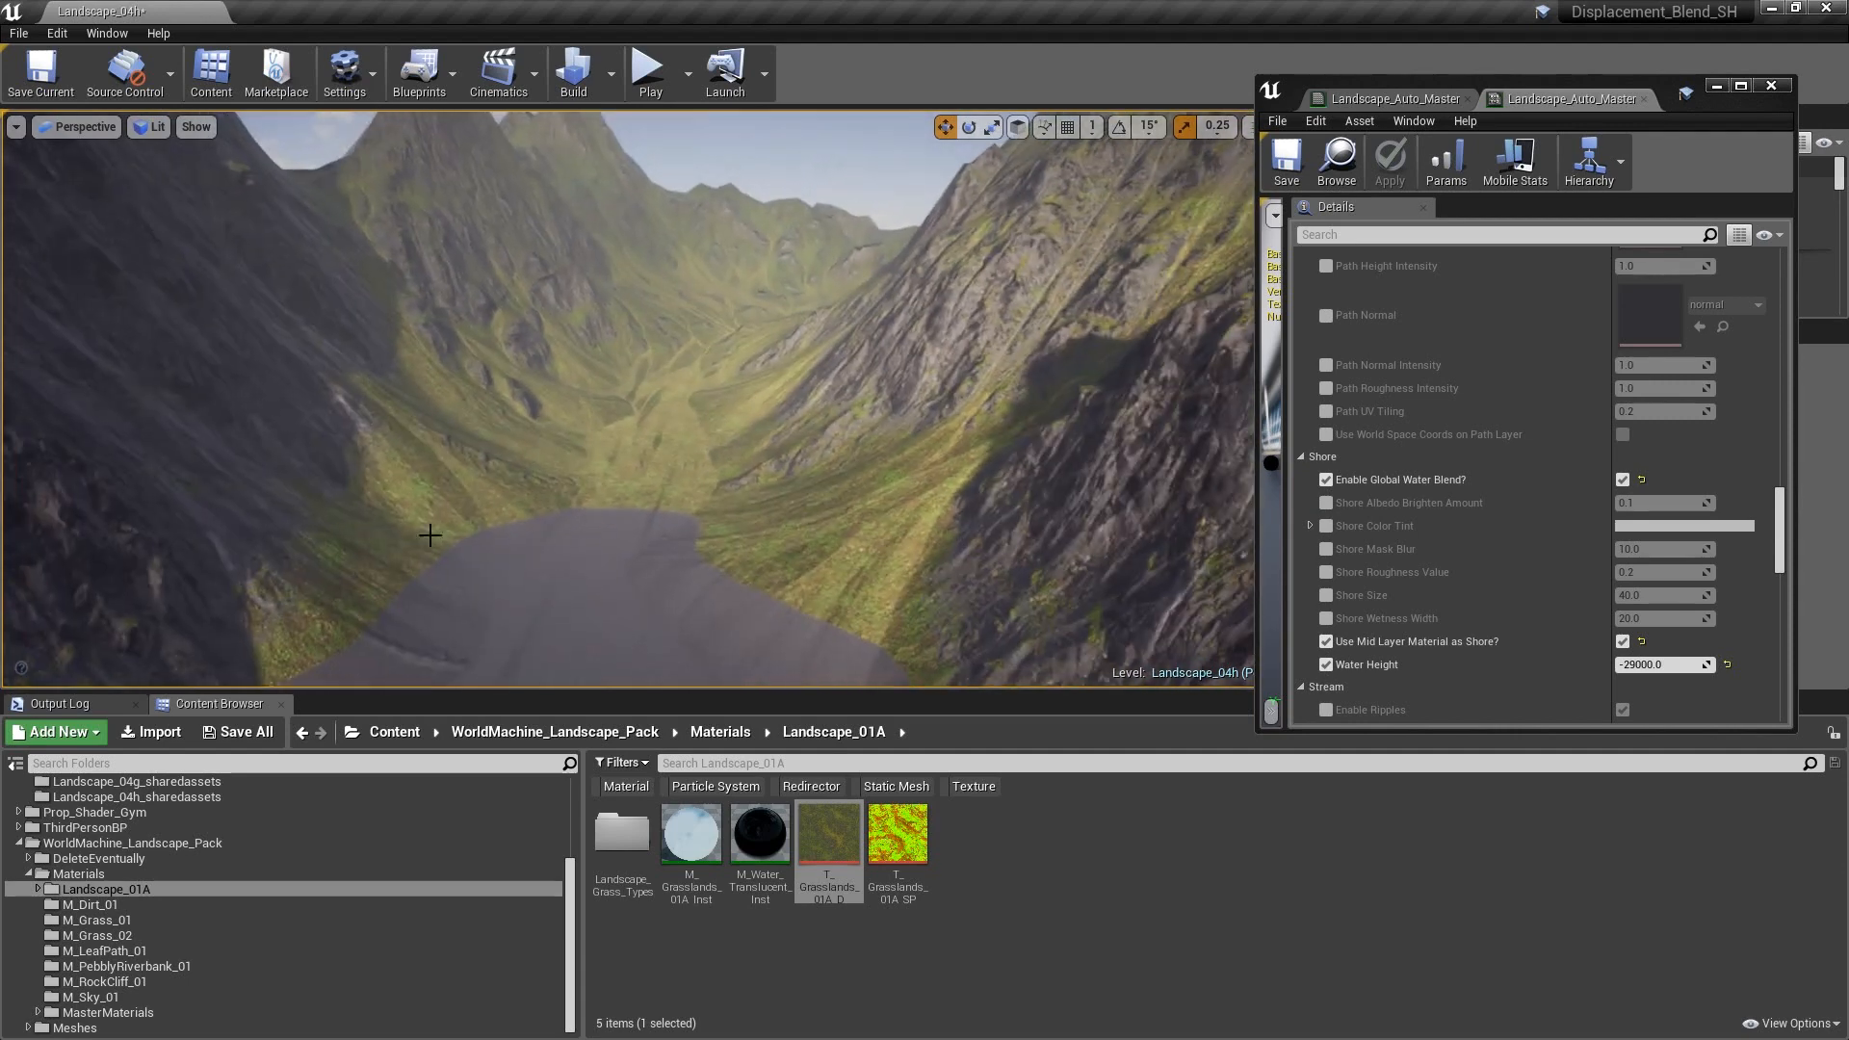
pyautogui.moveTo(831, 341); pyautogui.dragTo(765, 397, button='right')
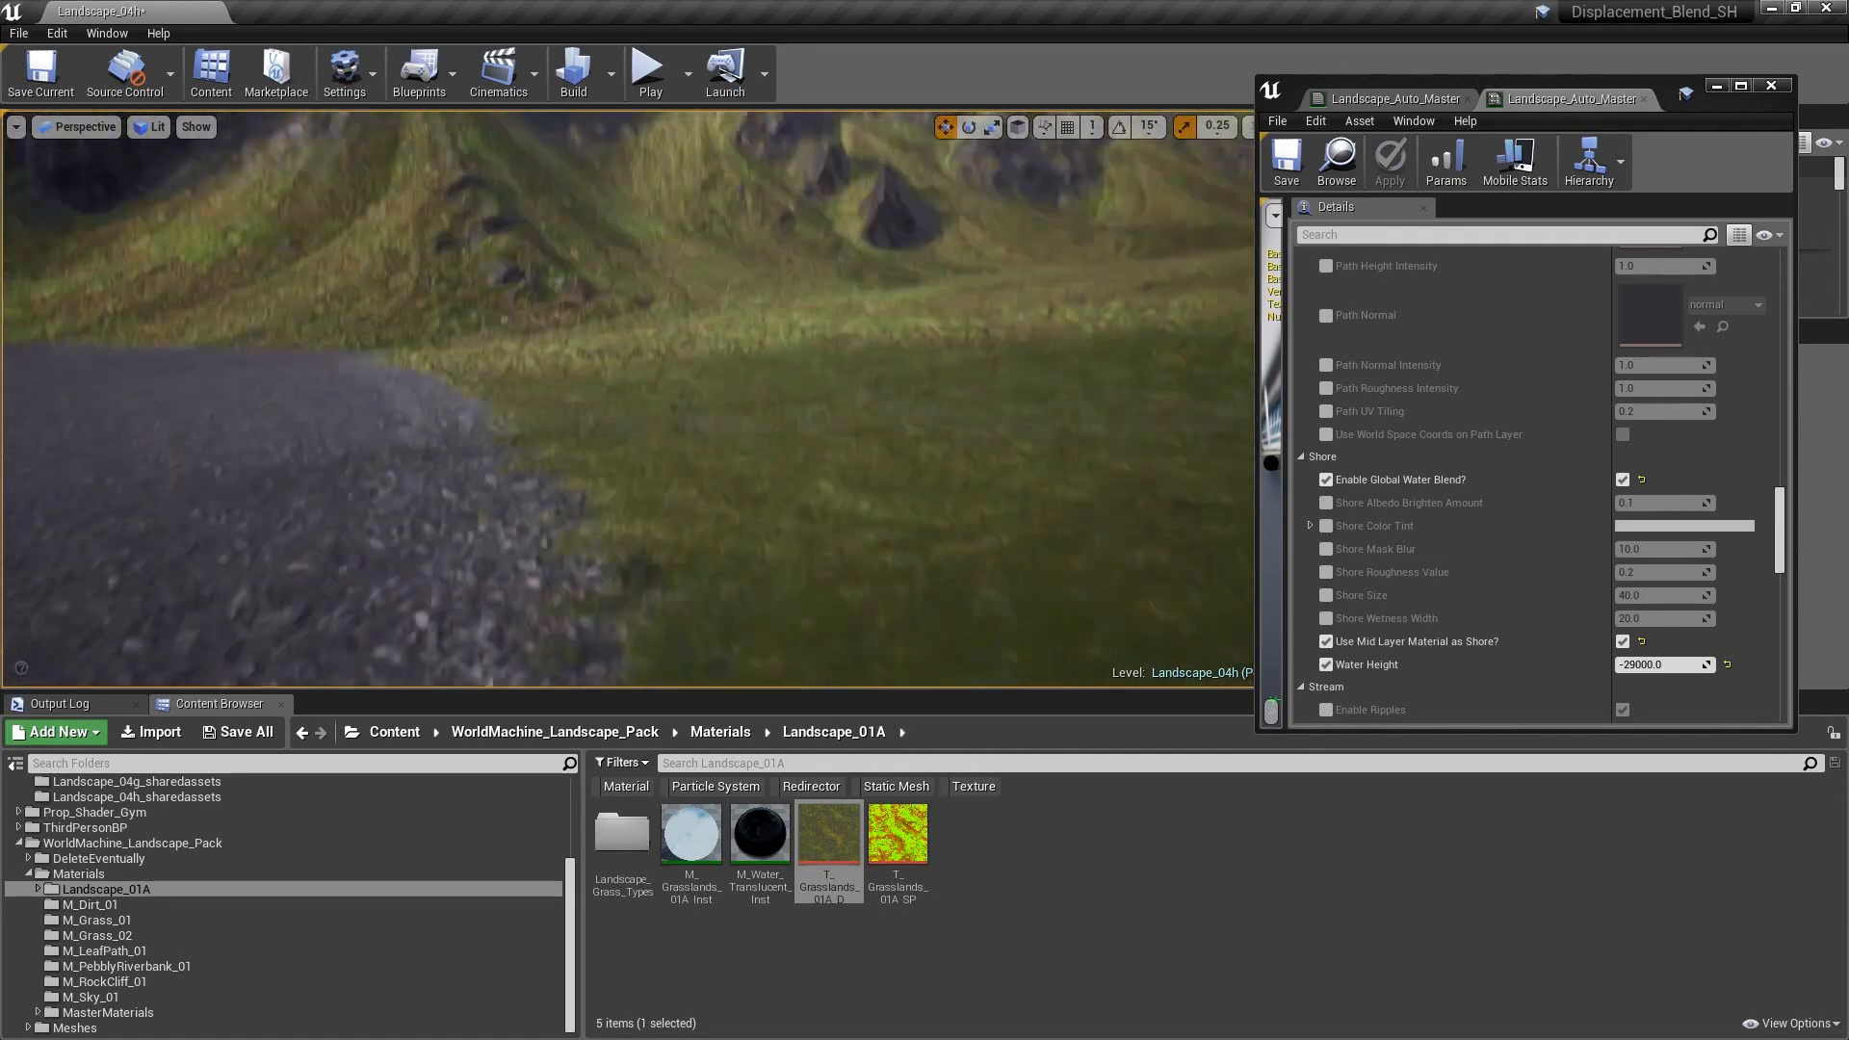
pyautogui.moveTo(628, 398); pyautogui.dragTo(770, 370, button='right')
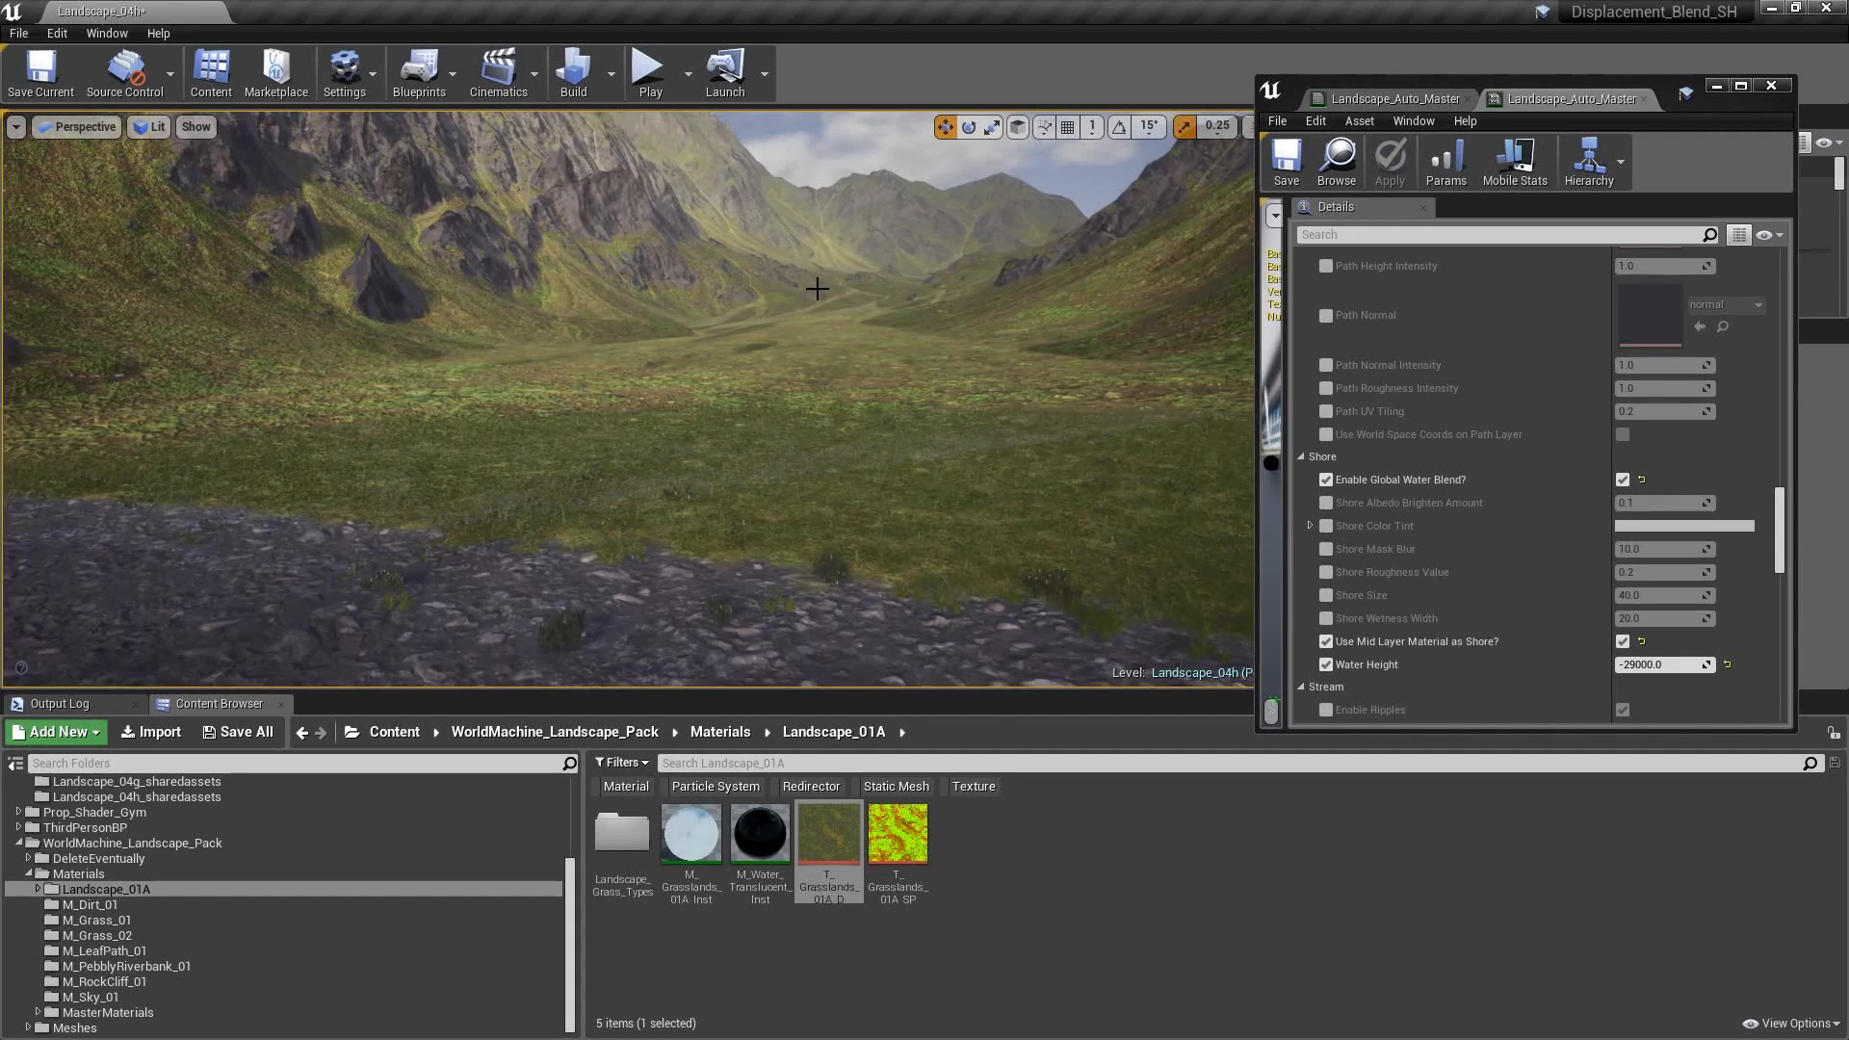
pyautogui.moveTo(799, 338); pyautogui.dragTo(667, 373, button='right')
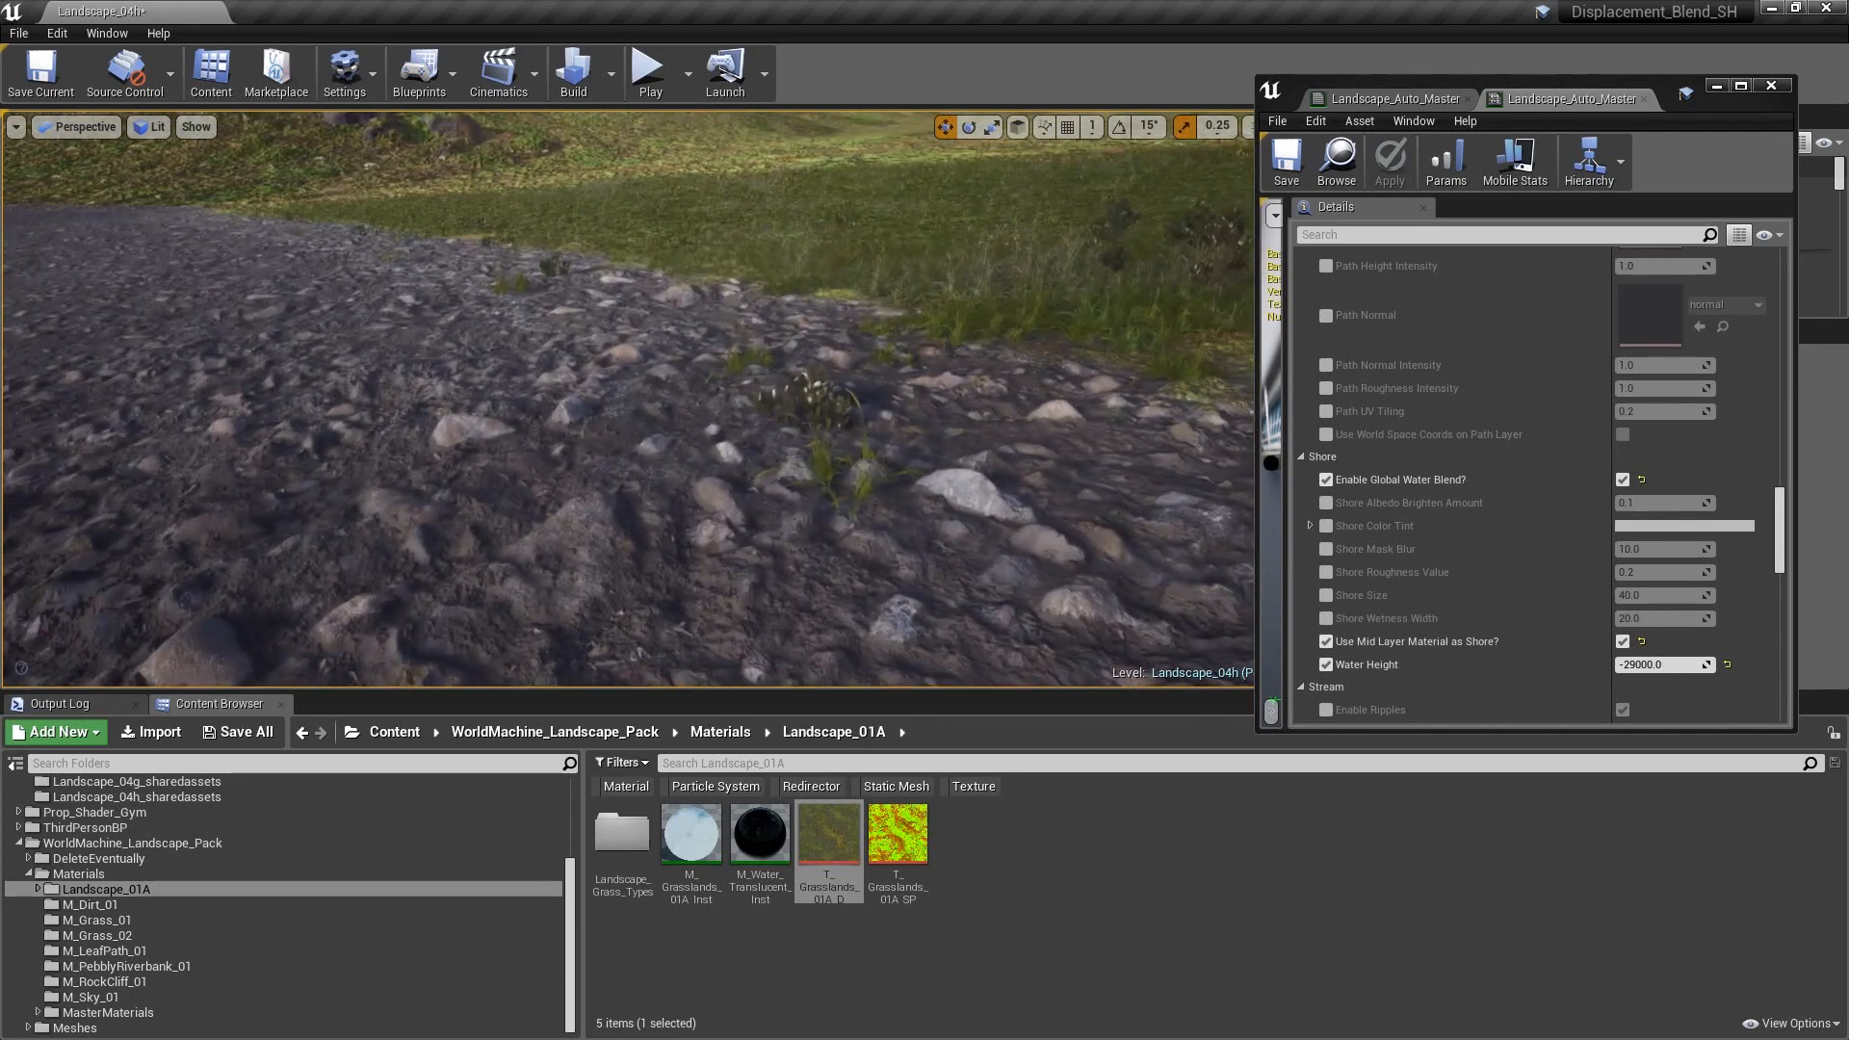
pyautogui.click(1325, 526)
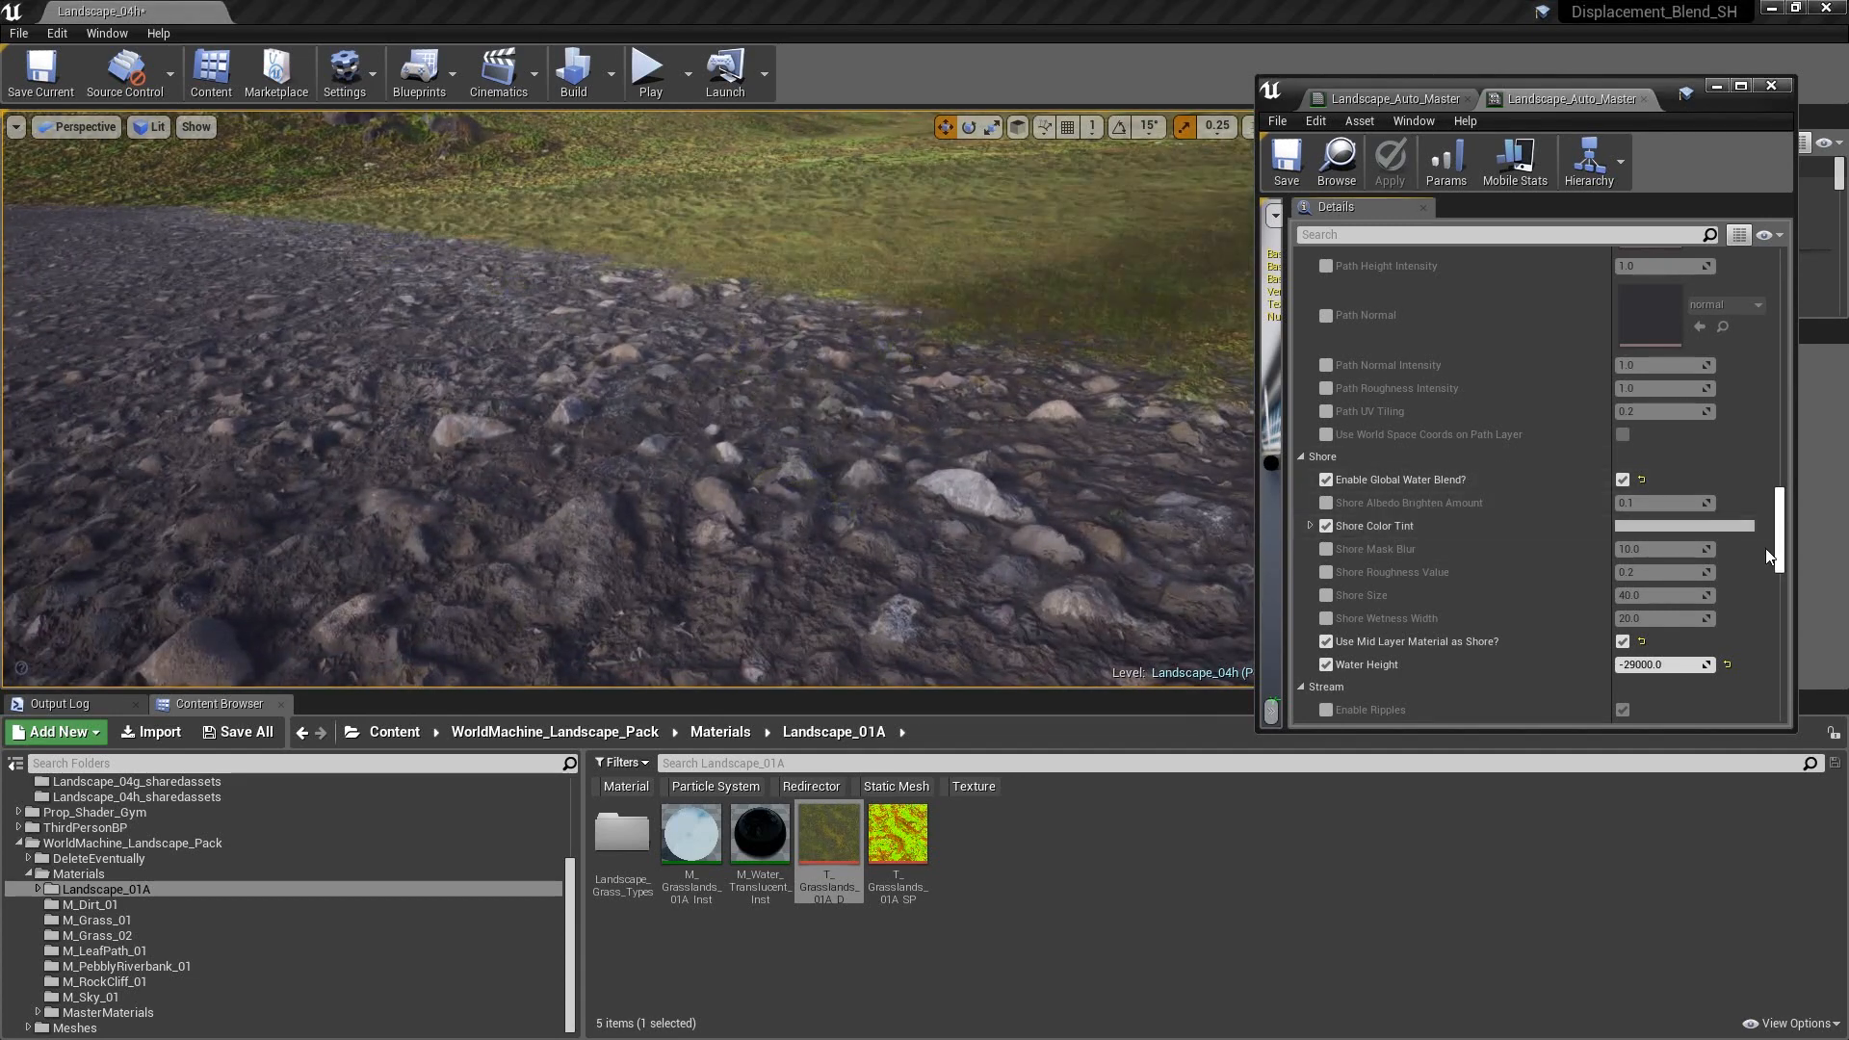
pyautogui.click(1650, 529)
pyautogui.moveTo(1527, 688); pyautogui.dragTo(1527, 739)
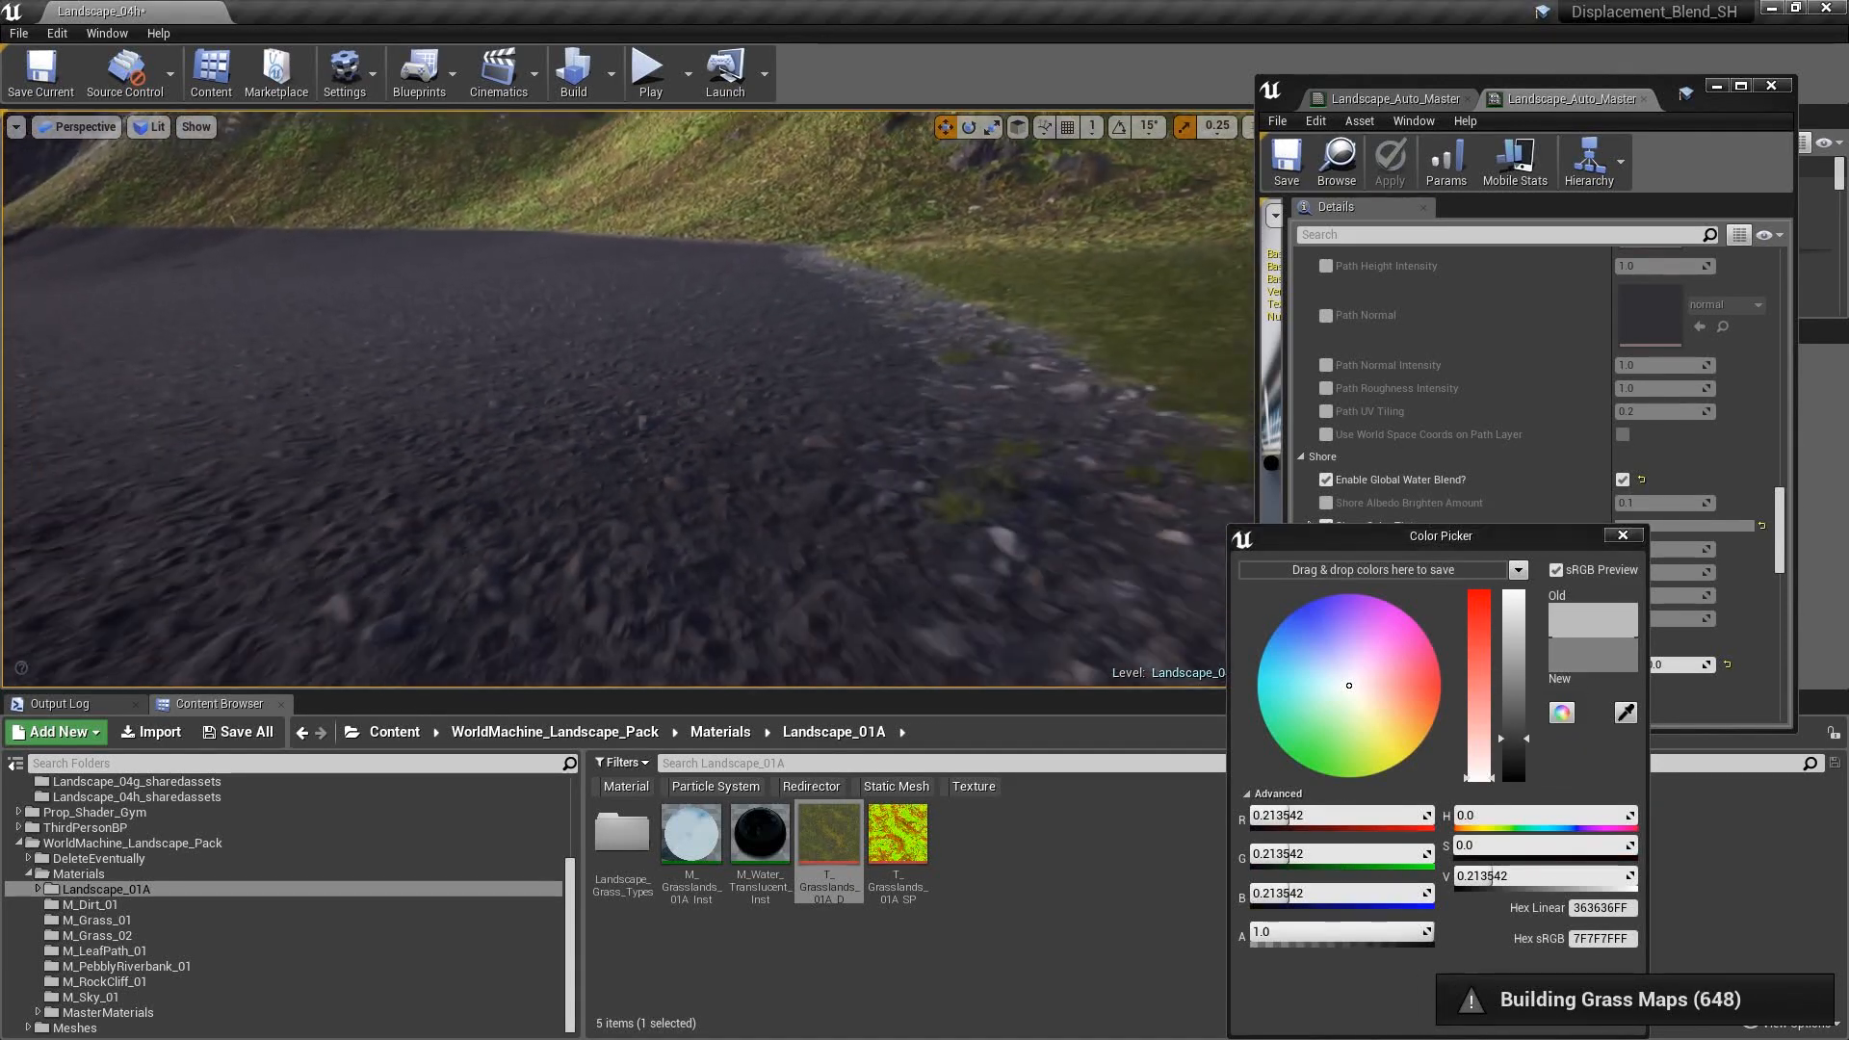
pyautogui.click(1286, 163)
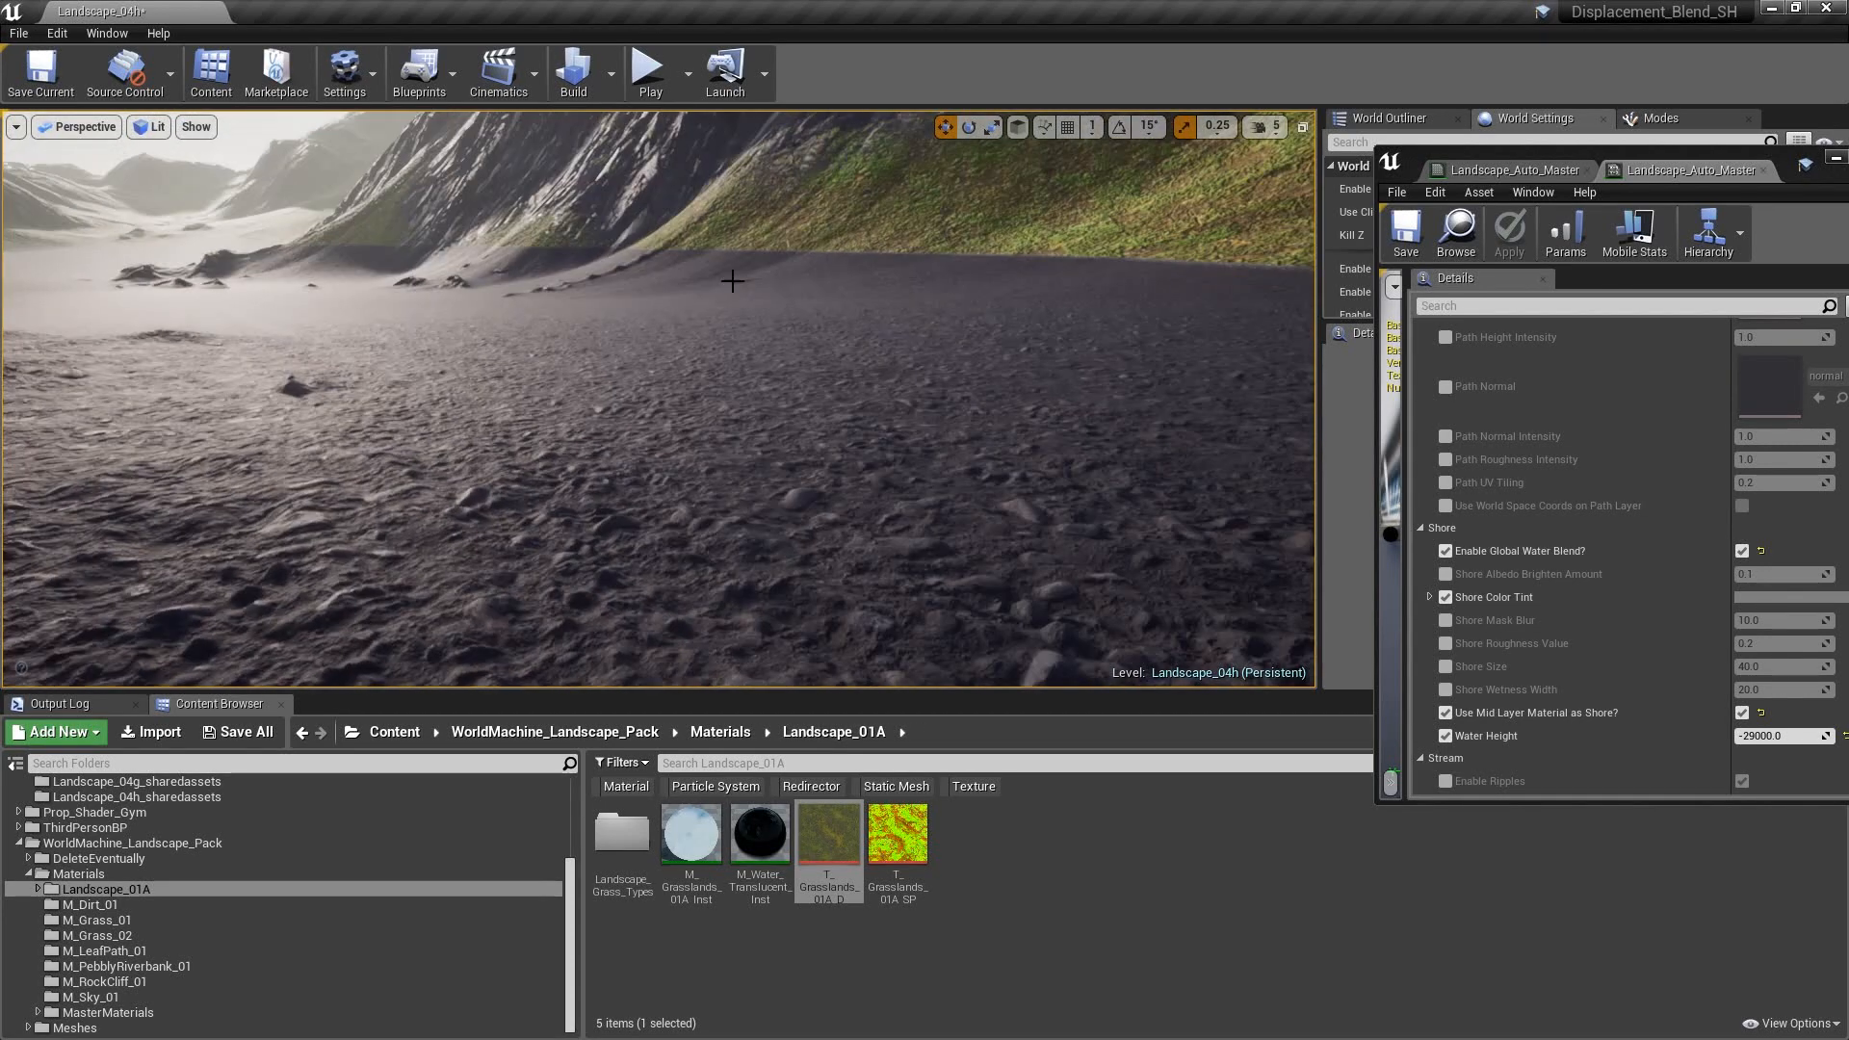
# - Clear the material editor away from the World Outliner and select the WaterPlane actor in the level
pyautogui.moveTo(737, 299); pyautogui.dragTo(707, 357, button='right')
pyautogui.press('w')
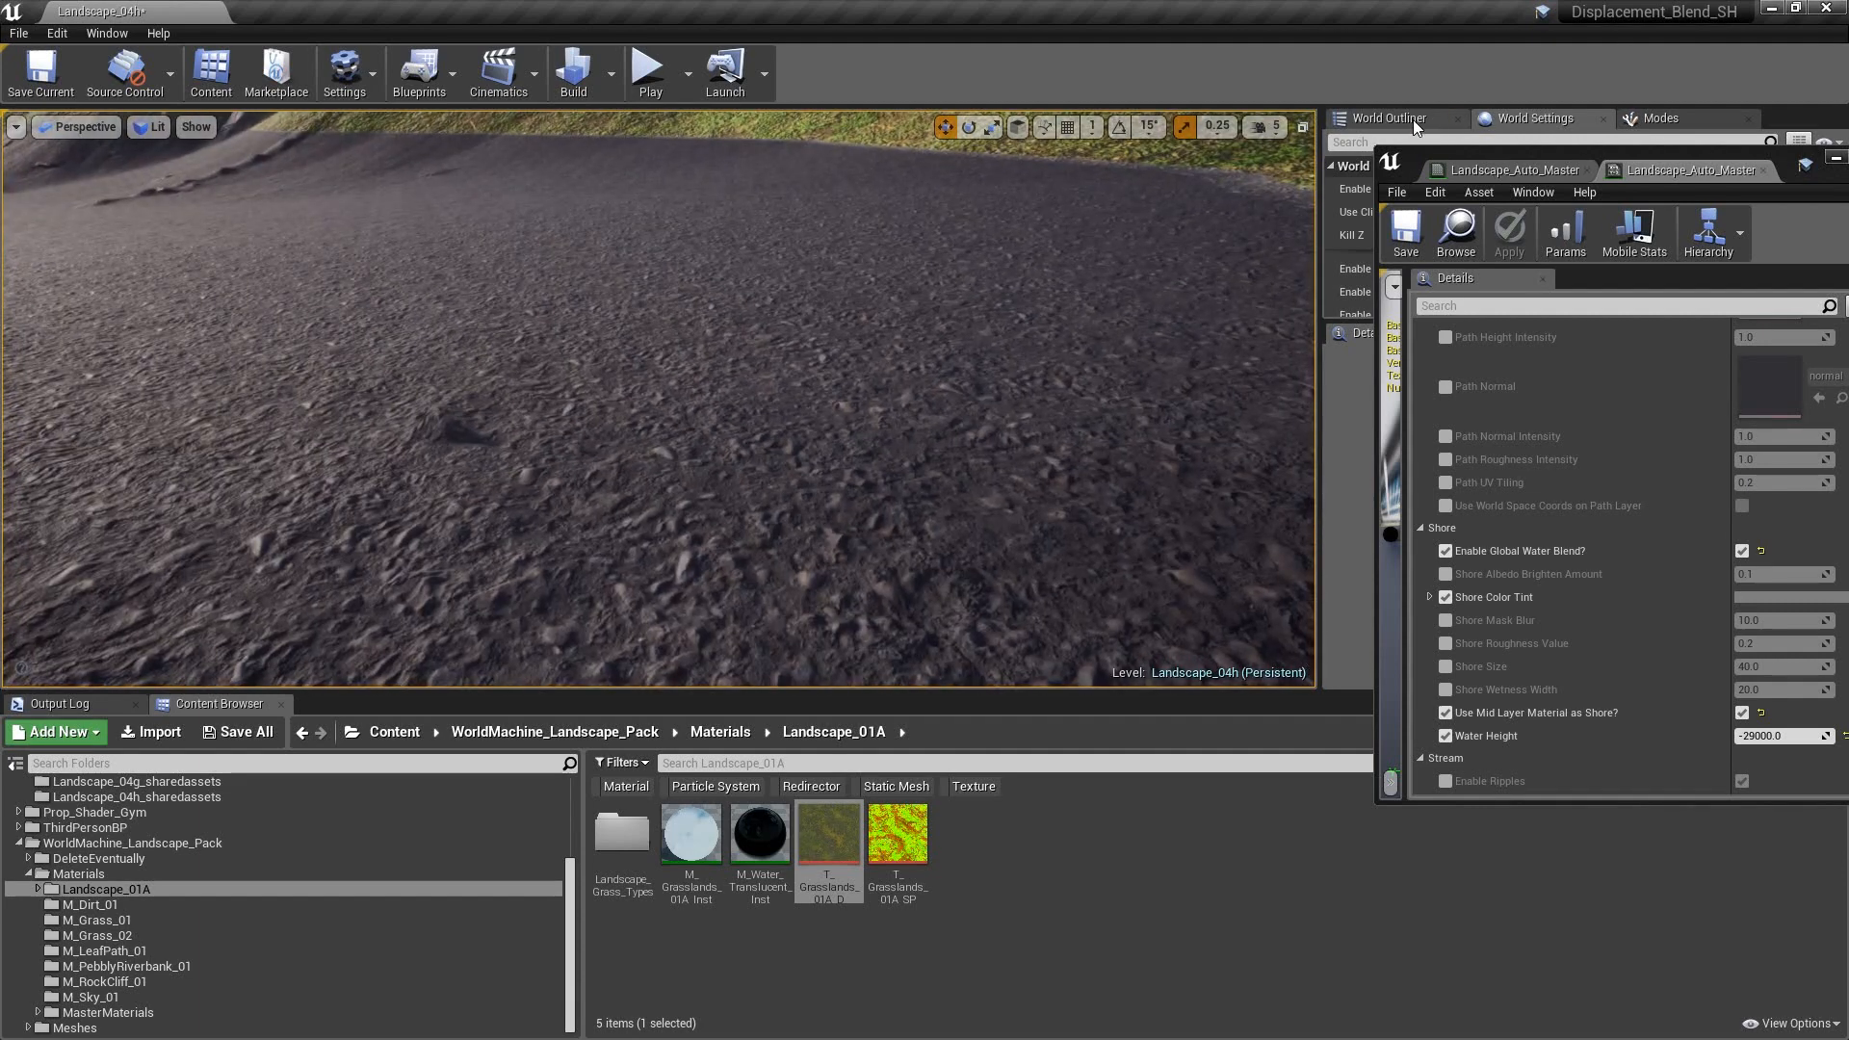
pyautogui.click(1415, 124)
pyautogui.moveTo(1787, 165); pyautogui.dragTo(1698, 162)
pyautogui.click(1749, 155)
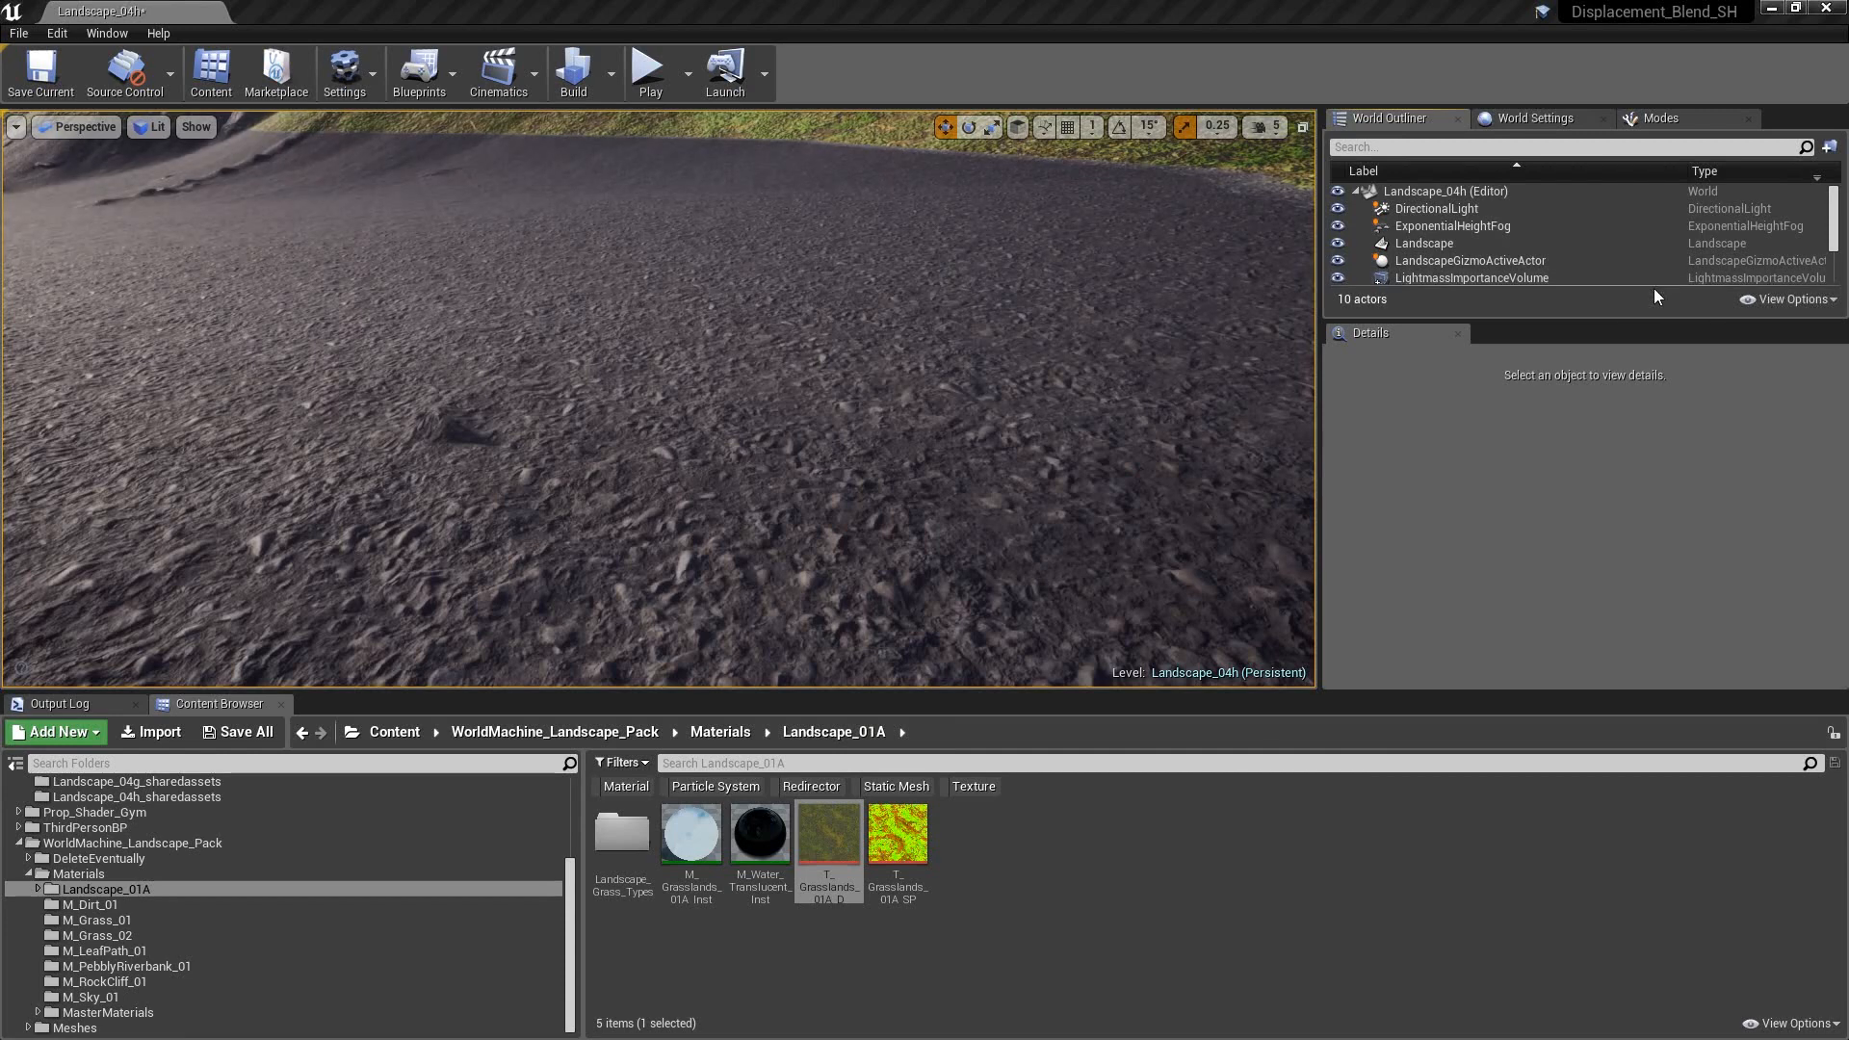
pyautogui.moveTo(1656, 318); pyautogui.dragTo(1638, 469)
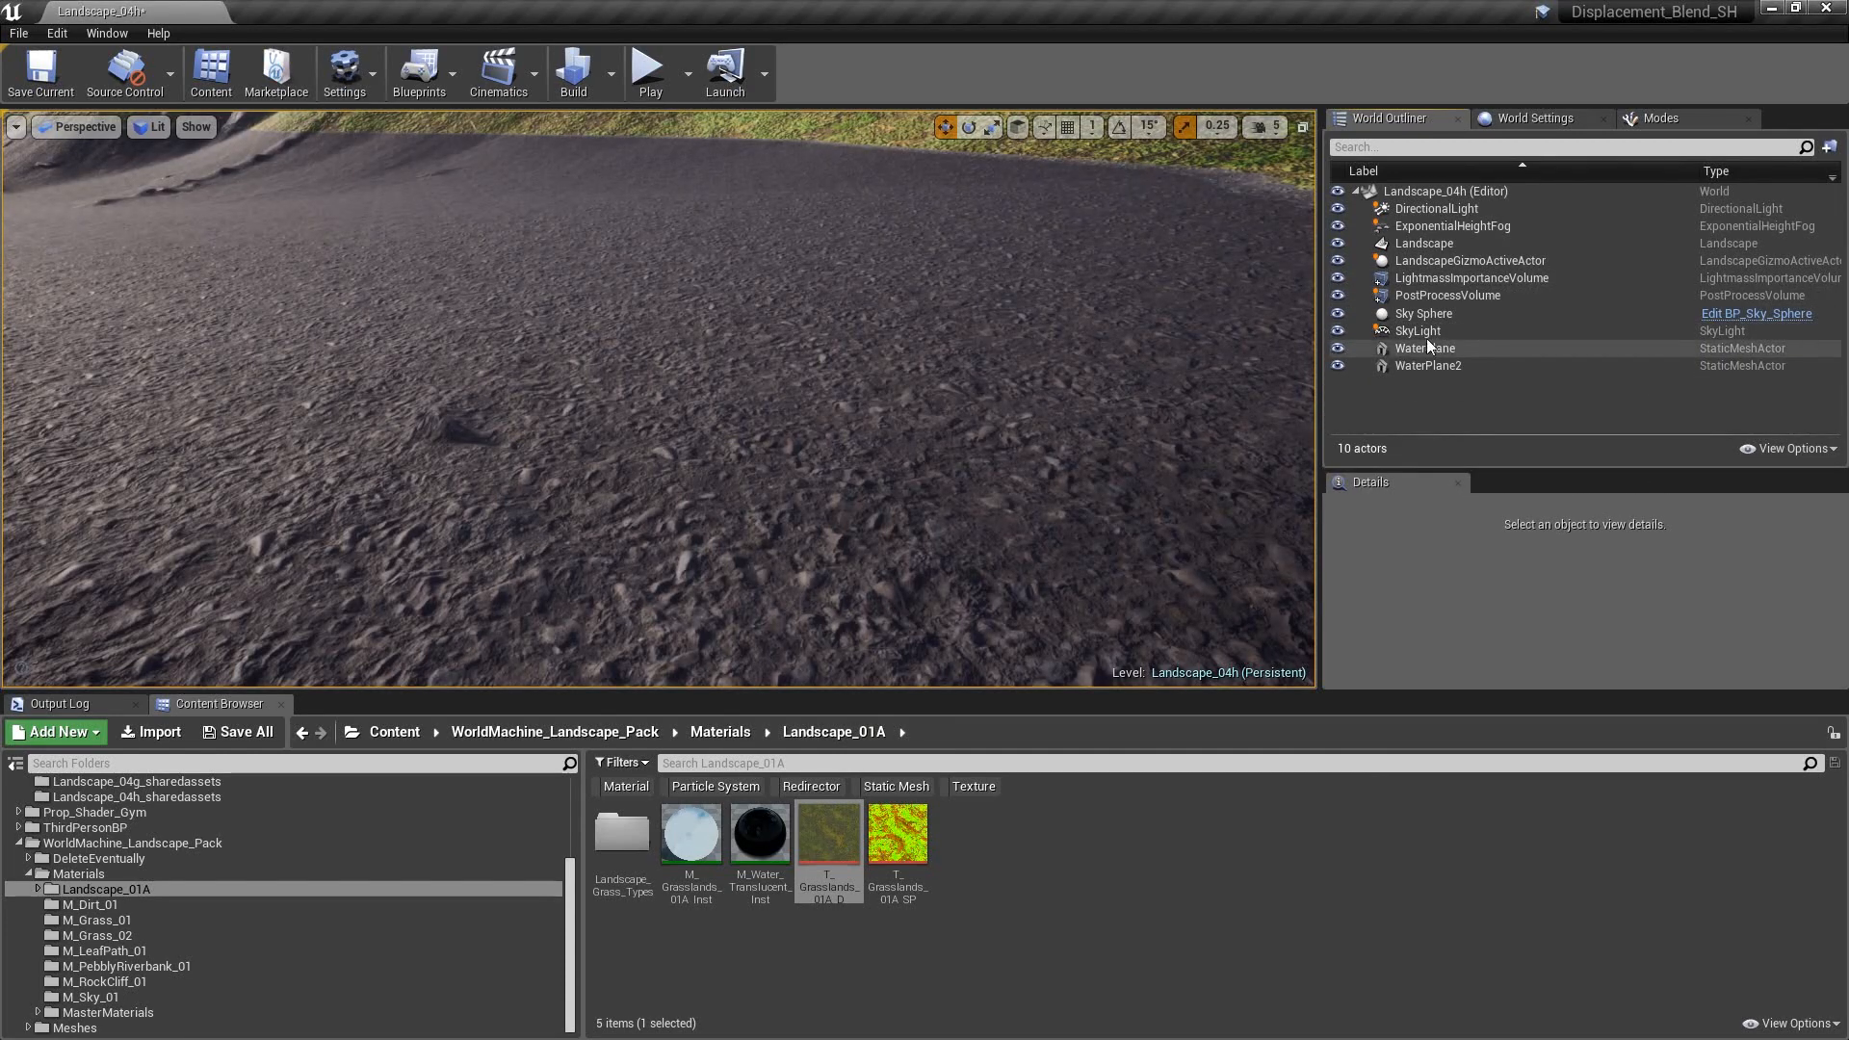
pyautogui.doubleClick(1453, 347)
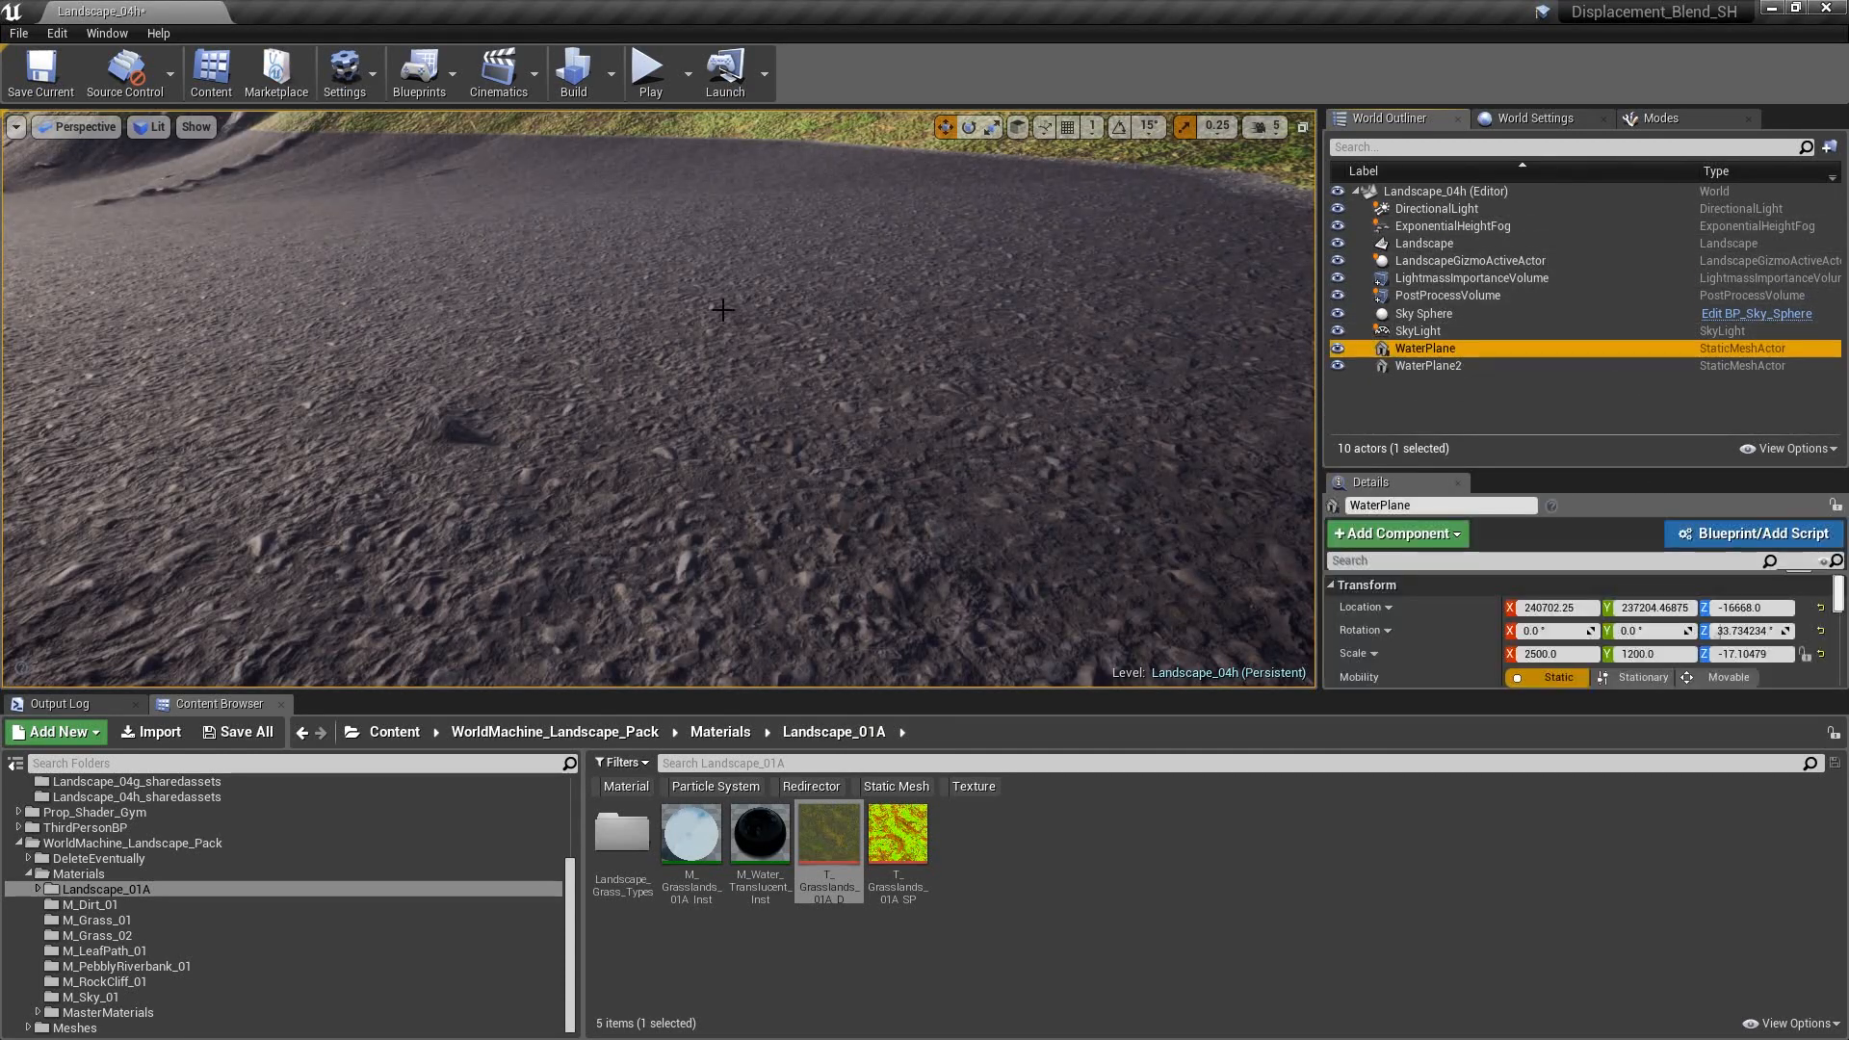
pyautogui.moveTo(658, 399); pyautogui.dragTo(591, 195, button='right')
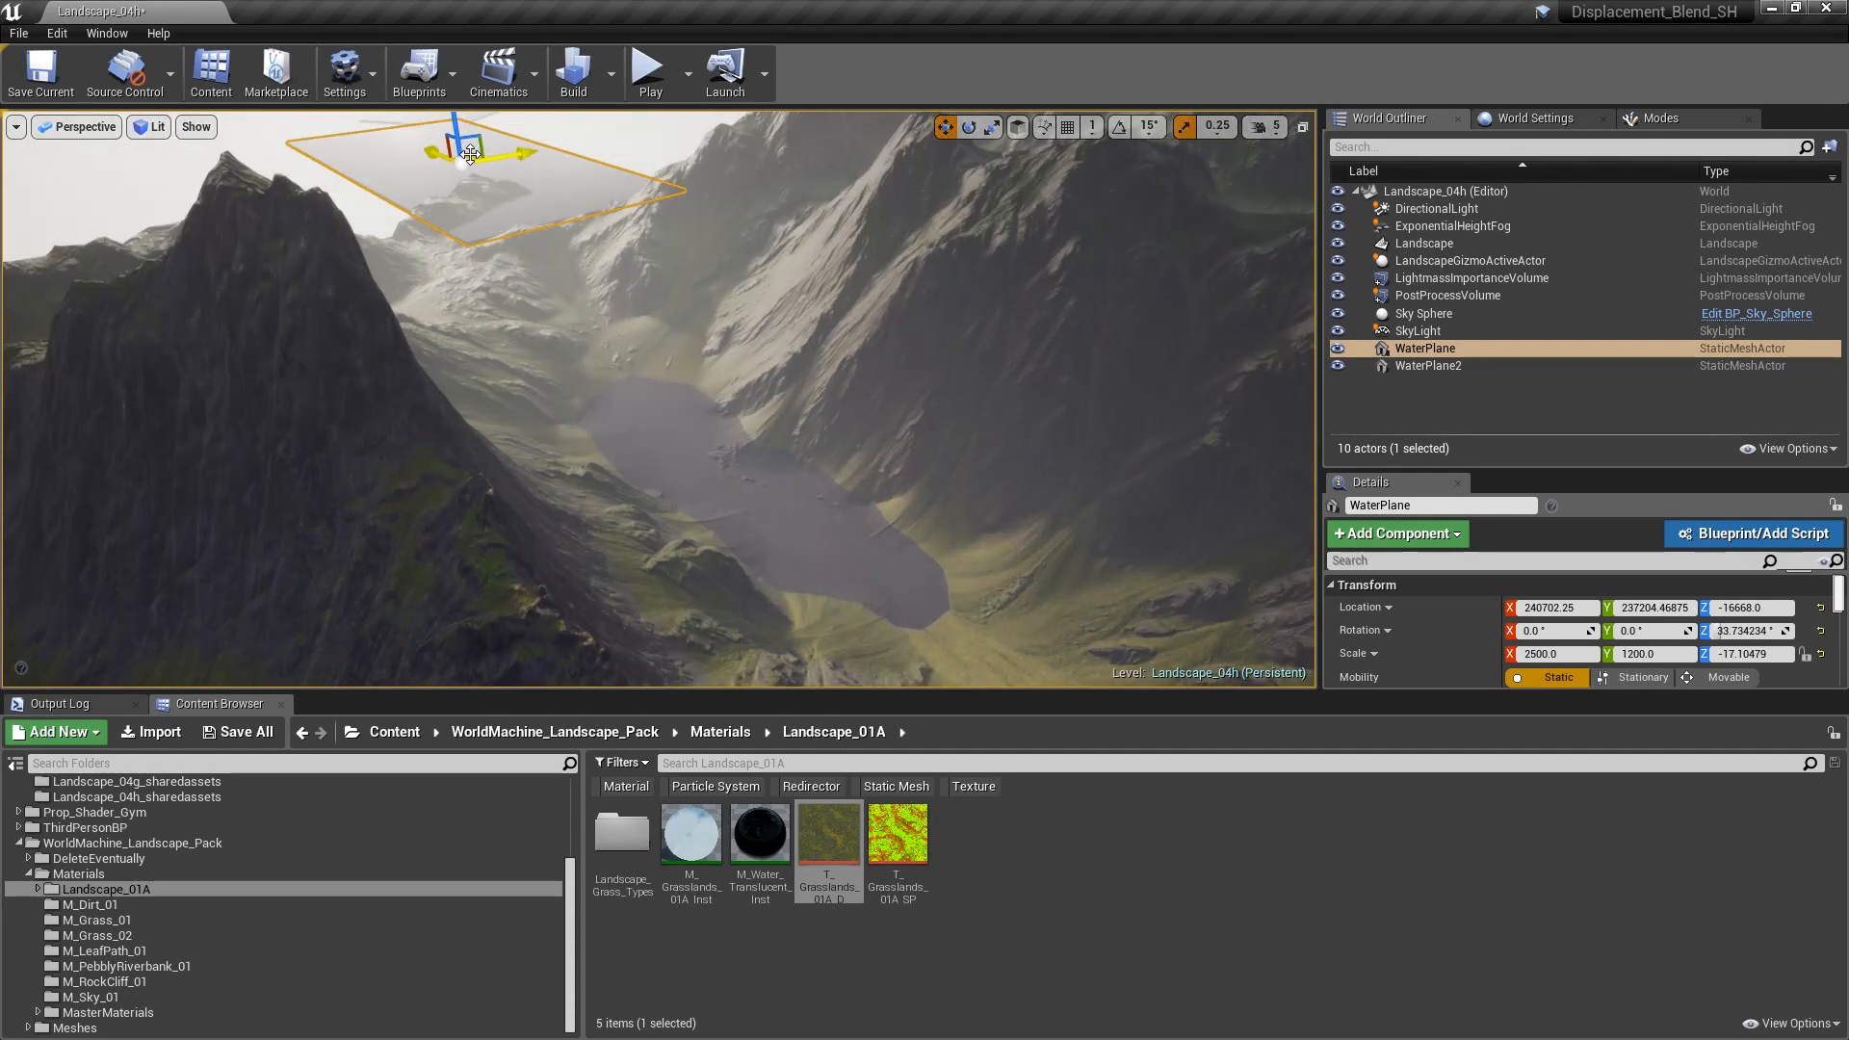
# - Move the WaterPlane into the valley over the shore blend and fine-tune its height to about Z -29860
pyautogui.moveTo(470, 154); pyautogui.dragTo(737, 393)
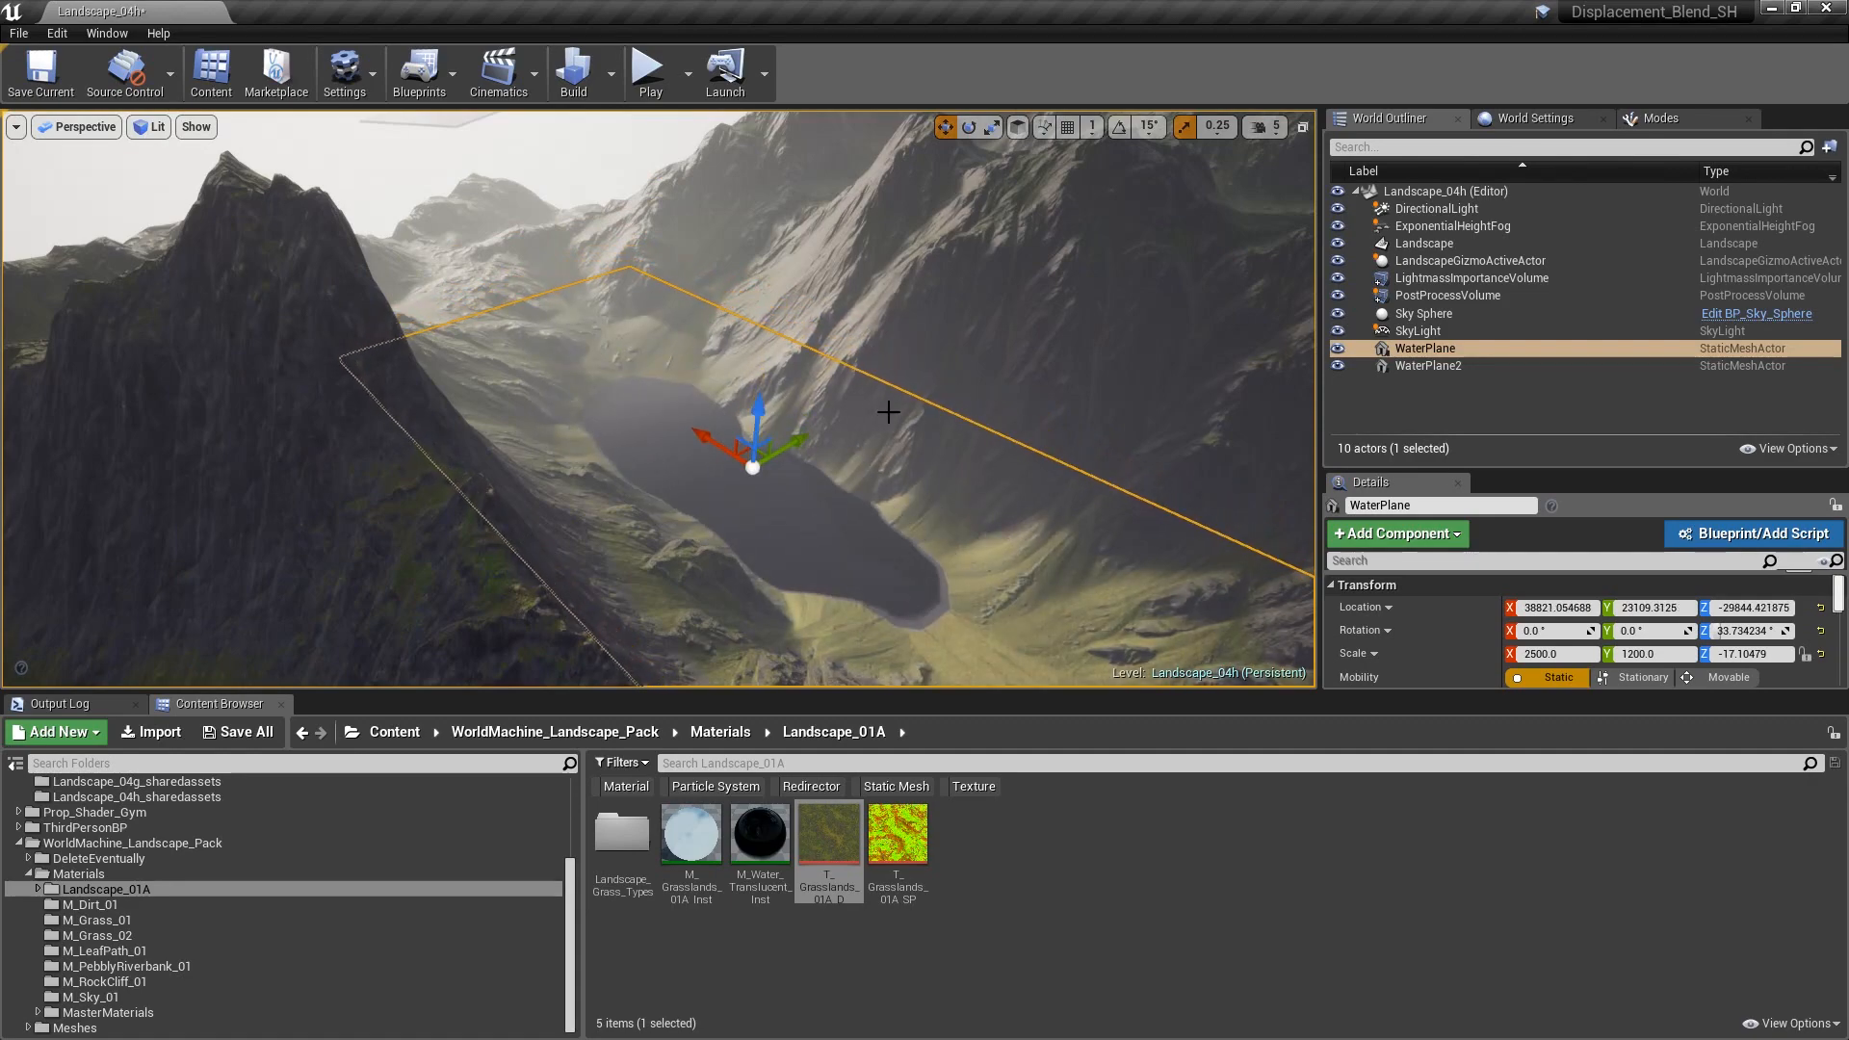
pyautogui.moveTo(887, 413); pyautogui.dragTo(883, 481, button='right')
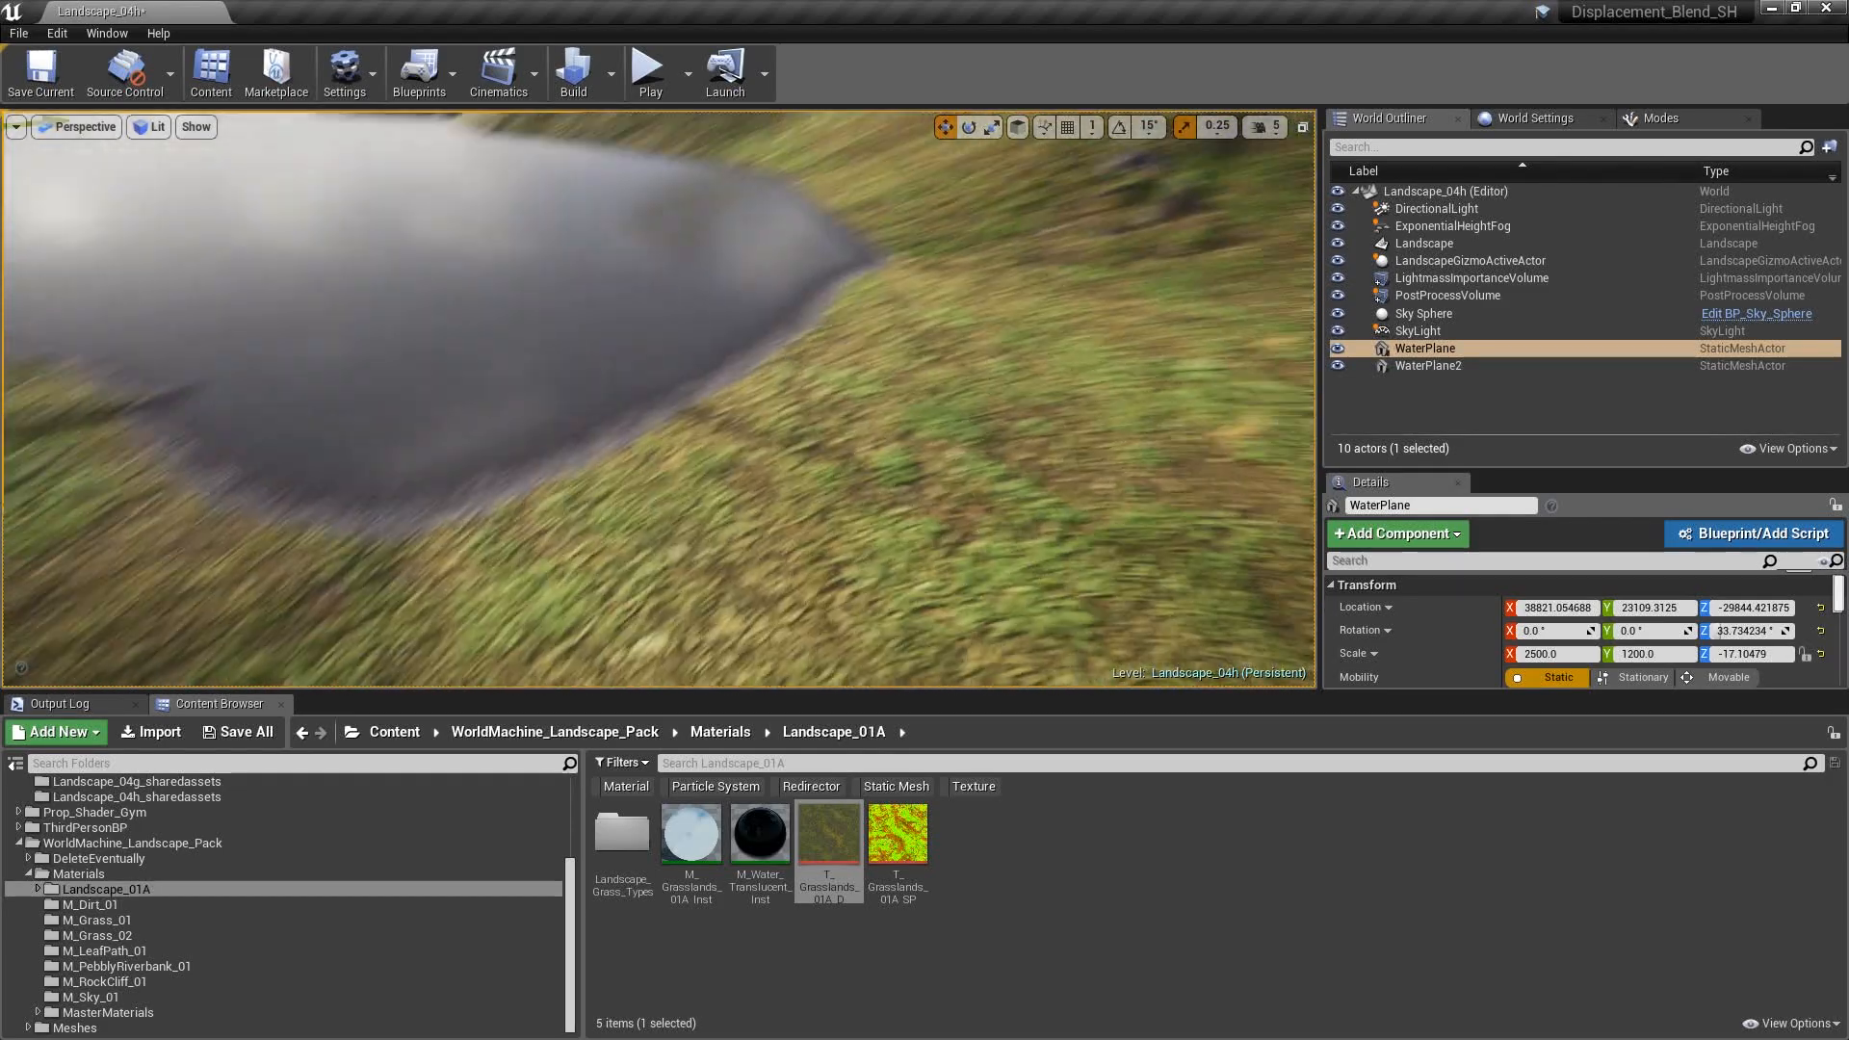
pyautogui.moveTo(884, 481); pyautogui.dragTo(881, 371, button='right')
pyautogui.press('w')
pyautogui.moveTo(658, 398); pyautogui.dragTo(616, 411, button='right')
pyautogui.press('a')
pyautogui.moveTo(623, 273); pyautogui.dragTo(602, 264, button='right')
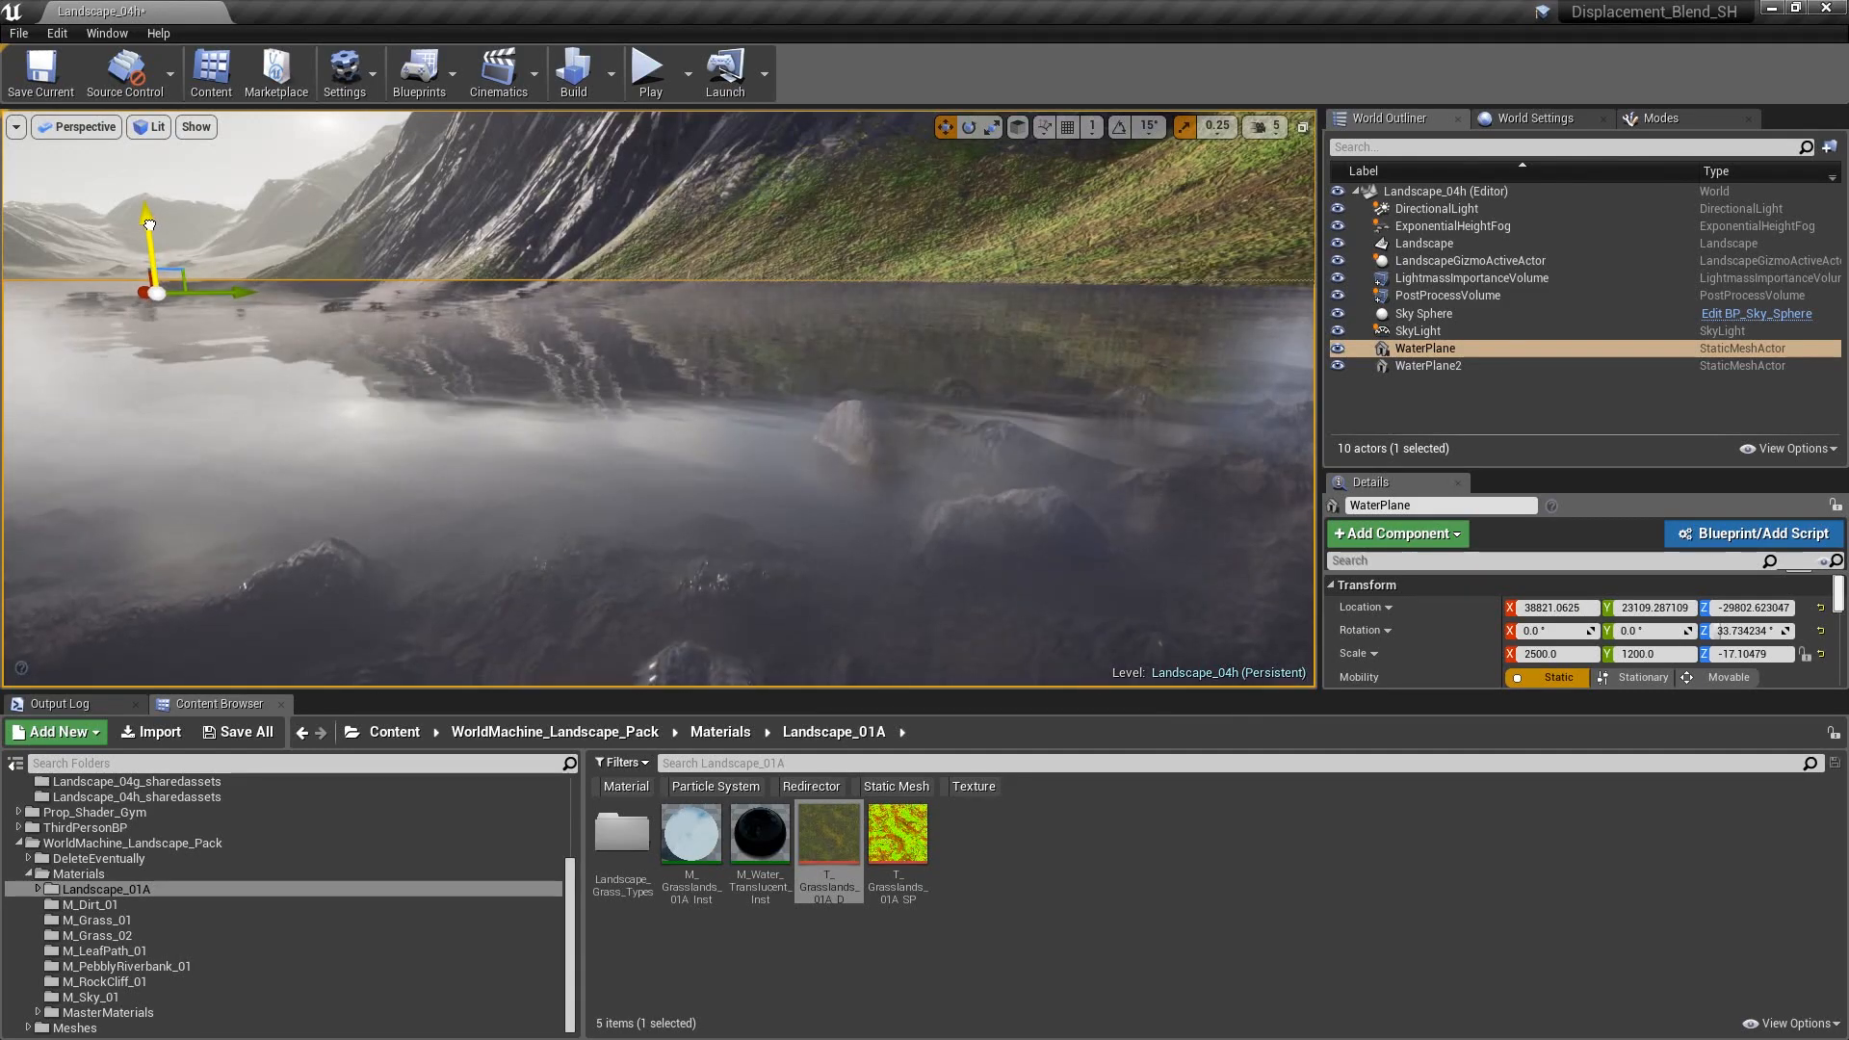
pyautogui.moveTo(380, 261); pyautogui.dragTo(403, 304, button='right')
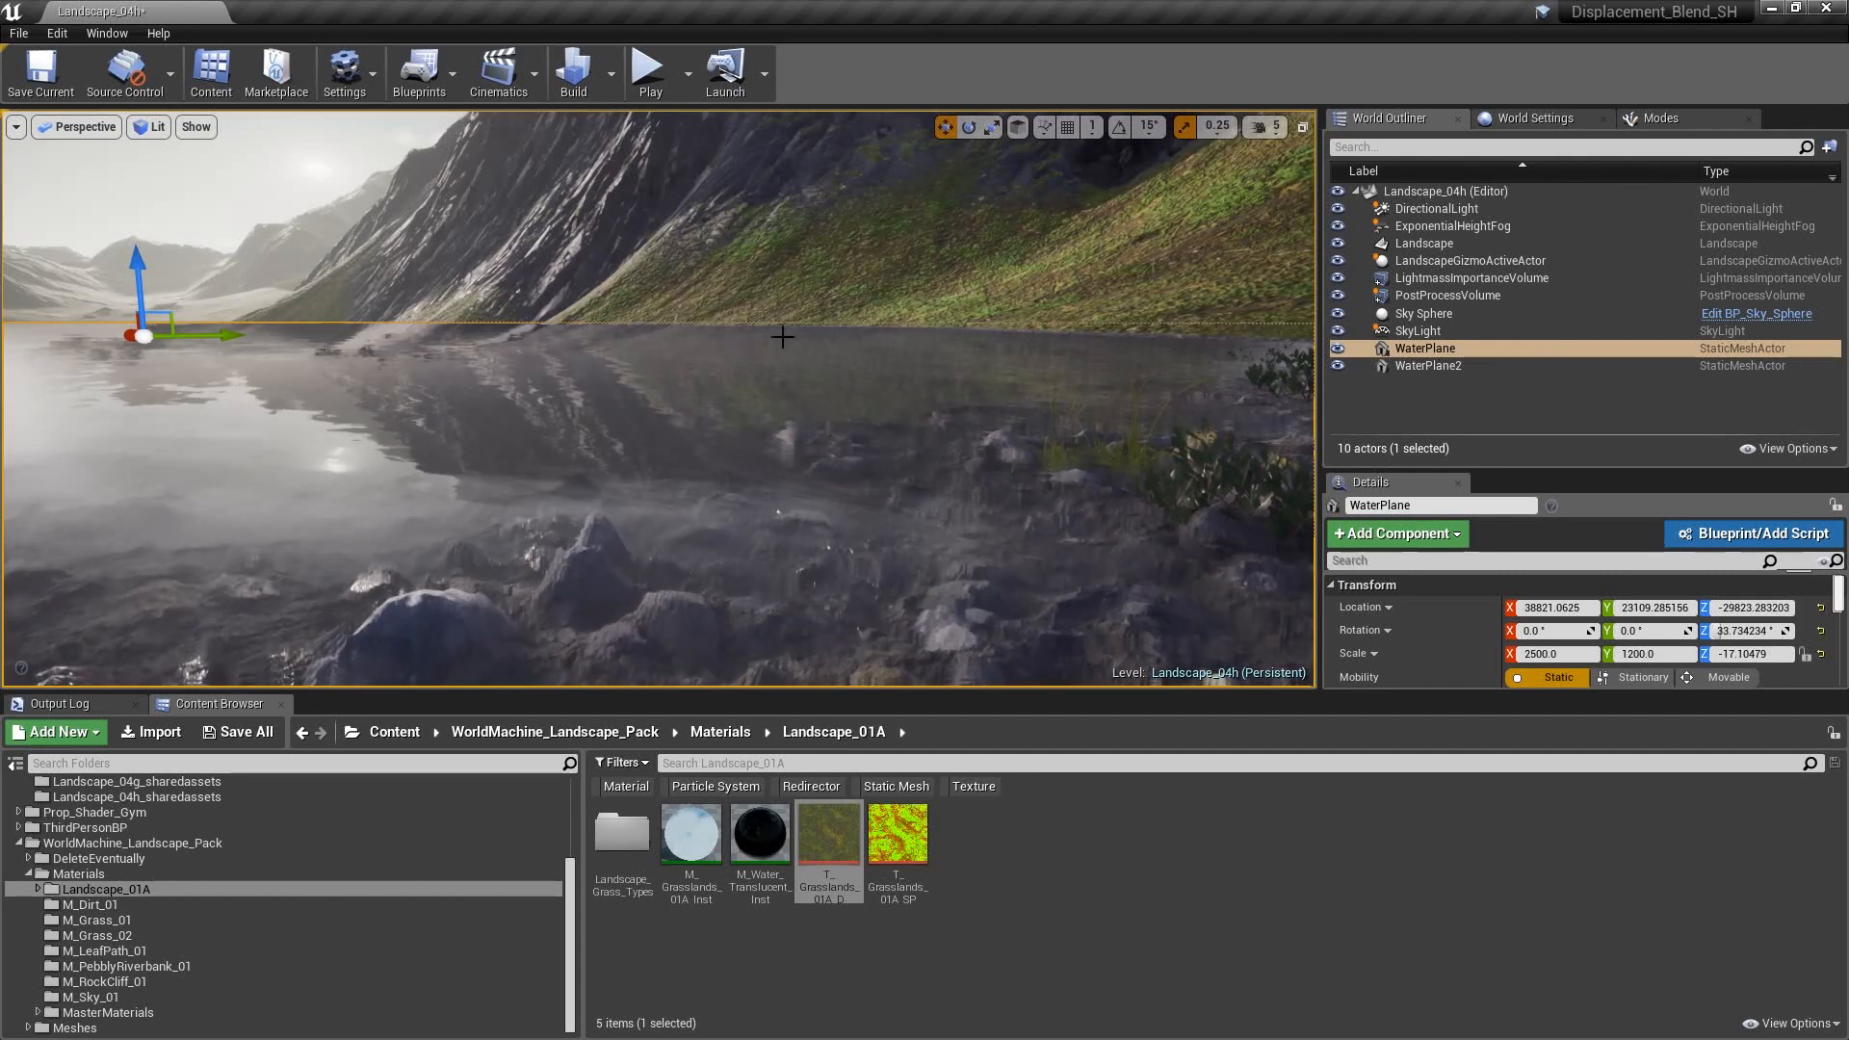
pyautogui.moveTo(138, 286); pyautogui.dragTo(141, 286)
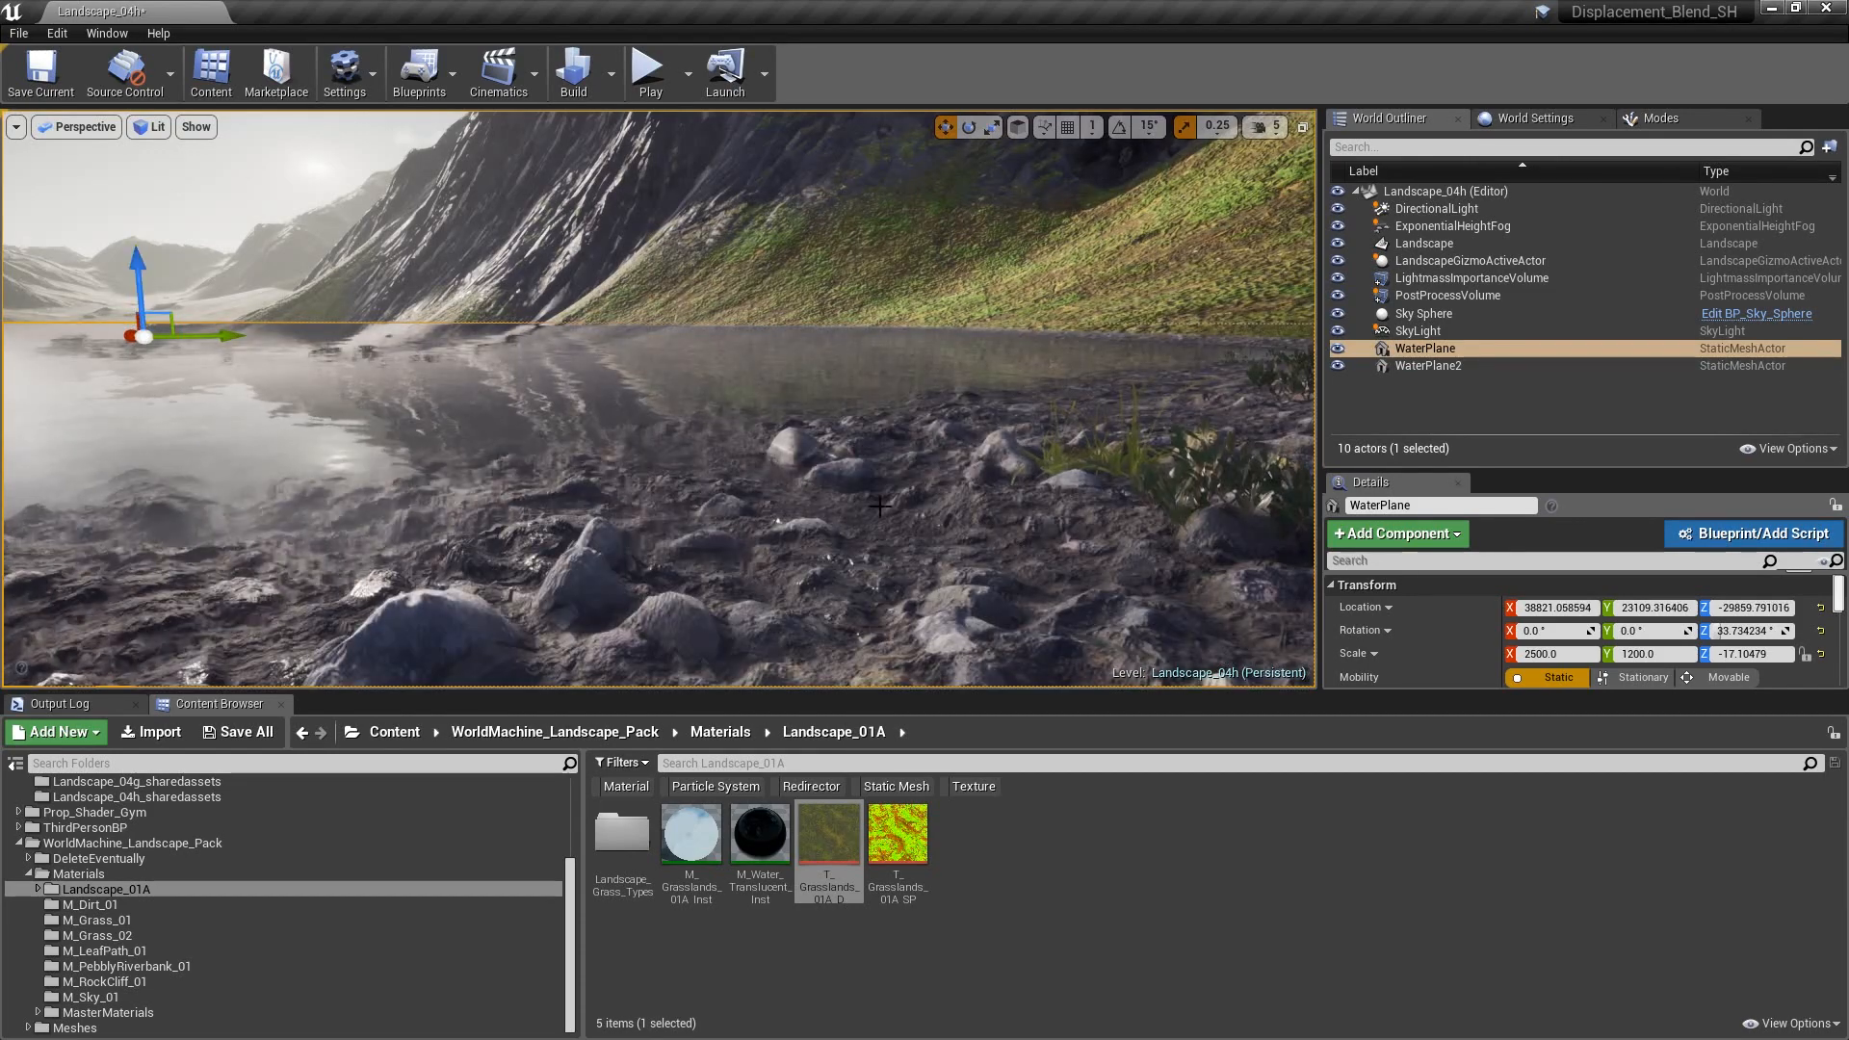
# - Bring the landscape material instance editor back beside the viewport with the shoreline in view
pyautogui.moveTo(879, 505); pyautogui.dragTo(882, 539, button='right')
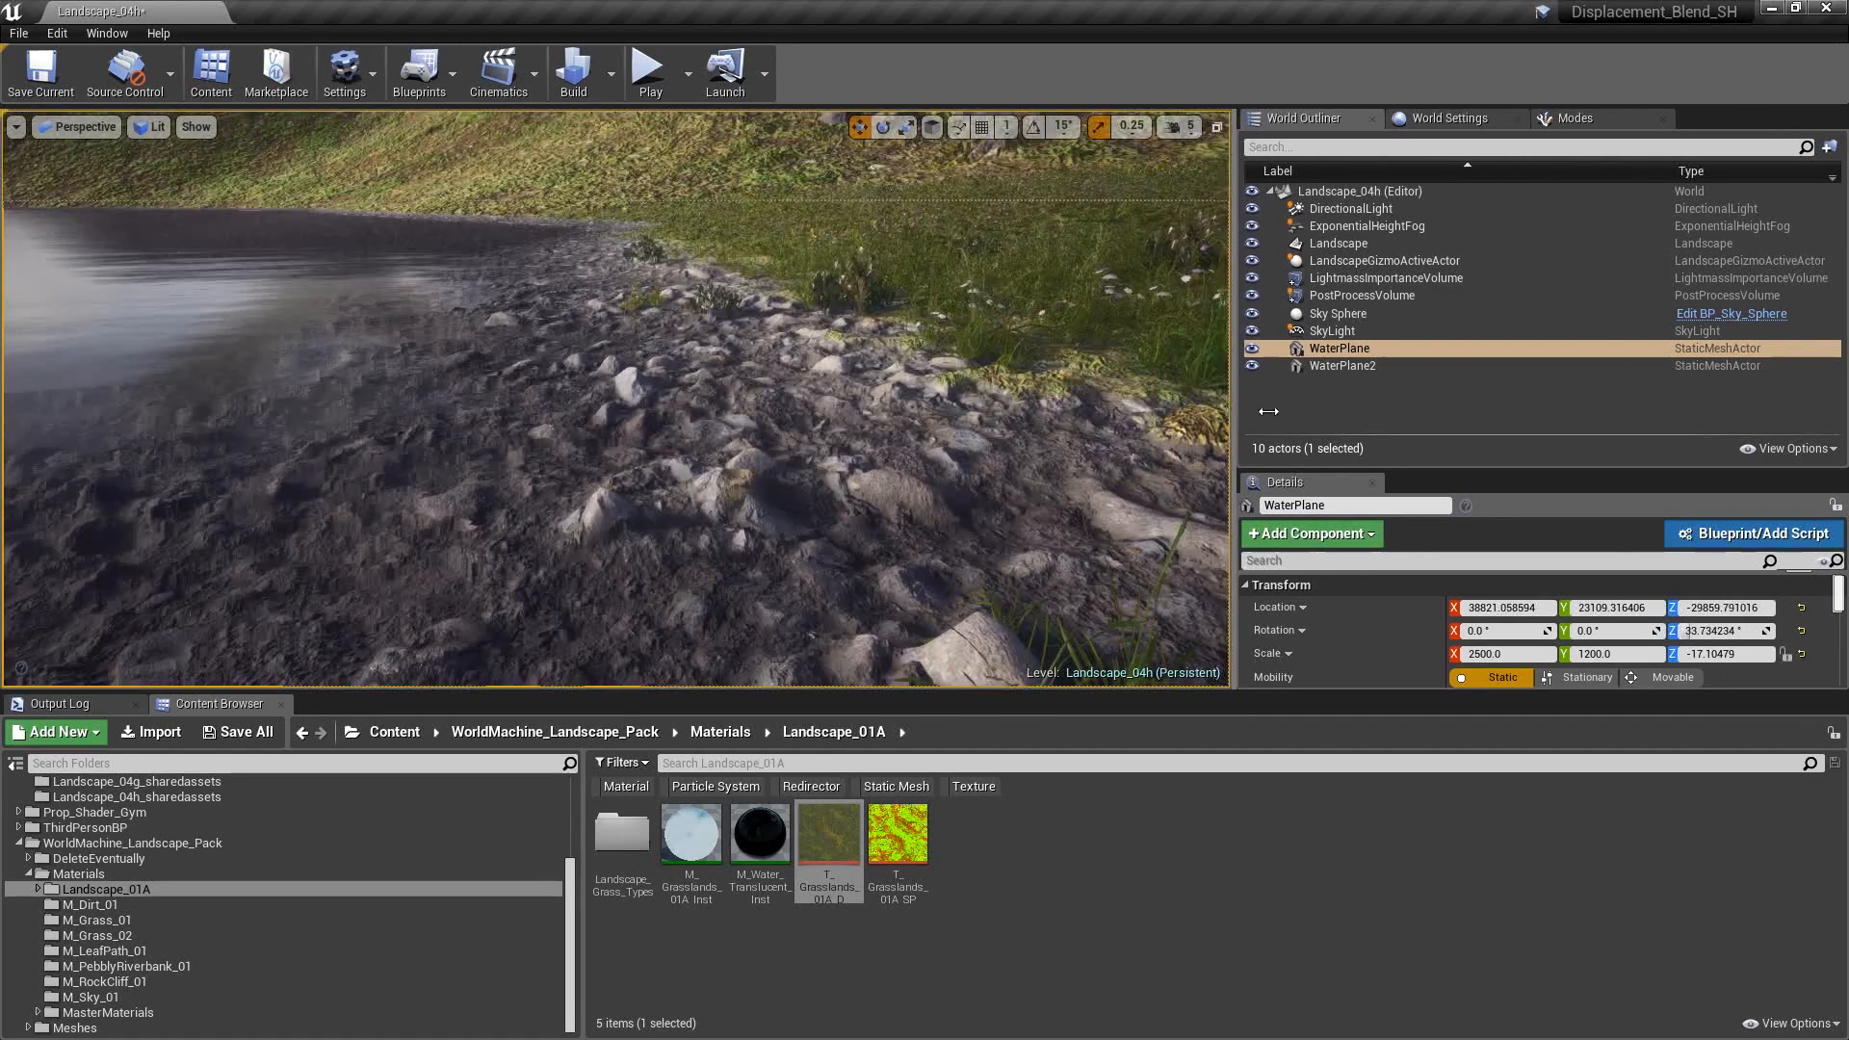
pyautogui.moveTo(1316, 417); pyautogui.dragTo(1303, 417)
pyautogui.hotkey('alt', 'Tab')
pyautogui.moveTo(864, 184); pyautogui.dragTo(1690, 115)
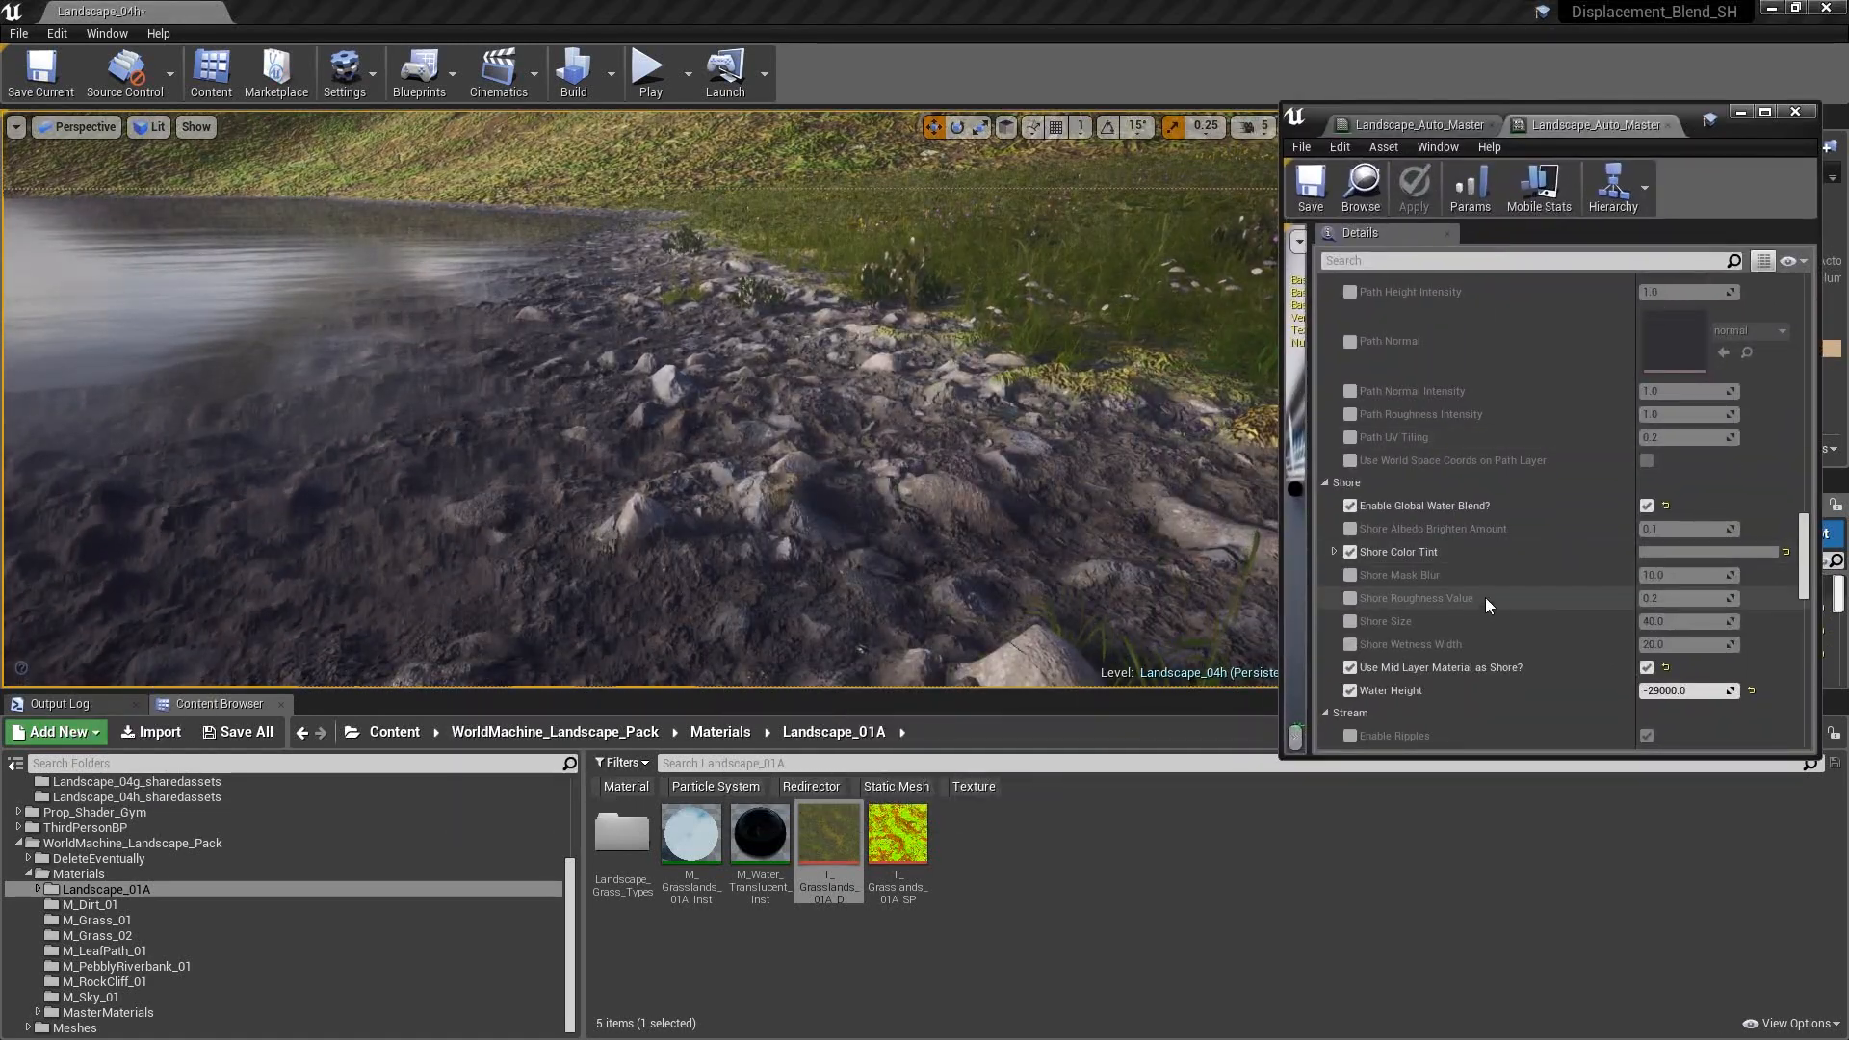
# - Override the Shore Size parameter with 300 in the landscape material instance
pyautogui.click(1350, 621)
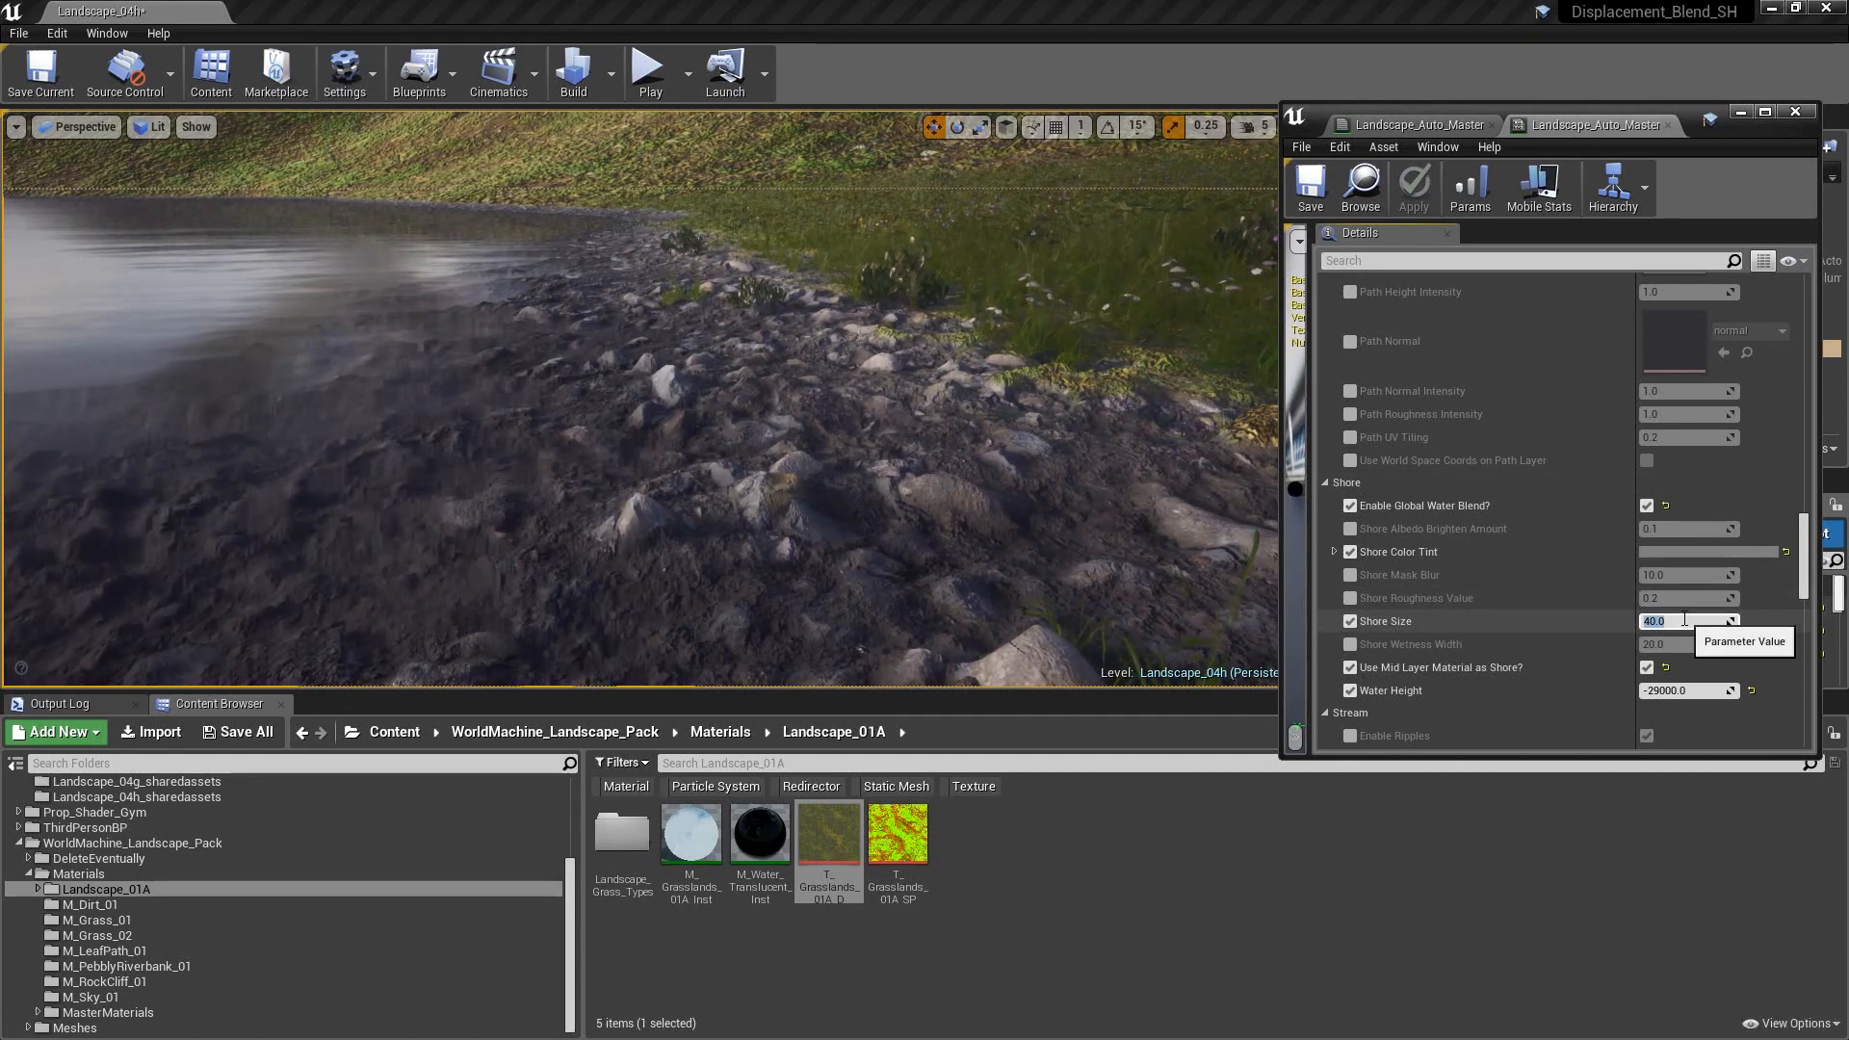
pyautogui.click(1684, 620)
pyautogui.write('300')
pyautogui.press('Return')
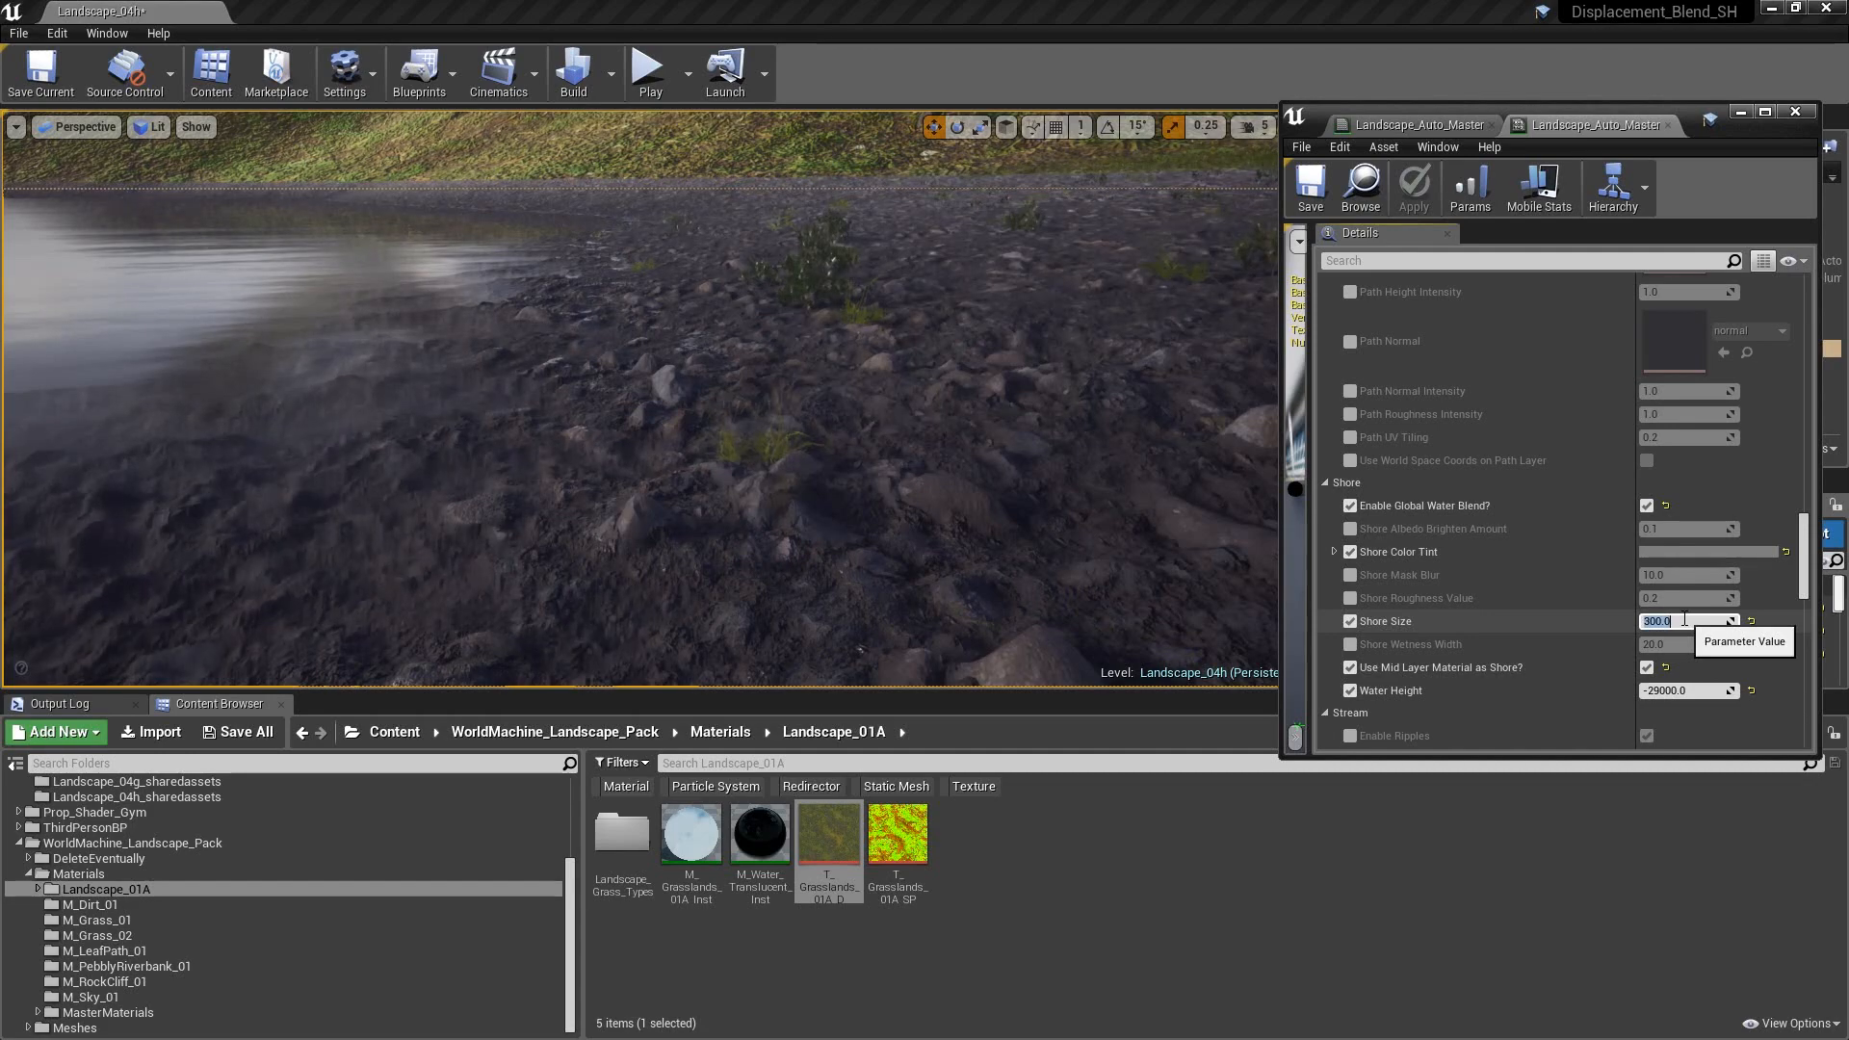
# - Try a Shore Size of 100 for comparison and restore 300
pyautogui.moveTo(1040, 462); pyautogui.dragTo(914, 423, button='right')
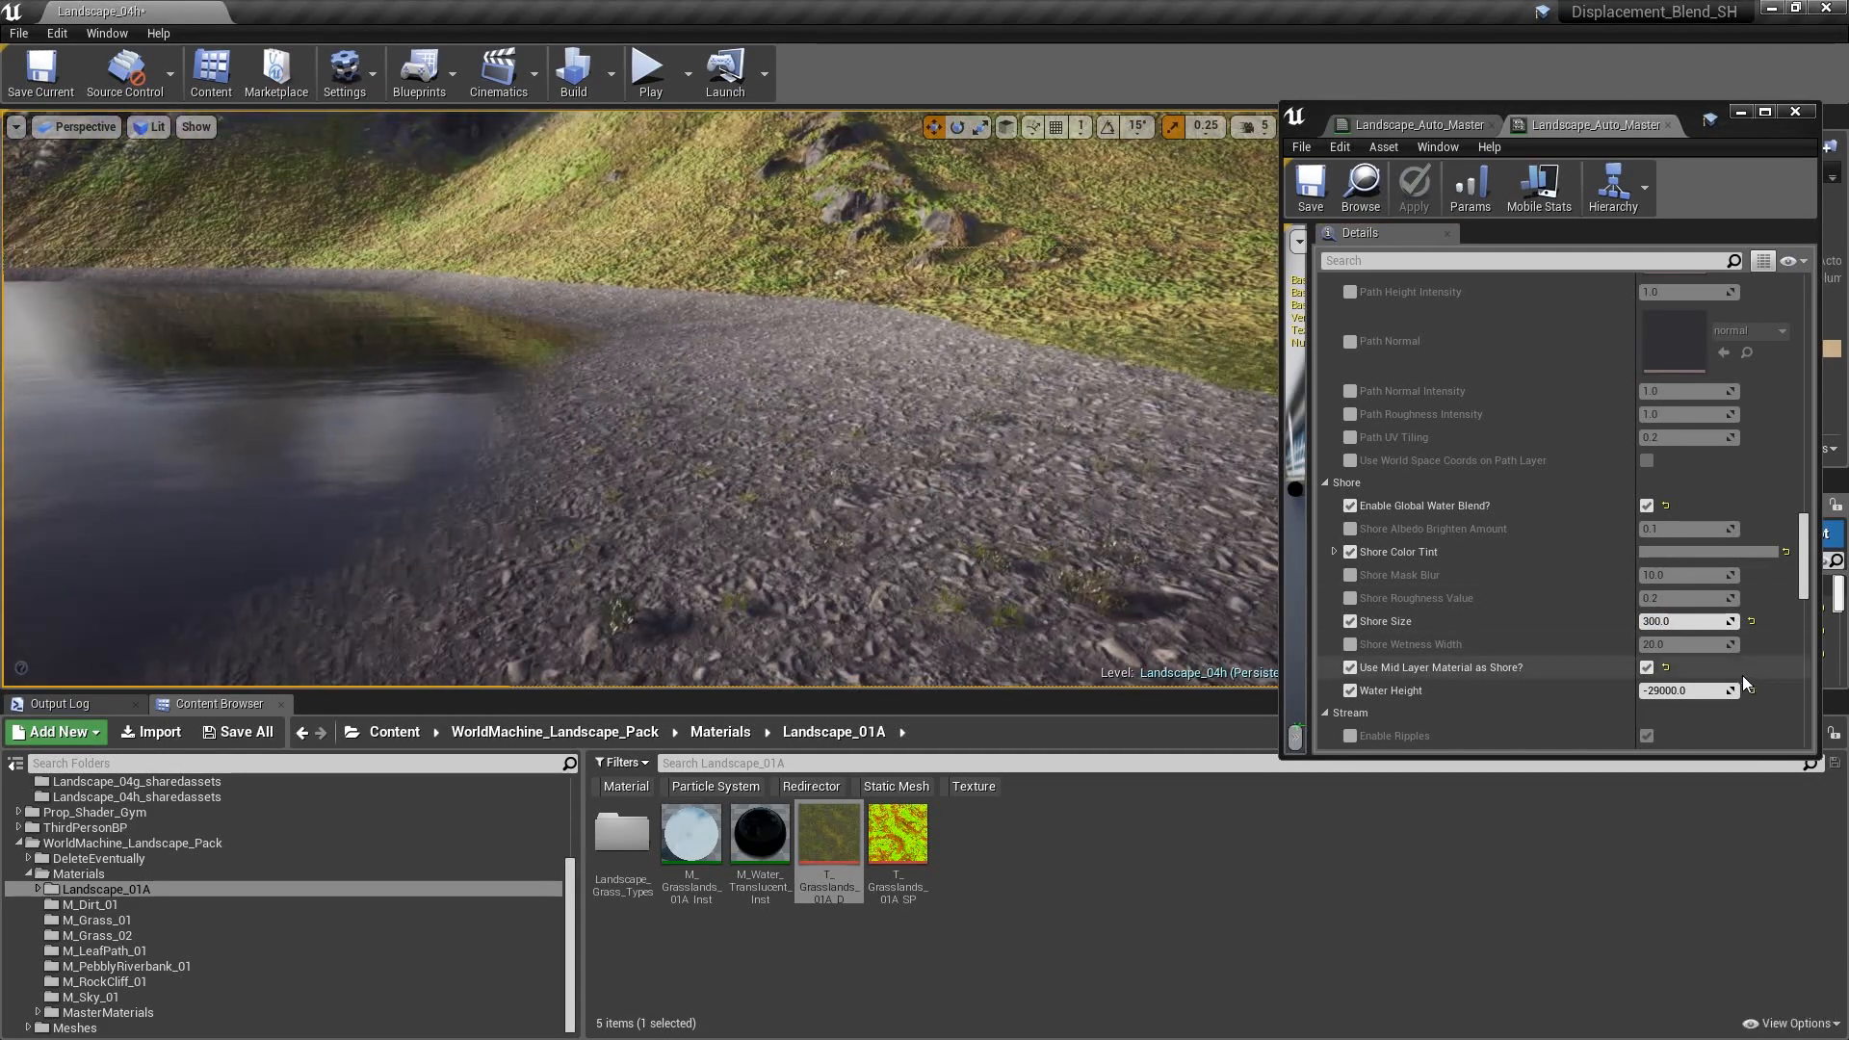
pyautogui.click(1681, 623)
pyautogui.write('100')
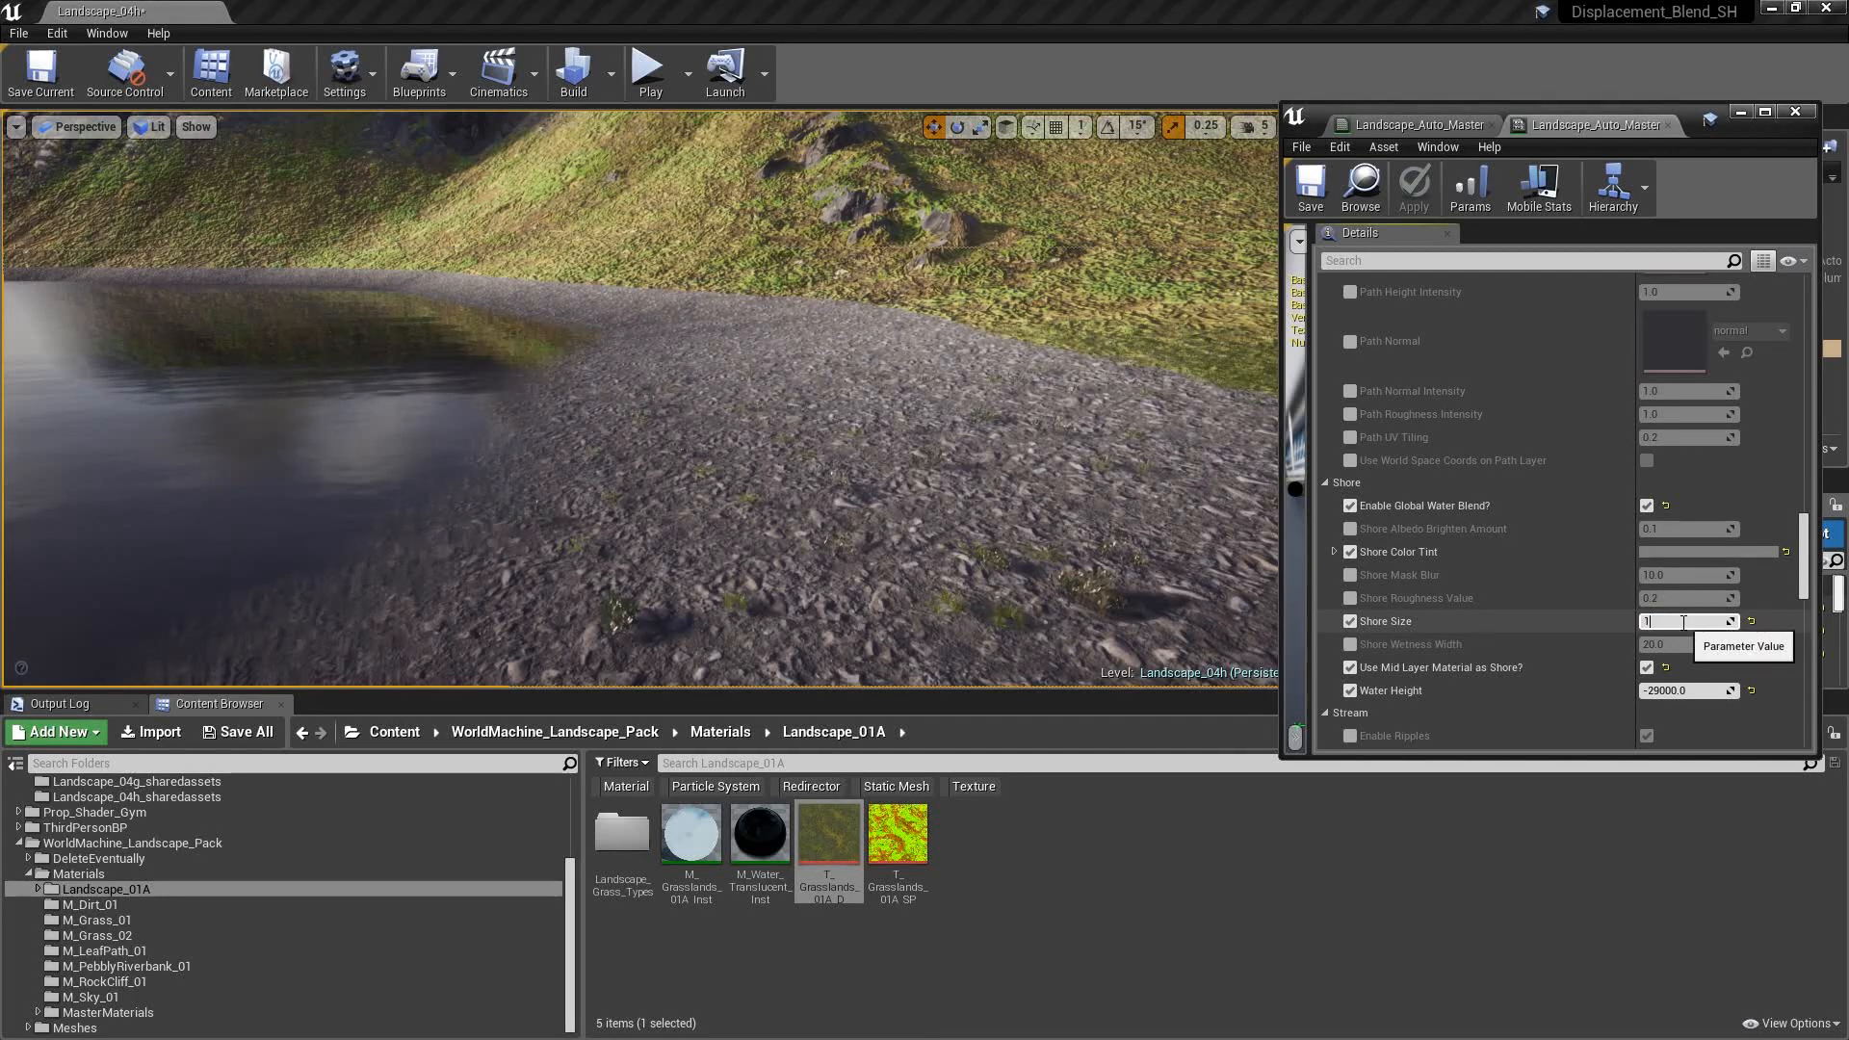
pyautogui.press('Return')
pyautogui.write('300')
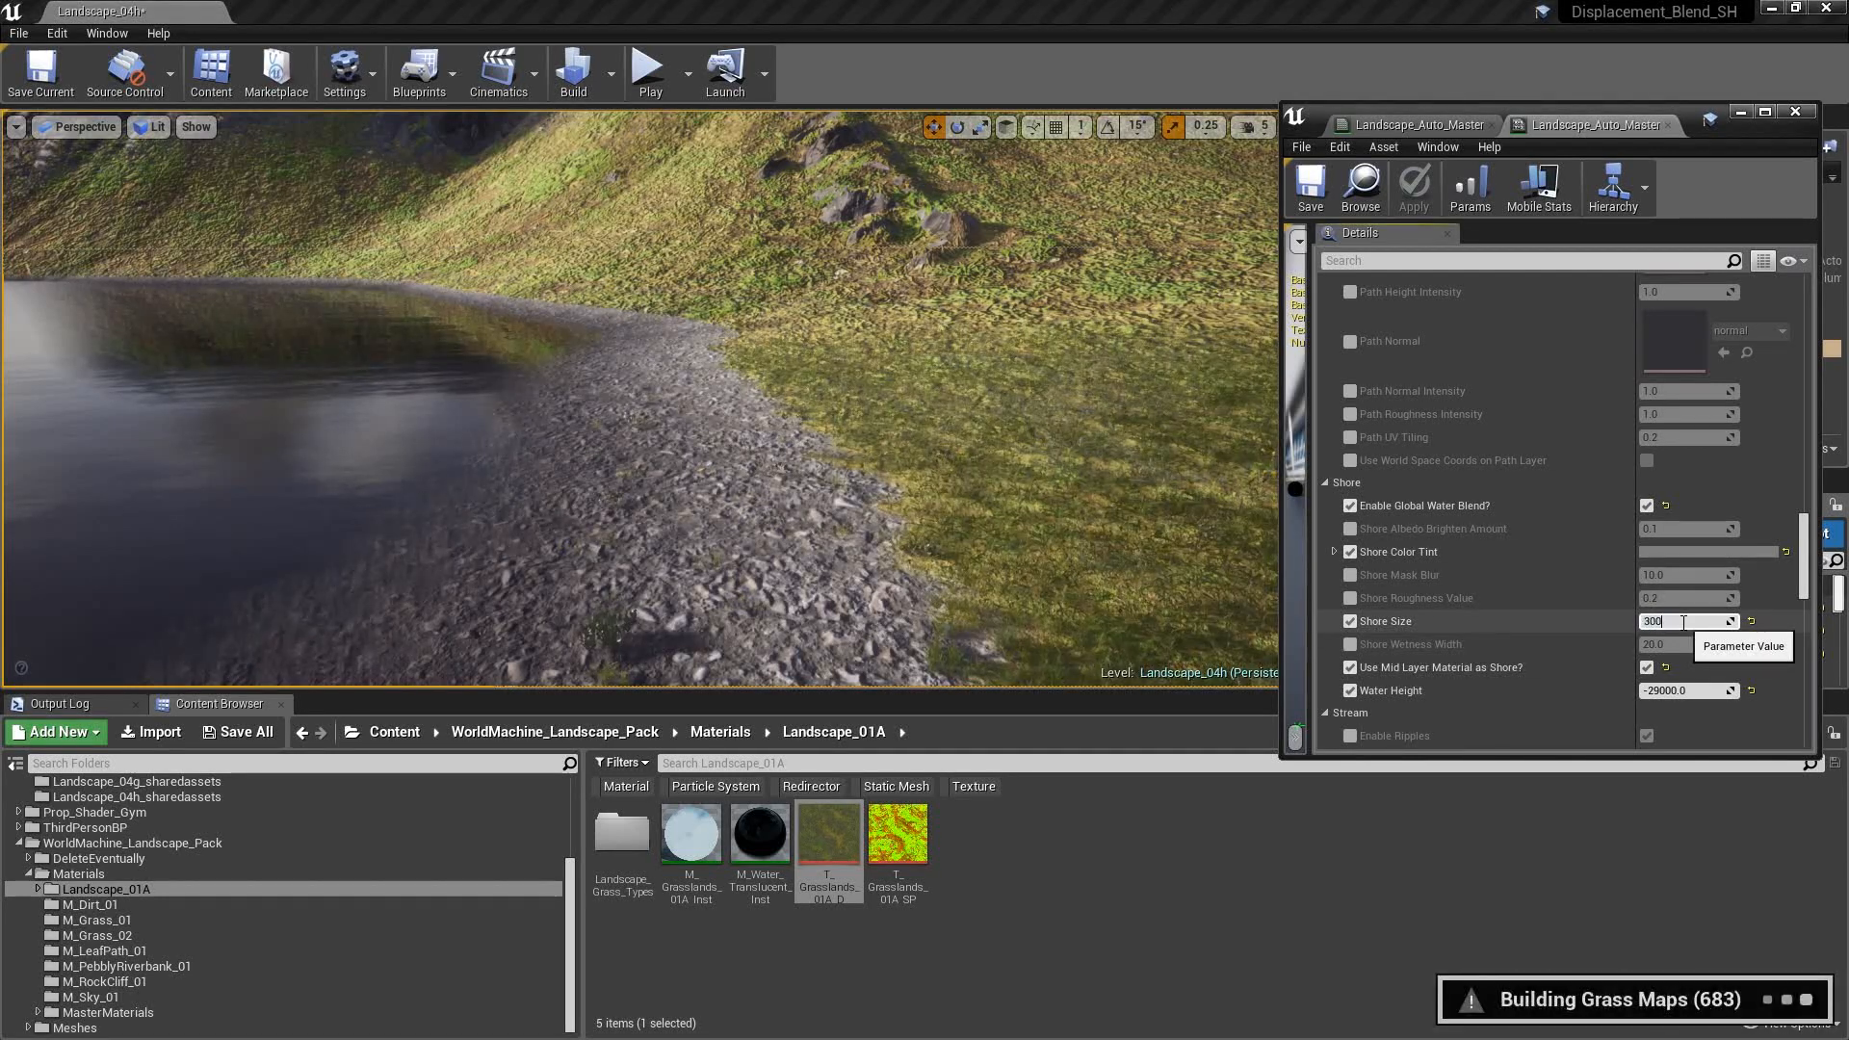
pyautogui.press('Return')
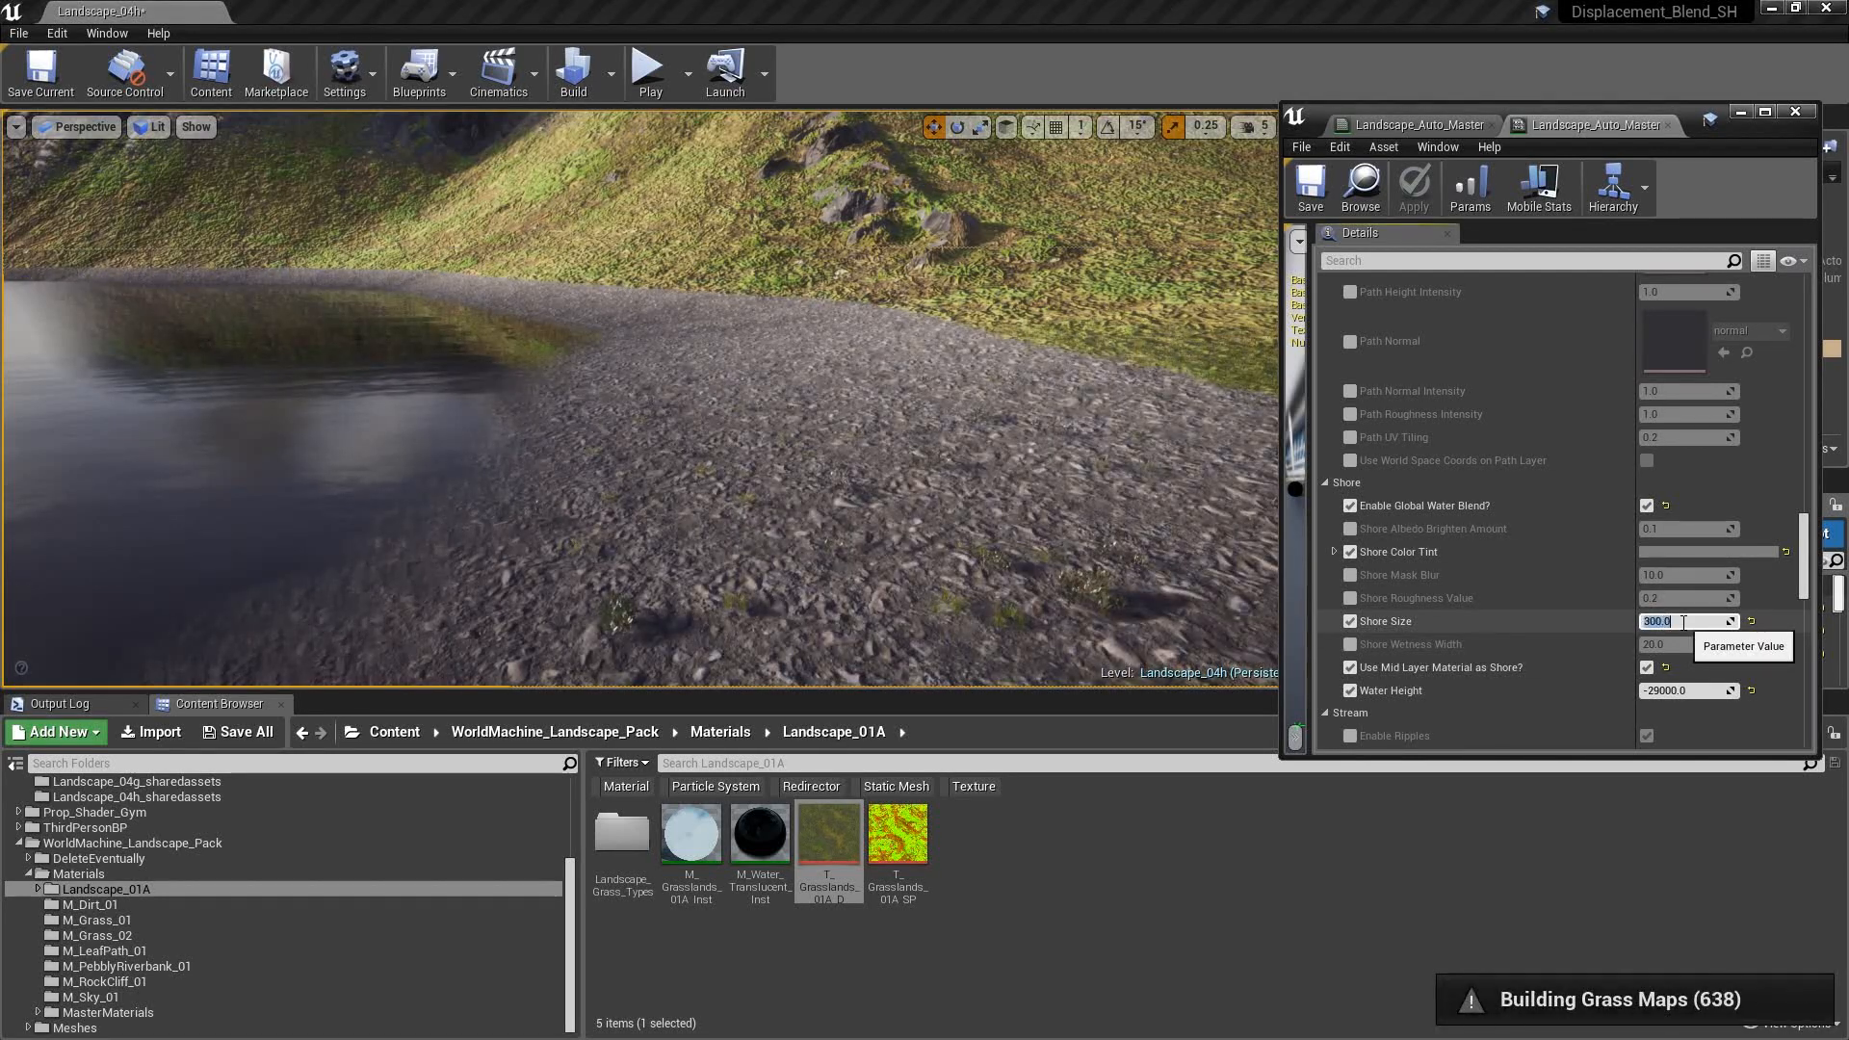
# - Override Shore Mask Blur and try values of 0, 50 and 500 on the shore's grass edge
pyautogui.click(1349, 574)
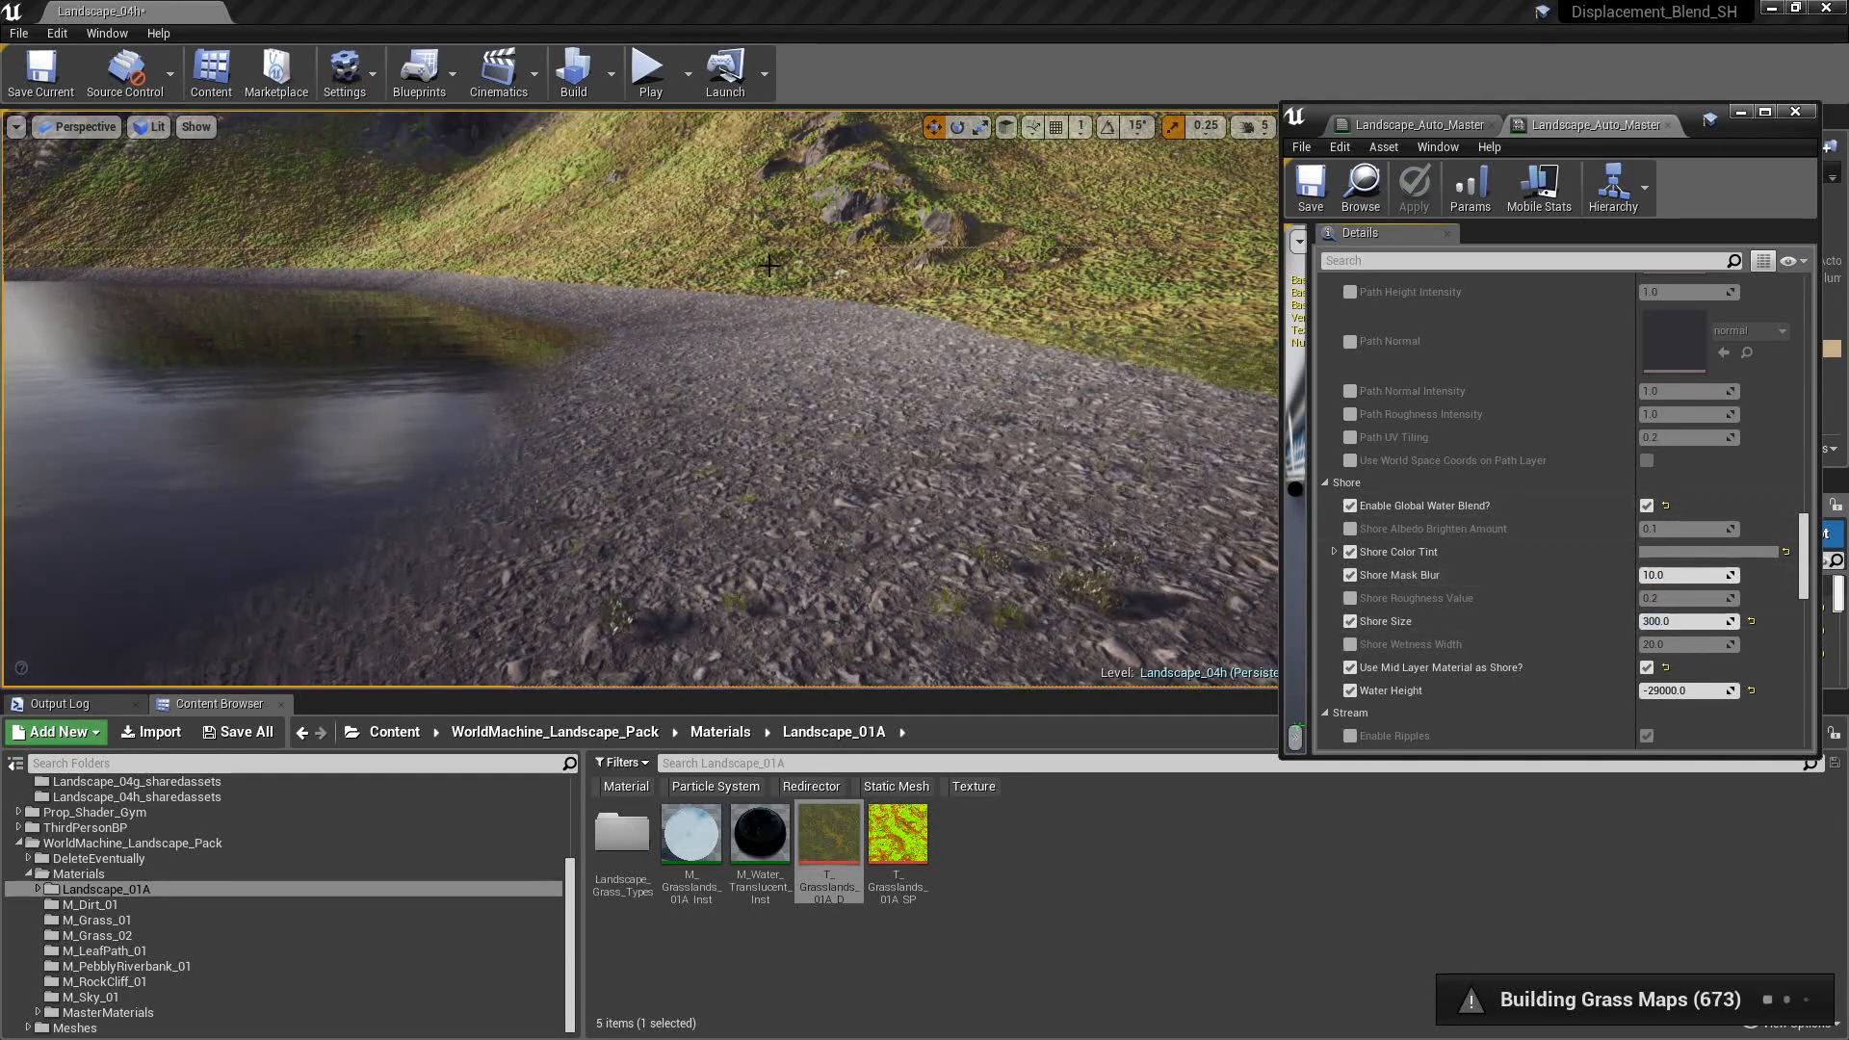
pyautogui.click(1685, 575)
pyautogui.write('0')
pyautogui.press('Return')
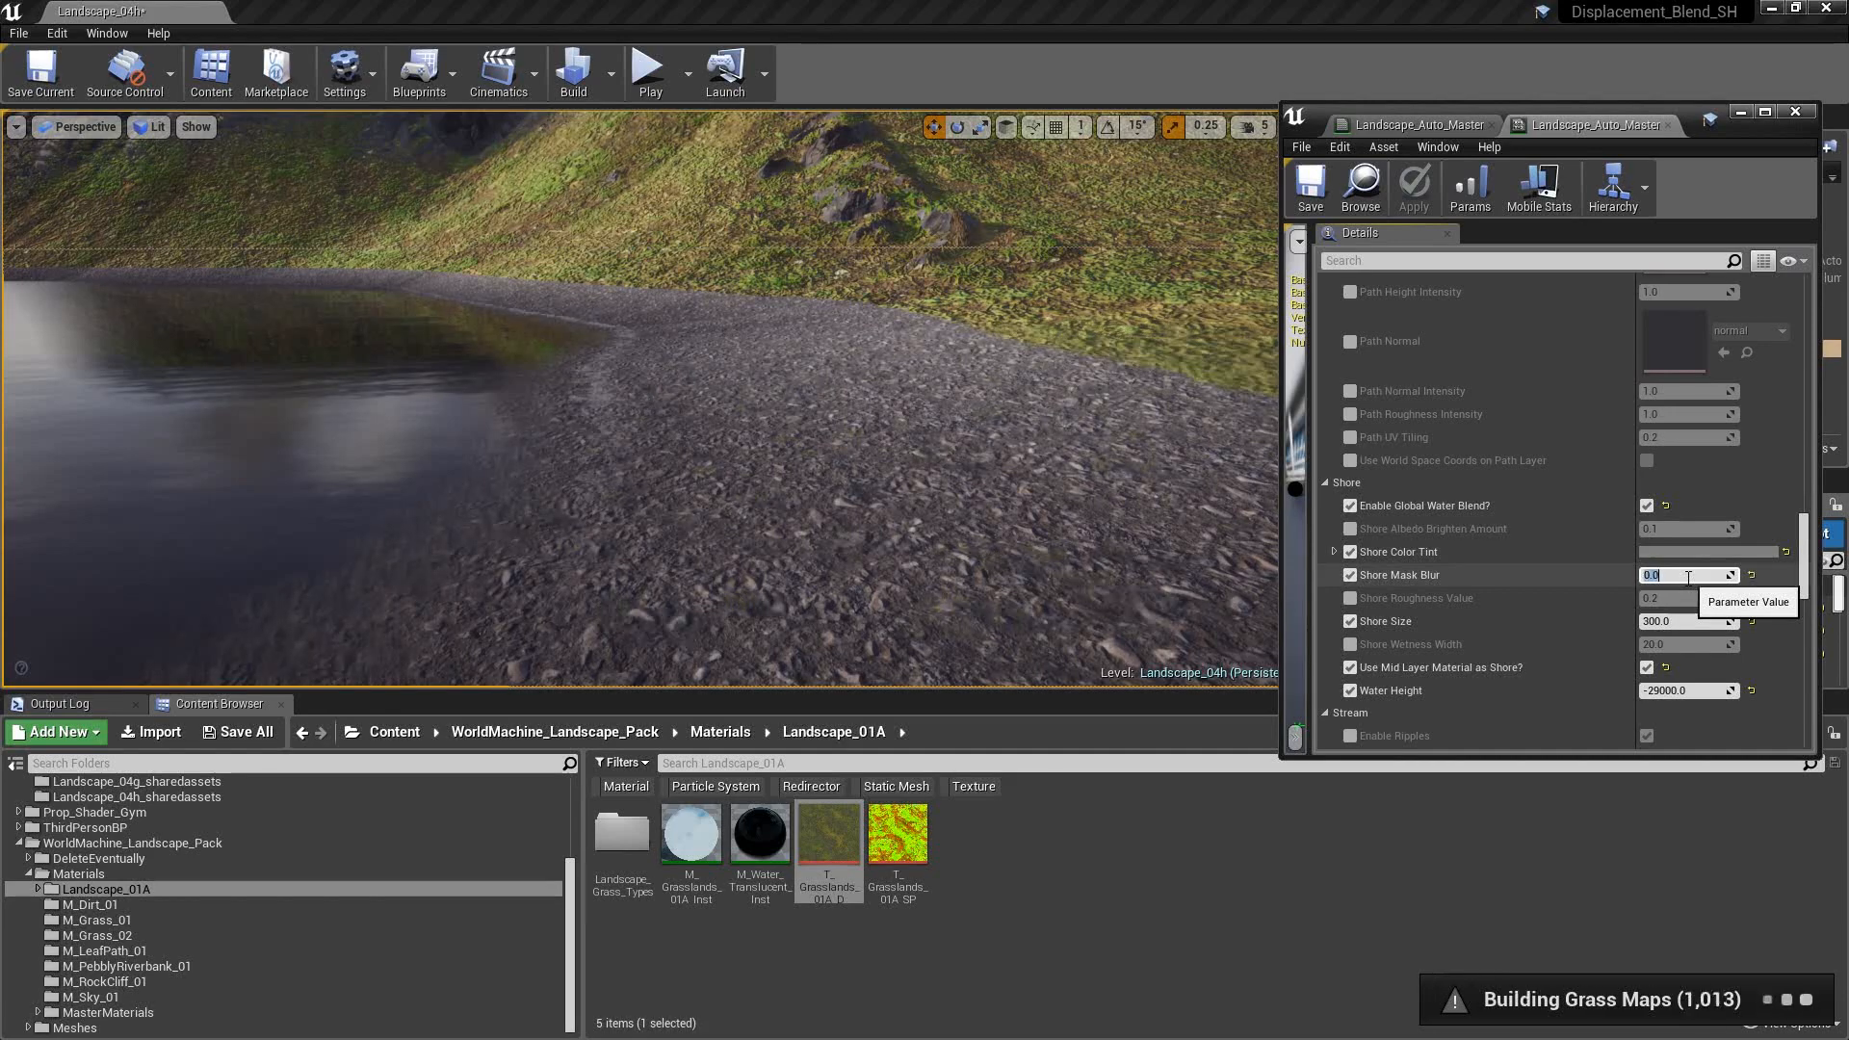
pyautogui.click(1687, 578)
pyautogui.write('50')
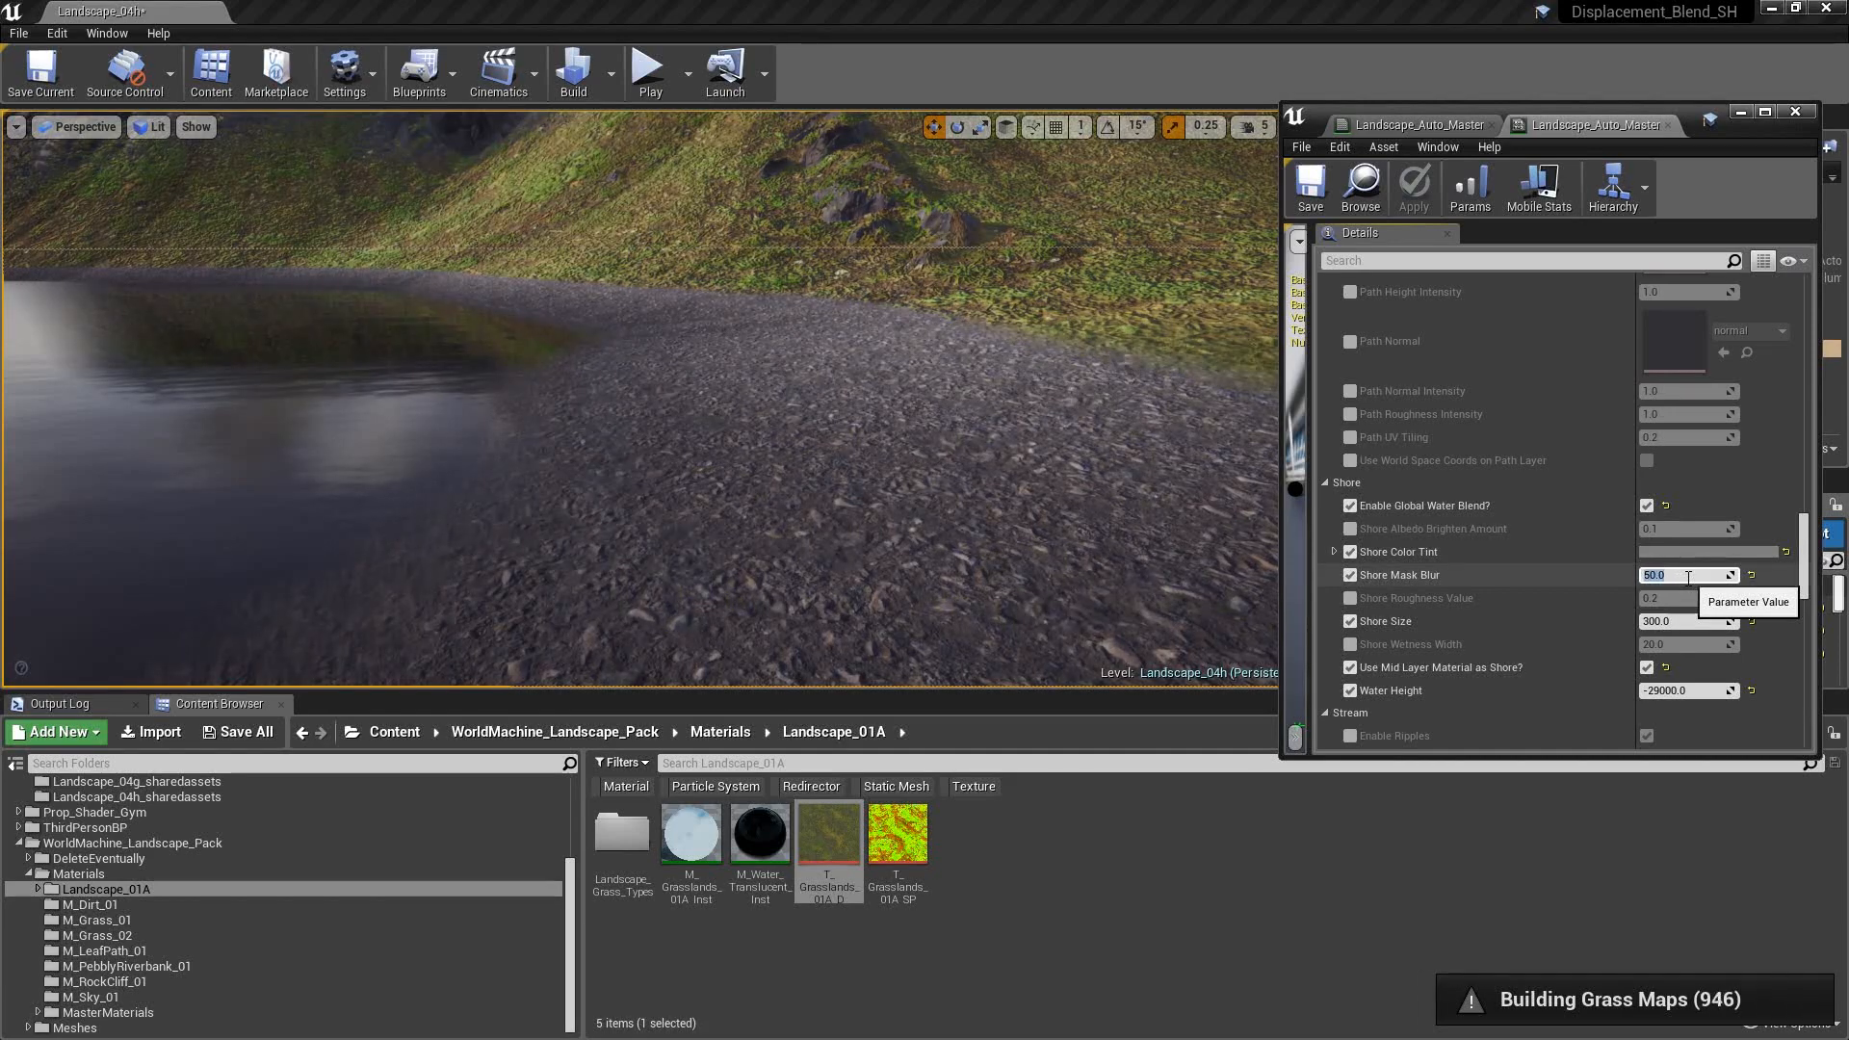
pyautogui.write('0')
pyautogui.press('Return')
pyautogui.moveTo(867, 353); pyautogui.dragTo(924, 395, button='right')
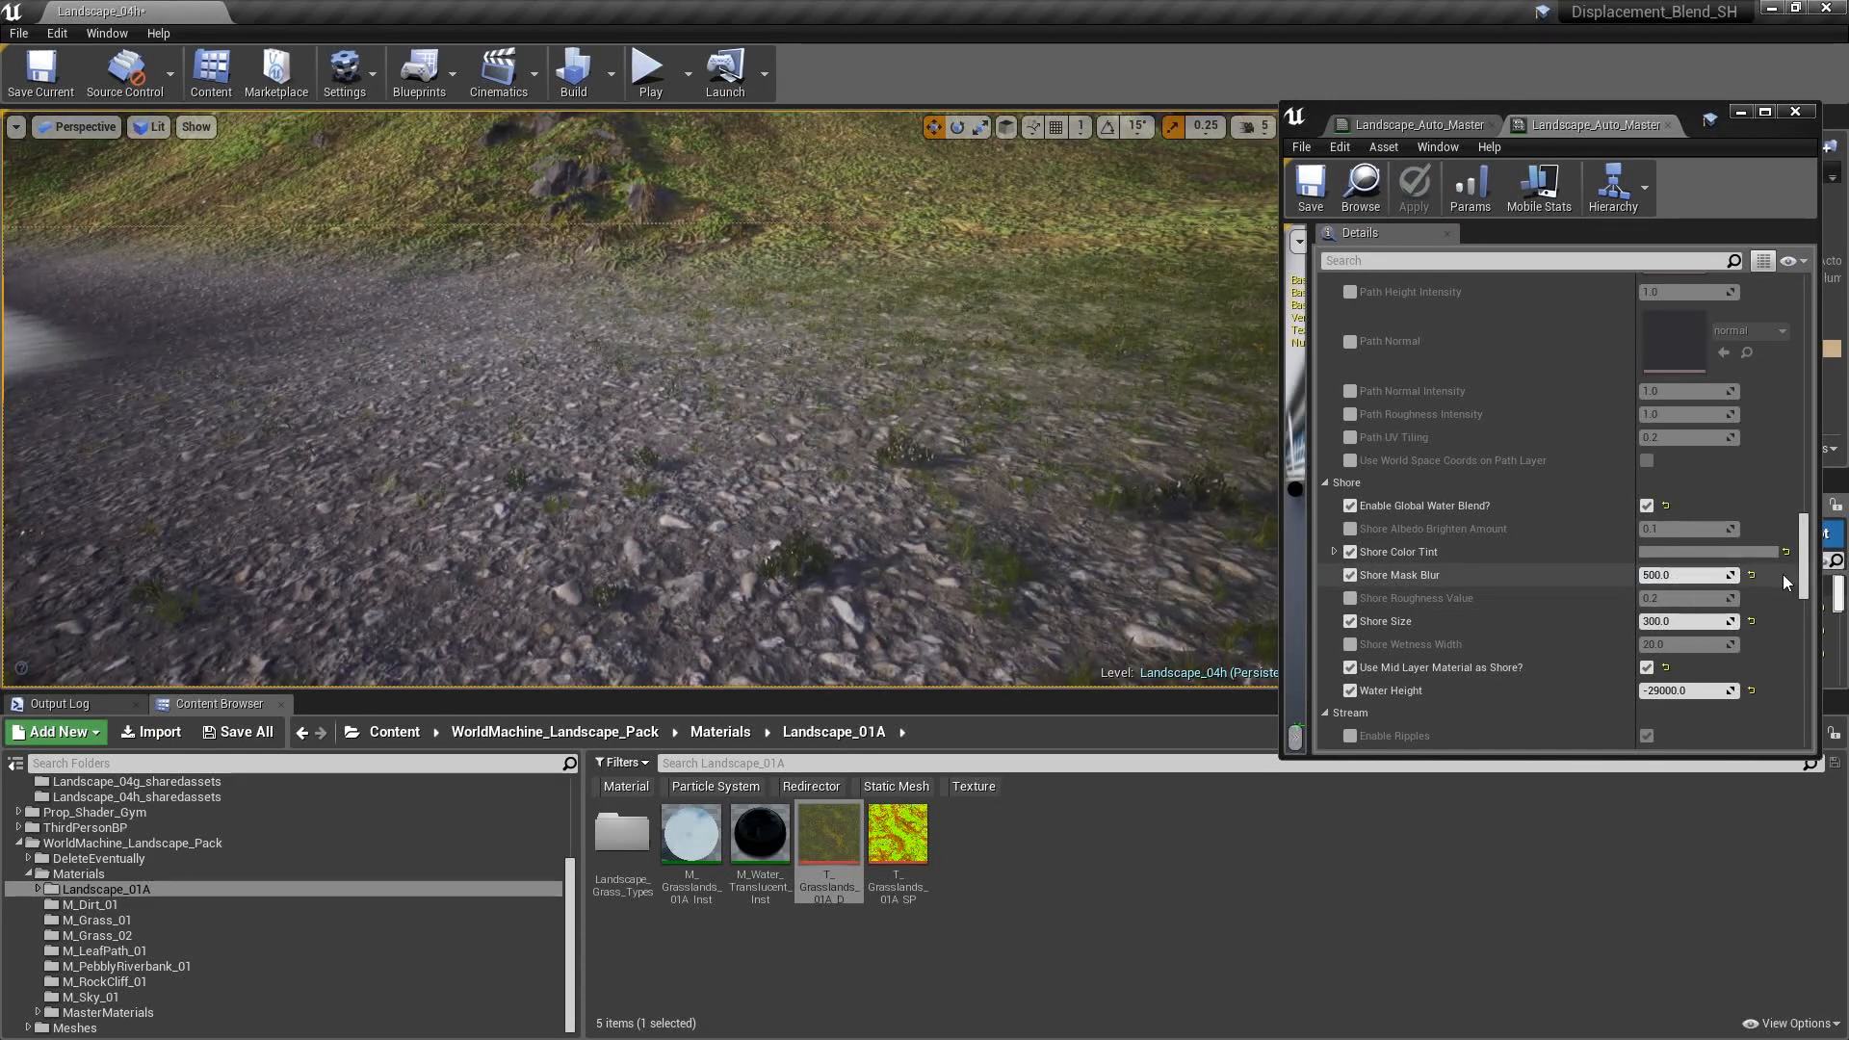
# - Reset Shore Mask Blur to its default, set it to 50, and check the blended shore edge
pyautogui.click(1751, 576)
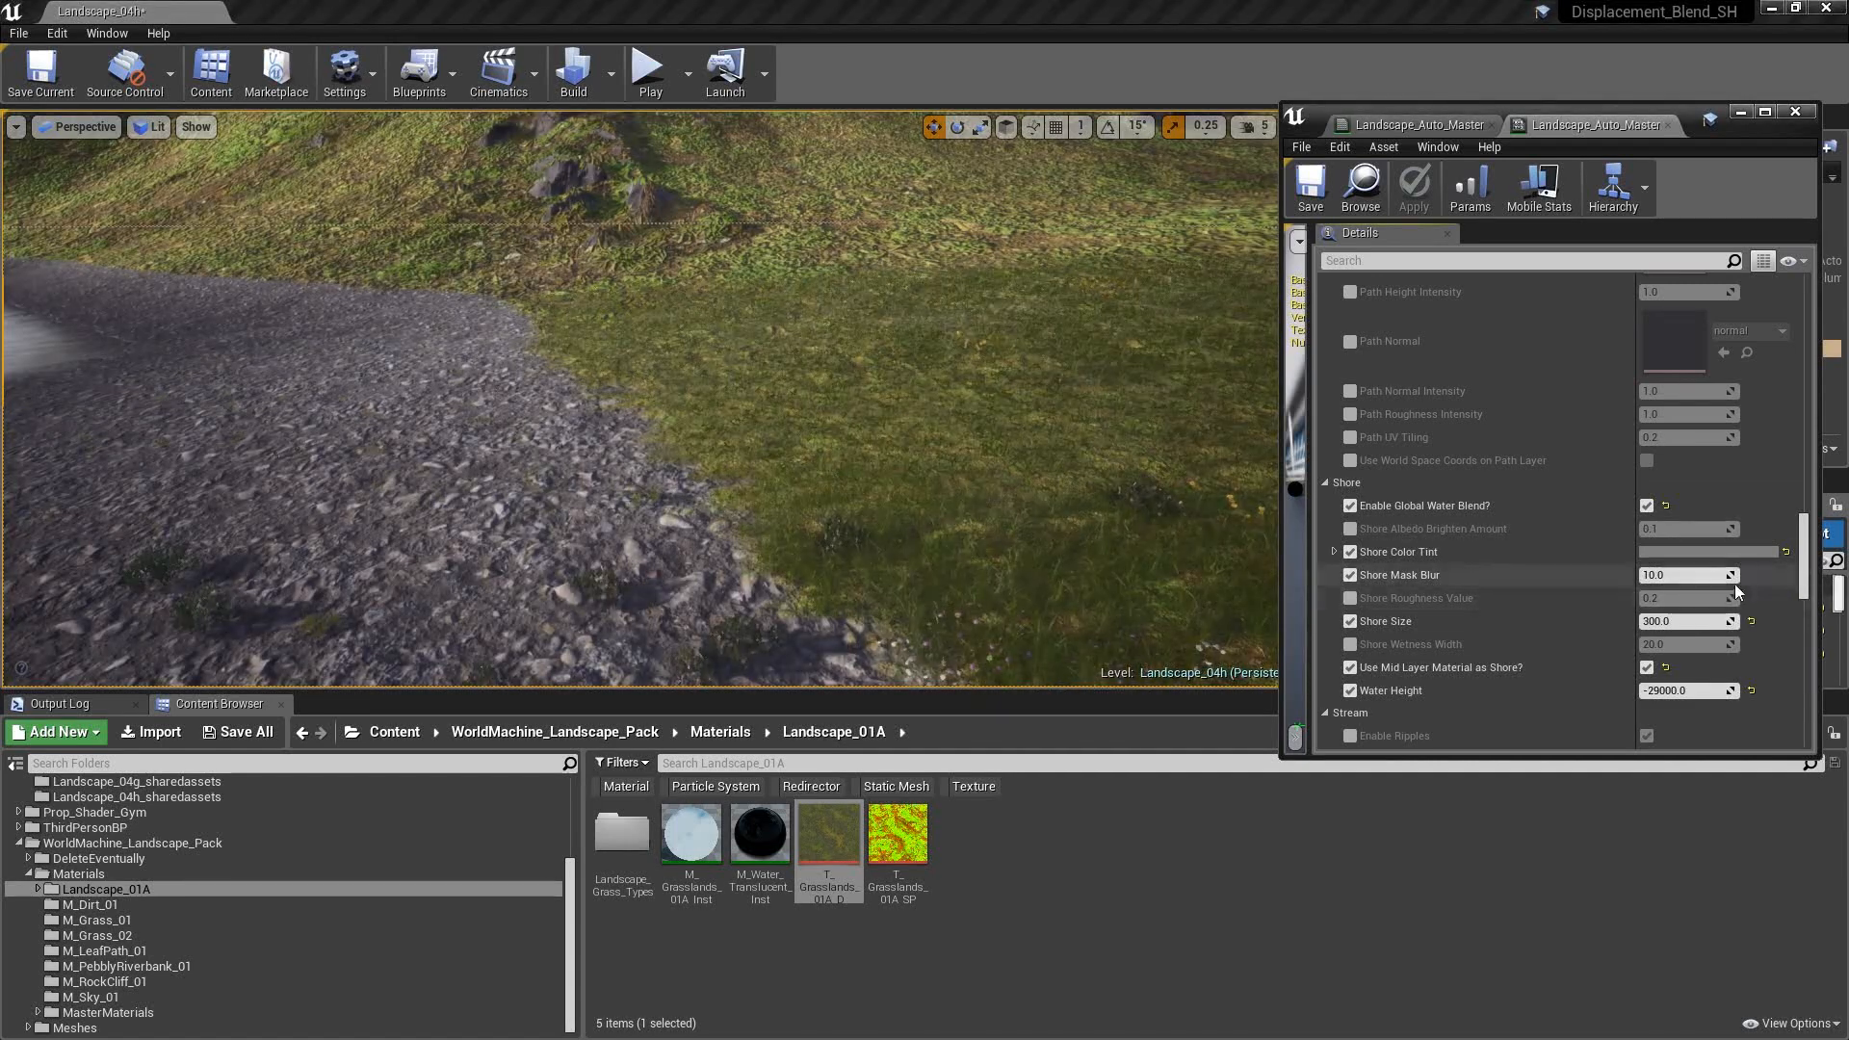
pyautogui.click(1676, 575)
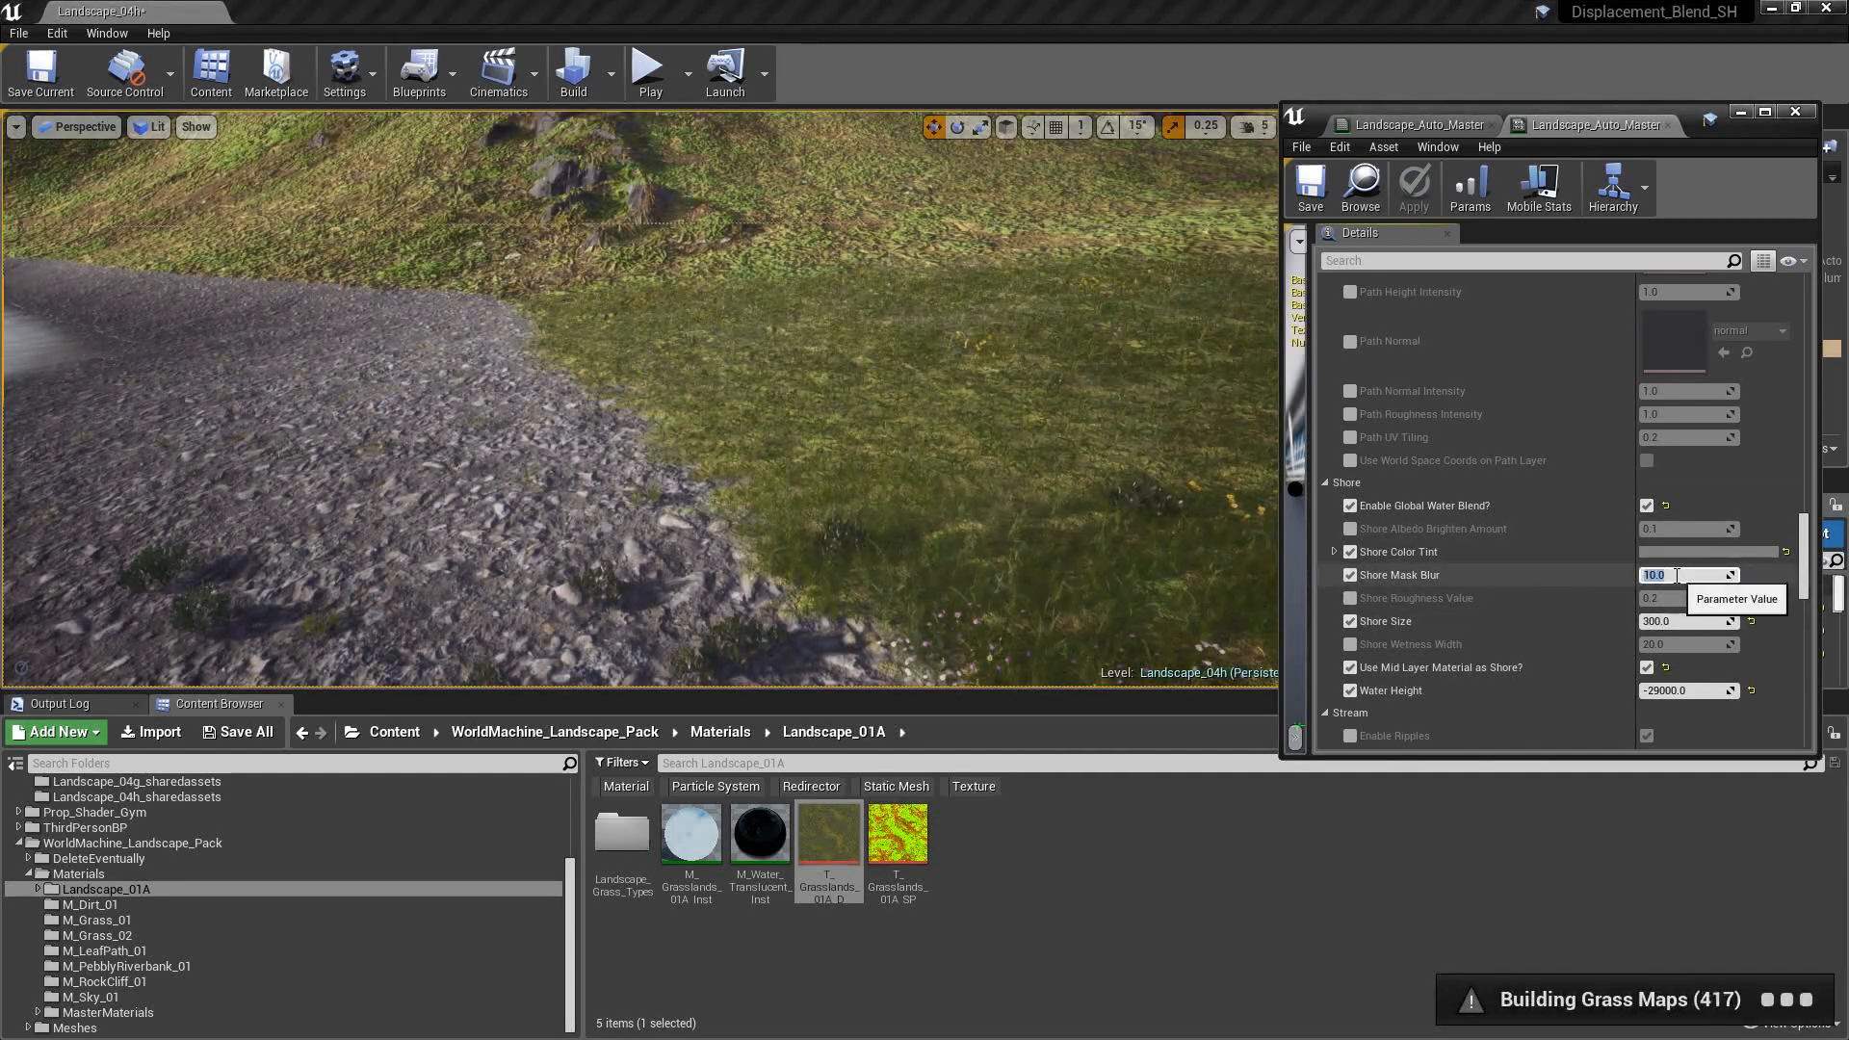
pyautogui.write('50')
pyautogui.press('Return')
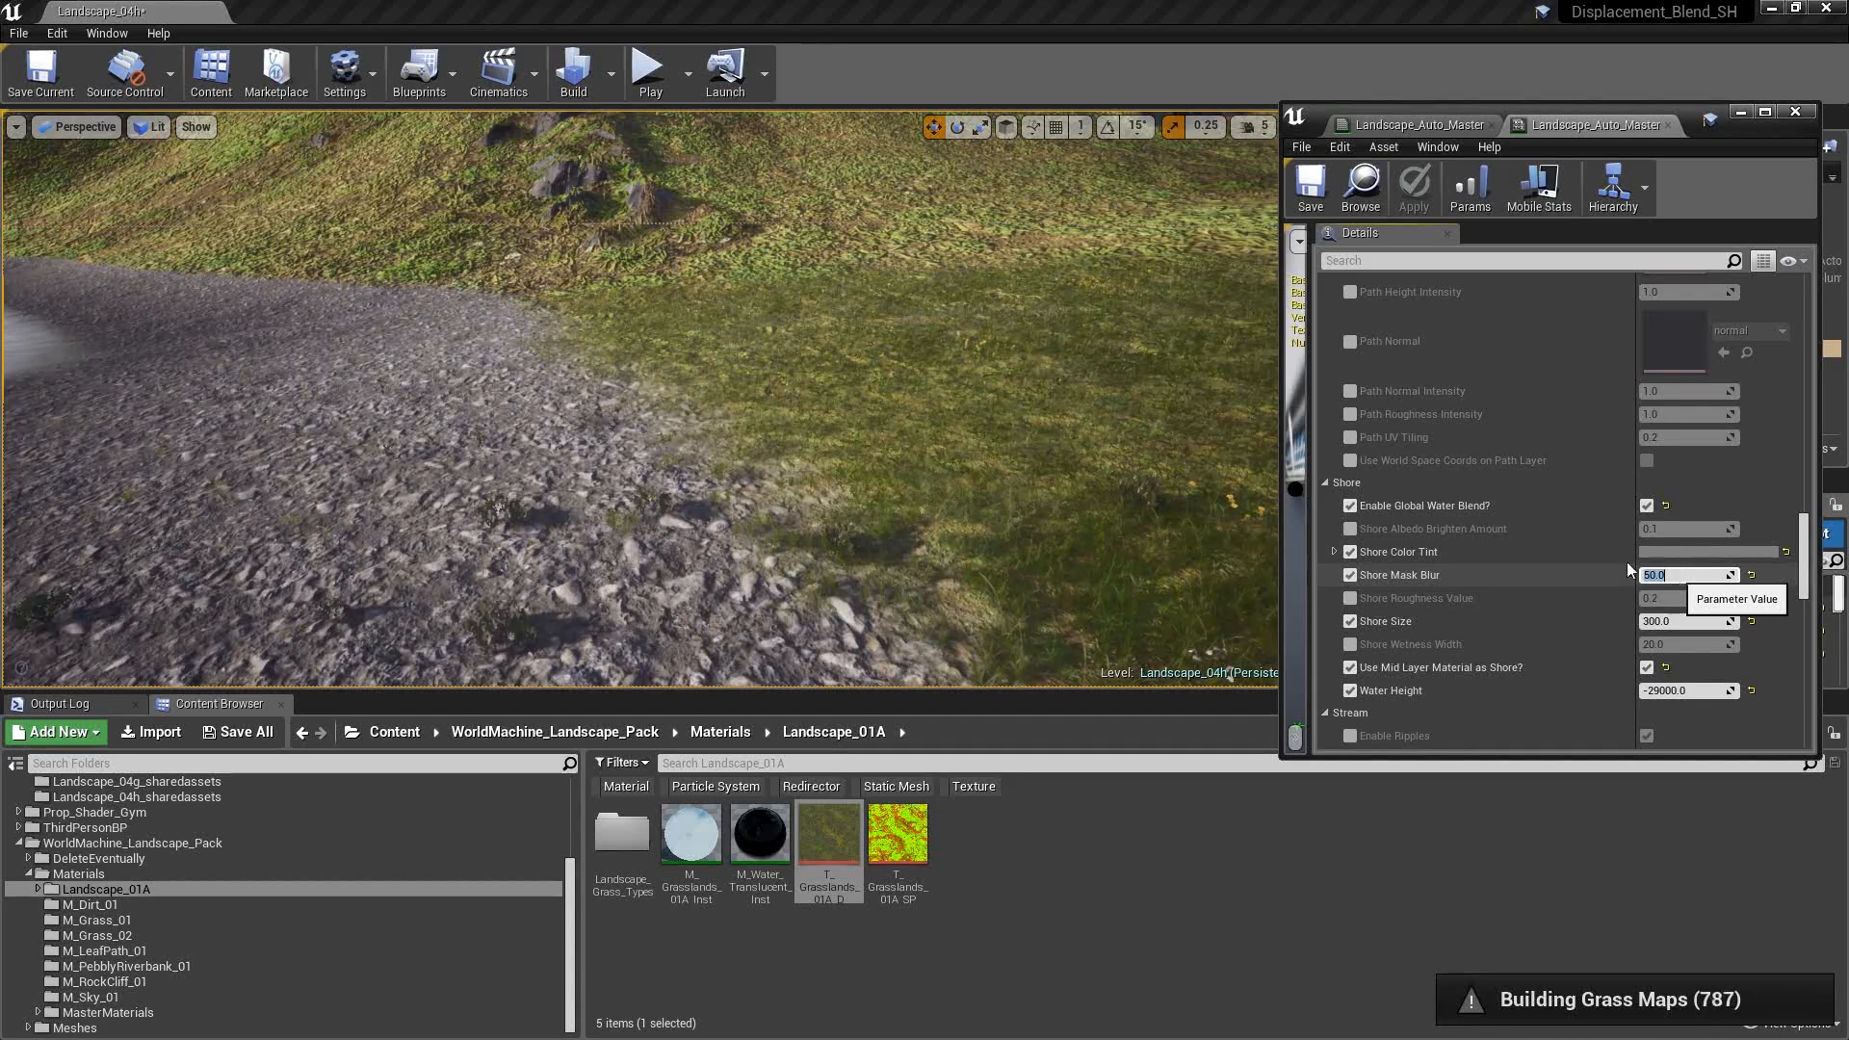
pyautogui.moveTo(828, 423); pyautogui.dragTo(109, 240, button='right')
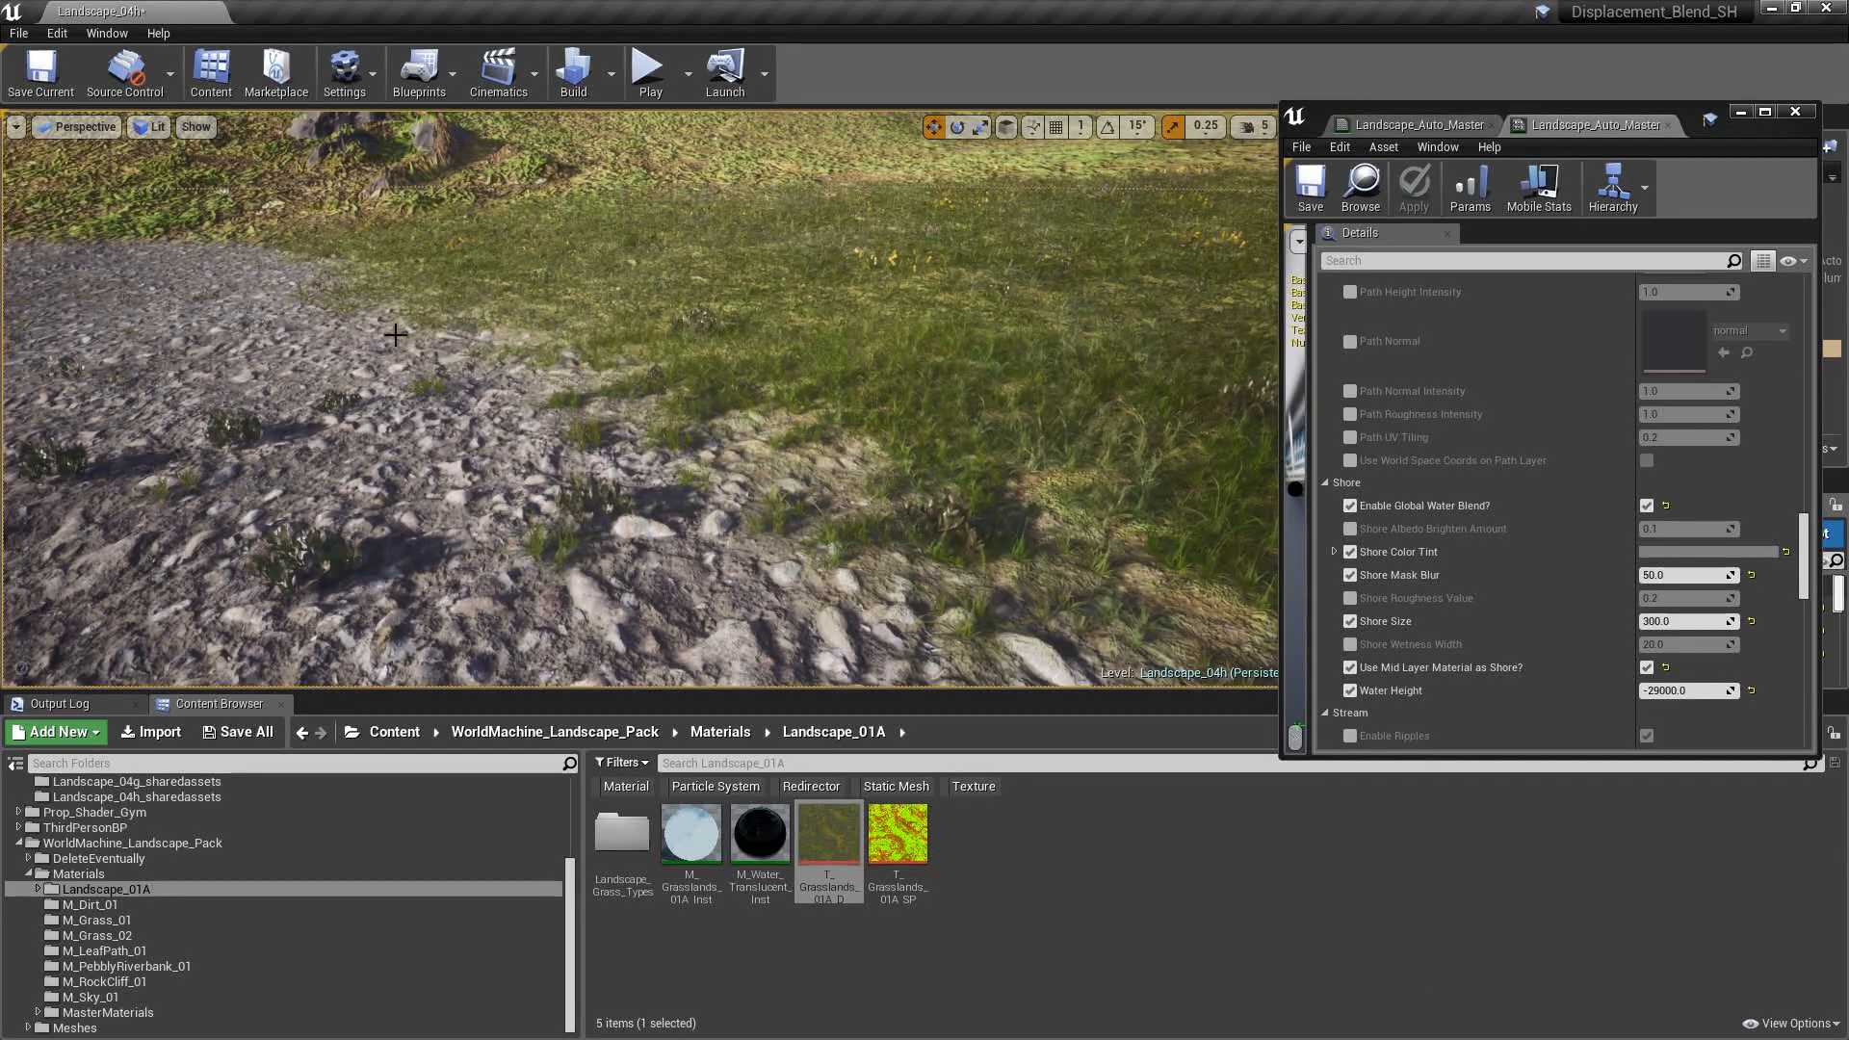
pyautogui.moveTo(445, 328); pyautogui.dragTo(375, 337, button='right')
pyautogui.moveTo(620, 322); pyautogui.dragTo(640, 342, button='right')
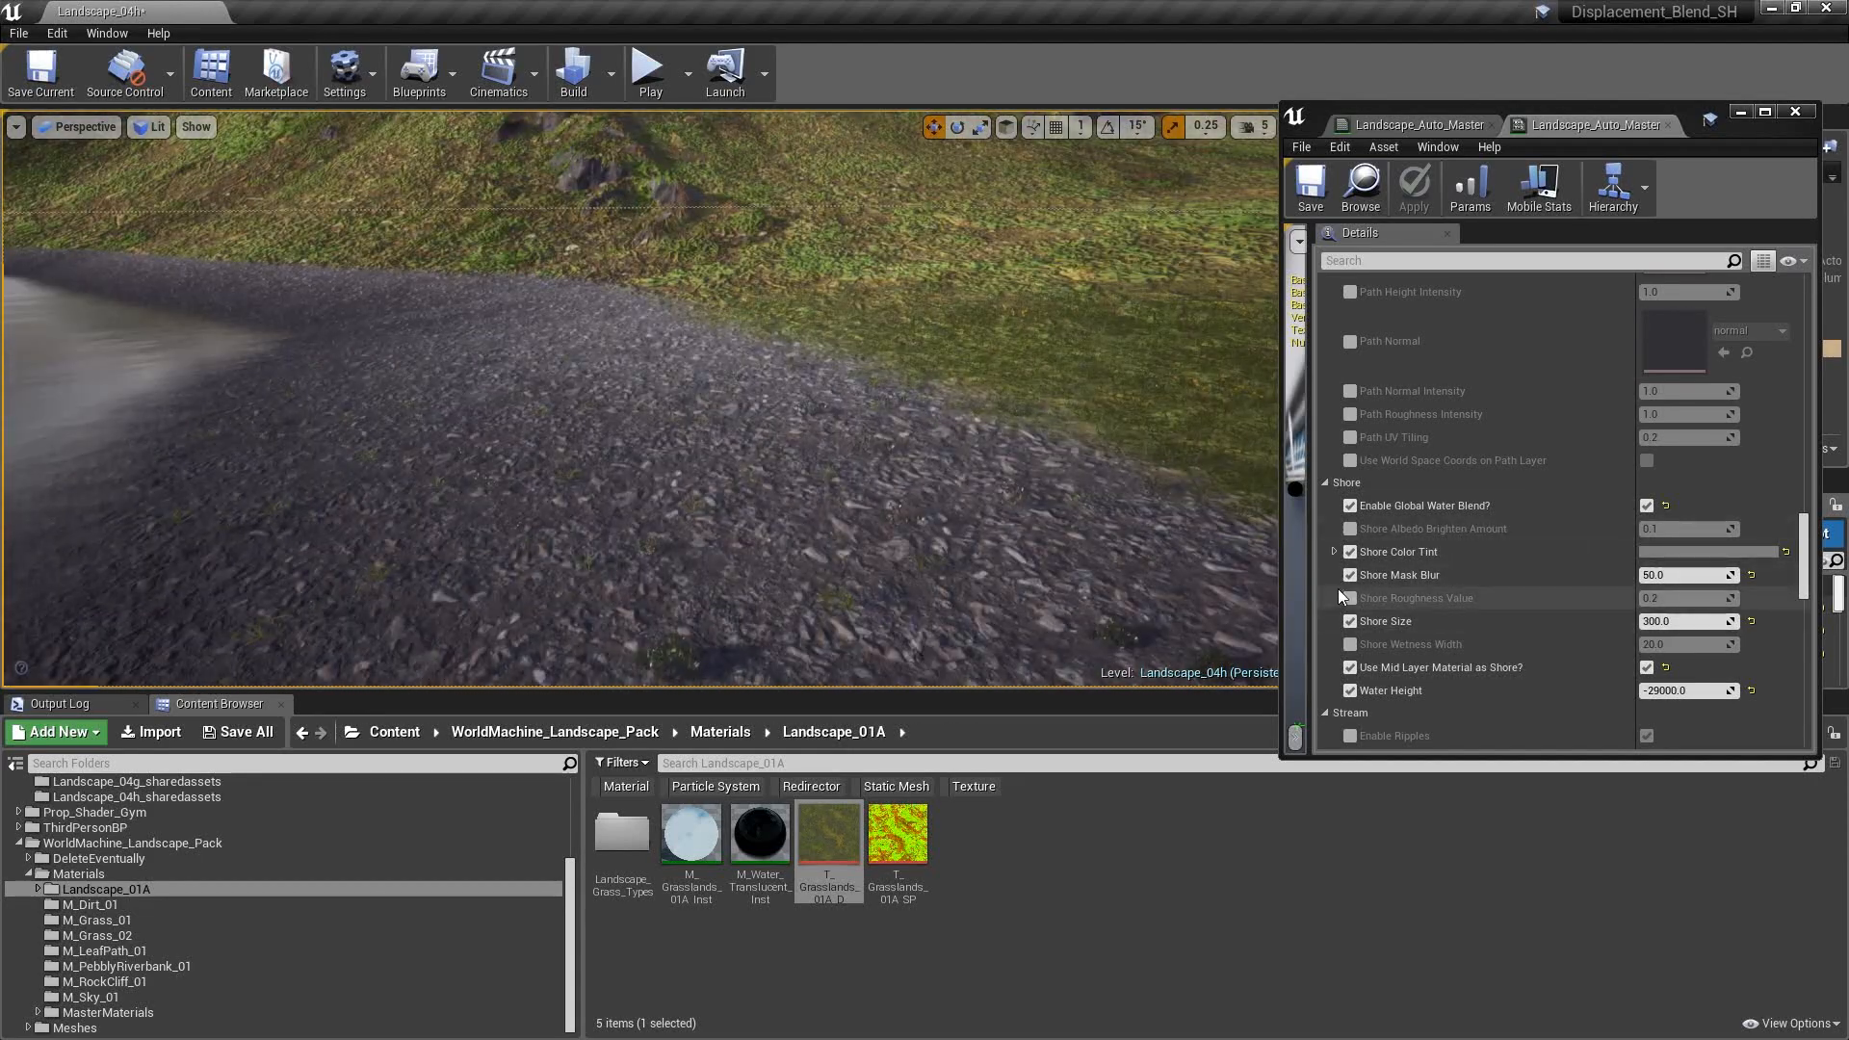
# - Inspect the shore's wetness in the Roughness buffer visualization and return the viewport to Lit mode
pyautogui.moveTo(866, 462); pyautogui.dragTo(804, 462, button='right')
pyautogui.click(154, 135)
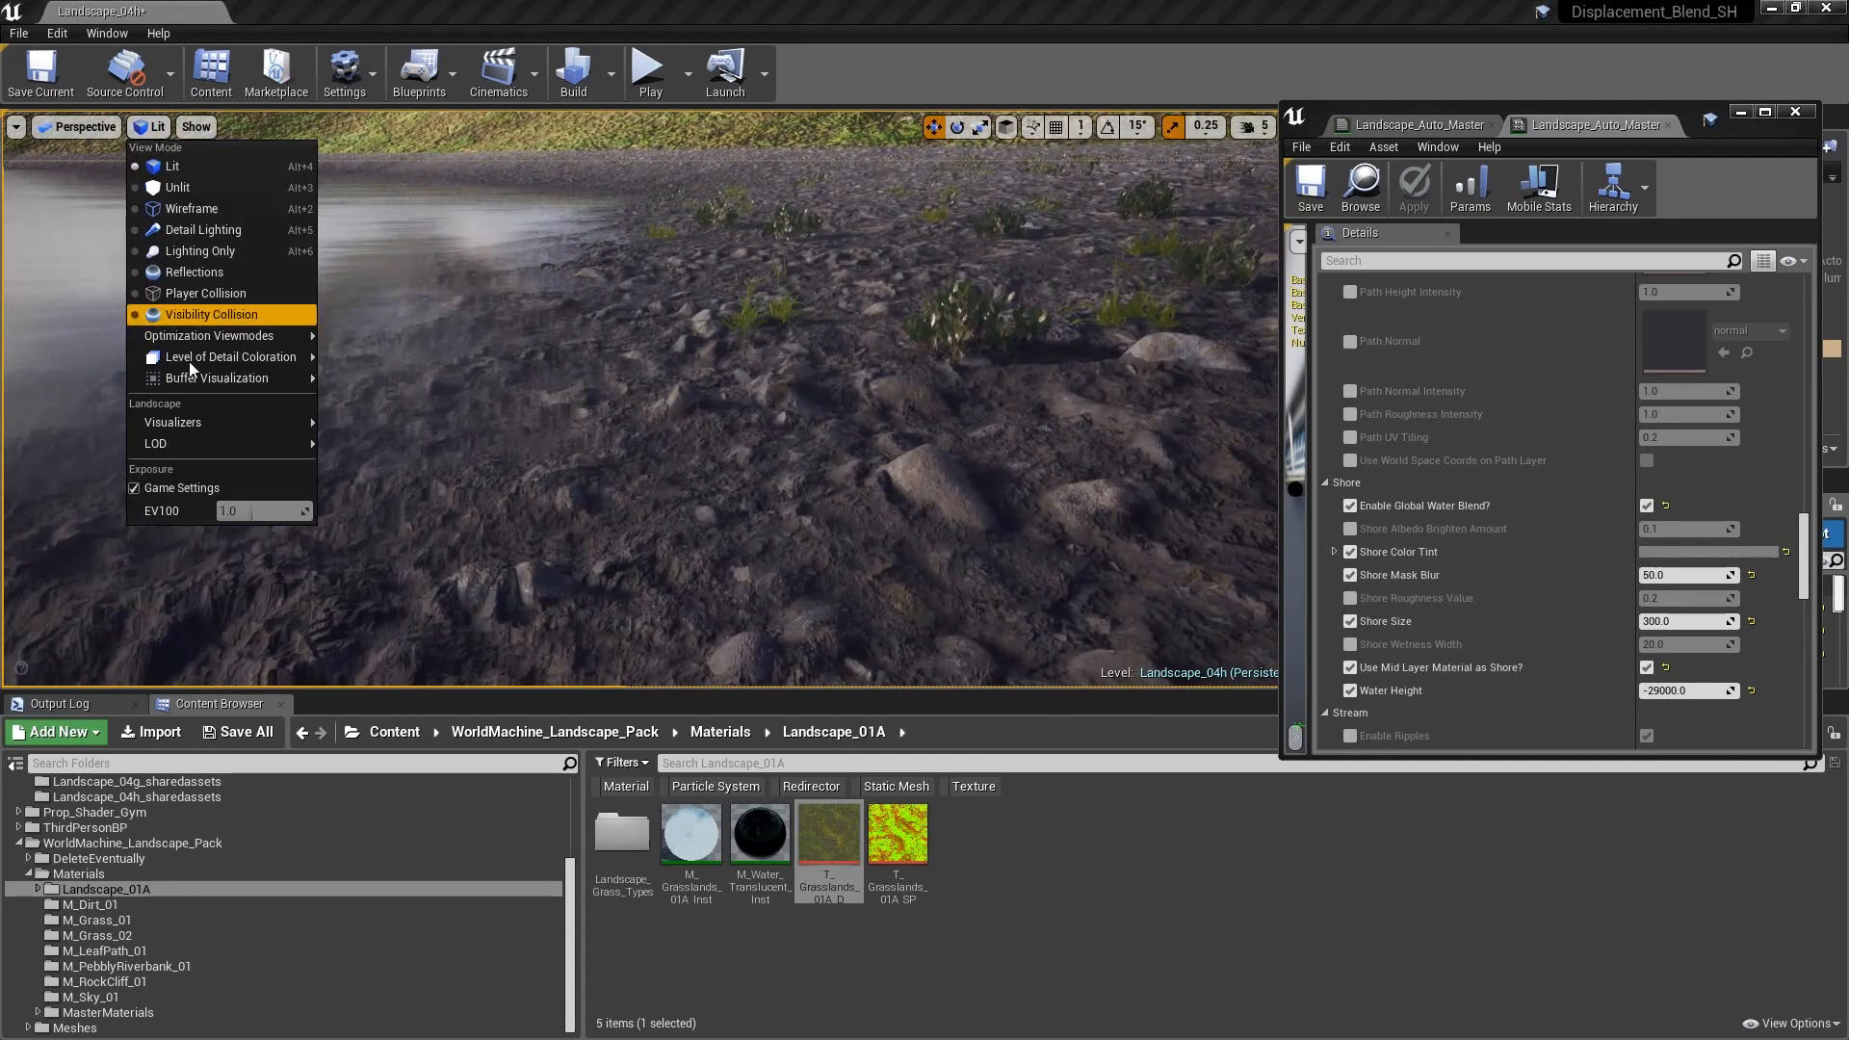
pyautogui.moveTo(210, 379)
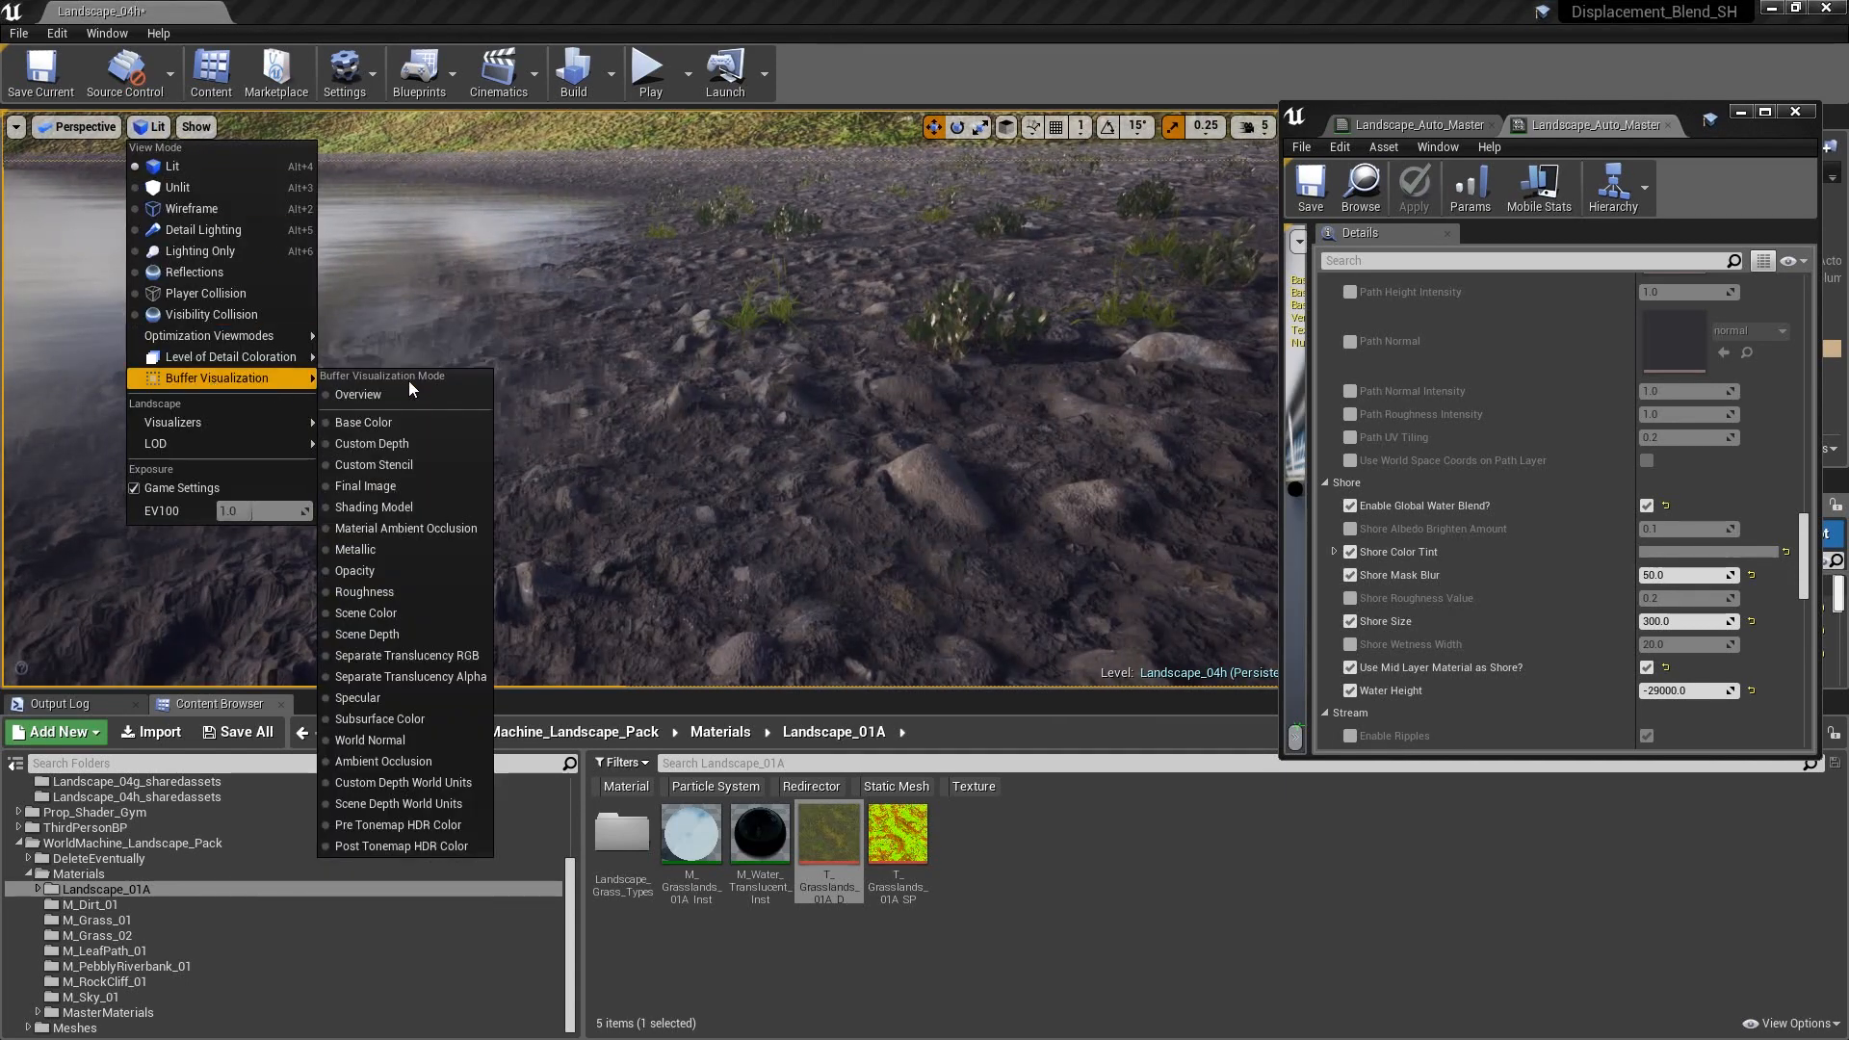
pyautogui.click(389, 591)
pyautogui.moveTo(893, 390); pyautogui.dragTo(746, 406, button='right')
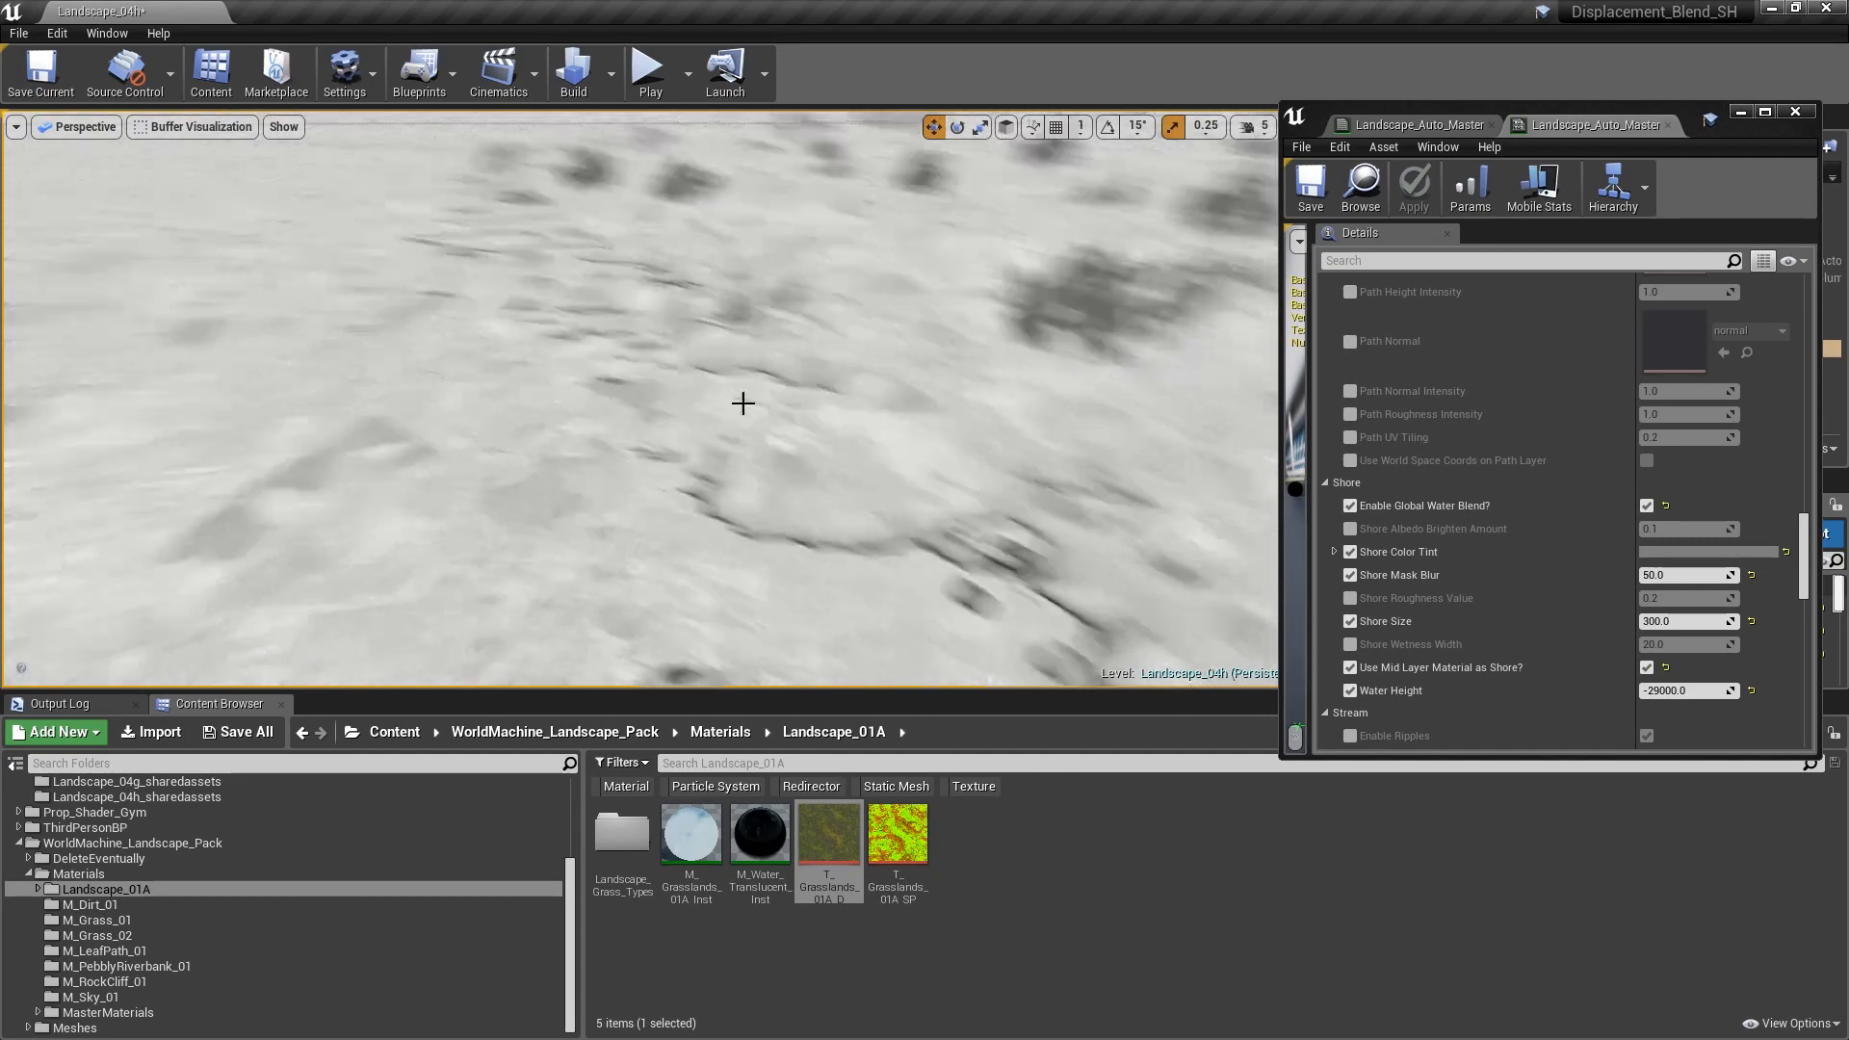
pyautogui.hotkey('alt', '3')
pyautogui.hotkey('alt', '4')
# - Override Shore Wetness Width with 1500 and check the wet ground along the shore
pyautogui.moveTo(886, 404)
pyautogui.mouseDown(button='right')
pyautogui.moveTo(871, 356)
pyautogui.moveTo(914, 424)
pyautogui.moveTo(885, 383)
pyautogui.mouseUp(button='right')
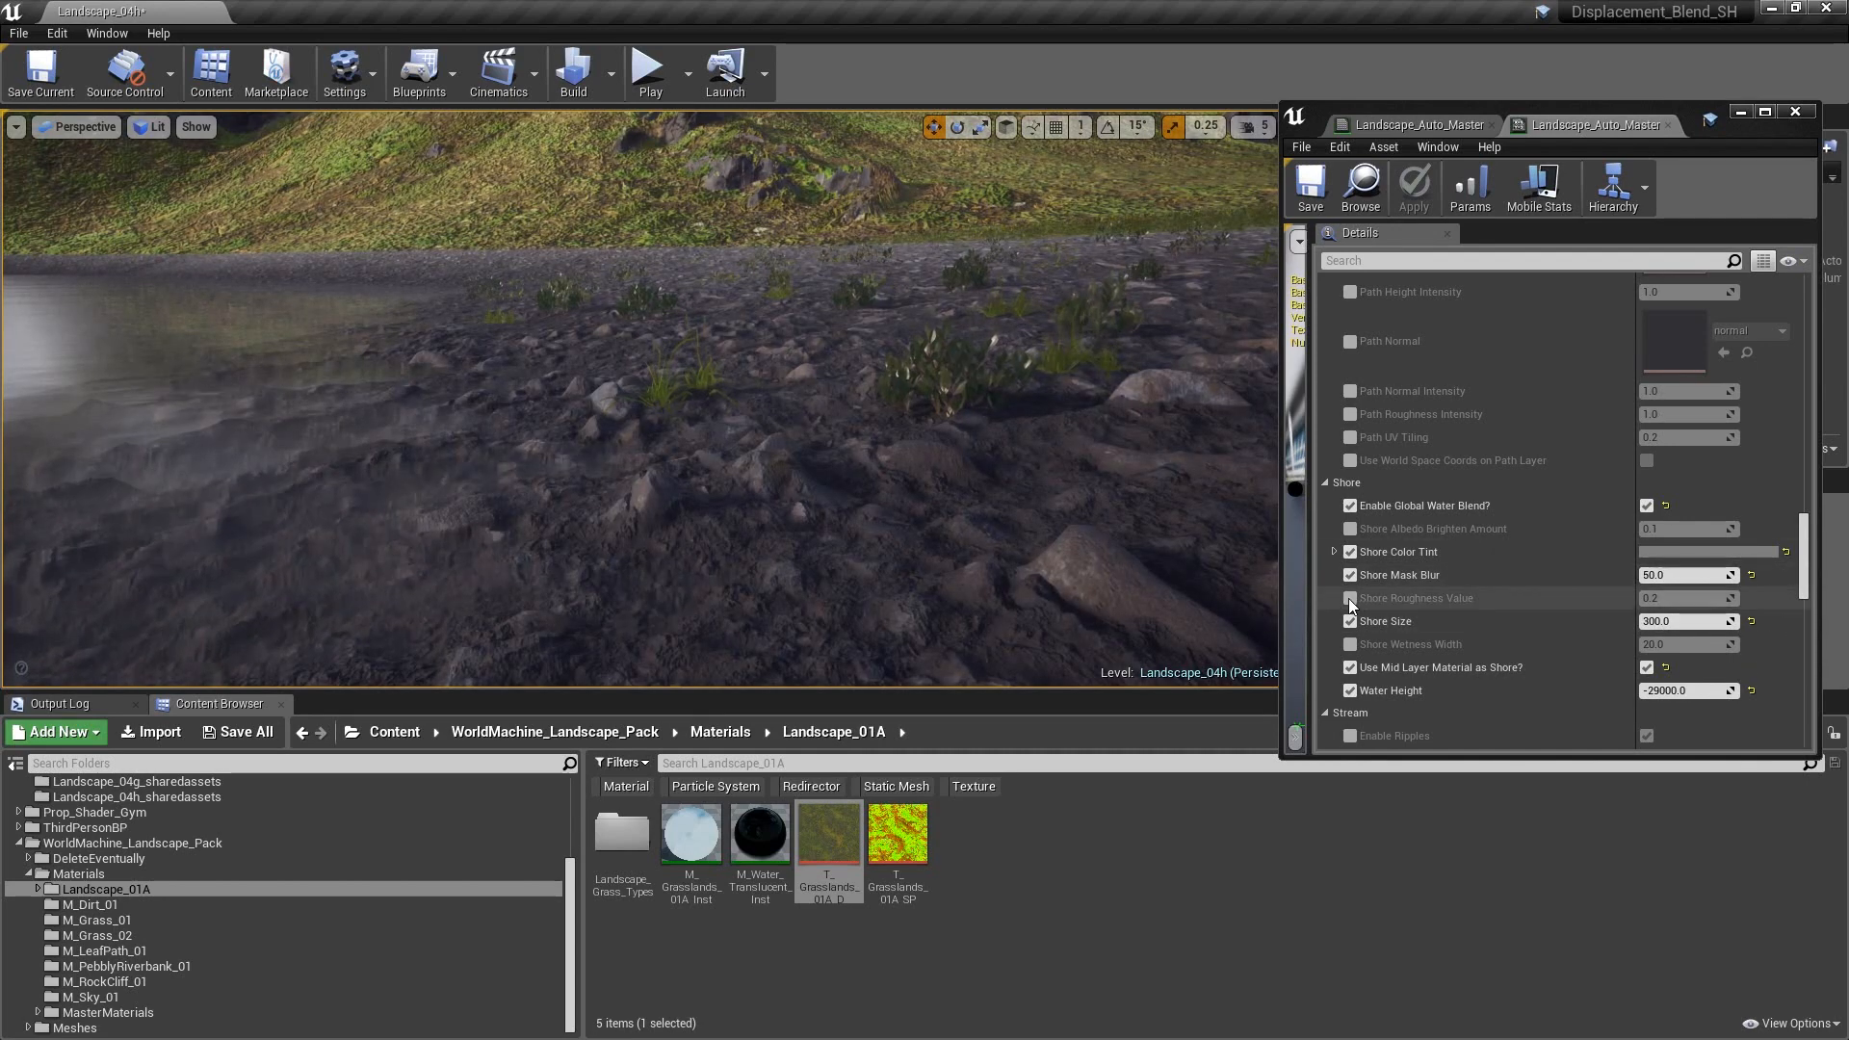
pyautogui.click(1350, 644)
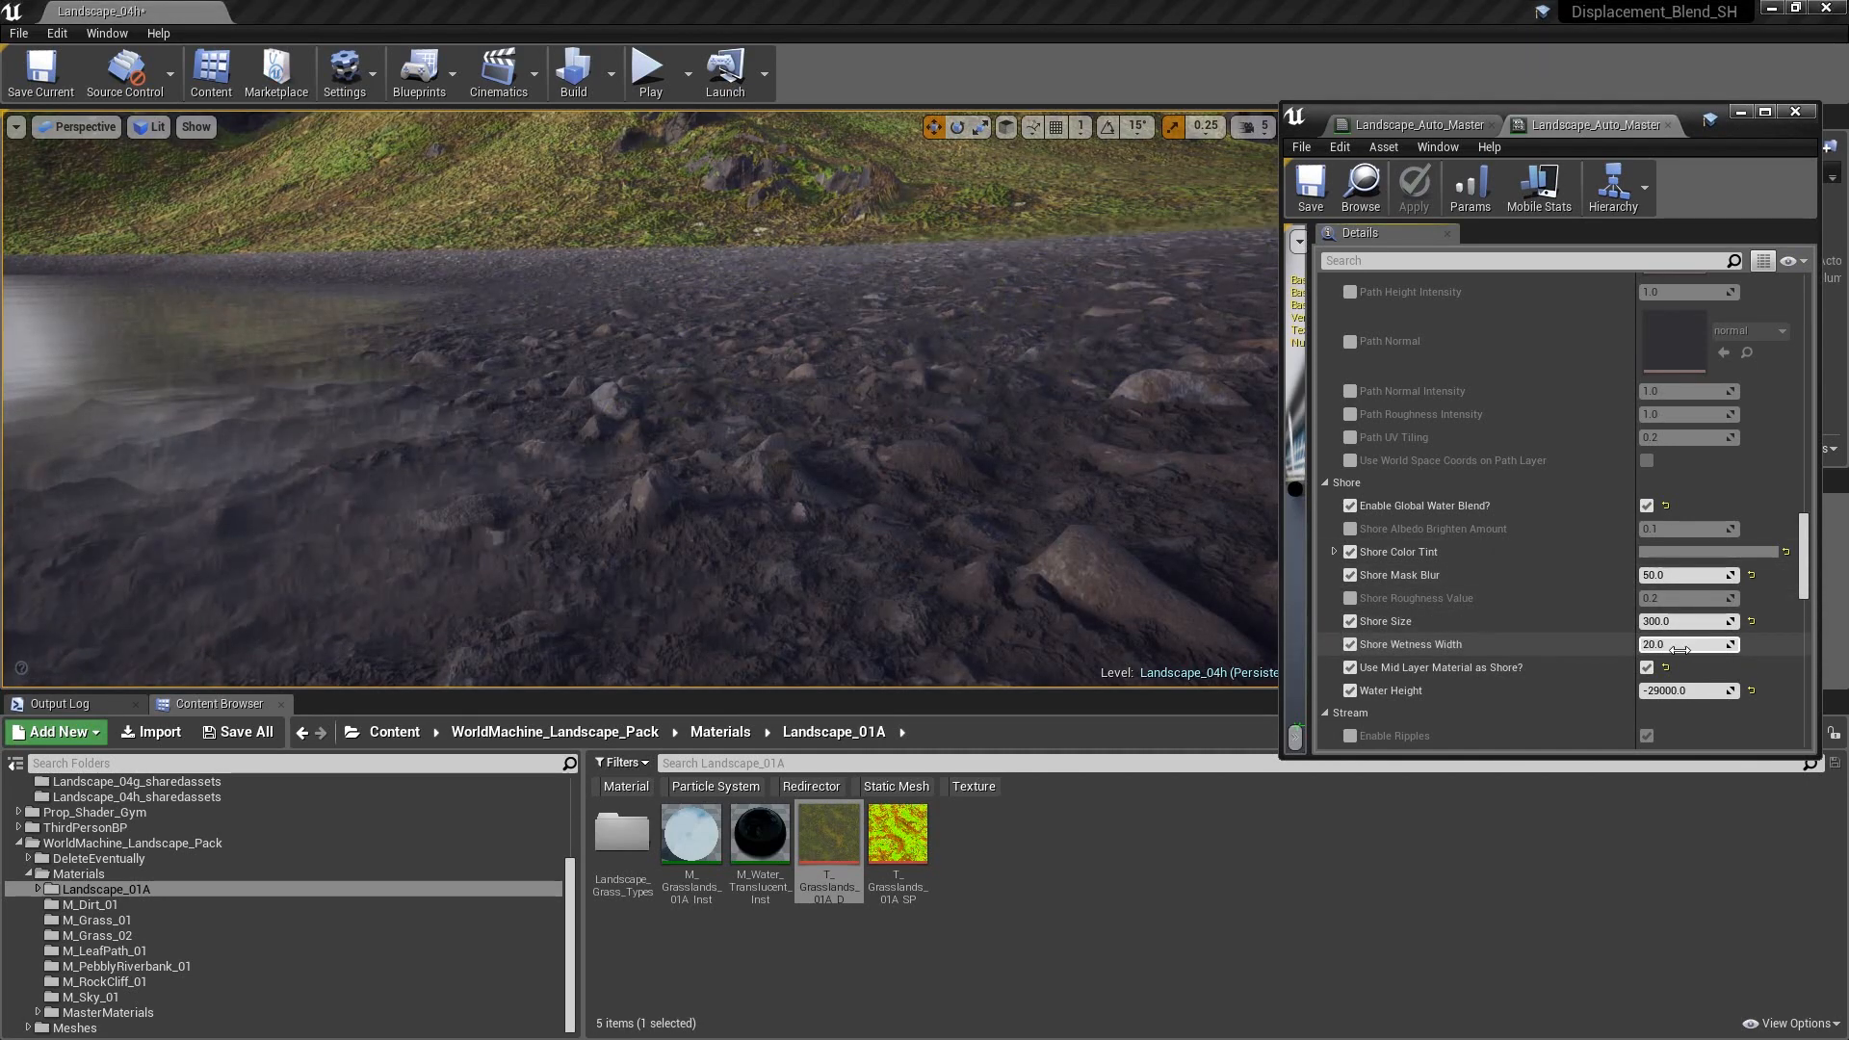
pyautogui.click(1688, 644)
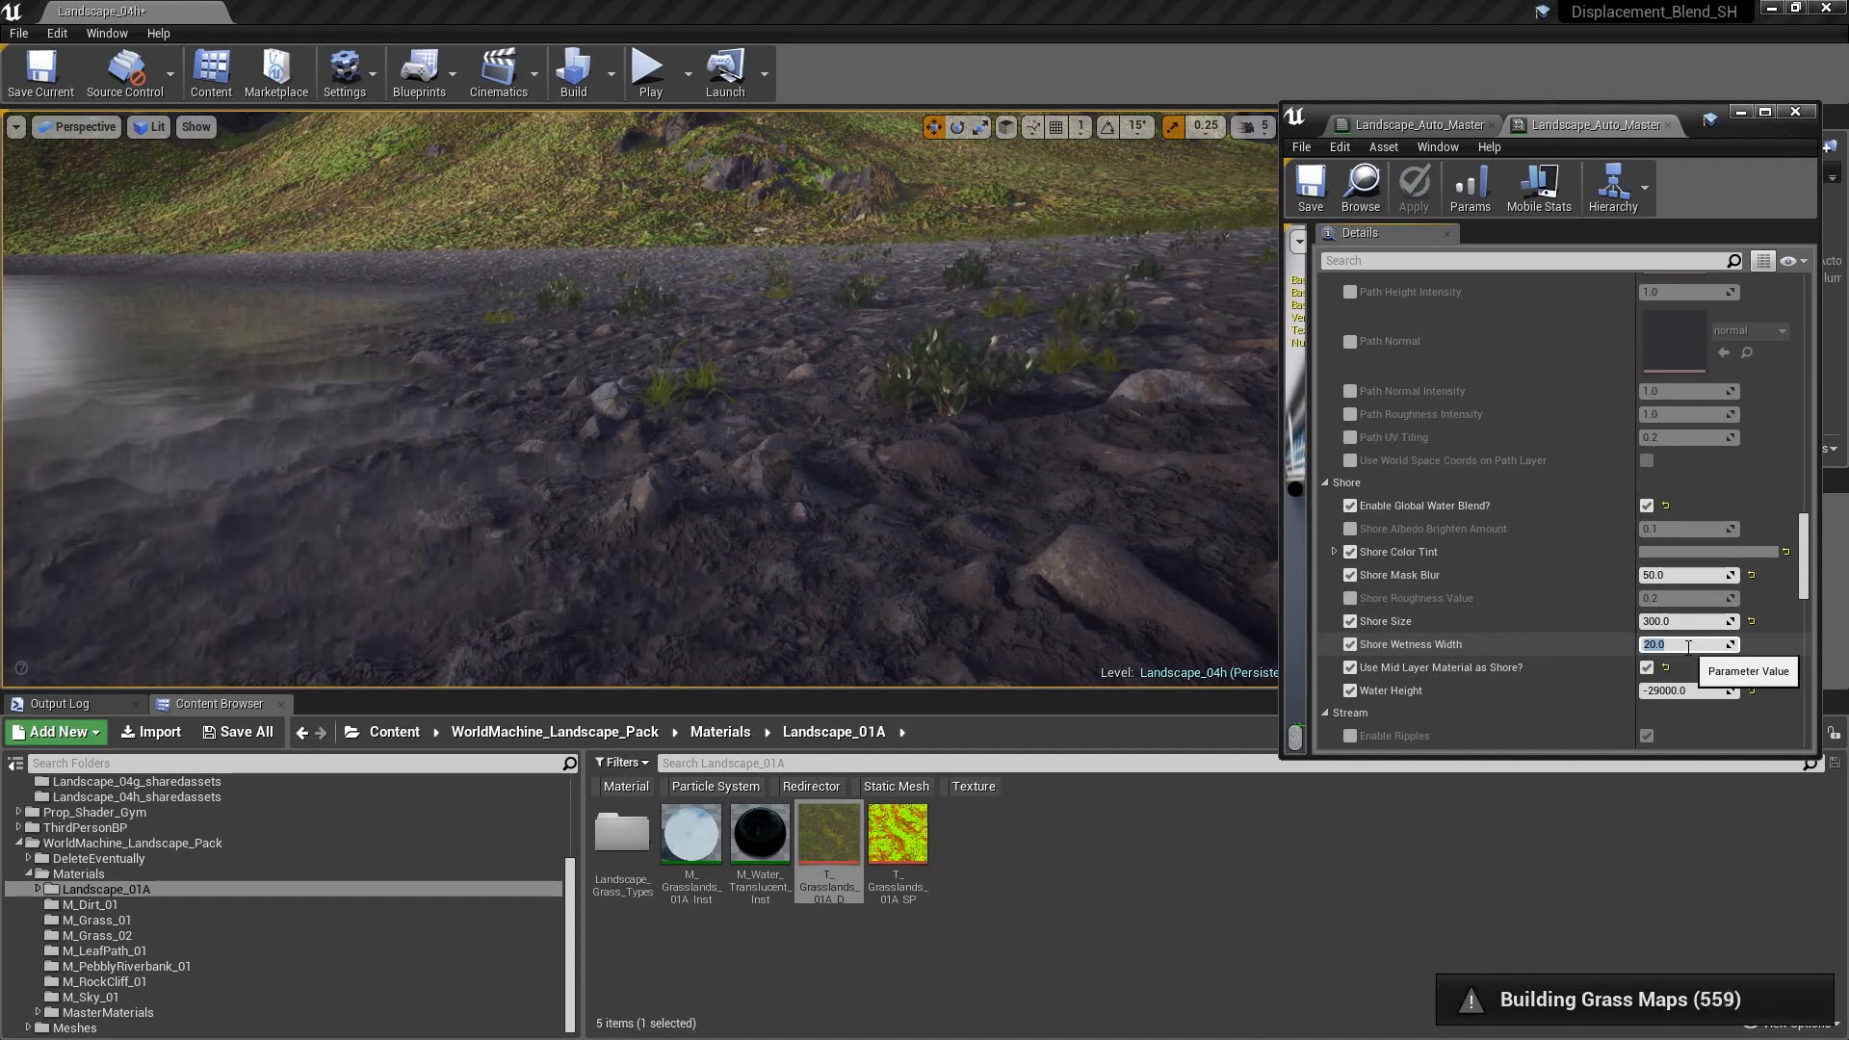
pyautogui.write('1500')
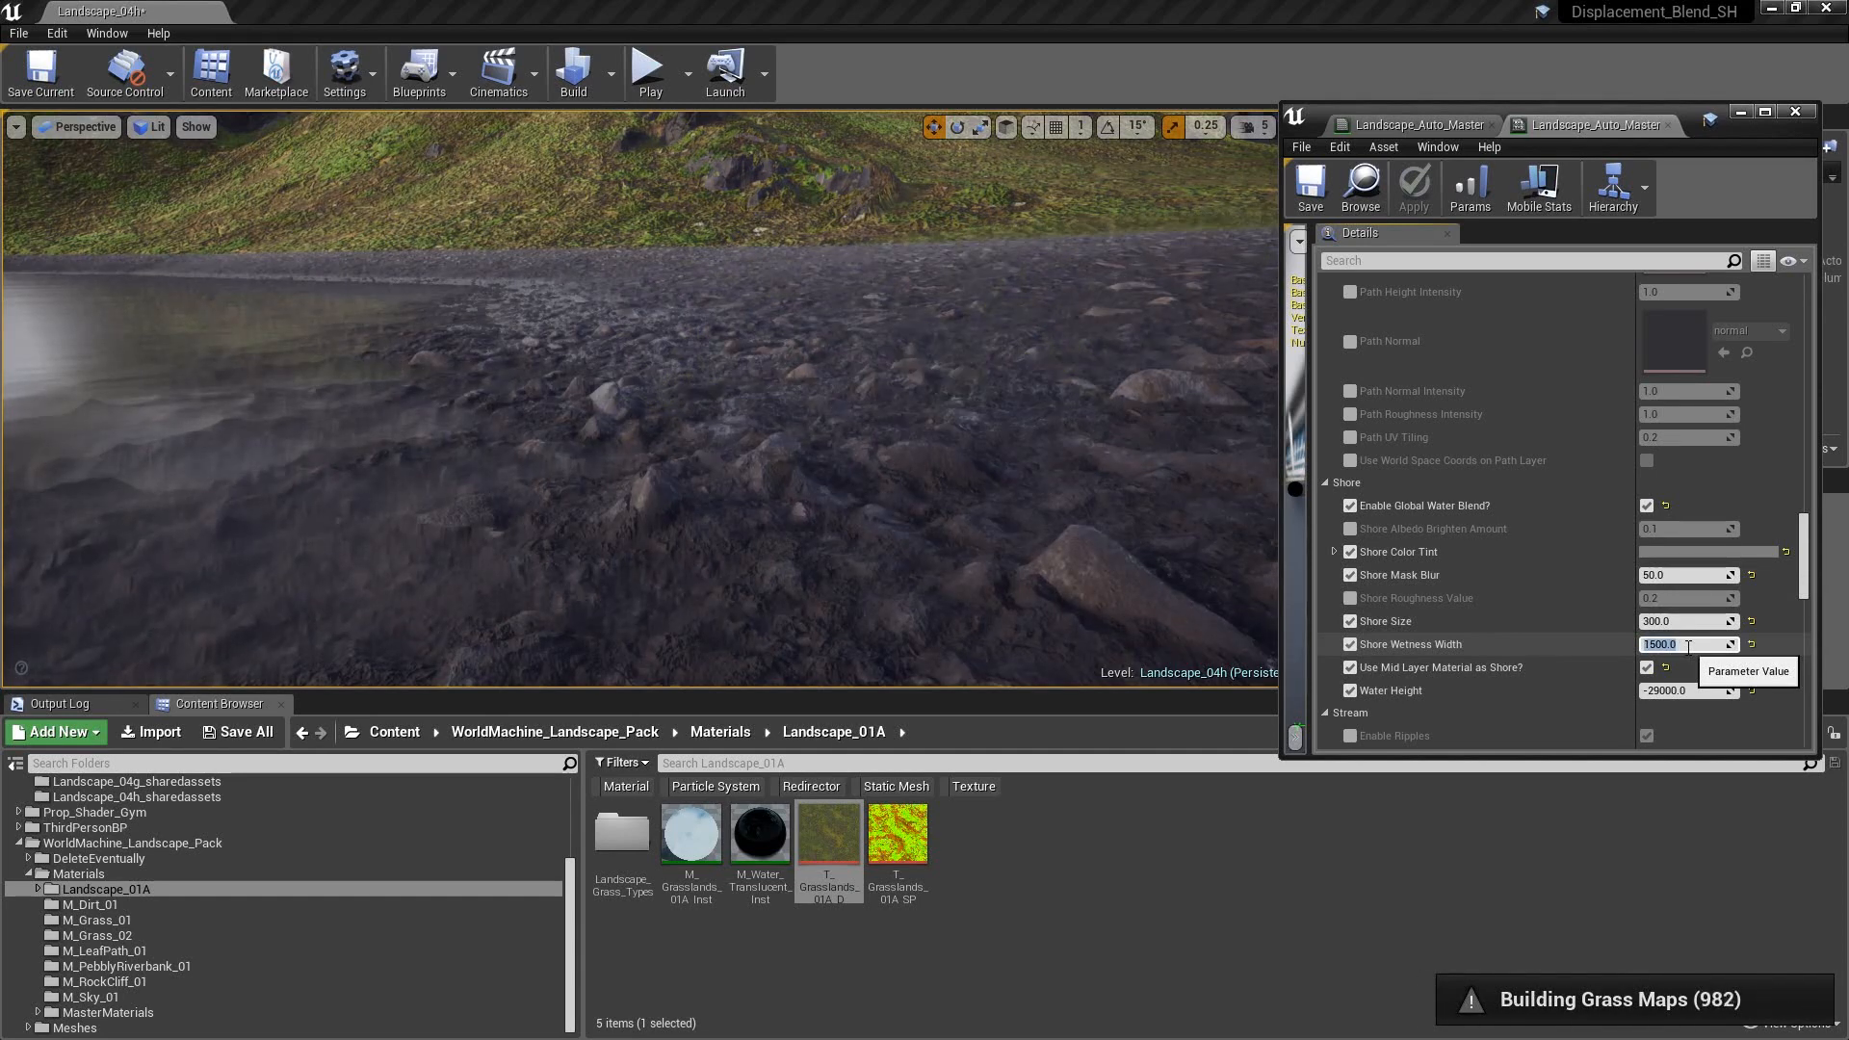
pyautogui.press('Return')
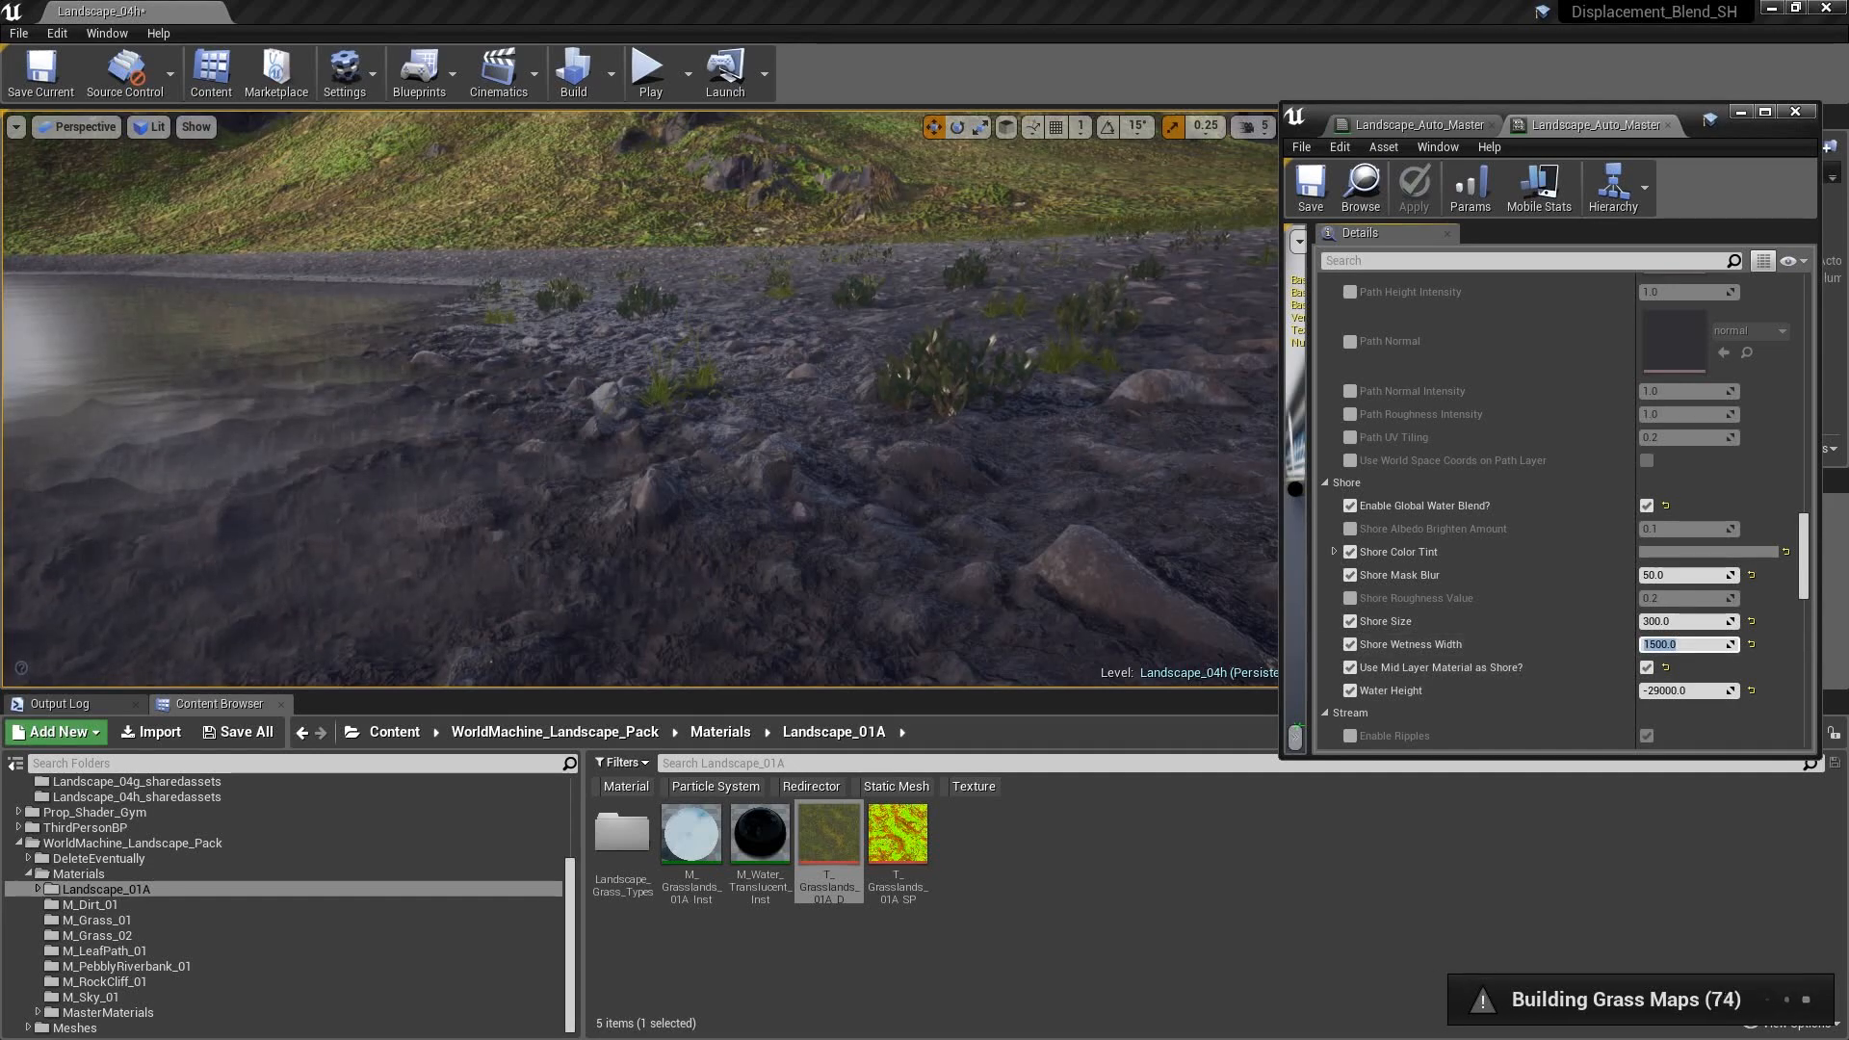
pyautogui.moveTo(828, 463); pyautogui.dragTo(900, 503, button='right')
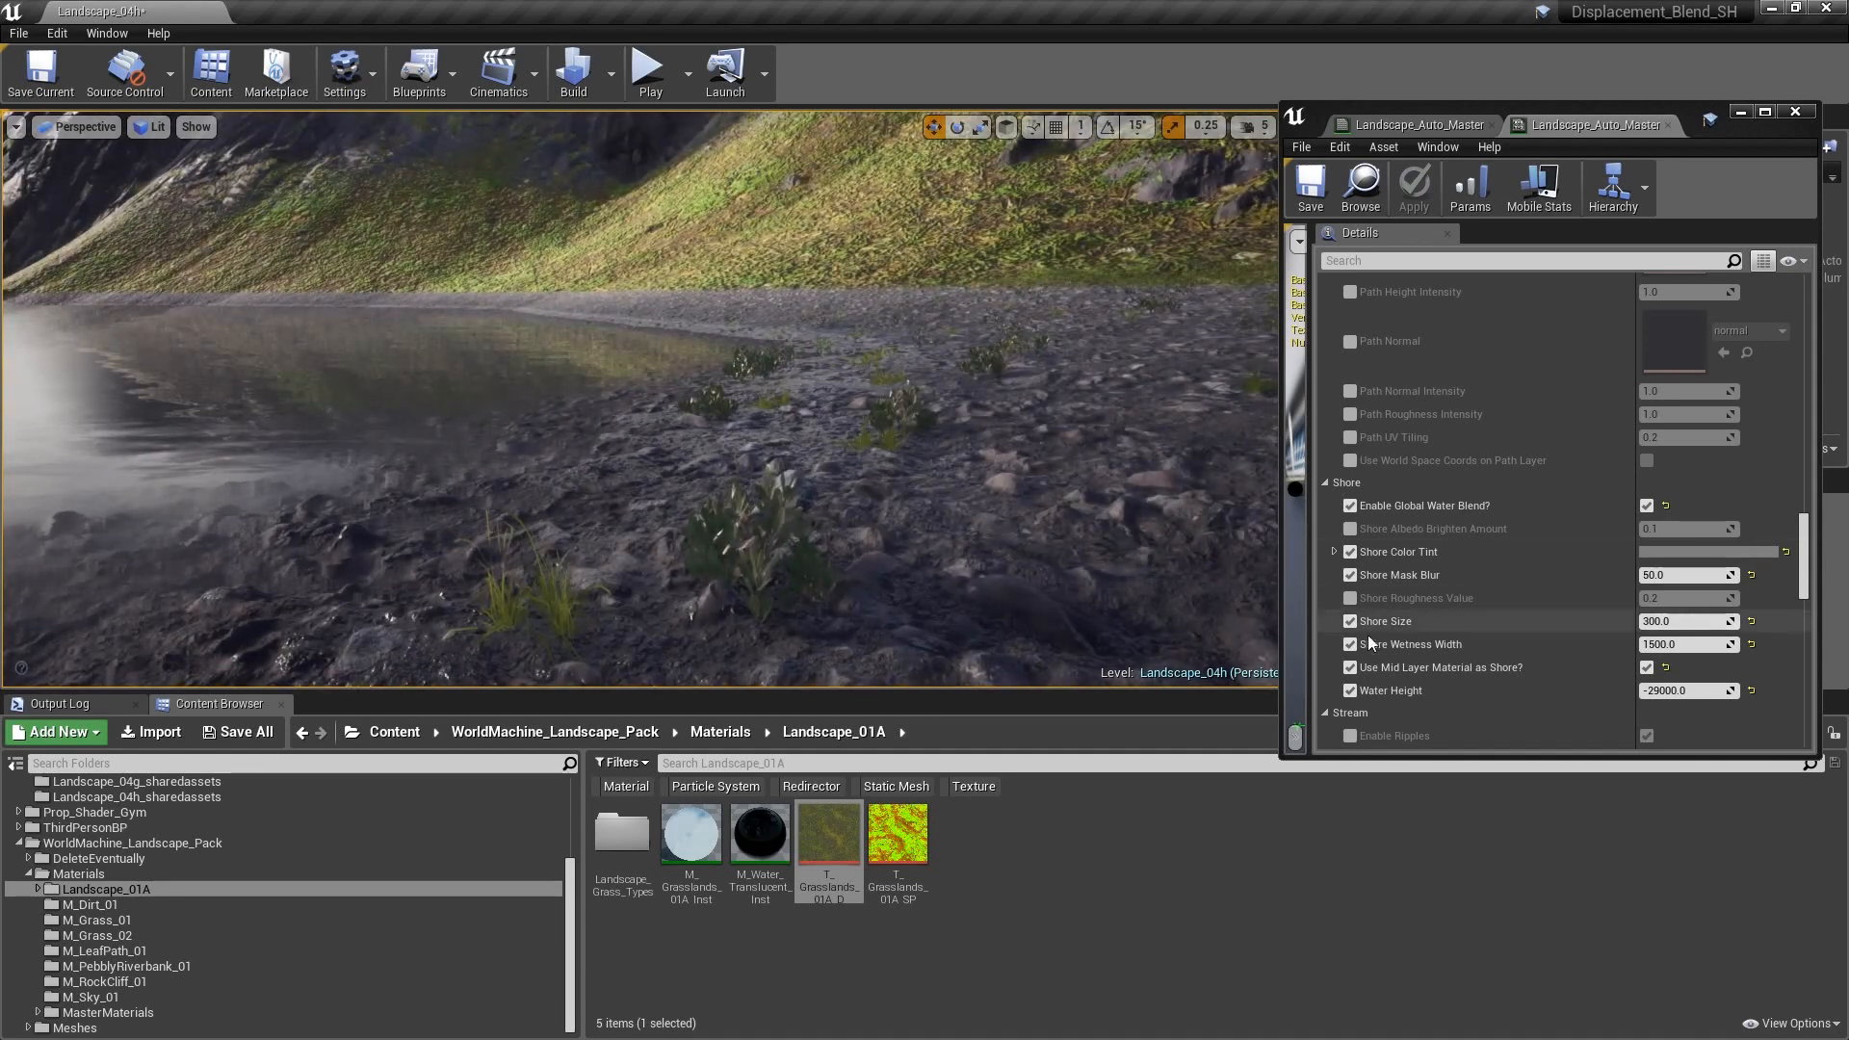
# - Override Shore Roughness Value, try 1.0 and 0.5, and set it to 0.2
pyautogui.click(1351, 598)
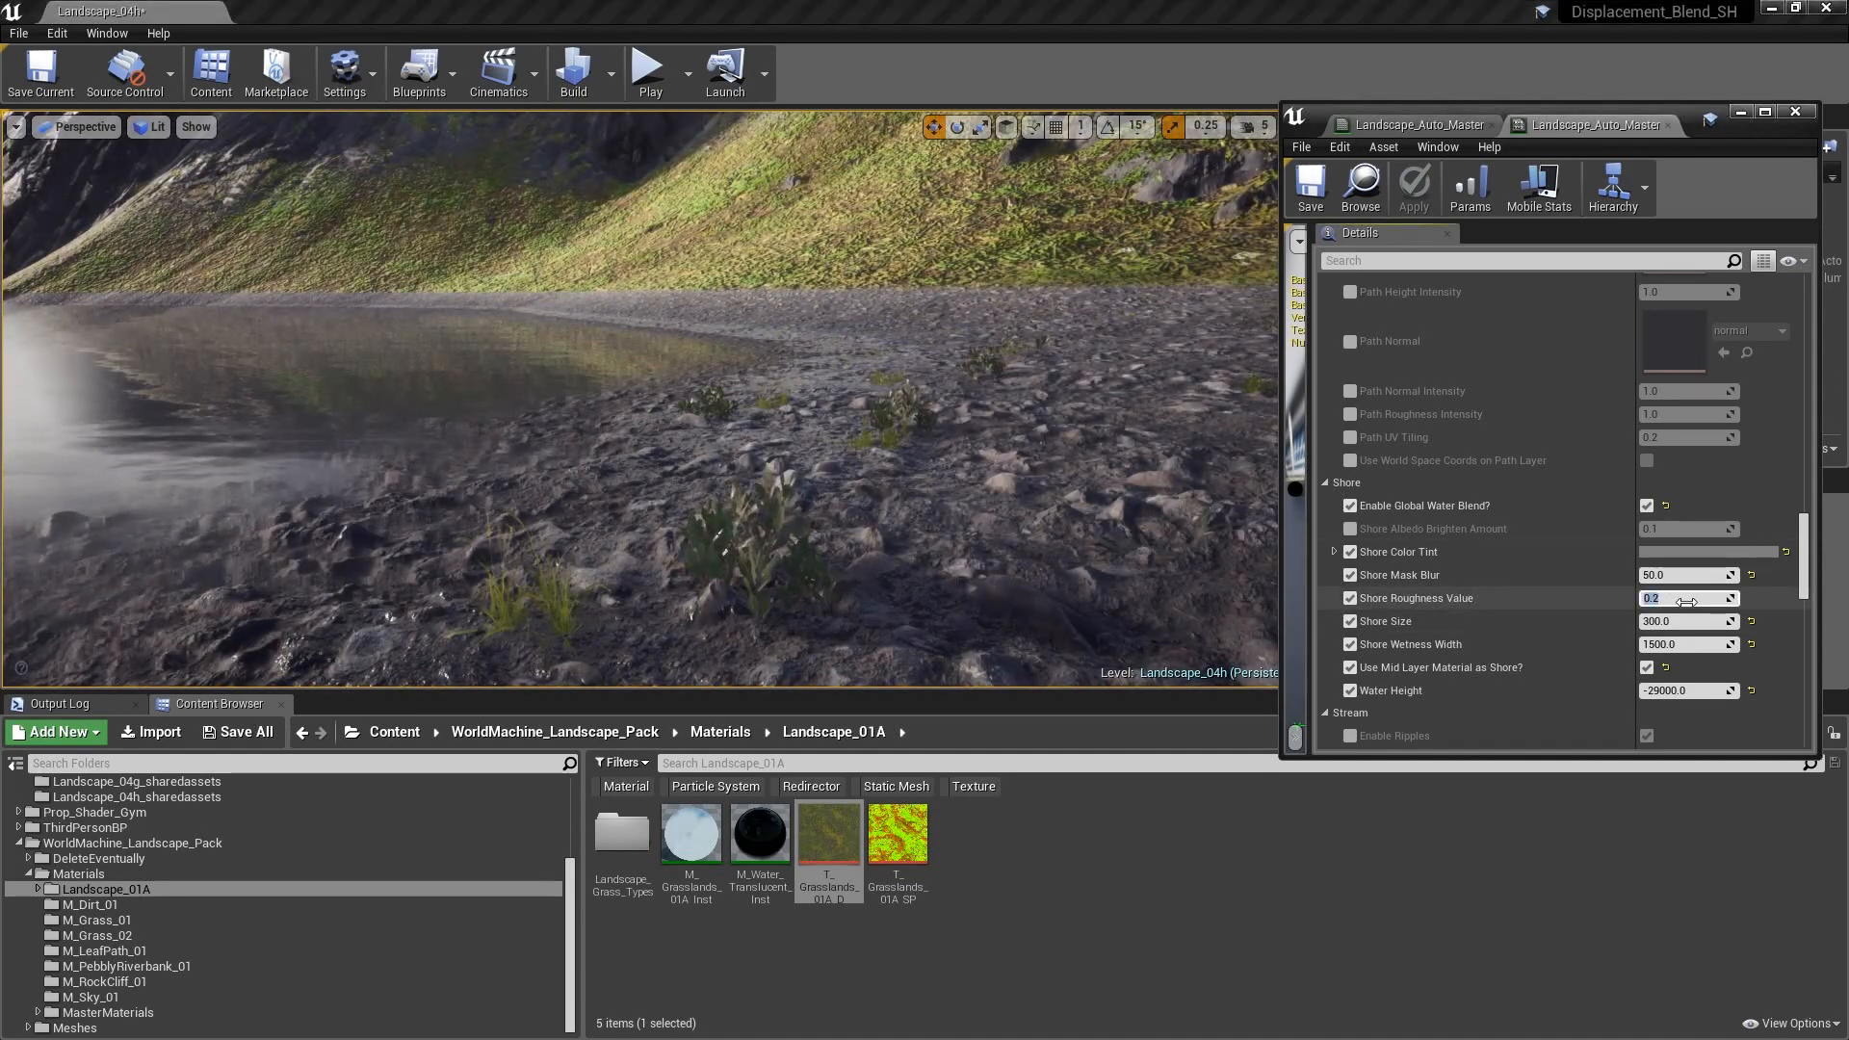
pyautogui.click(1687, 599)
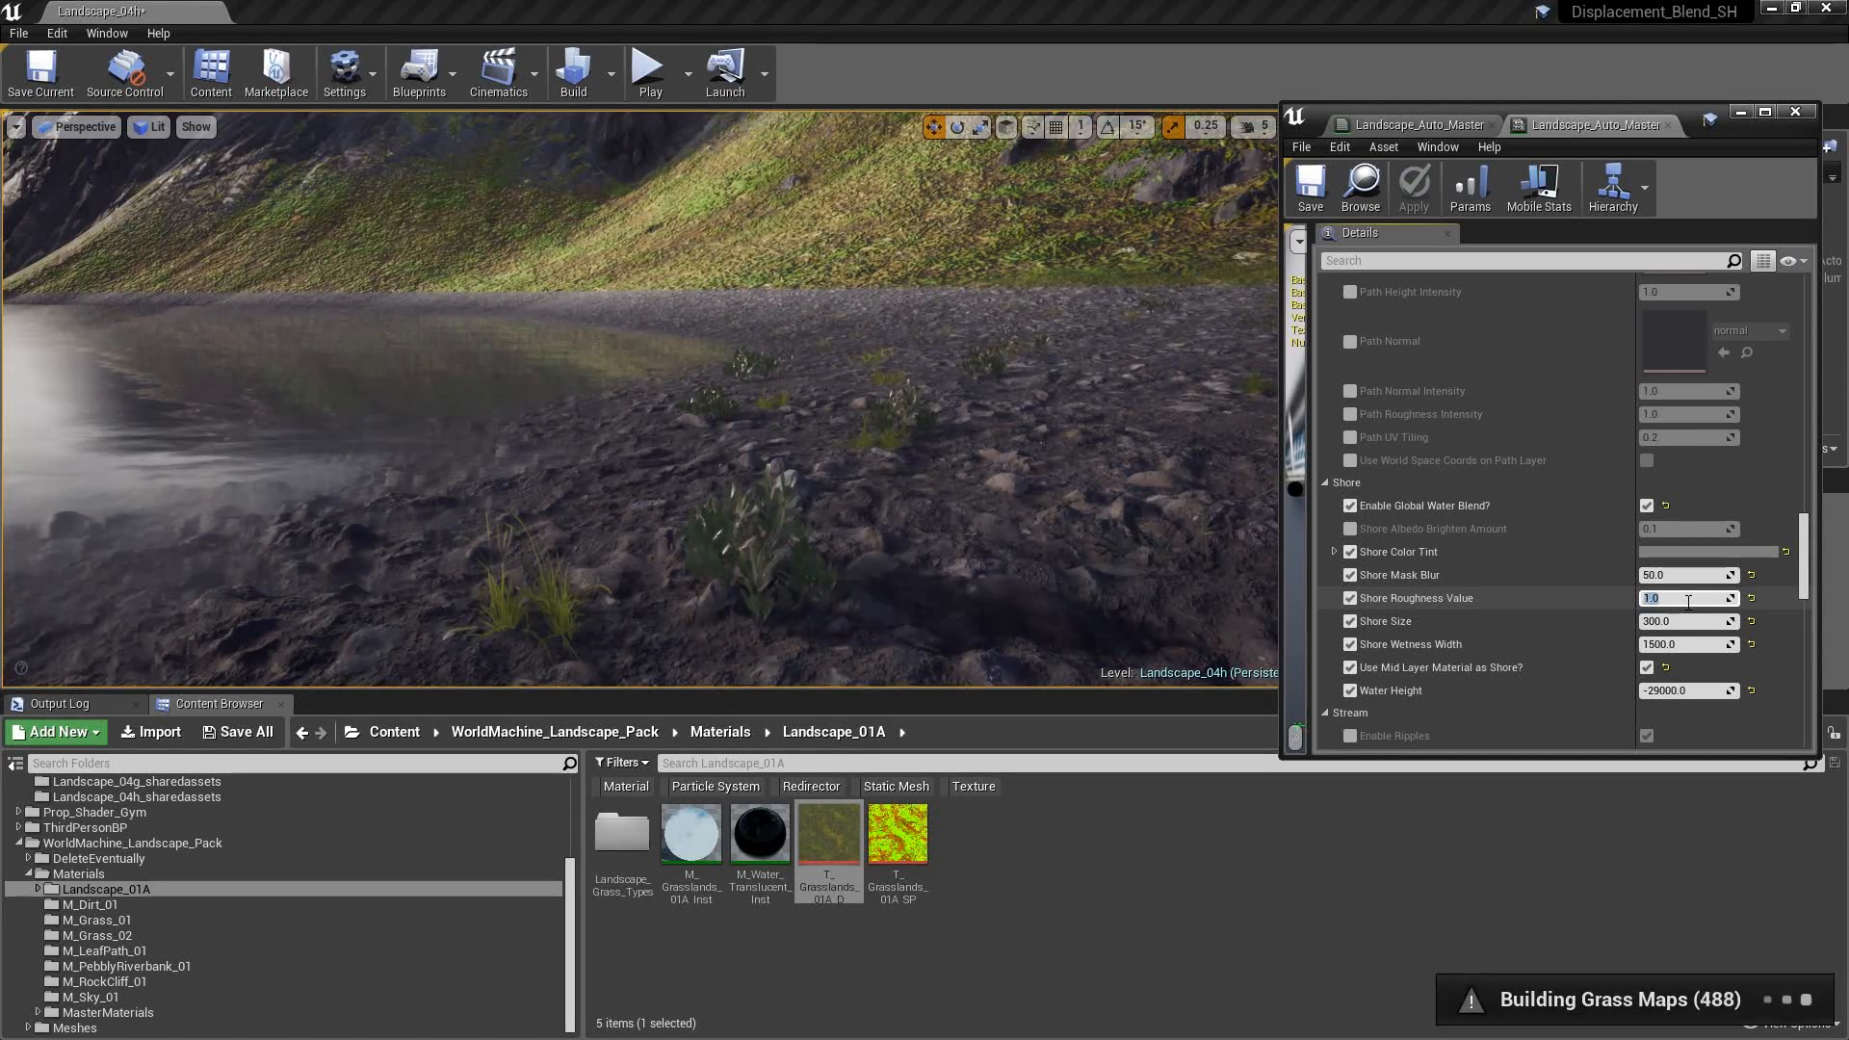
pyautogui.write('.5')
pyautogui.press('Return')
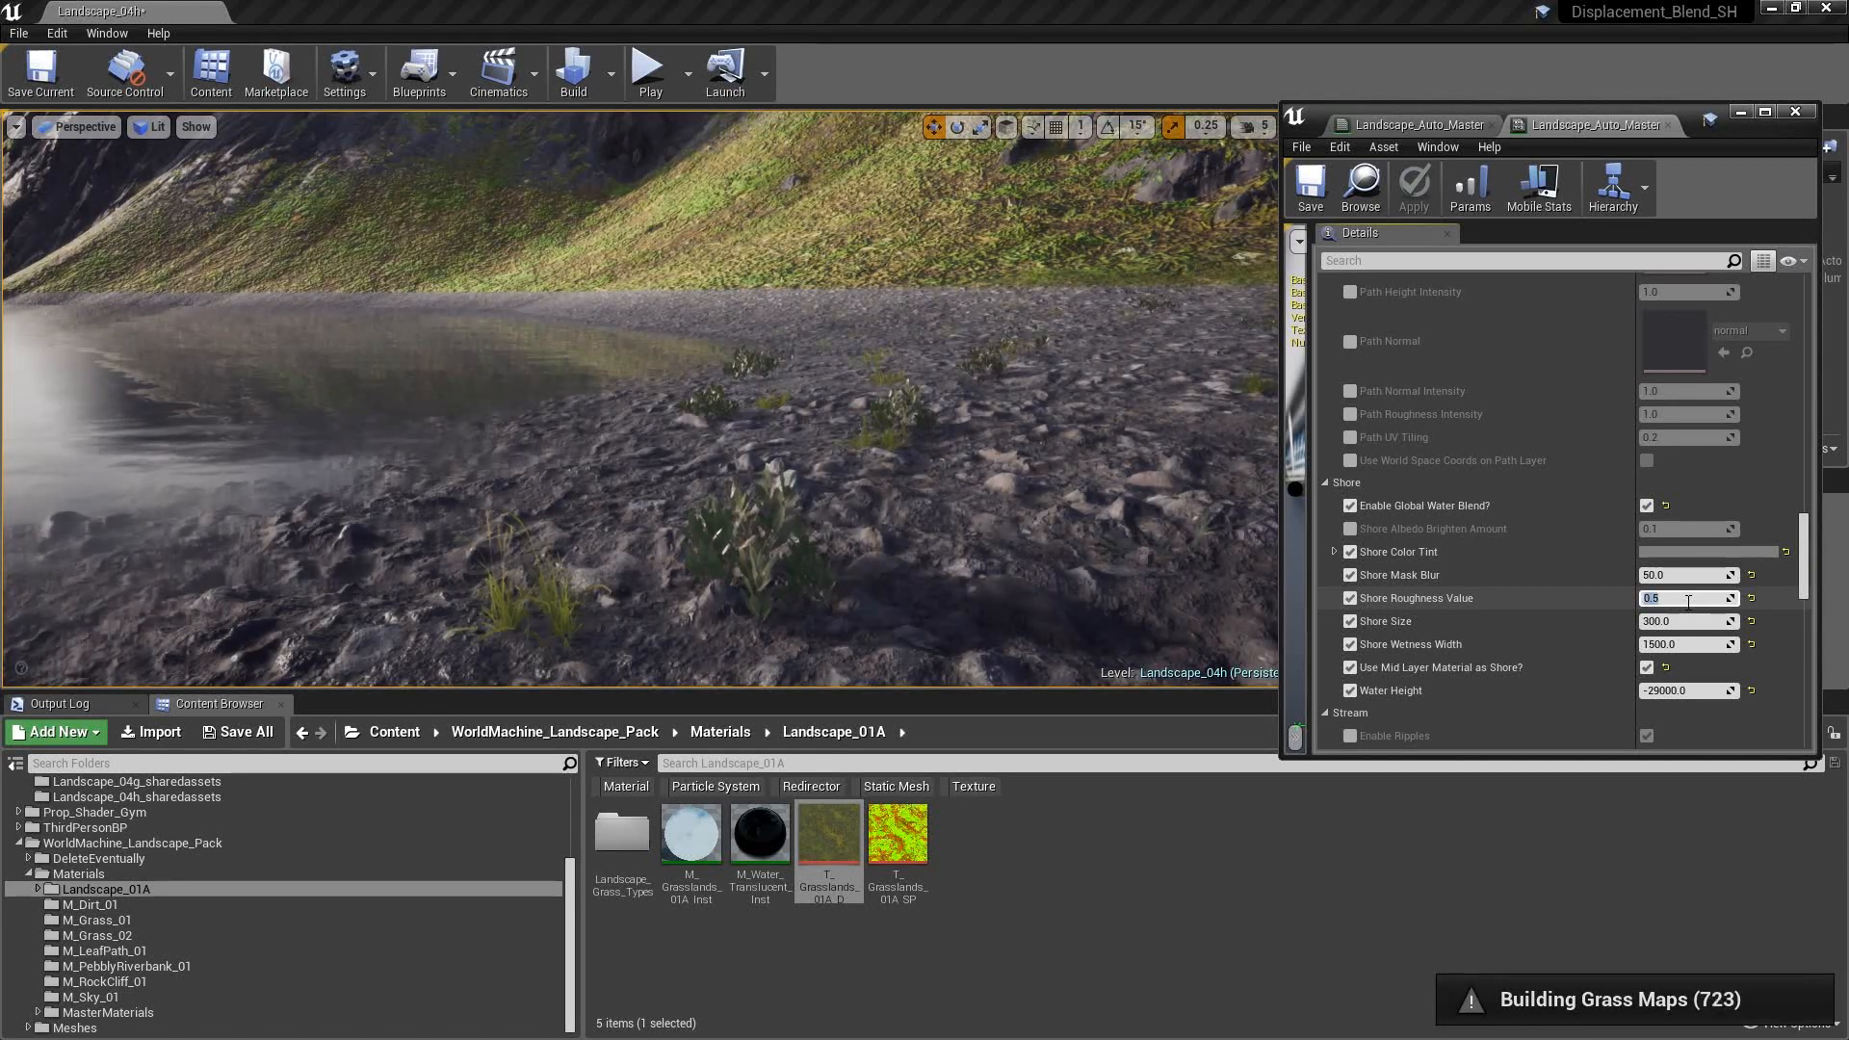
pyautogui.write('.2')
pyautogui.press('Return')
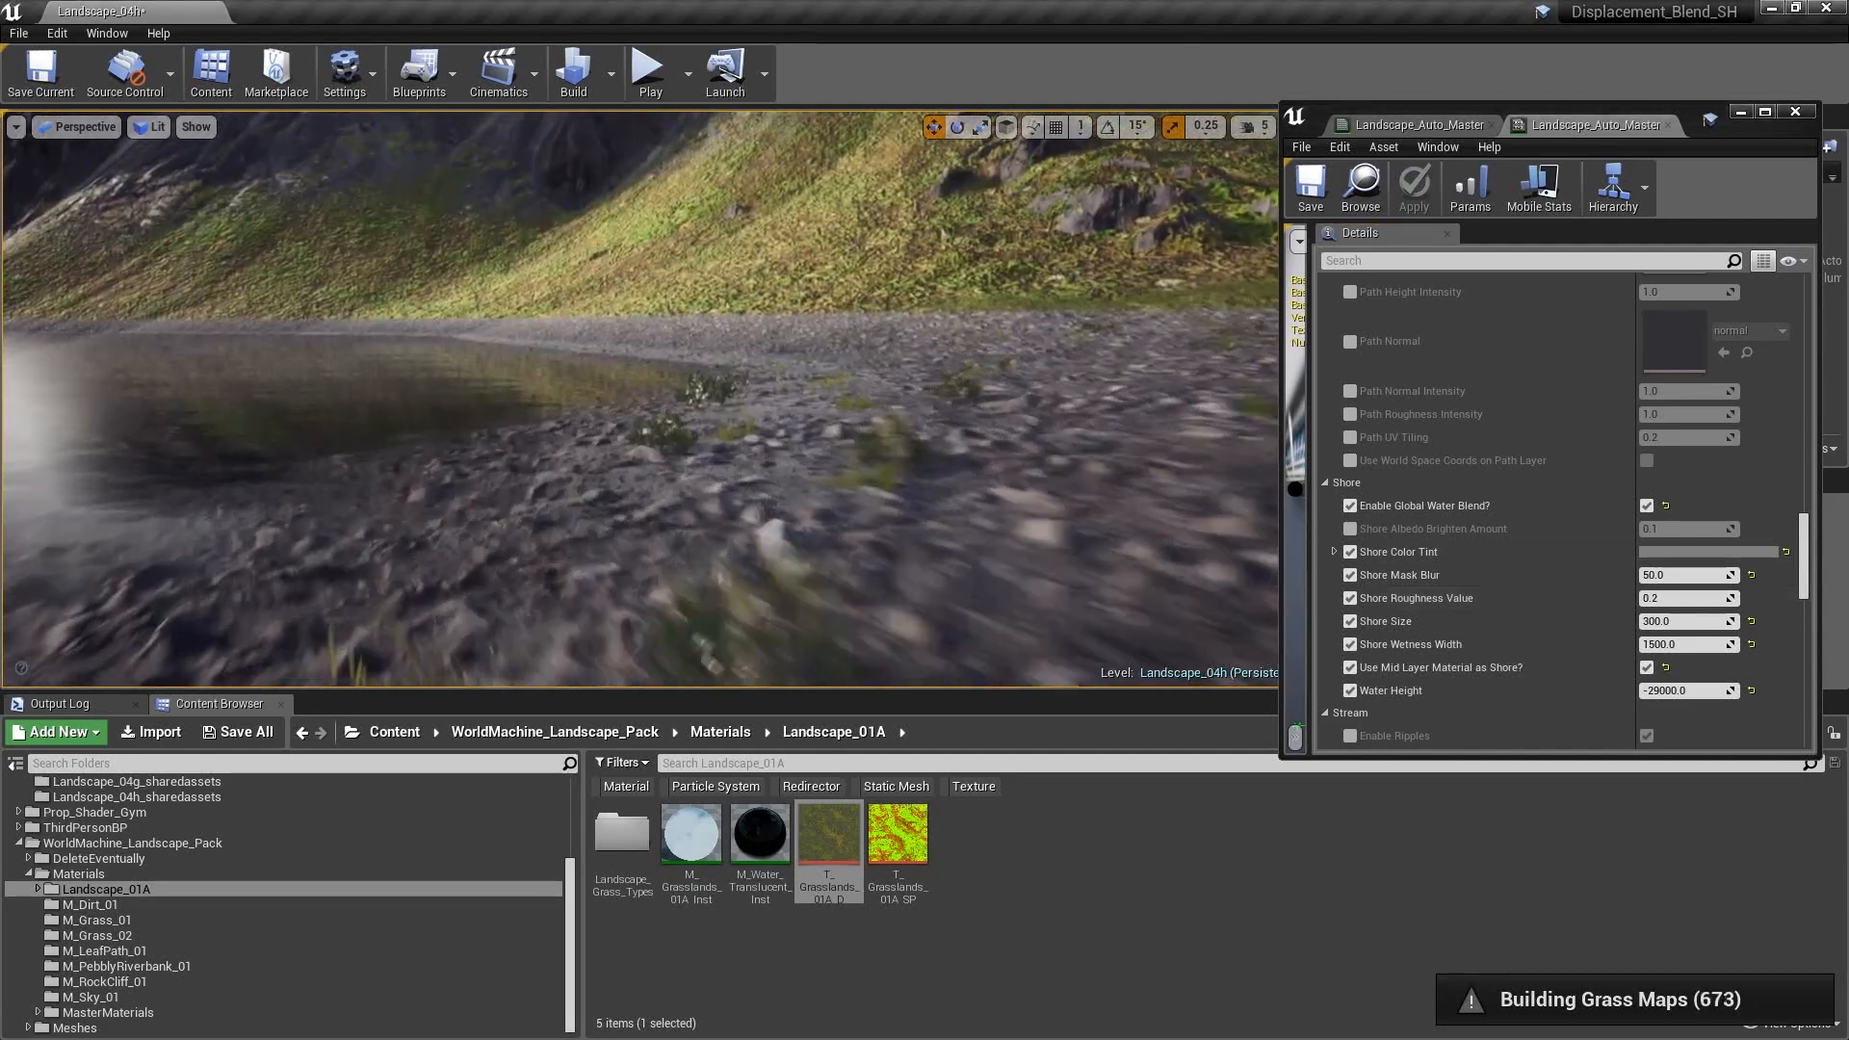
# - Examine the shore and the flowering meadow, and review the Flow Map Color Overlays parameters of the landscape material instance
pyautogui.moveTo(731, 385); pyautogui.dragTo(607, 461, button='right')
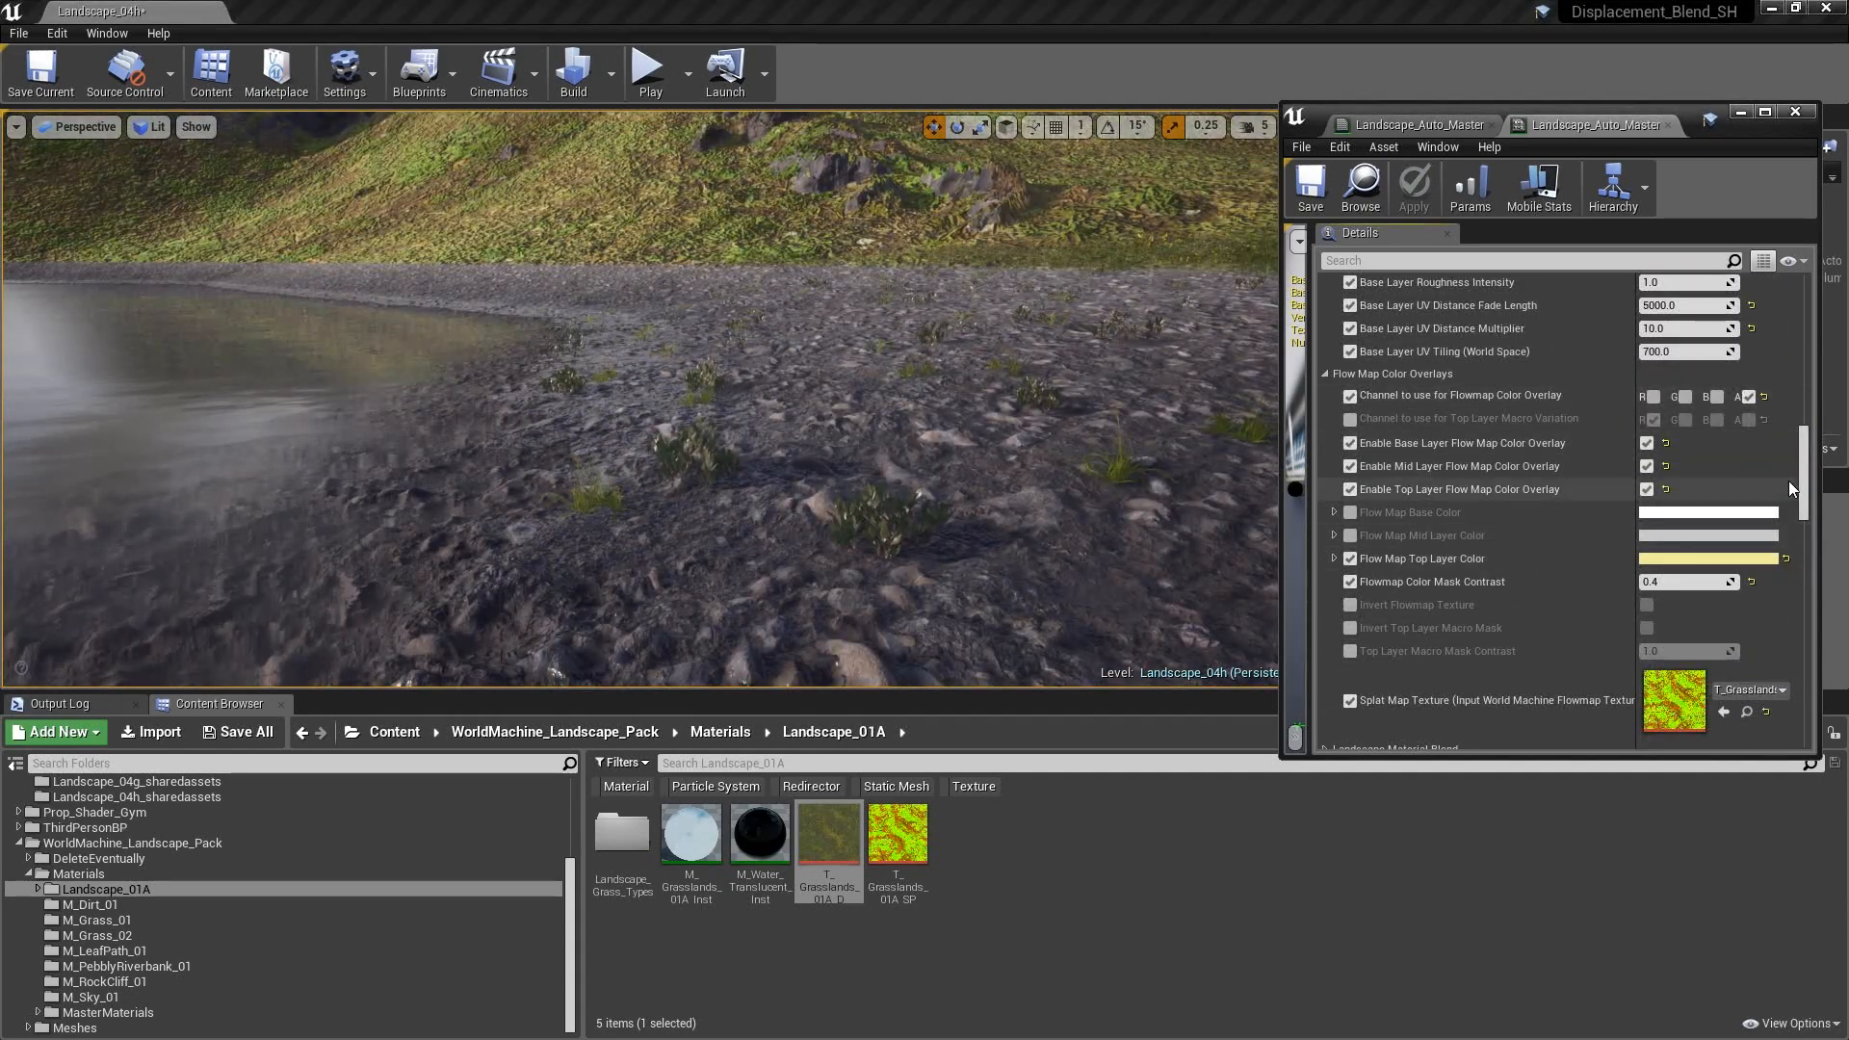
pyautogui.moveTo(988, 344); pyautogui.dragTo(1146, 323, button='right')
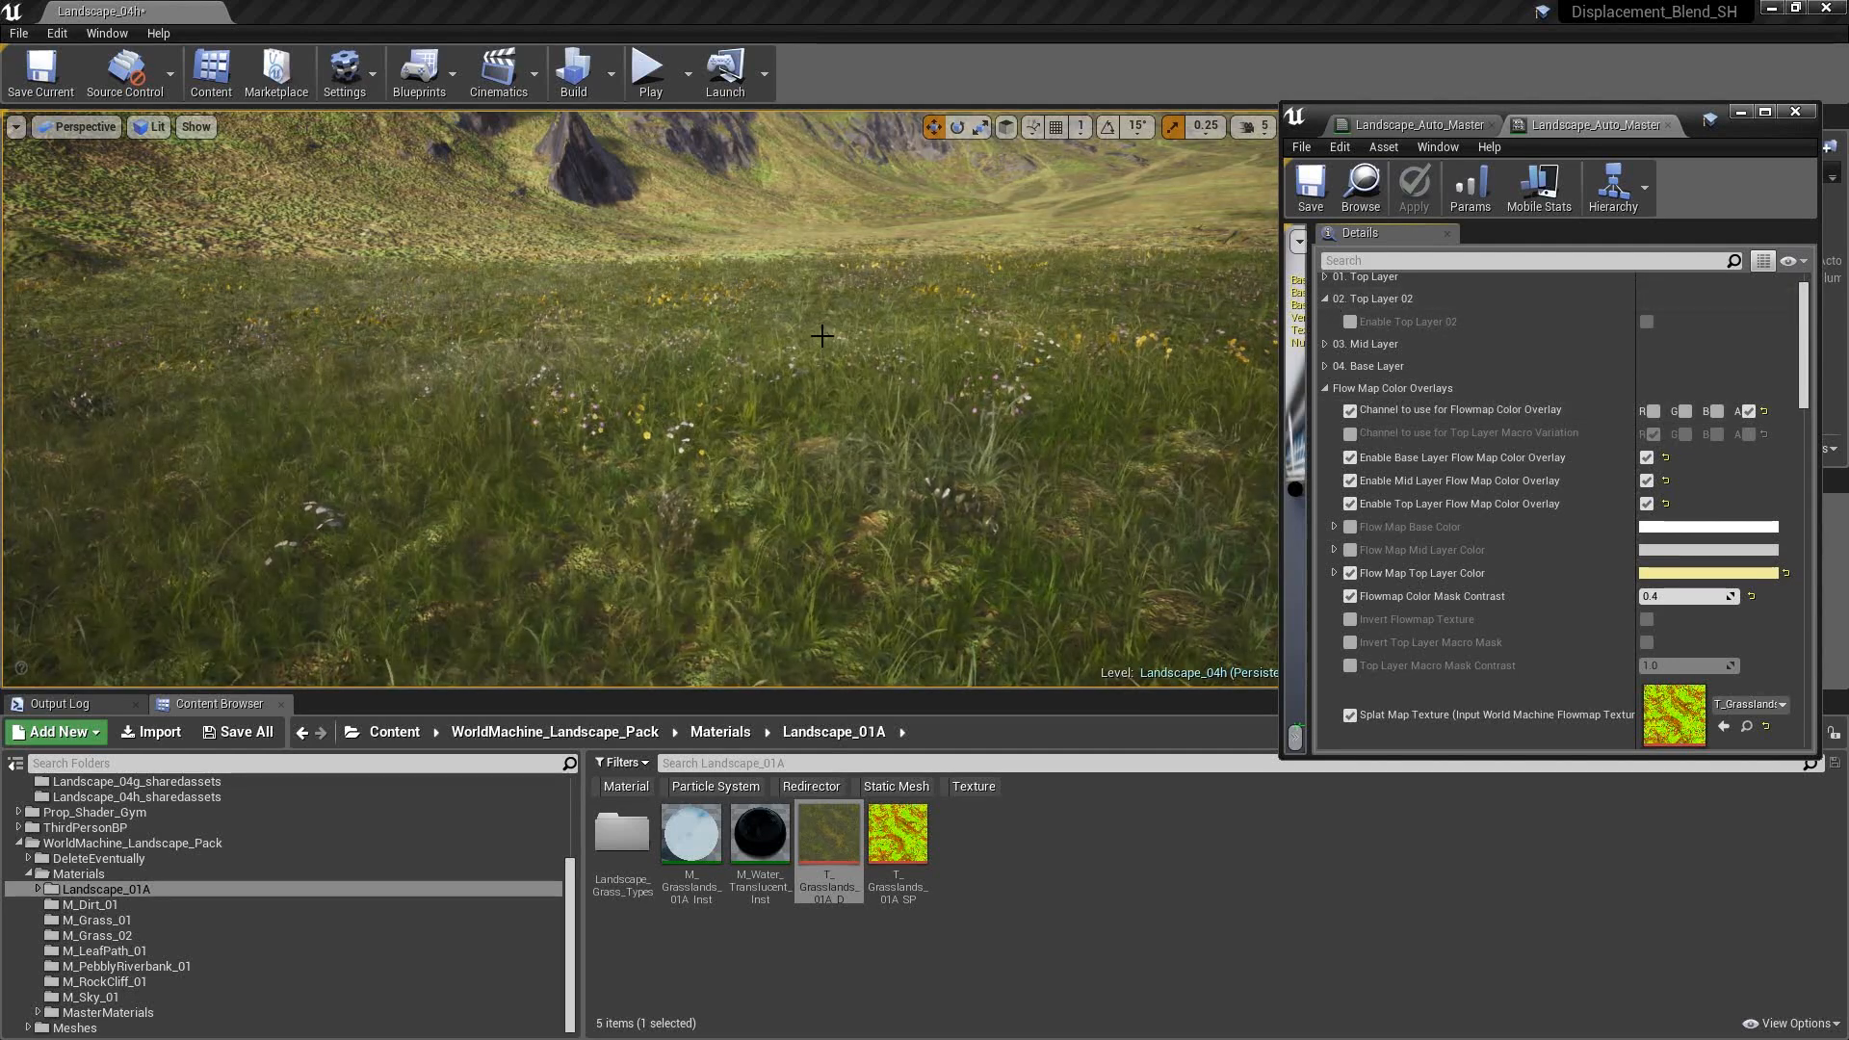
pyautogui.moveTo(815, 333)
pyautogui.mouseDown(button='right')
pyautogui.moveTo(804, 308)
pyautogui.moveTo(809, 389)
pyautogui.moveTo(819, 308)
pyautogui.mouseUp(button='right')
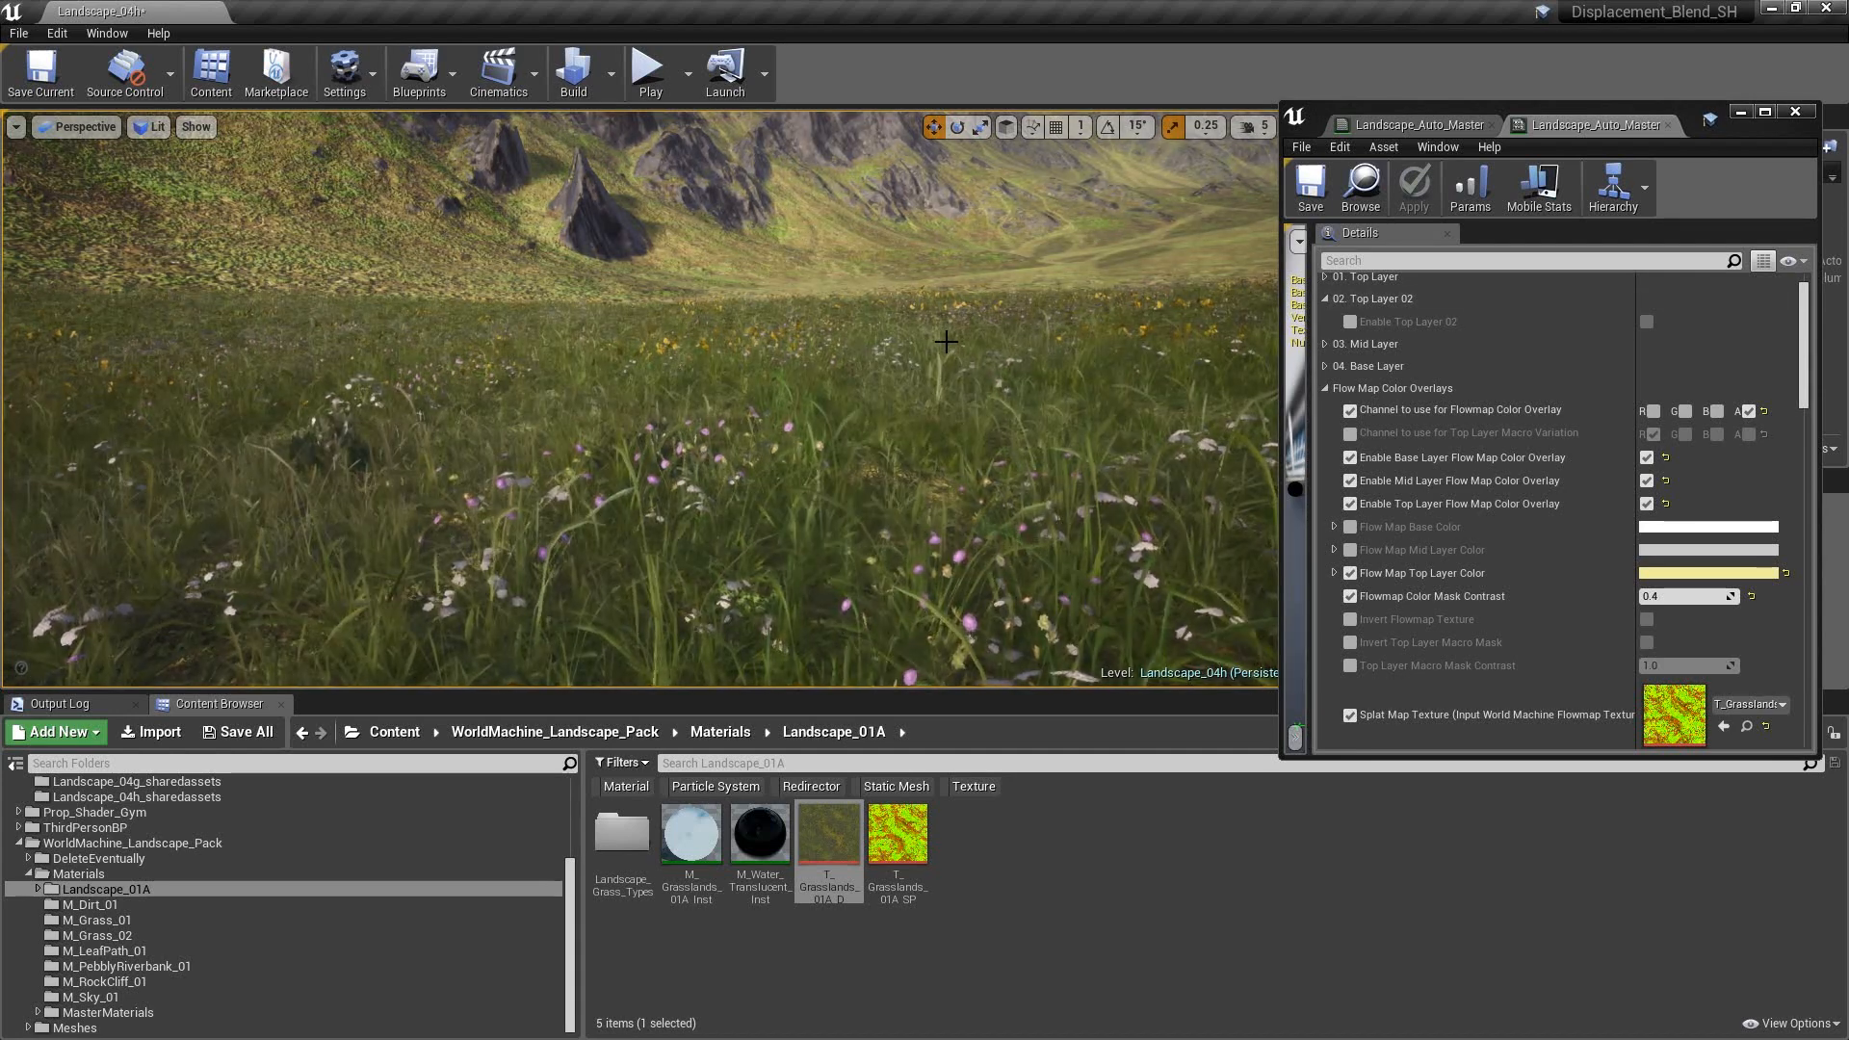
pyautogui.scroll(-2, 1586, 615)
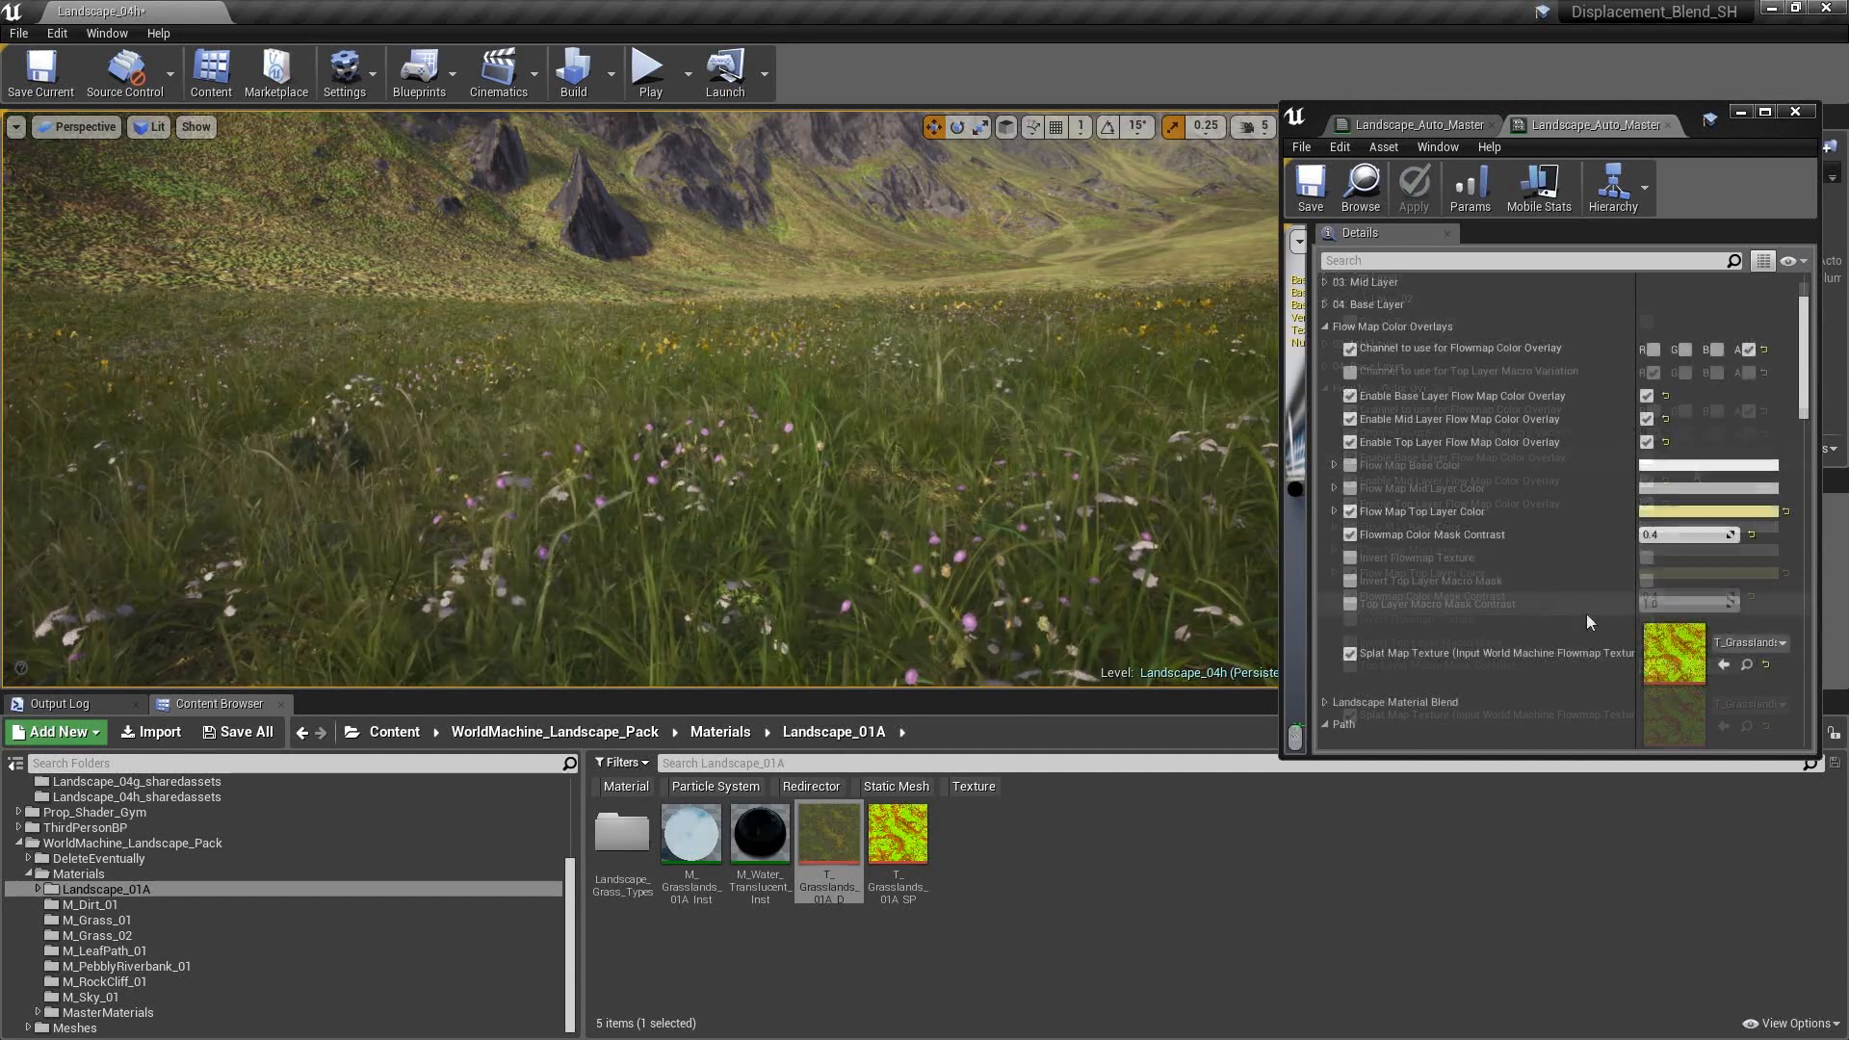
pyautogui.scroll(3, 1556, 541)
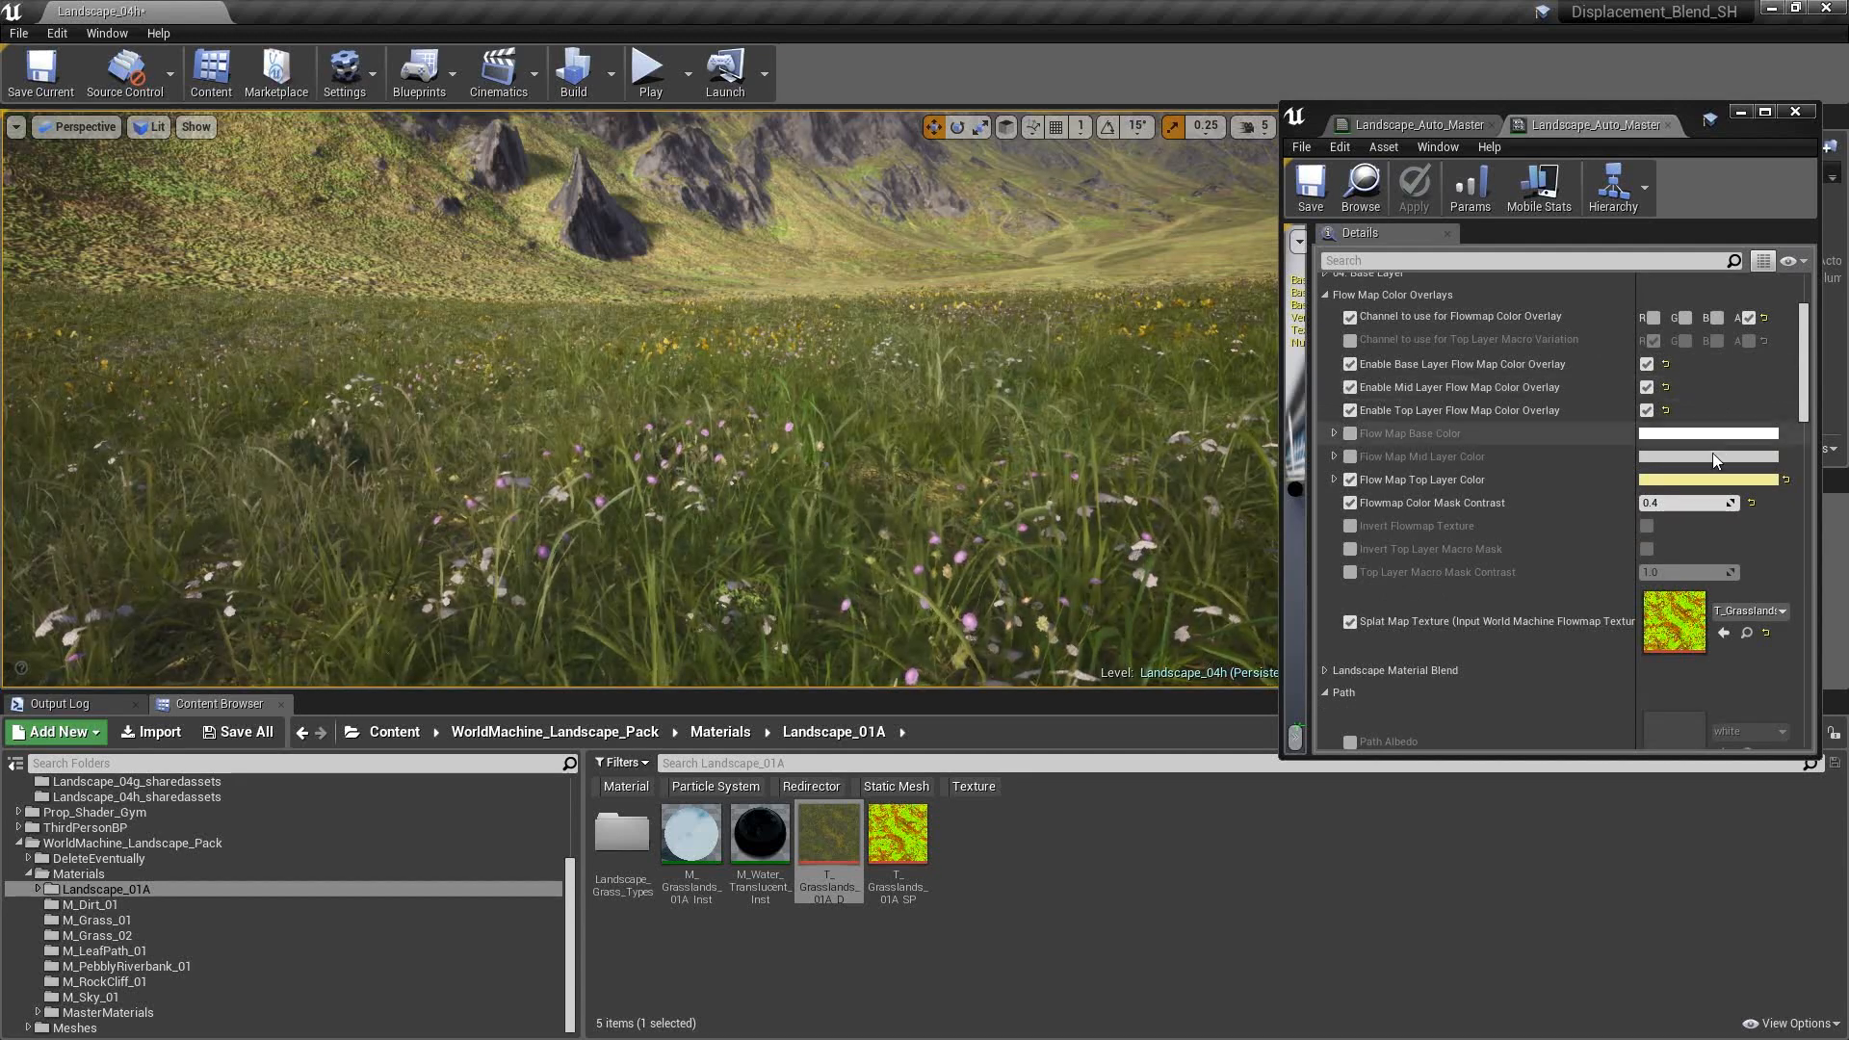
pyautogui.scroll(-3, 1712, 453)
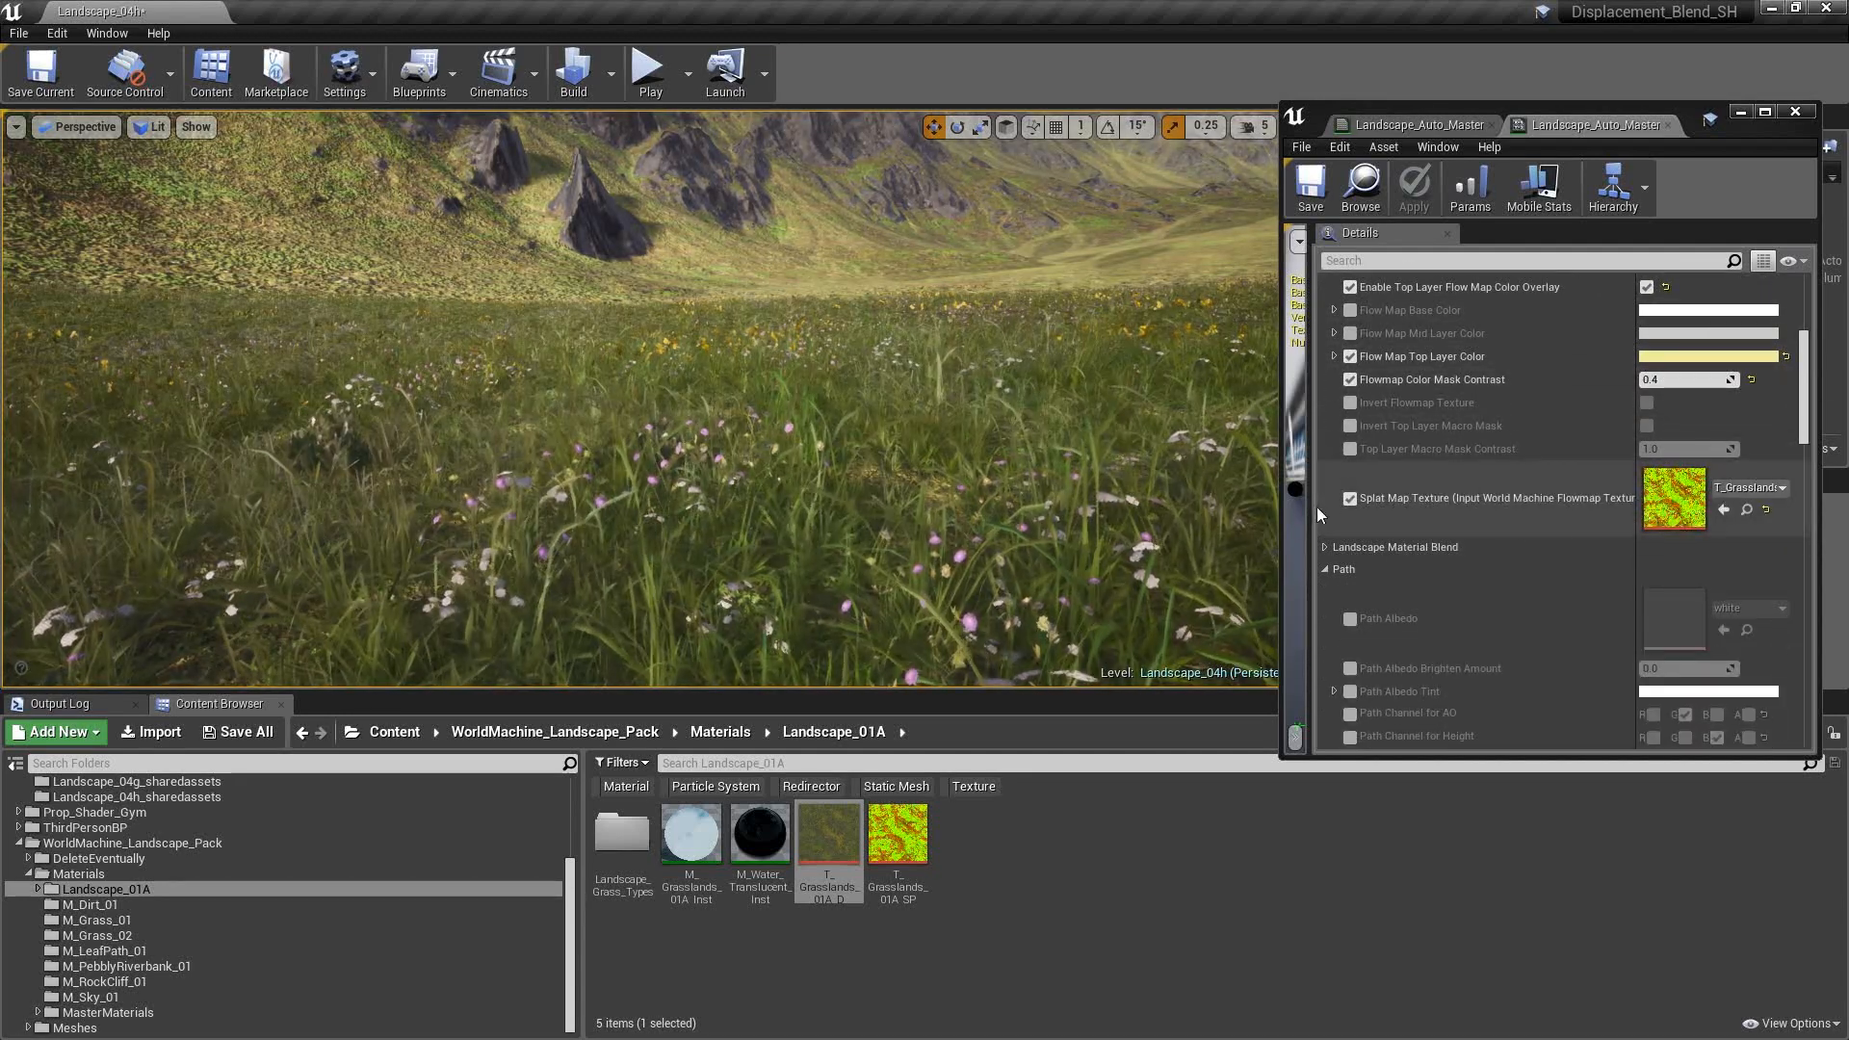
pyautogui.scroll(4, 1541, 491)
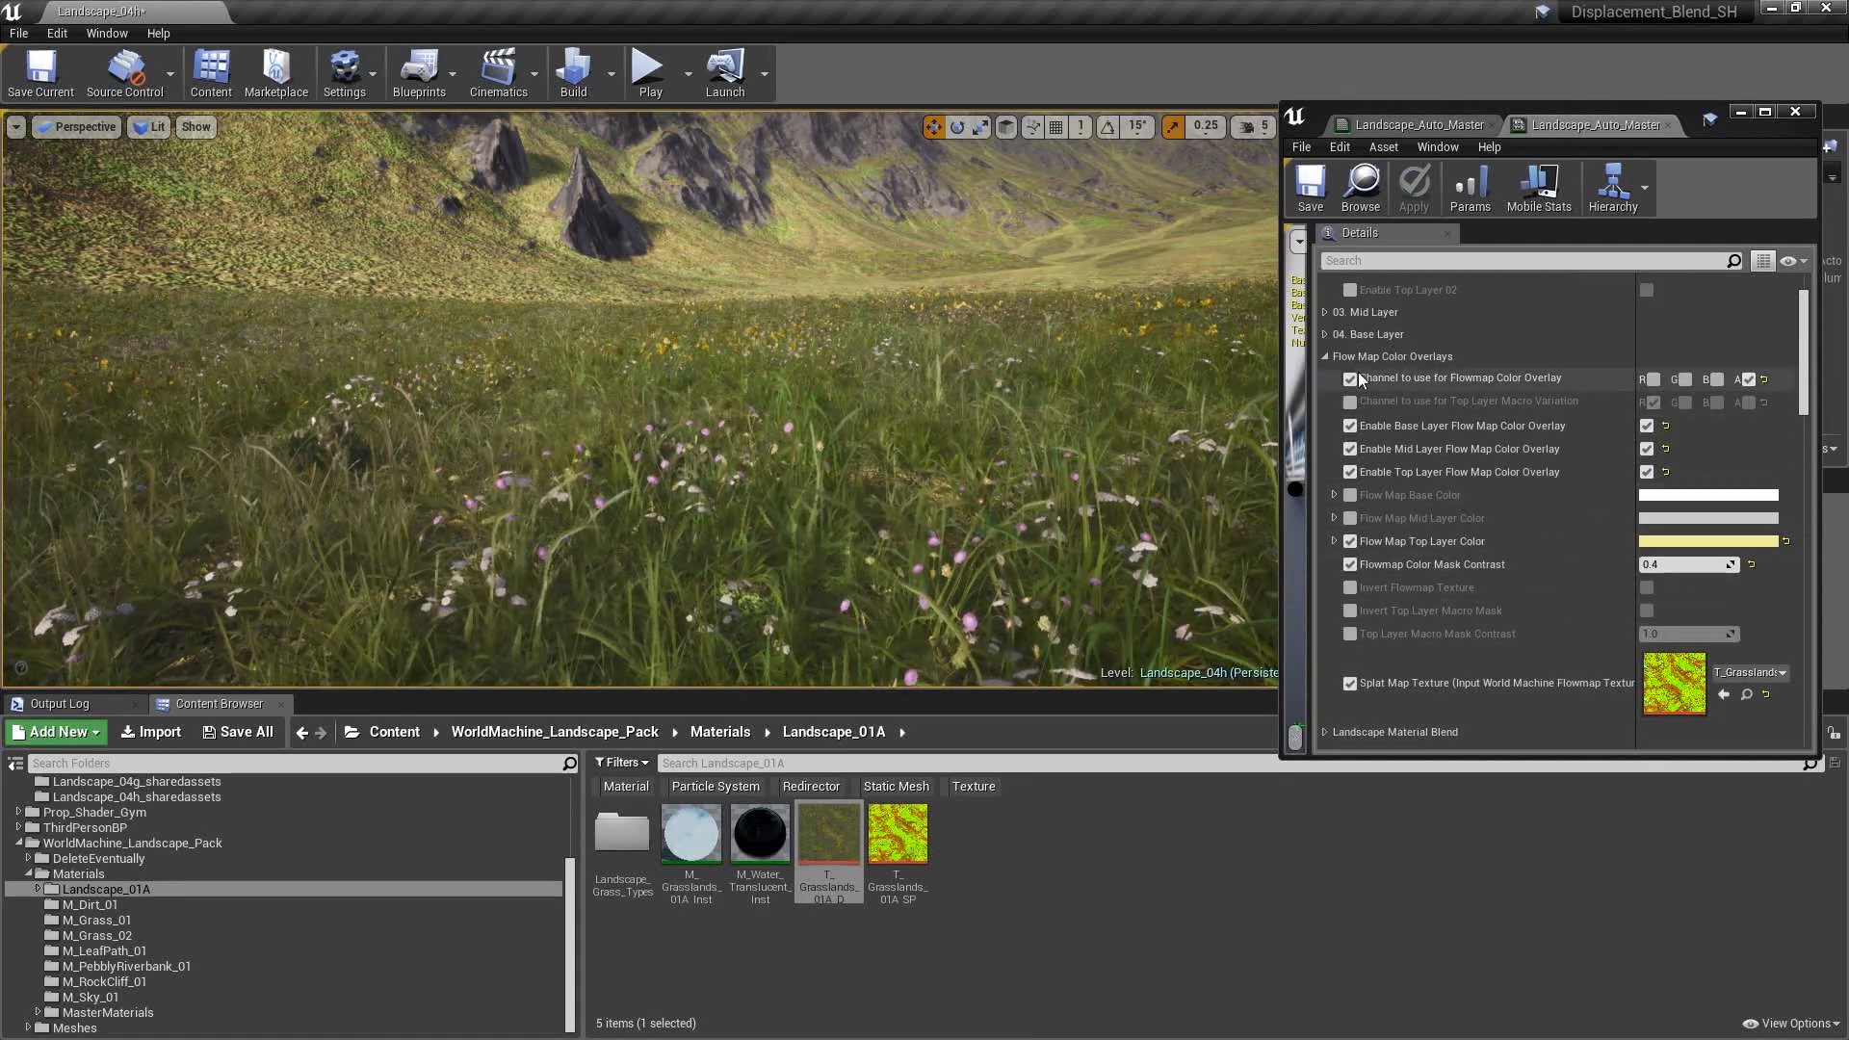
pyautogui.scroll(-2, 1579, 574)
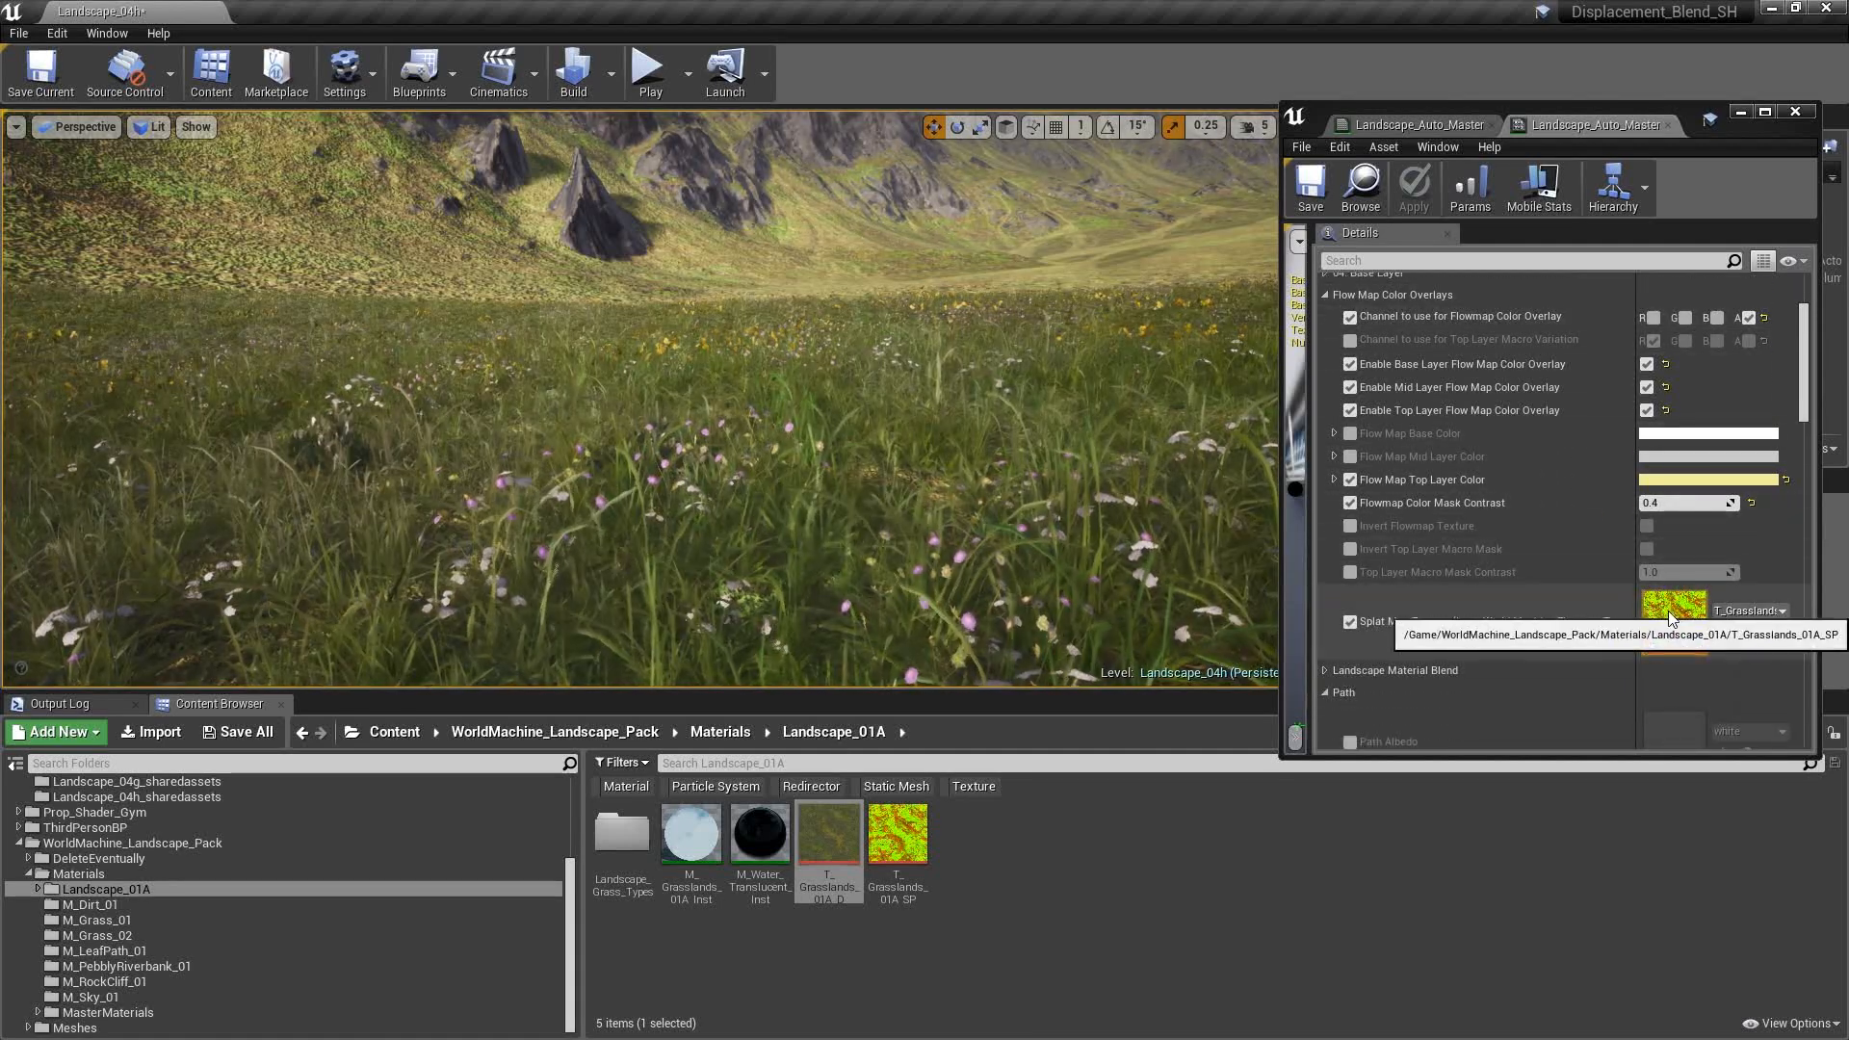
# - Open the T_Grasslands_01A_SP splat map texture in a maximized window and display only its red channel across the whole image
pyautogui.doubleClick(1660, 616)
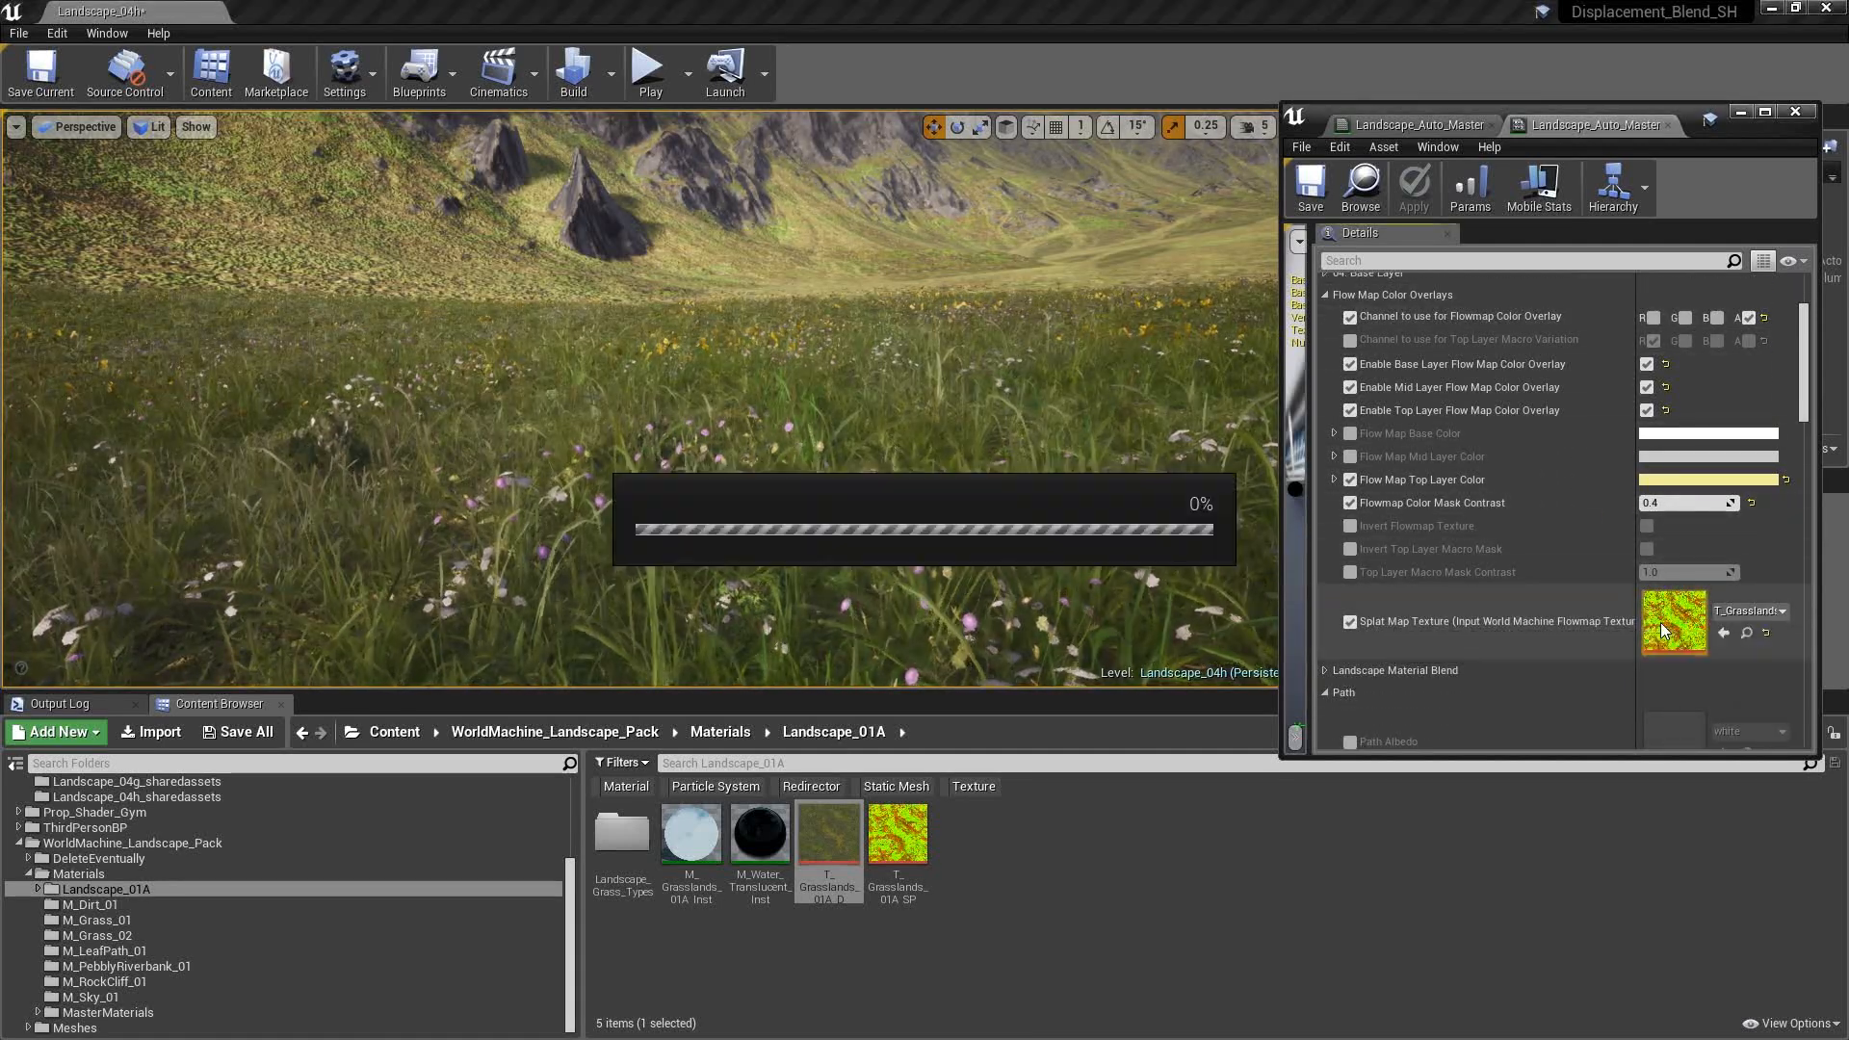
pyautogui.click(1766, 112)
pyautogui.click(32, 148)
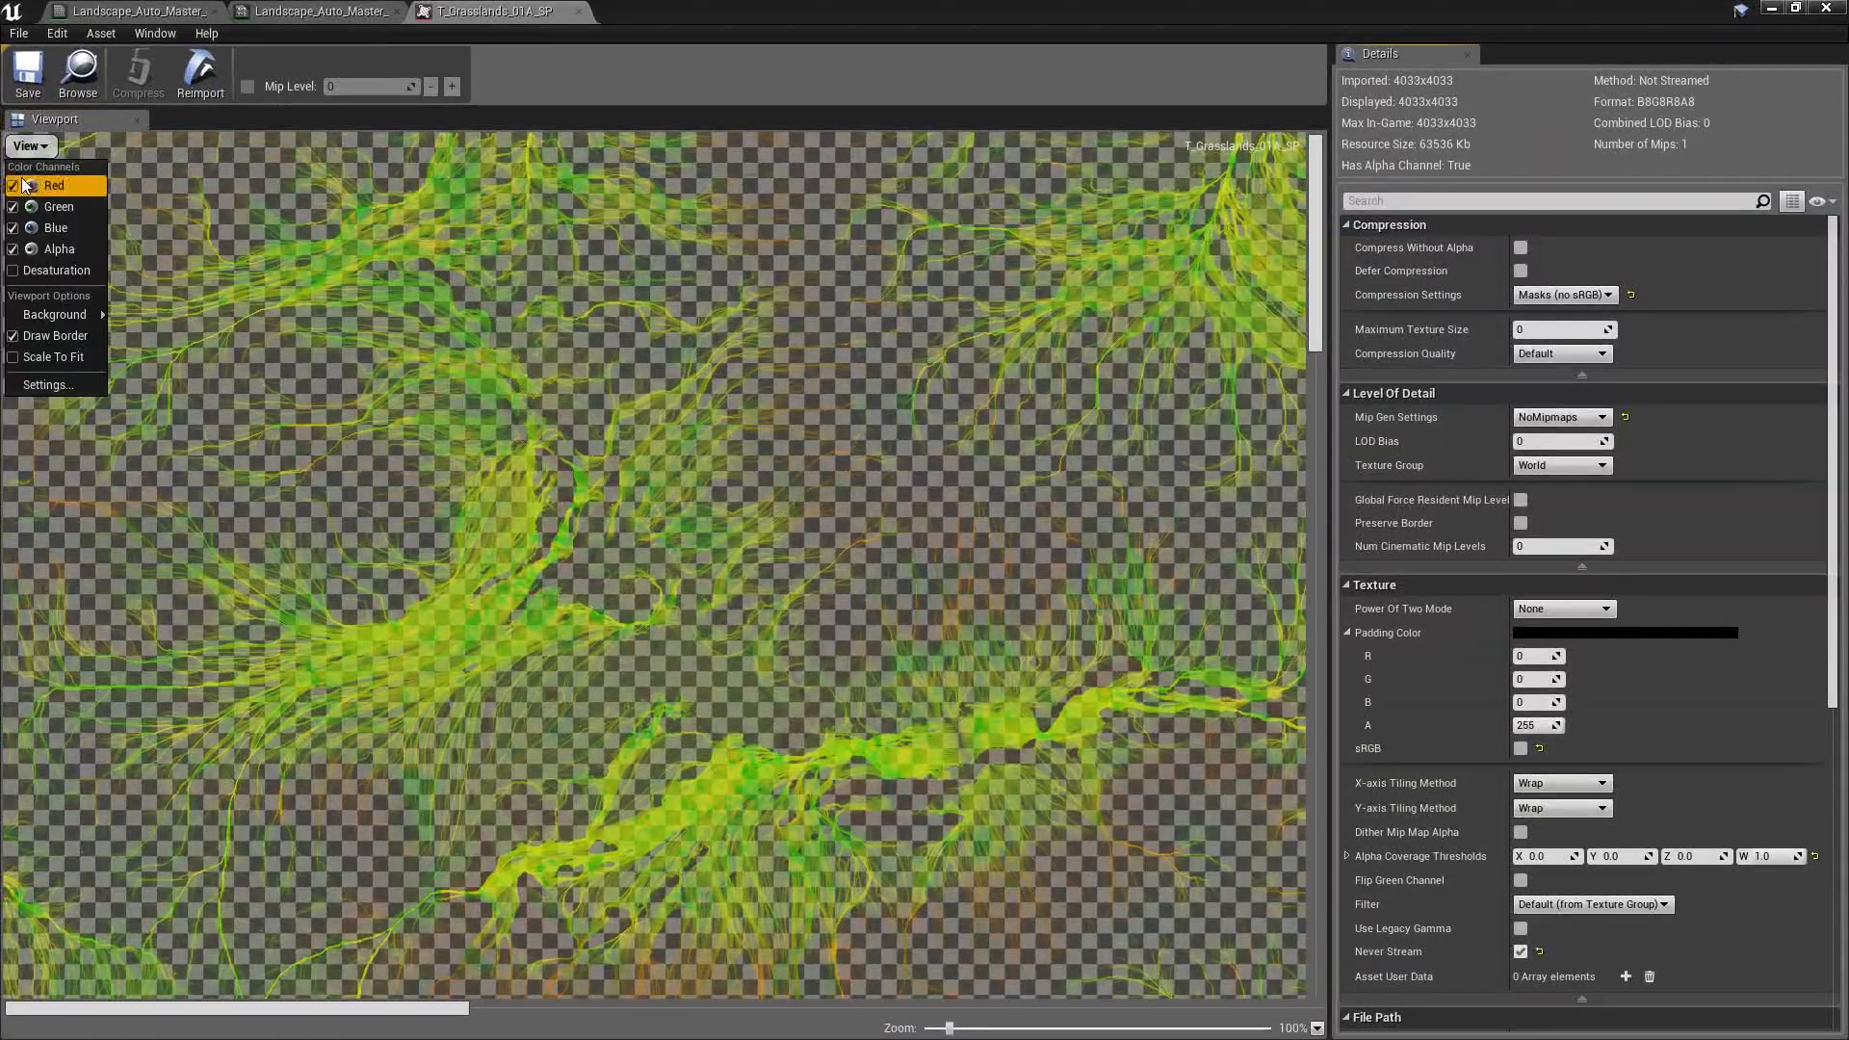
pyautogui.click(12, 206)
pyautogui.click(13, 231)
pyautogui.click(12, 248)
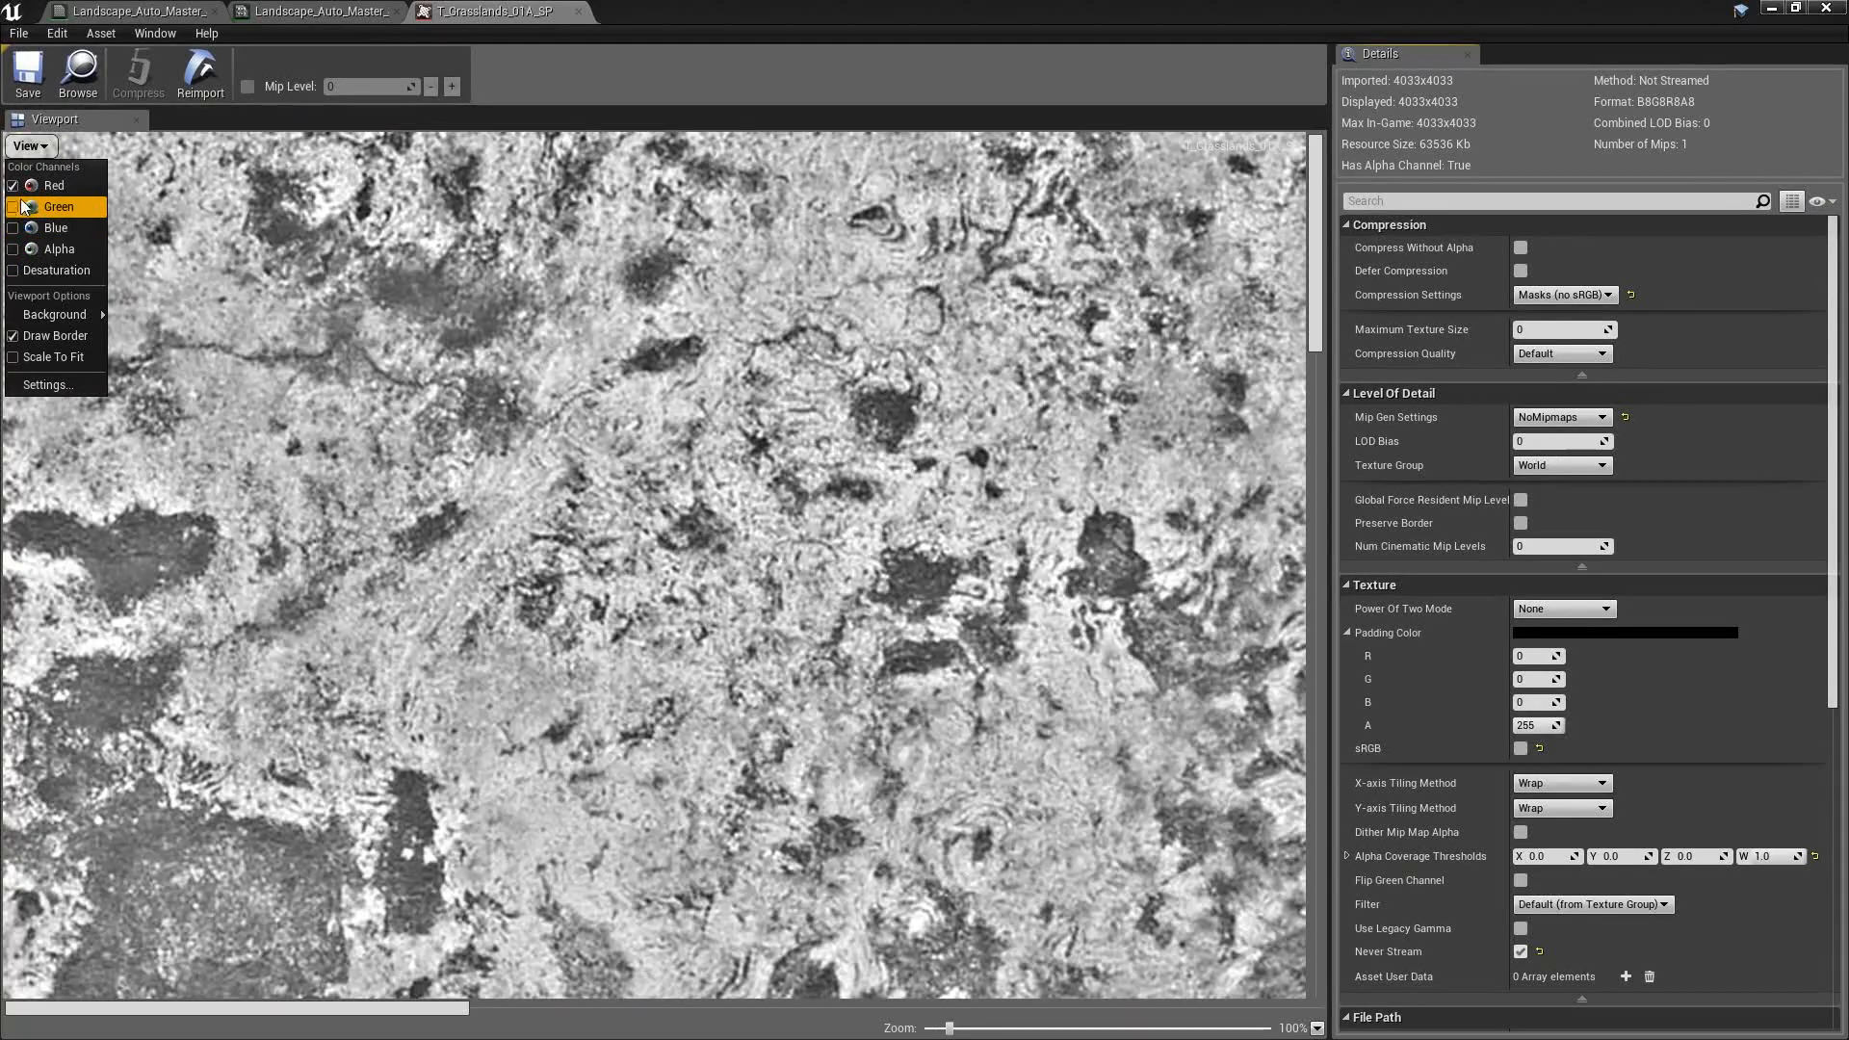
pyautogui.scroll(-5, 678, 380)
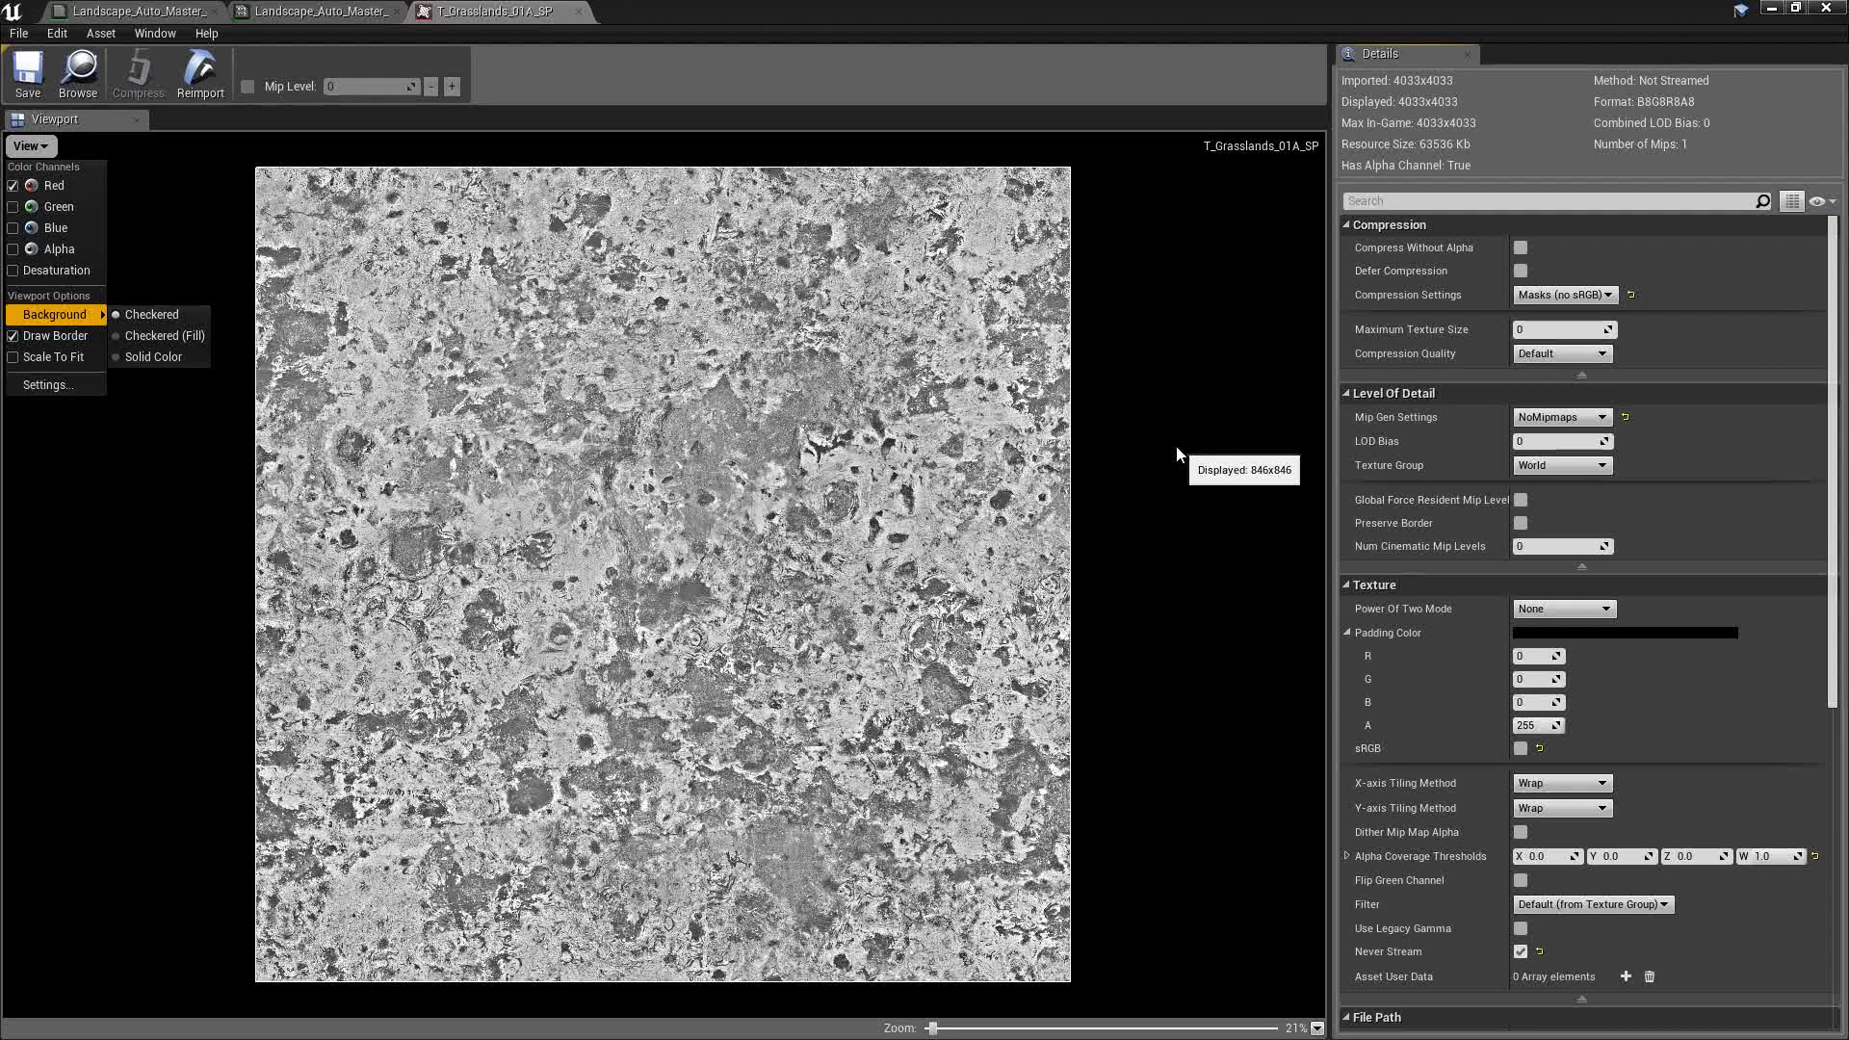
# - Restore the texture editor to a smaller window and inspect the meadow's grass and ground variation in the level
pyautogui.moveTo(1240, 9); pyautogui.dragTo(1636, 111)
pyautogui.moveTo(828, 385); pyautogui.dragTo(828, 548, button='right')
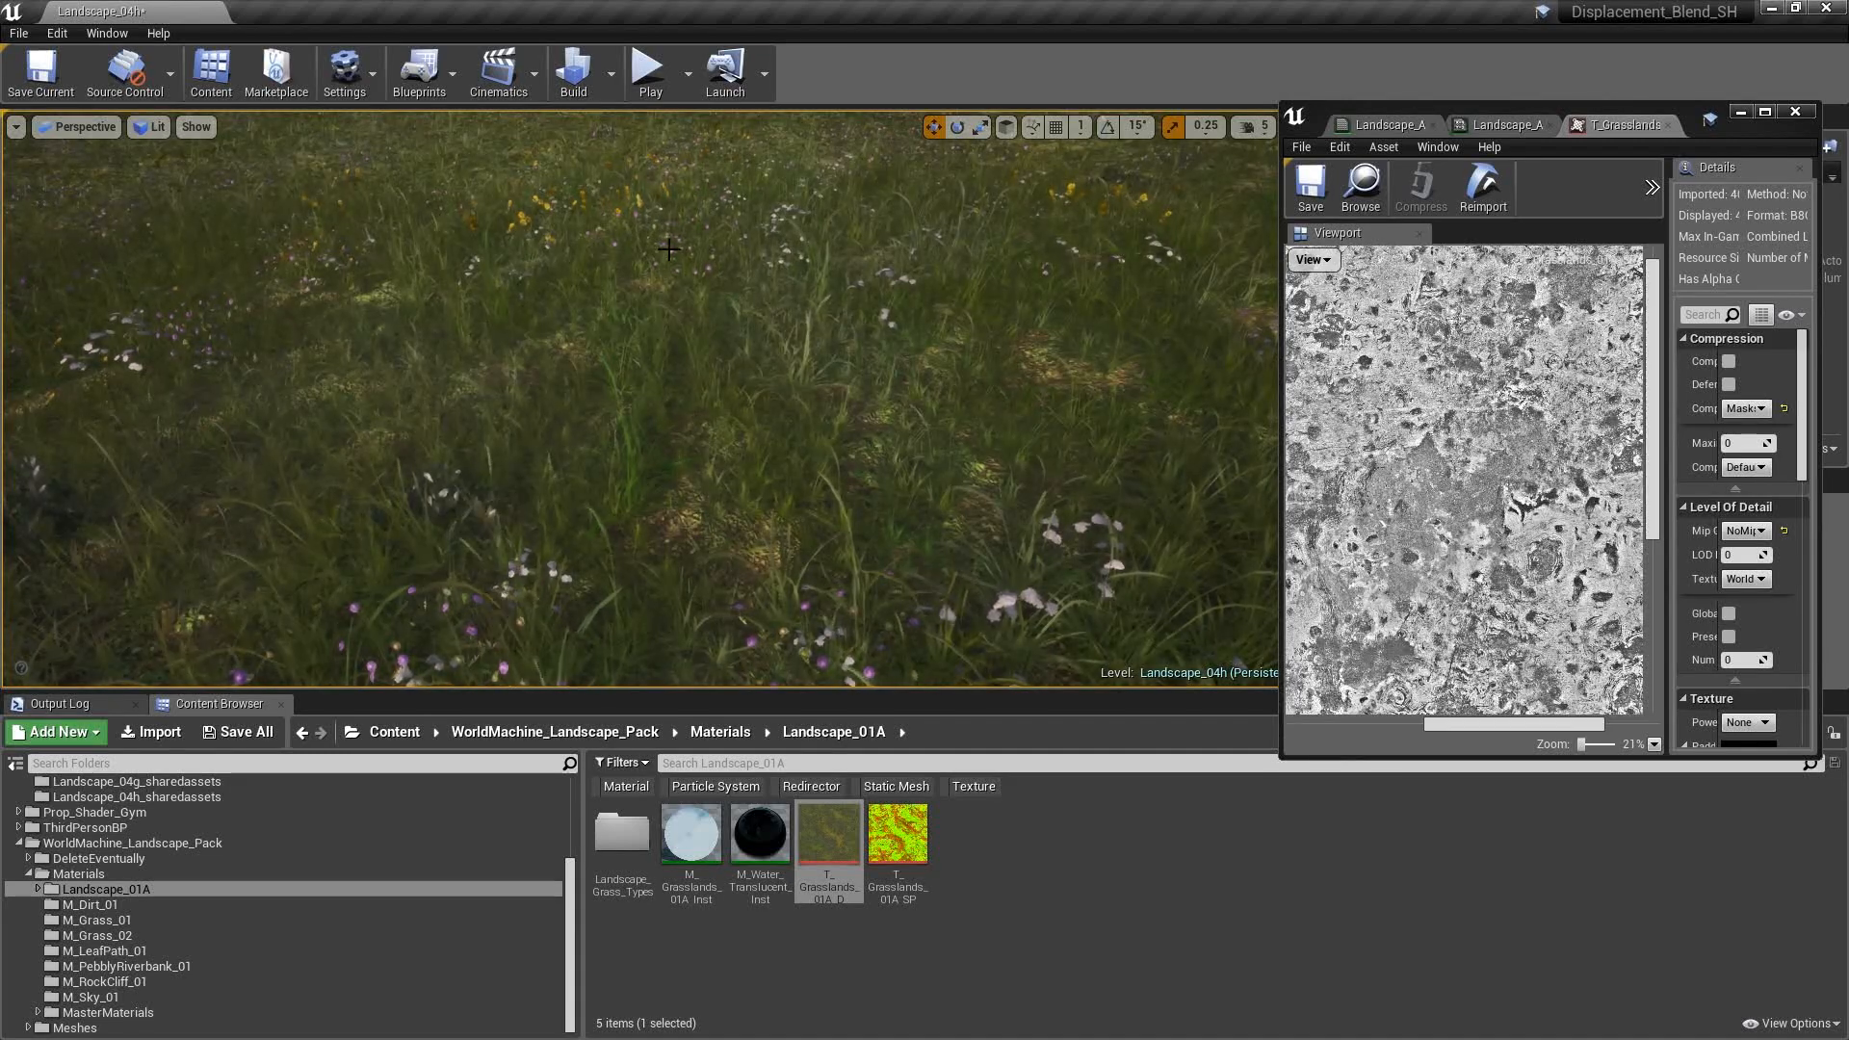
pyautogui.press('s')
pyautogui.moveTo(828, 481)
pyautogui.mouseDown(button='right')
pyautogui.moveTo(828, 529)
pyautogui.moveTo(828, 467)
pyautogui.moveTo(799, 464)
pyautogui.moveTo(799, 482)
pyautogui.mouseUp(button='right')
pyautogui.press('w')
pyautogui.press('w')
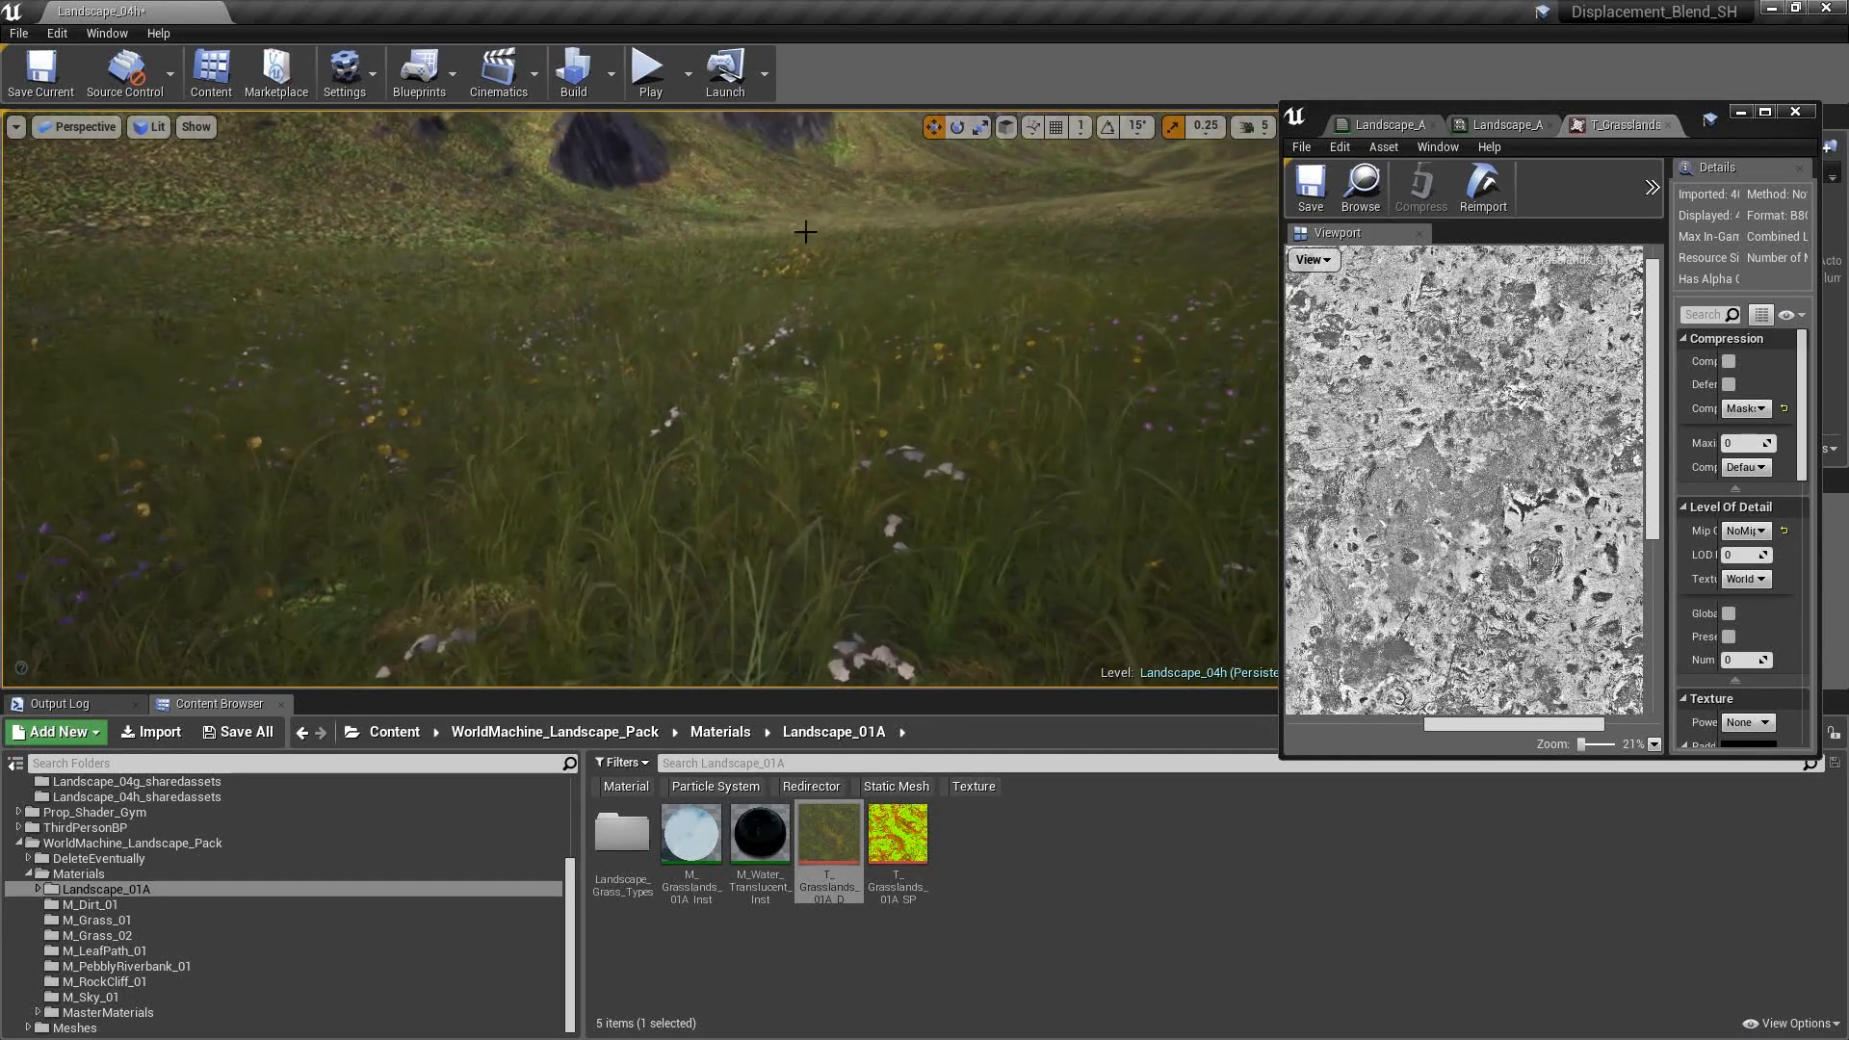
# - Override and turn on Enable Top Layer 02 in the landscape material instance, and review the parameters it adds
pyautogui.click(1500, 125)
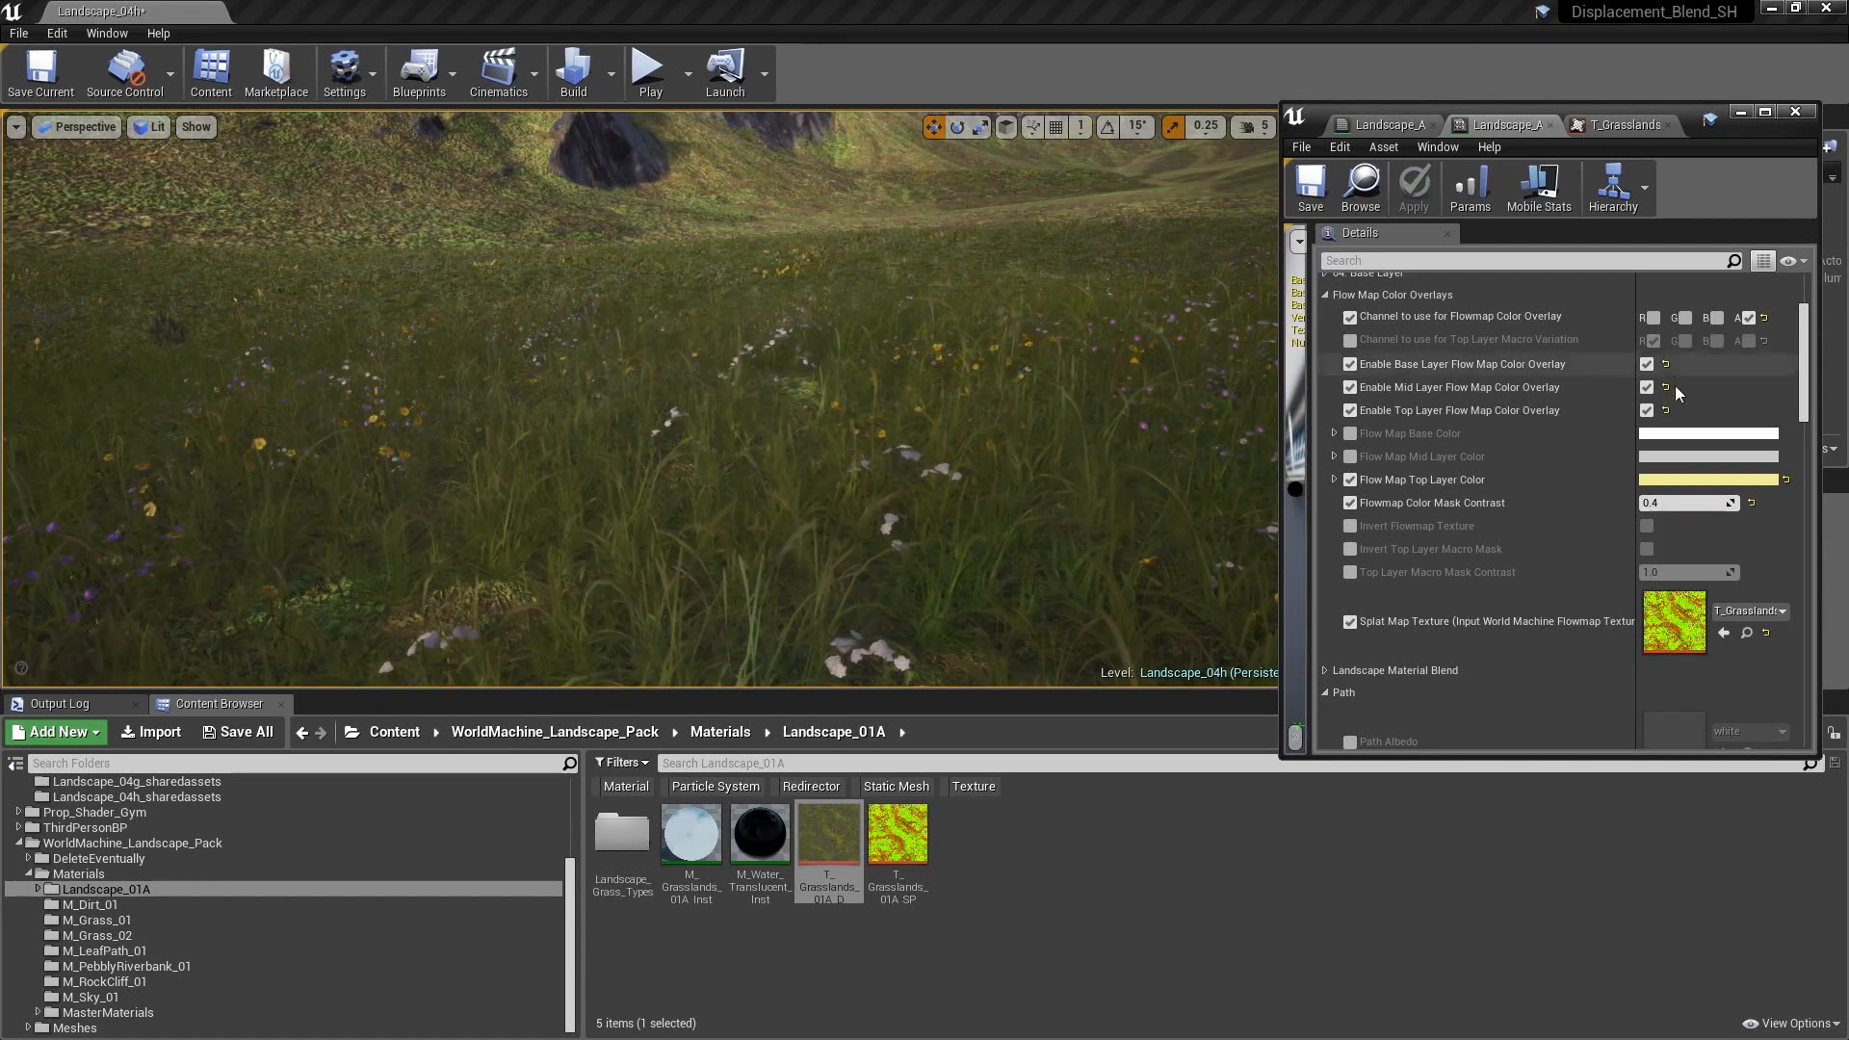
pyautogui.scroll(3, 1671, 389)
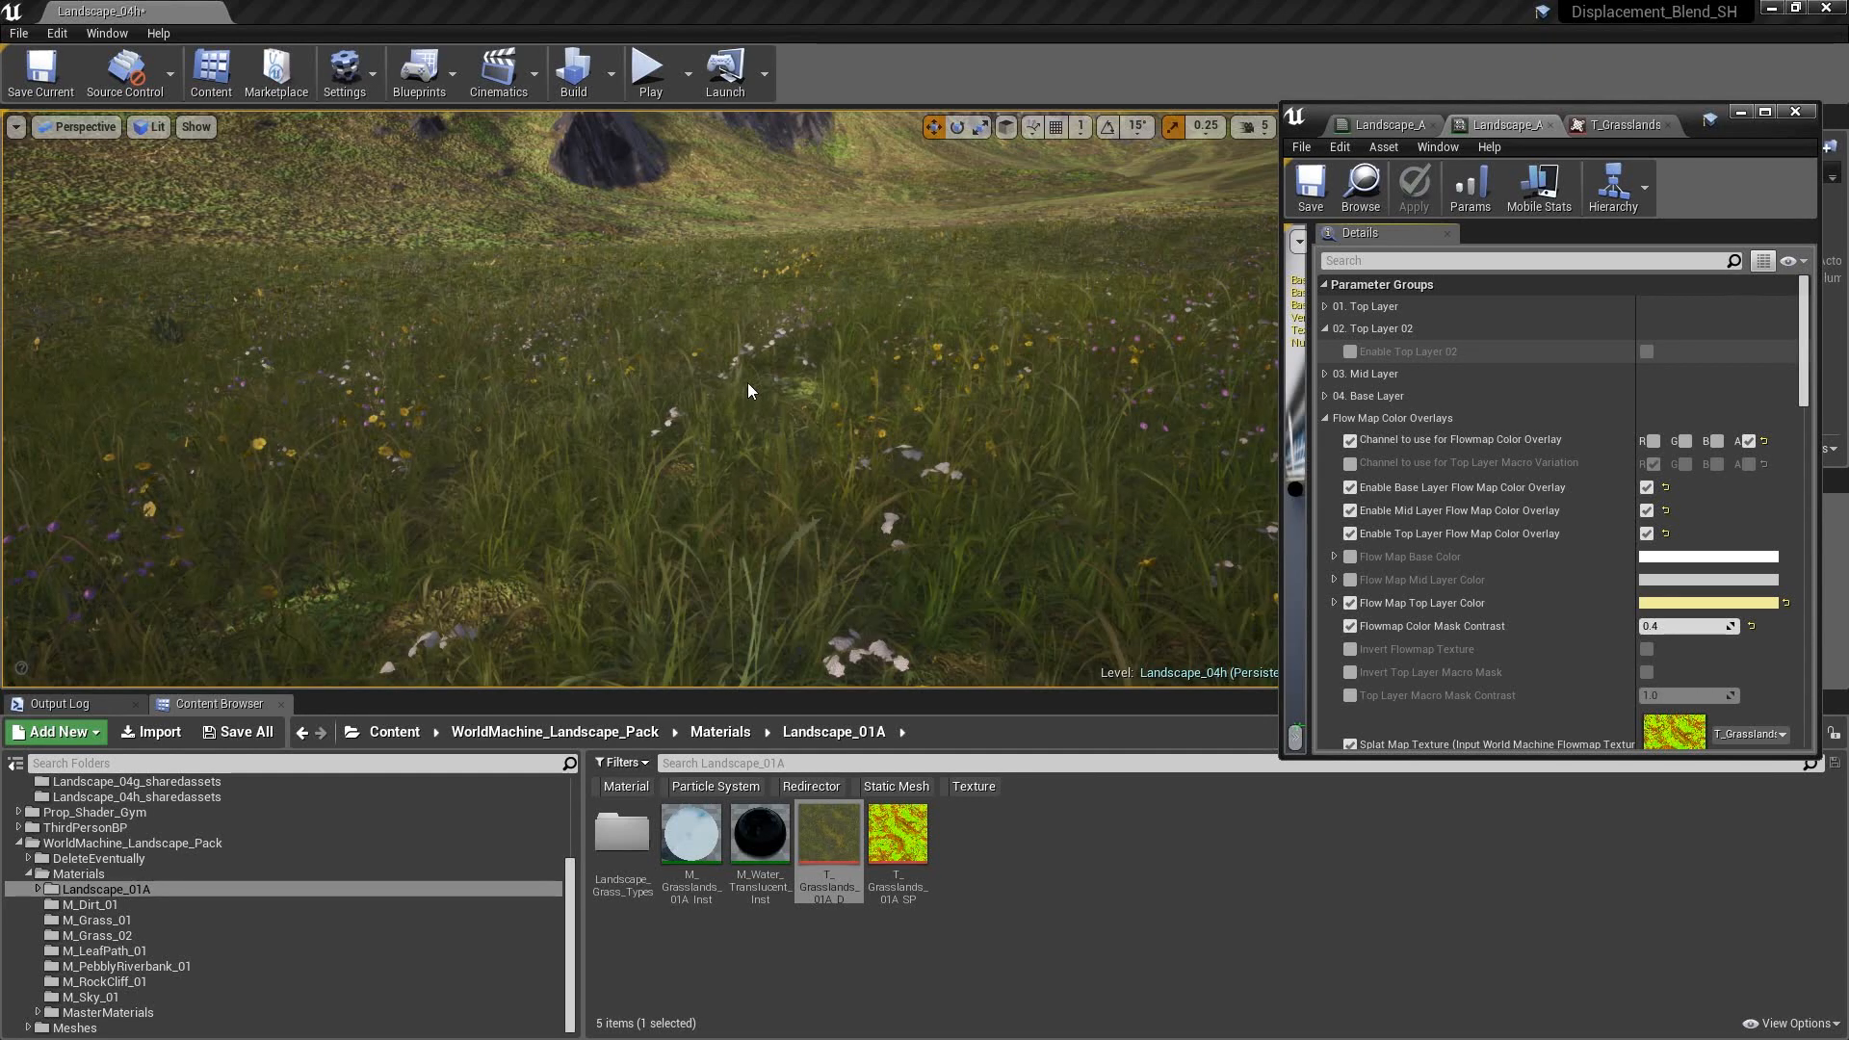
pyautogui.click(1350, 351)
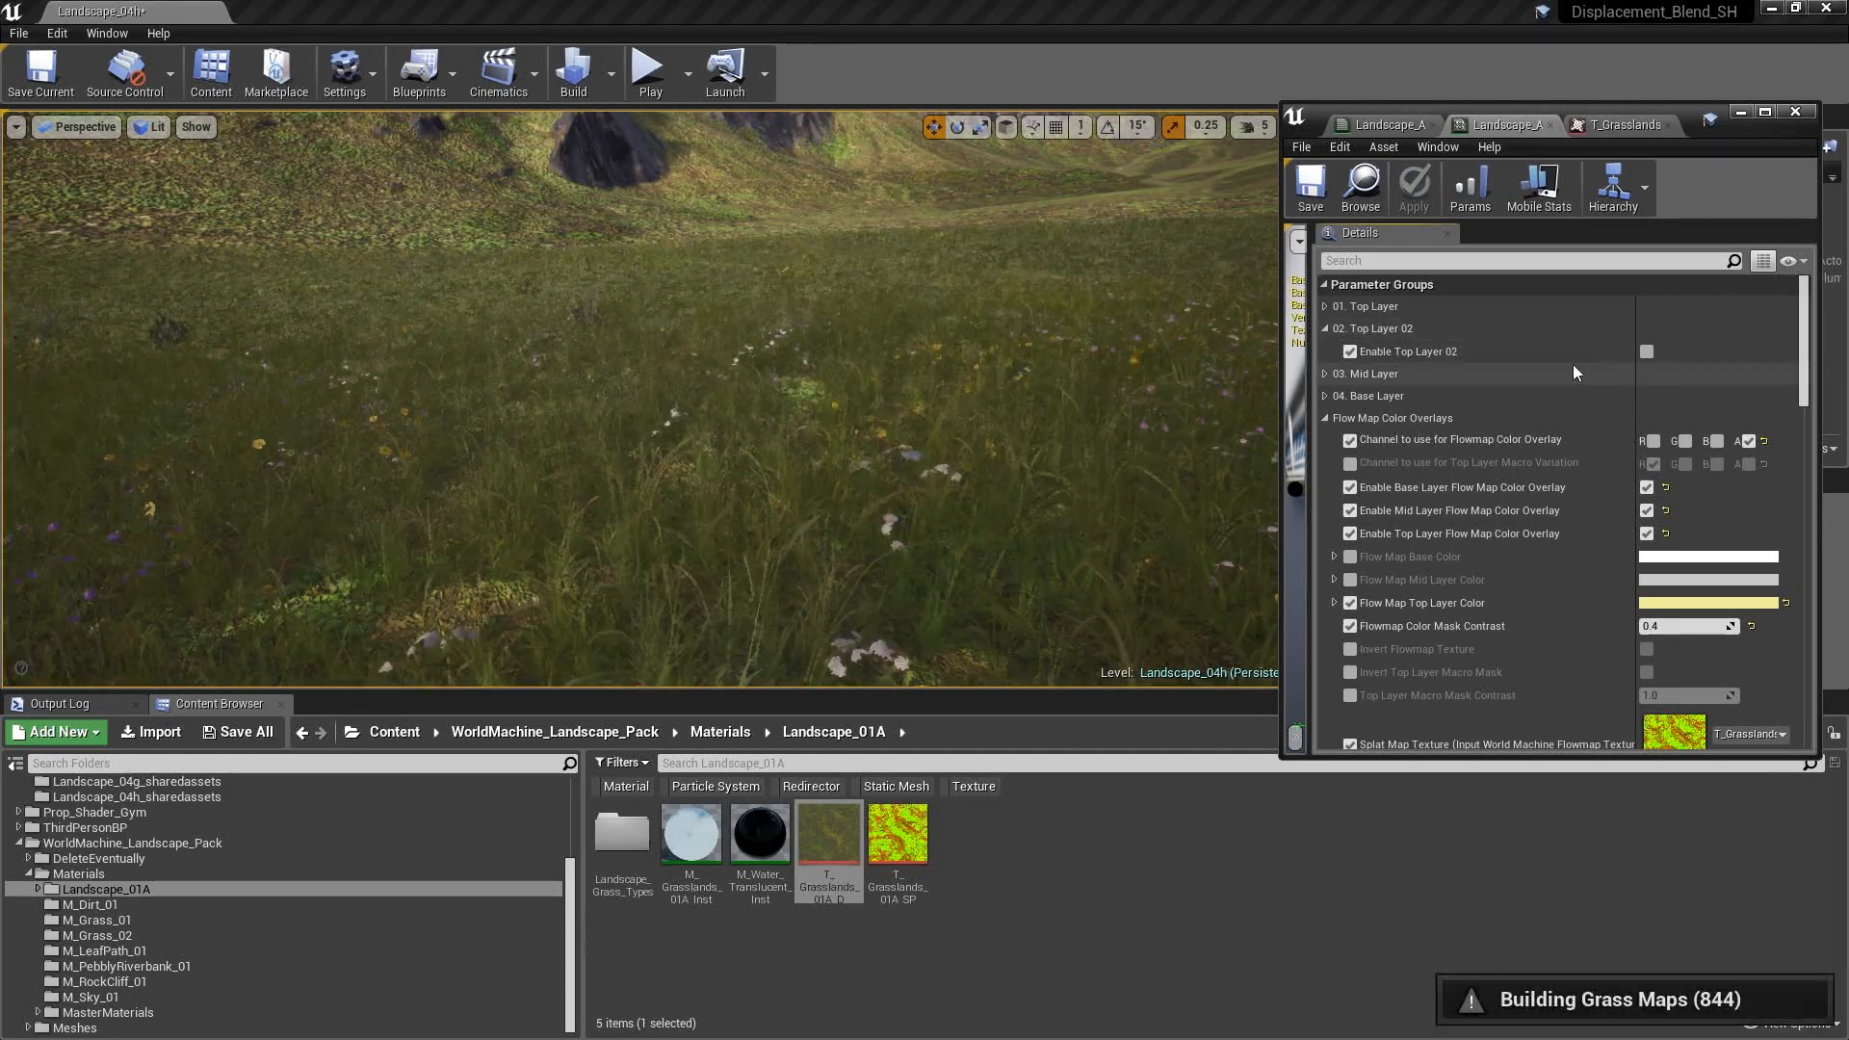
pyautogui.click(1647, 351)
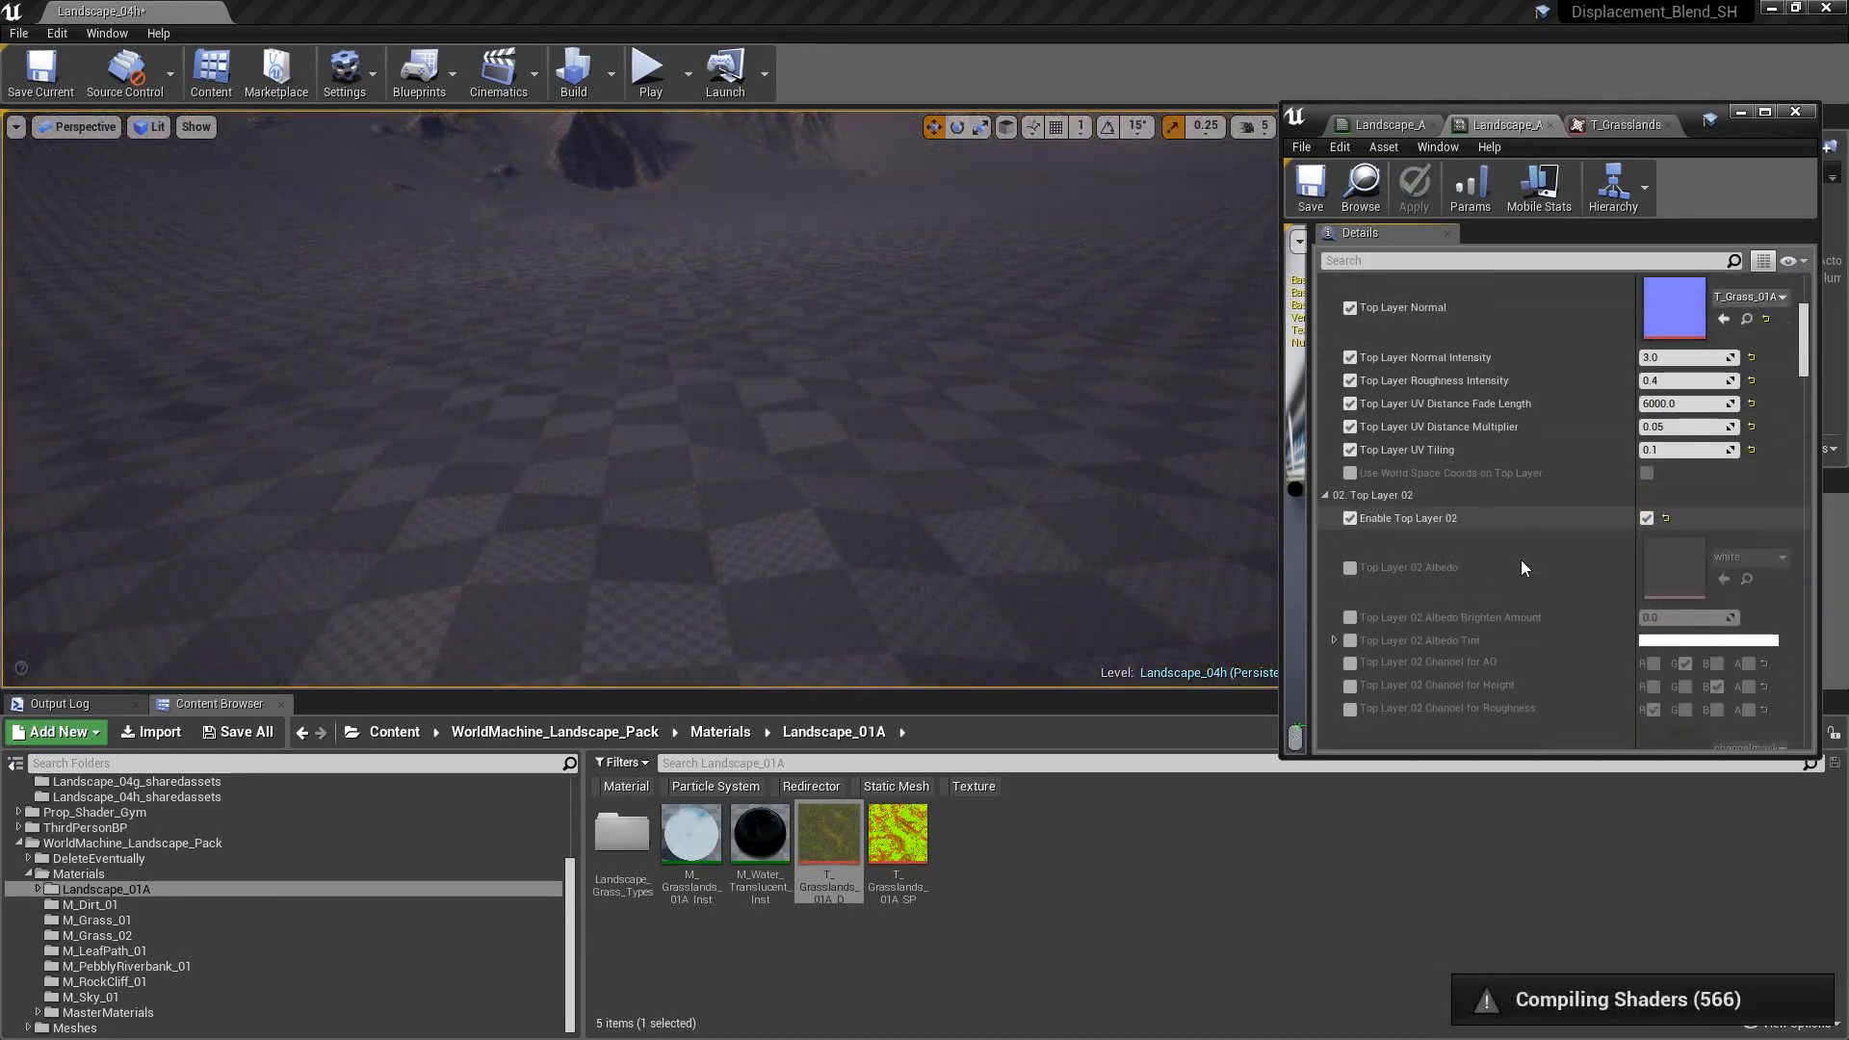
pyautogui.scroll(-4, 1606, 444)
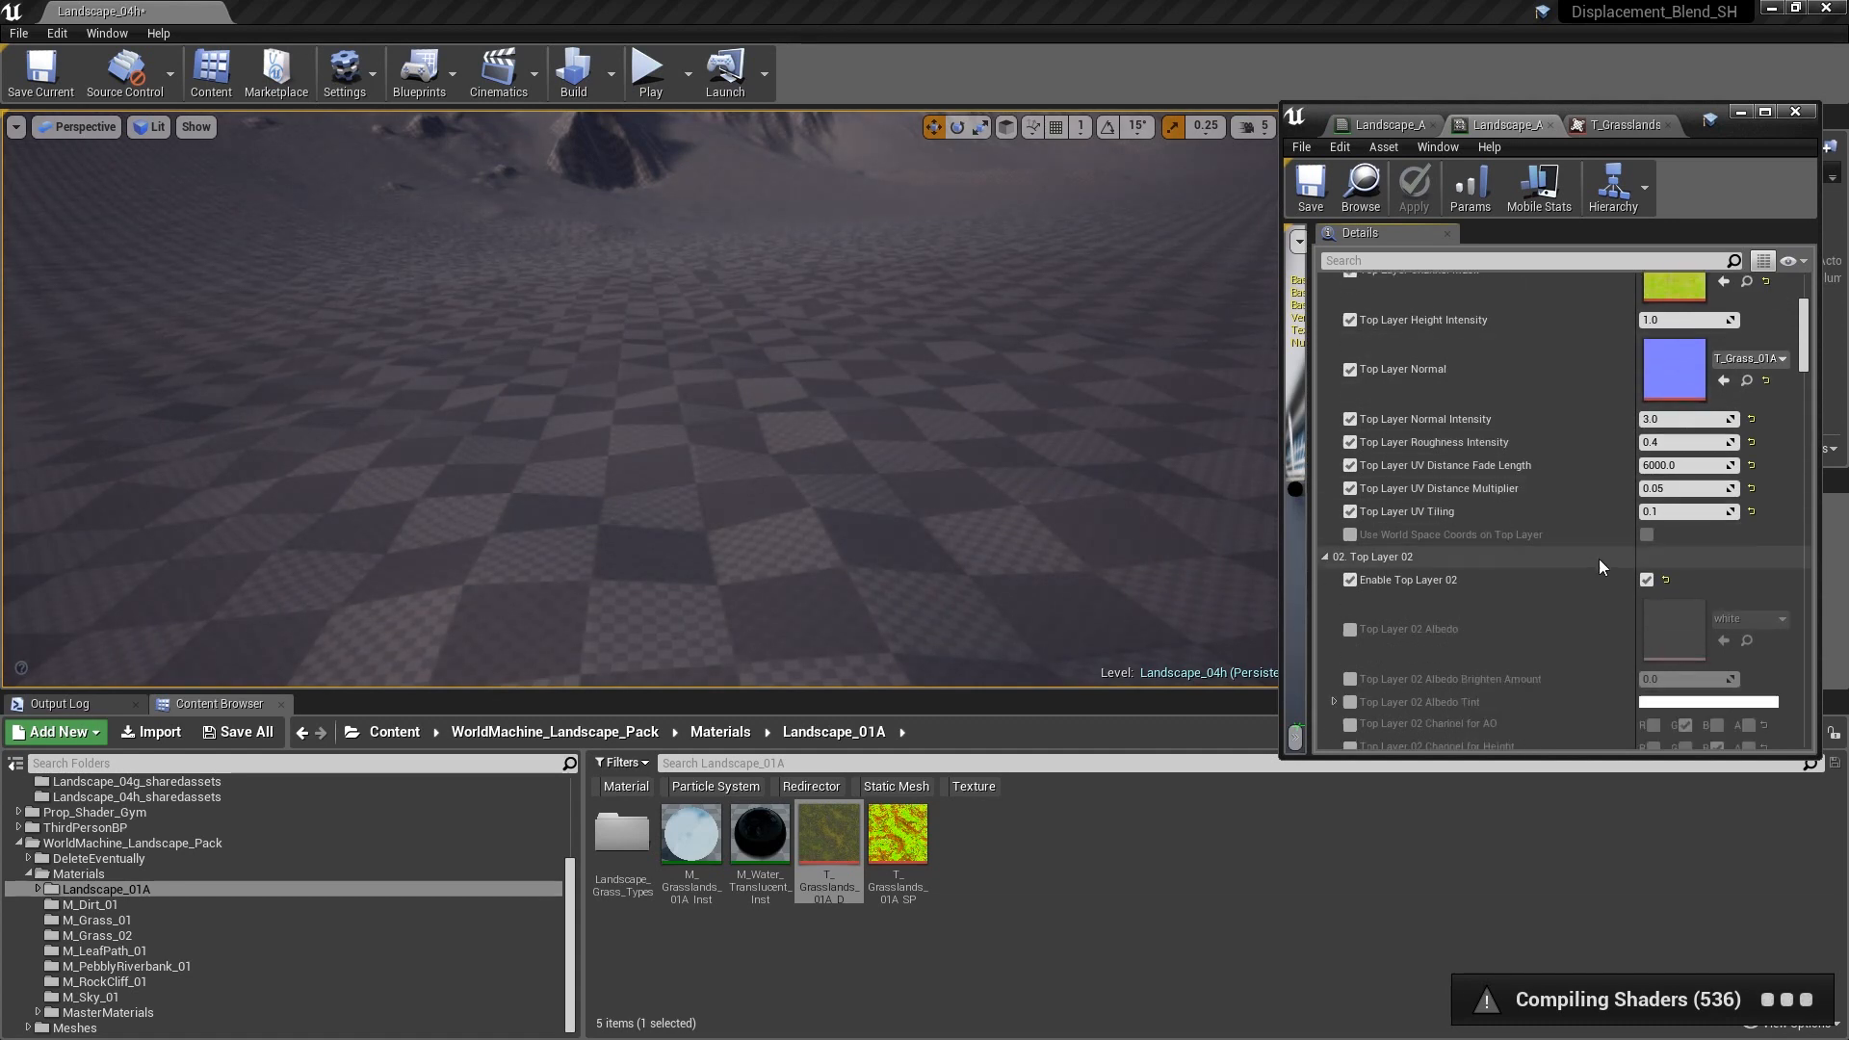
pyautogui.scroll(-1, 1521, 516)
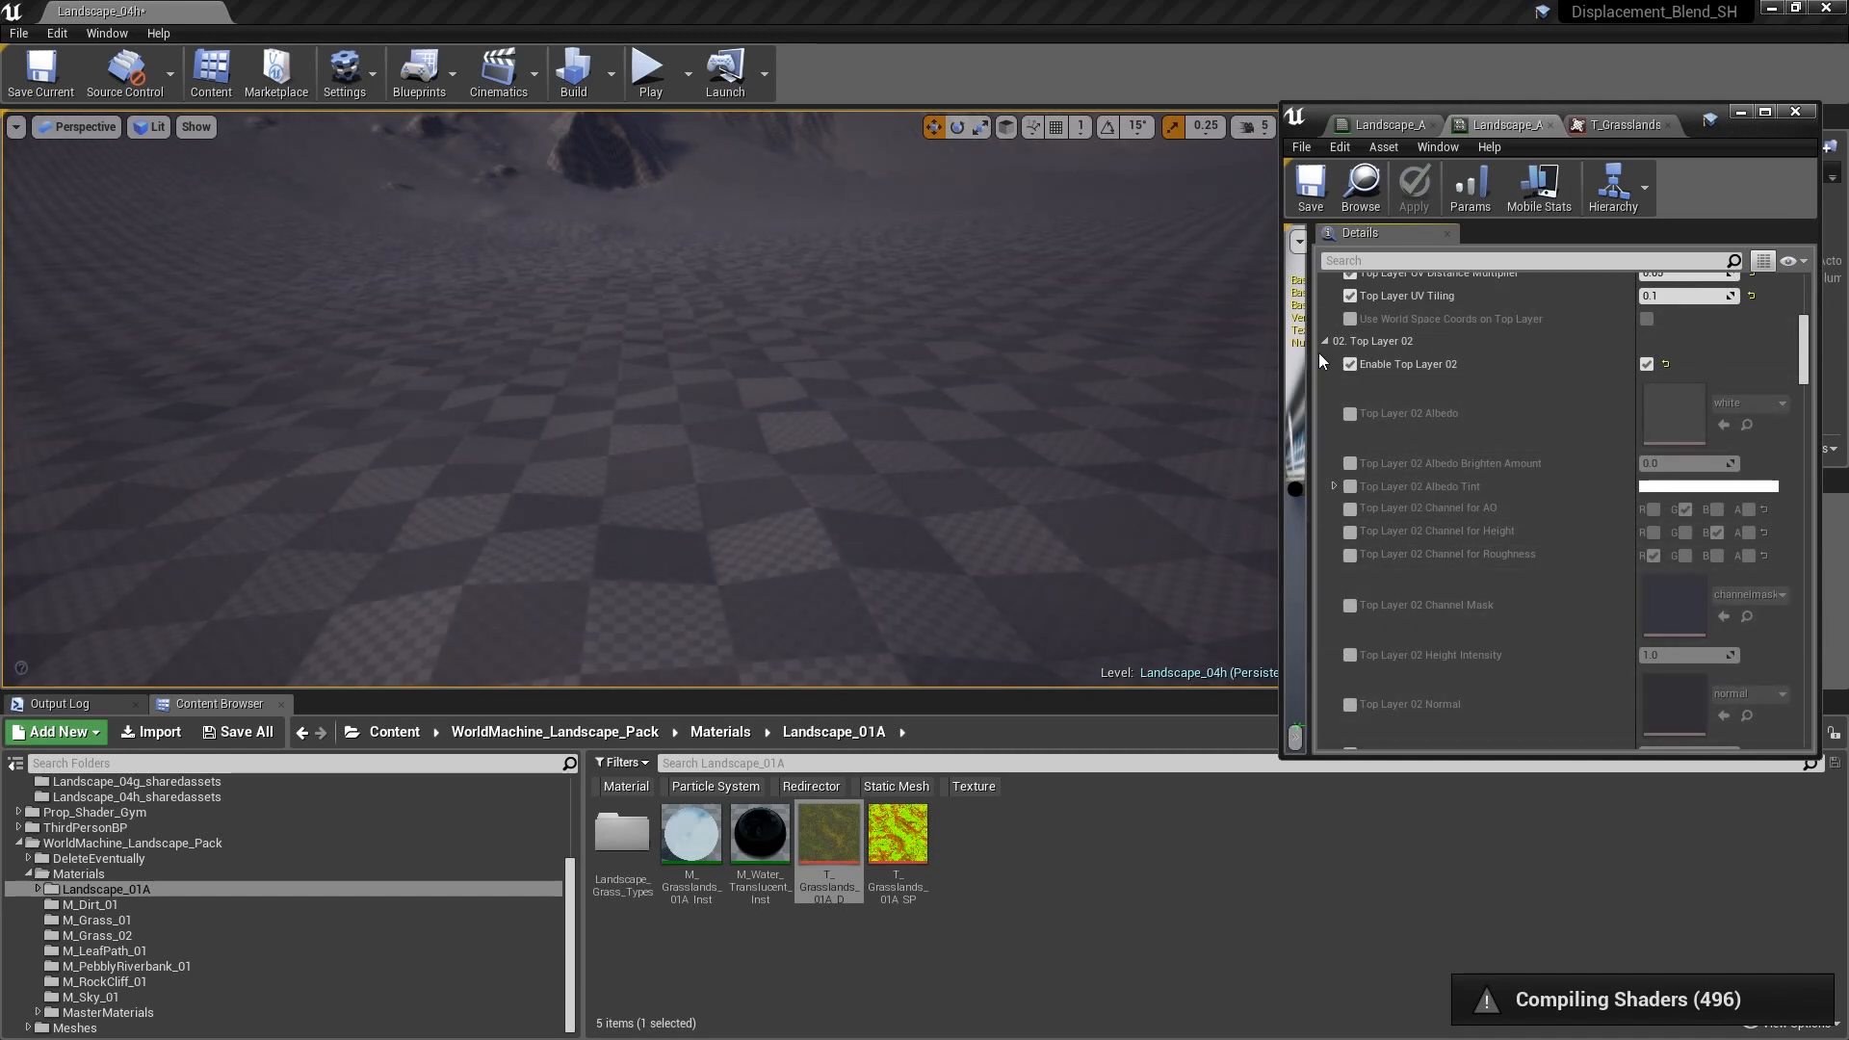
pyautogui.scroll(-1, 1615, 444)
pyautogui.scroll(-2, 1612, 443)
pyautogui.scroll(1, 1576, 373)
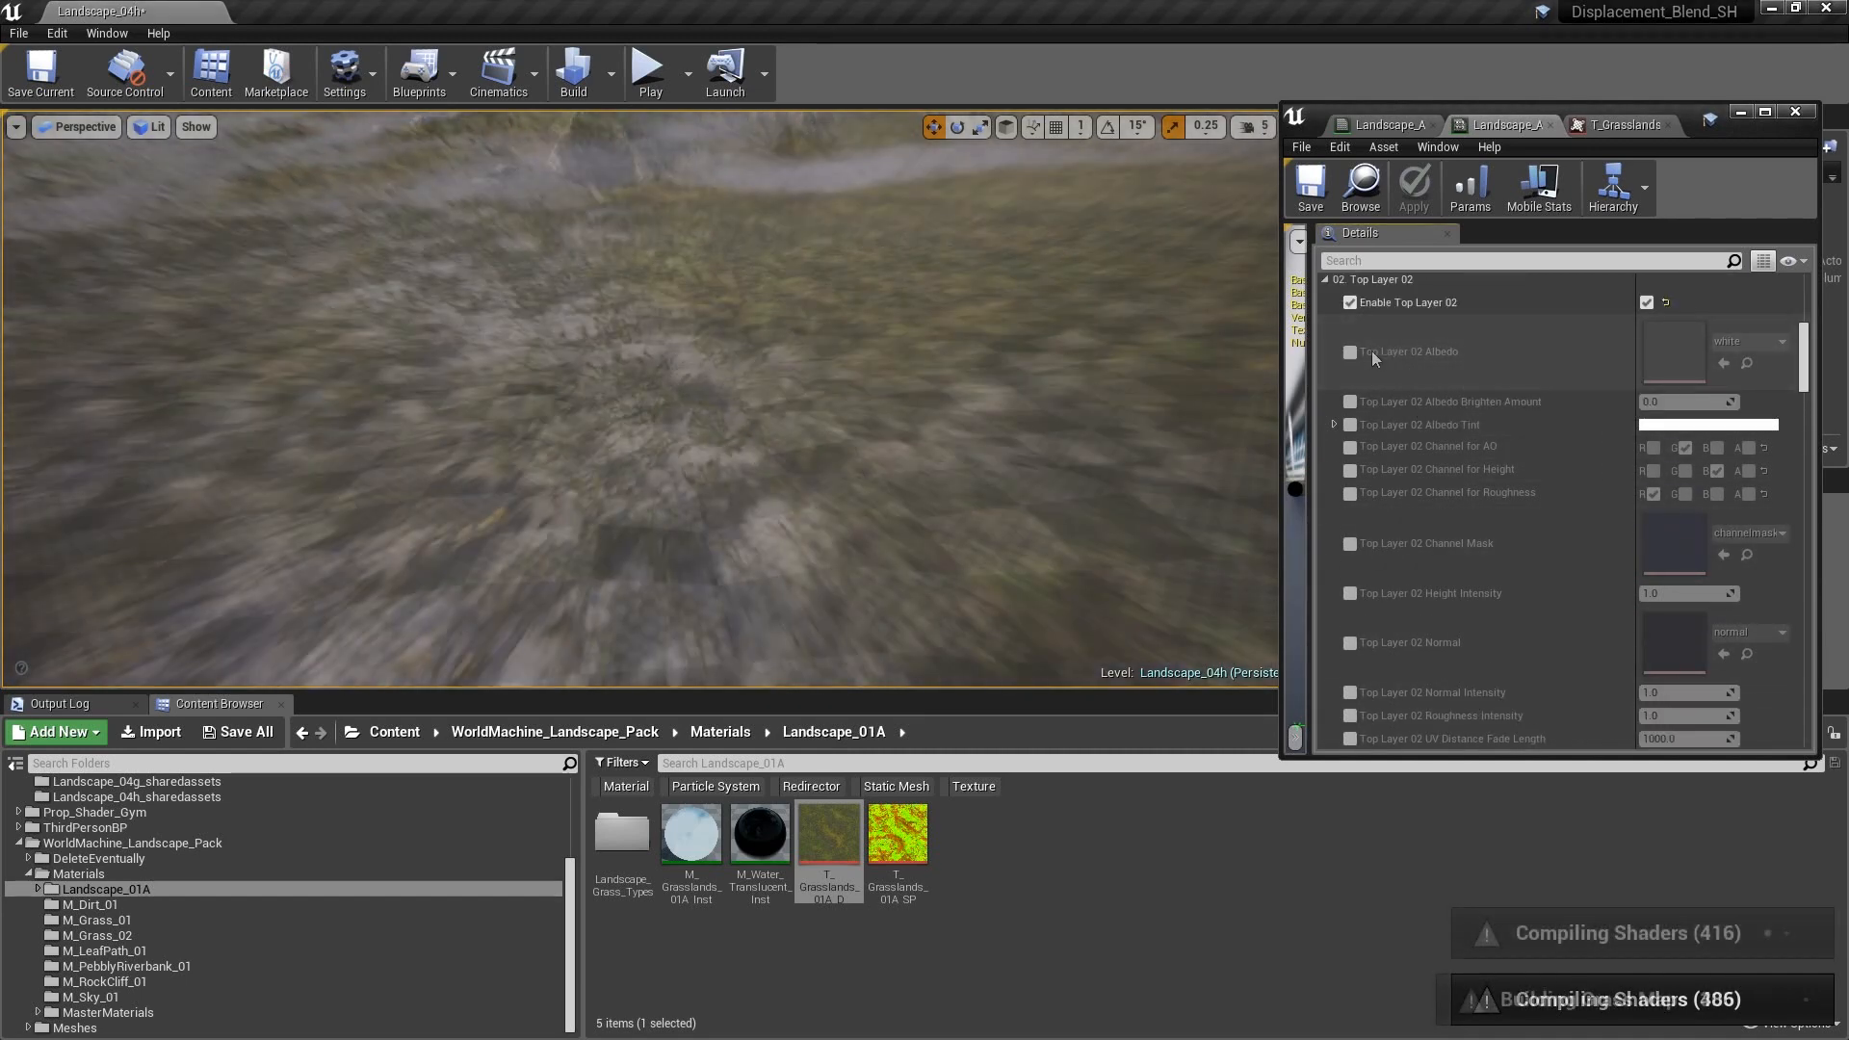
# - Inspect up close the meadow ground where Top Layer 02 blends in between the grass and flowers
pyautogui.moveTo(640, 399)
pyautogui.mouseDown(button='right')
pyautogui.moveTo(643, 287)
pyautogui.moveTo(654, 386)
pyautogui.mouseUp(button='right')
pyautogui.press('w')
pyautogui.moveTo(499, 539); pyautogui.dragTo(506, 438, button='right')
pyautogui.press('w')
pyautogui.moveTo(621, 499); pyautogui.dragTo(607, 587, button='right')
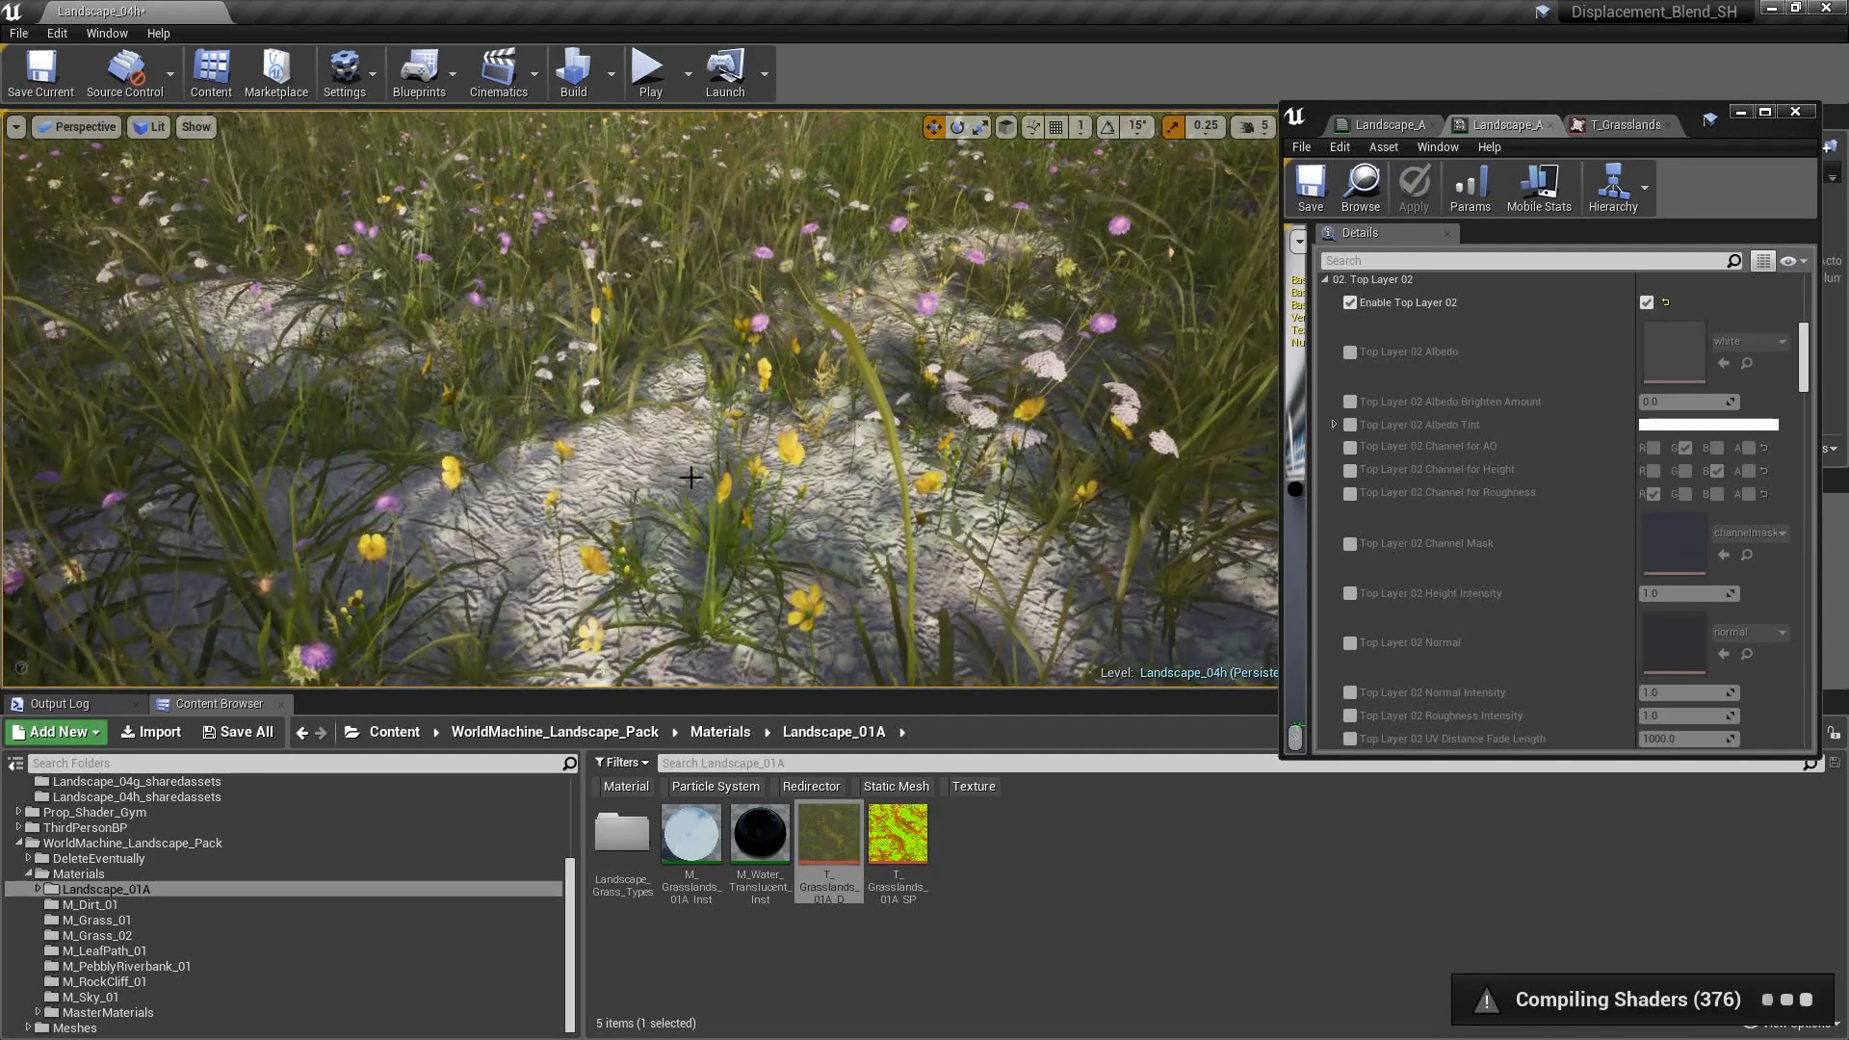
# - Review the Flow Map Color Overlays parameters, including the top layer macro variation options, and look at the assigned splat map texture
pyautogui.scroll(-4, 819, 381)
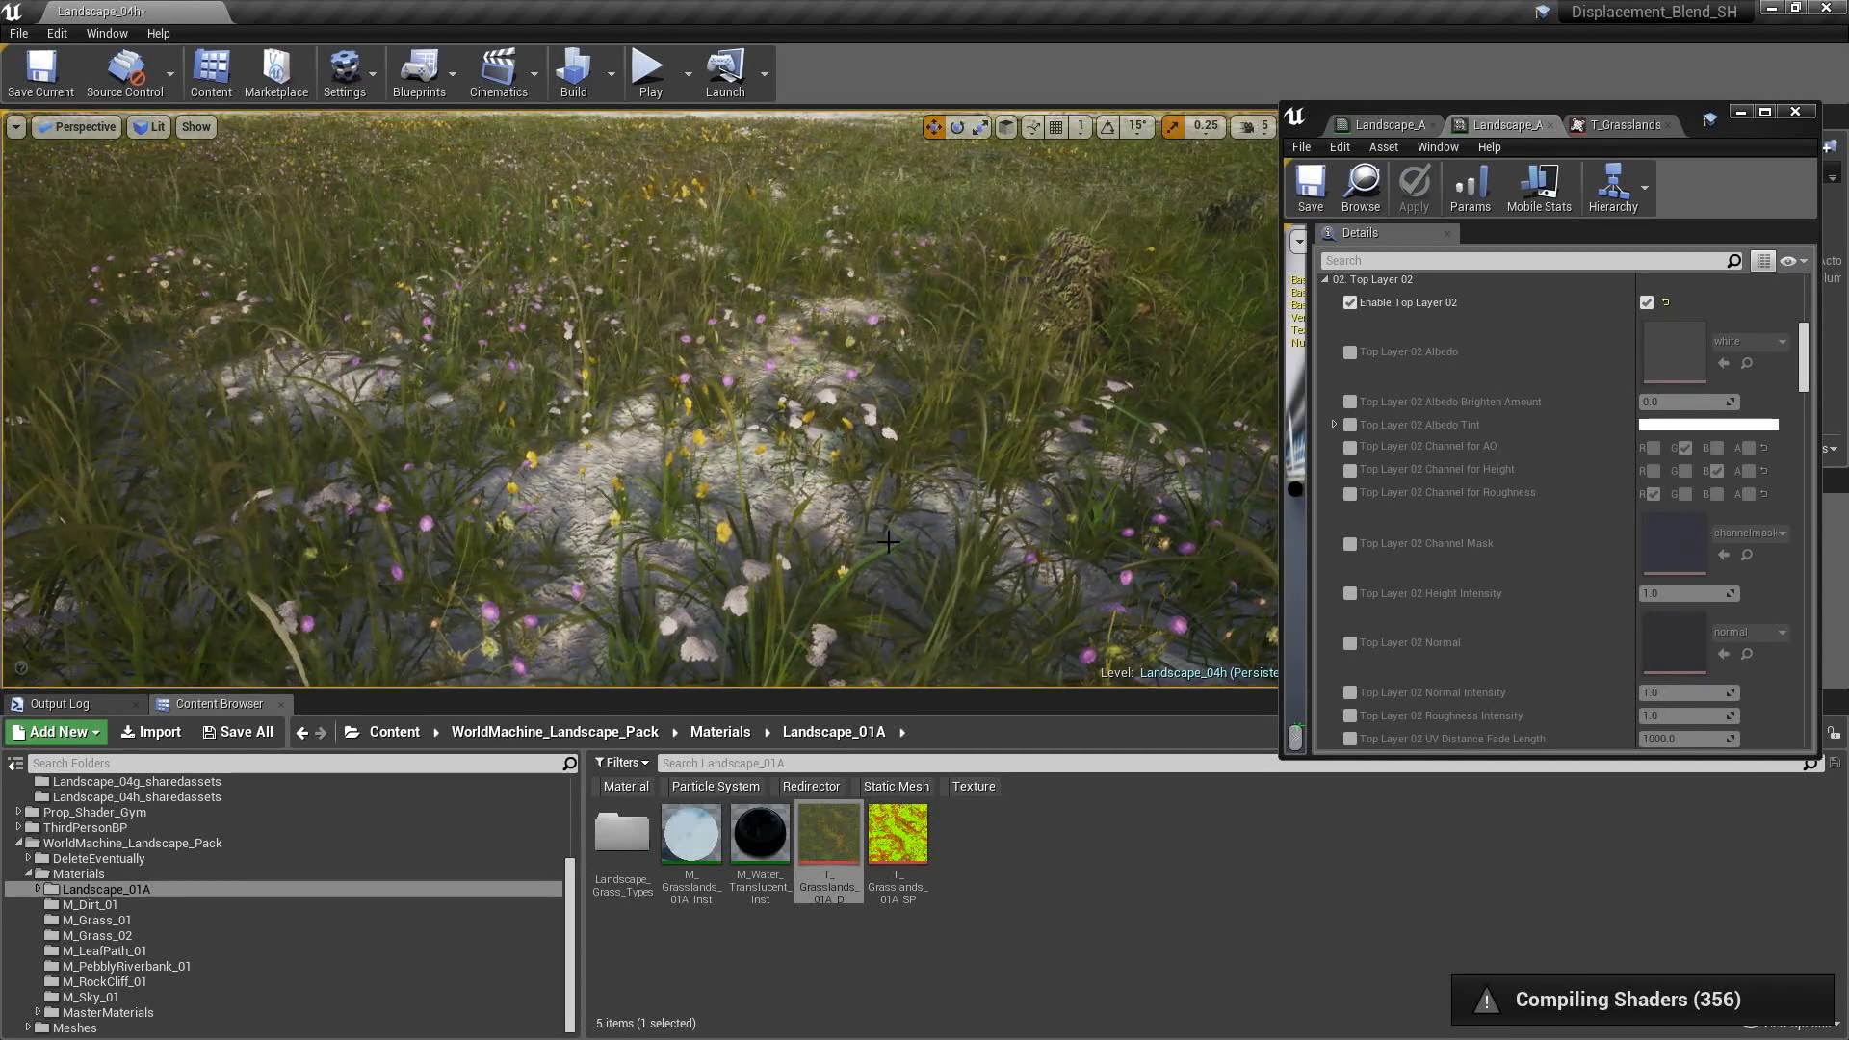
pyautogui.scroll(-8, 1614, 435)
pyautogui.scroll(-8, 1615, 435)
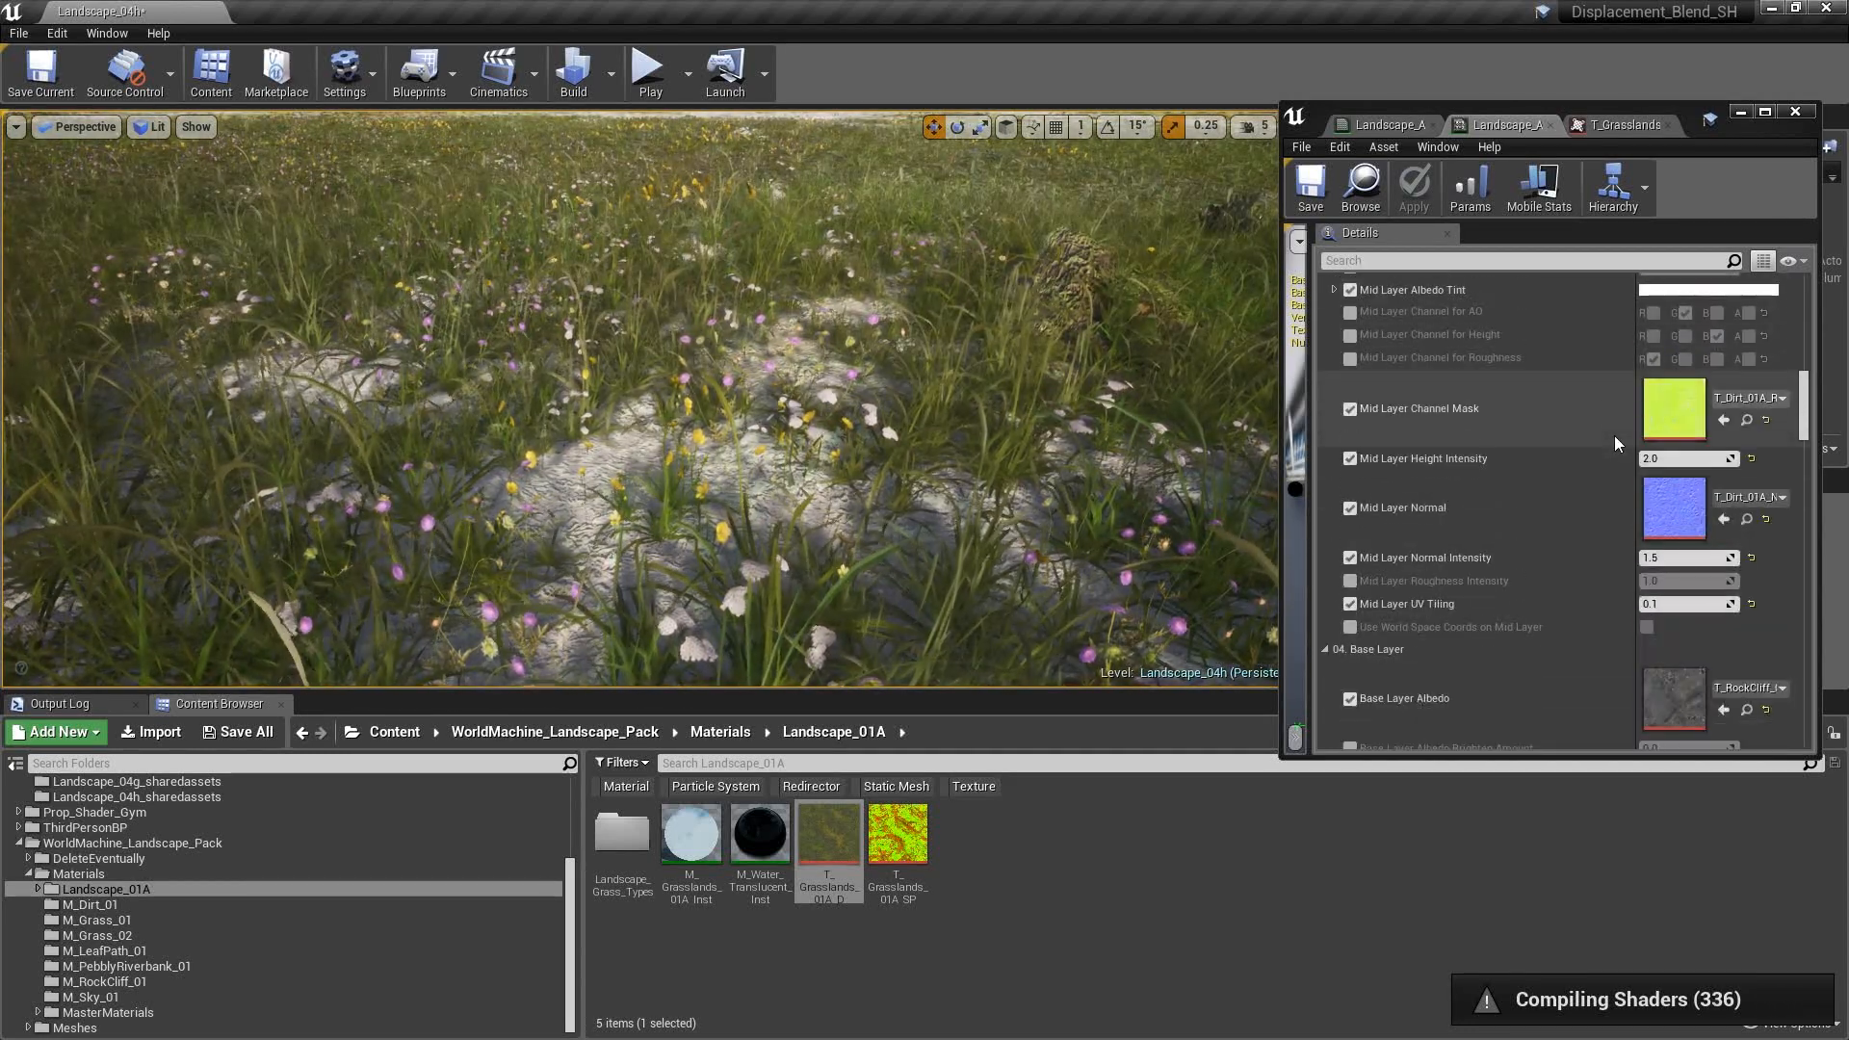
pyautogui.scroll(-9, 1613, 435)
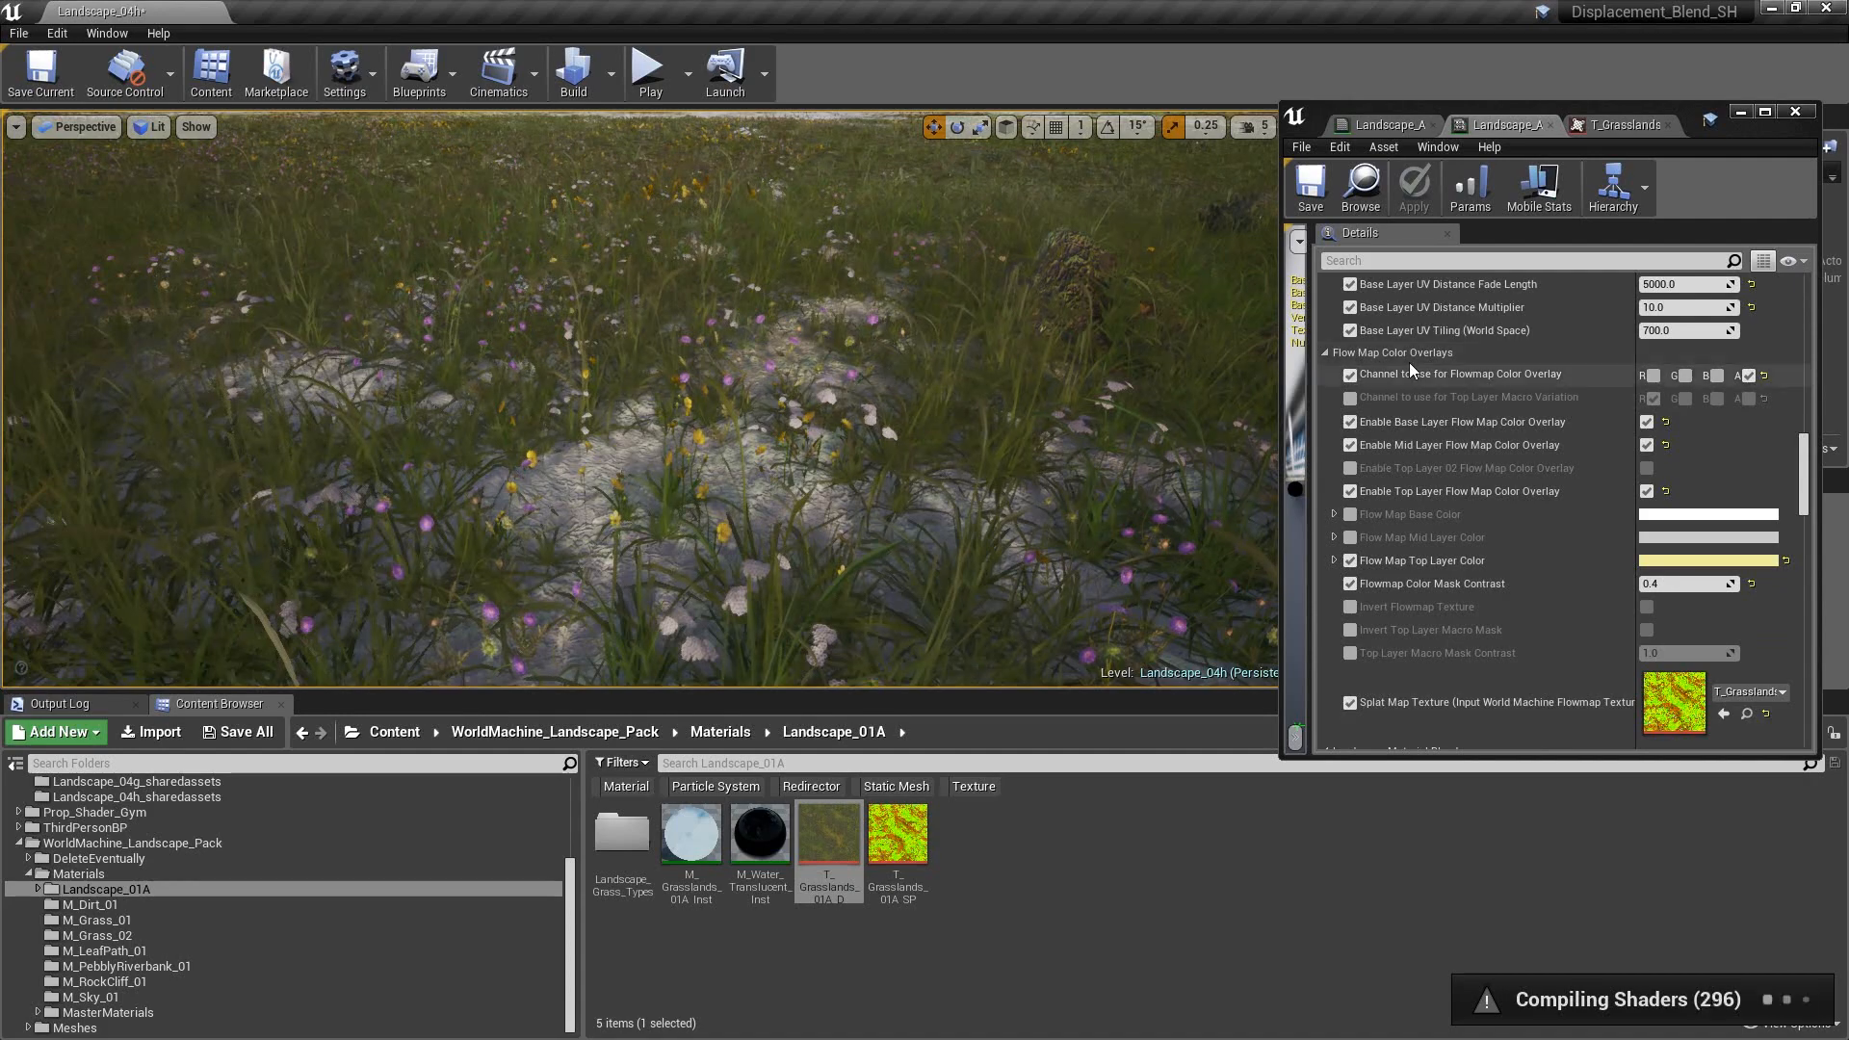
pyautogui.scroll(-2, 1629, 489)
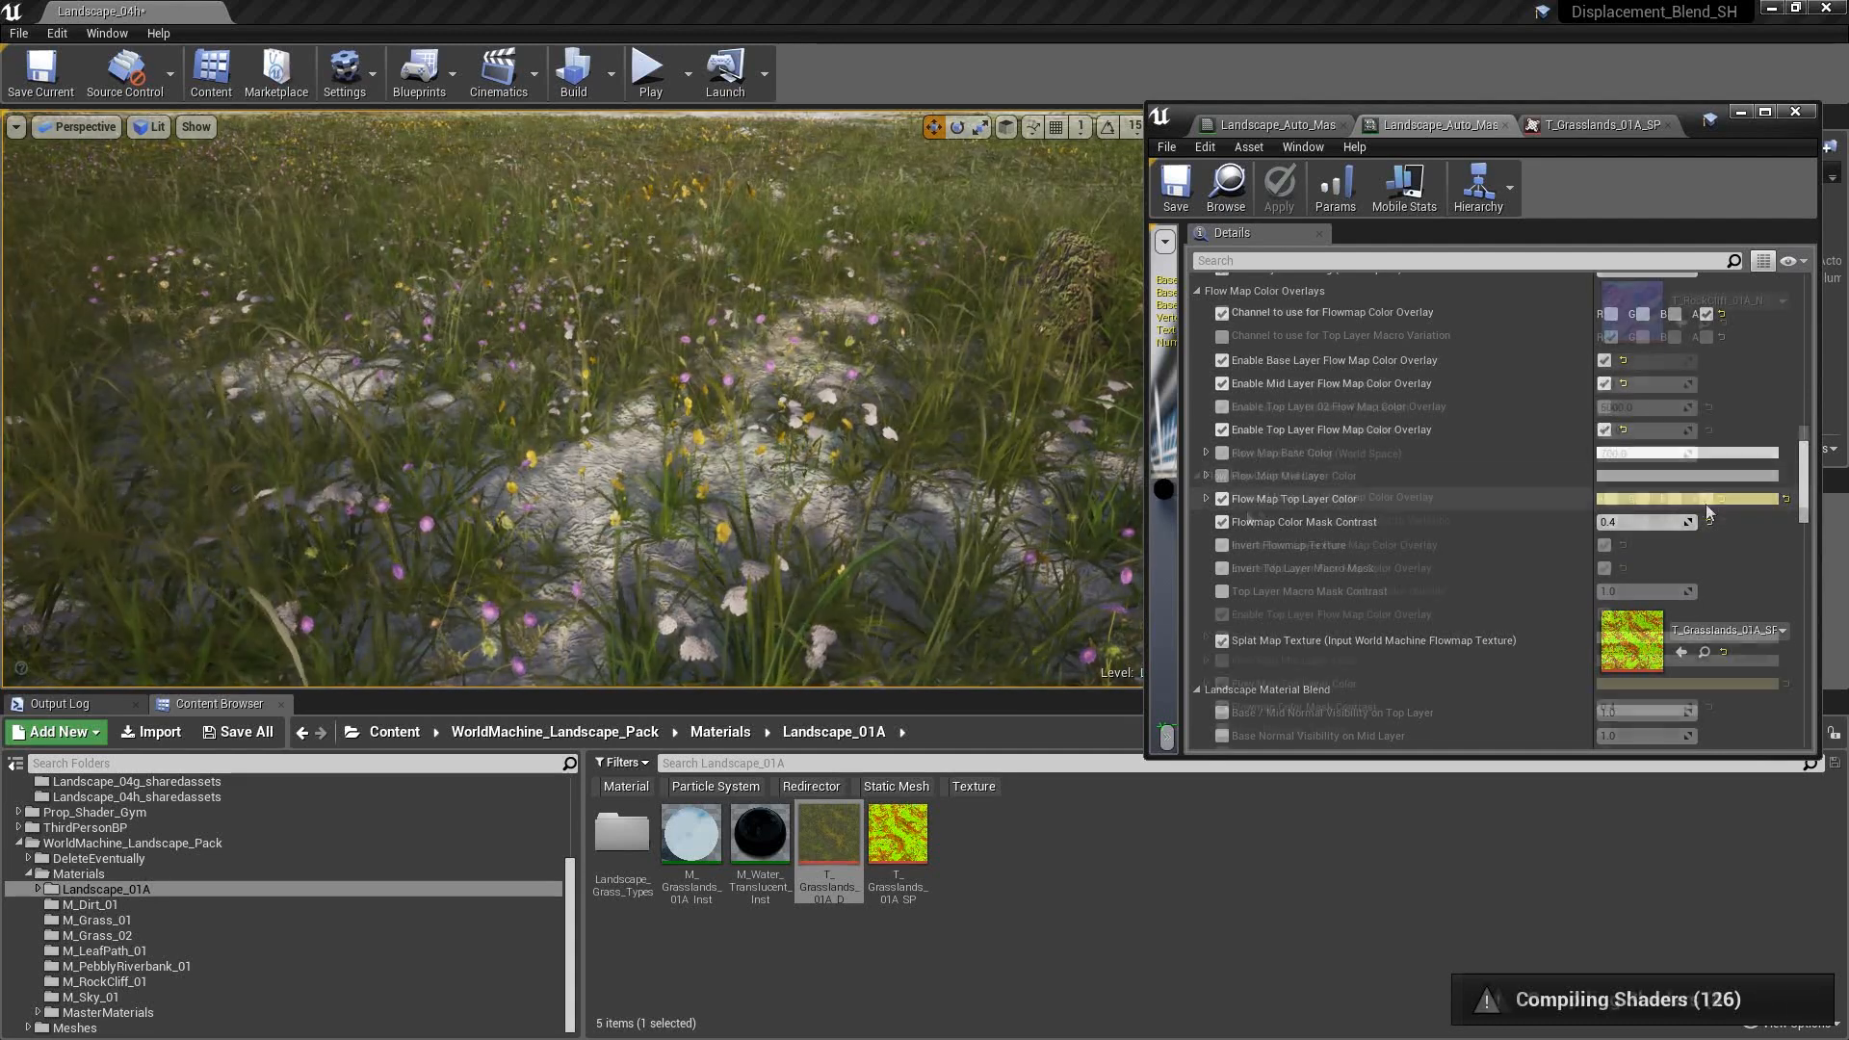
pyautogui.scroll(3, 1205, 524)
pyautogui.scroll(-2, 1329, 525)
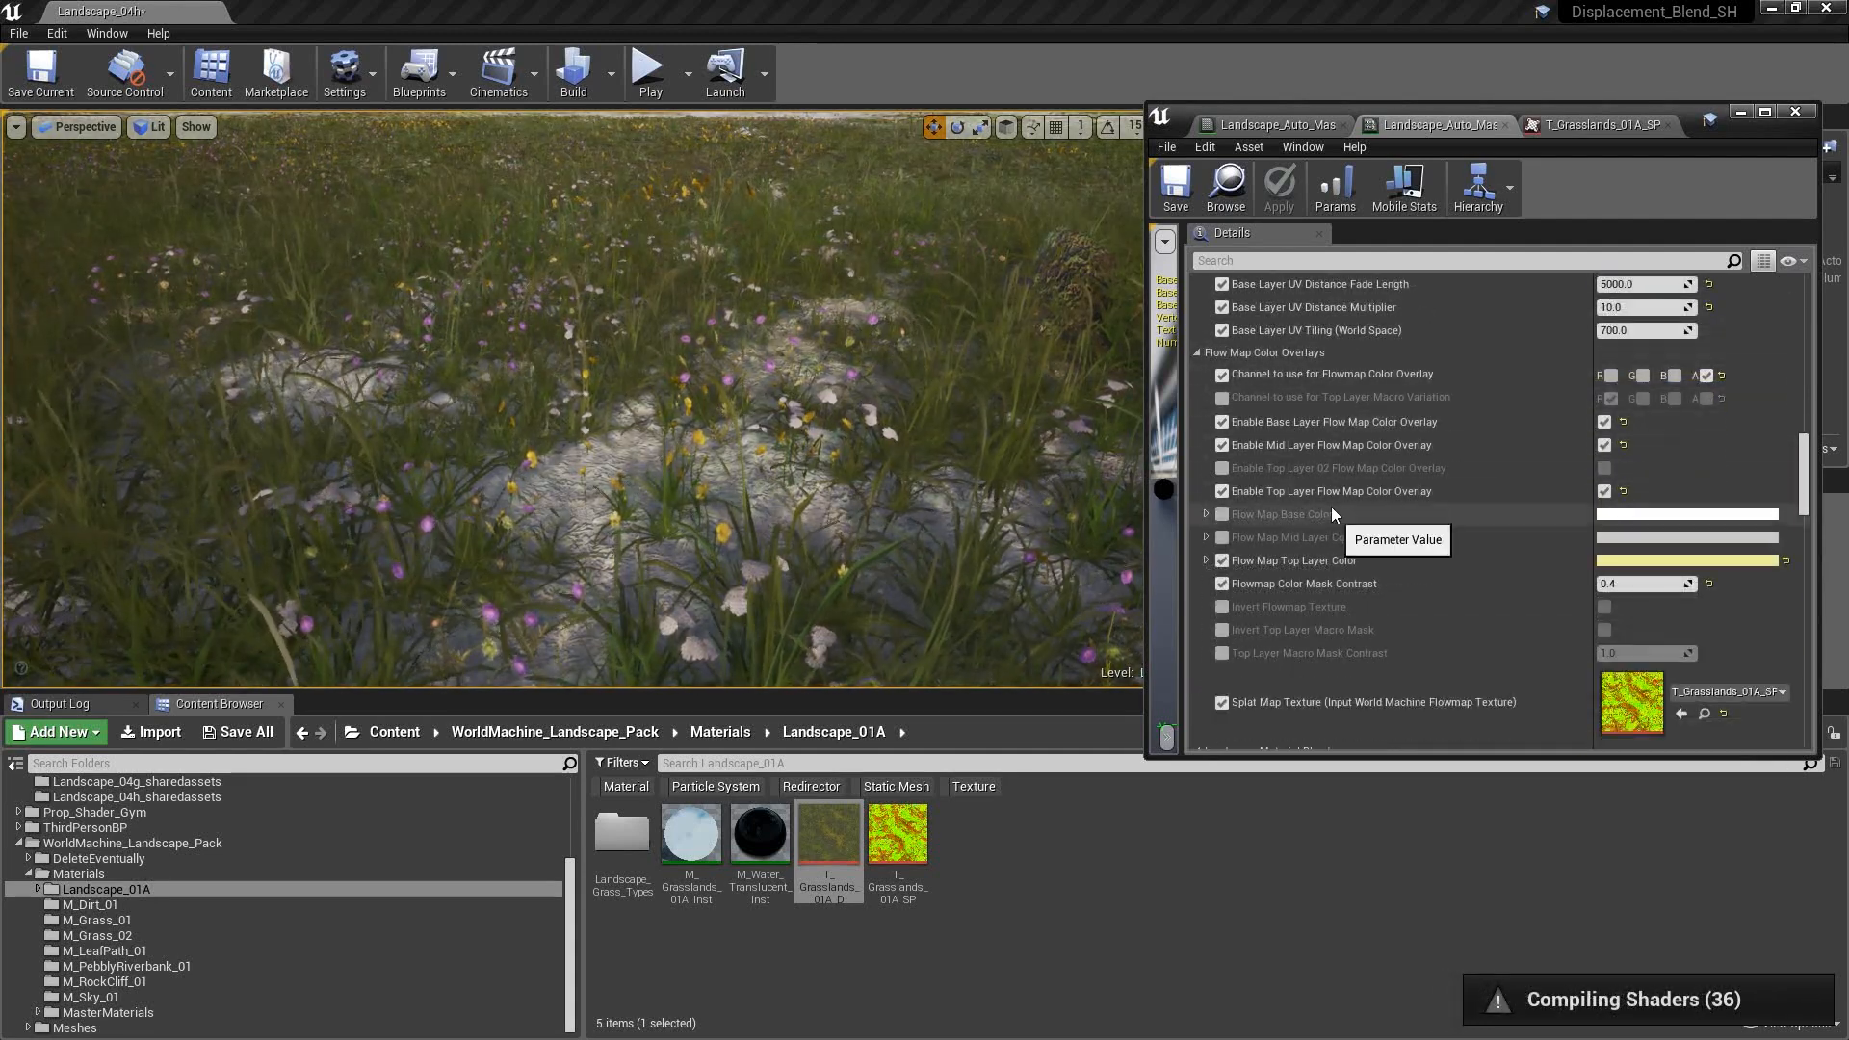
pyautogui.doubleClick(1650, 714)
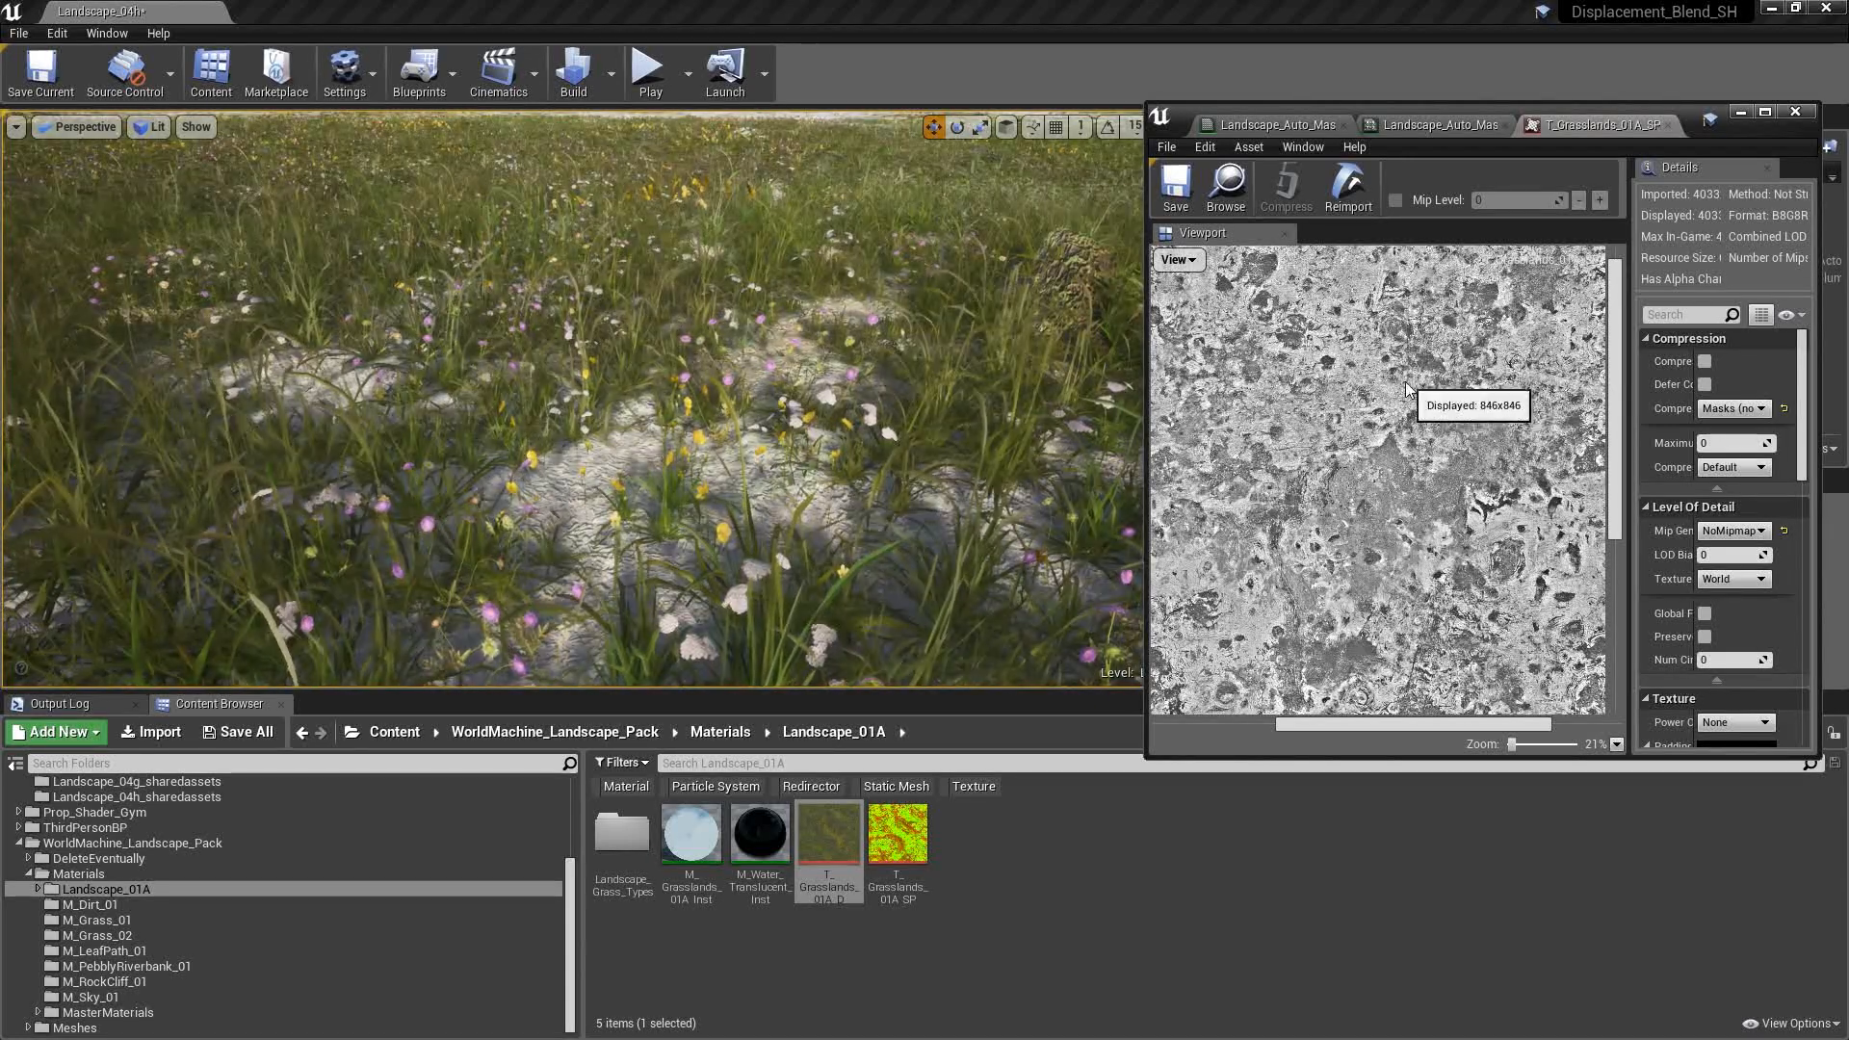
pyautogui.click(1421, 124)
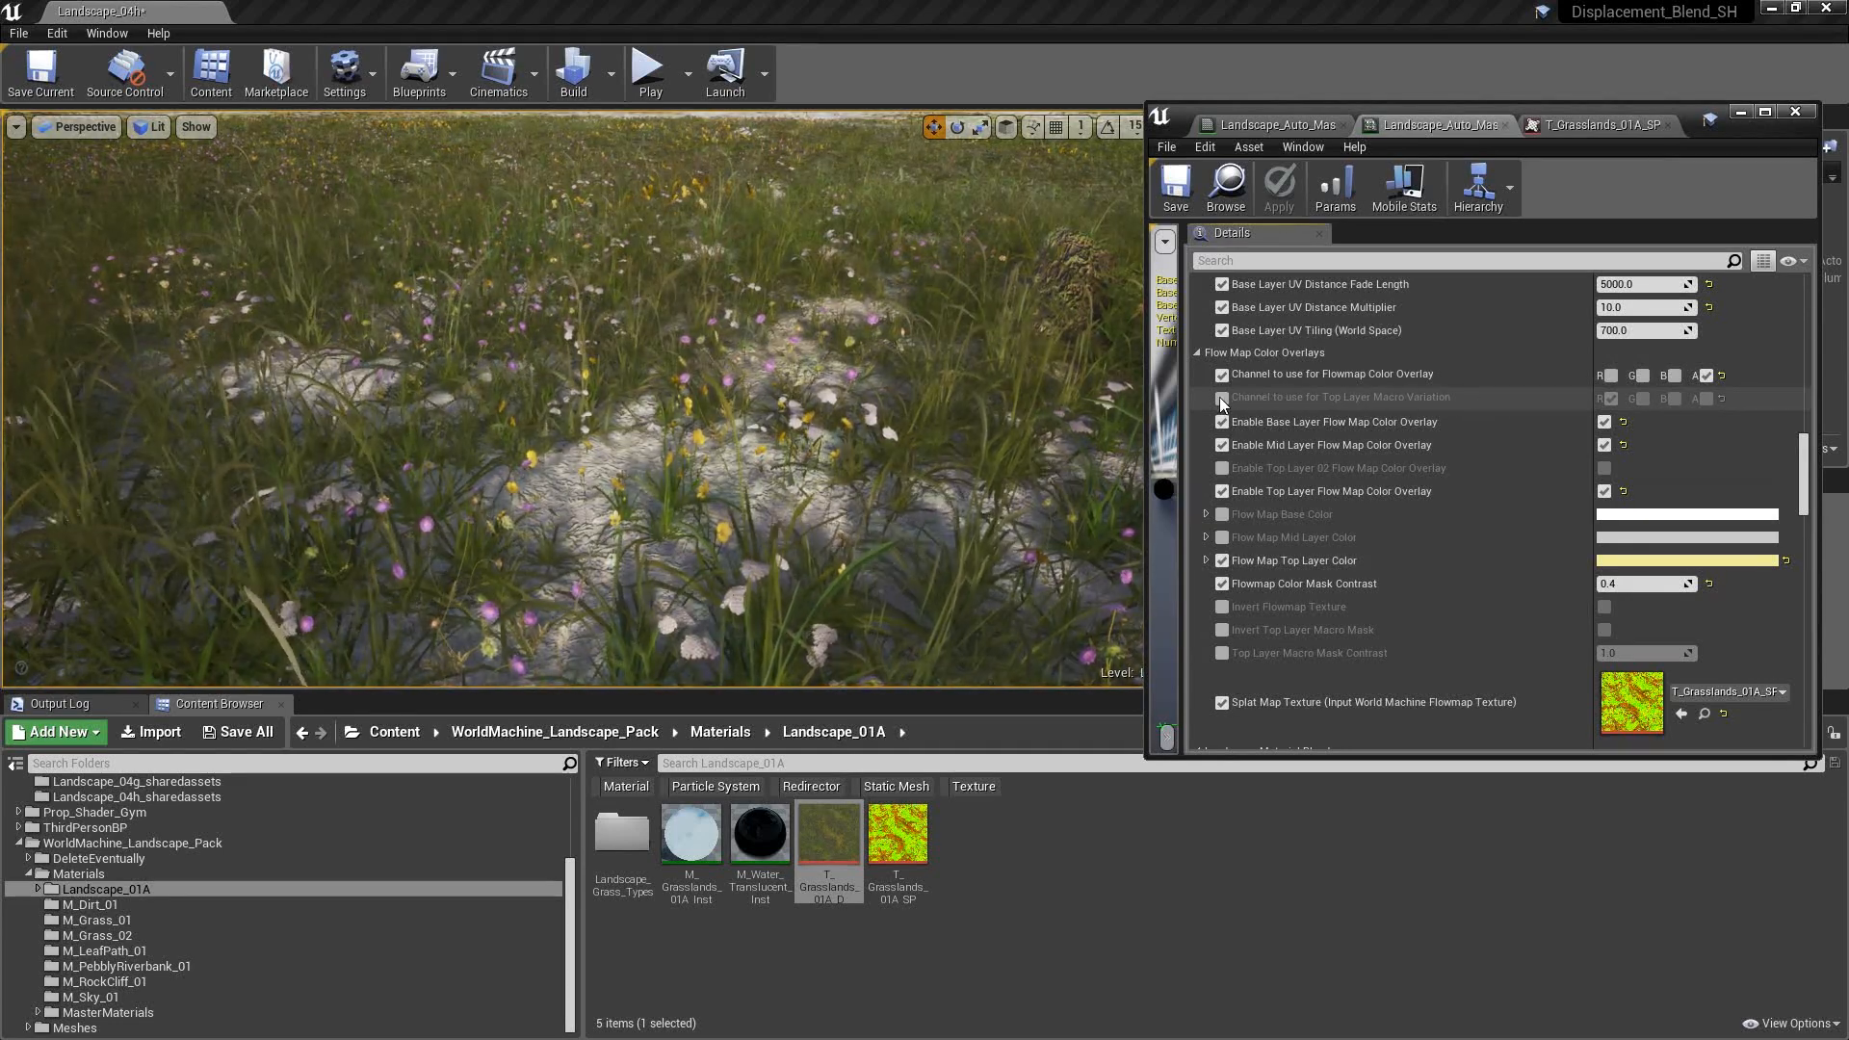
# - View the splat map texture's green, blue and alpha channels one at a time, and return to the material instance parameters
pyautogui.doubleClick(1631, 702)
pyautogui.click(1176, 260)
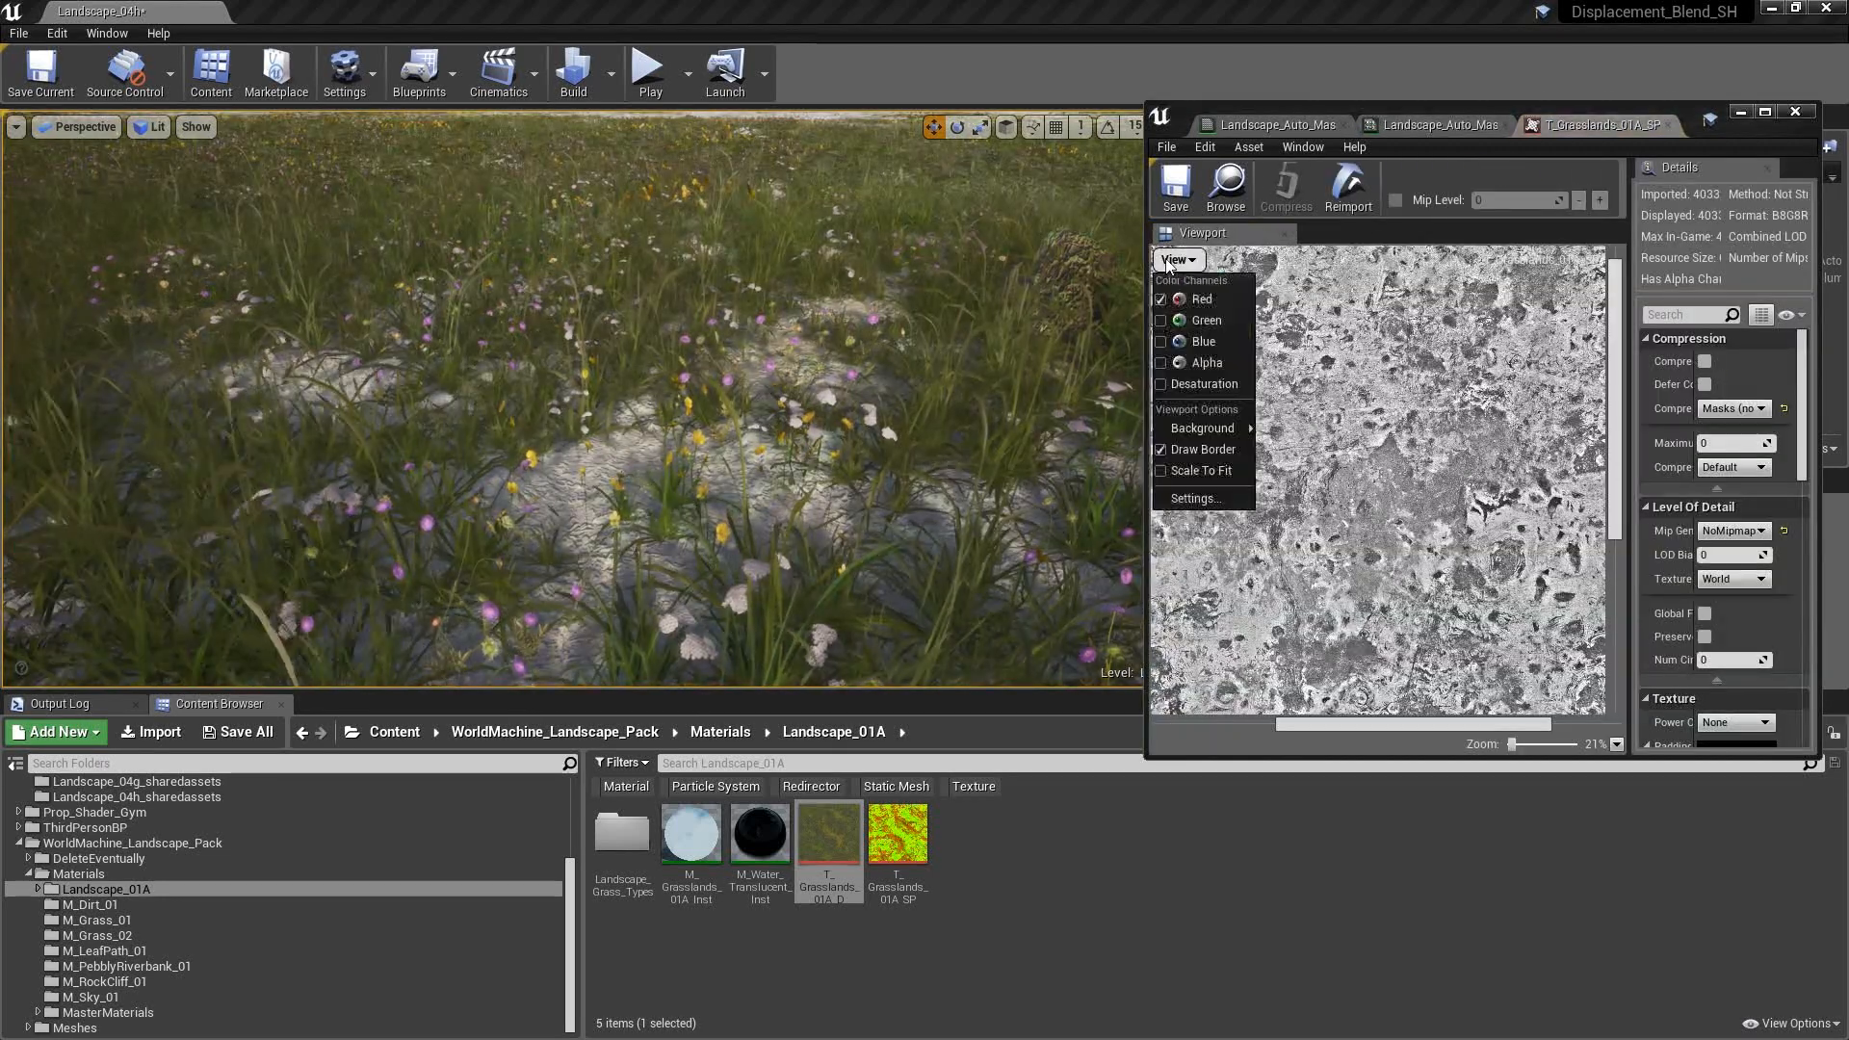
pyautogui.click(1160, 303)
pyautogui.click(1160, 324)
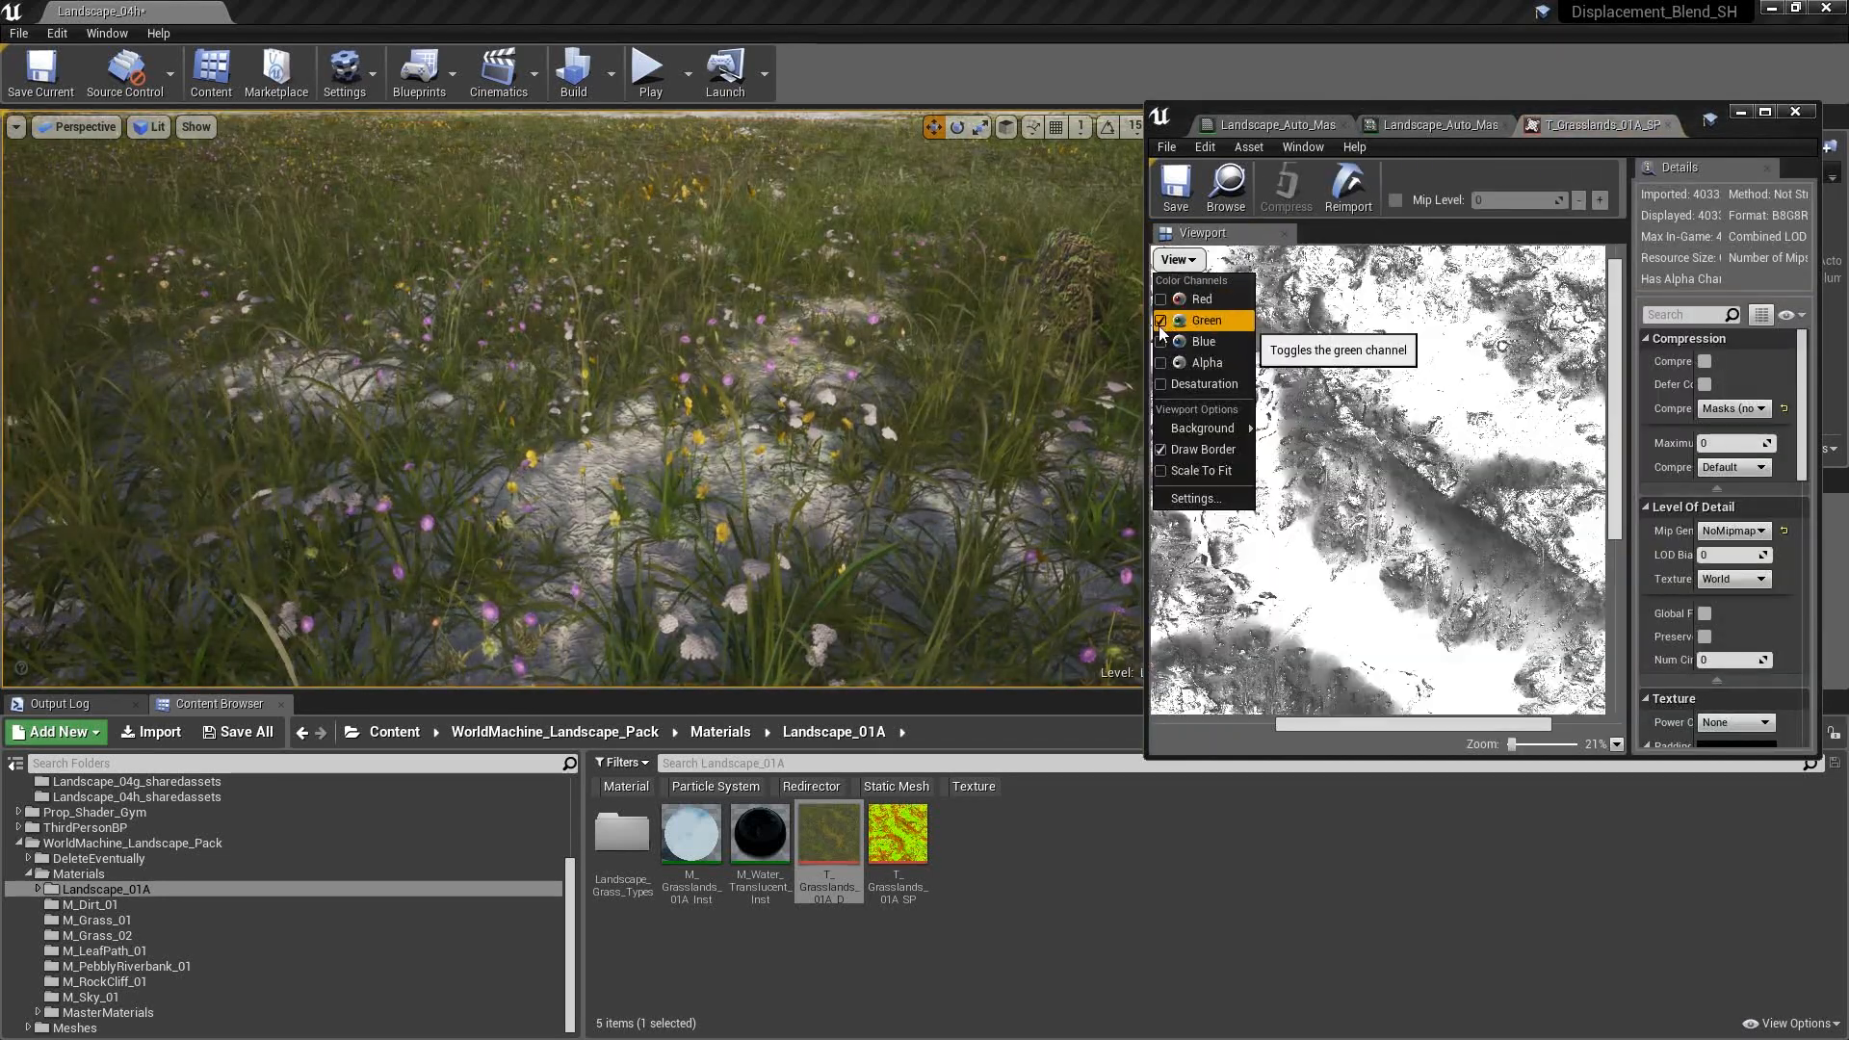
pyautogui.click(1160, 323)
pyautogui.click(1160, 343)
pyautogui.click(1160, 343)
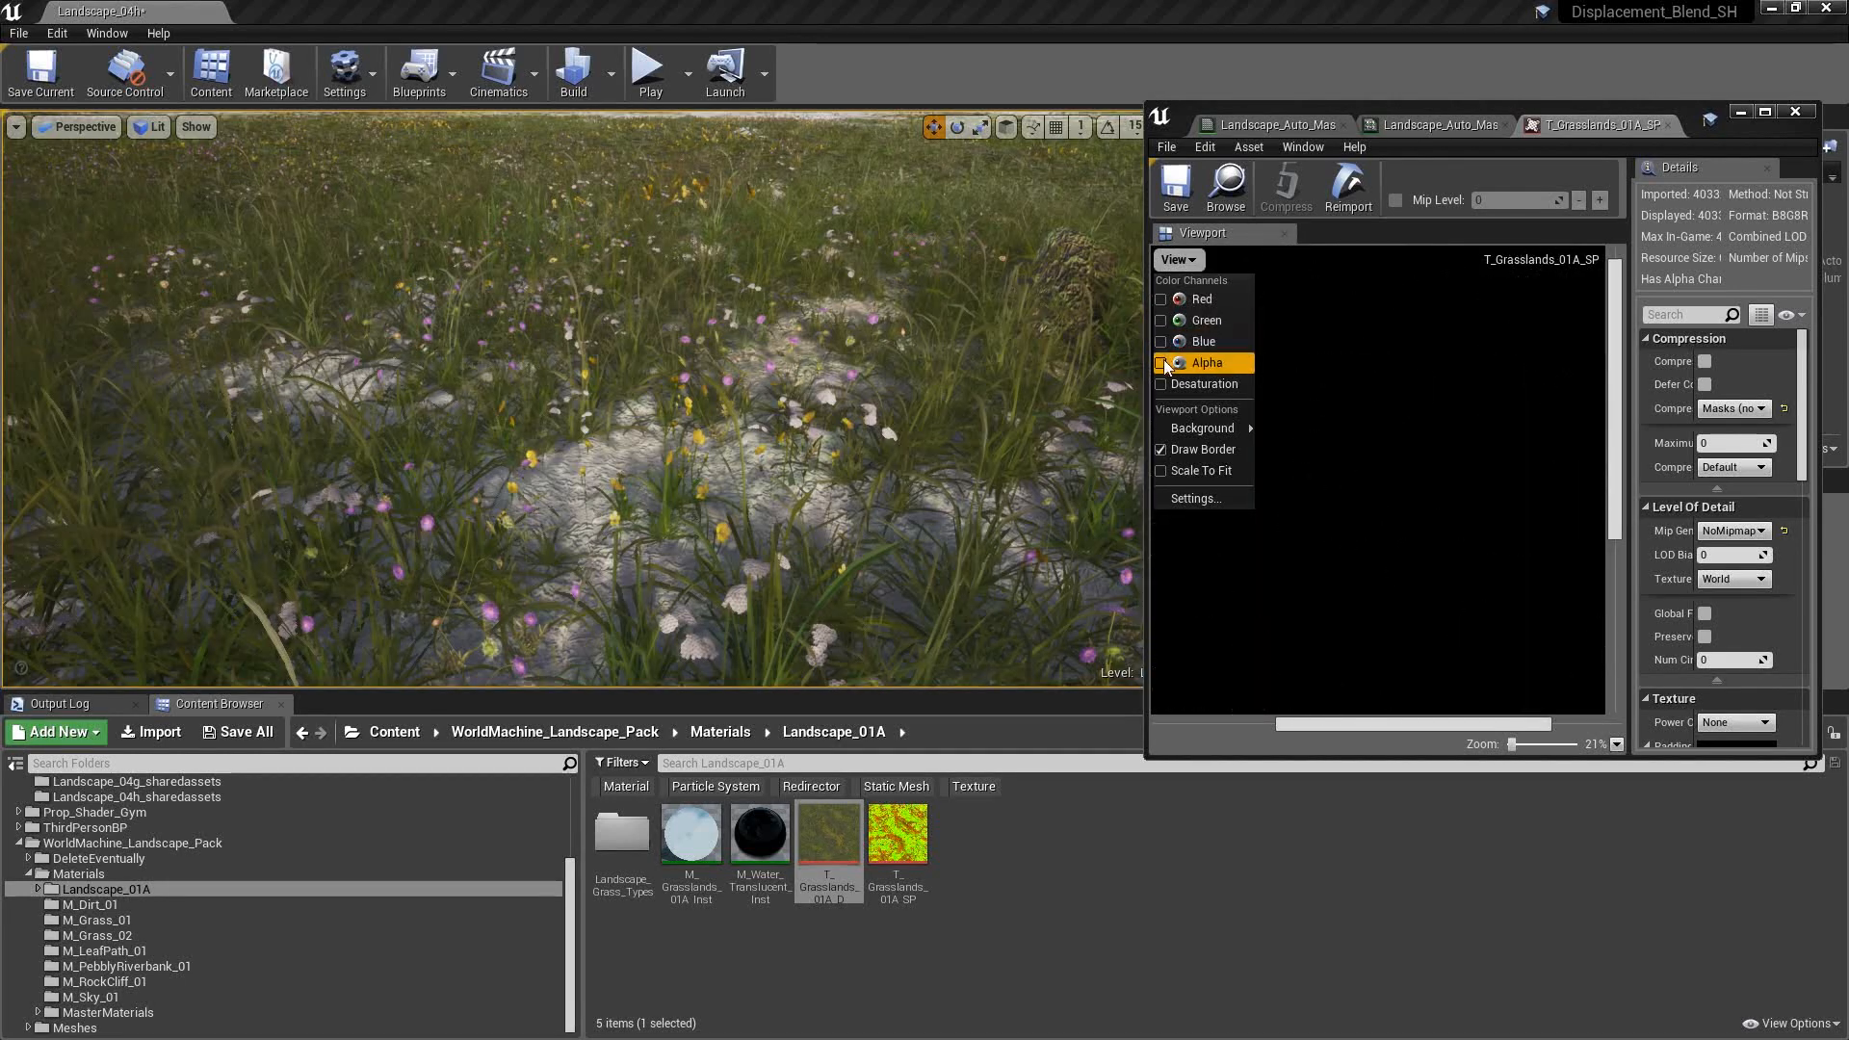
pyautogui.click(1162, 364)
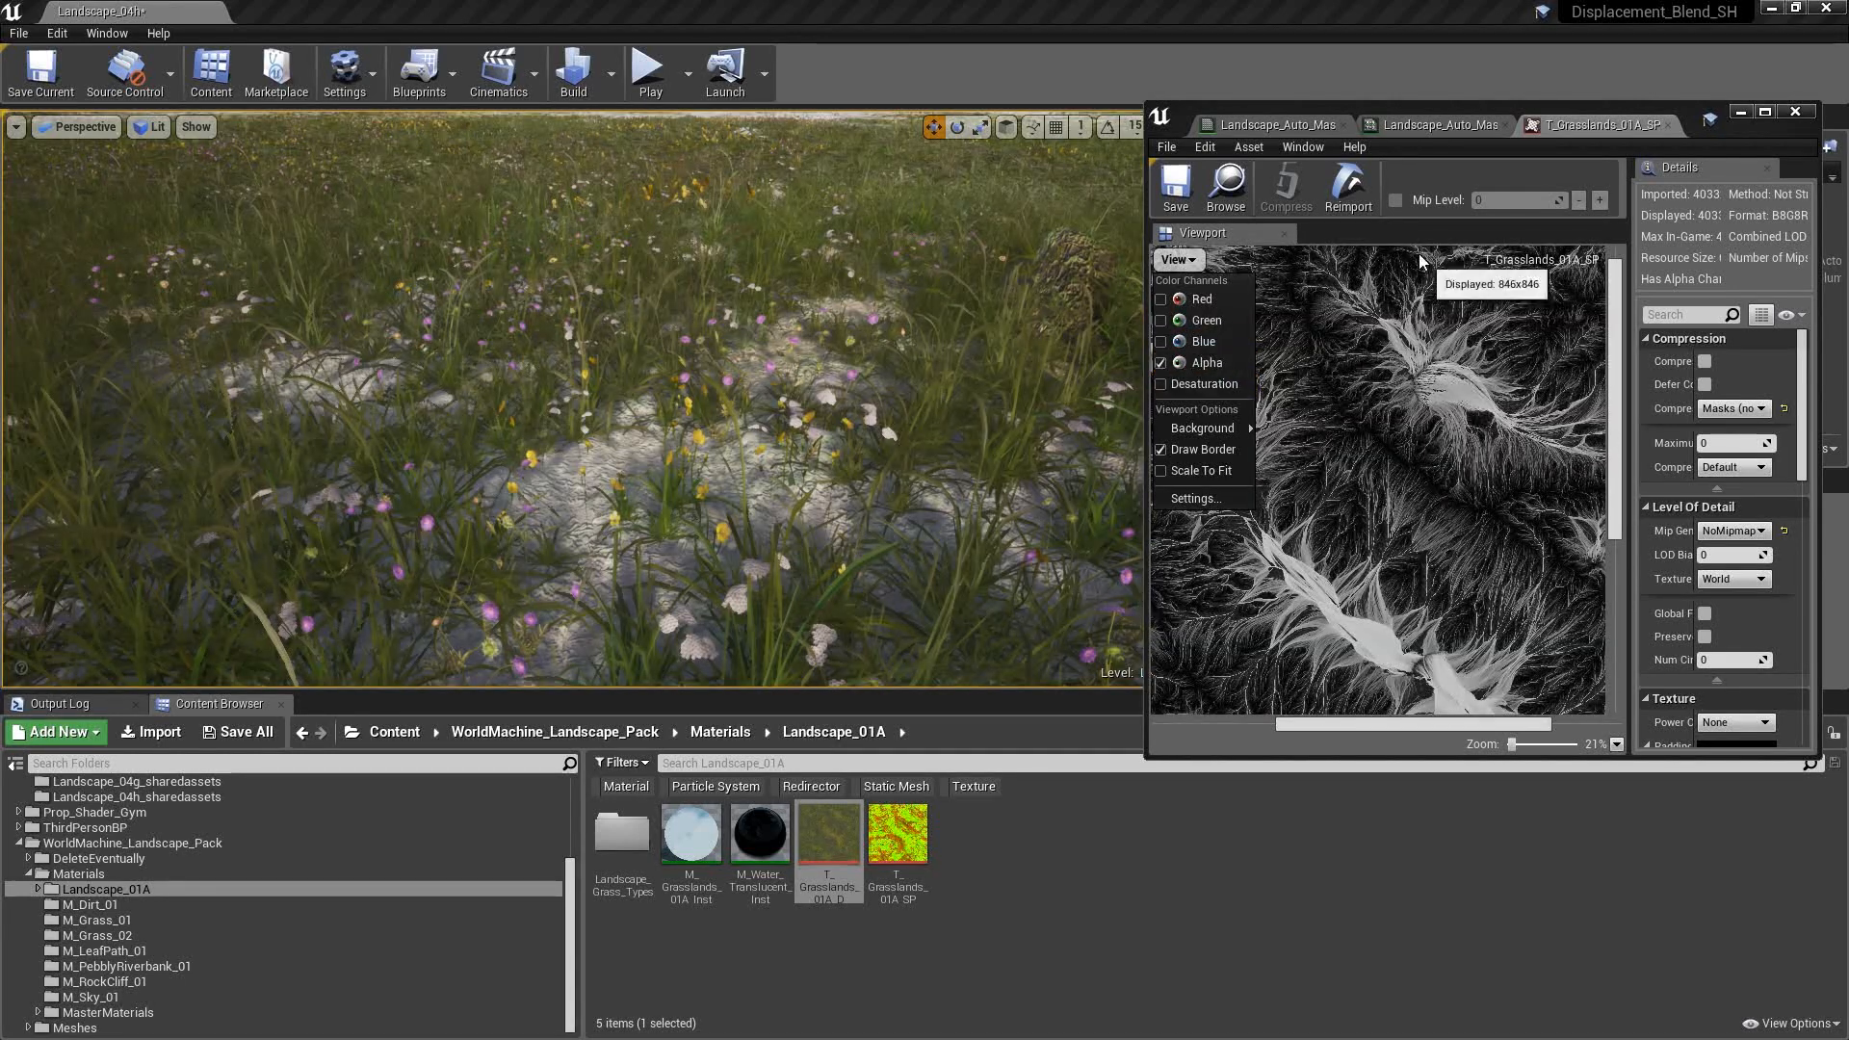
pyautogui.click(1375, 385)
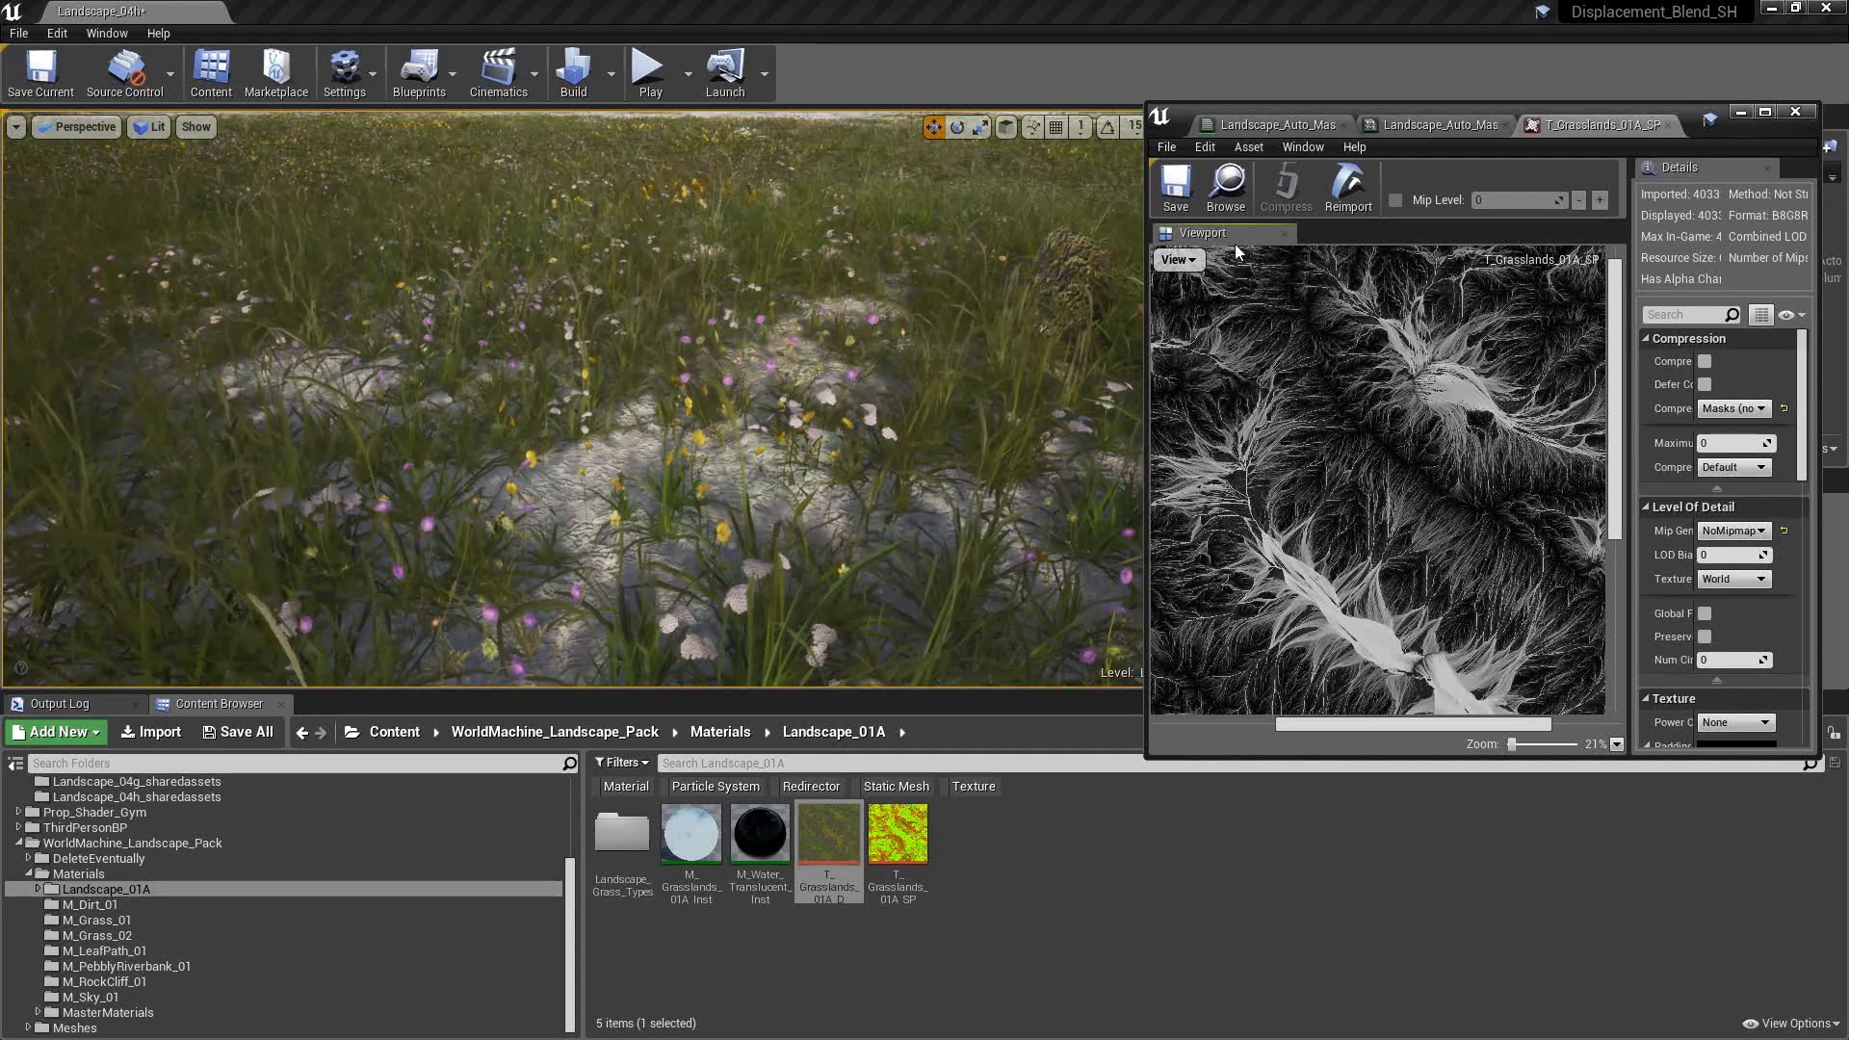
pyautogui.click(1417, 124)
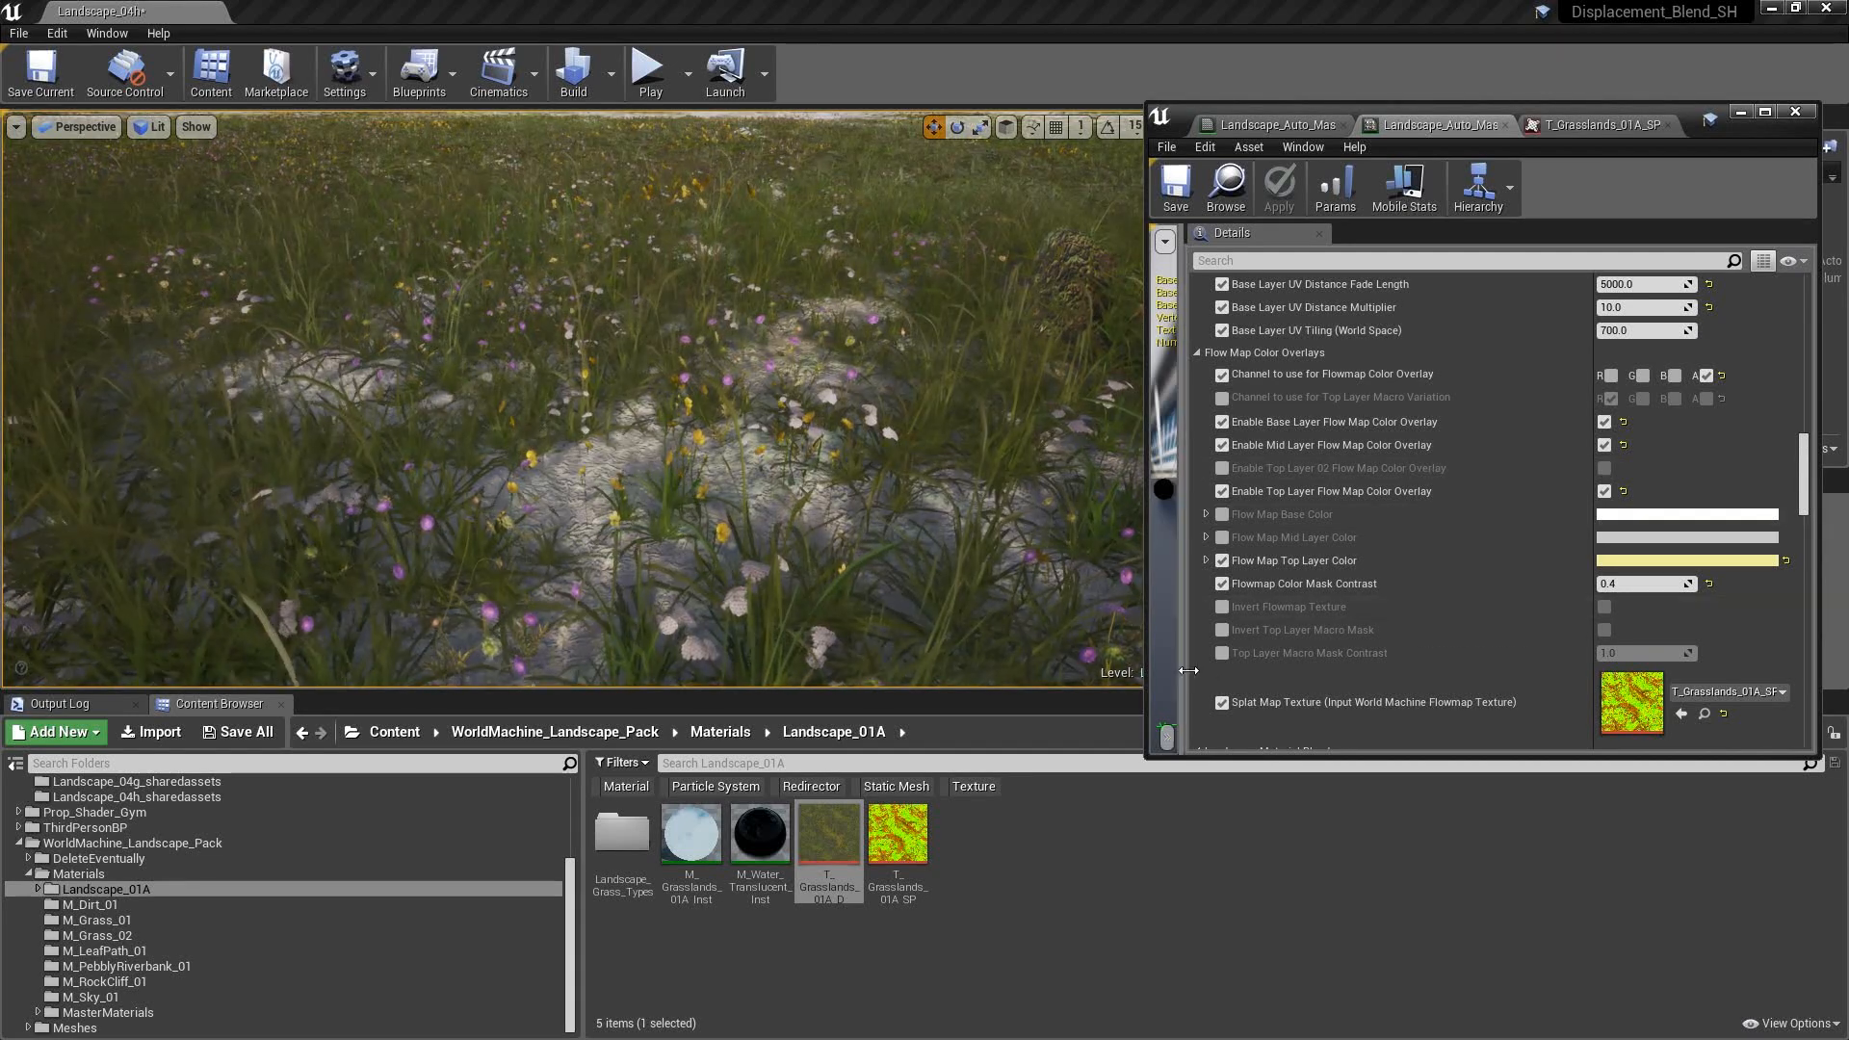
# - Override Top Layer Macro Mask Contrast in the Flow Map Color Overlays parameters and set it to 10
pyautogui.click(1222, 654)
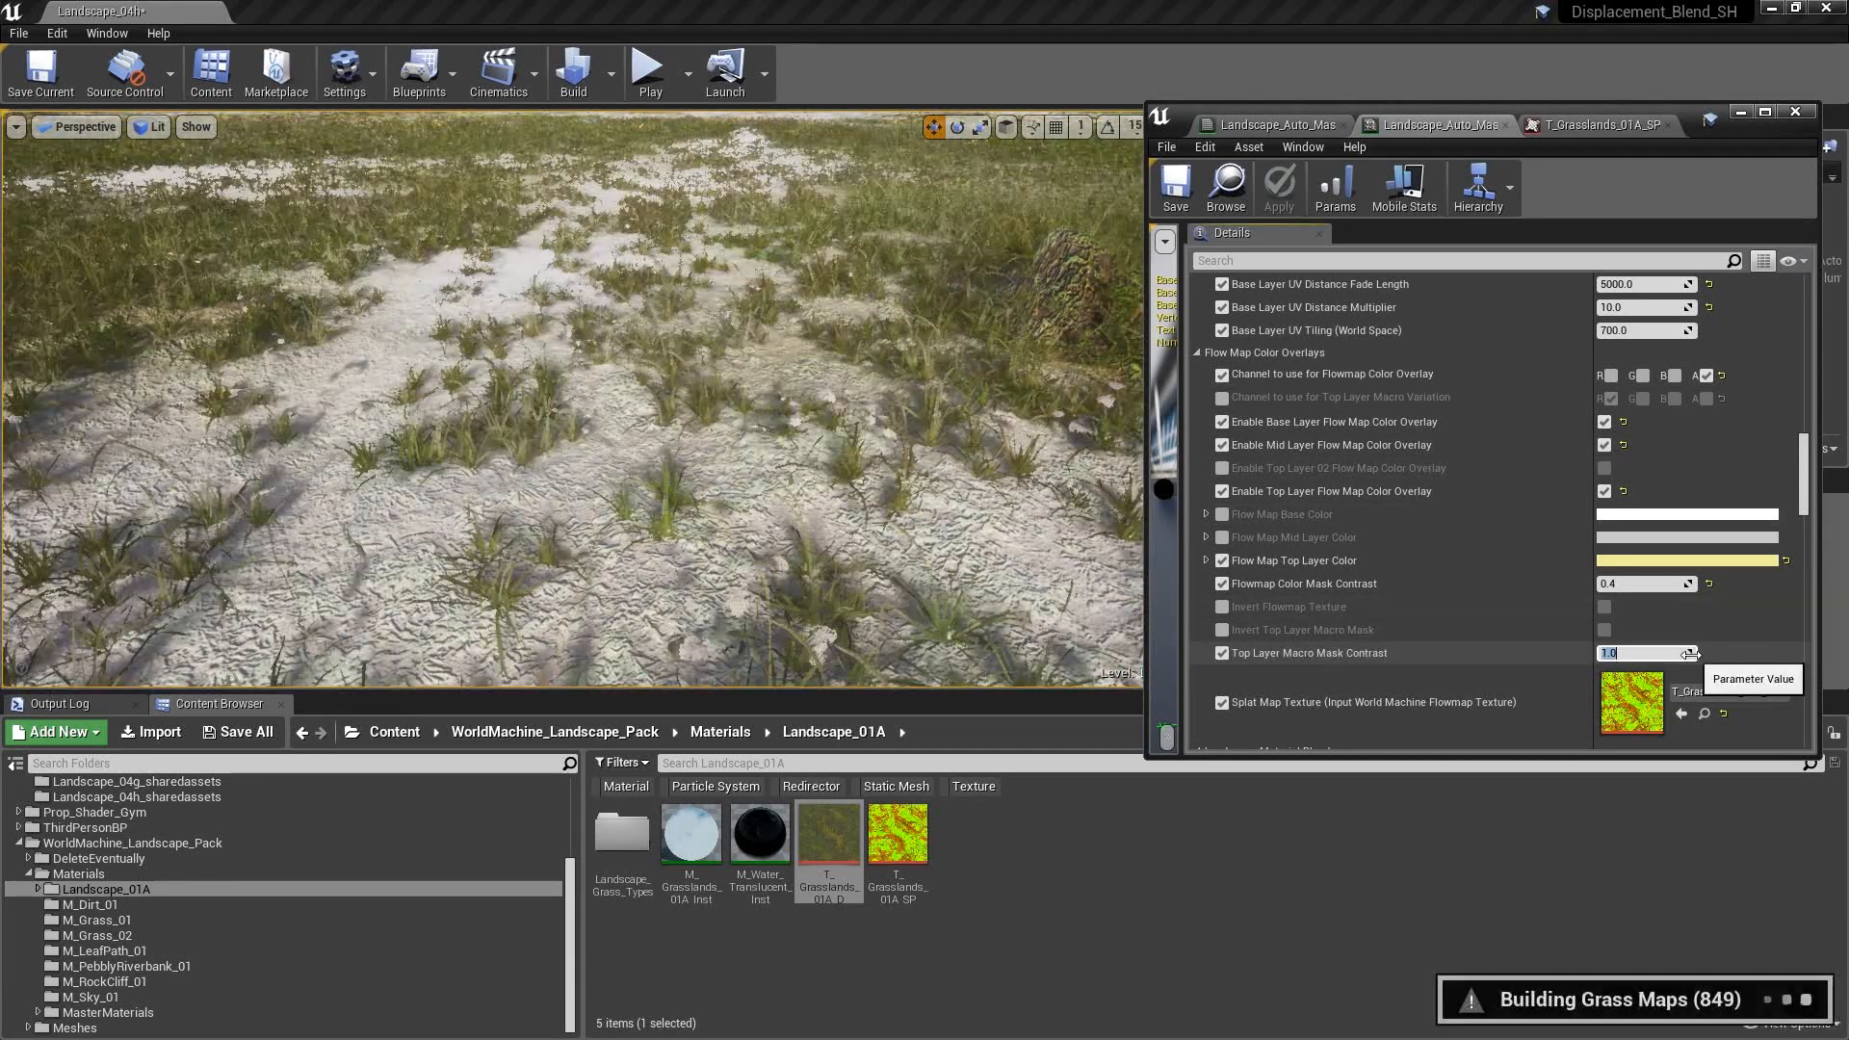
pyautogui.write('10')
pyautogui.press('Return')
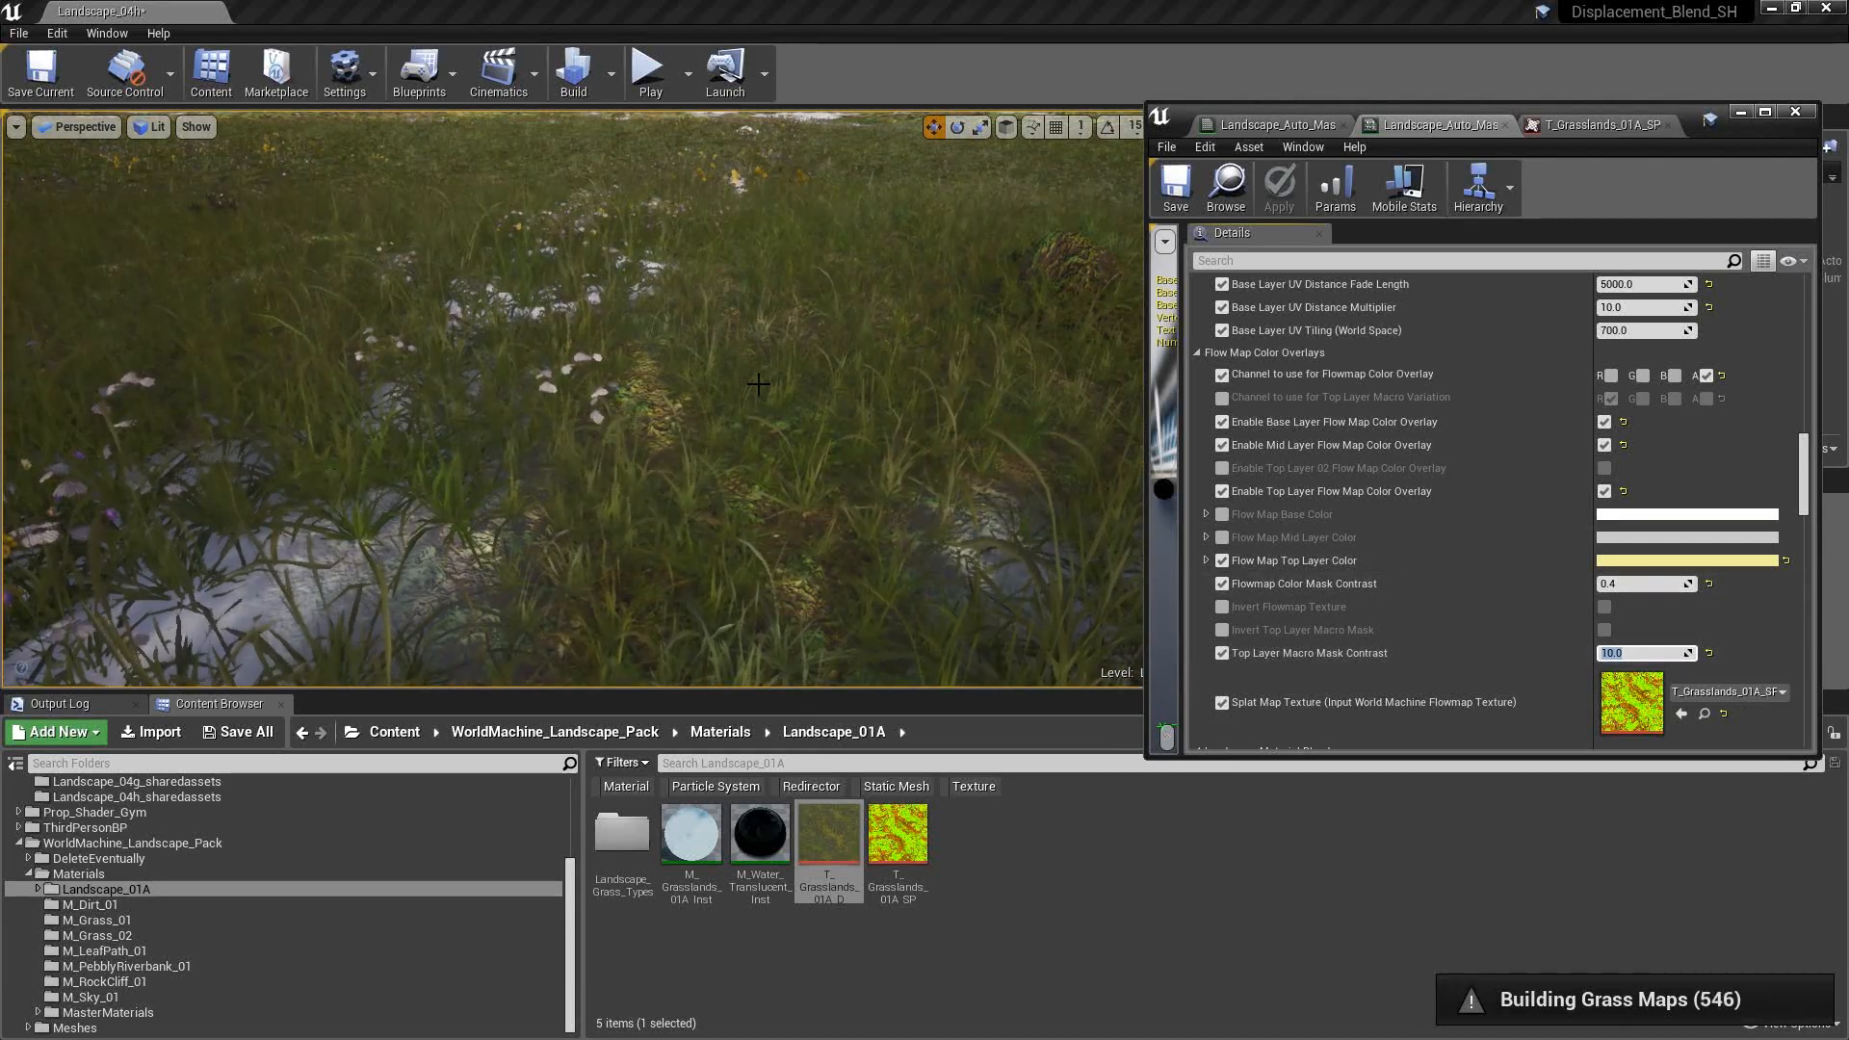
# - Inspect the edges between the two top layers across the meadow, both up close and from a distance
pyautogui.moveTo(1025, 464); pyautogui.dragTo(1057, 419, button='right')
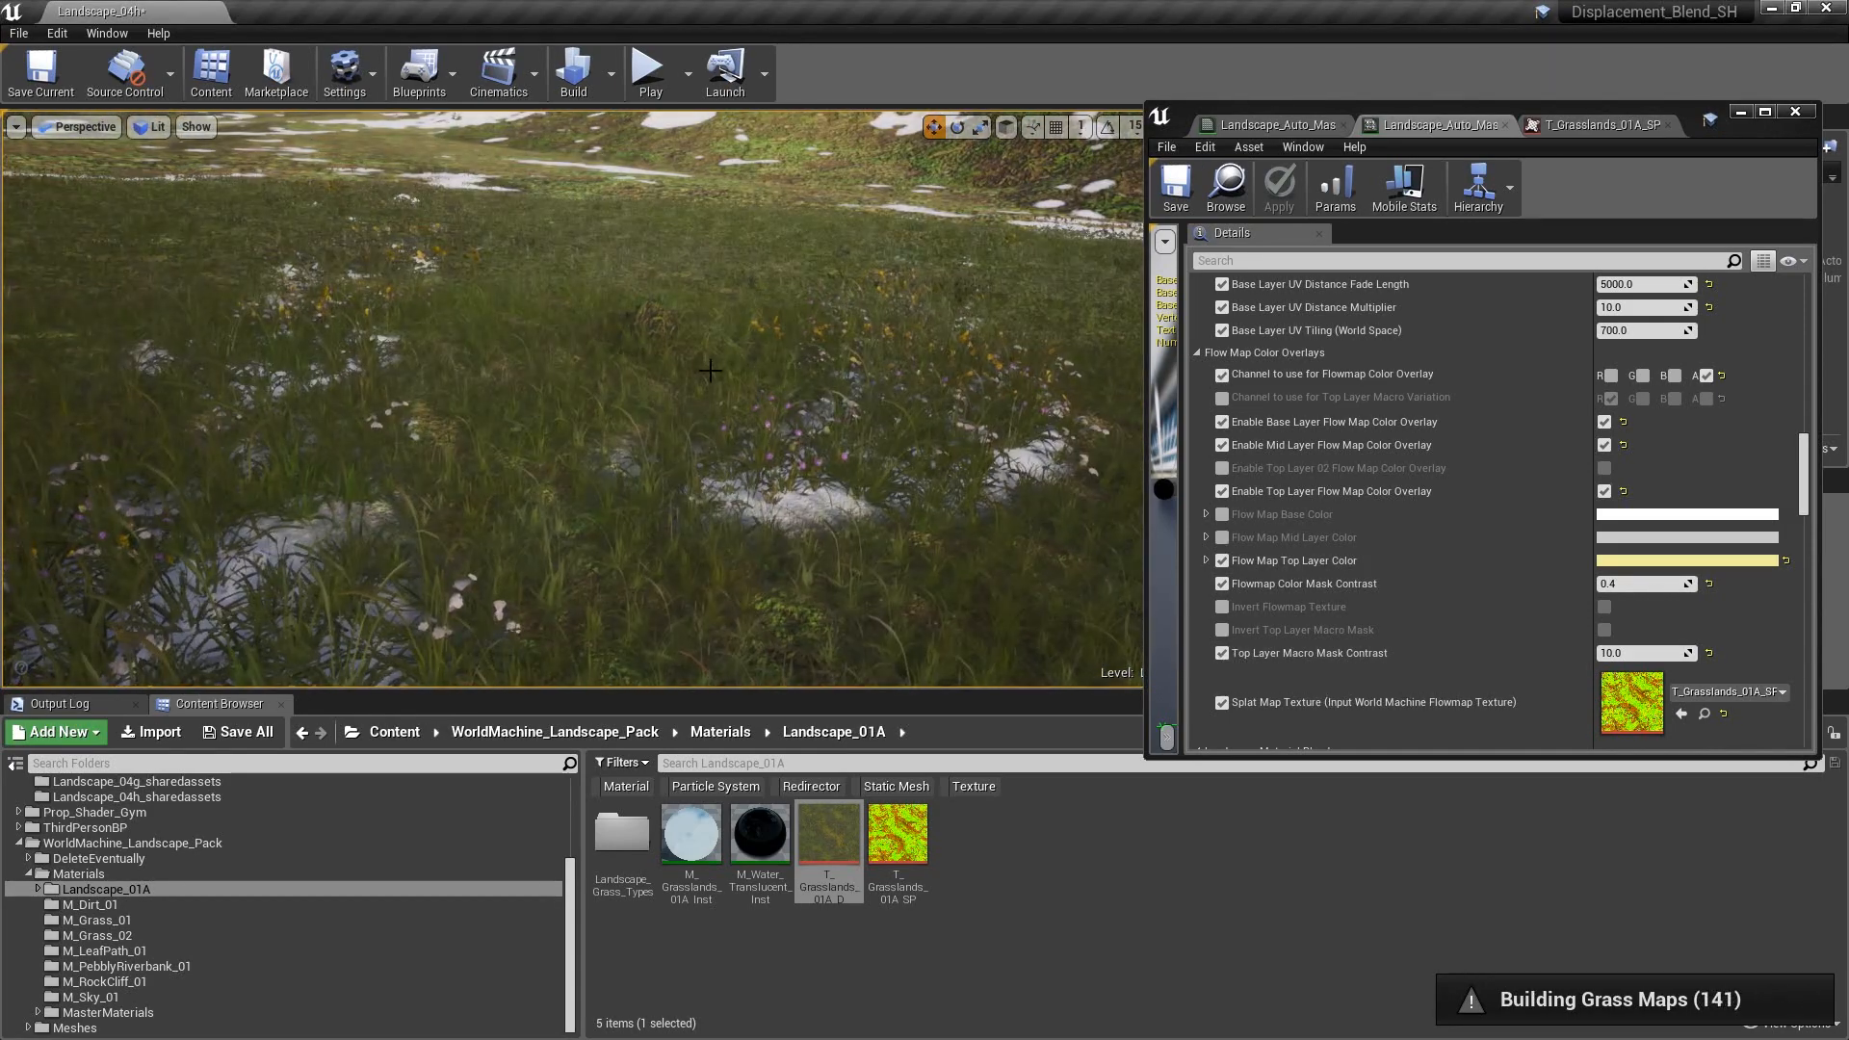
pyautogui.moveTo(1057, 419); pyautogui.dragTo(1030, 405, button='right')
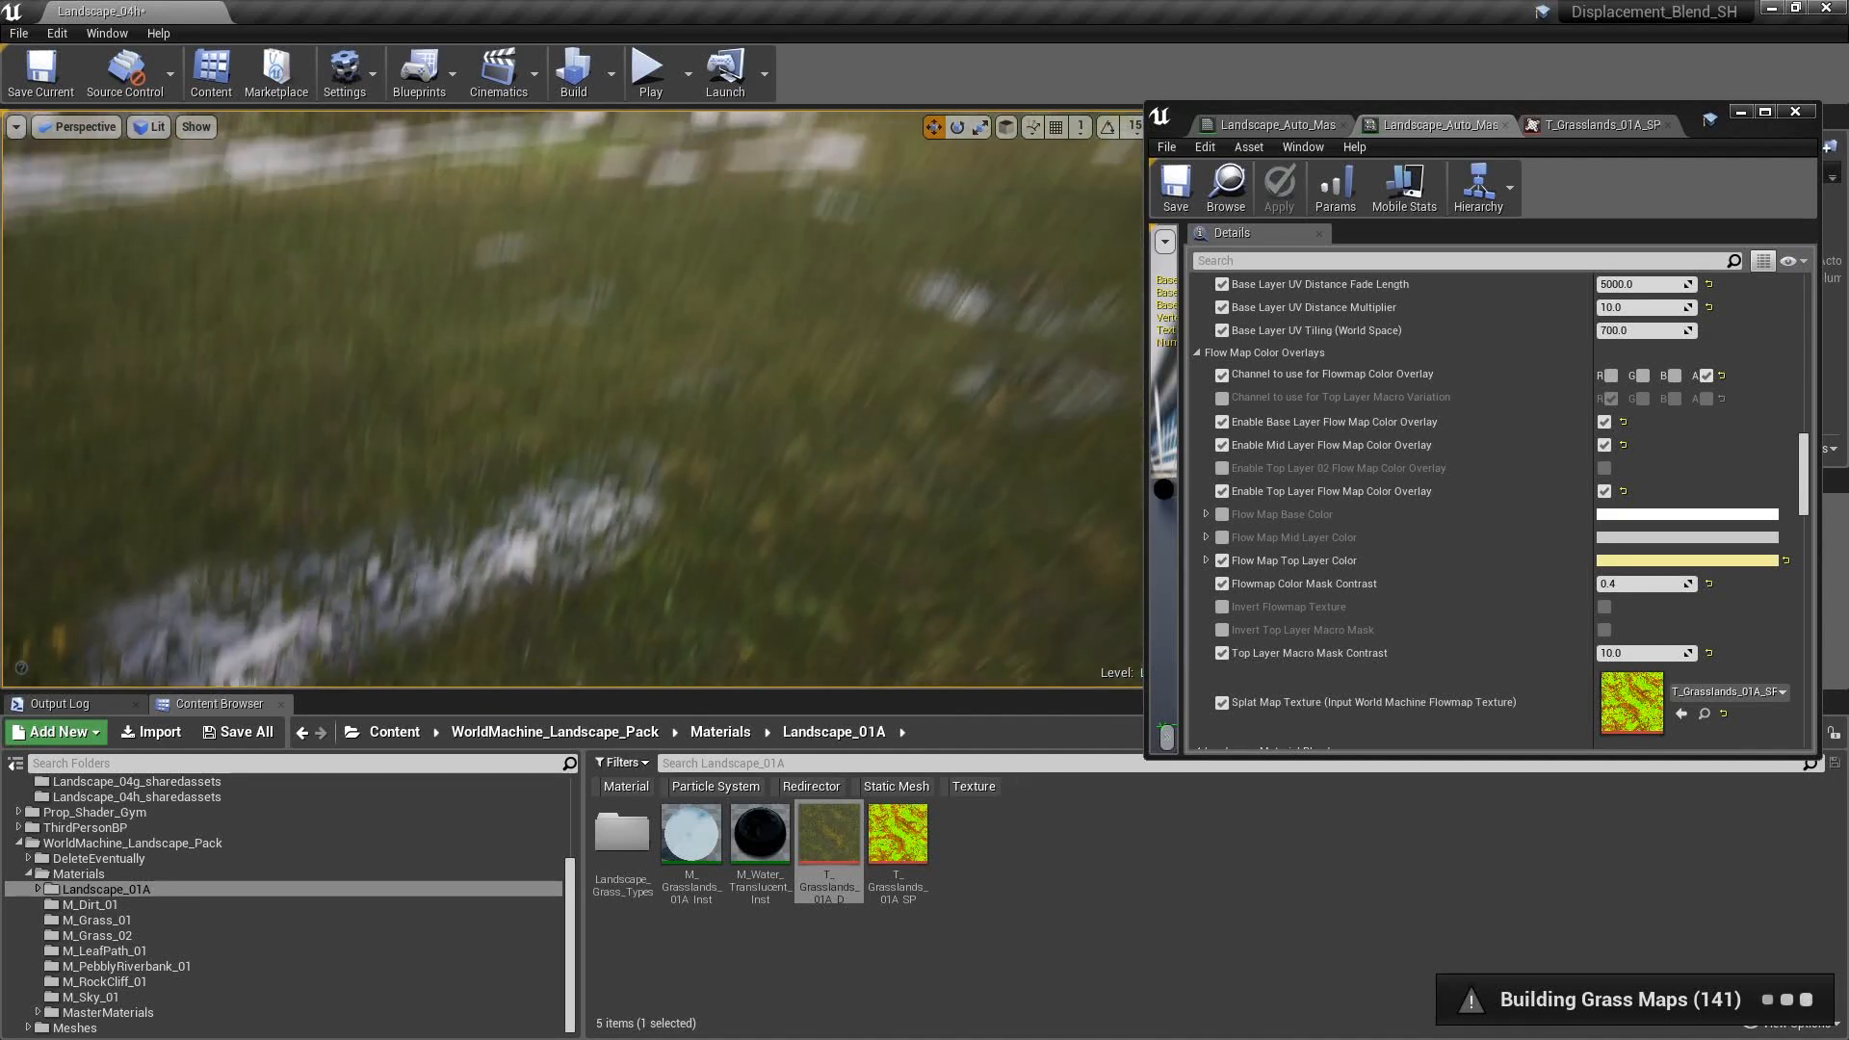
pyautogui.press('w')
pyautogui.moveTo(572, 398); pyautogui.dragTo(515, 375, button='right')
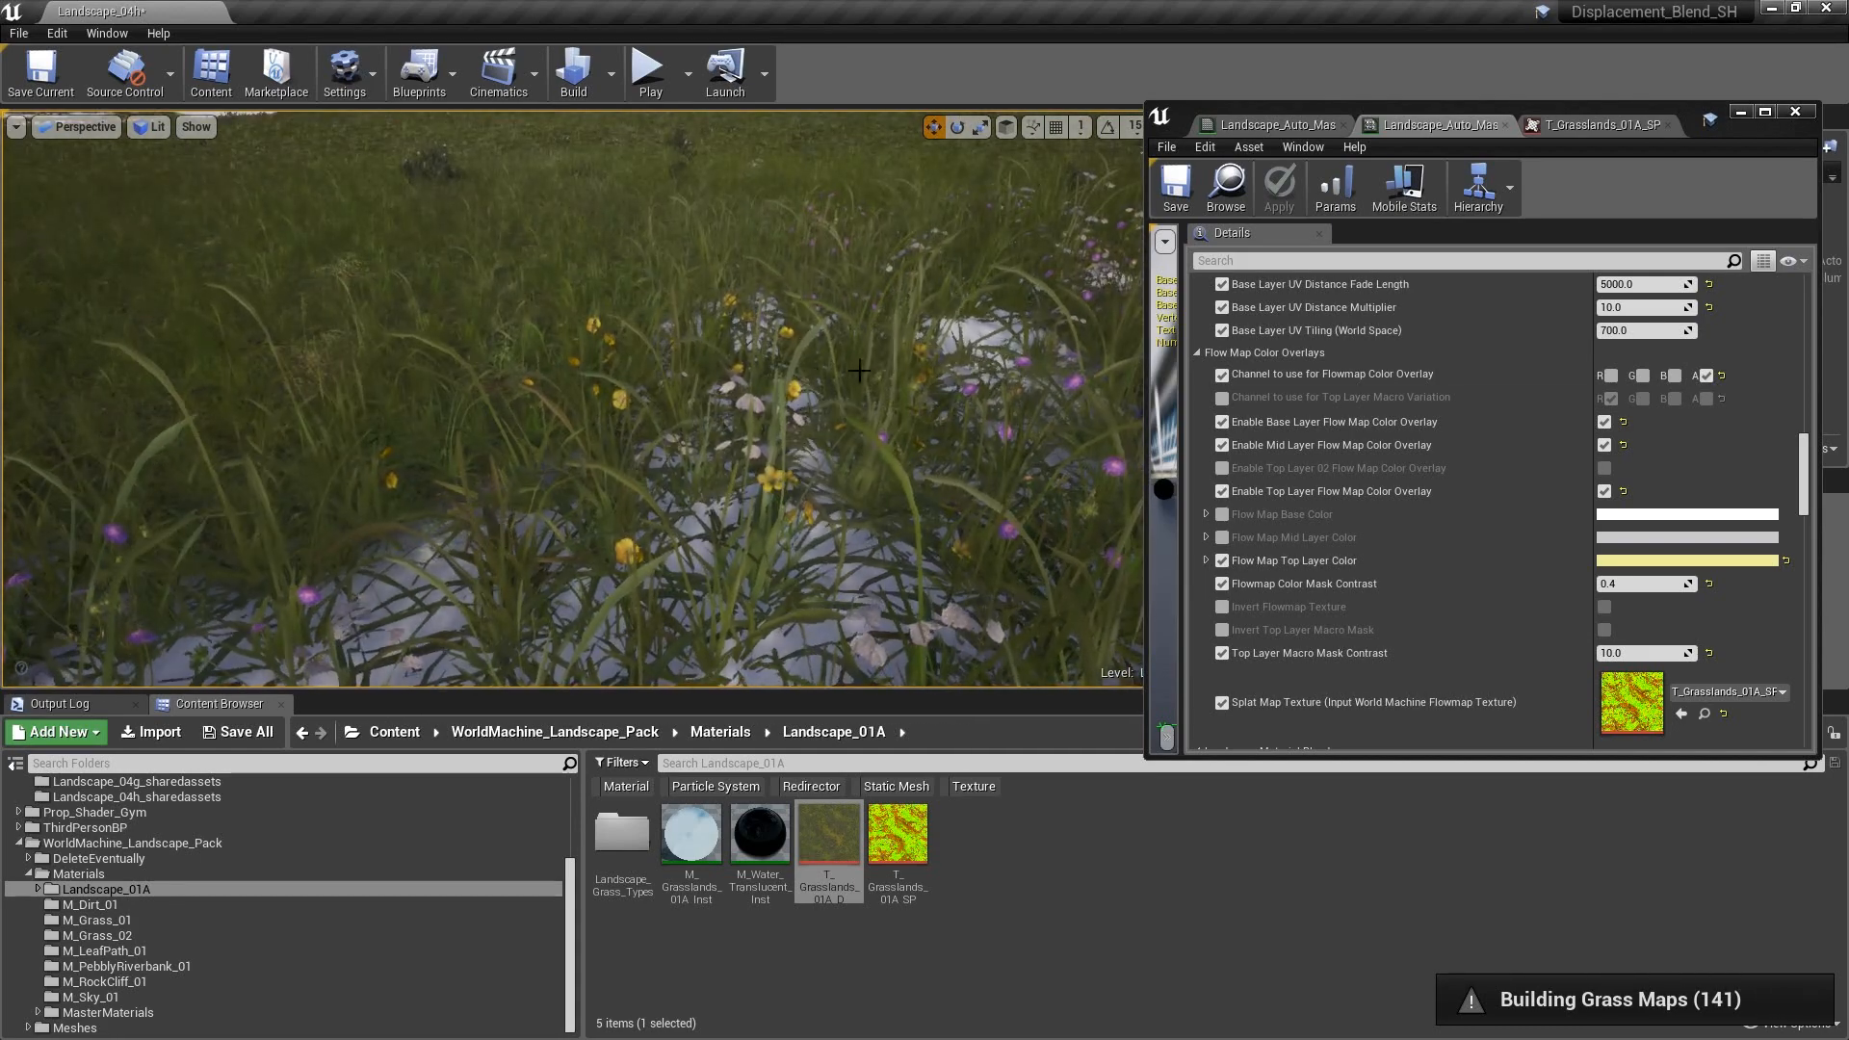
pyautogui.press('s')
pyautogui.moveTo(776, 388); pyautogui.dragTo(757, 265, button='right')
pyautogui.press('w')
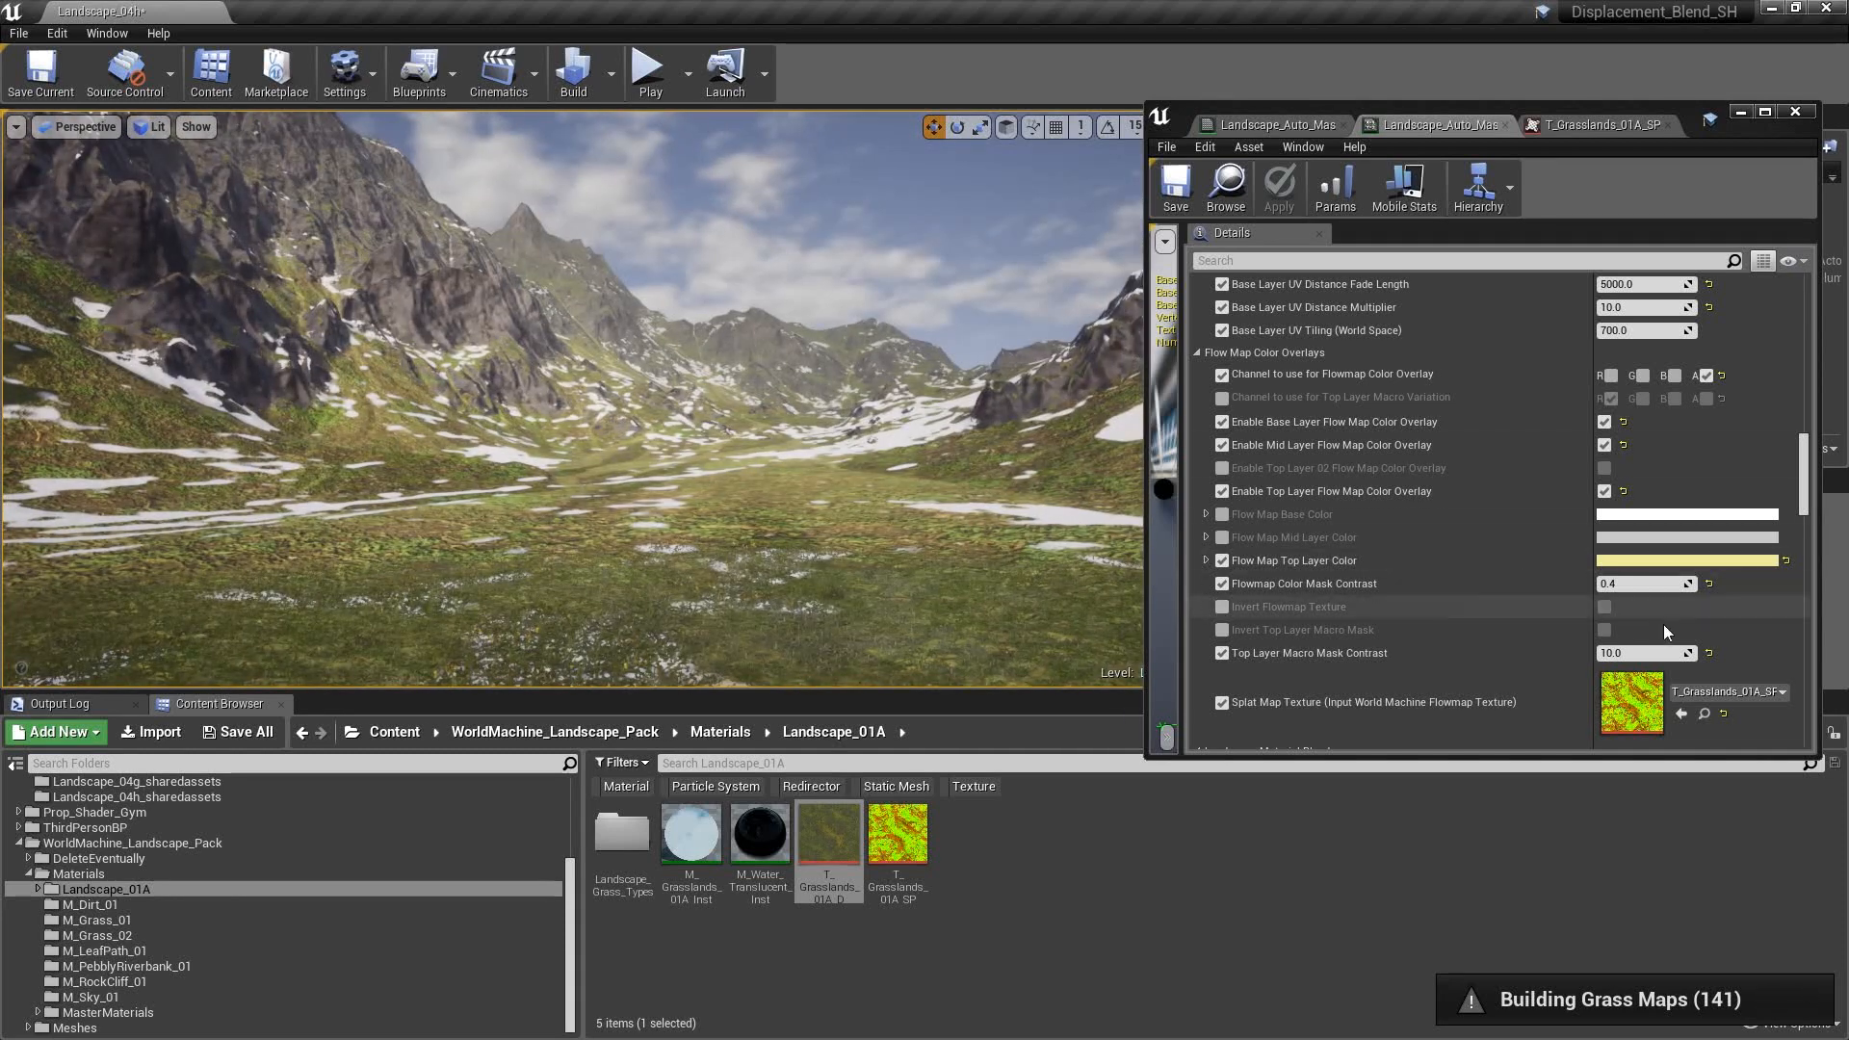
# - Turn off Enable Top Layer 02 in the landscape material instance
pyautogui.scroll(3, 1579, 582)
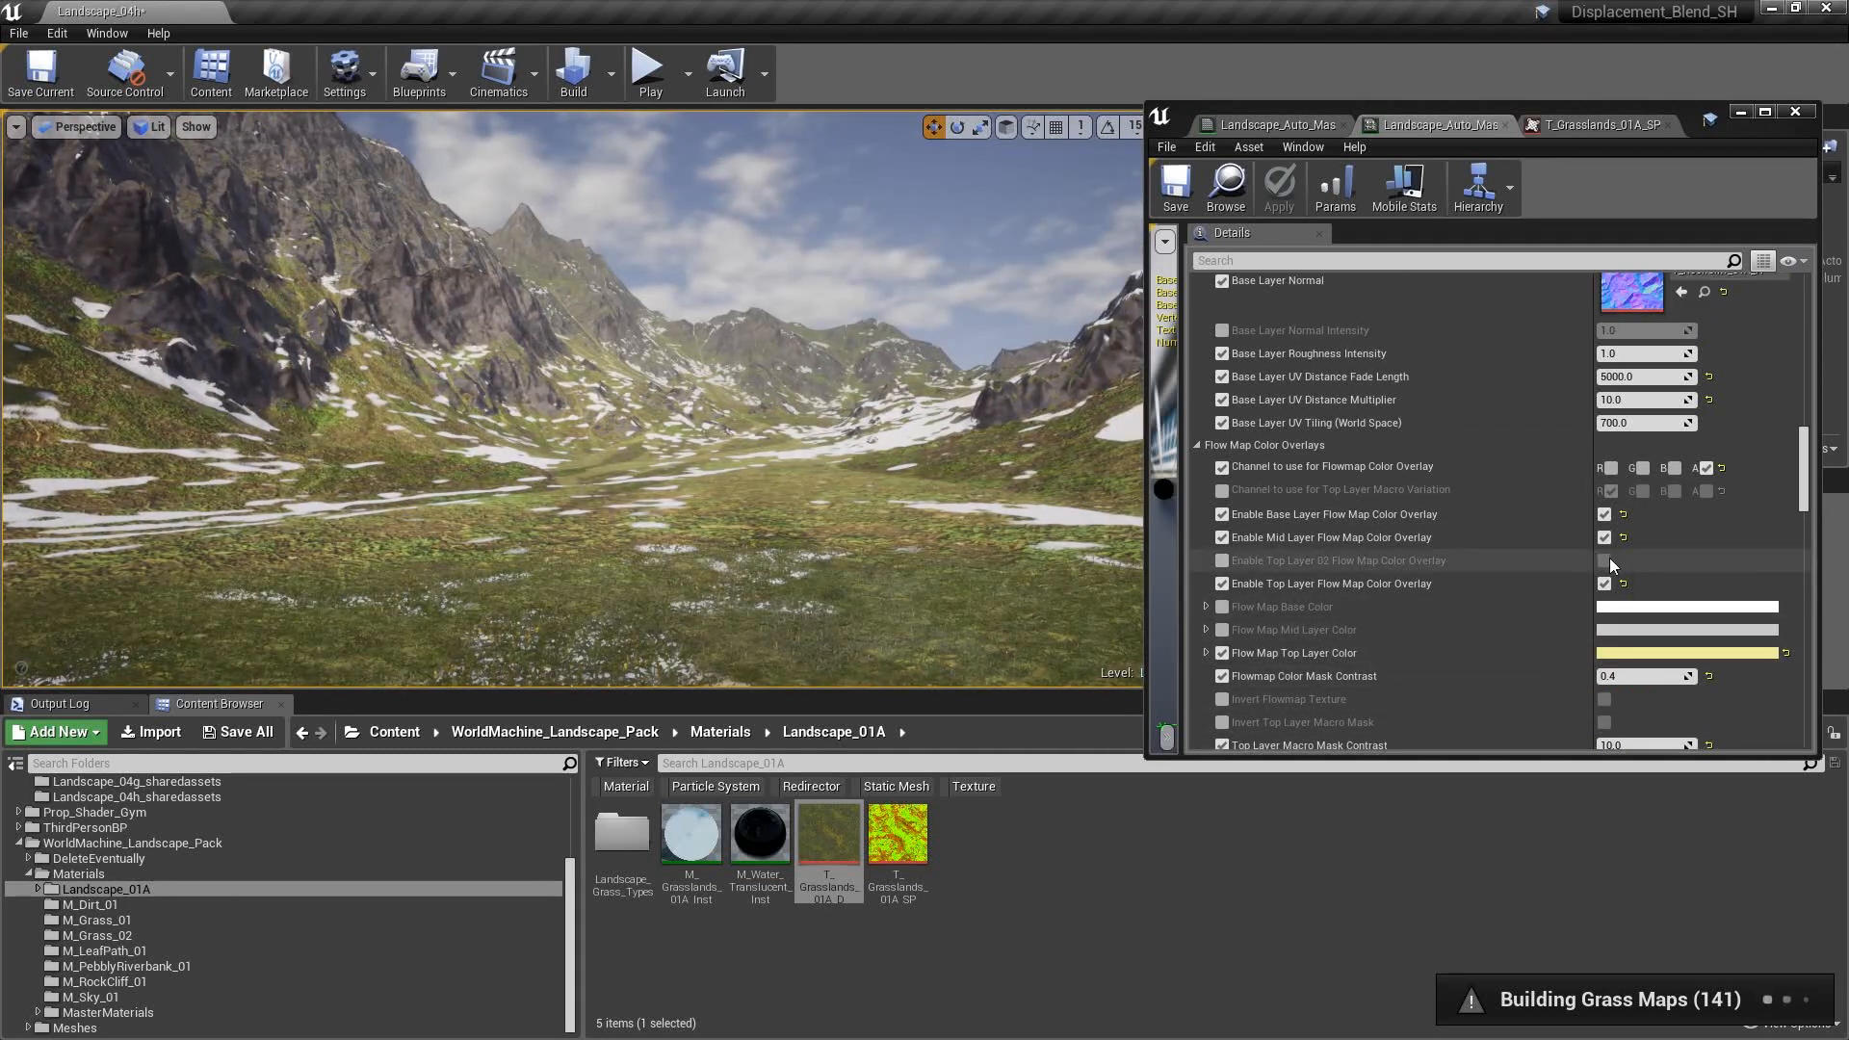
pyautogui.scroll(10, 1609, 558)
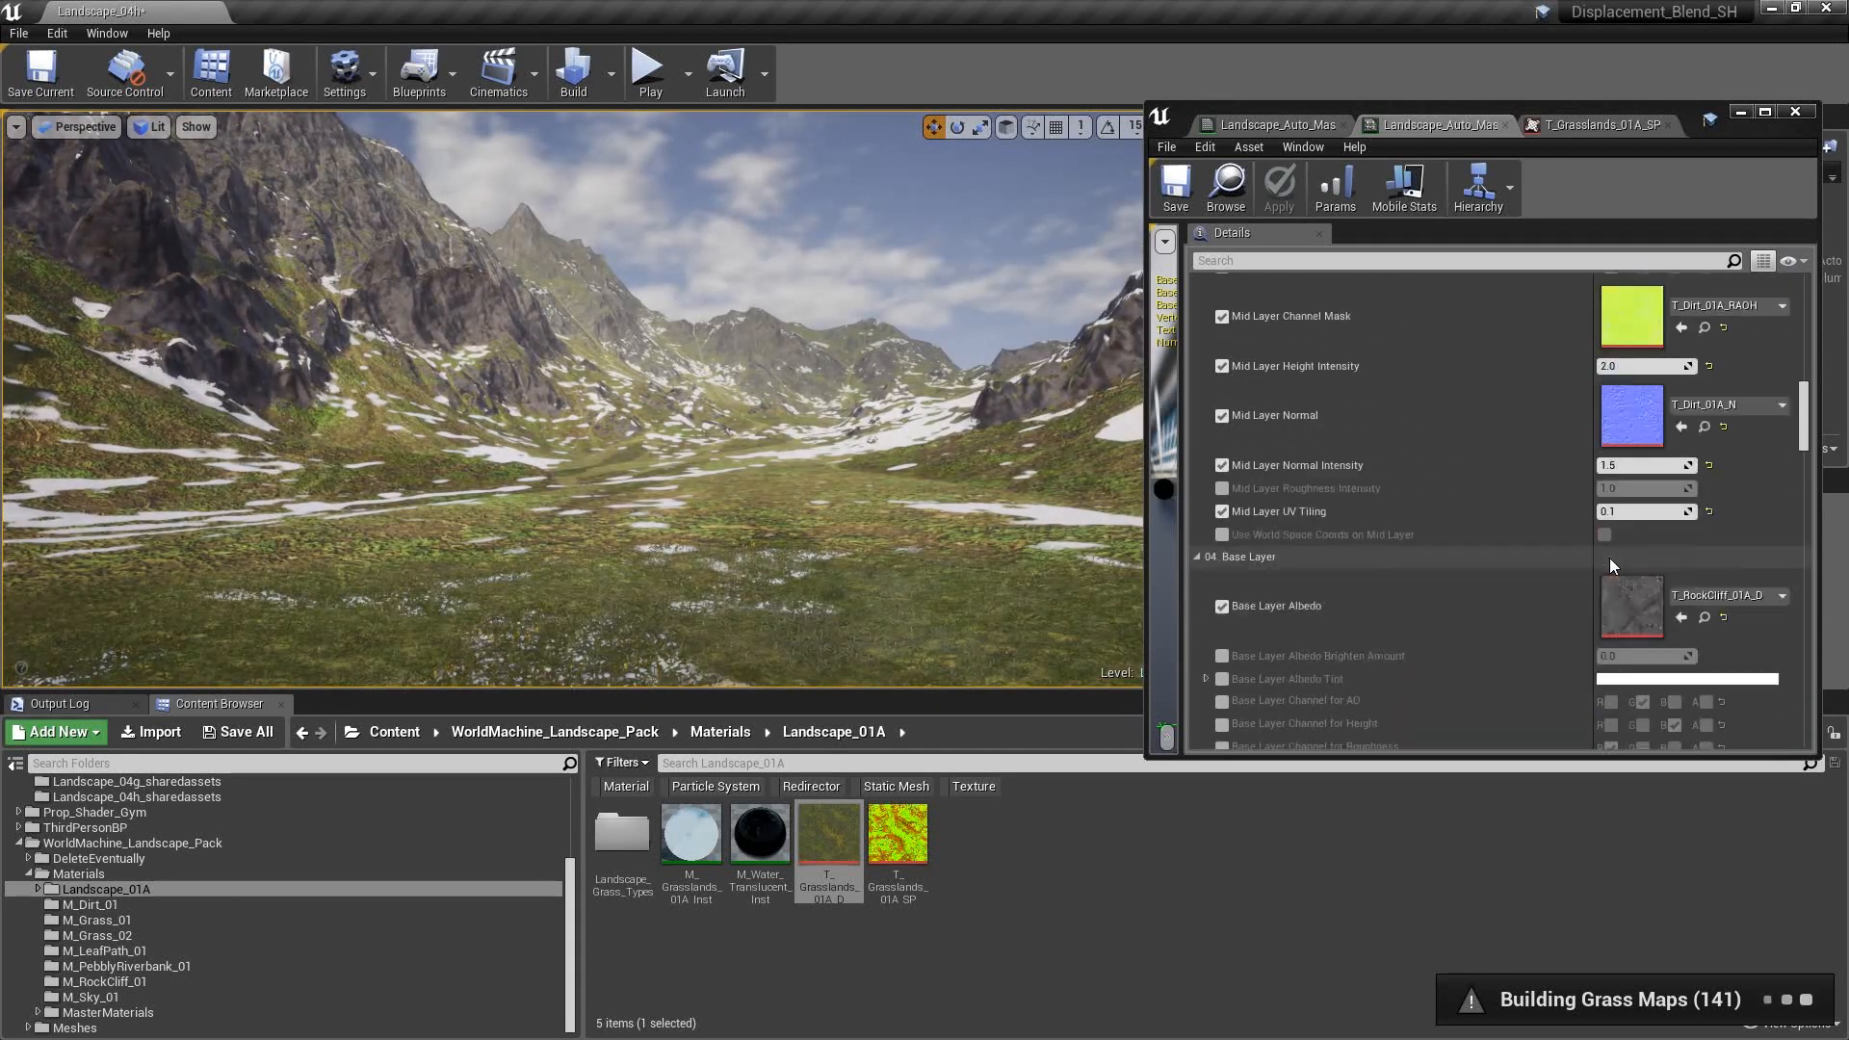
pyautogui.scroll(10, 1610, 558)
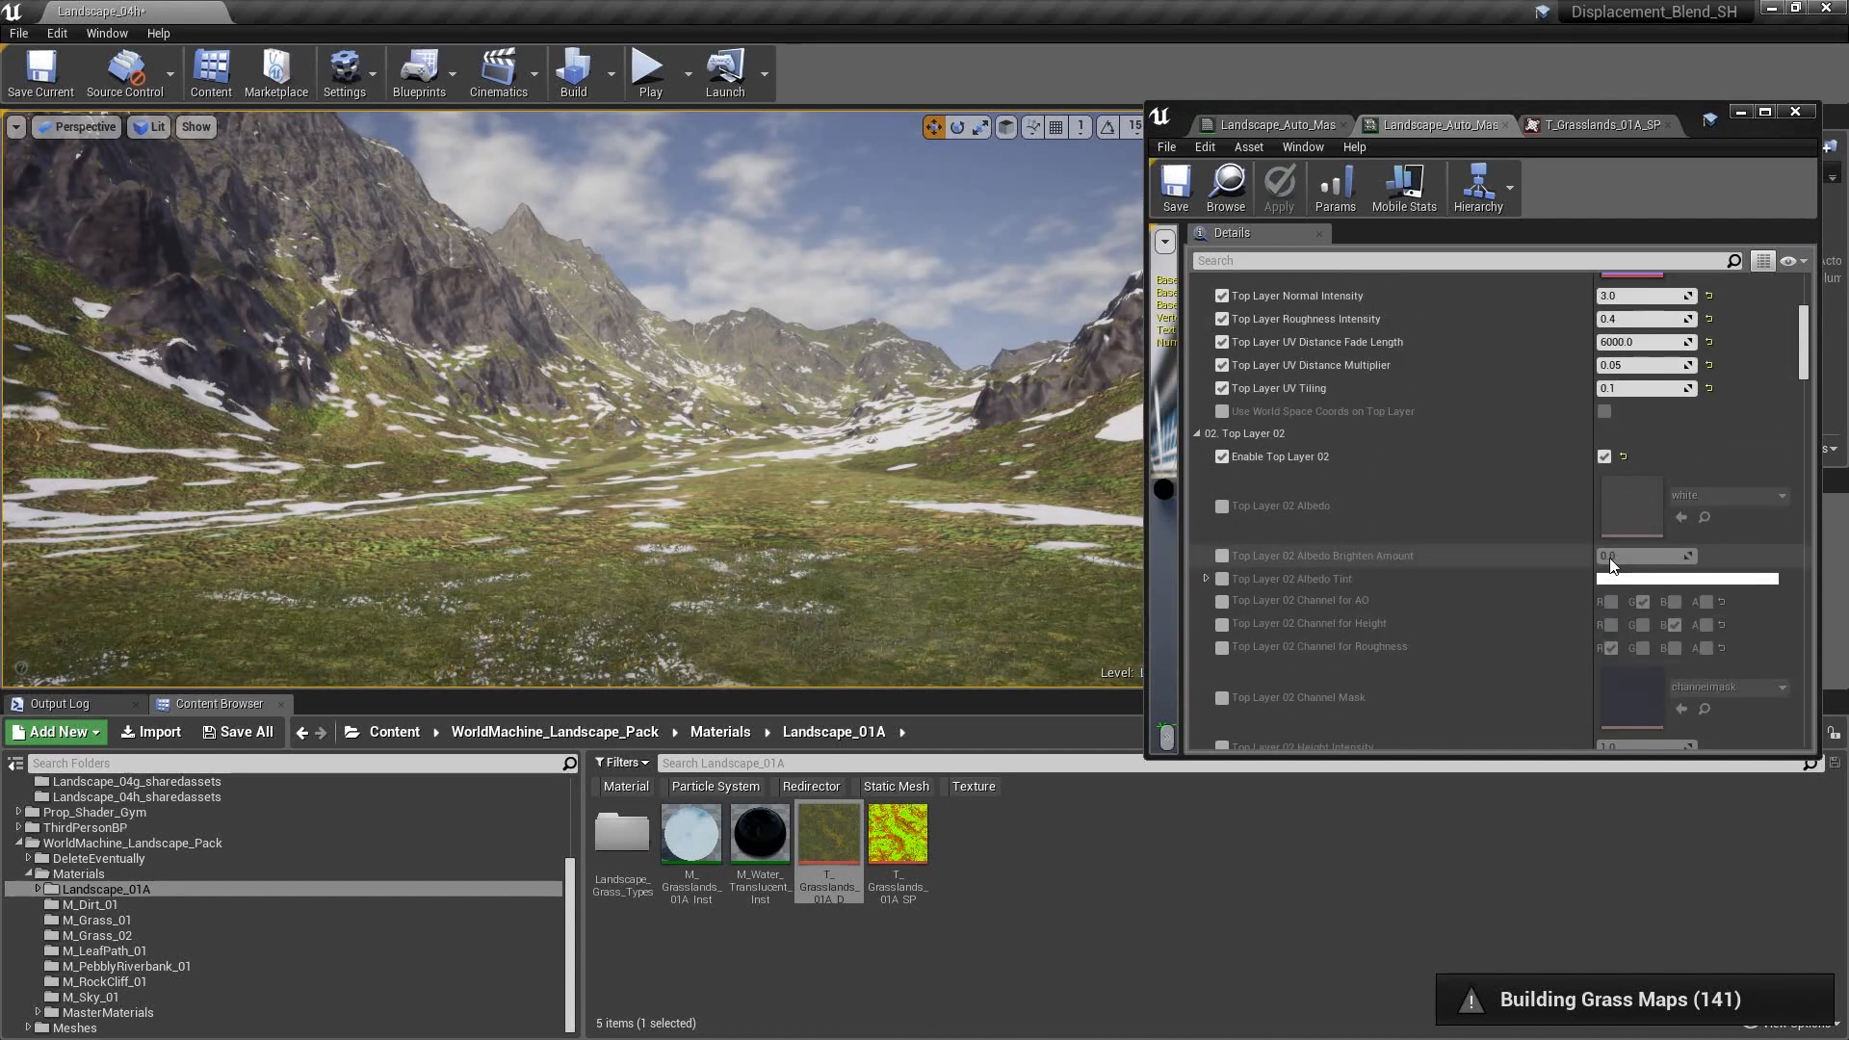
pyautogui.click(1604, 457)
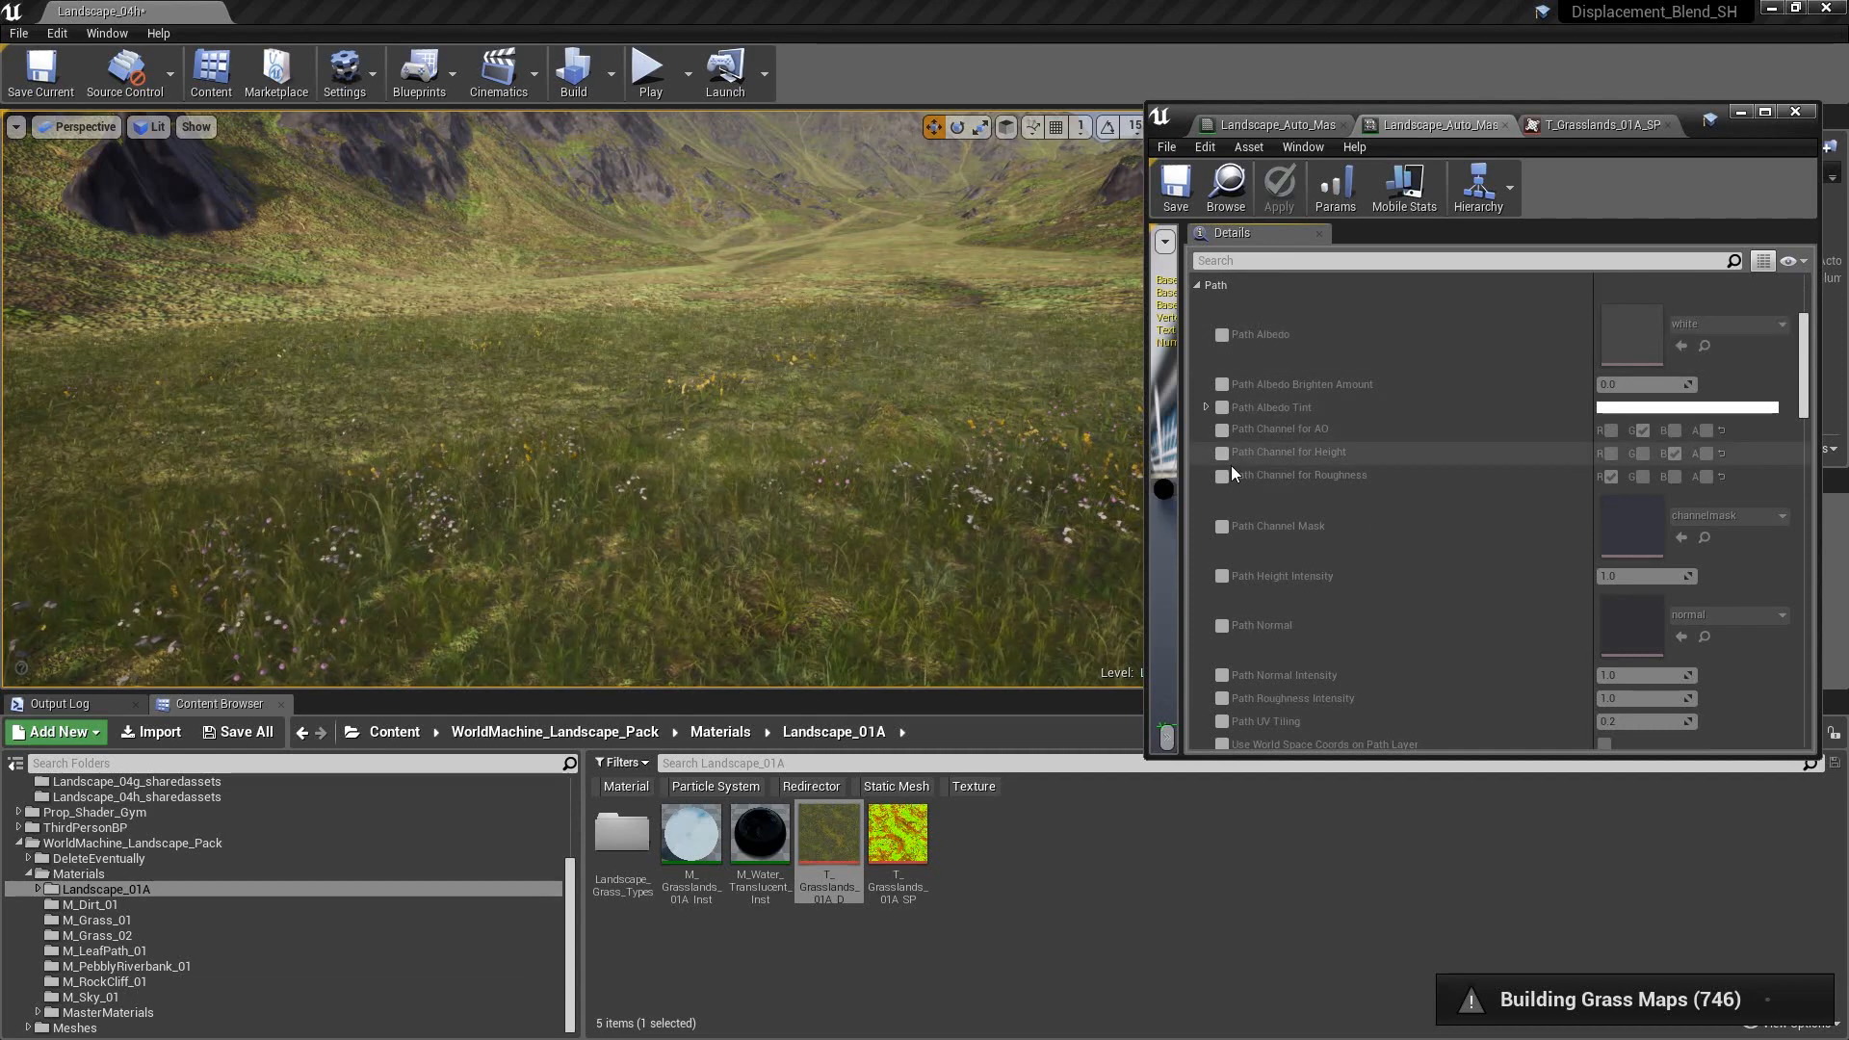
# - Override the Path Albedo, Path Channel Mask and Path Normal texture parameters in the Path group
pyautogui.scroll(3, 1402, 429)
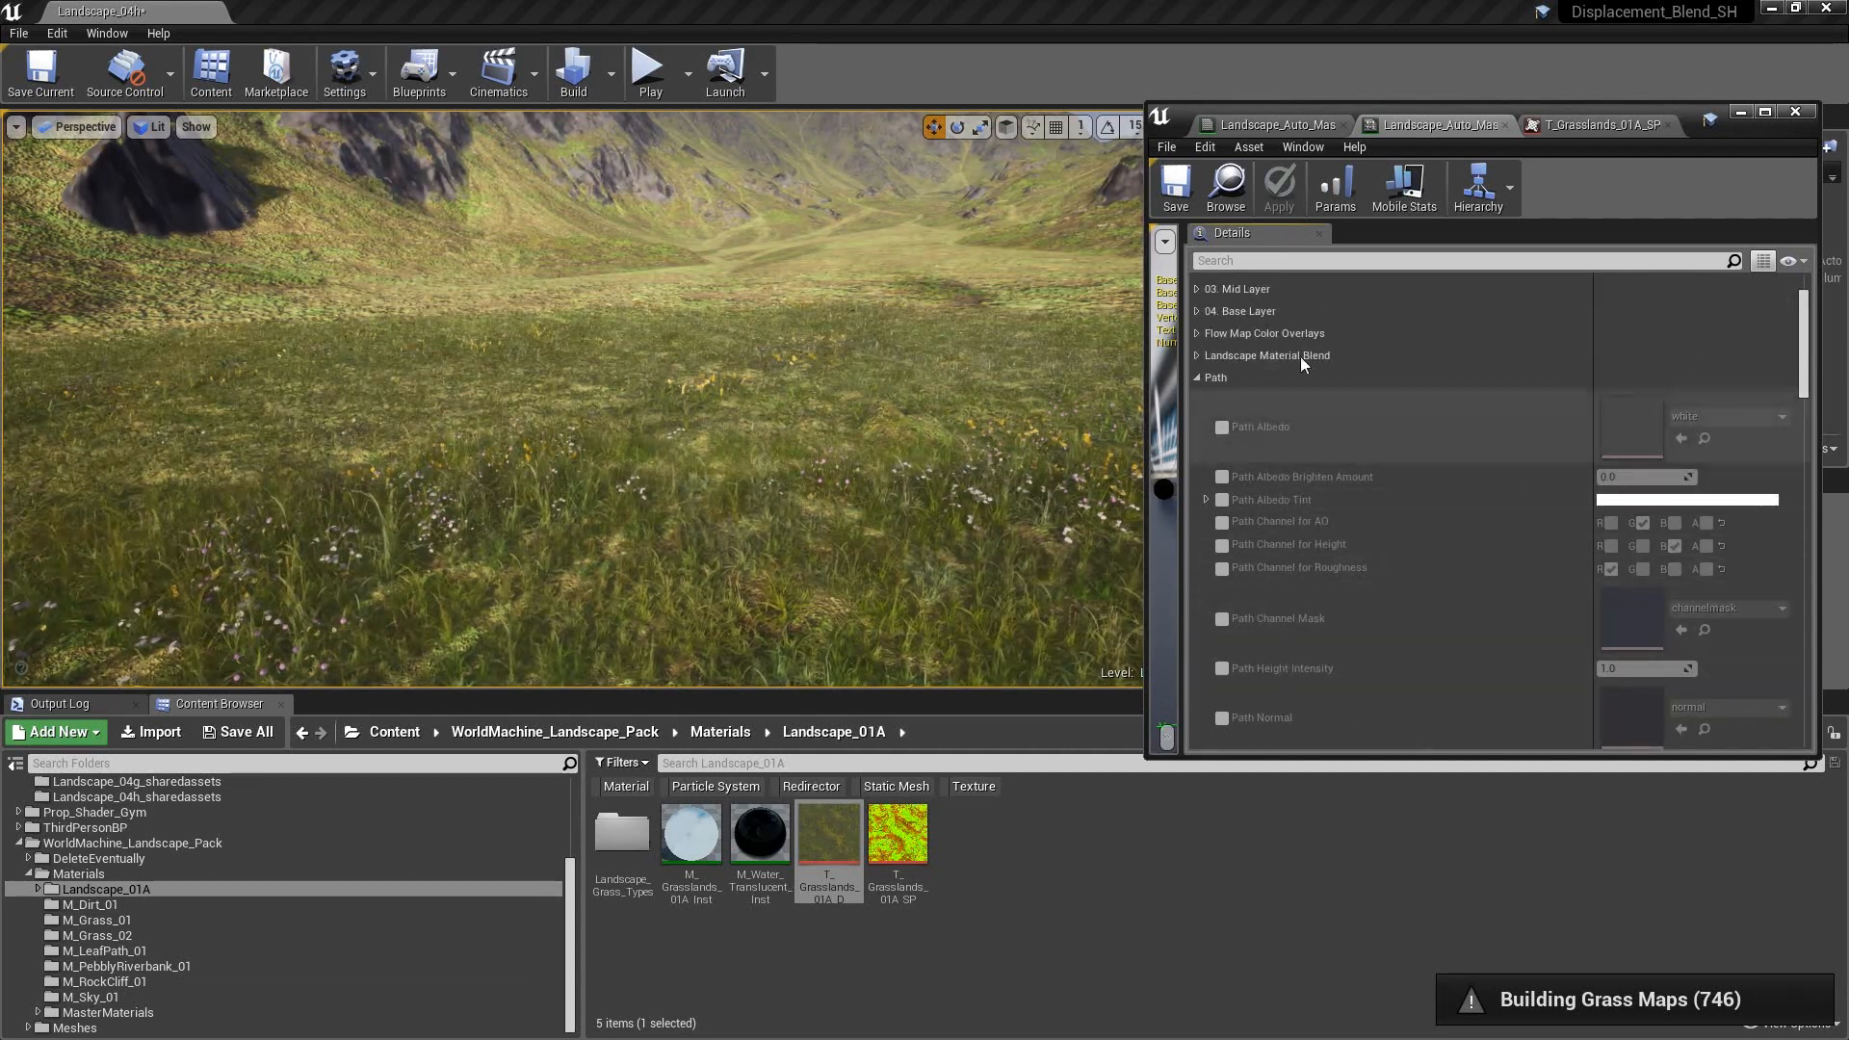
pyautogui.click(1221, 427)
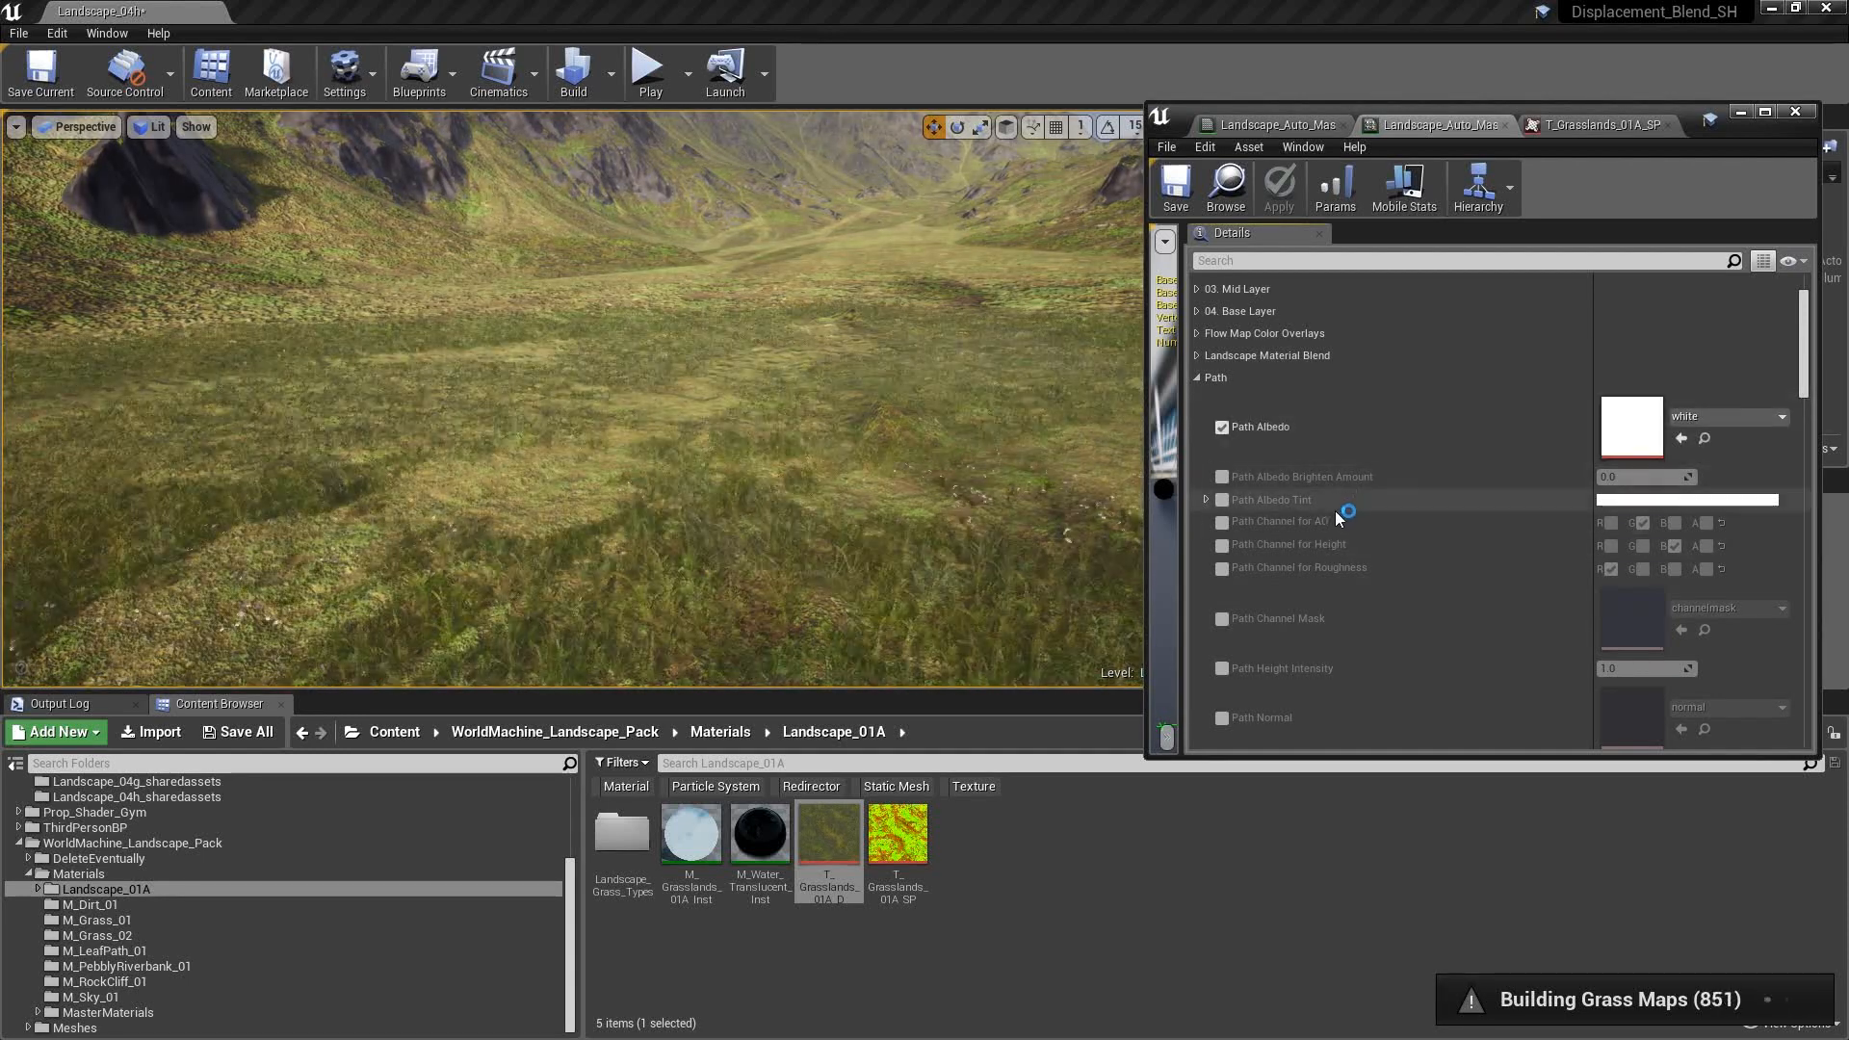
pyautogui.scroll(-3, 1235, 522)
pyautogui.click(1221, 528)
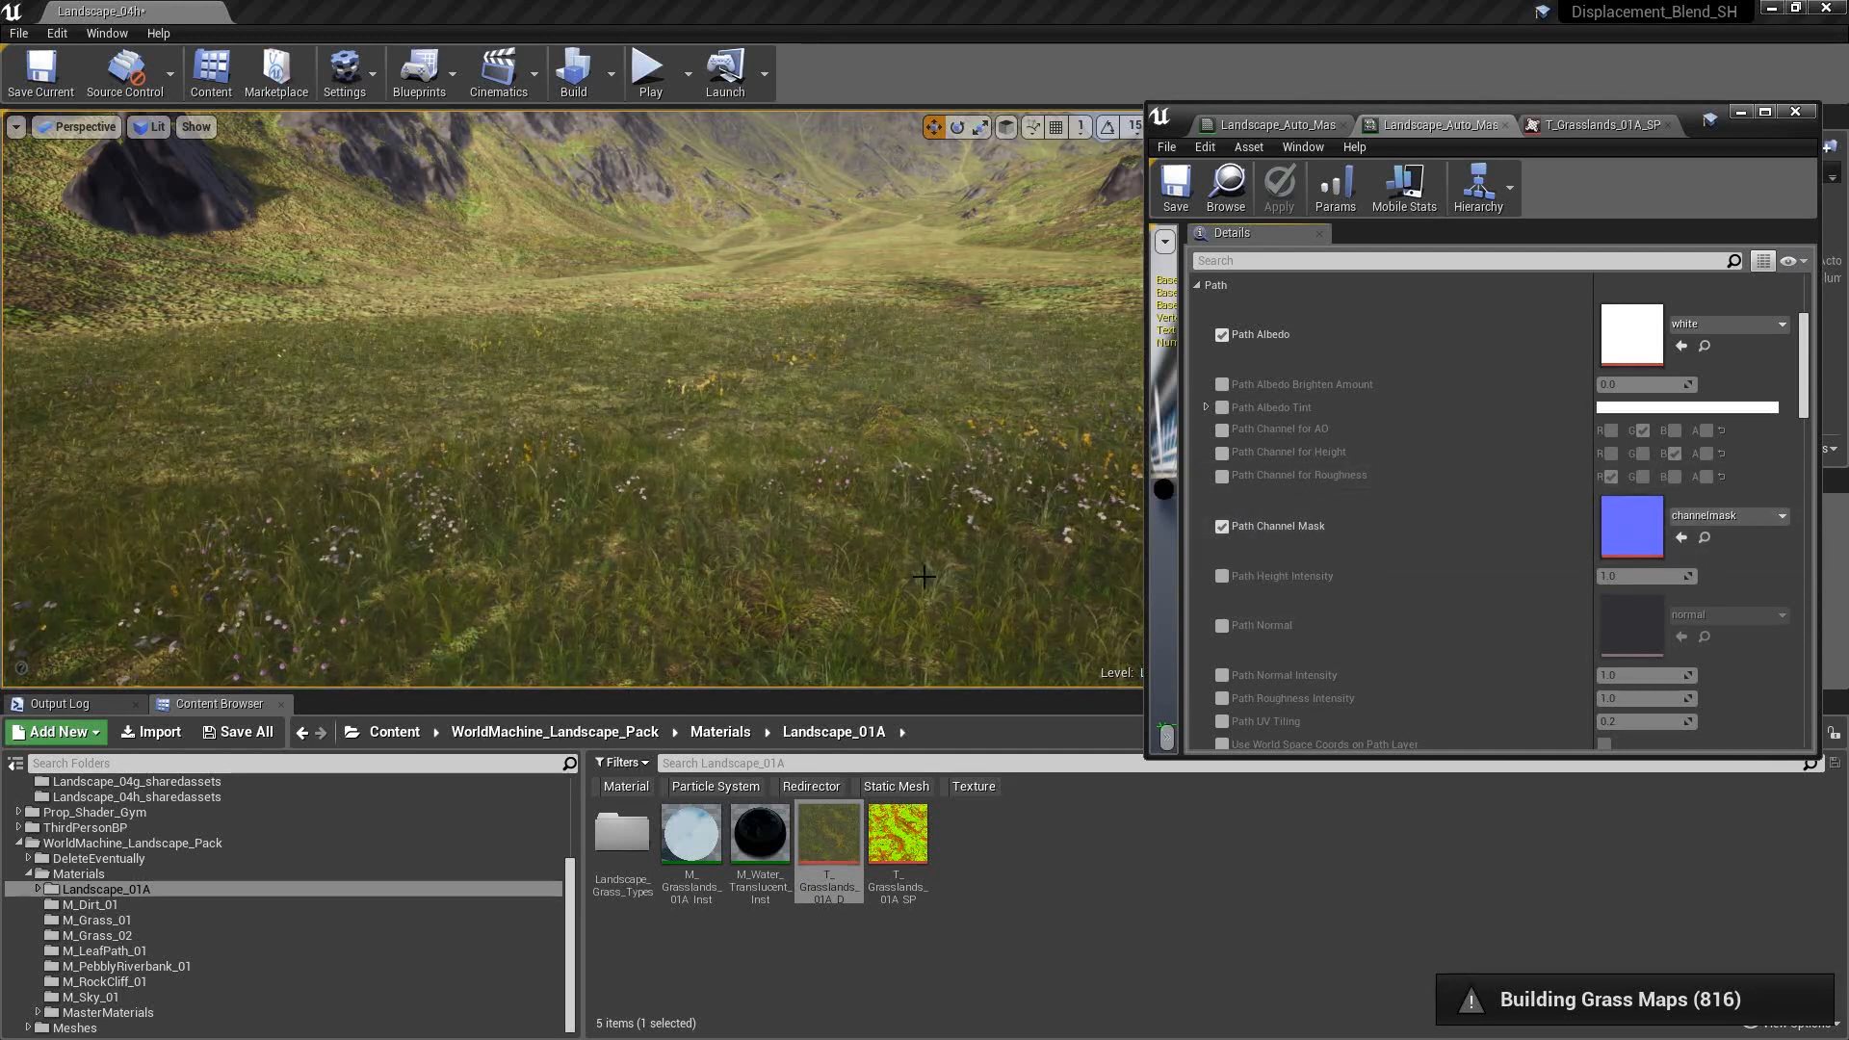
pyautogui.scroll(-4, 1424, 541)
pyautogui.click(1222, 501)
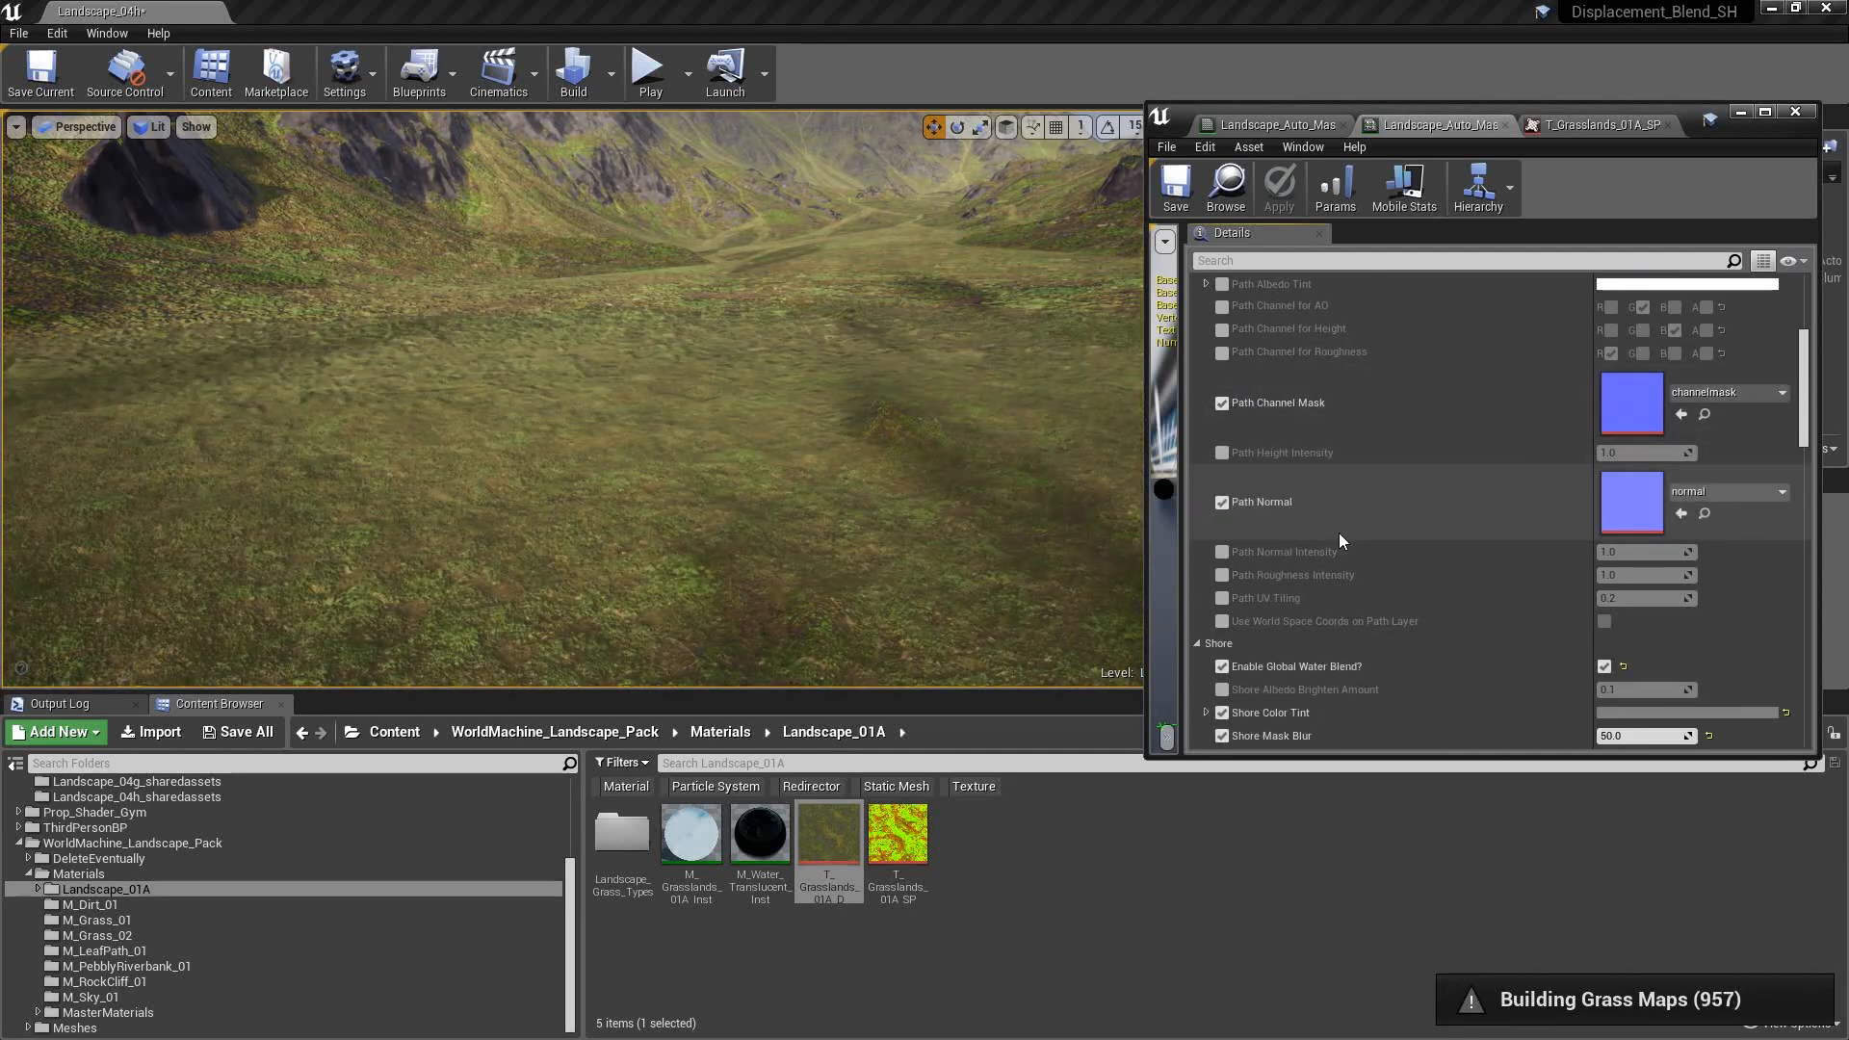
# - Assign the M_LeafPath_01 textures: T_LeafPath_01A_D to Path Albedo, T_LeafPath_01A_N to Path Normal, and T_LeafPath_01A_RAOH to Path Channel Mask
pyautogui.click(104, 950)
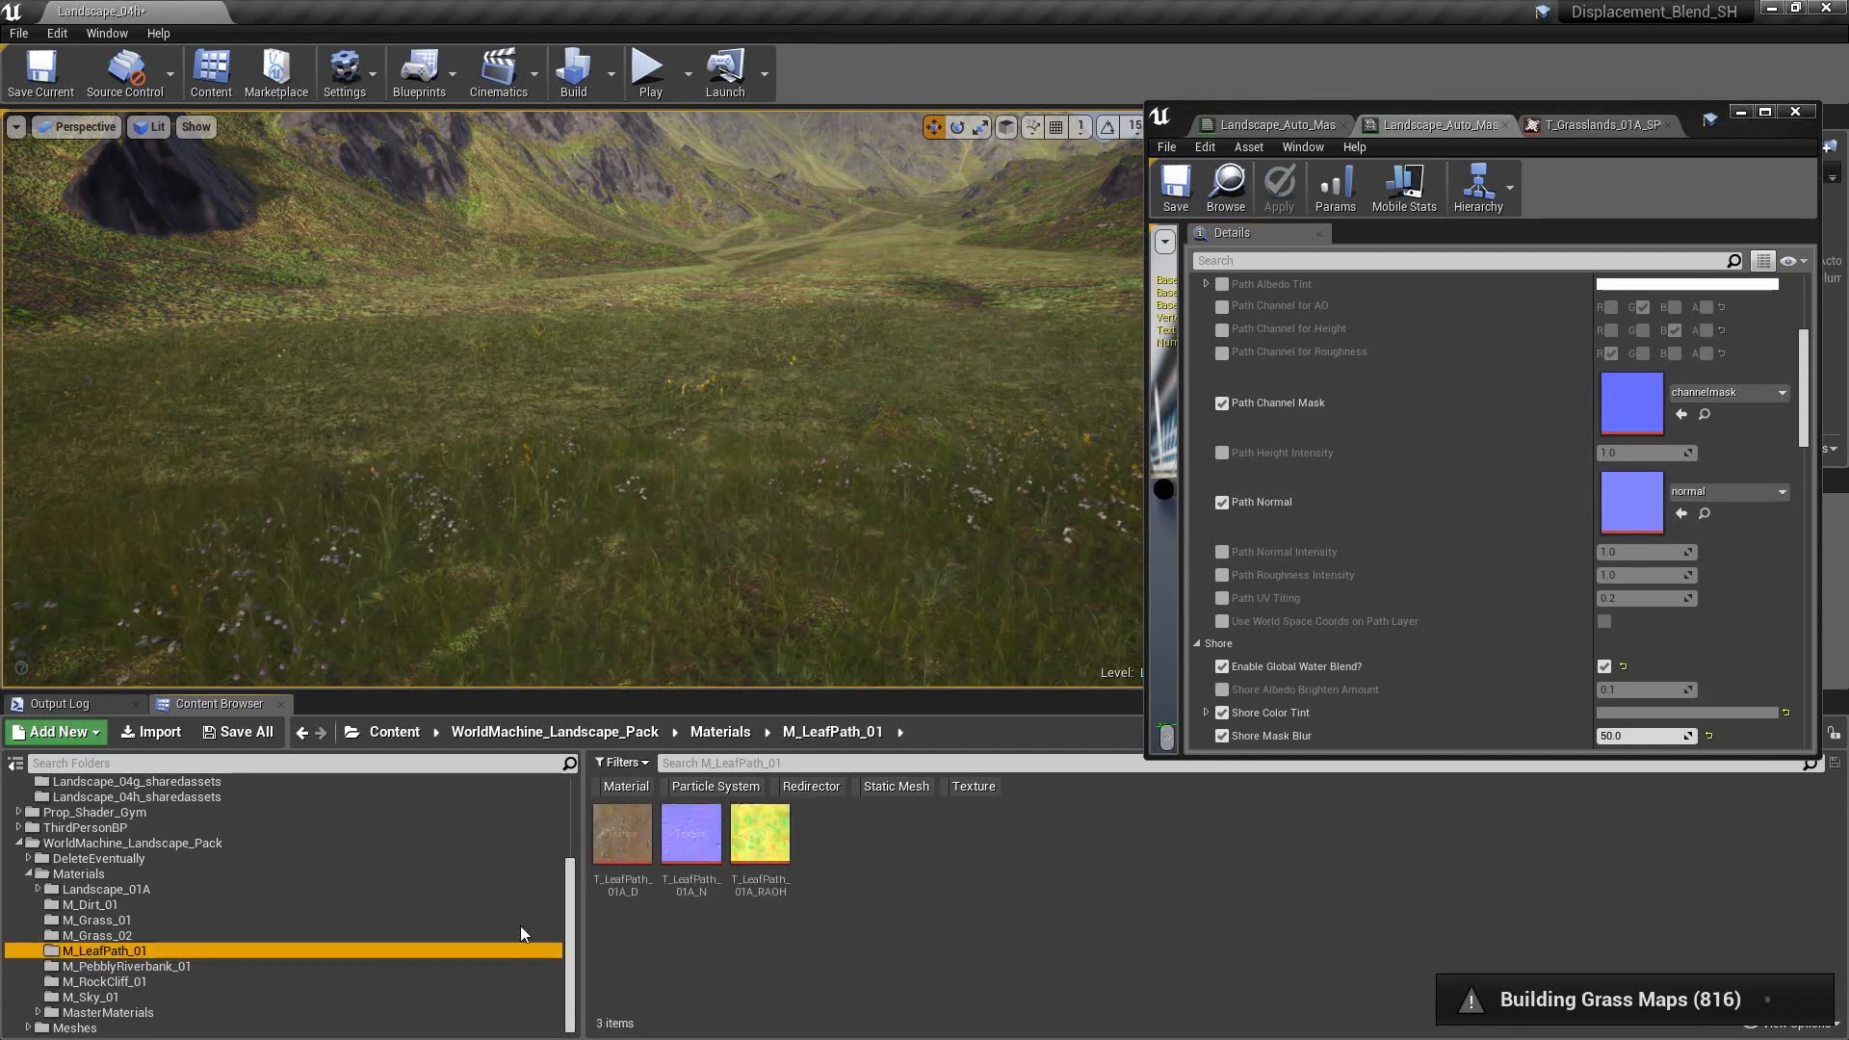
pyautogui.moveTo(622, 834); pyautogui.dragTo(1652, 385)
pyautogui.click(986, 948)
pyautogui.scroll(5, 1666, 528)
pyautogui.moveTo(692, 833); pyautogui.dragTo(1650, 686)
pyautogui.moveTo(761, 834); pyautogui.dragTo(1608, 591)
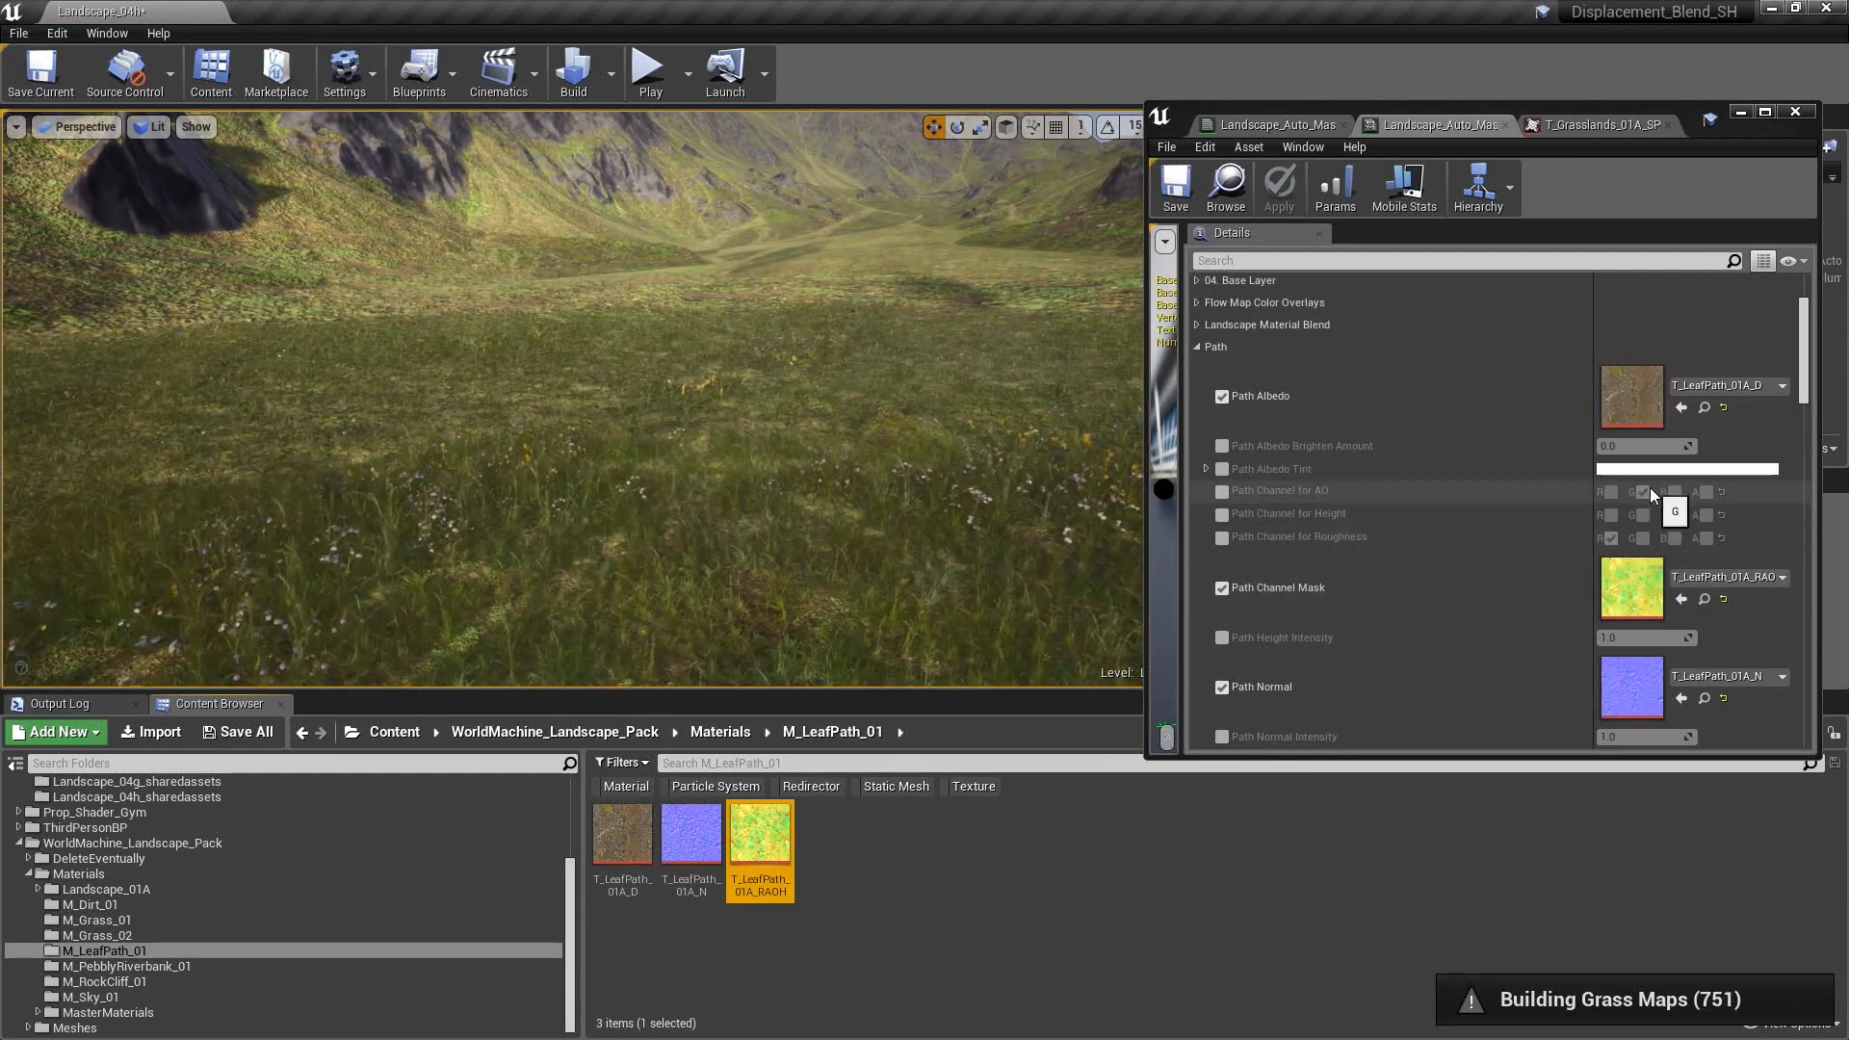
# - Look over the Path parameters and check the 01. Top Layer group's UV tiling for comparison
pyautogui.click(1644, 490)
pyautogui.scroll(-2, 1446, 535)
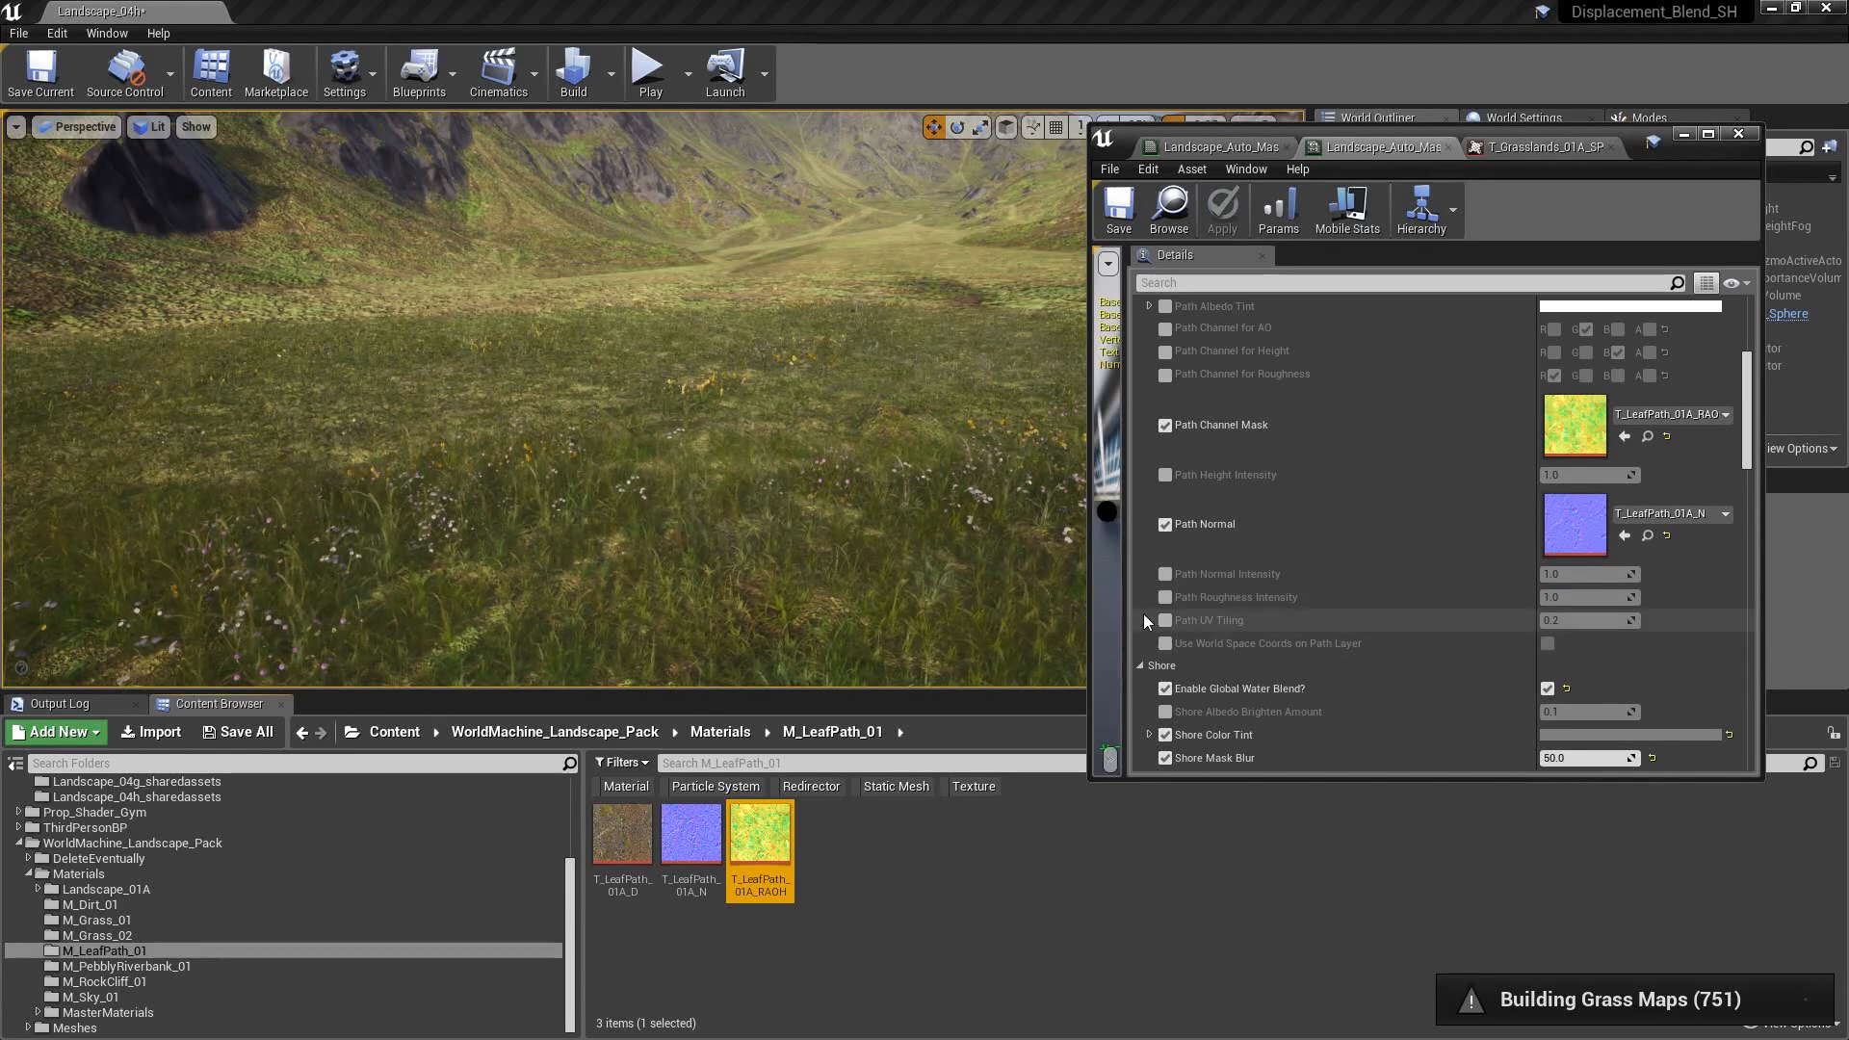
pyautogui.scroll(3, 1523, 616)
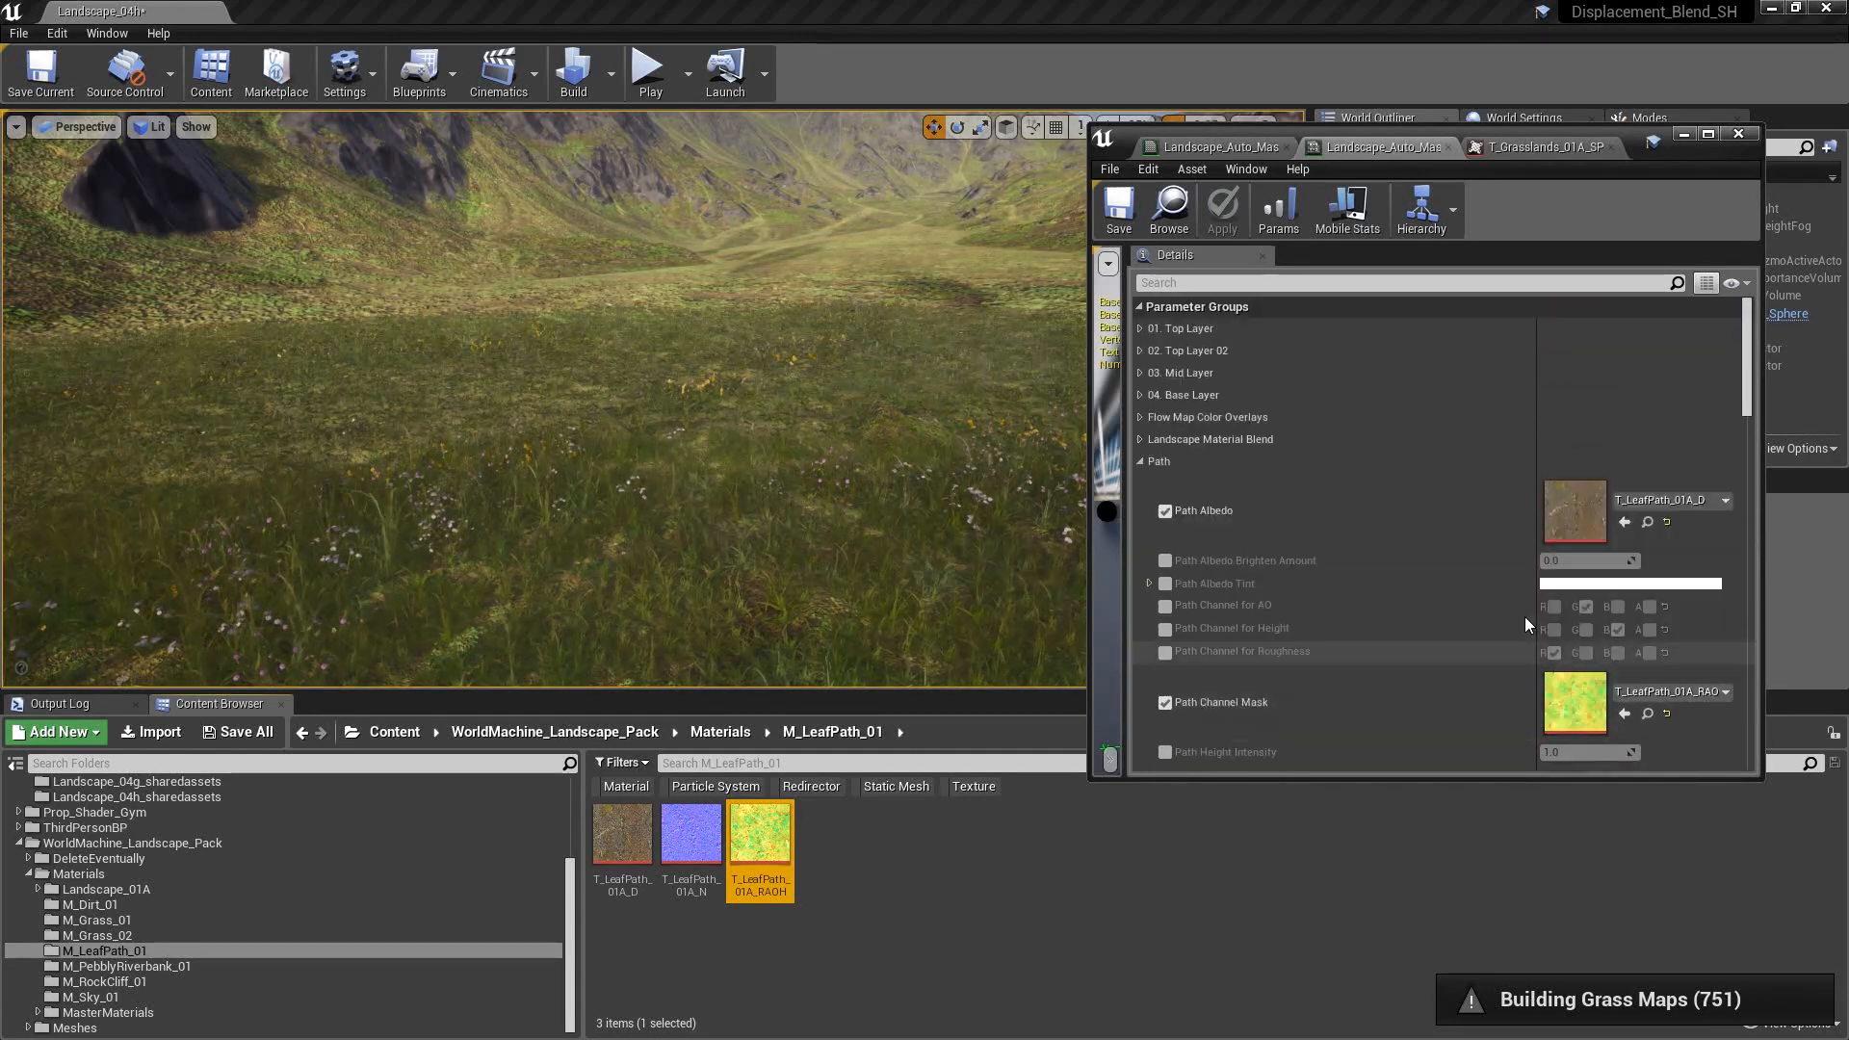
pyautogui.click(1139, 329)
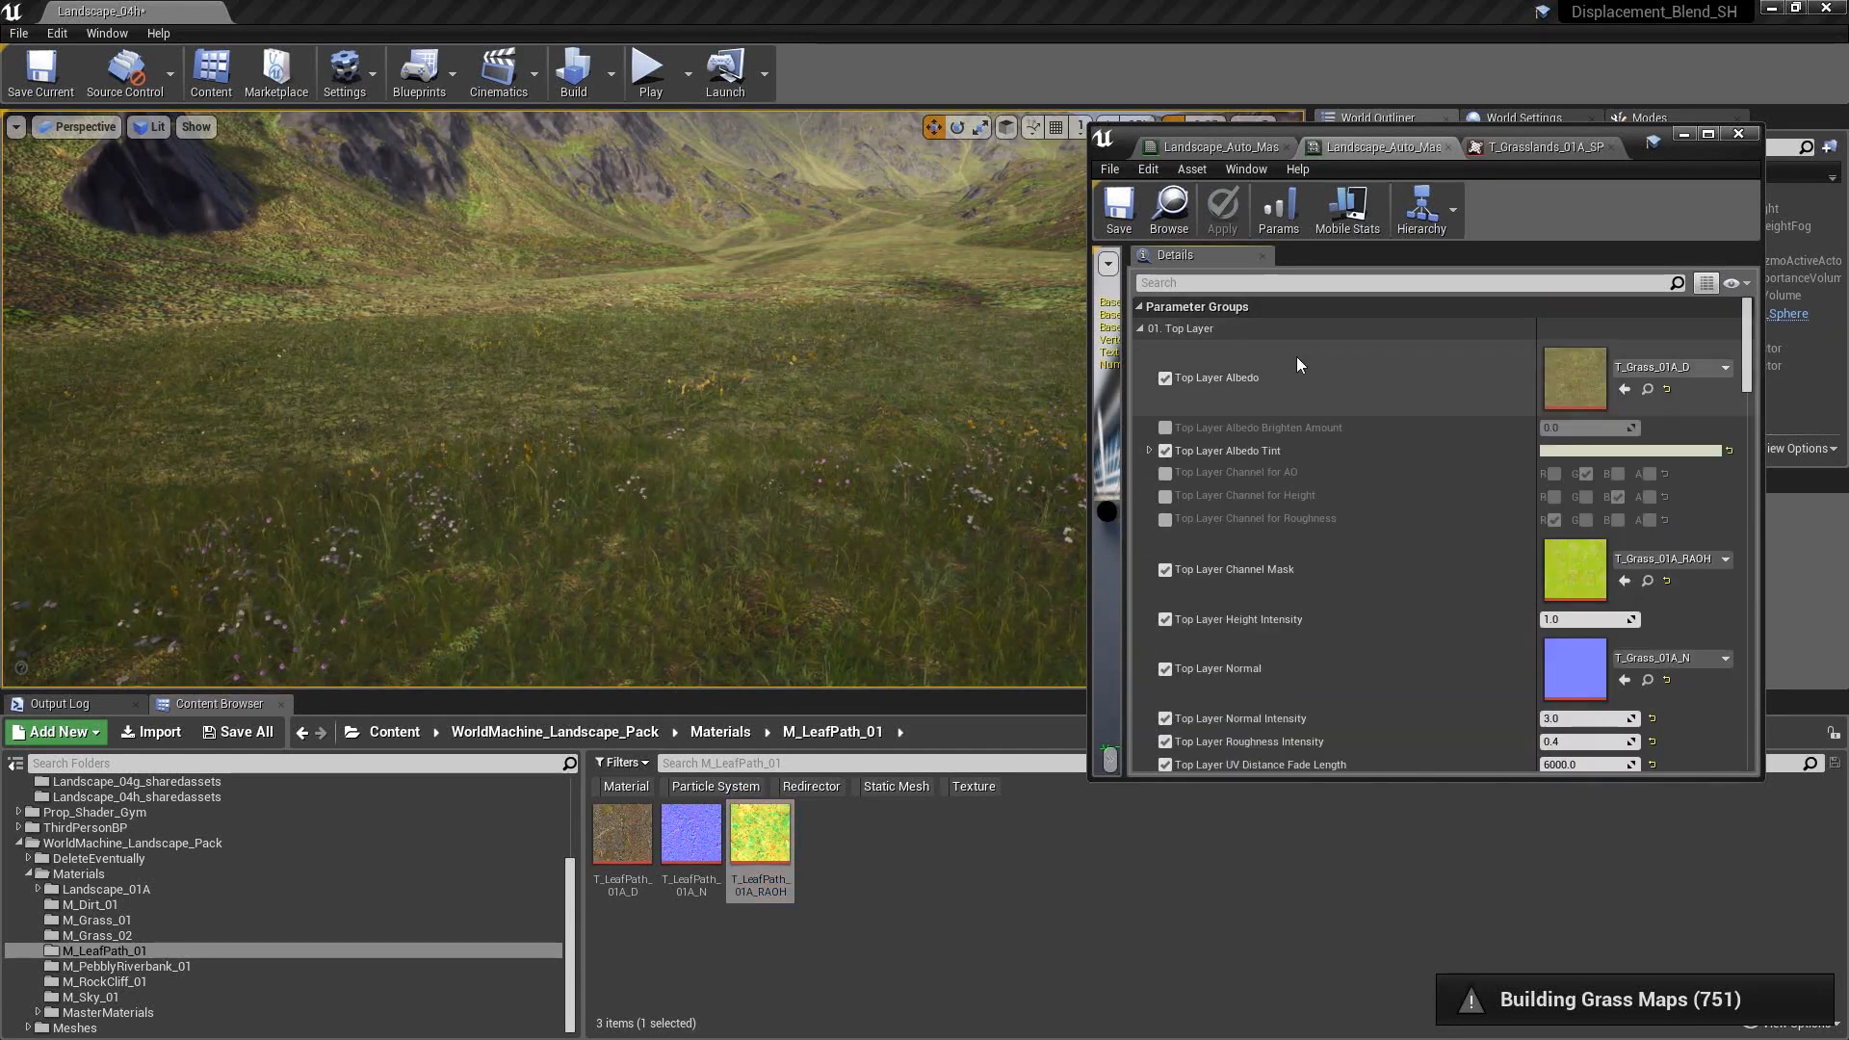
pyautogui.scroll(-1, 1666, 354)
pyautogui.scroll(-5, 1664, 366)
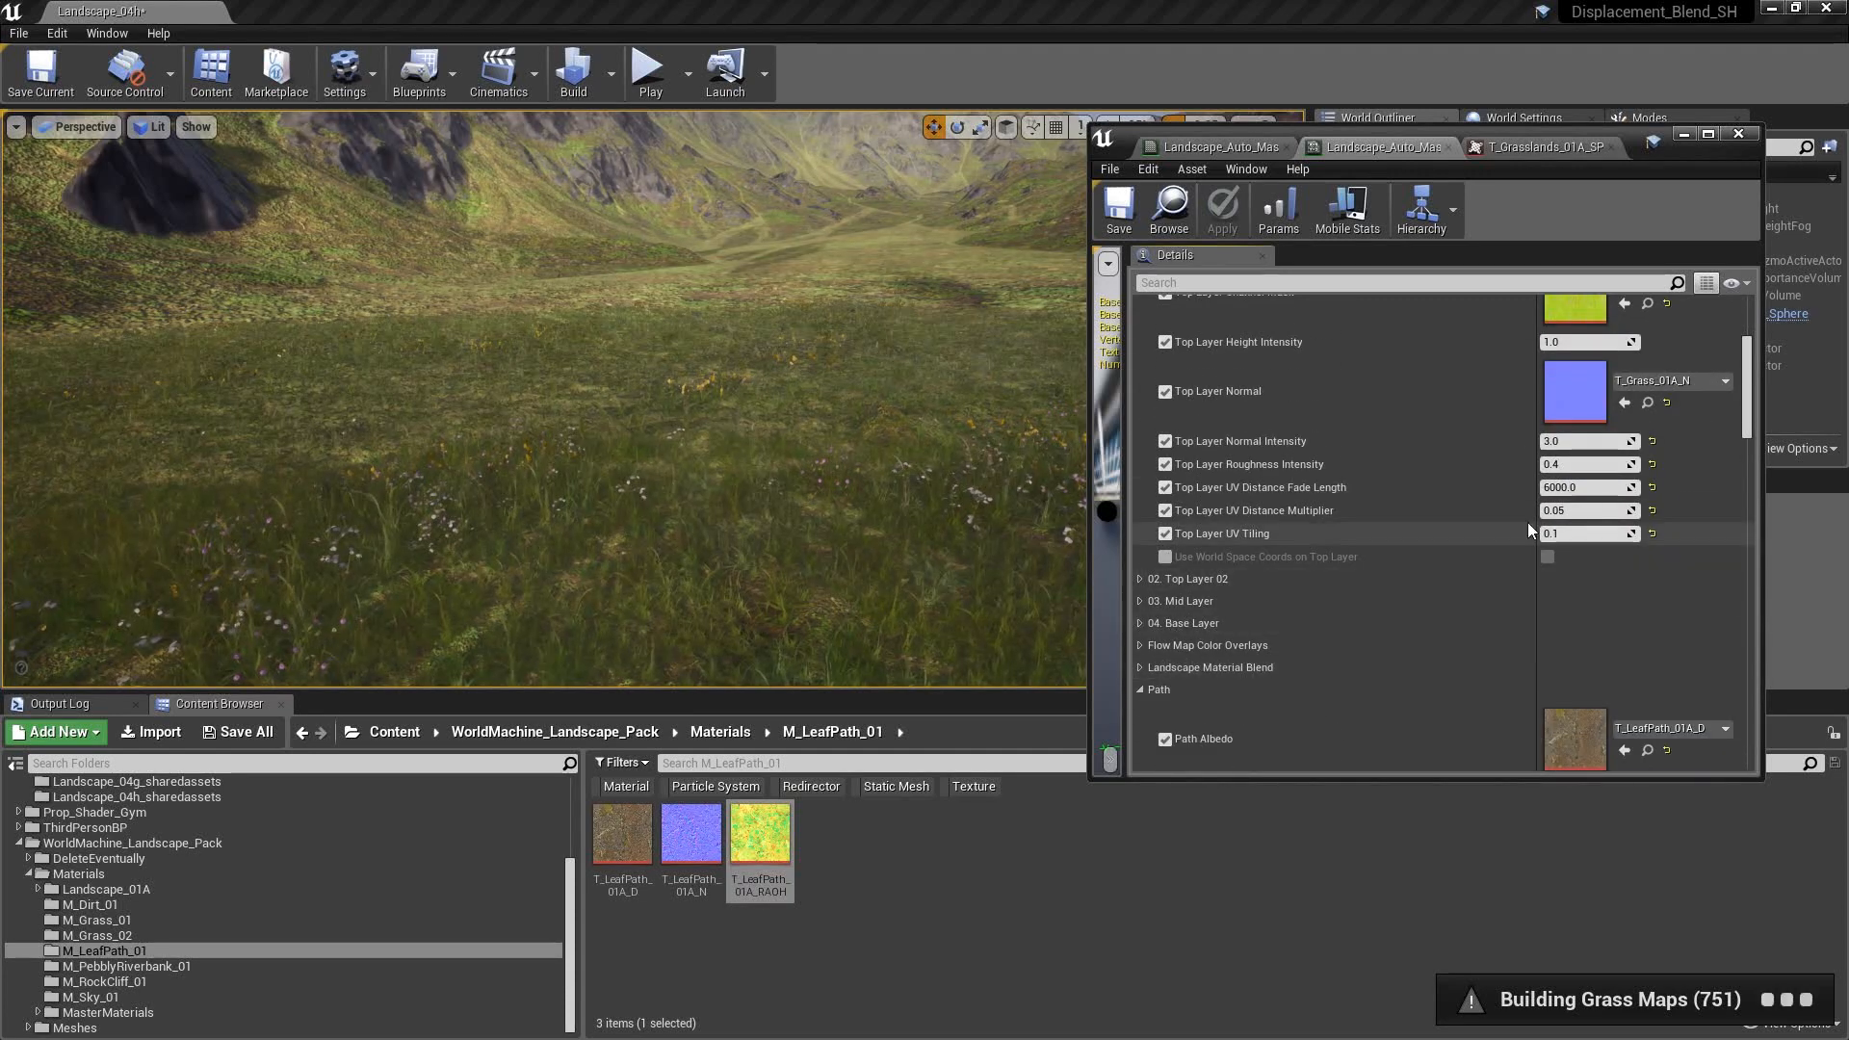
pyautogui.scroll(5, 1256, 436)
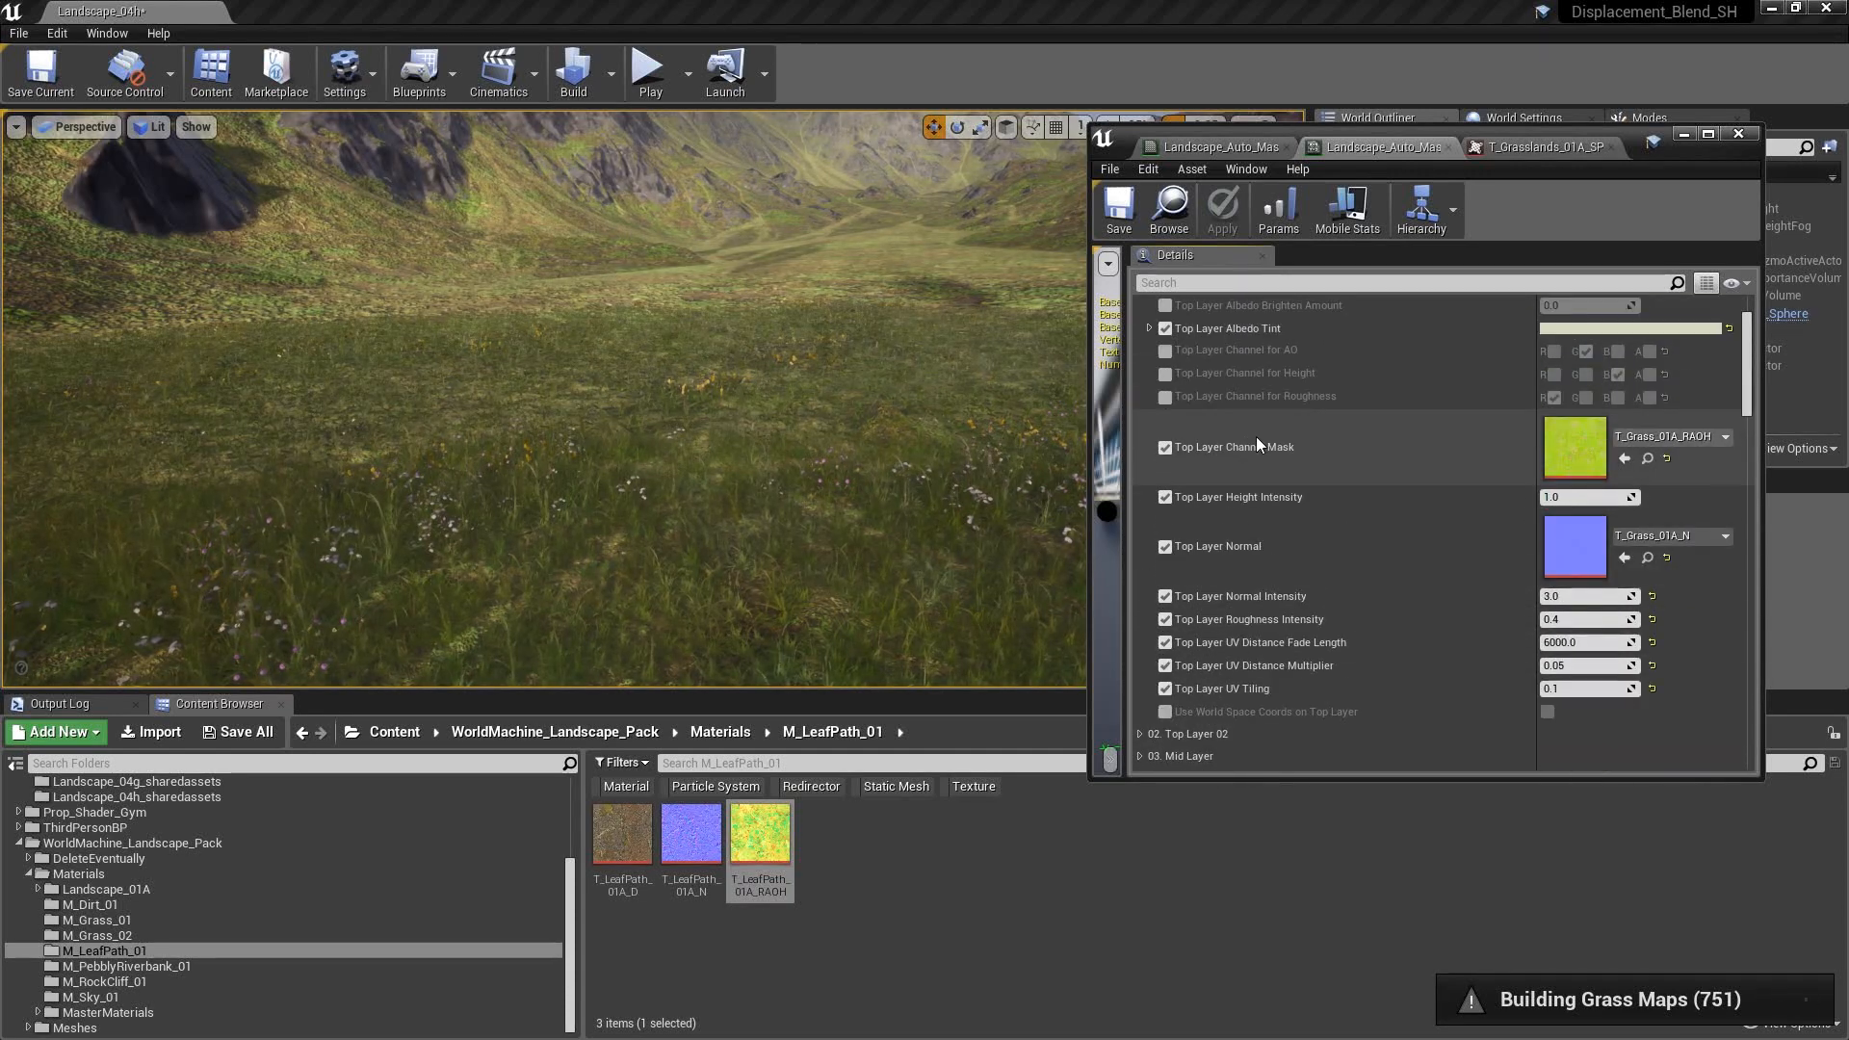
pyautogui.click(1140, 328)
pyautogui.scroll(-4, 1415, 527)
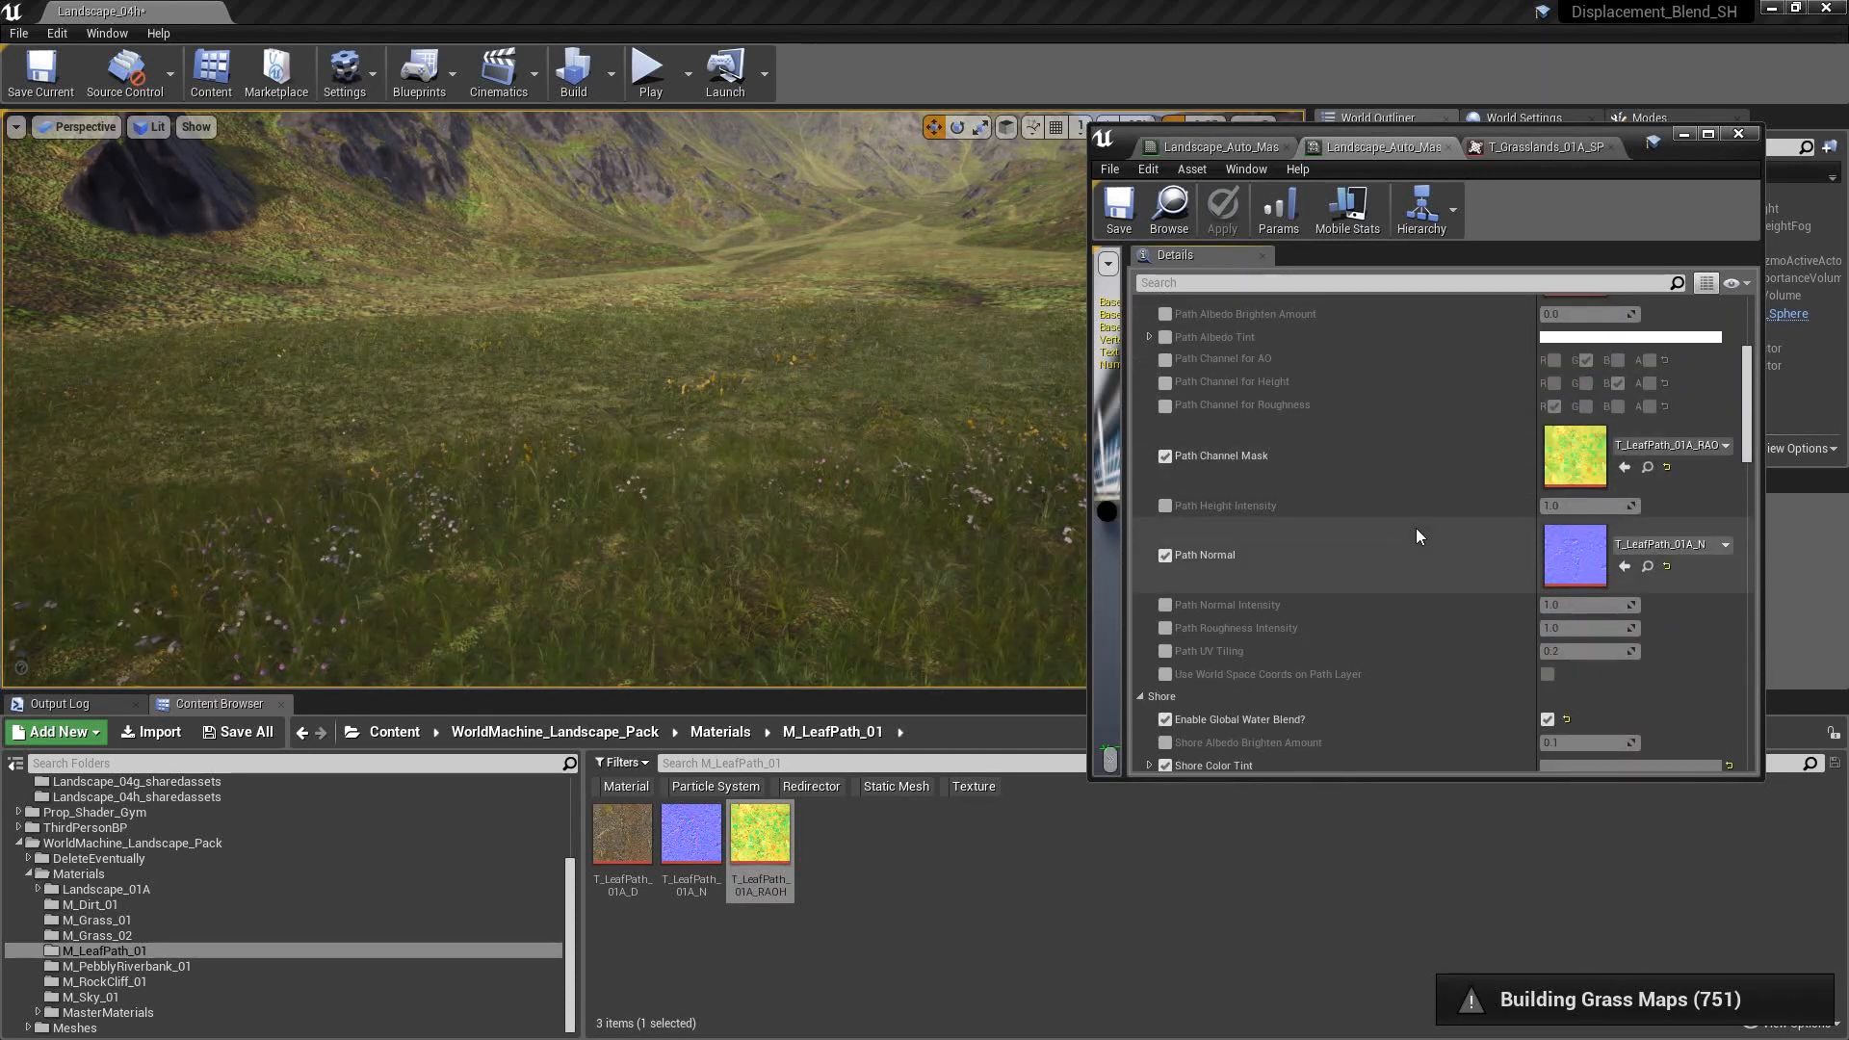
# - Override Path UV Tiling and set it to 0.1
pyautogui.click(1164, 528)
pyautogui.click(1579, 527)
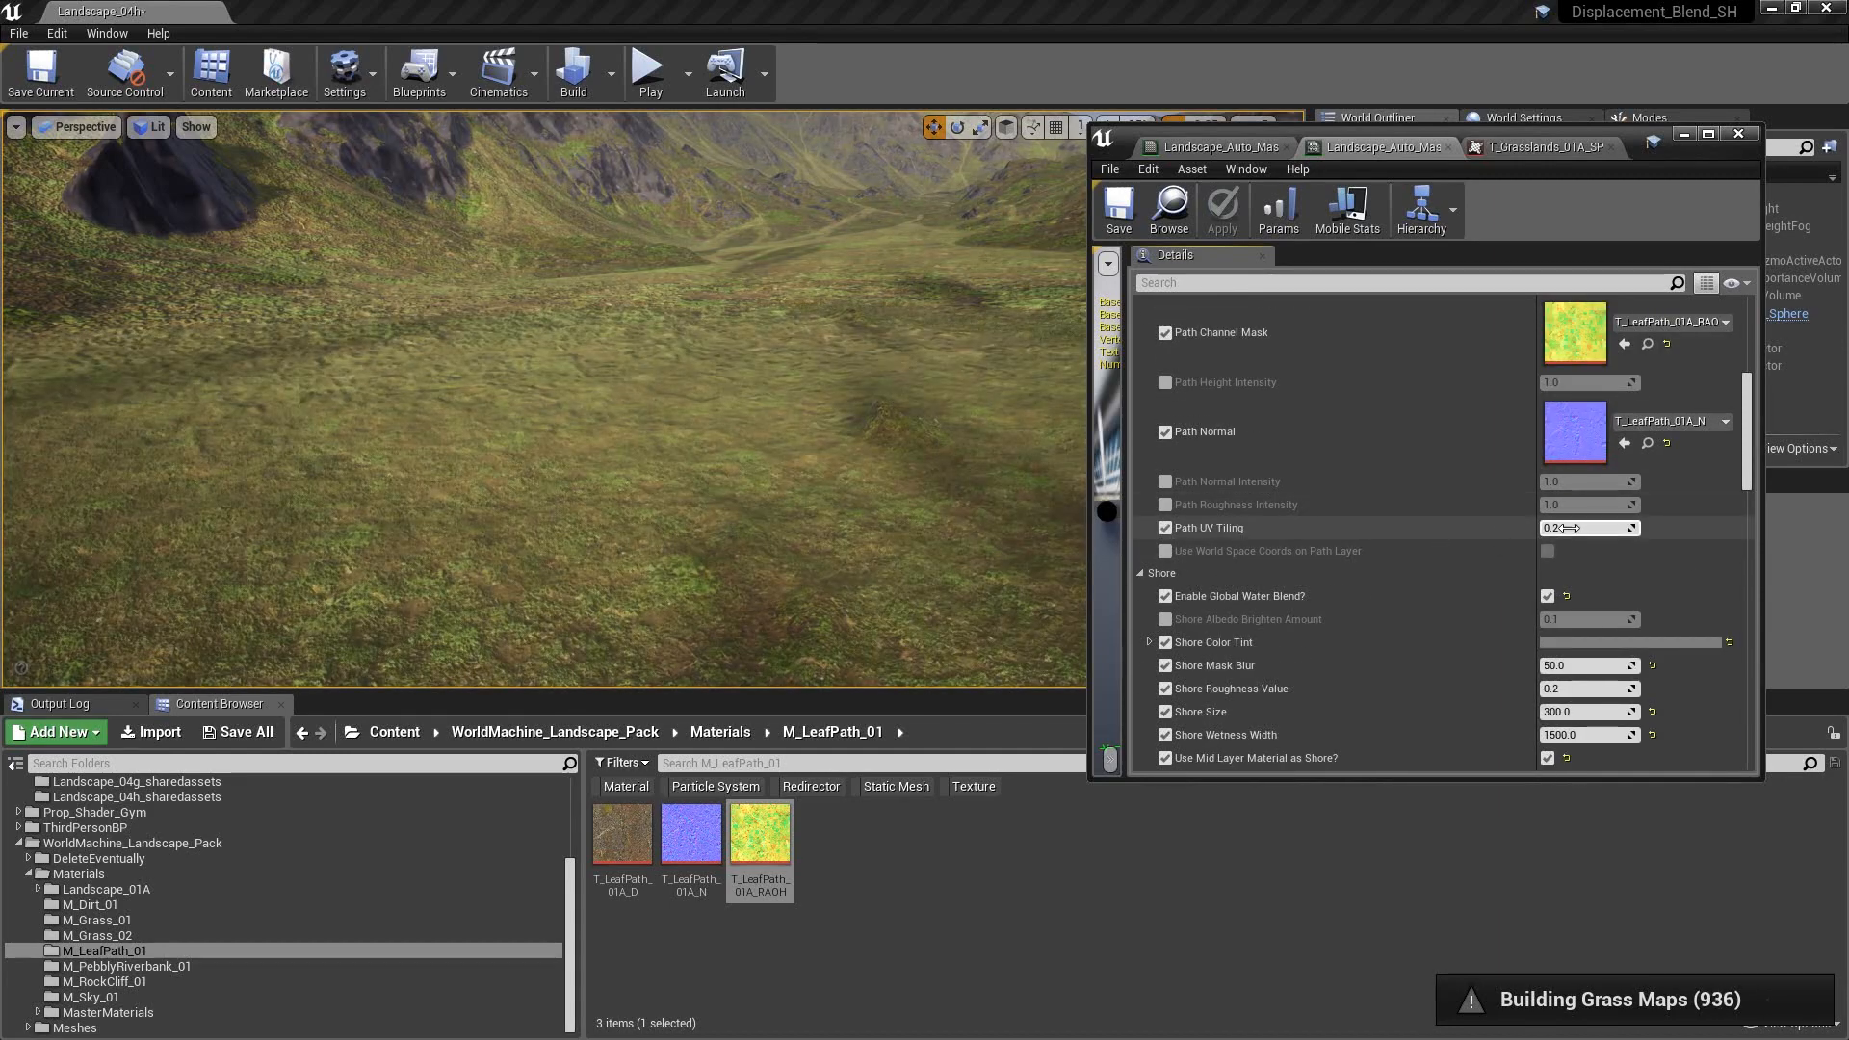
pyautogui.write('0.1')
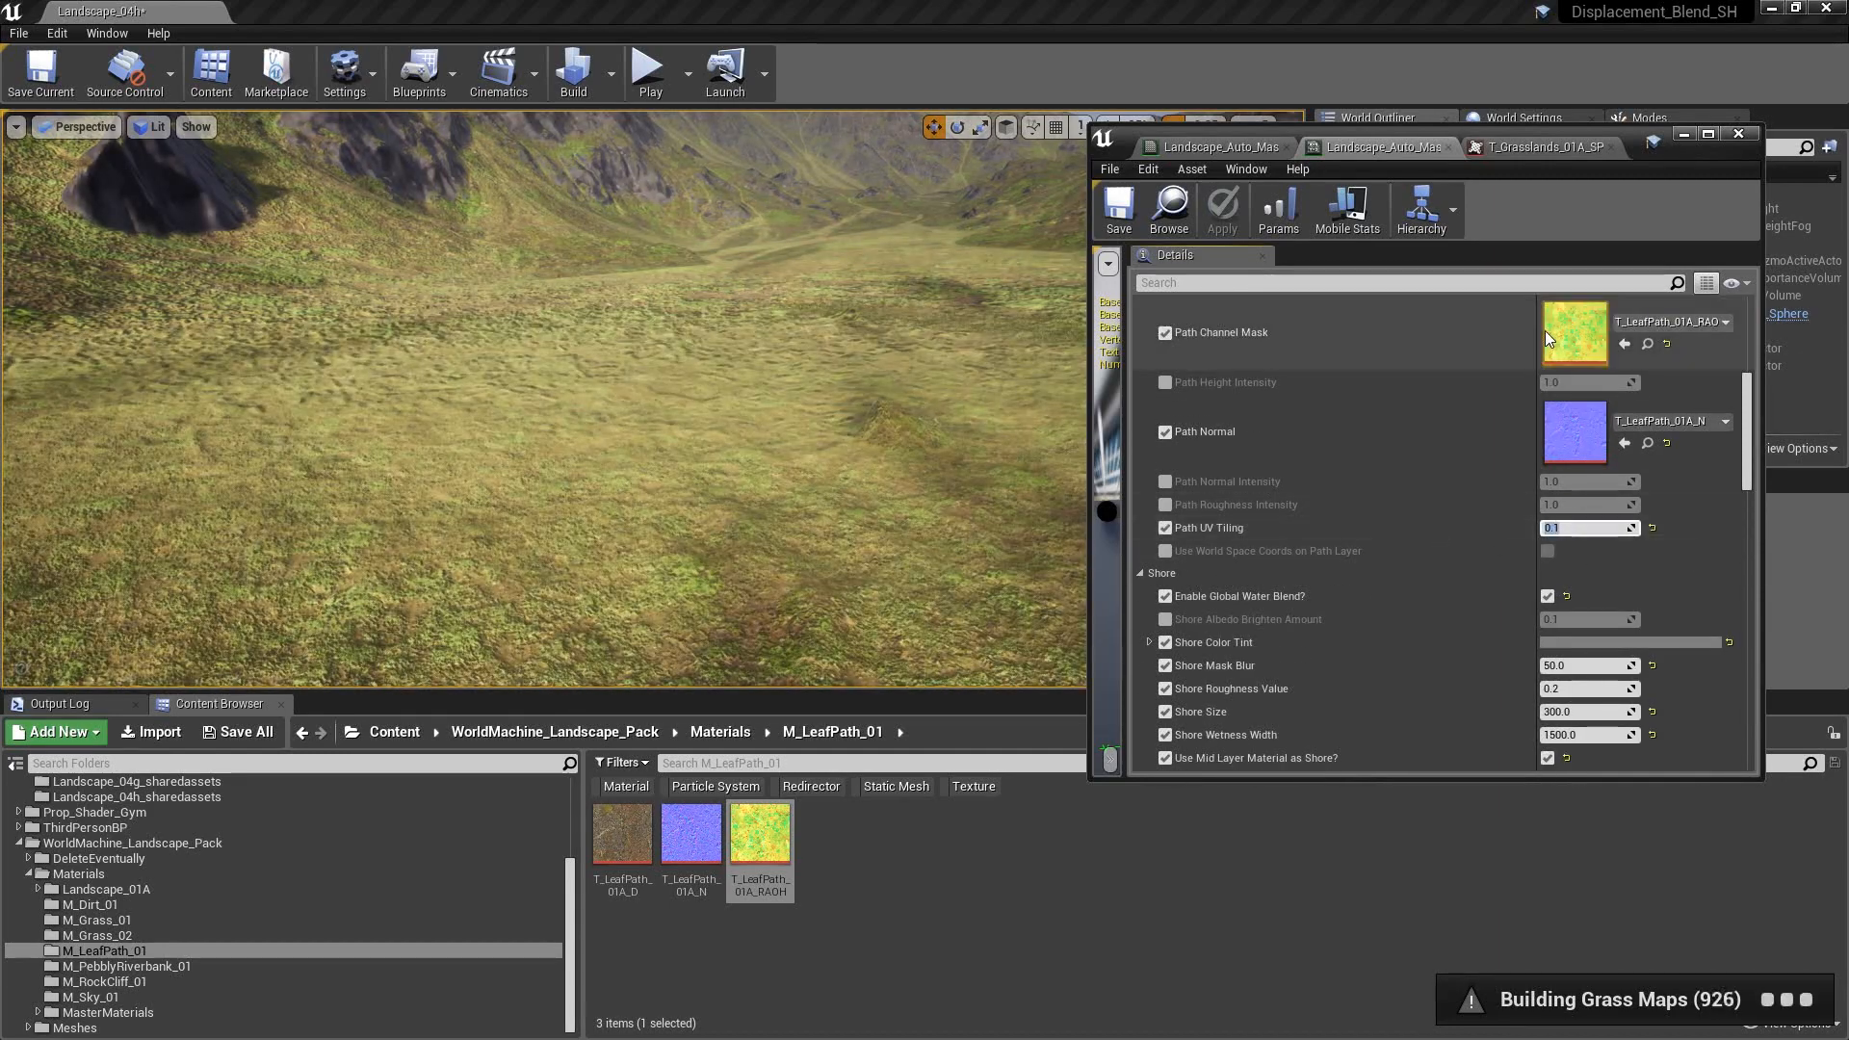
pyautogui.press('Return')
# - Move the material instance window out of the way and maximize the main level editor window
pyautogui.press('super+Left')
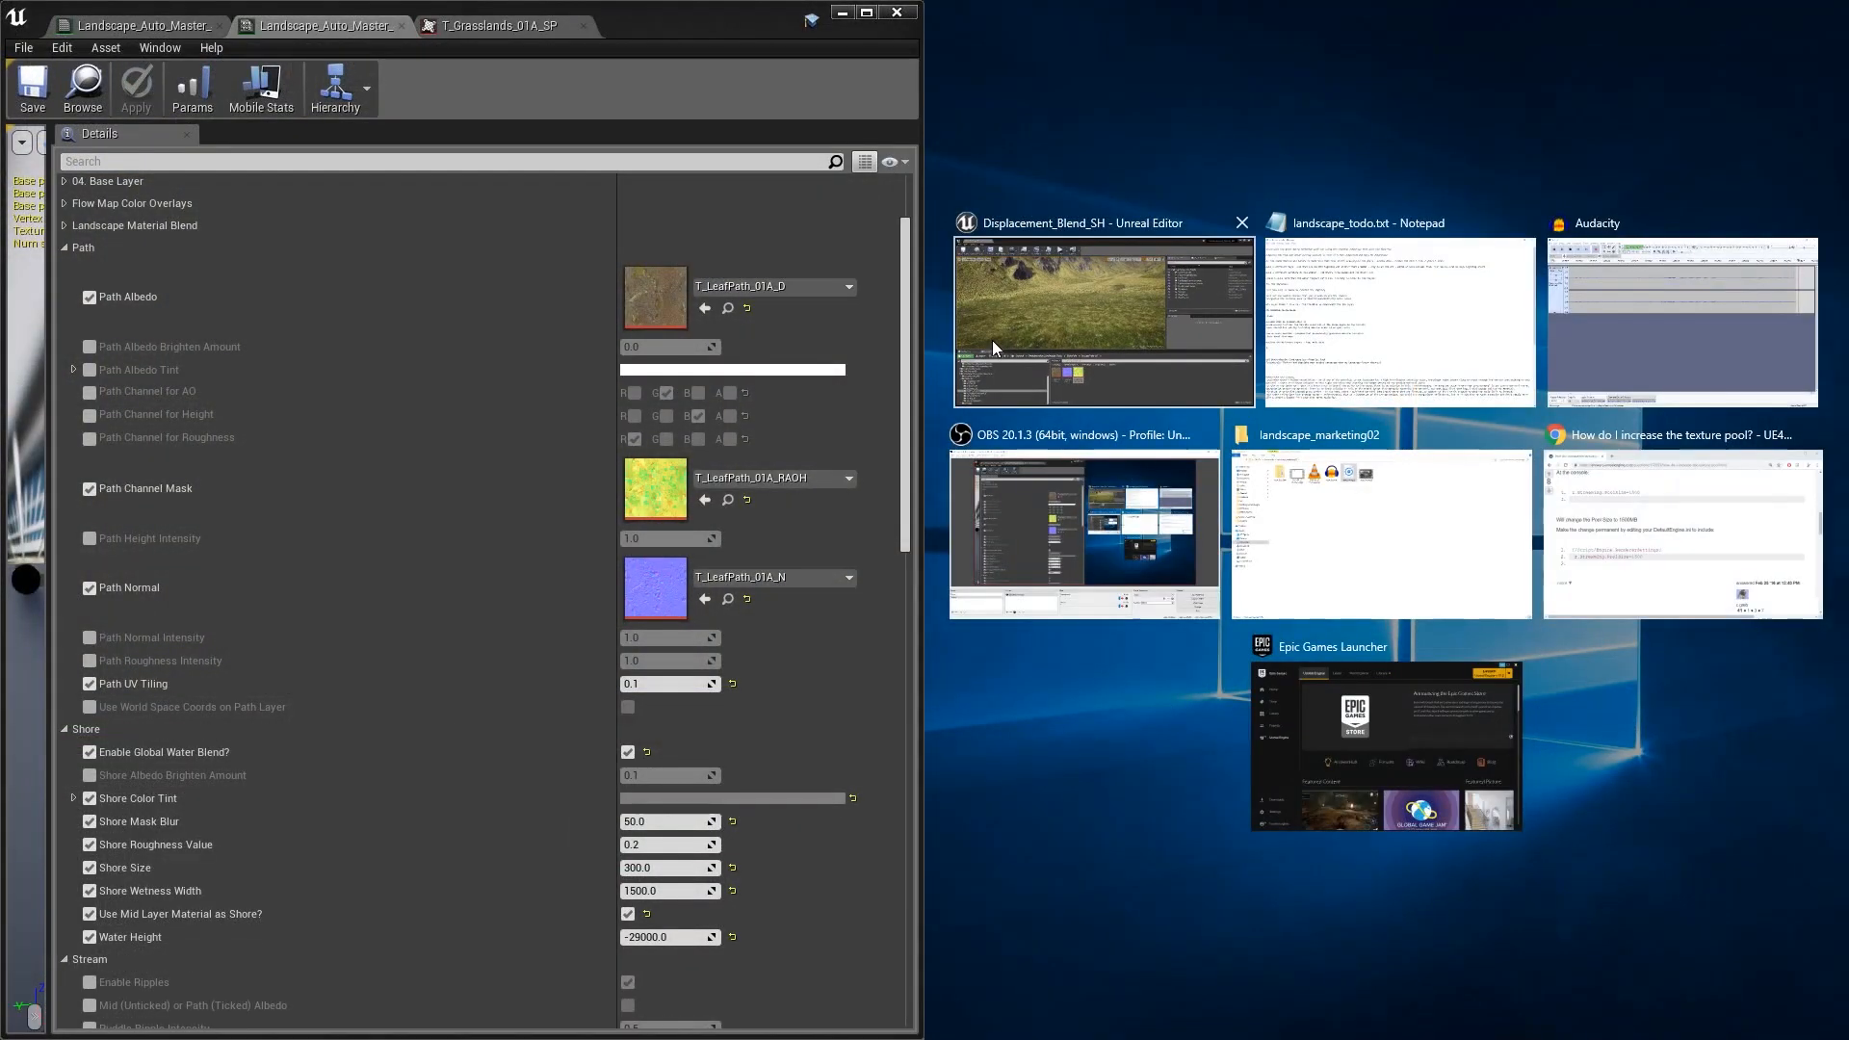
pyautogui.click(992, 339)
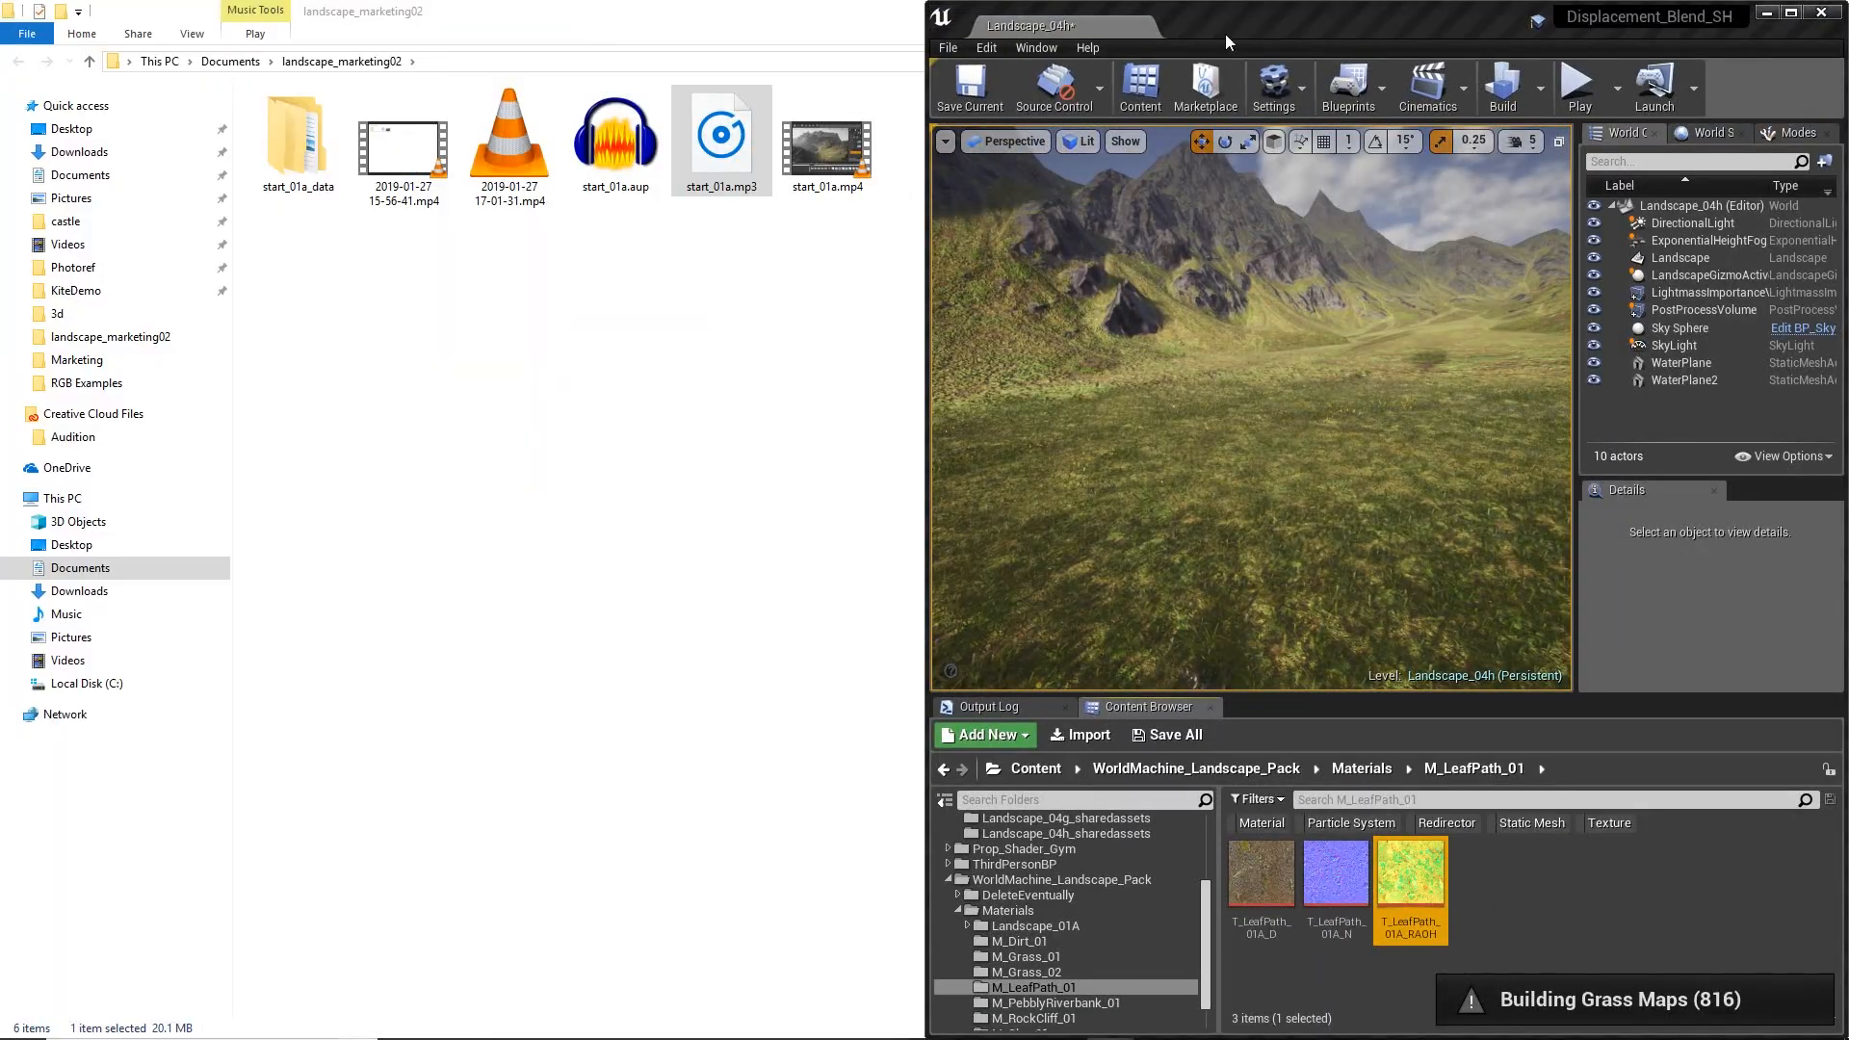
pyautogui.moveTo(1225, 35); pyautogui.dragTo(1332, 75)
pyautogui.doubleClick(1281, 25)
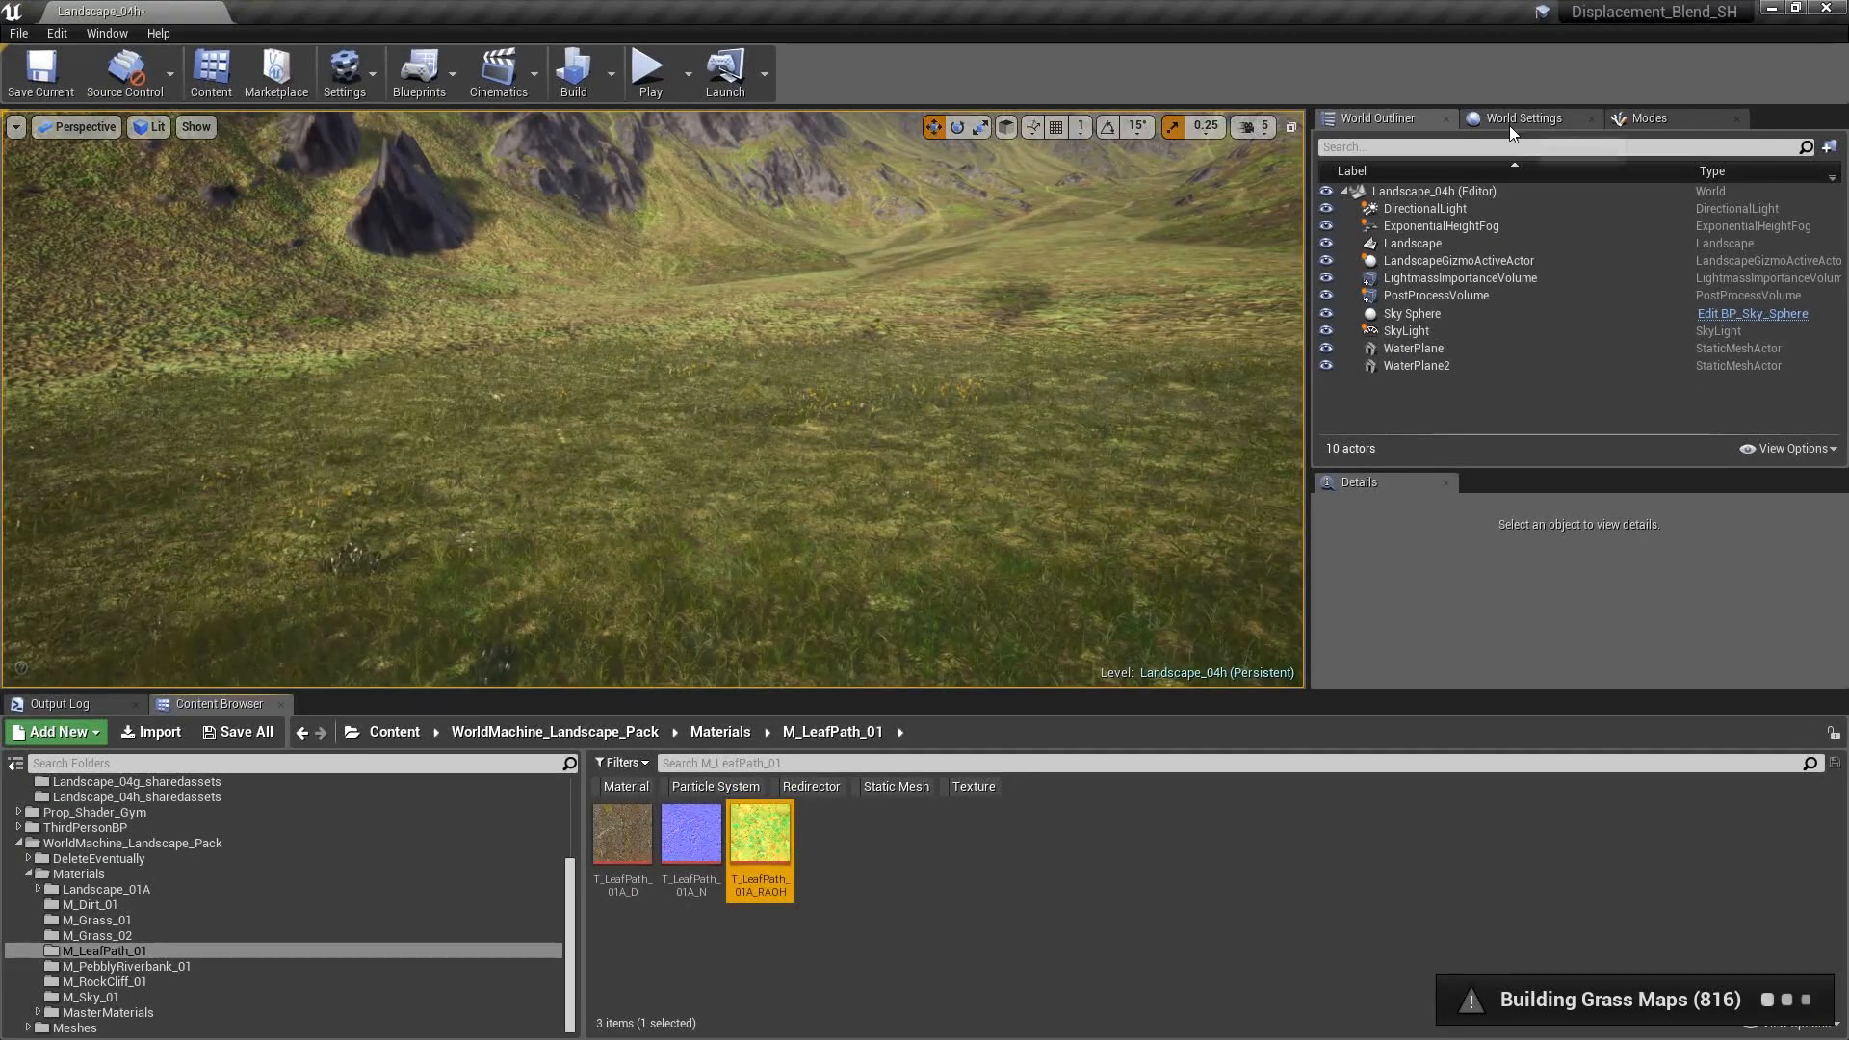
# - Show the landscape Paint mode, enlarge its settings area, and review the list of target layers
pyautogui.click(1651, 117)
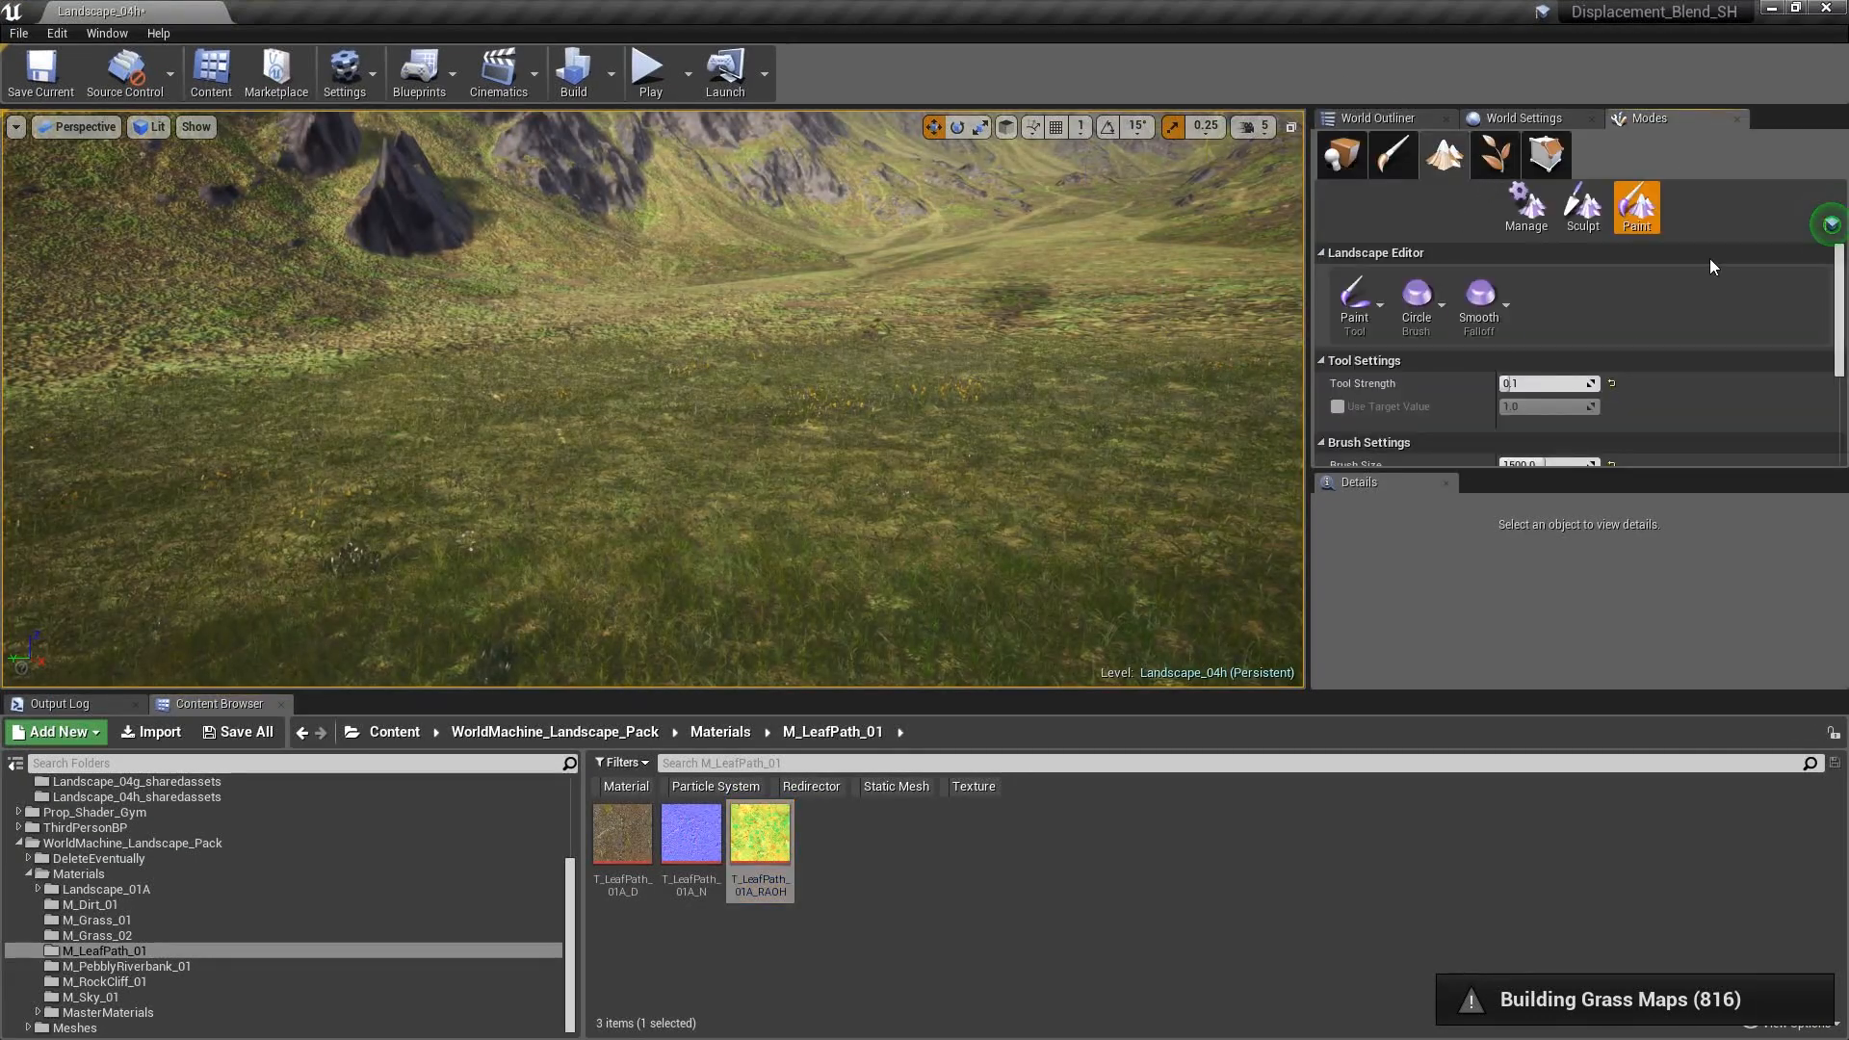
pyautogui.scroll(-4, 1689, 314)
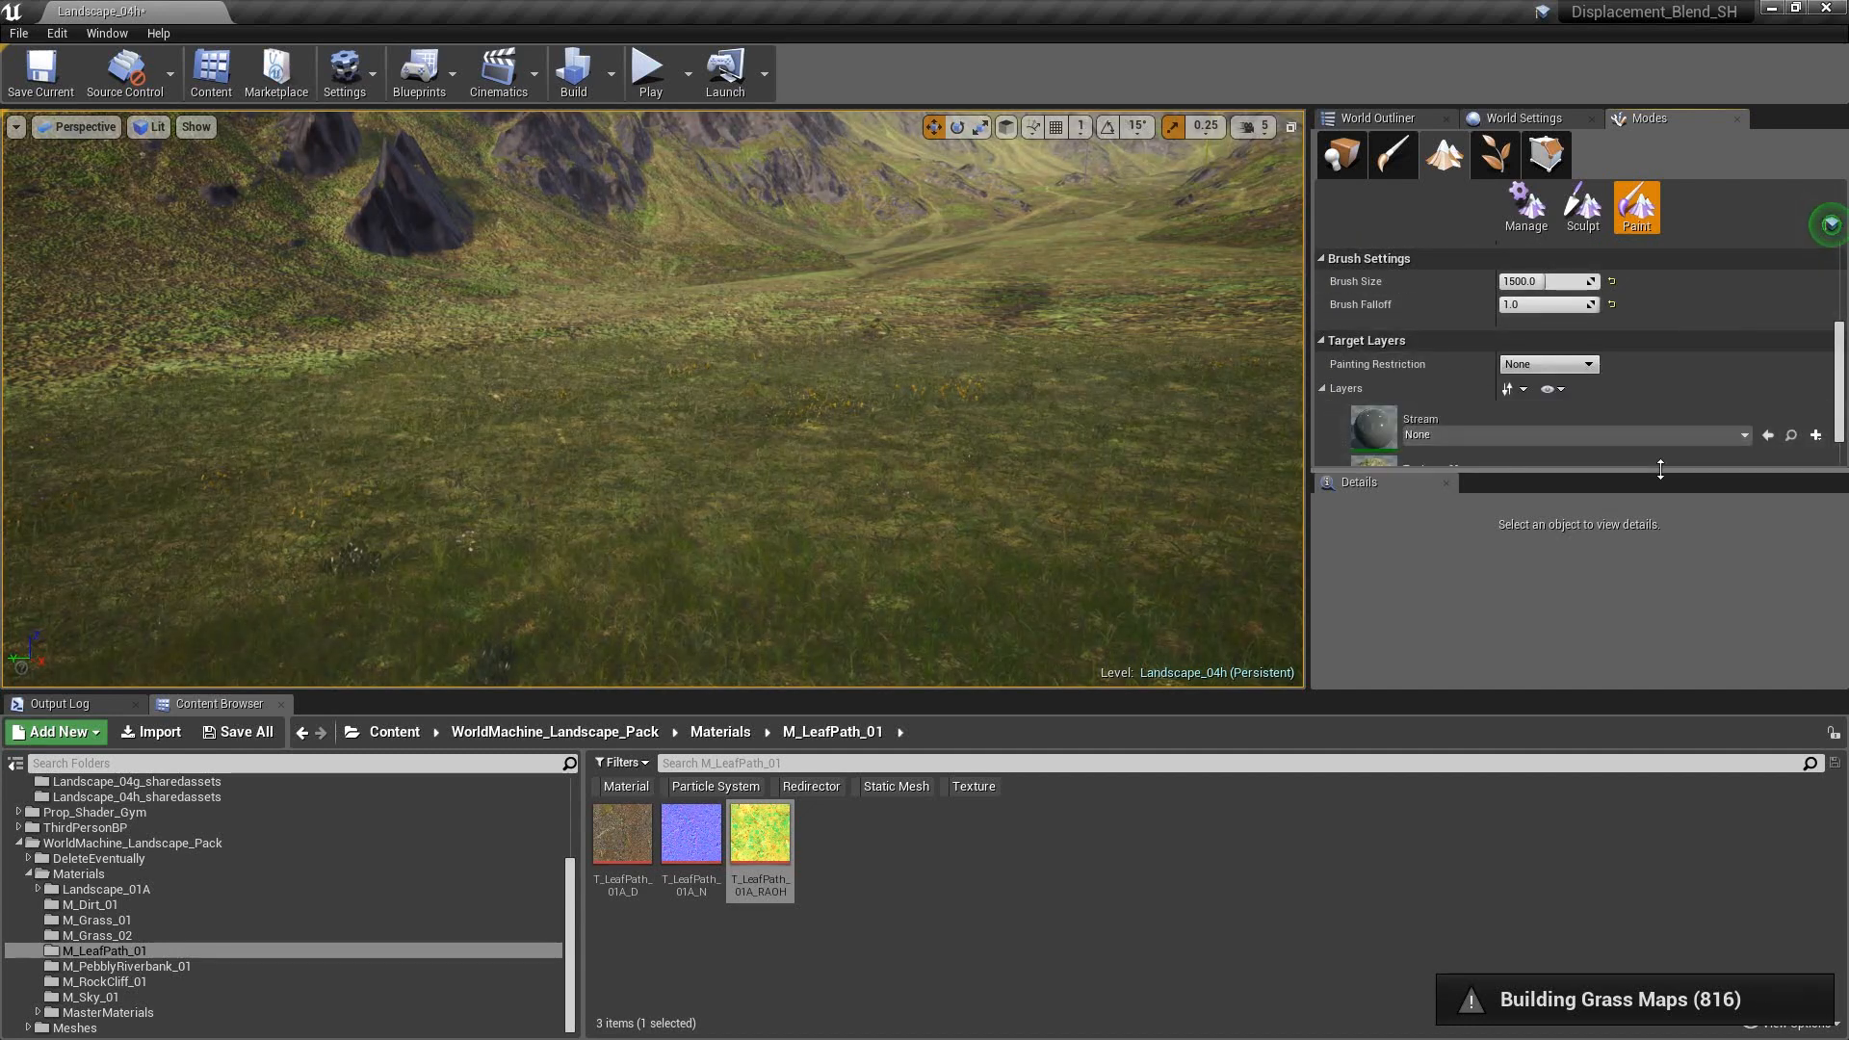
pyautogui.moveTo(1660, 469); pyautogui.dragTo(1649, 664)
pyautogui.scroll(-1, 1620, 419)
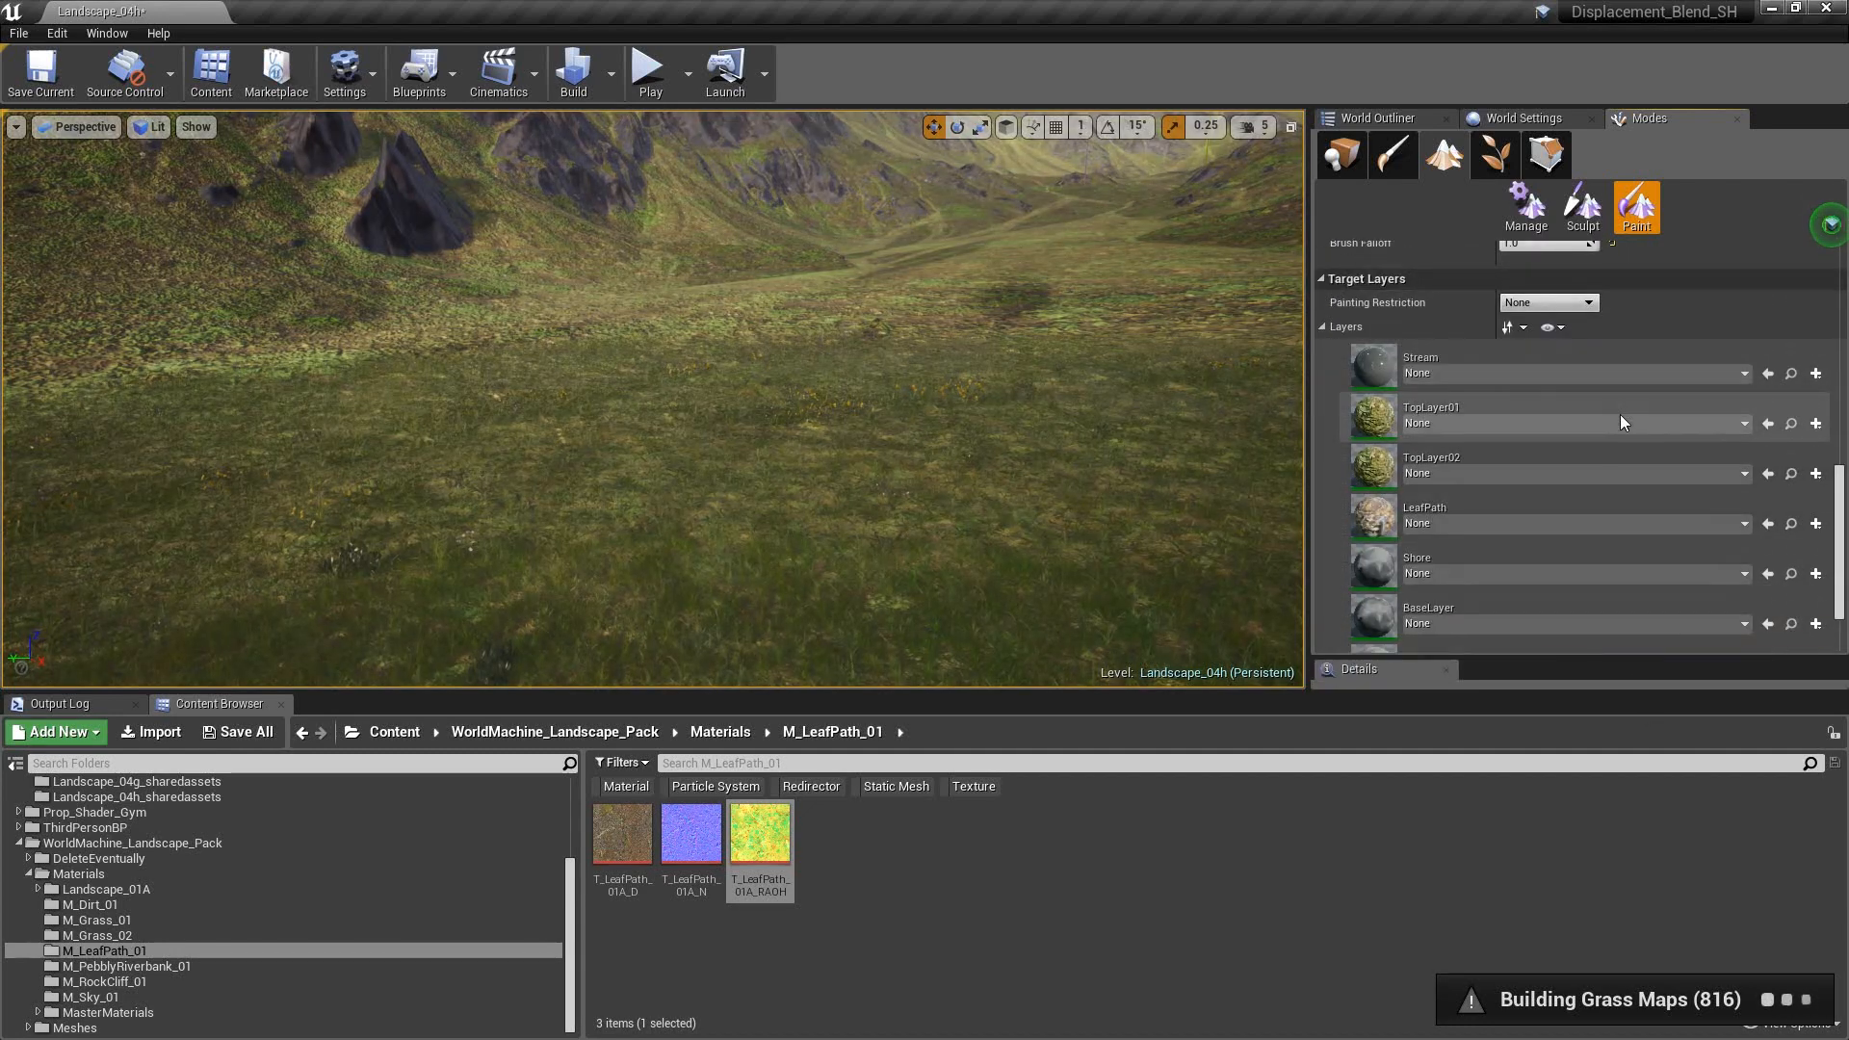
pyautogui.scroll(-4, 1620, 419)
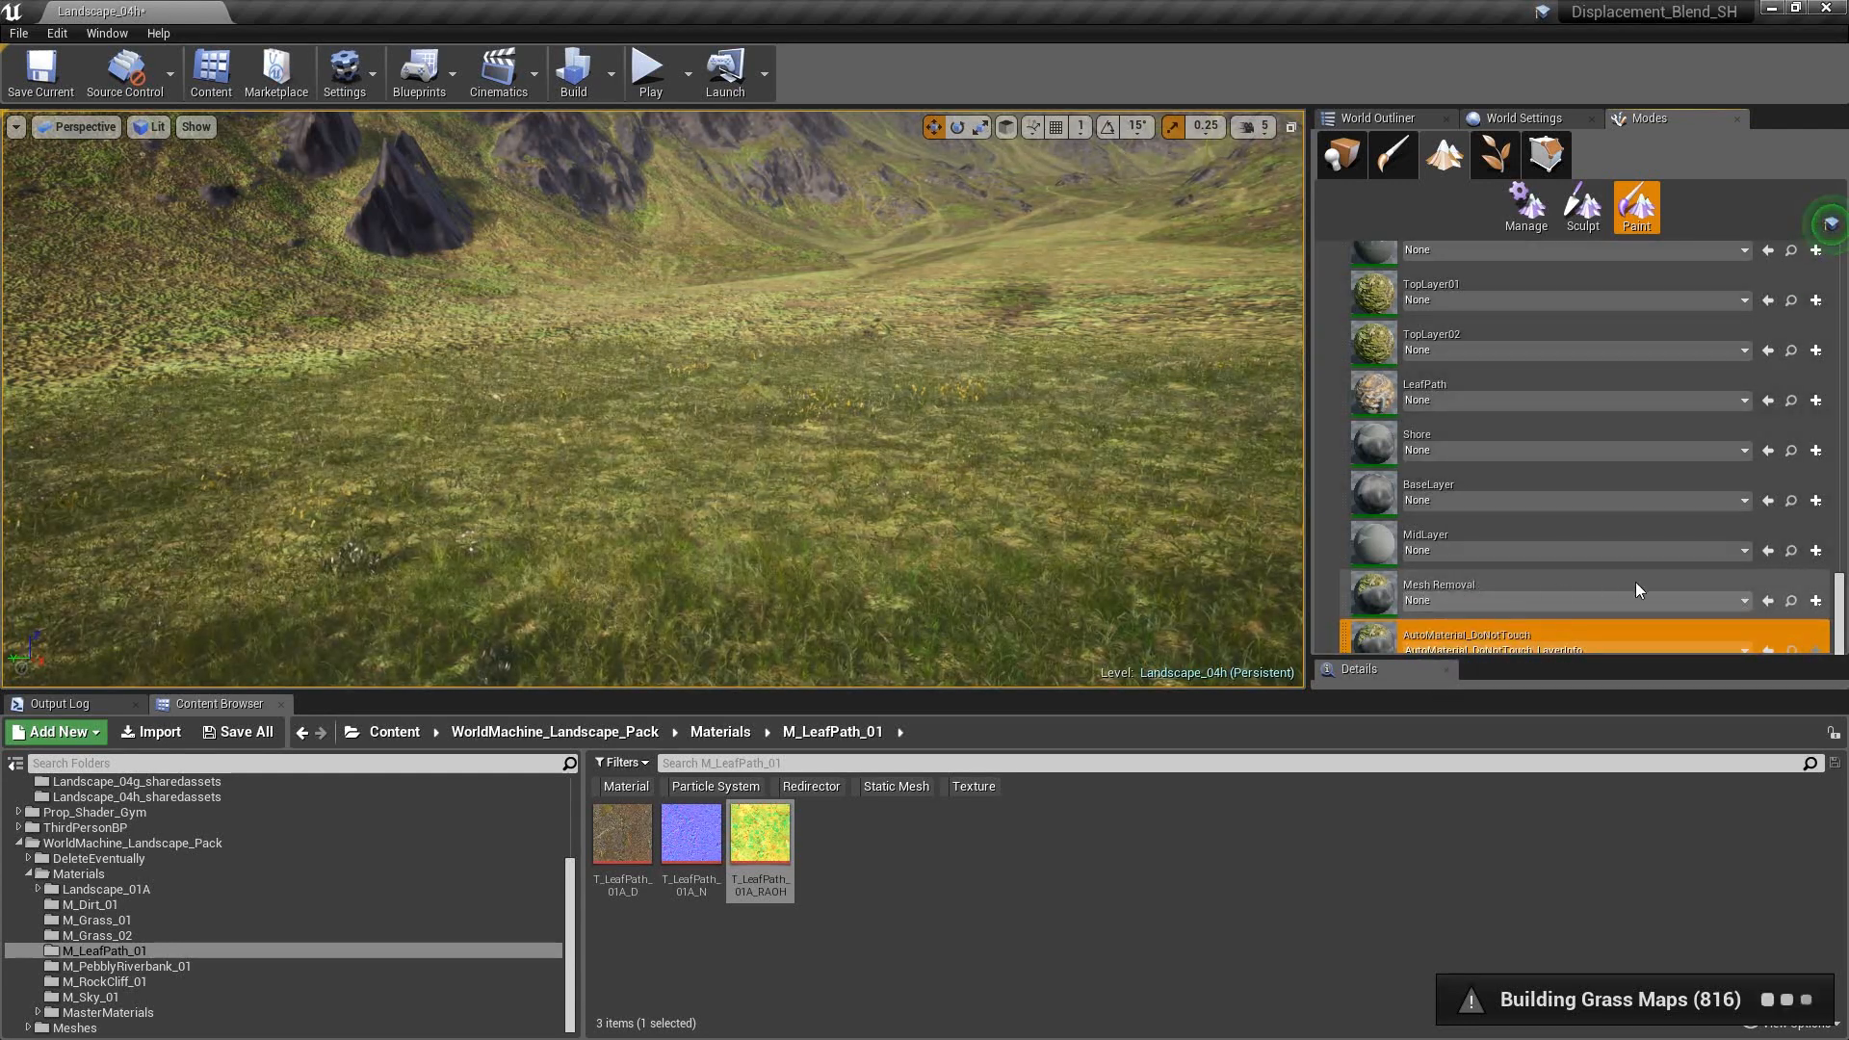
pyautogui.scroll(3, 1588, 547)
pyautogui.scroll(-2, 1587, 513)
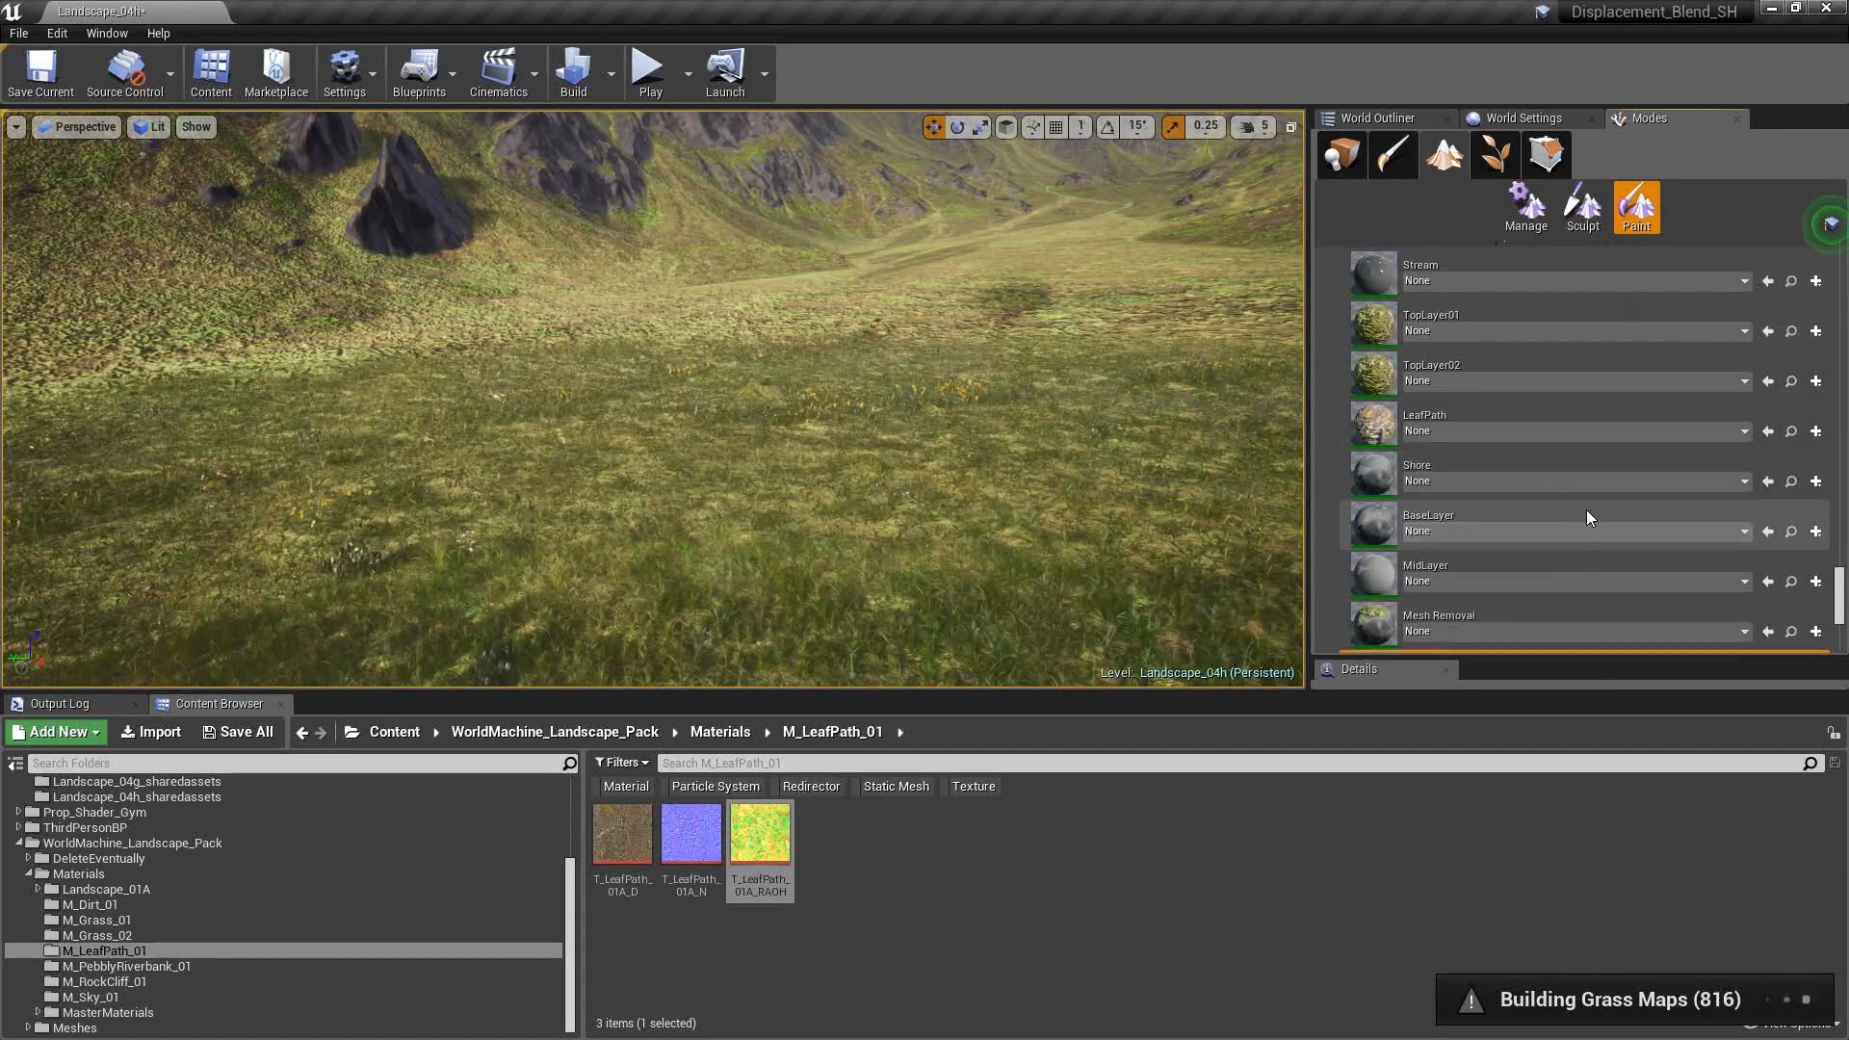
# - Create the layer info object LeafPath_LayerInfo for the LeafPath target layer in the Landscape_04h_sharedassets folder
pyautogui.click(1449, 415)
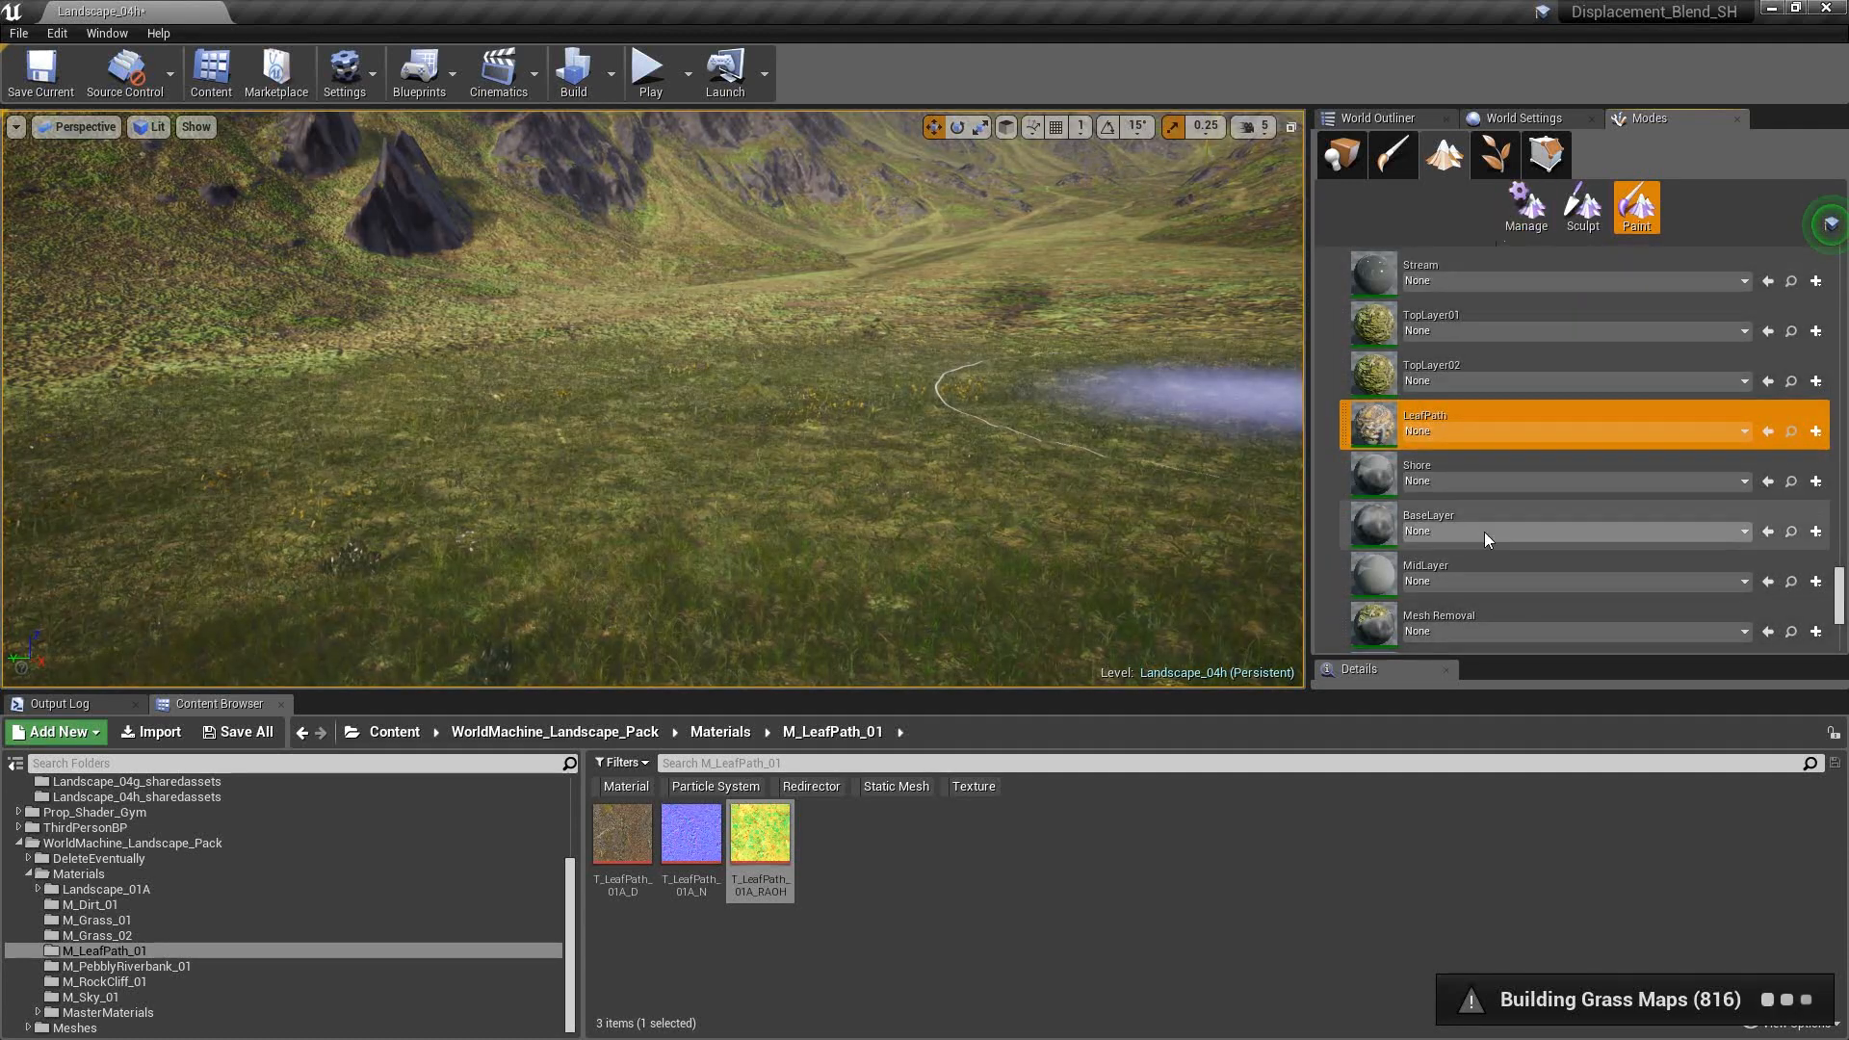
pyautogui.click(1816, 431)
pyautogui.click(1731, 454)
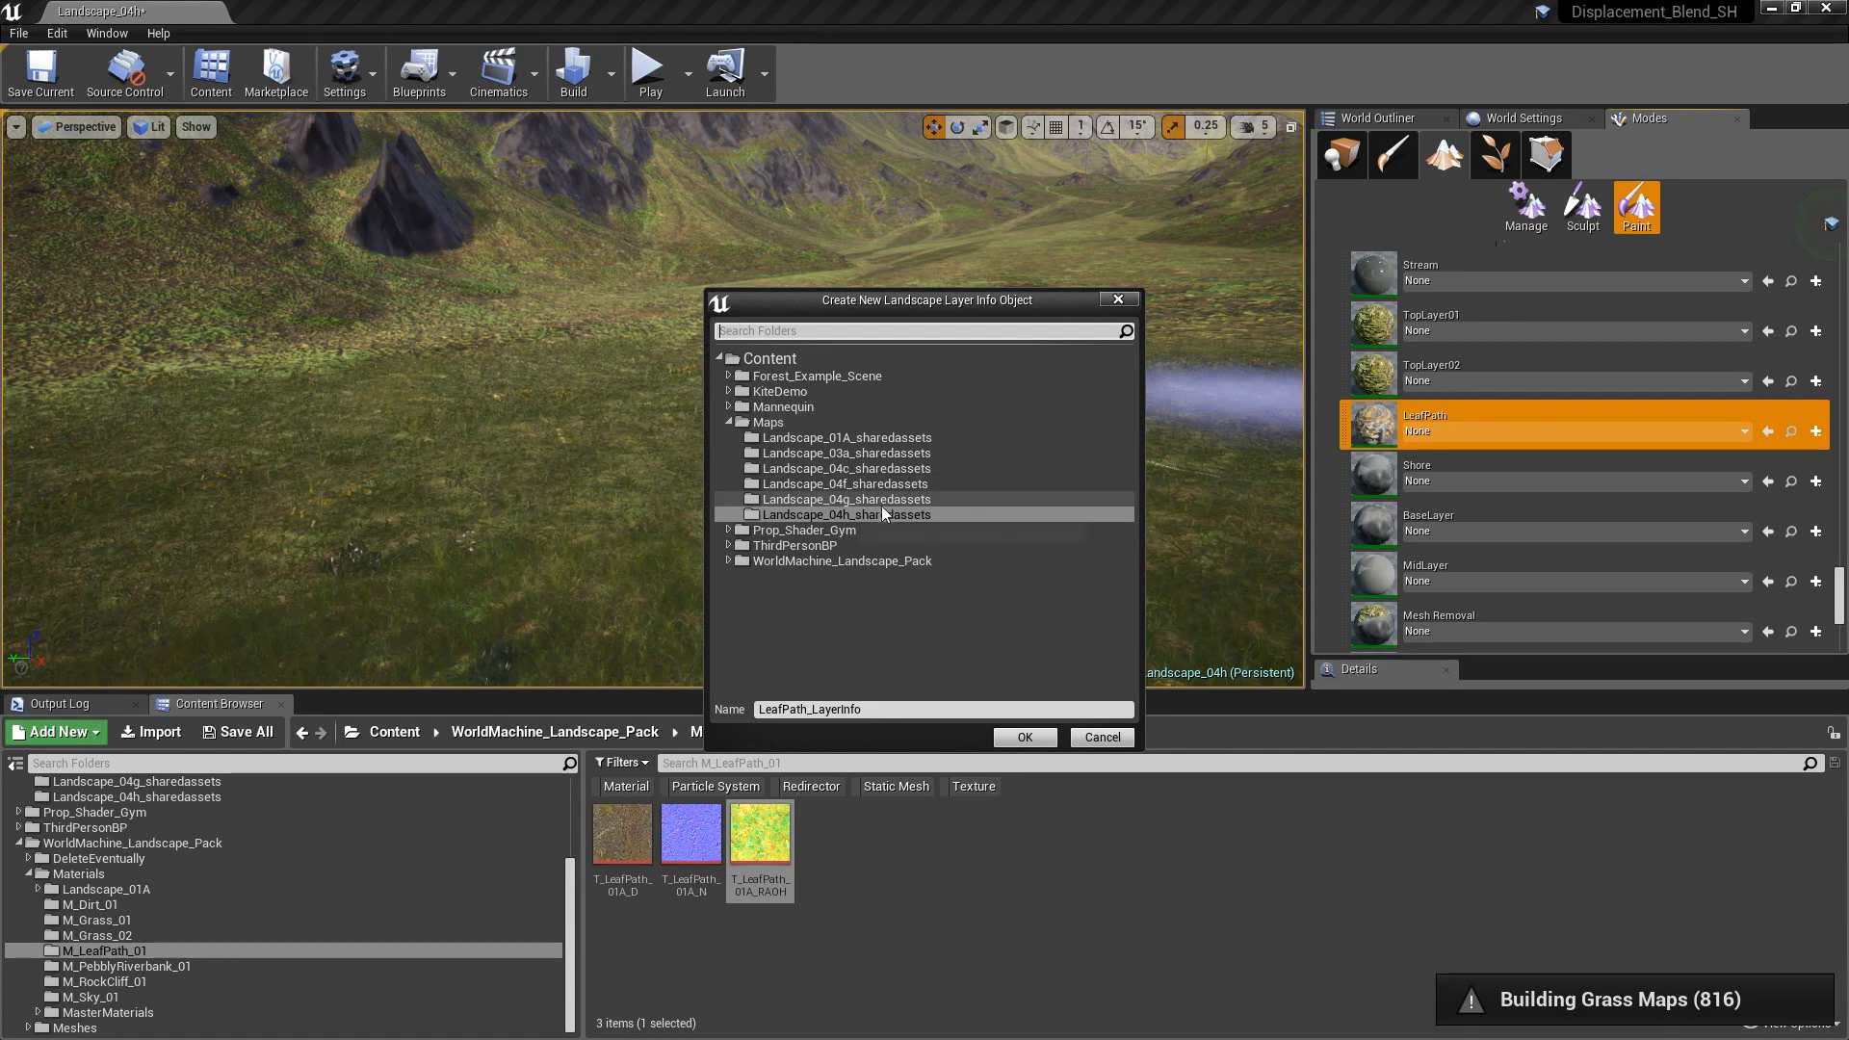
pyautogui.click(1023, 737)
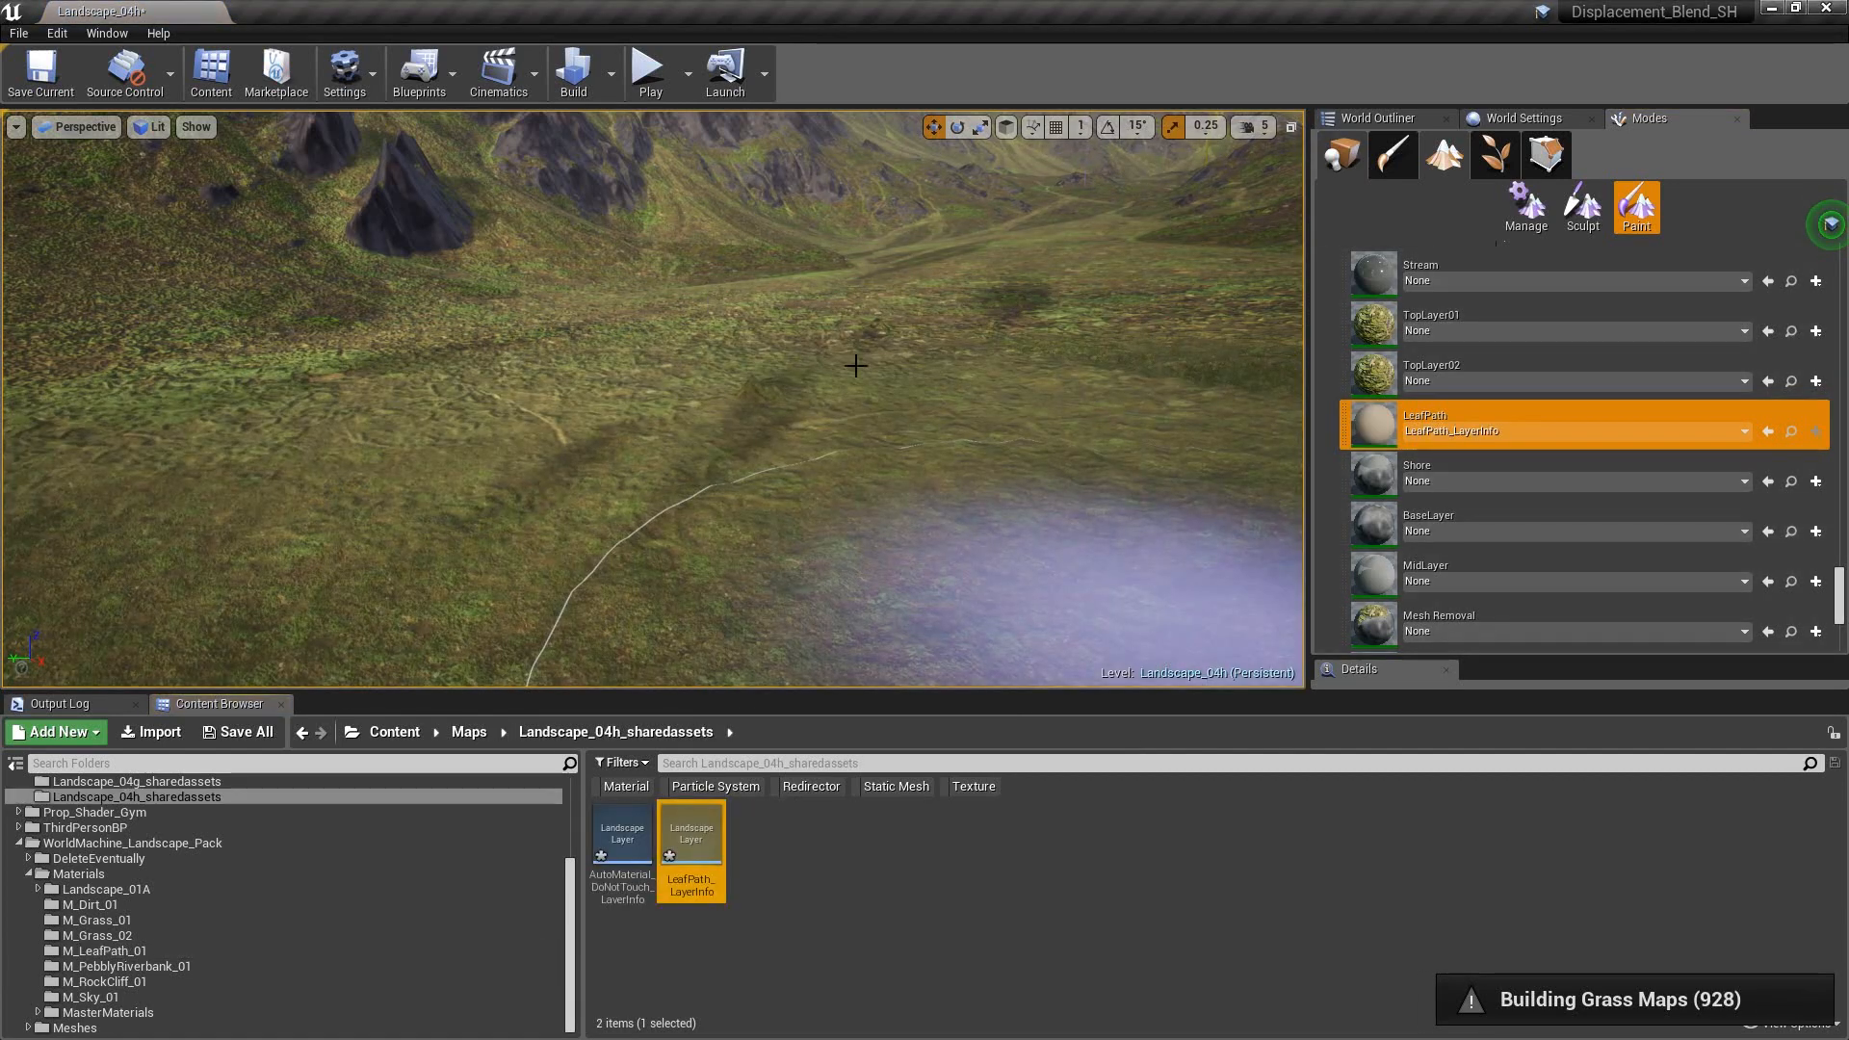
# - Create the weight-blended layer info object Shore_LayerInfo for the Shore target layer in the Landscape_04h_sharedassets folder
pyautogui.scroll(-1, 1545, 372)
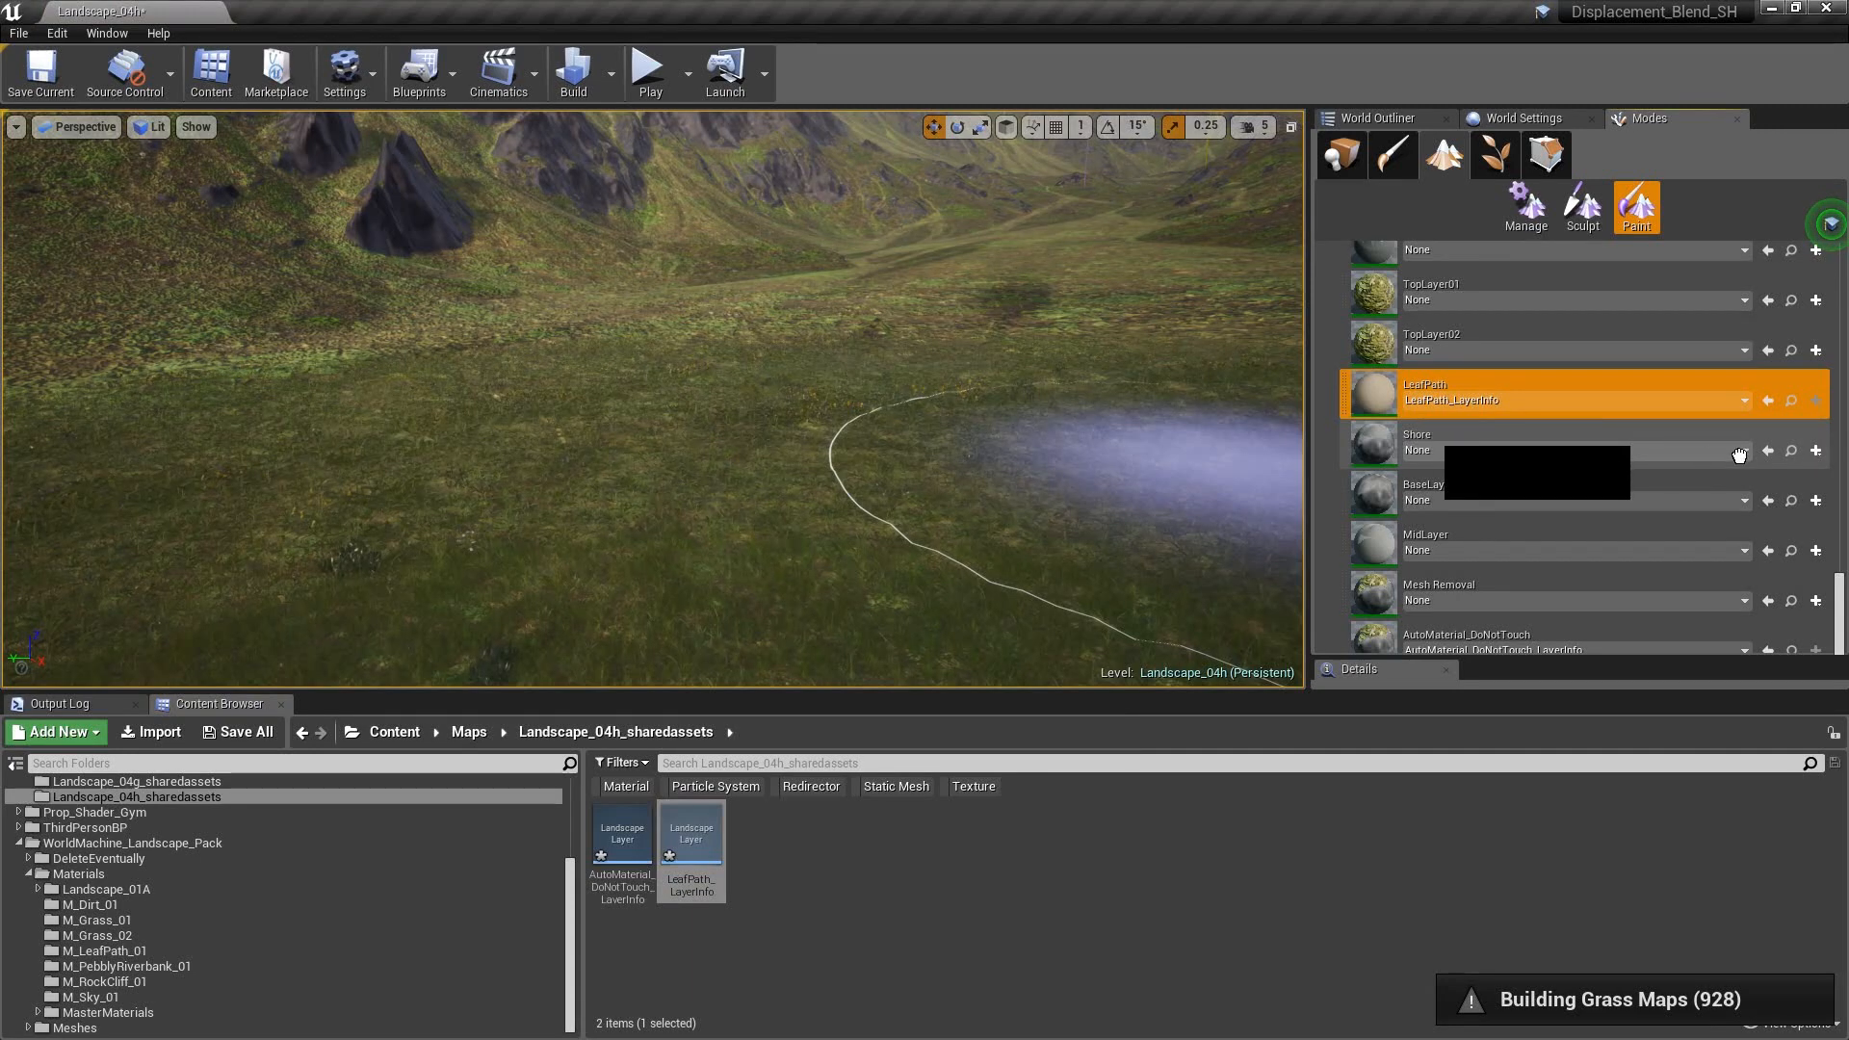
pyautogui.click(1815, 452)
pyautogui.click(1733, 470)
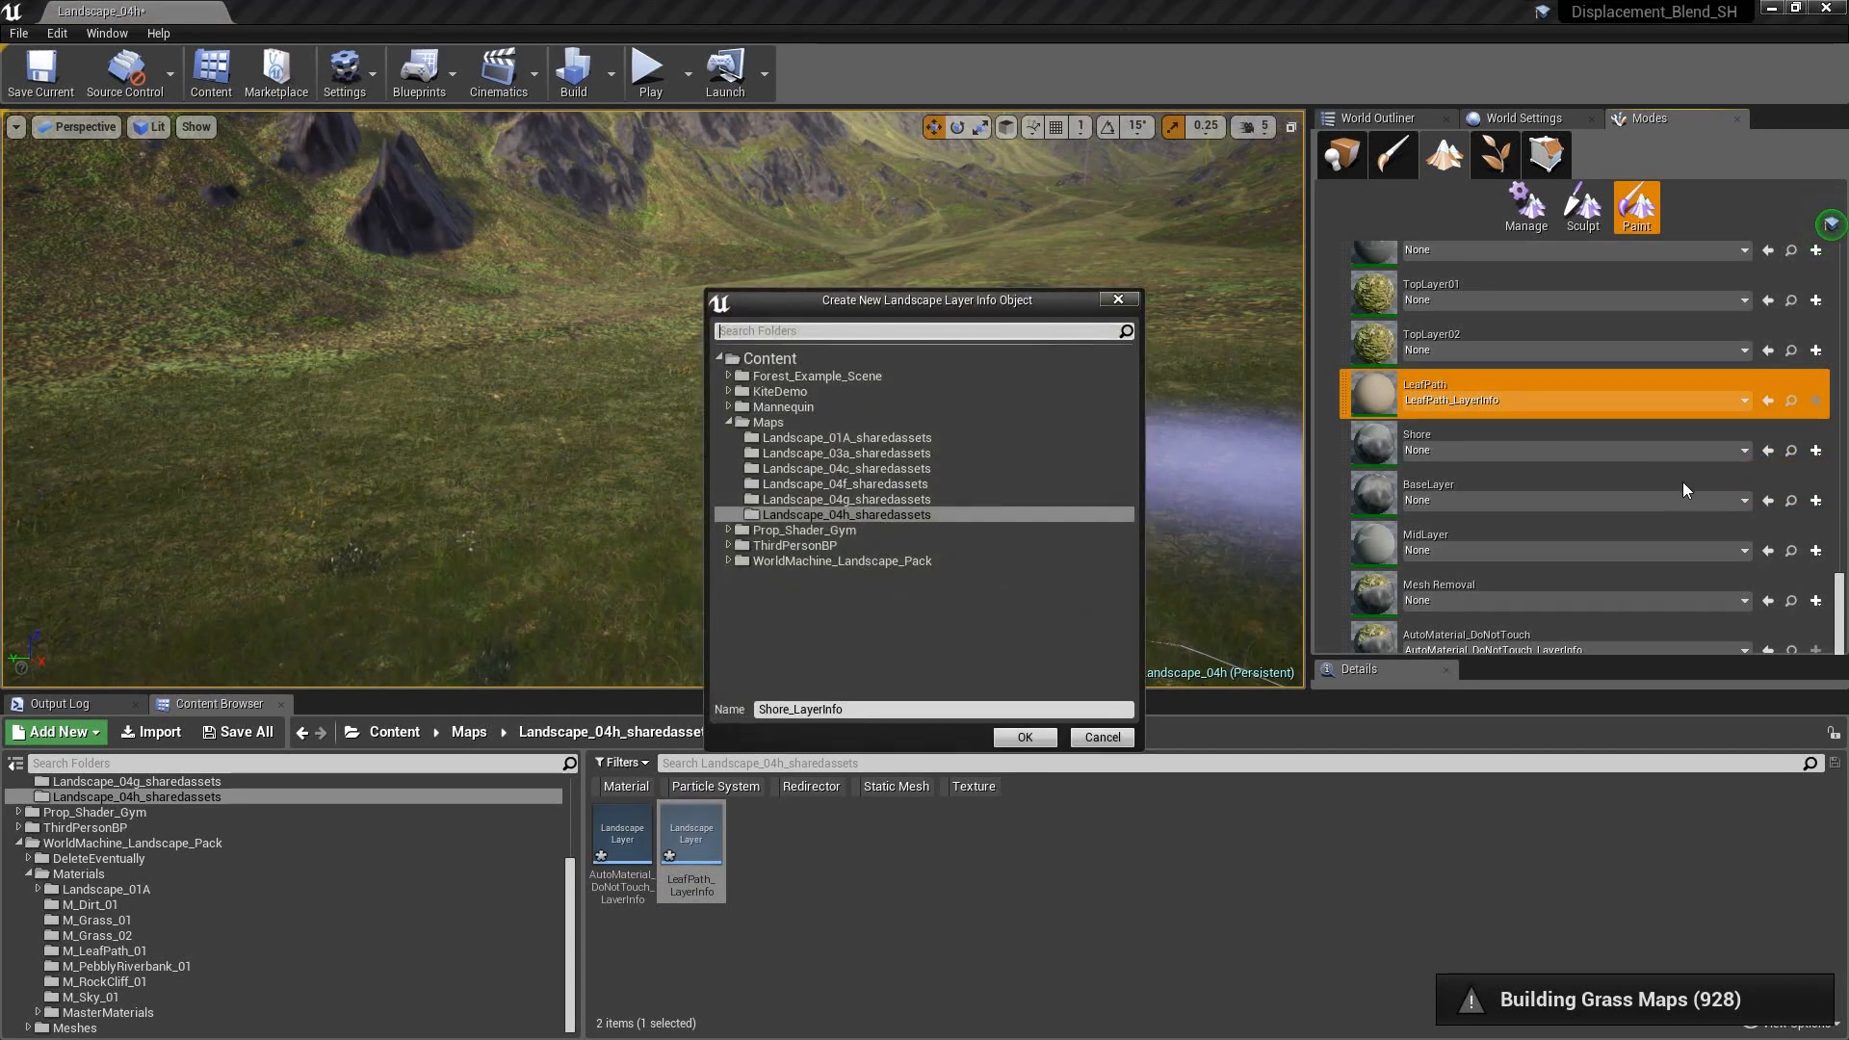
pyautogui.click(1037, 738)
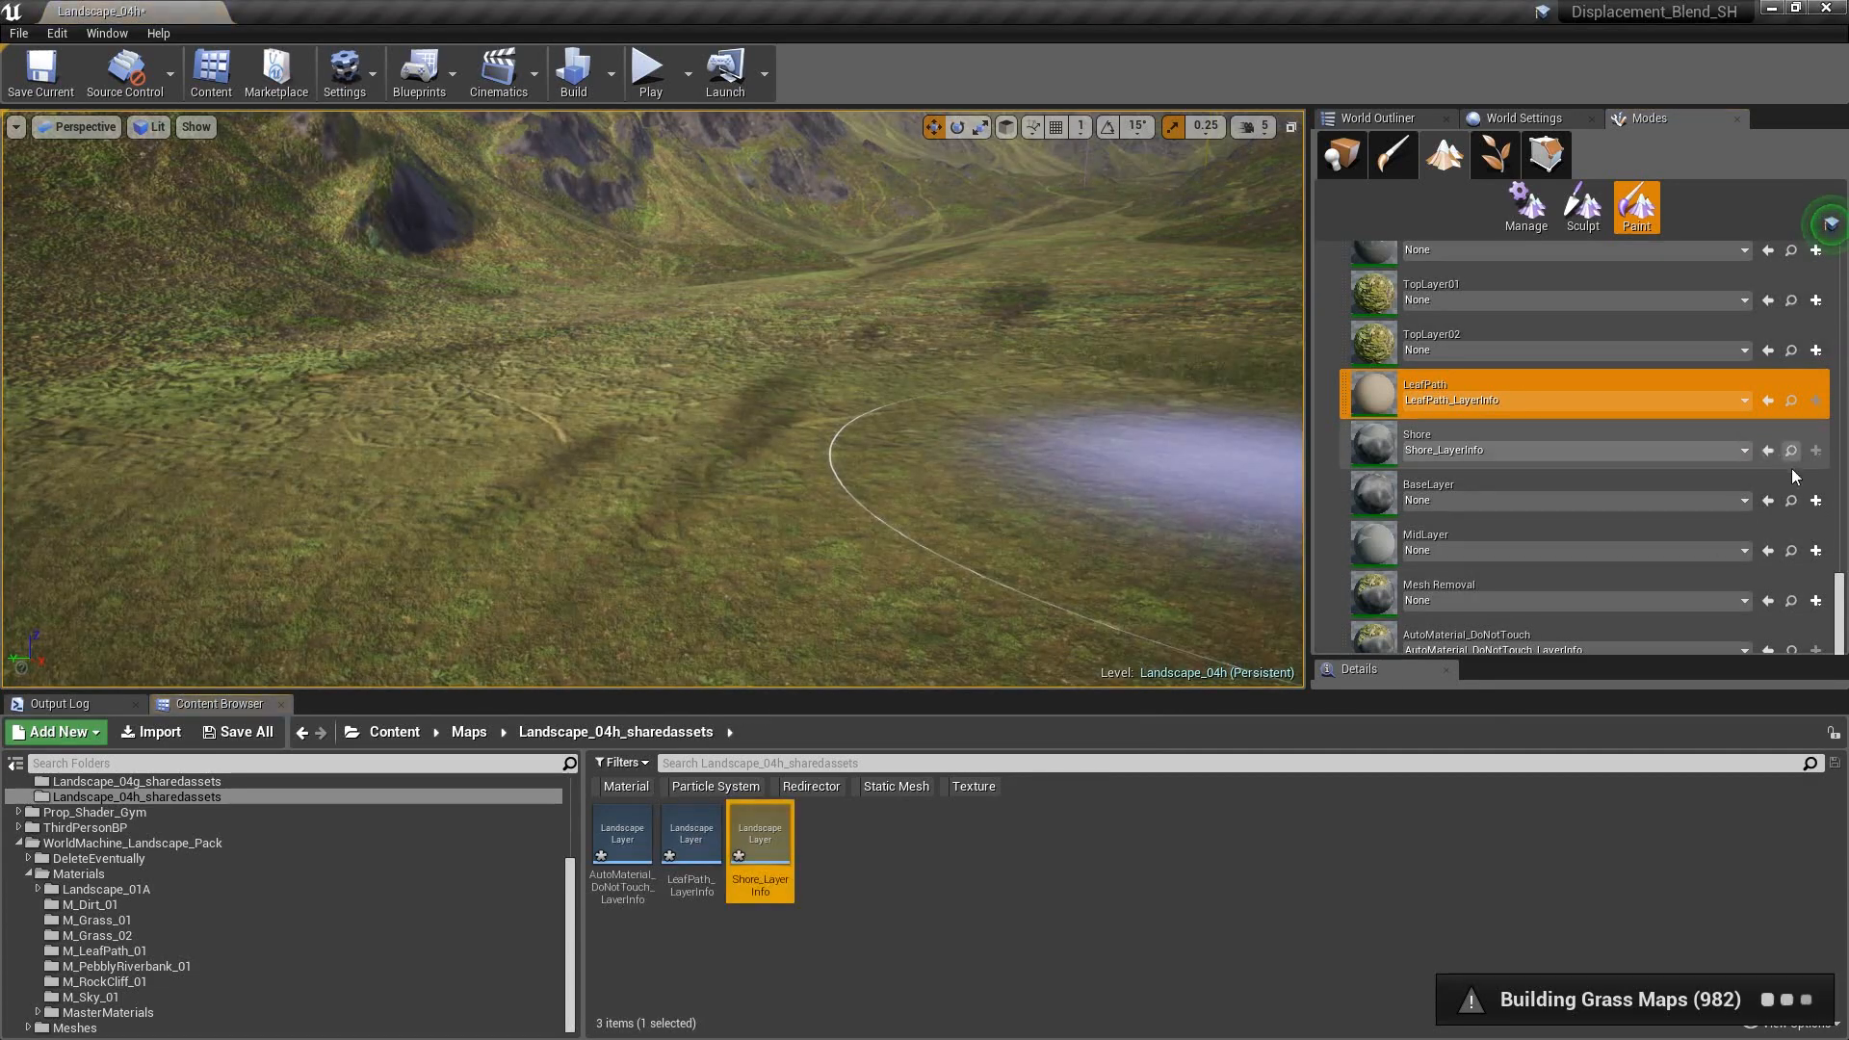
# - Create layer info objects for BaseLayer and the remaining unassigned target layers, using the No Weight-Blend type for Mesh Removal
pyautogui.click(1815, 499)
pyautogui.click(1725, 518)
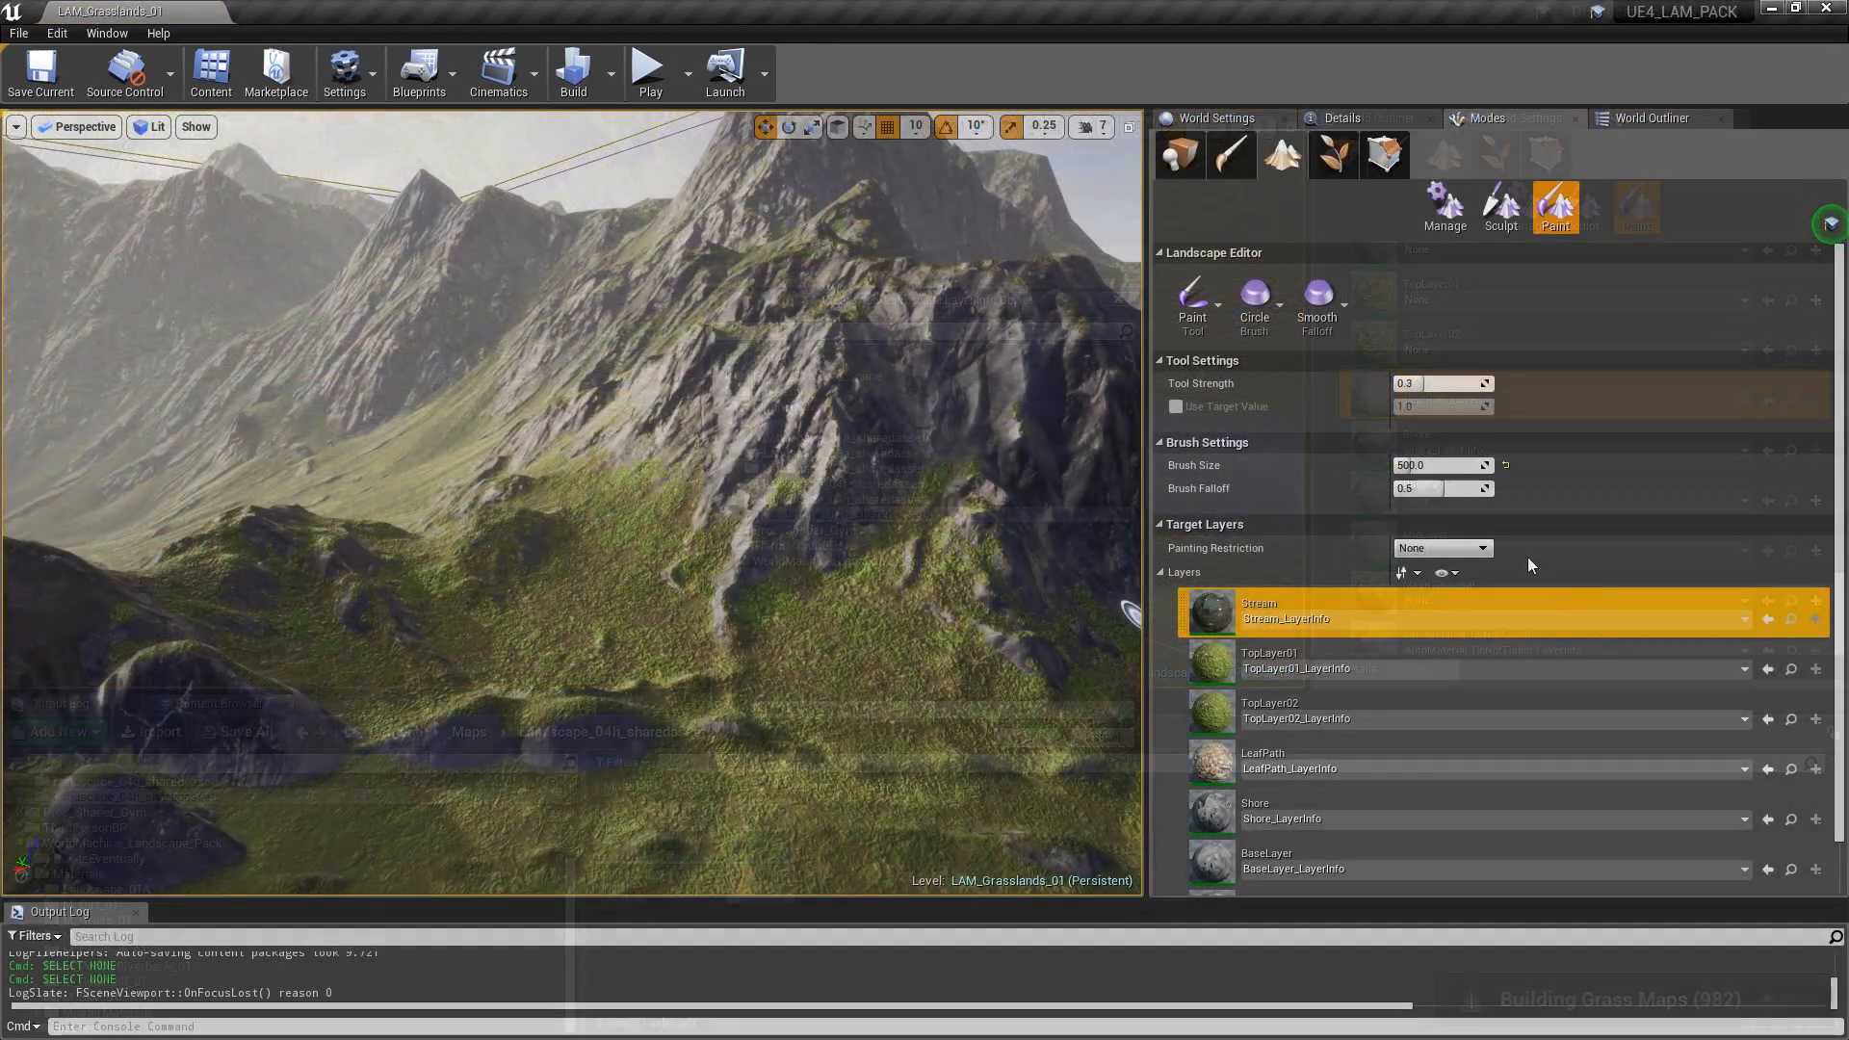
pyautogui.scroll(-3, 1619, 663)
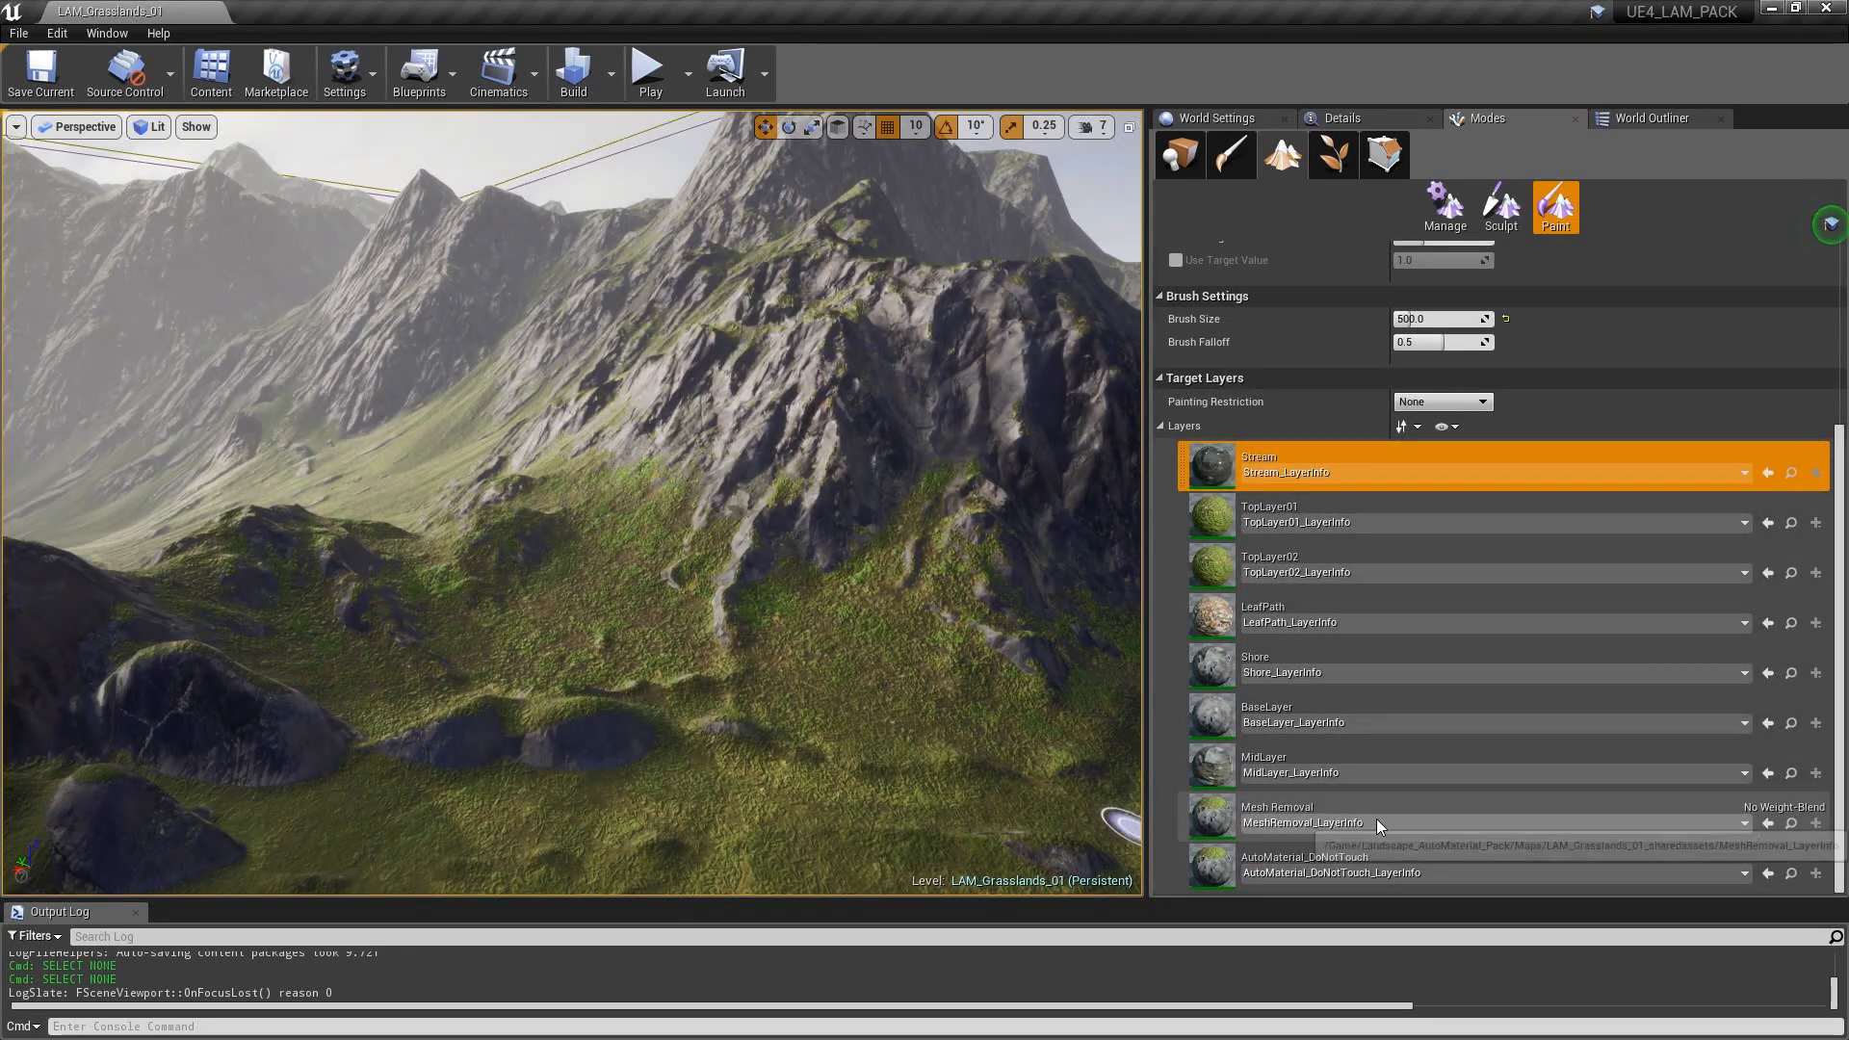
pyautogui.click(1817, 825)
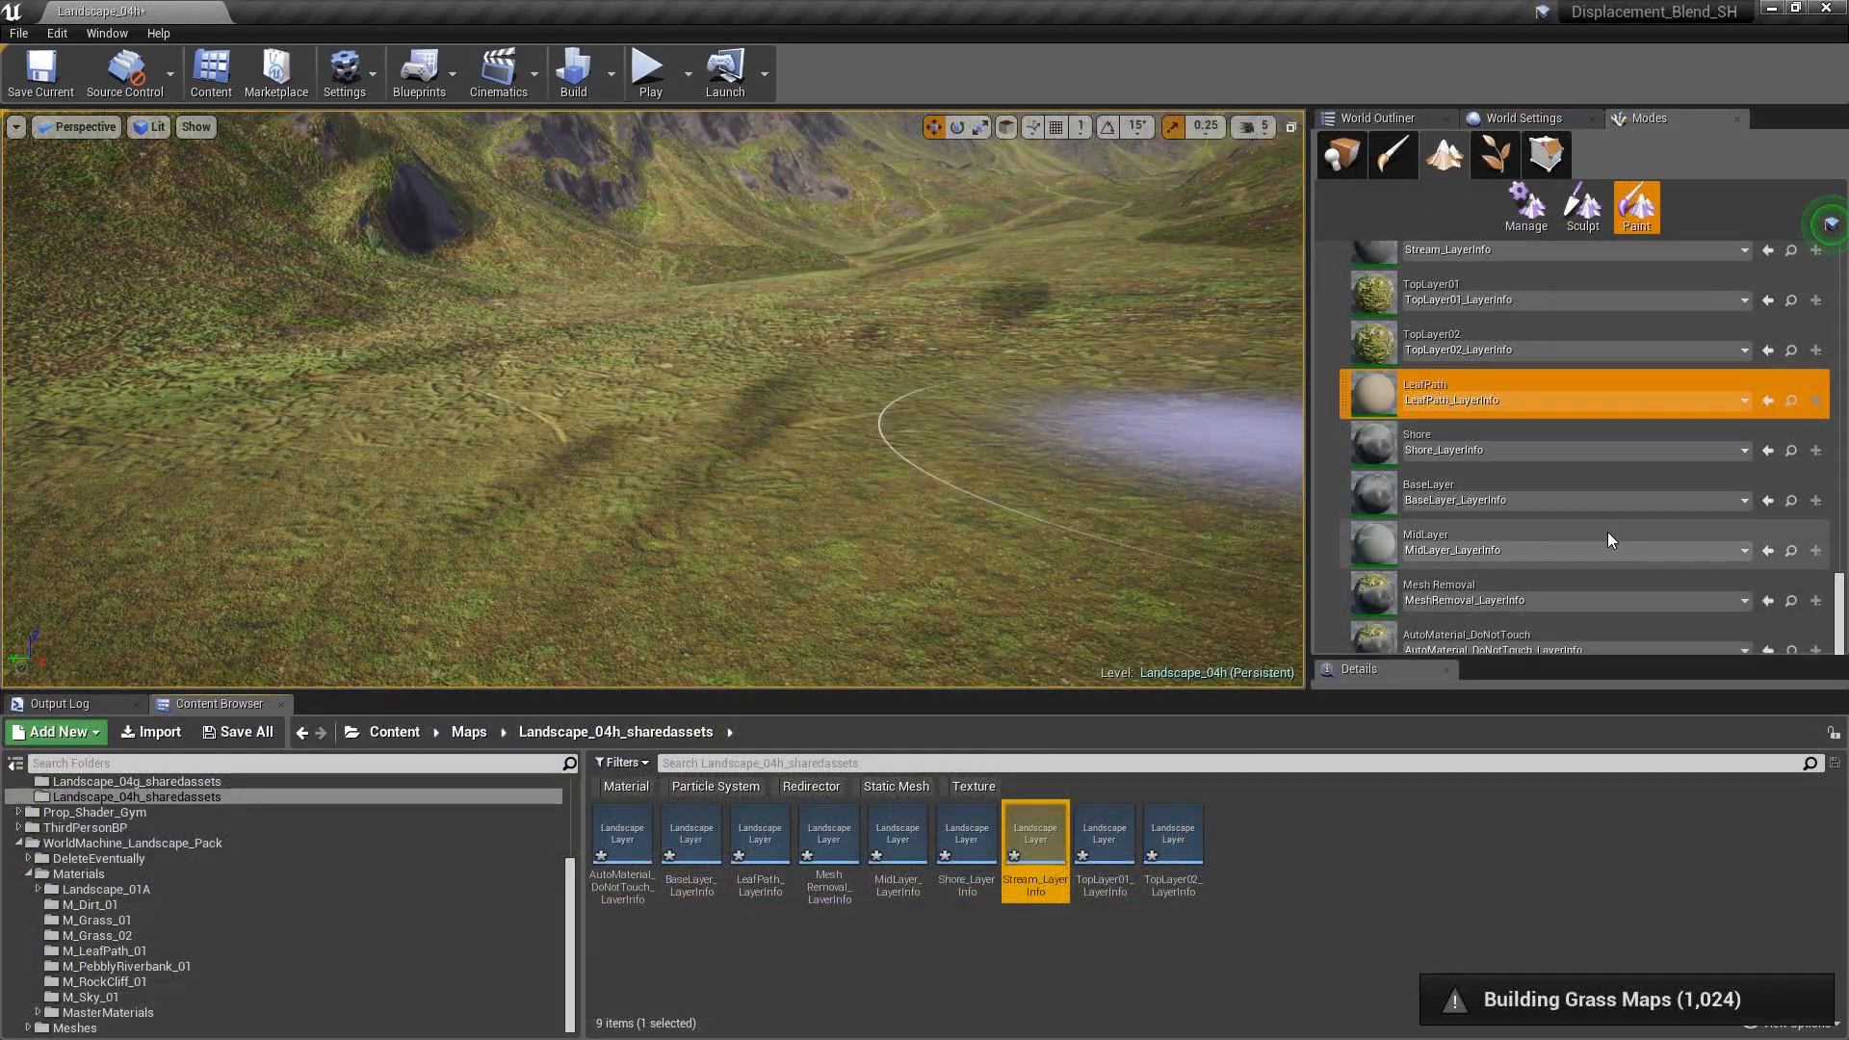
# - Review the target layer list with its assigned layer infos and survey the landscape from valley level
pyautogui.moveTo(1606, 656); pyautogui.dragTo(1614, 742)
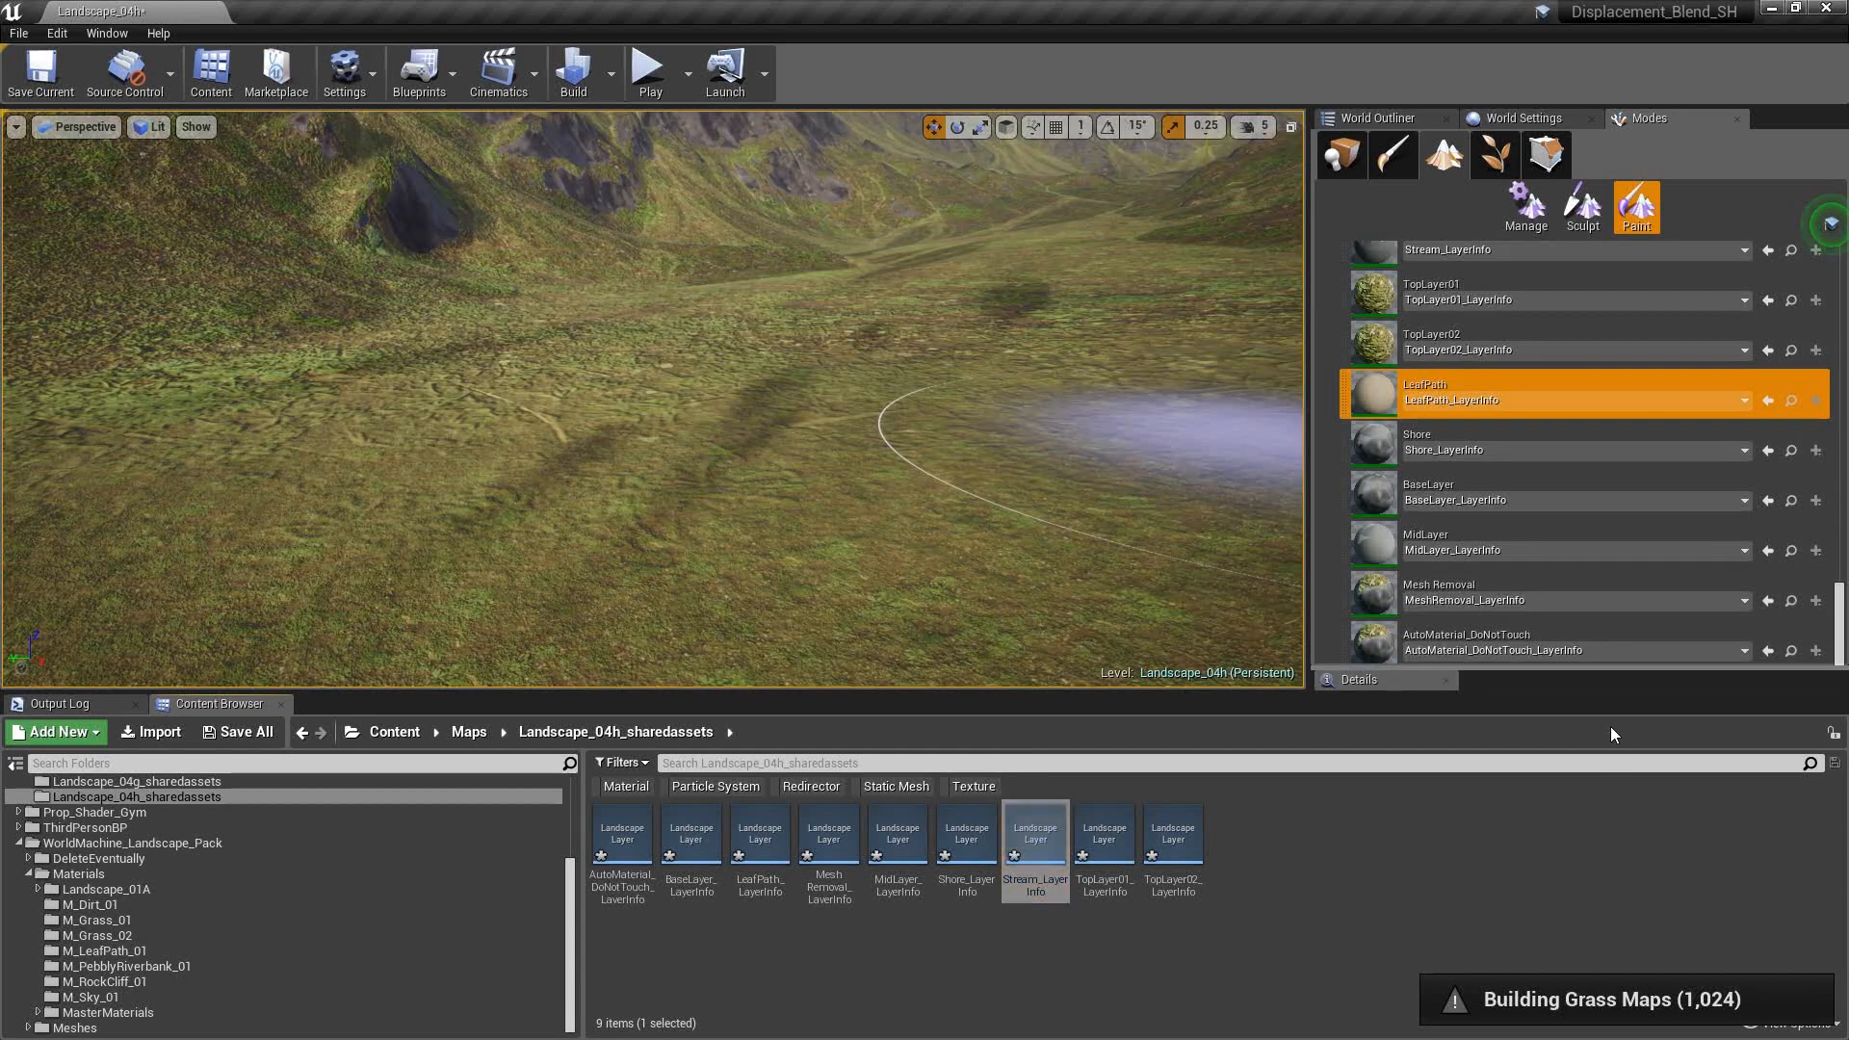
pyautogui.scroll(5, 1567, 430)
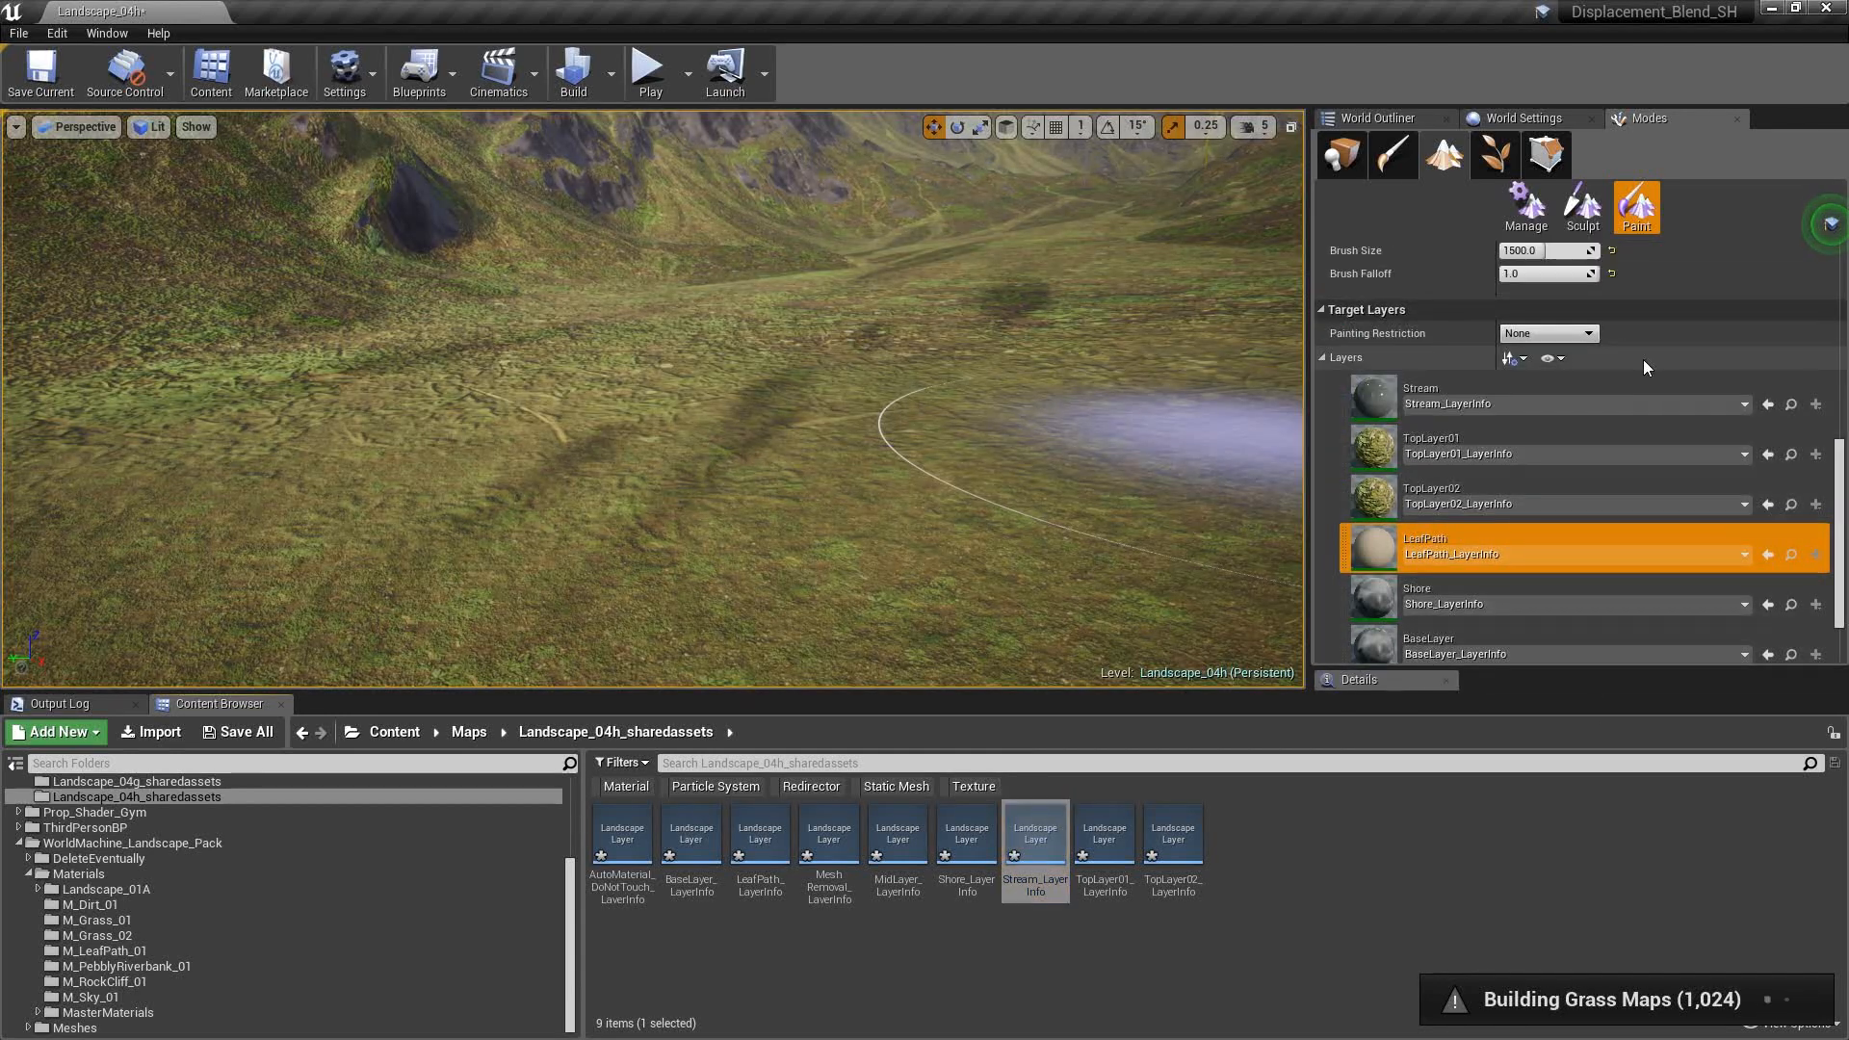
pyautogui.scroll(-5, 1632, 377)
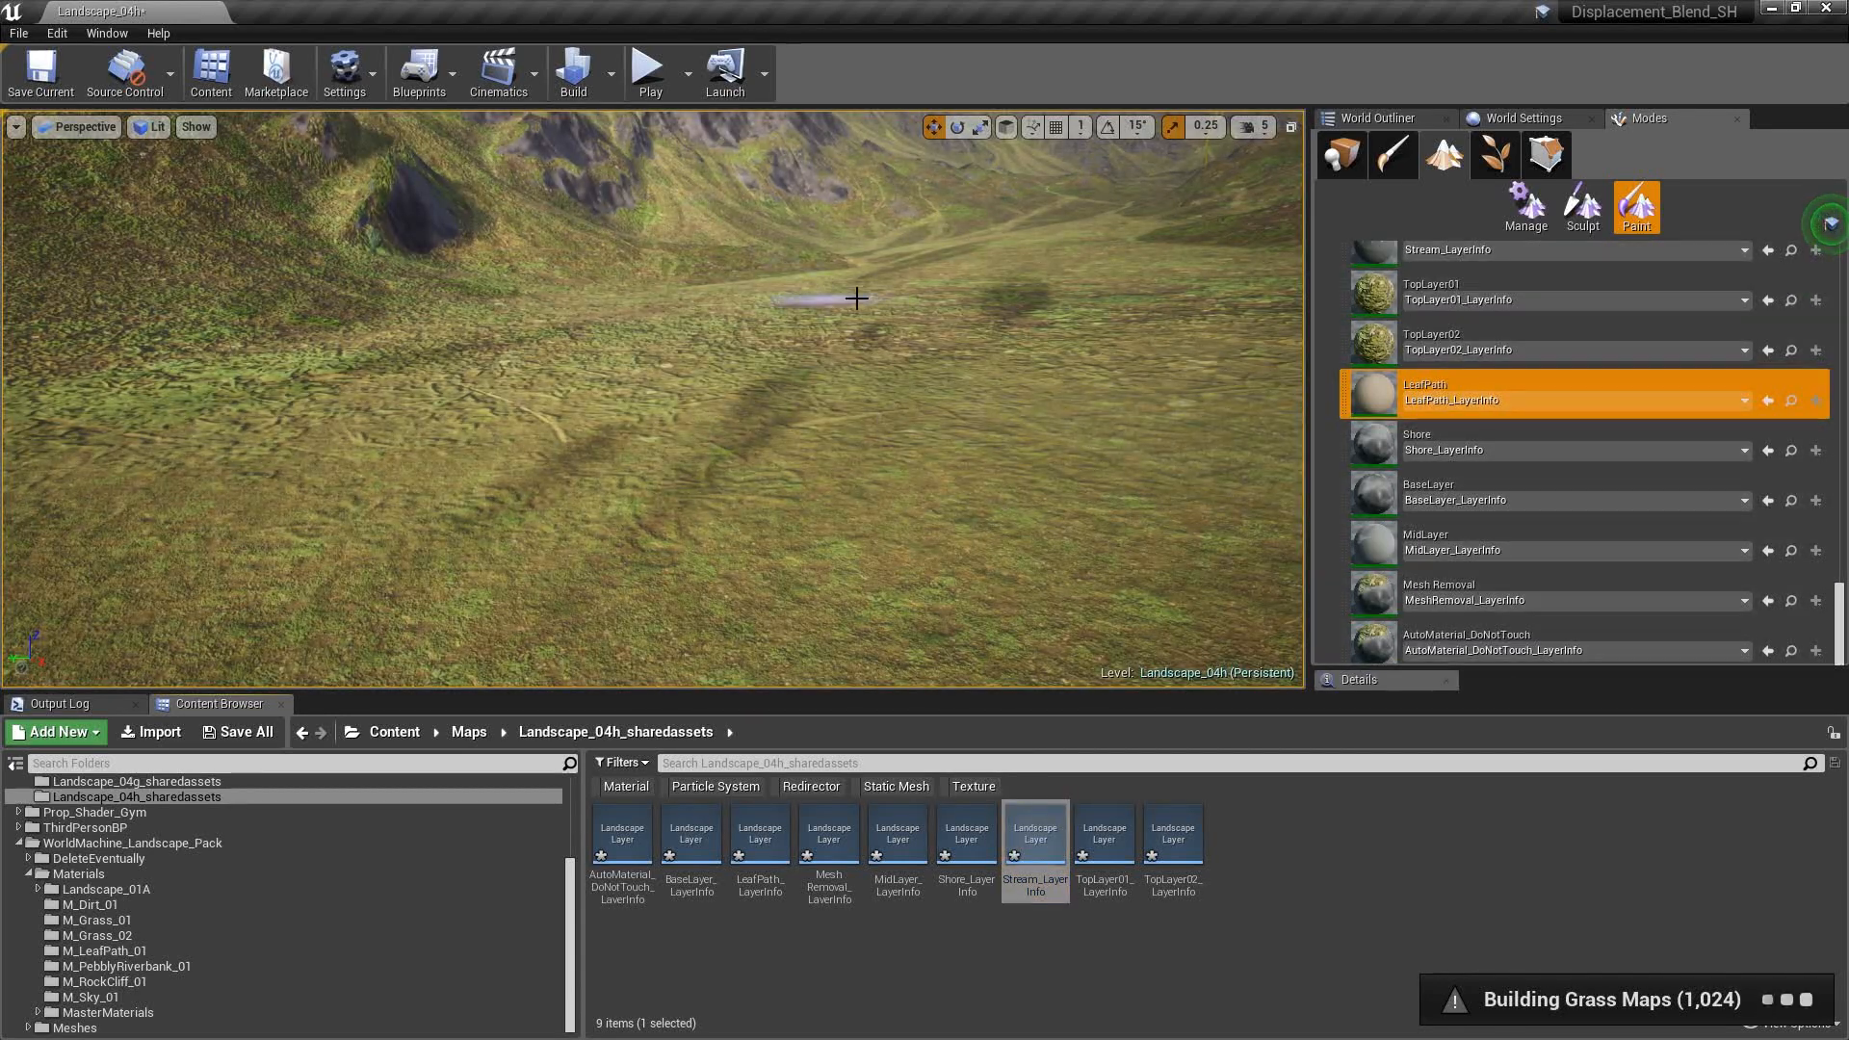
pyautogui.moveTo(856, 298); pyautogui.dragTo(856, 231, button='right')
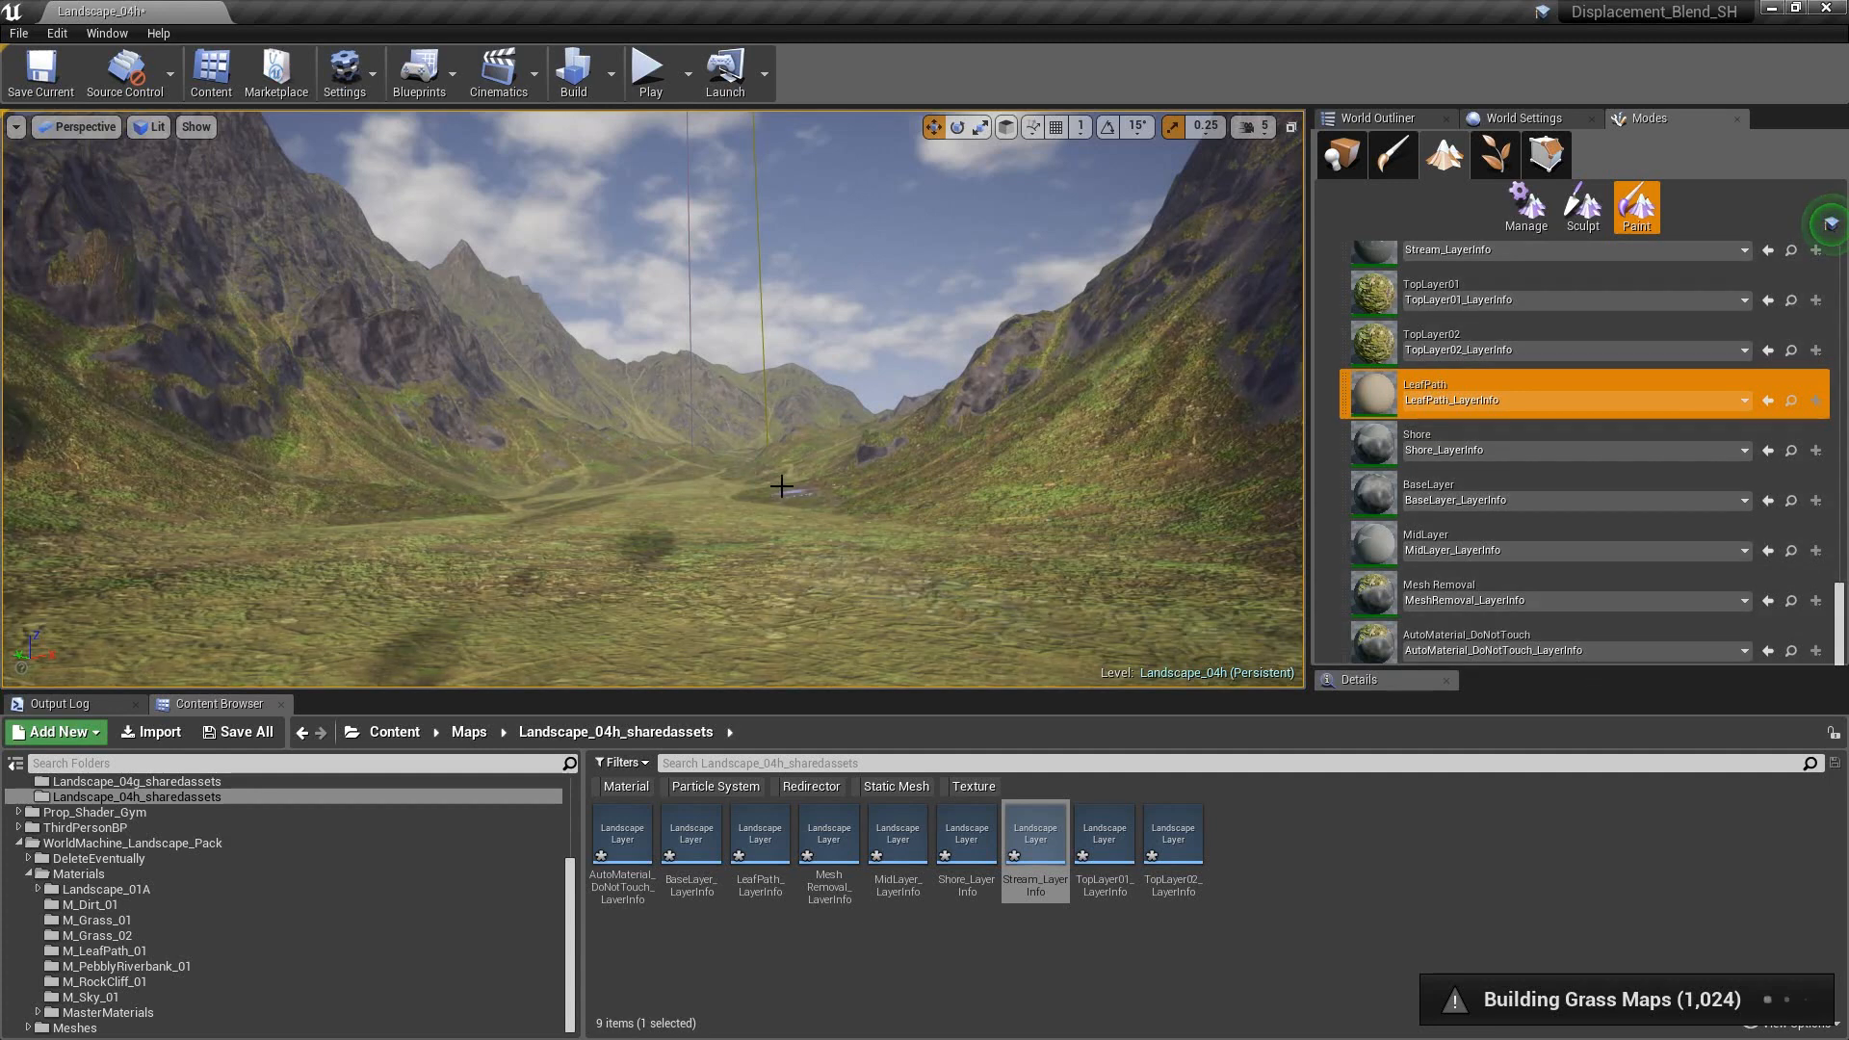
pyautogui.moveTo(777, 483); pyautogui.dragTo(655, 481, button='right')
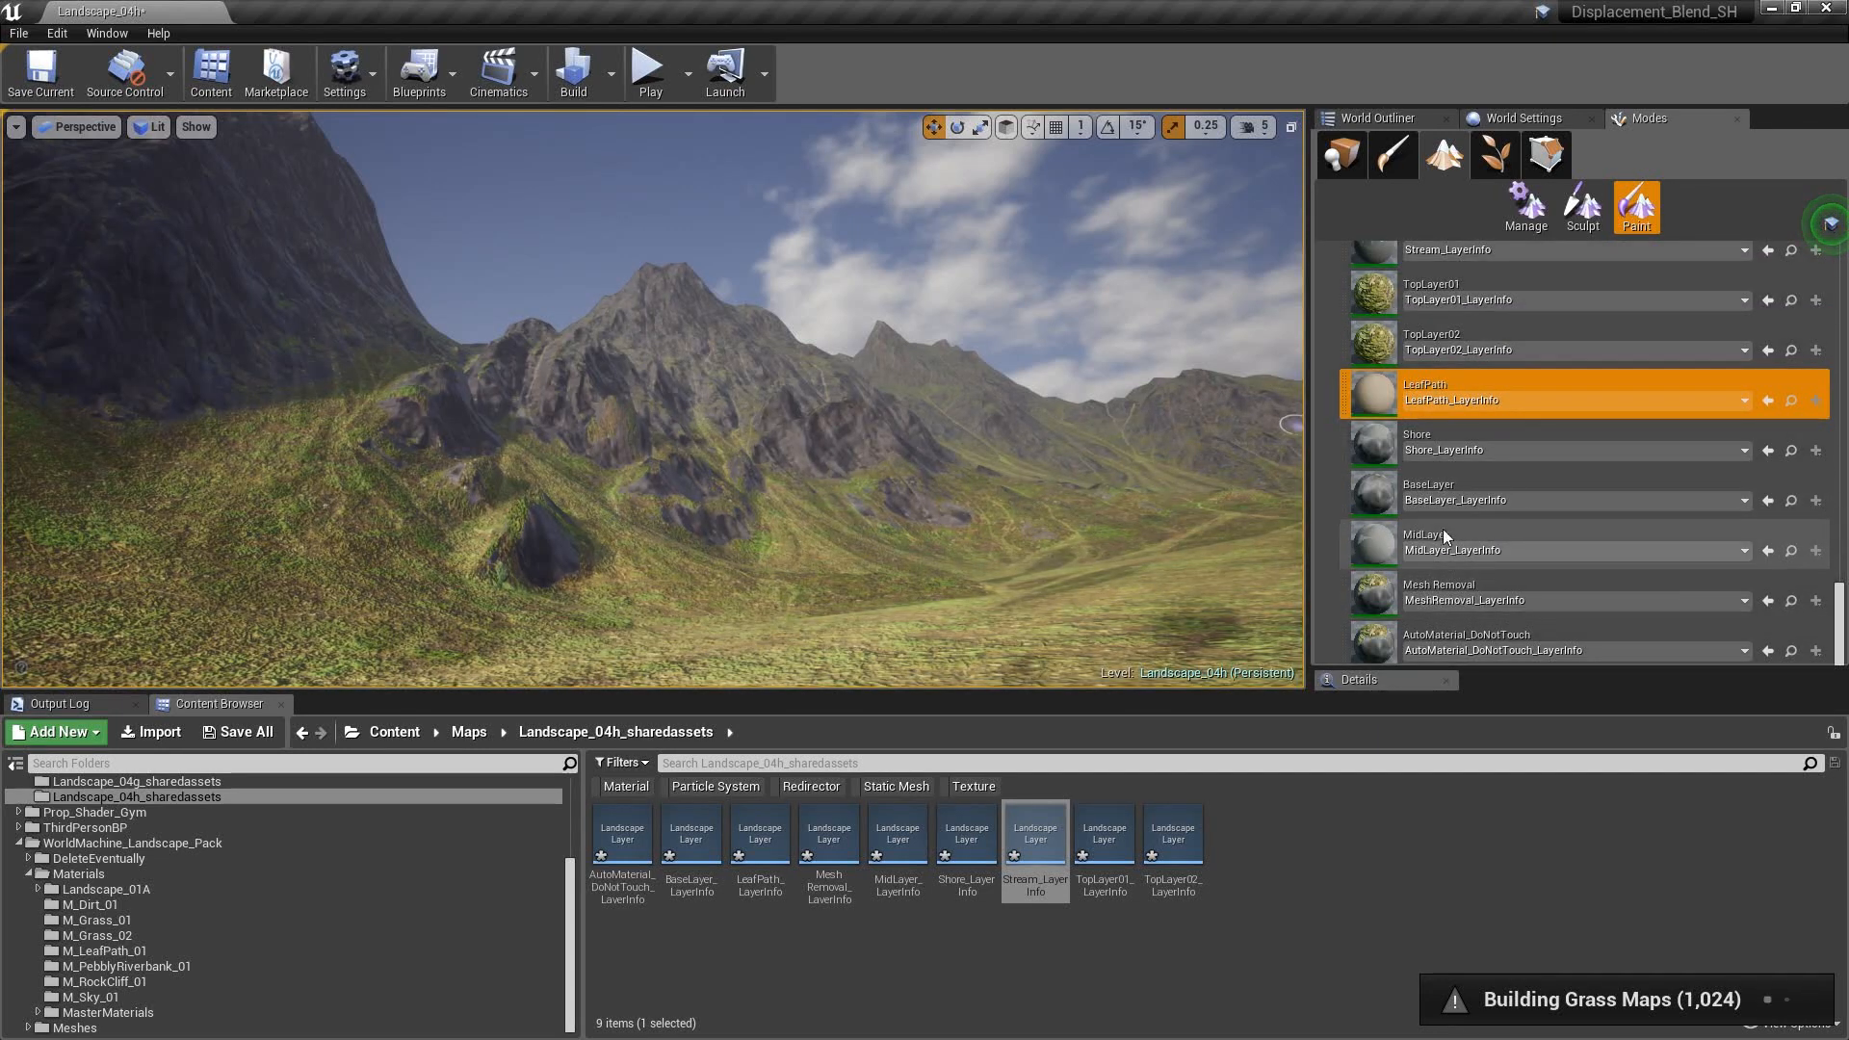
pyautogui.scroll(2, 1521, 405)
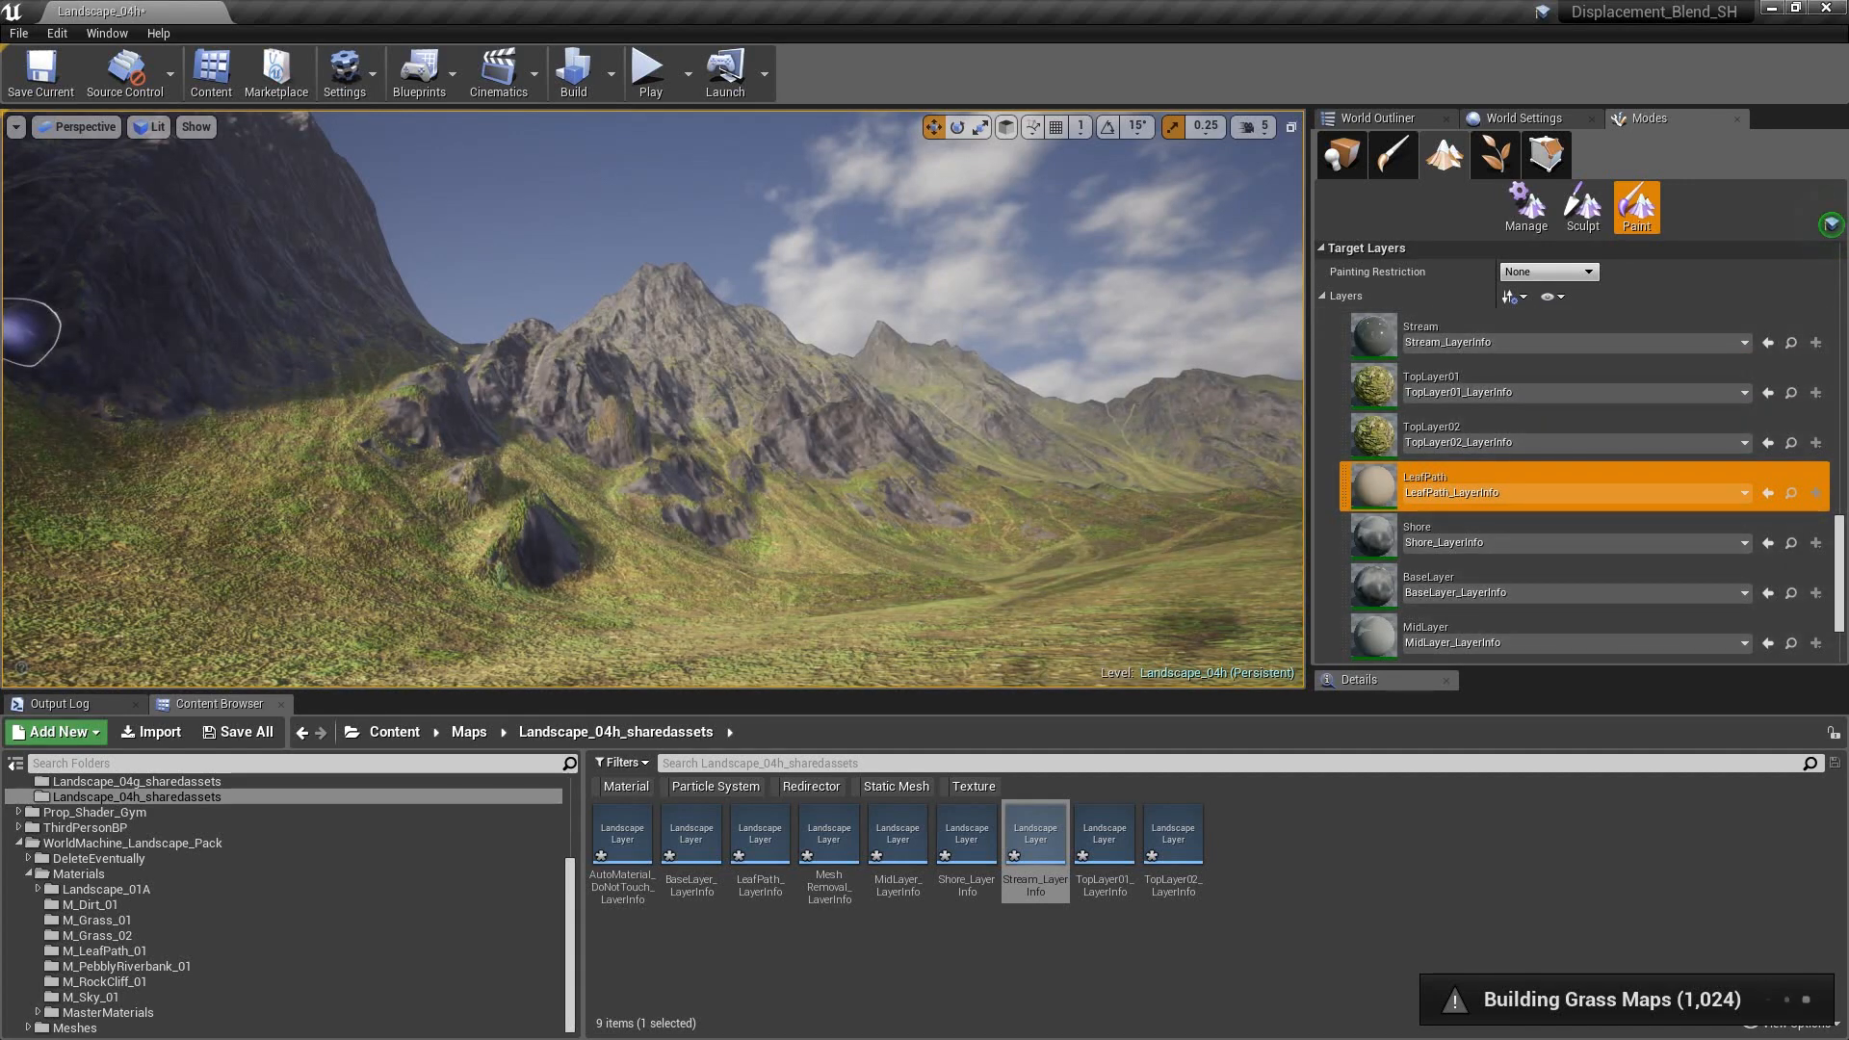
# - Bring the material instance window back and compare TopLayer01 and TopLayer02 with the 01. Top Layer and 02. Top Layer 02 parameter groups
pyautogui.moveTo(0, 103); pyautogui.dragTo(542, 77)
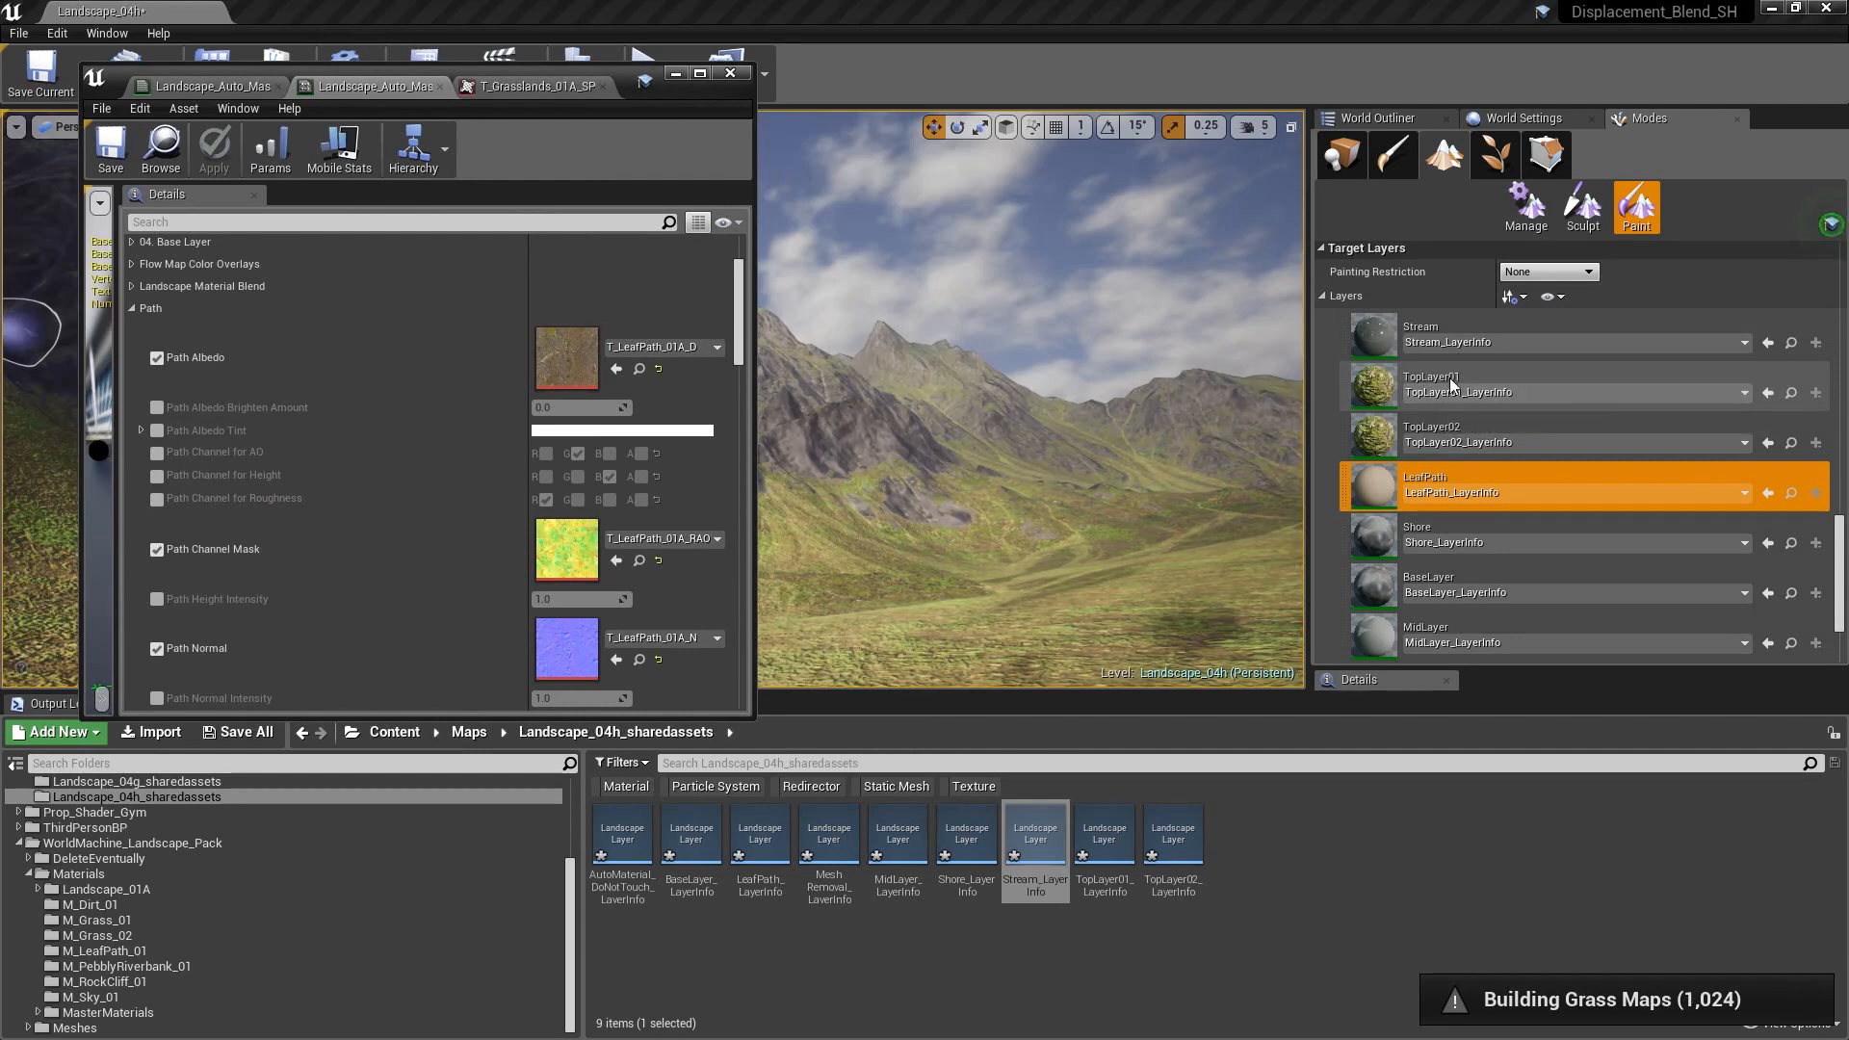
pyautogui.click(1445, 383)
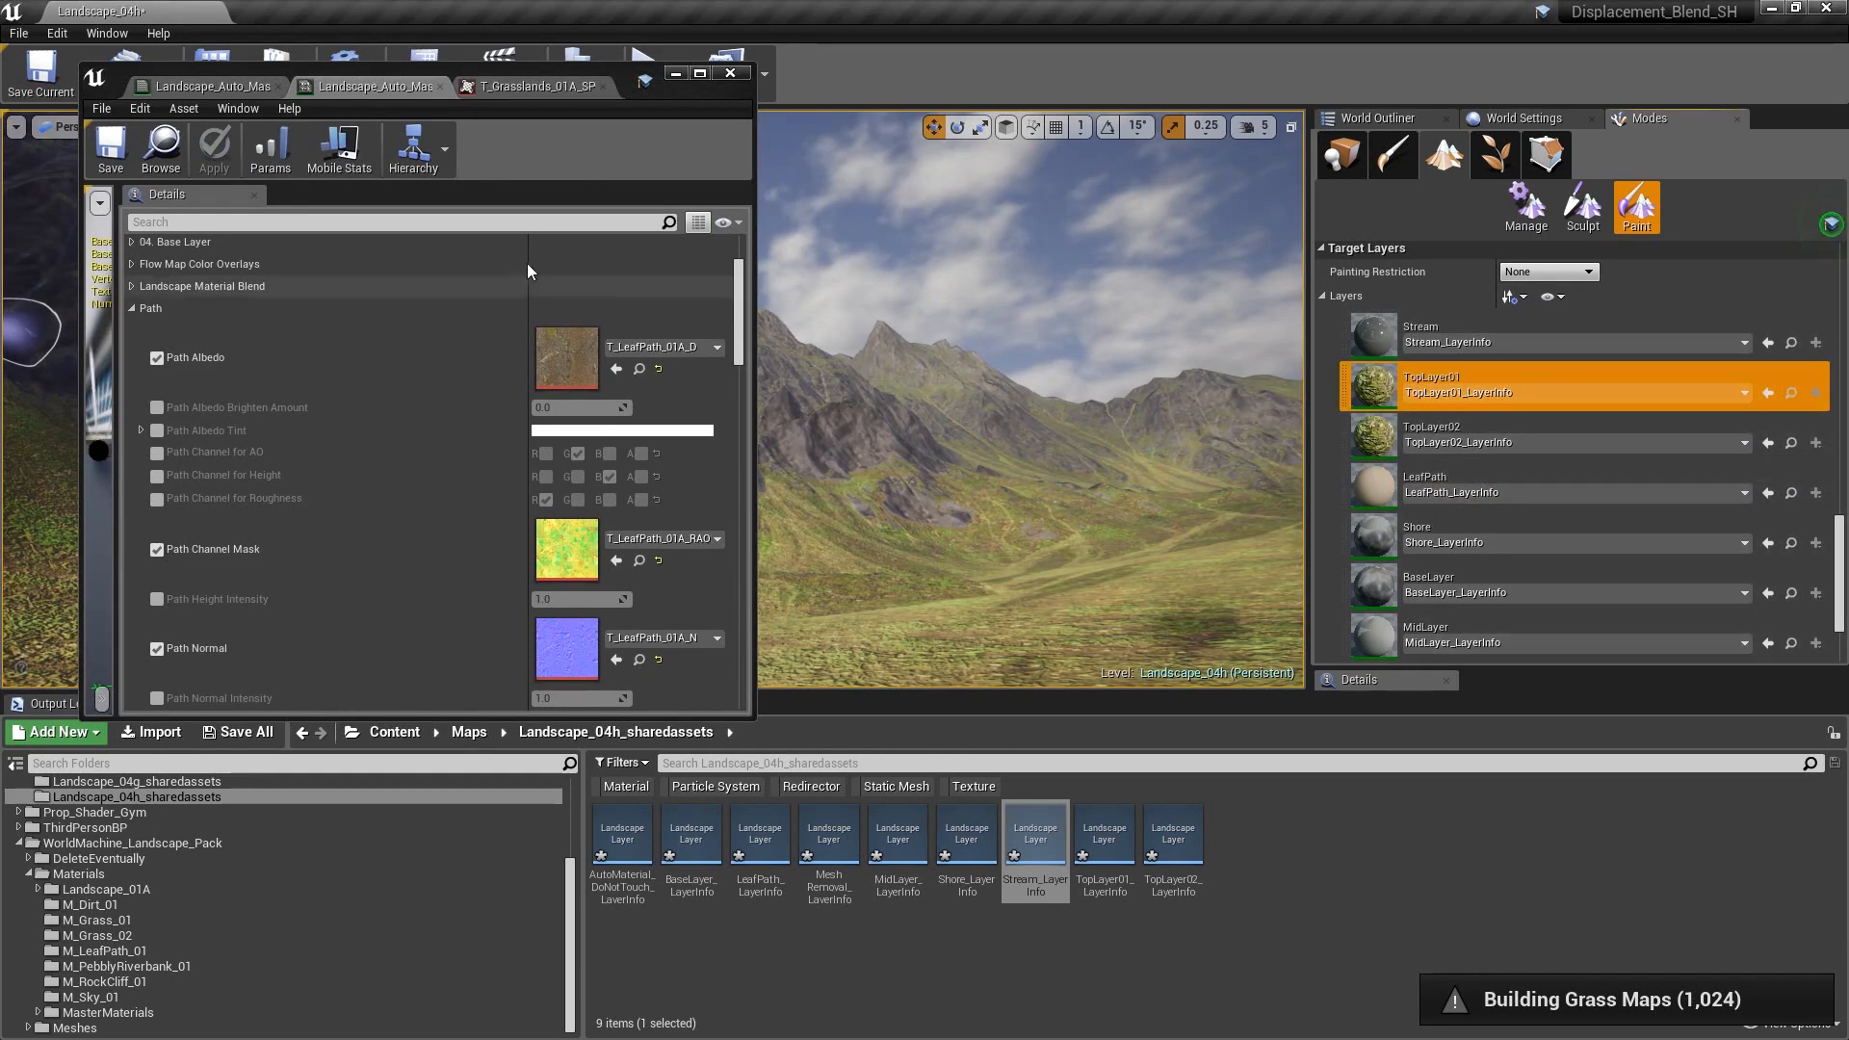
pyautogui.scroll(4, 202, 315)
pyautogui.click(131, 269)
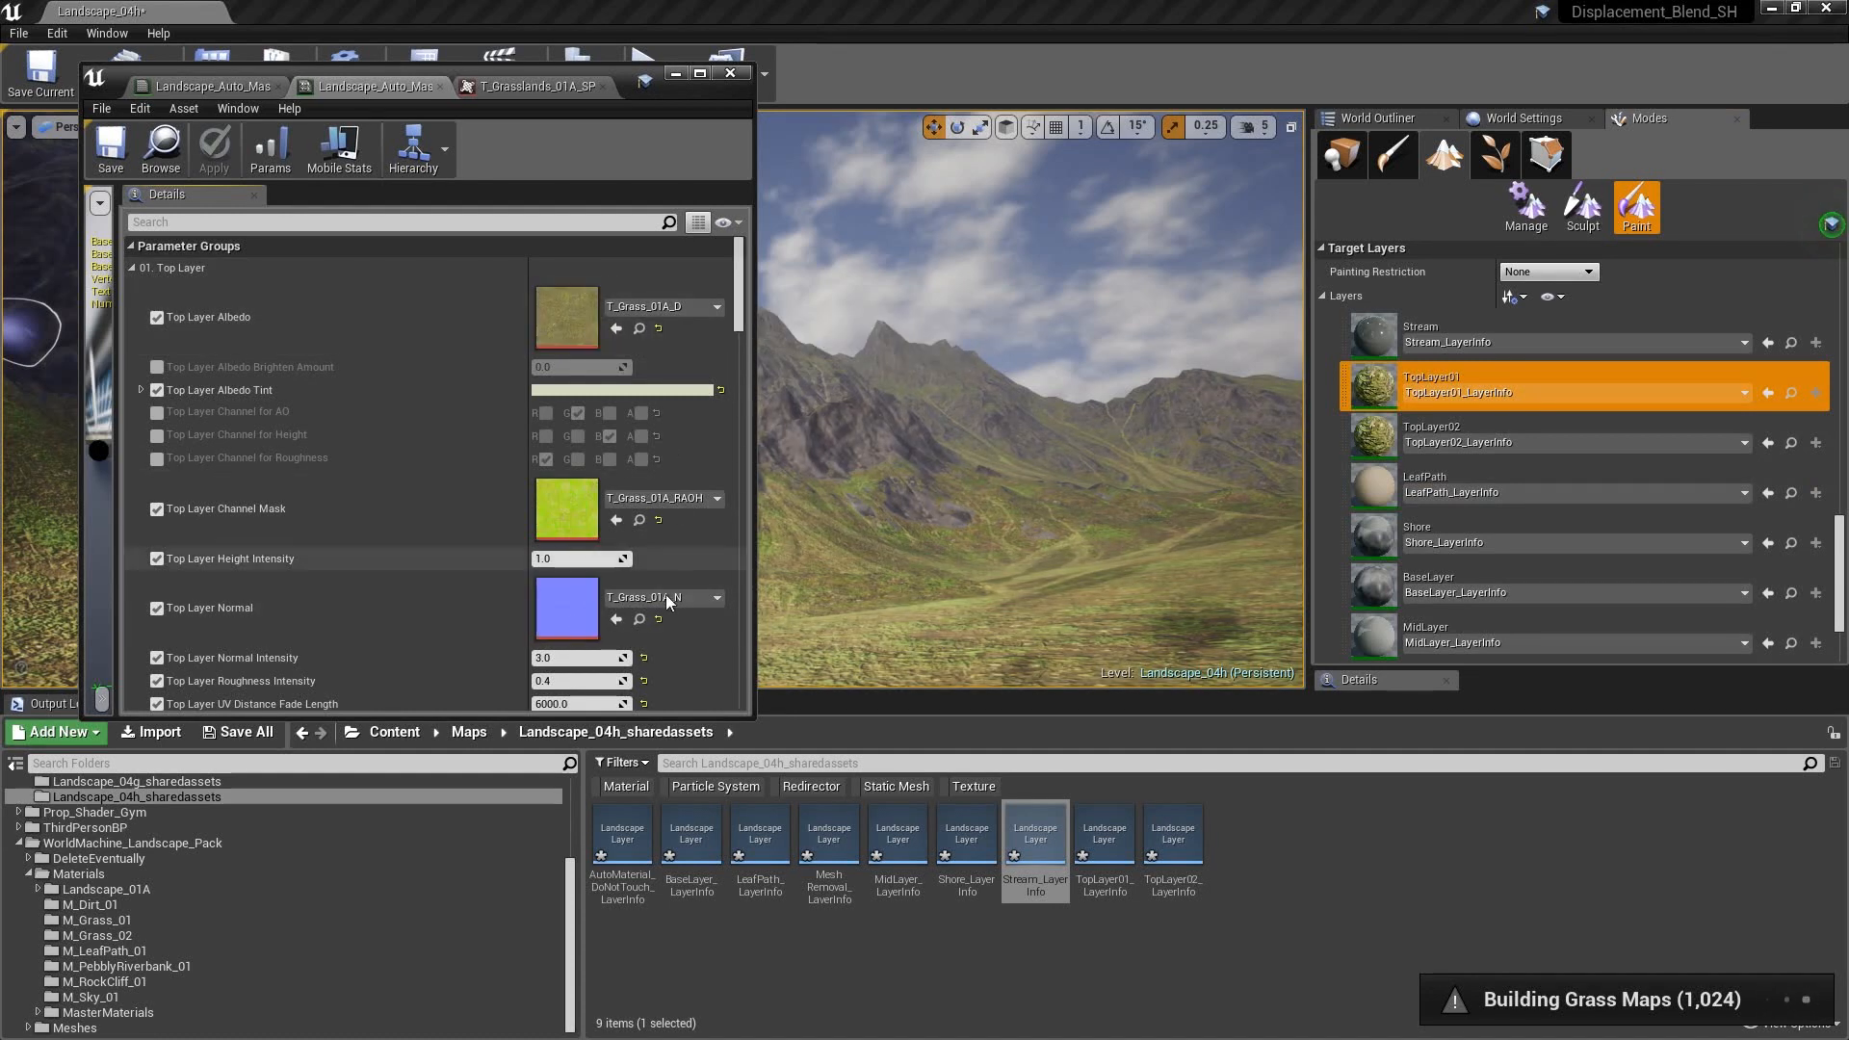
pyautogui.click(1431, 425)
pyautogui.scroll(-4, 520, 465)
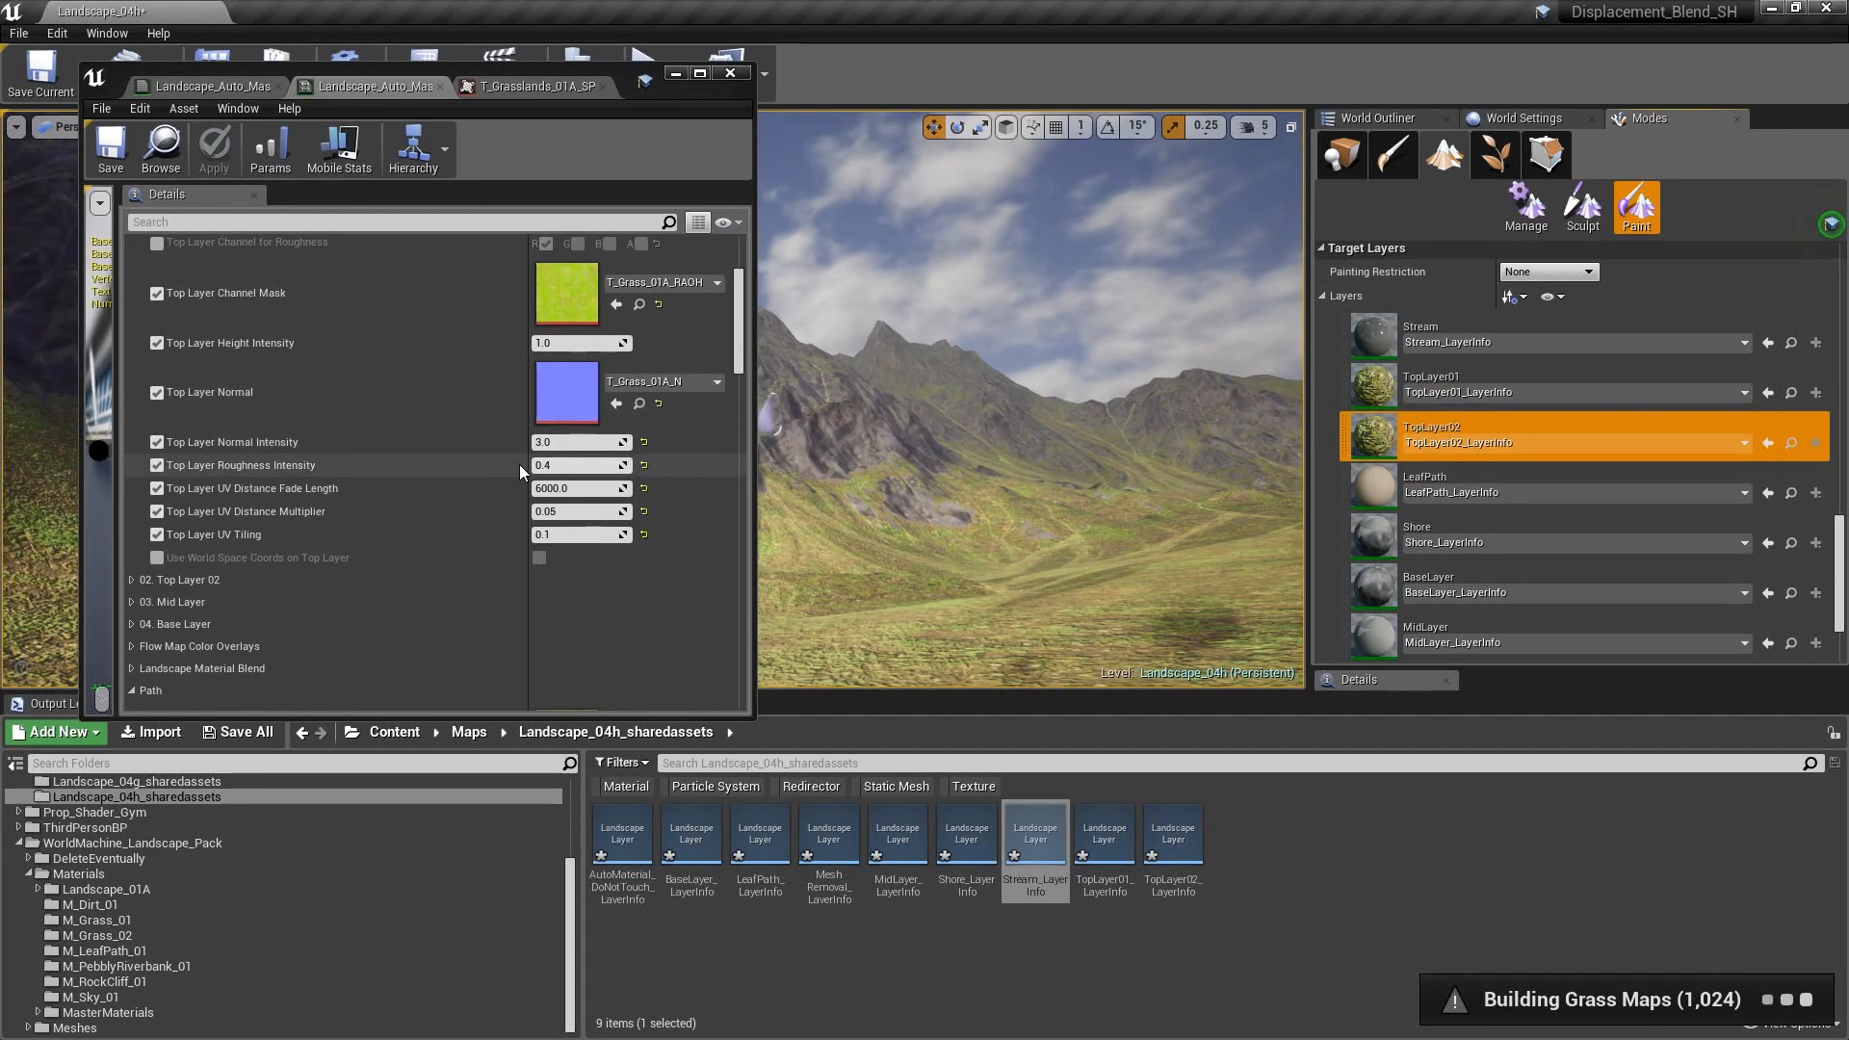
pyautogui.click(130, 580)
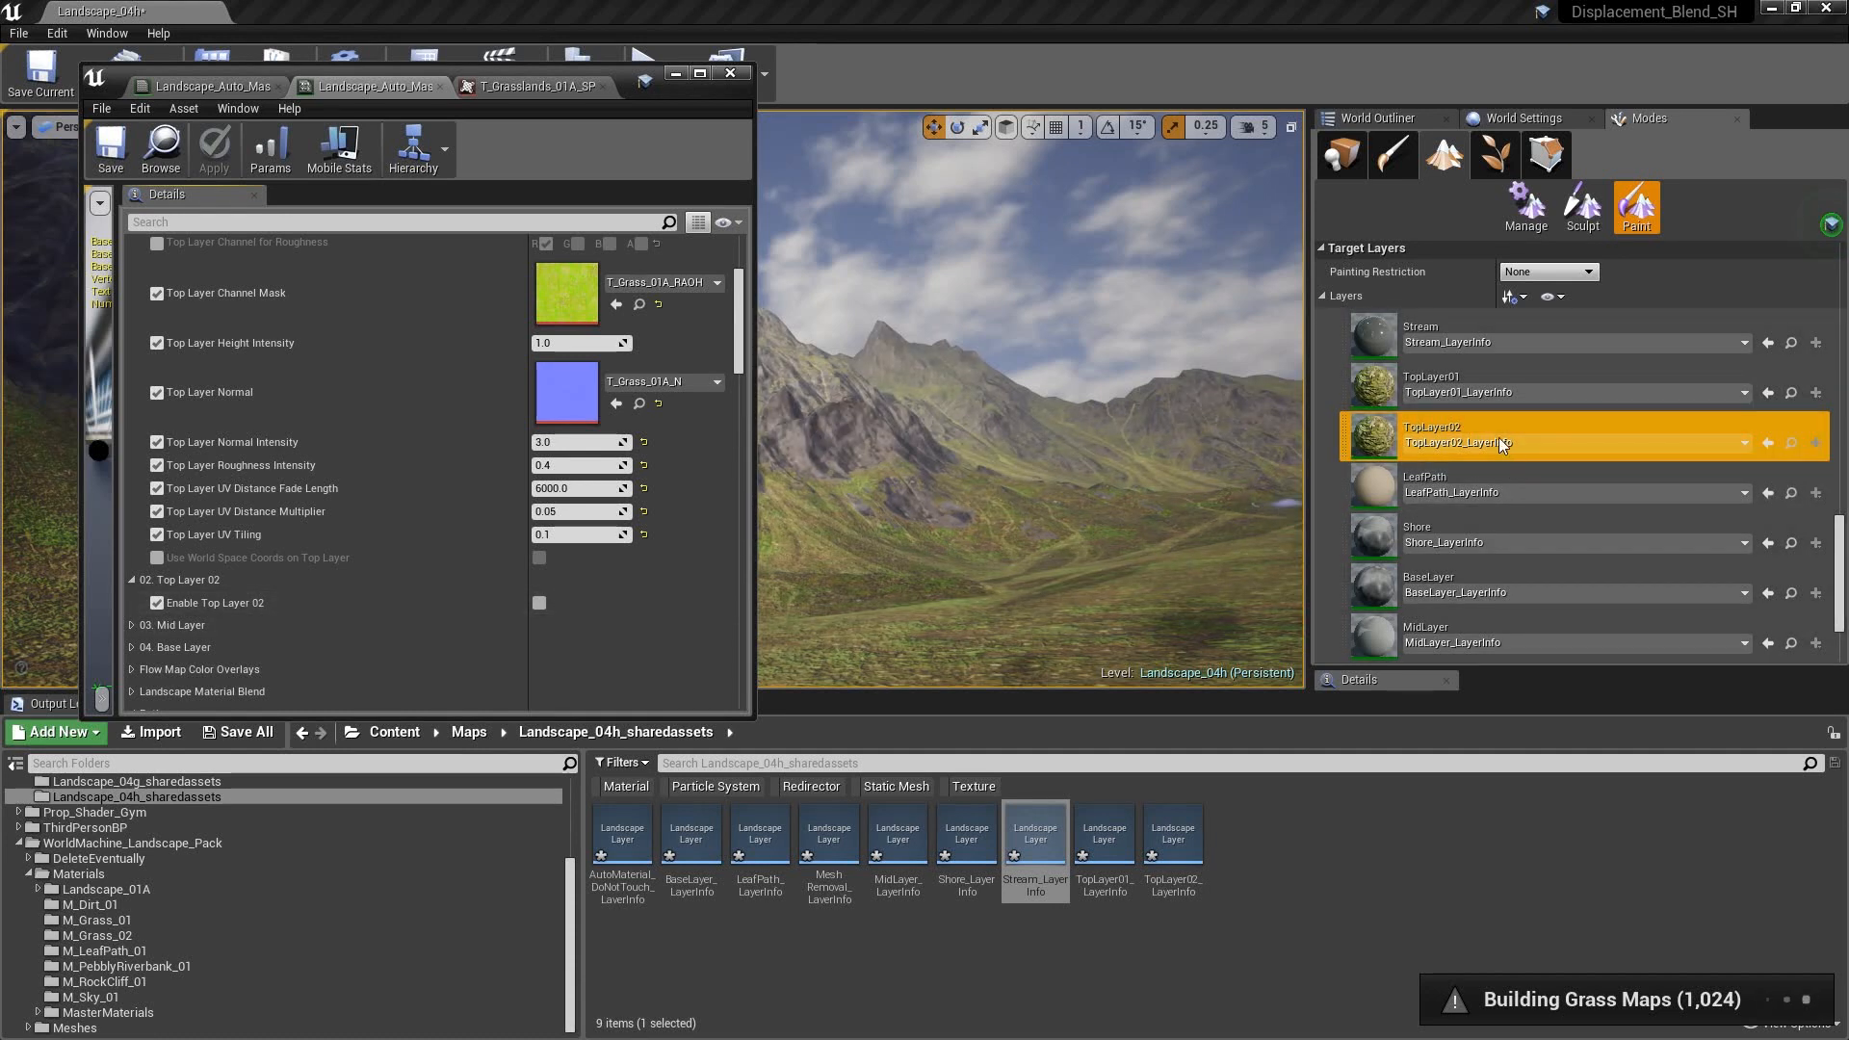
# - Select the LeafPath target layer, check the Path parameters in the widened material instance window, and save the material instance
pyautogui.click(1464, 472)
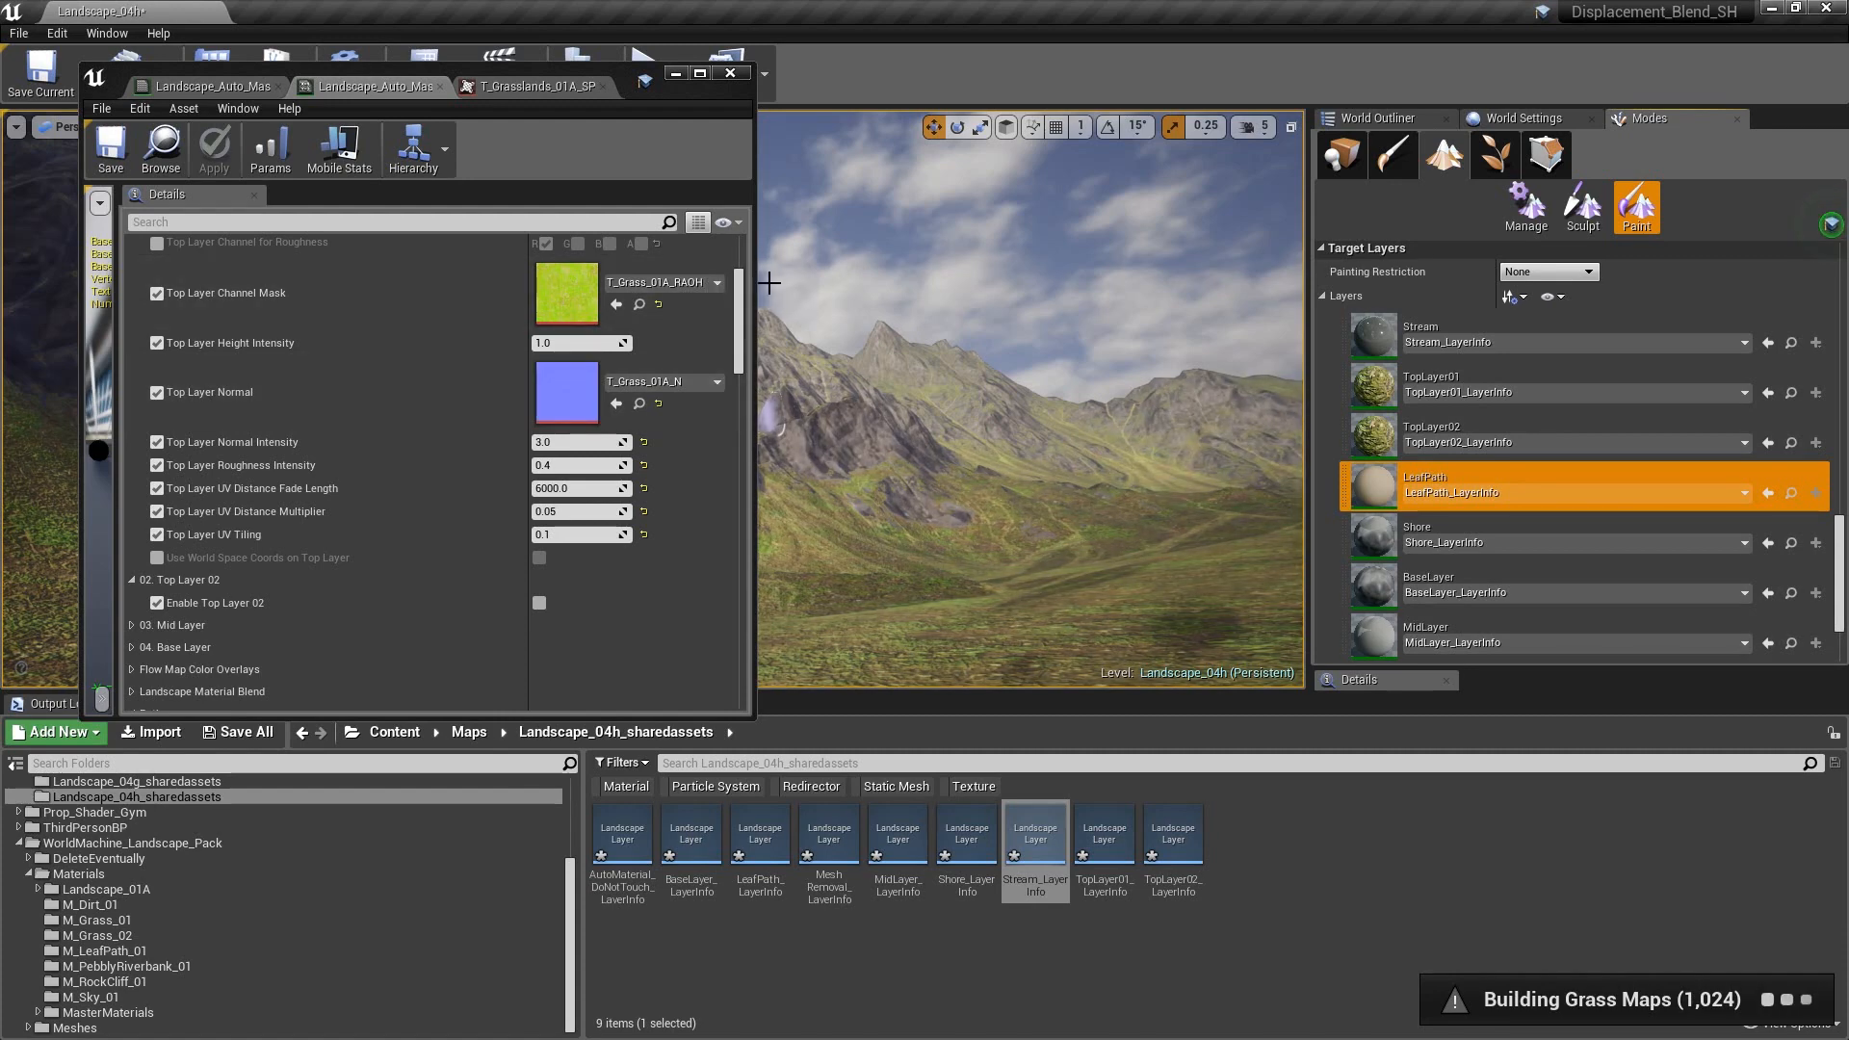
pyautogui.moveTo(754, 289); pyautogui.dragTo(1186, 276)
pyautogui.scroll(-8, 948, 501)
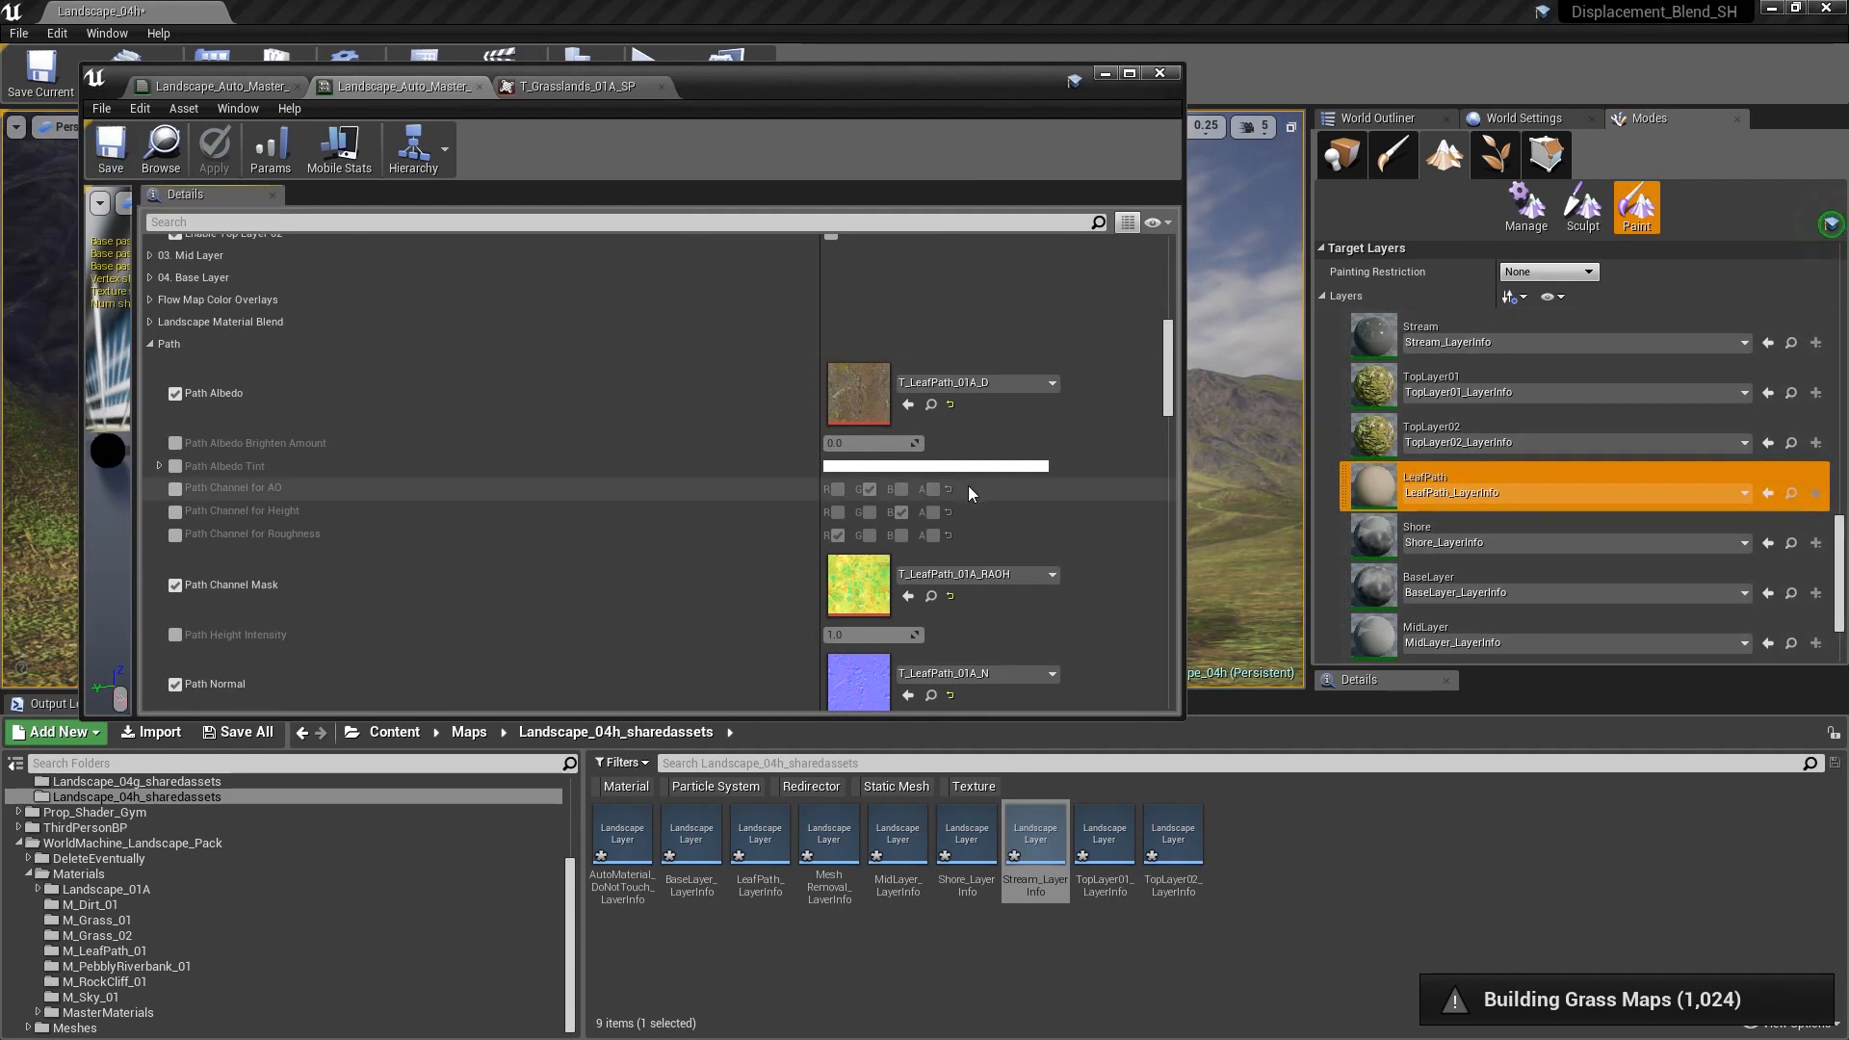
pyautogui.scroll(-4, 963, 489)
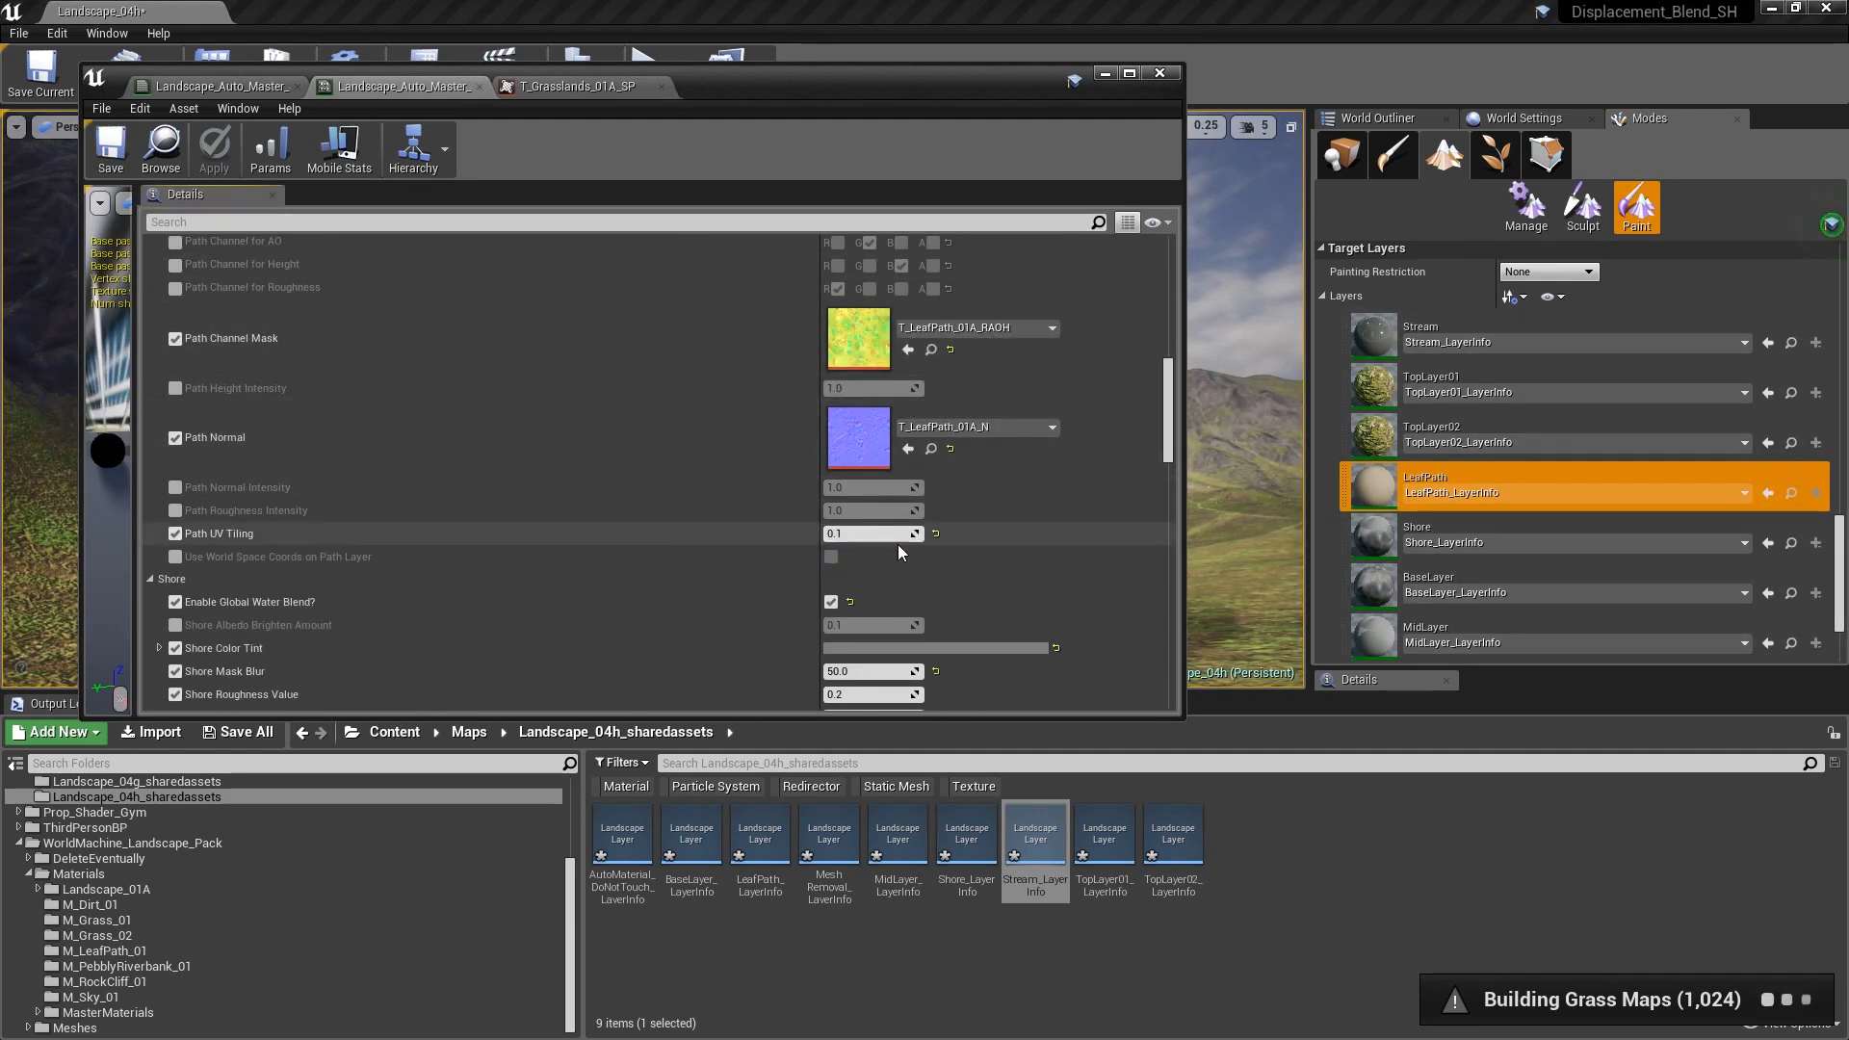
pyautogui.click(110, 154)
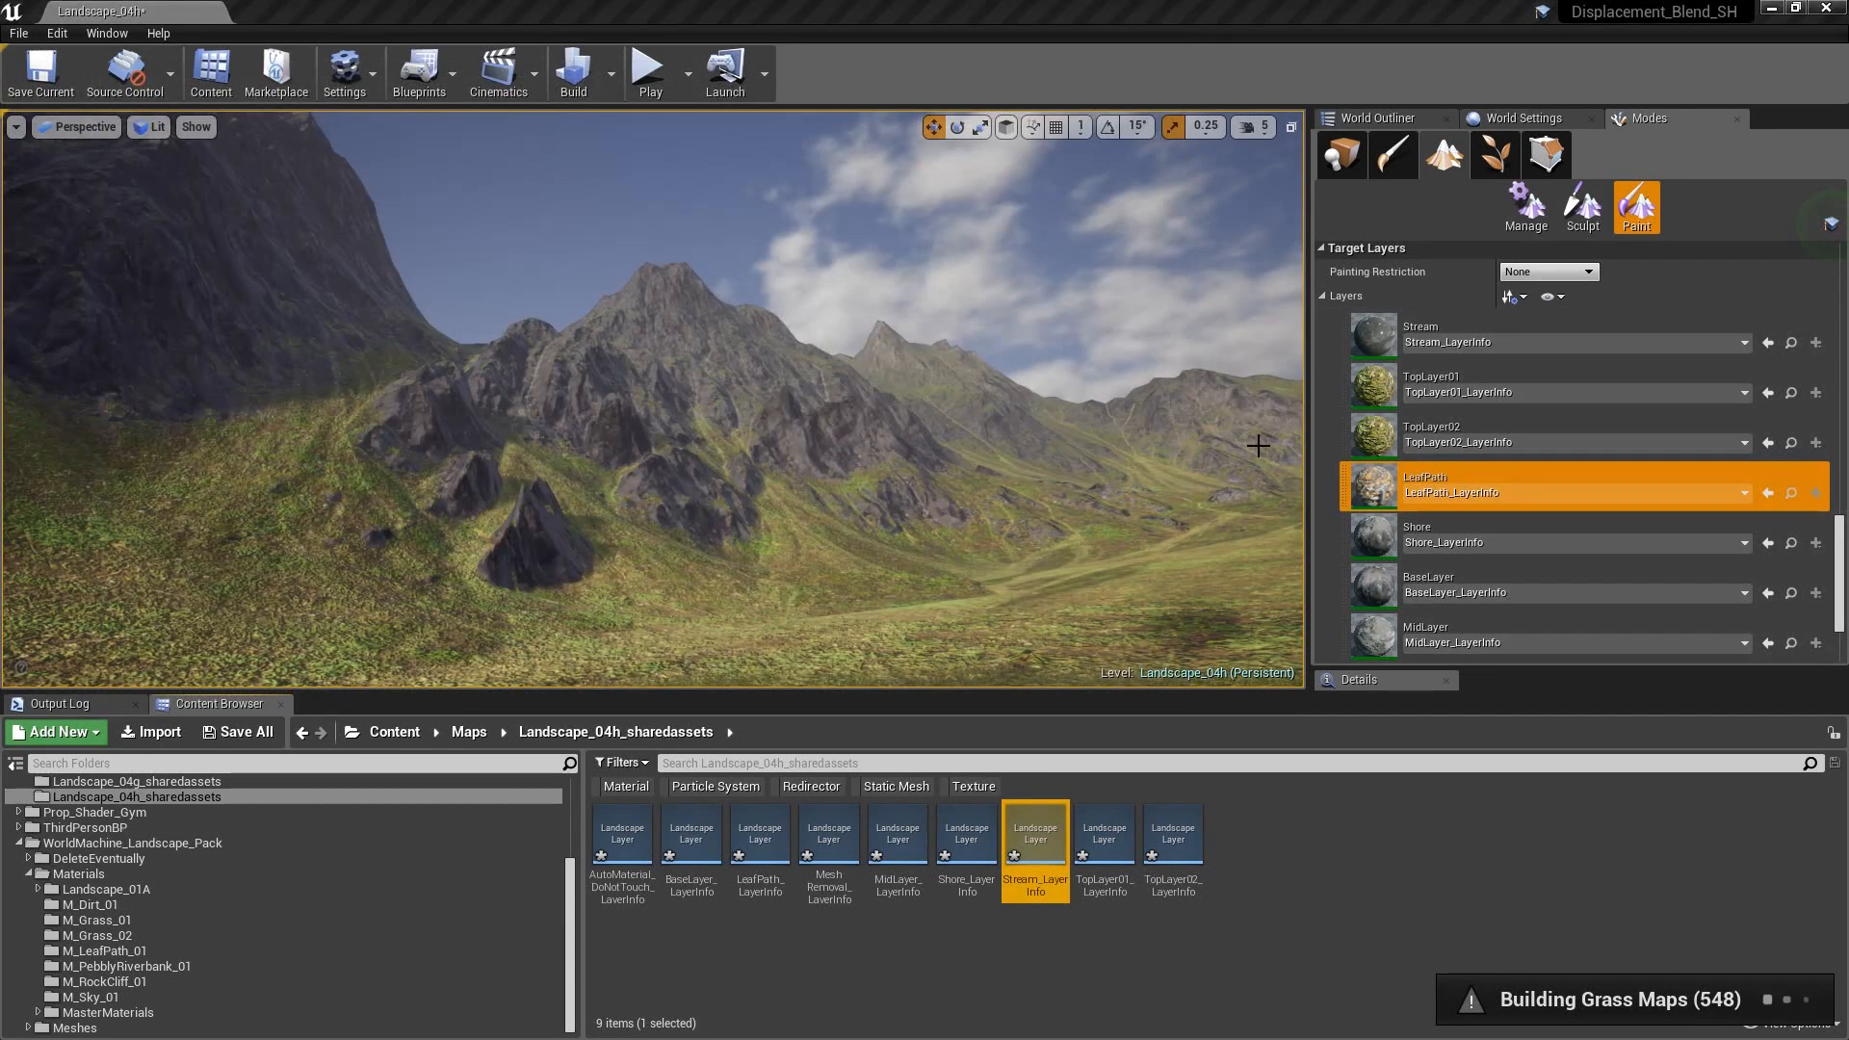
# - Set the landscape paint tool's strength to 1.0, brush size to 500 and brush falloff to 0.7
pyautogui.press('w')
pyautogui.moveTo(1259, 446); pyautogui.dragTo(1295, 626, button='right')
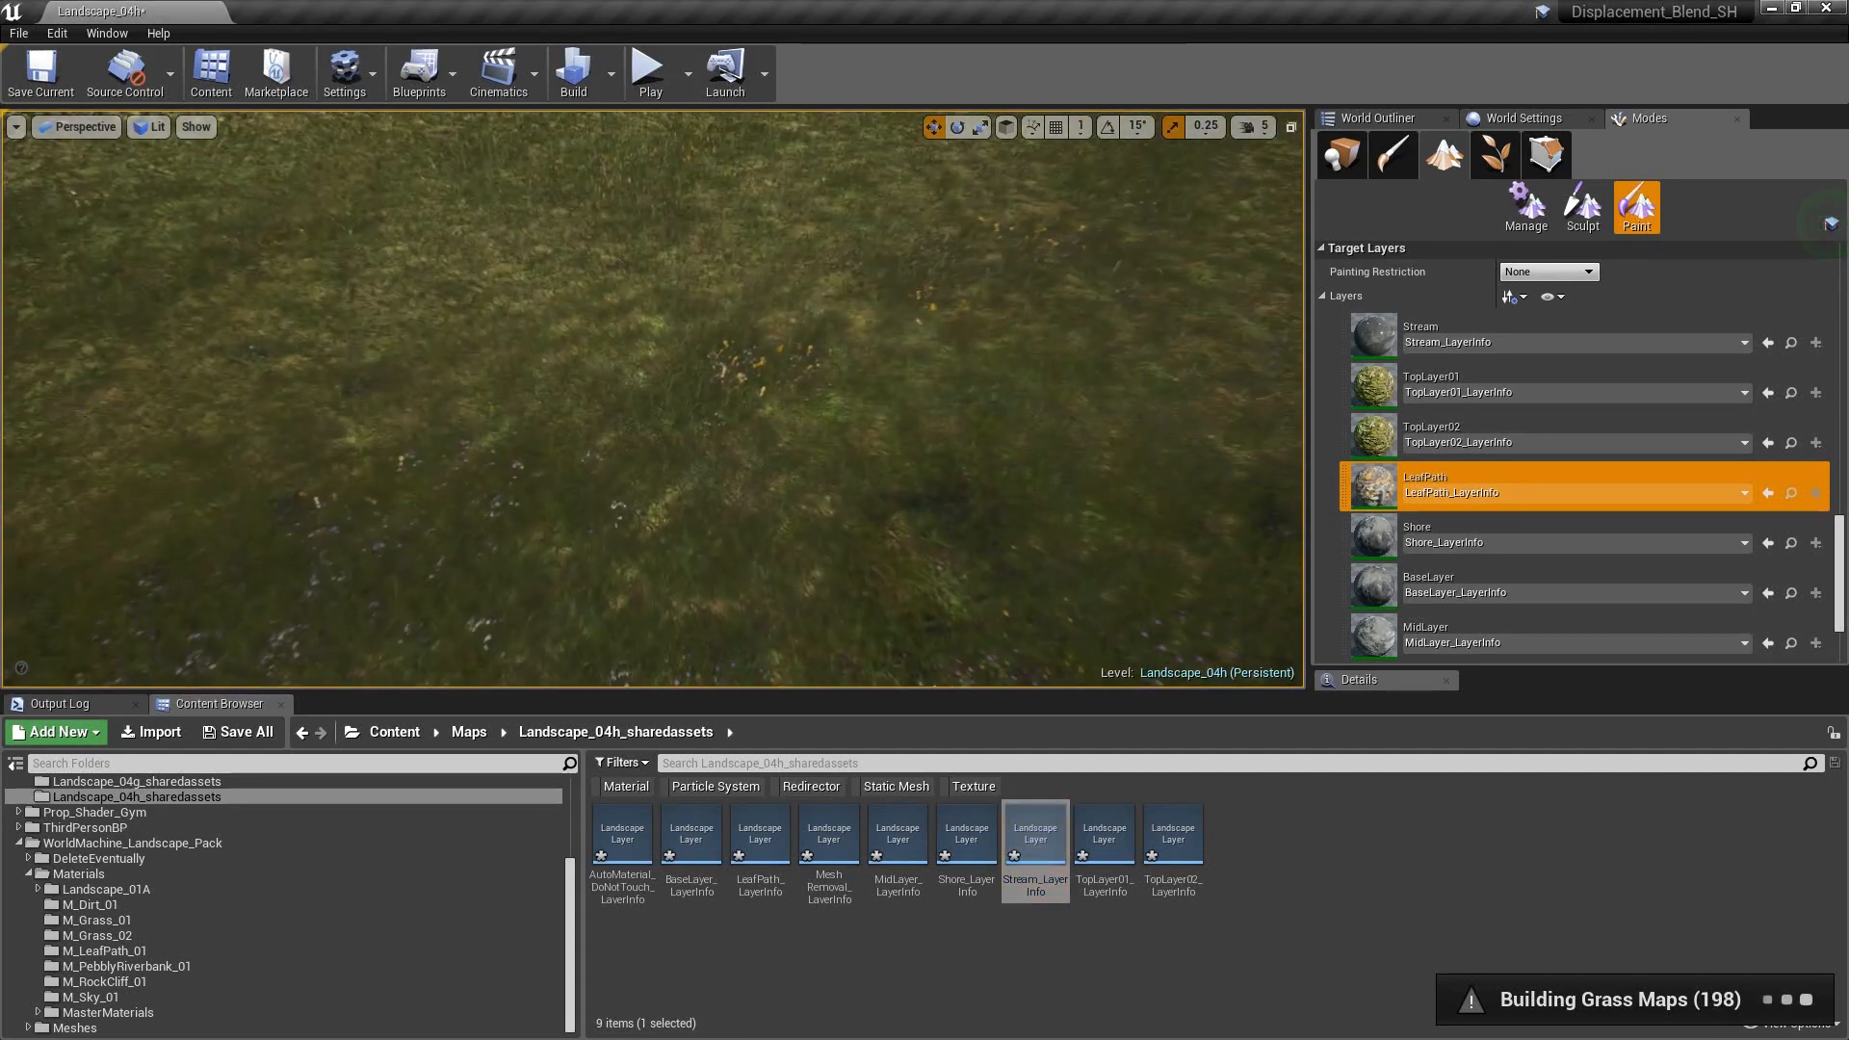
pyautogui.moveTo(1259, 500); pyautogui.dragTo(1258, 445, button='right')
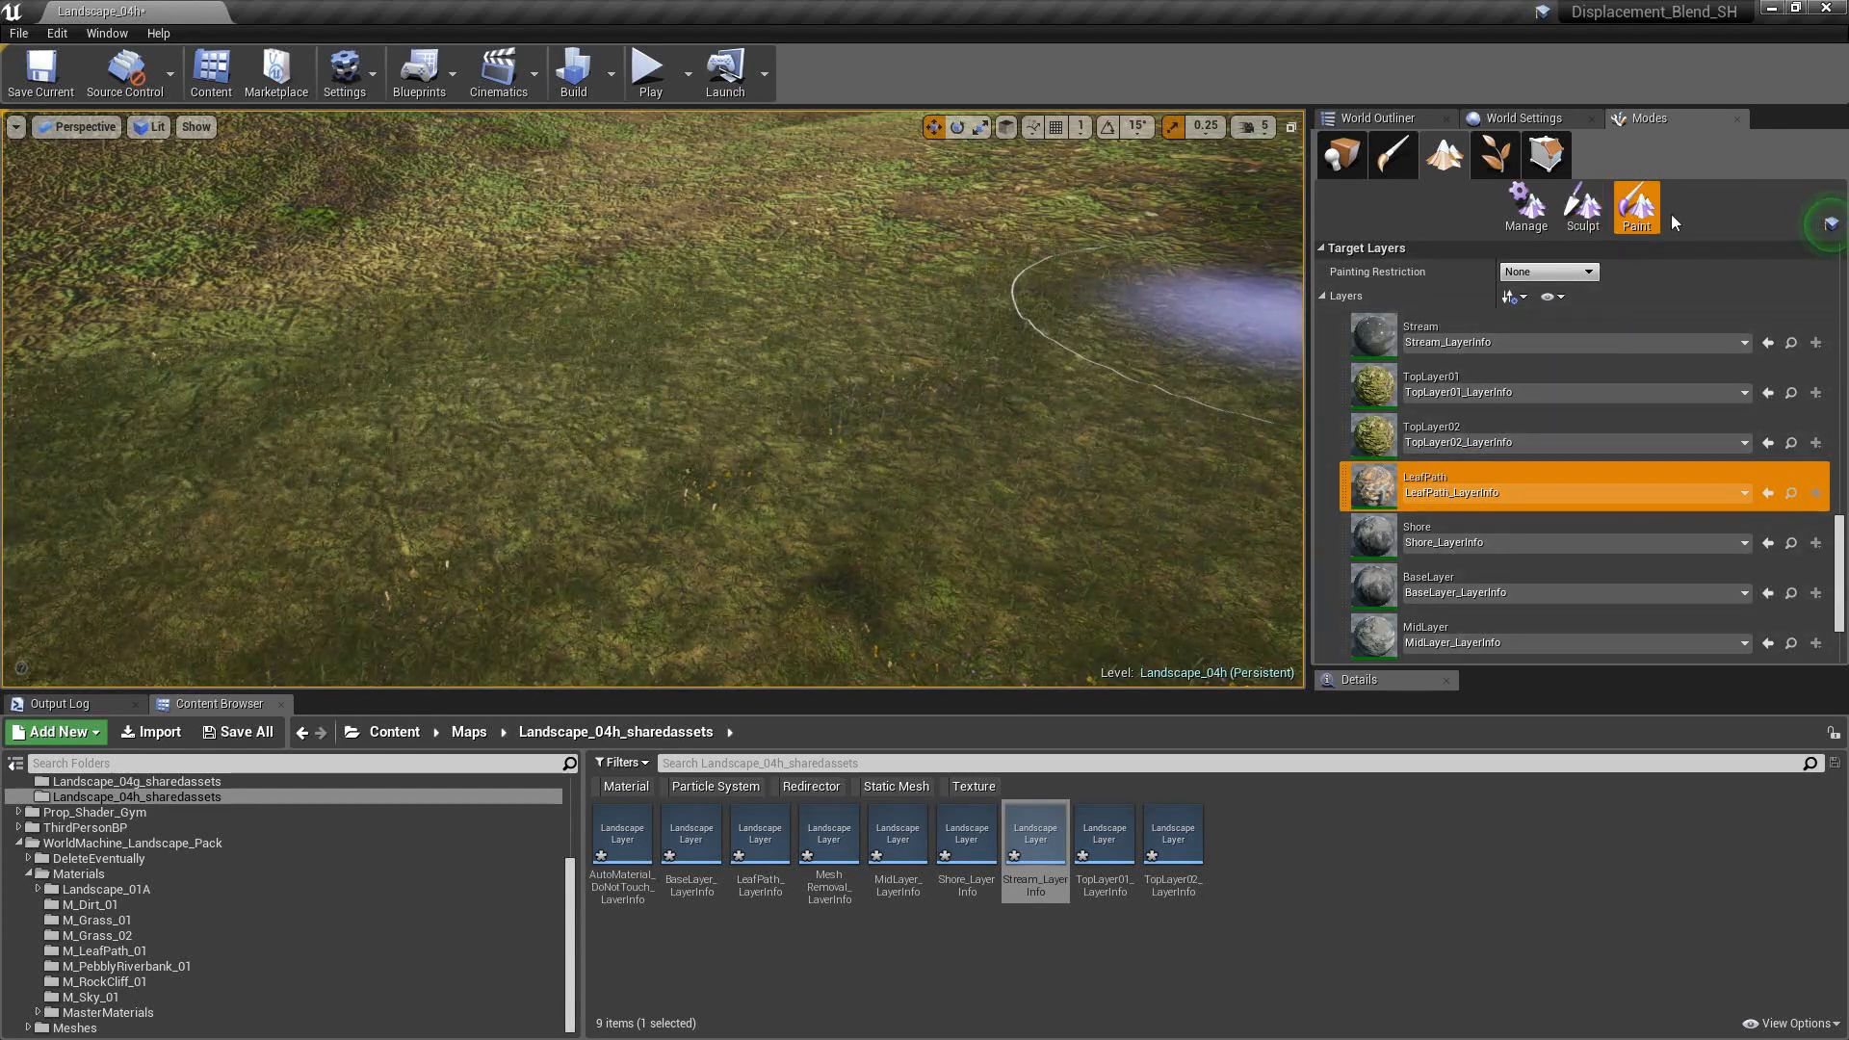
pyautogui.scroll(6, 1637, 362)
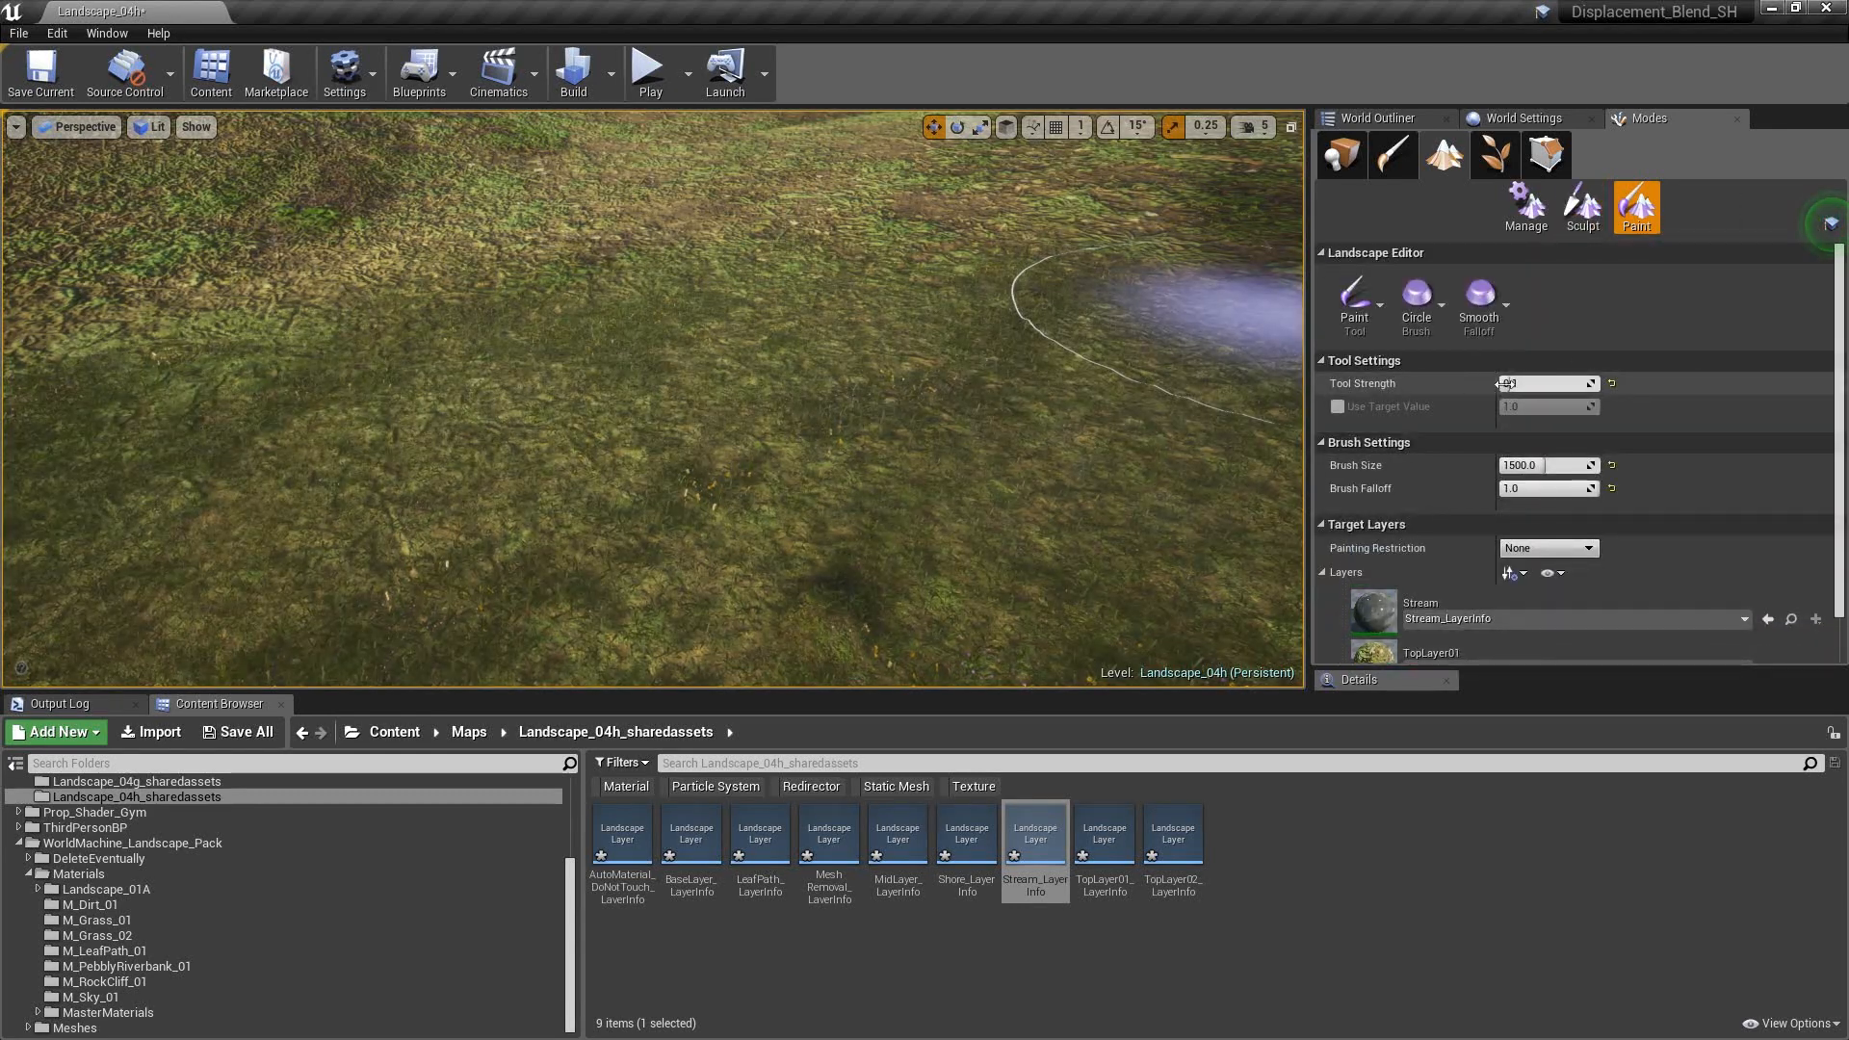
pyautogui.click(1539, 383)
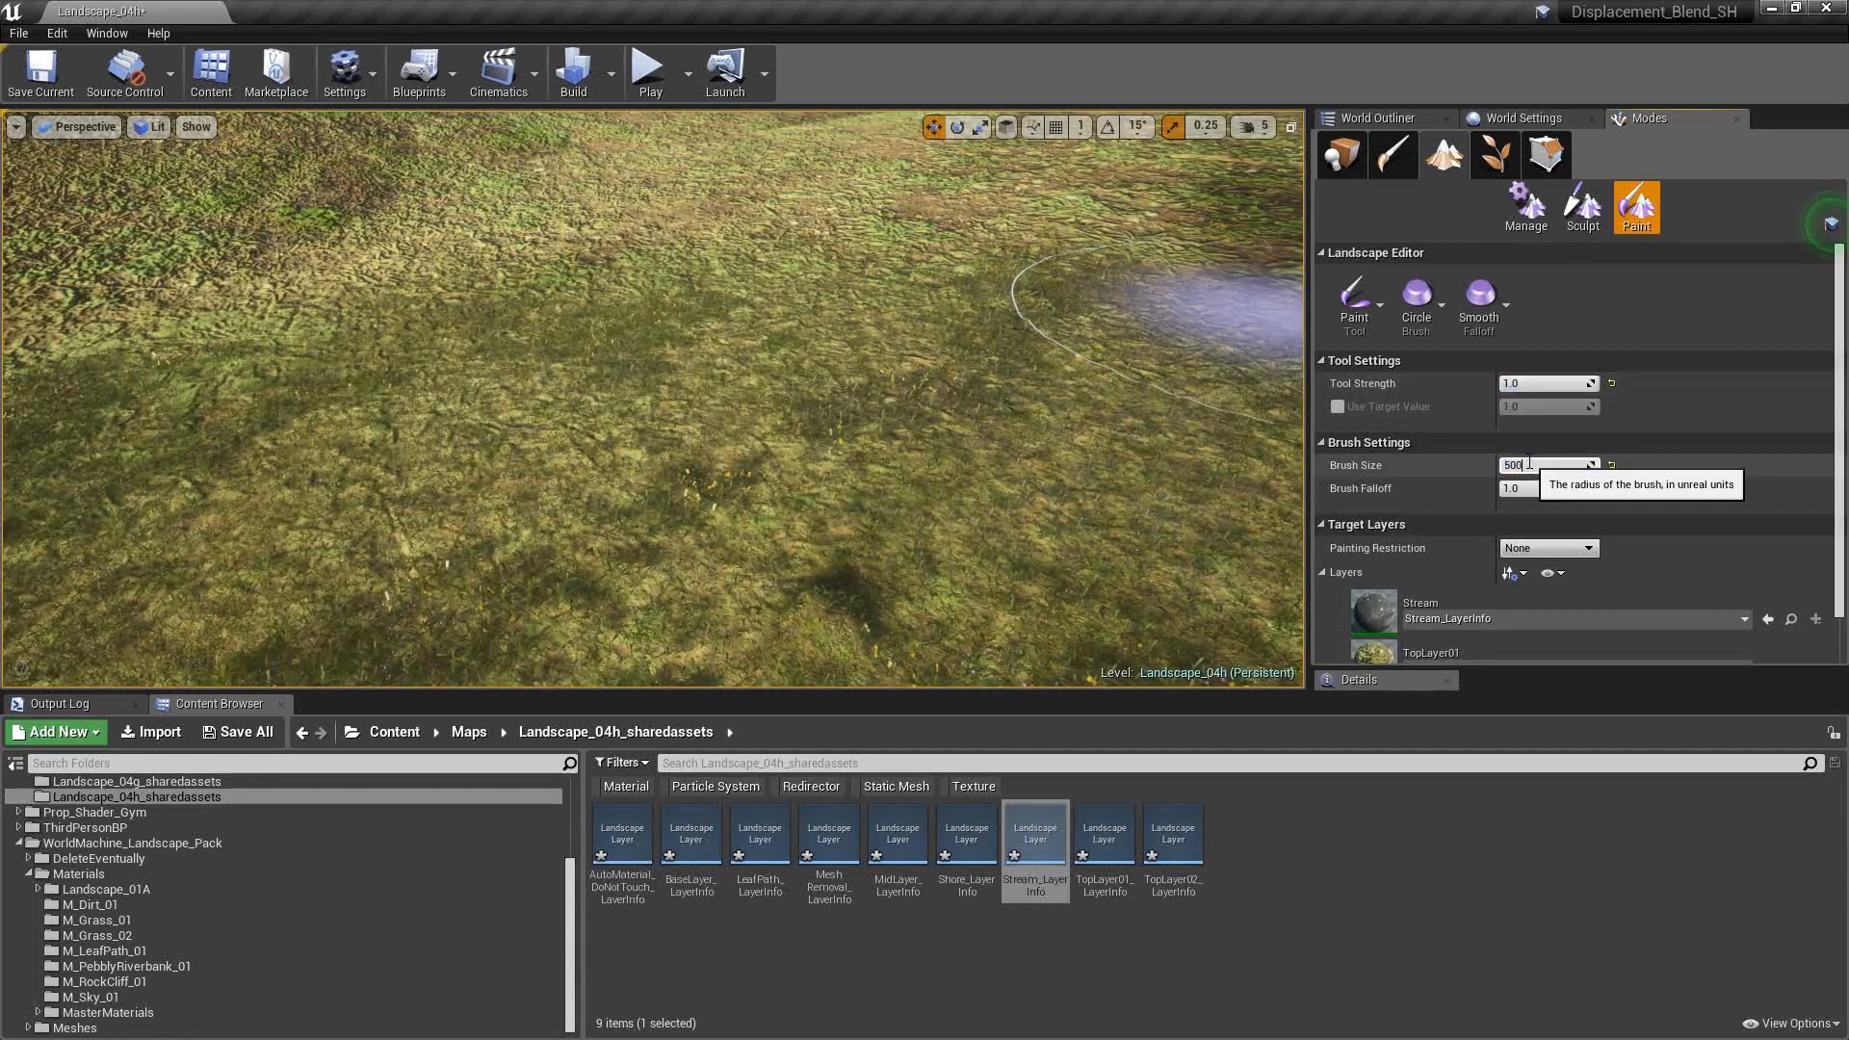
pyautogui.press('Return')
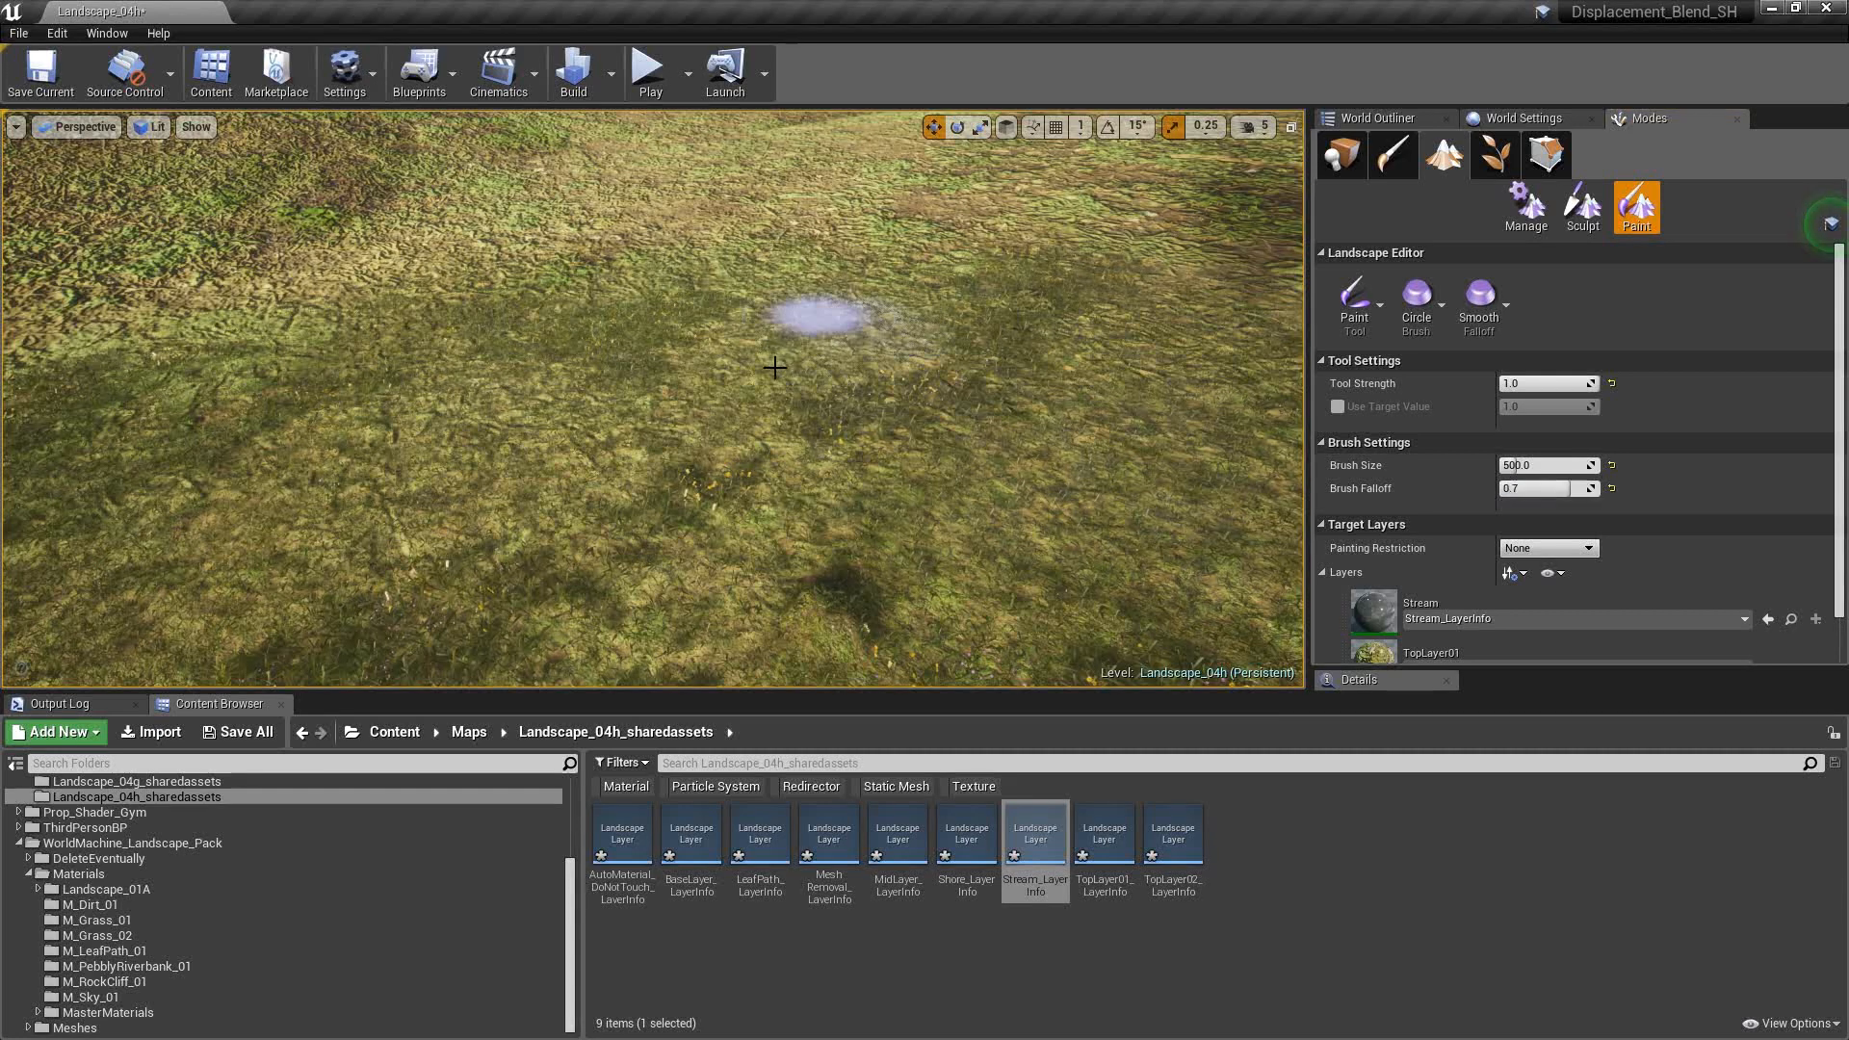
# - Paint a first LeafPath stroke on the grassy valley floor and check the affected landscape section from several angles
pyautogui.moveTo(775, 366)
pyautogui.mouseDown()
pyautogui.moveTo(734, 424)
pyautogui.moveTo(809, 330)
pyautogui.moveTo(704, 496)
pyautogui.mouseUp()
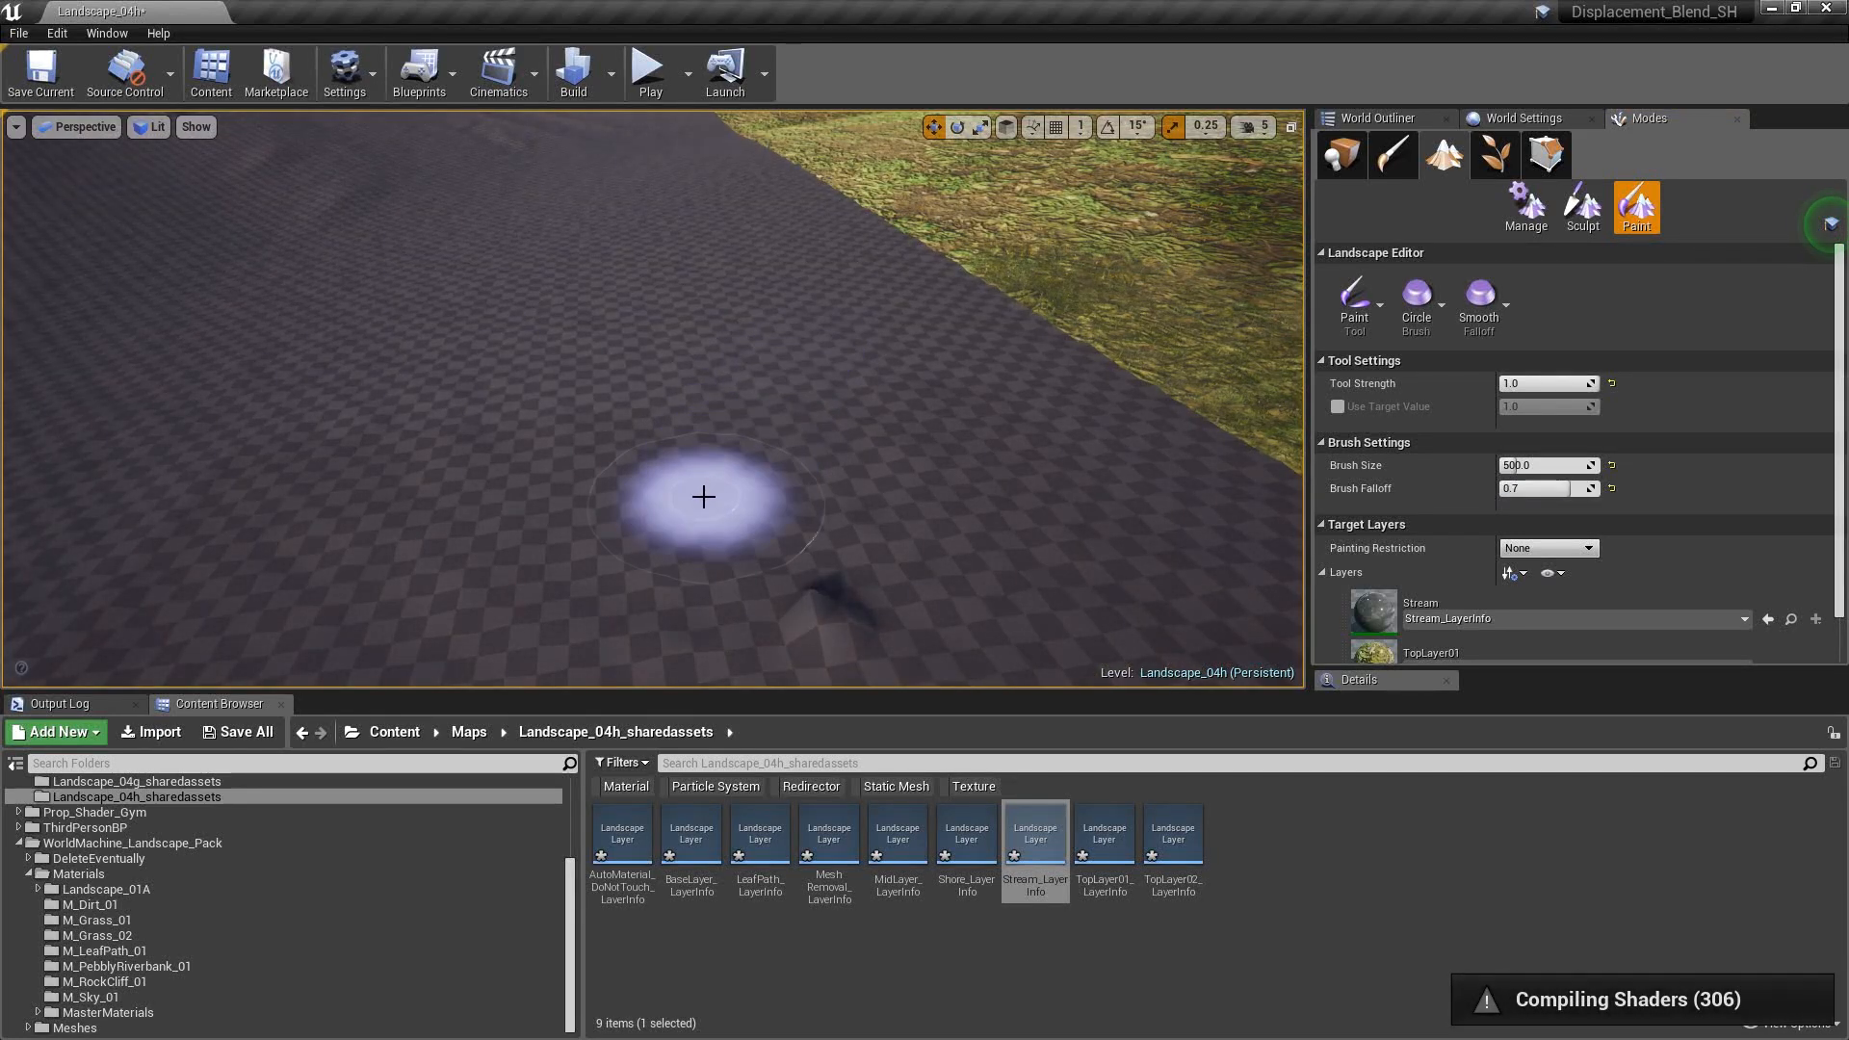
pyautogui.moveTo(1063, 544)
pyautogui.mouseDown(button='right')
pyautogui.moveTo(818, 535)
pyautogui.moveTo(754, 466)
pyautogui.mouseUp(button='right')
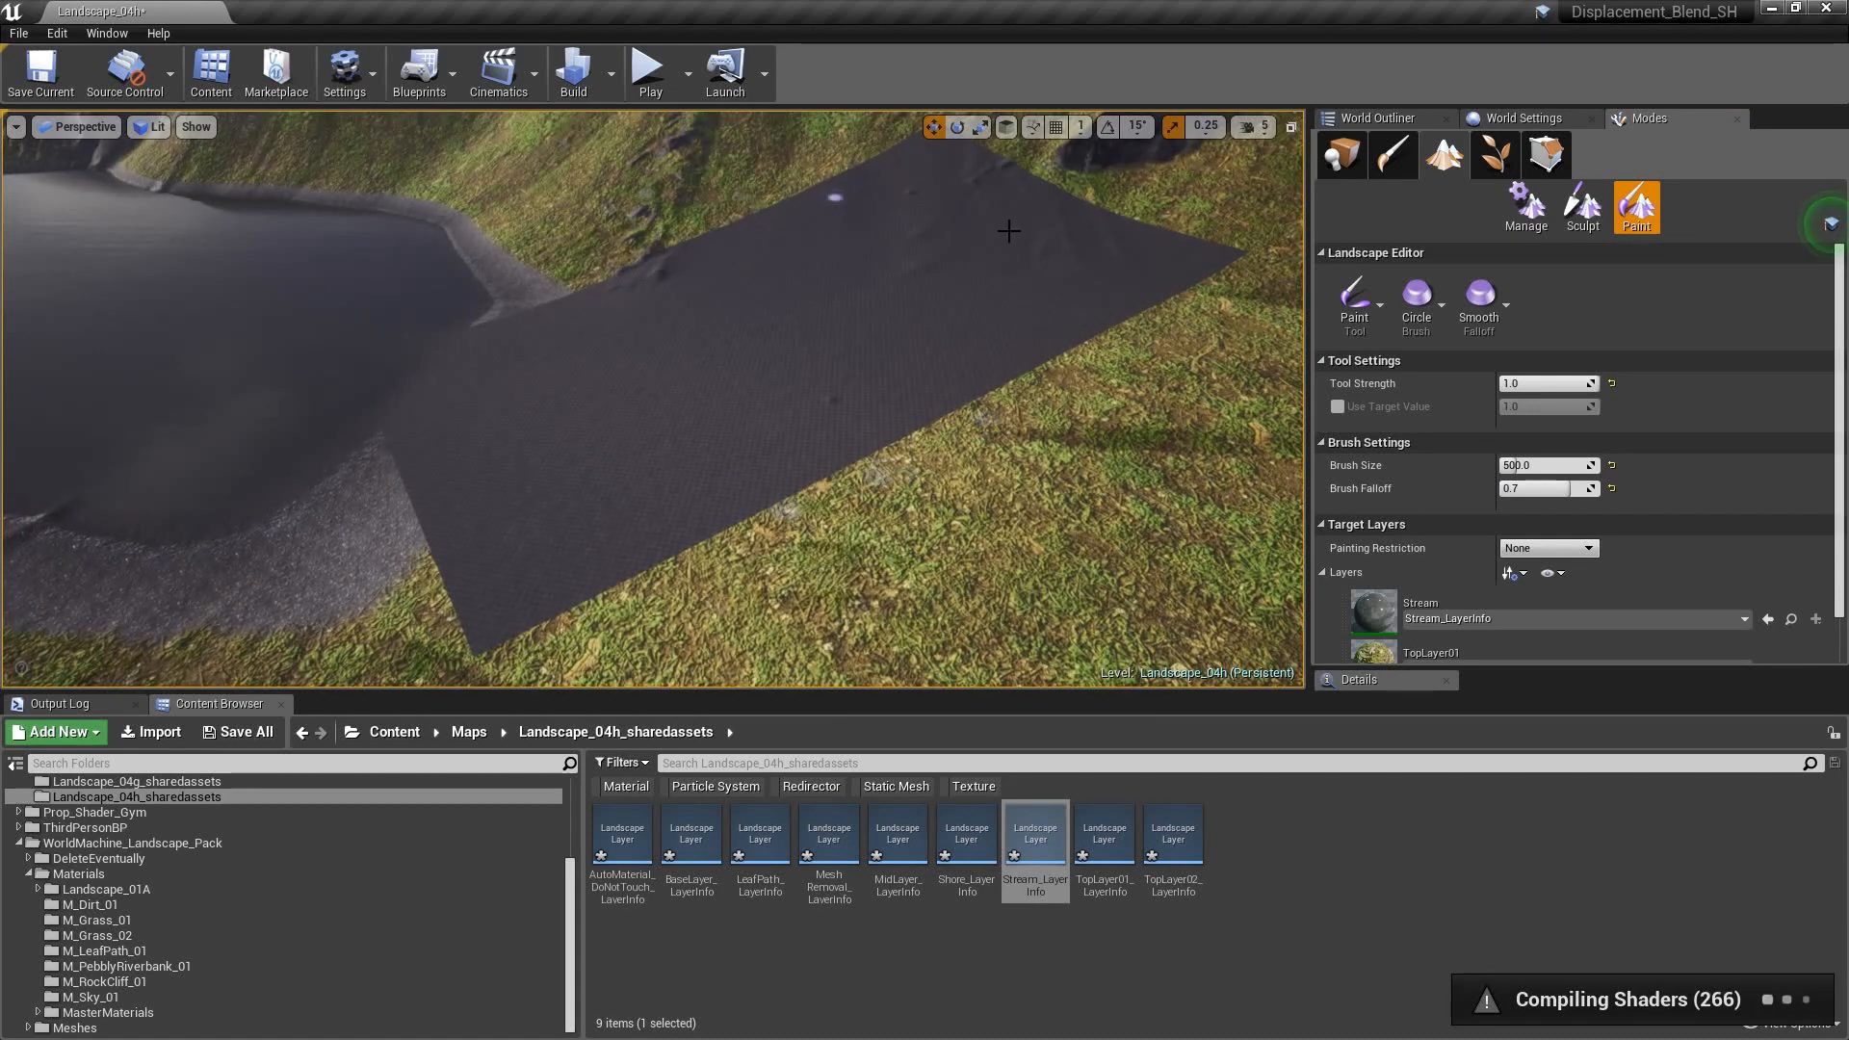
pyautogui.moveTo(976, 366)
pyautogui.mouseDown(button='right')
pyautogui.moveTo(1049, 404)
pyautogui.moveTo(1021, 423)
pyautogui.moveTo(963, 414)
pyautogui.moveTo(1020, 429)
pyautogui.moveTo(793, 334)
pyautogui.mouseUp(button='right')
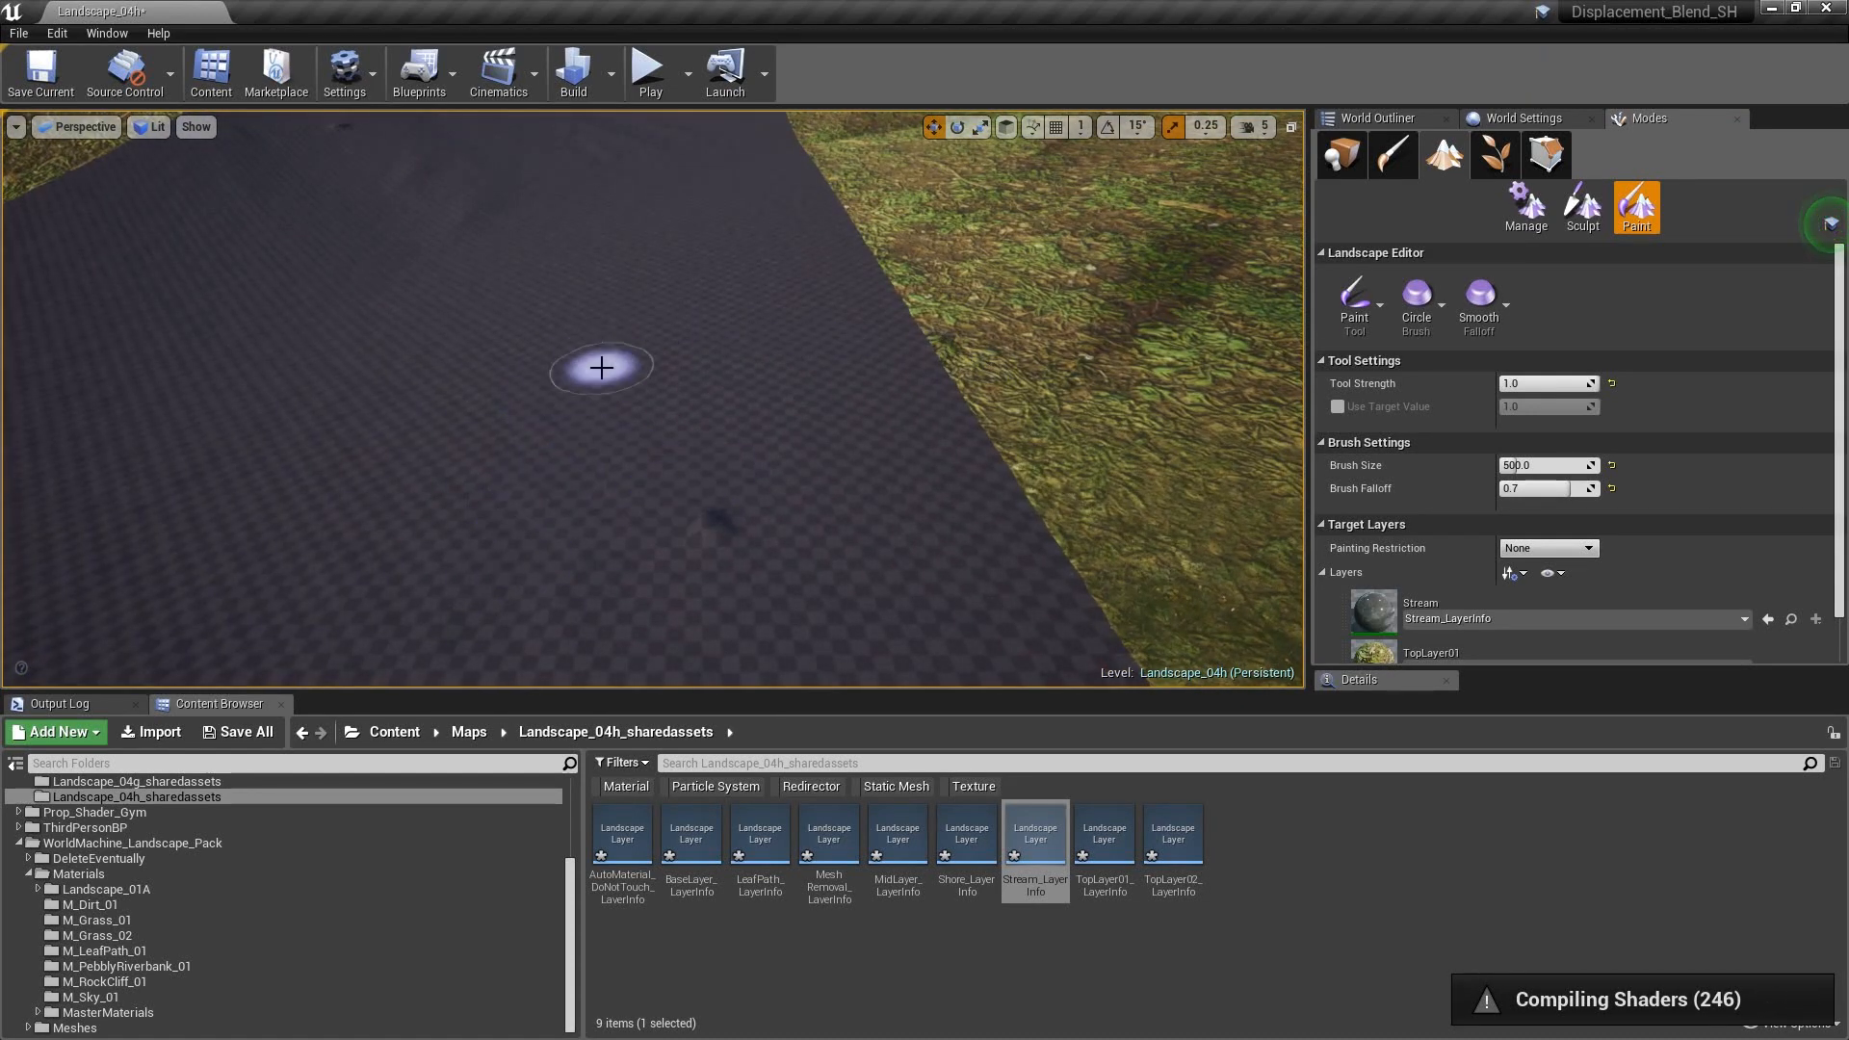
pyautogui.moveTo(631, 364); pyautogui.dragTo(732, 374, button='right')
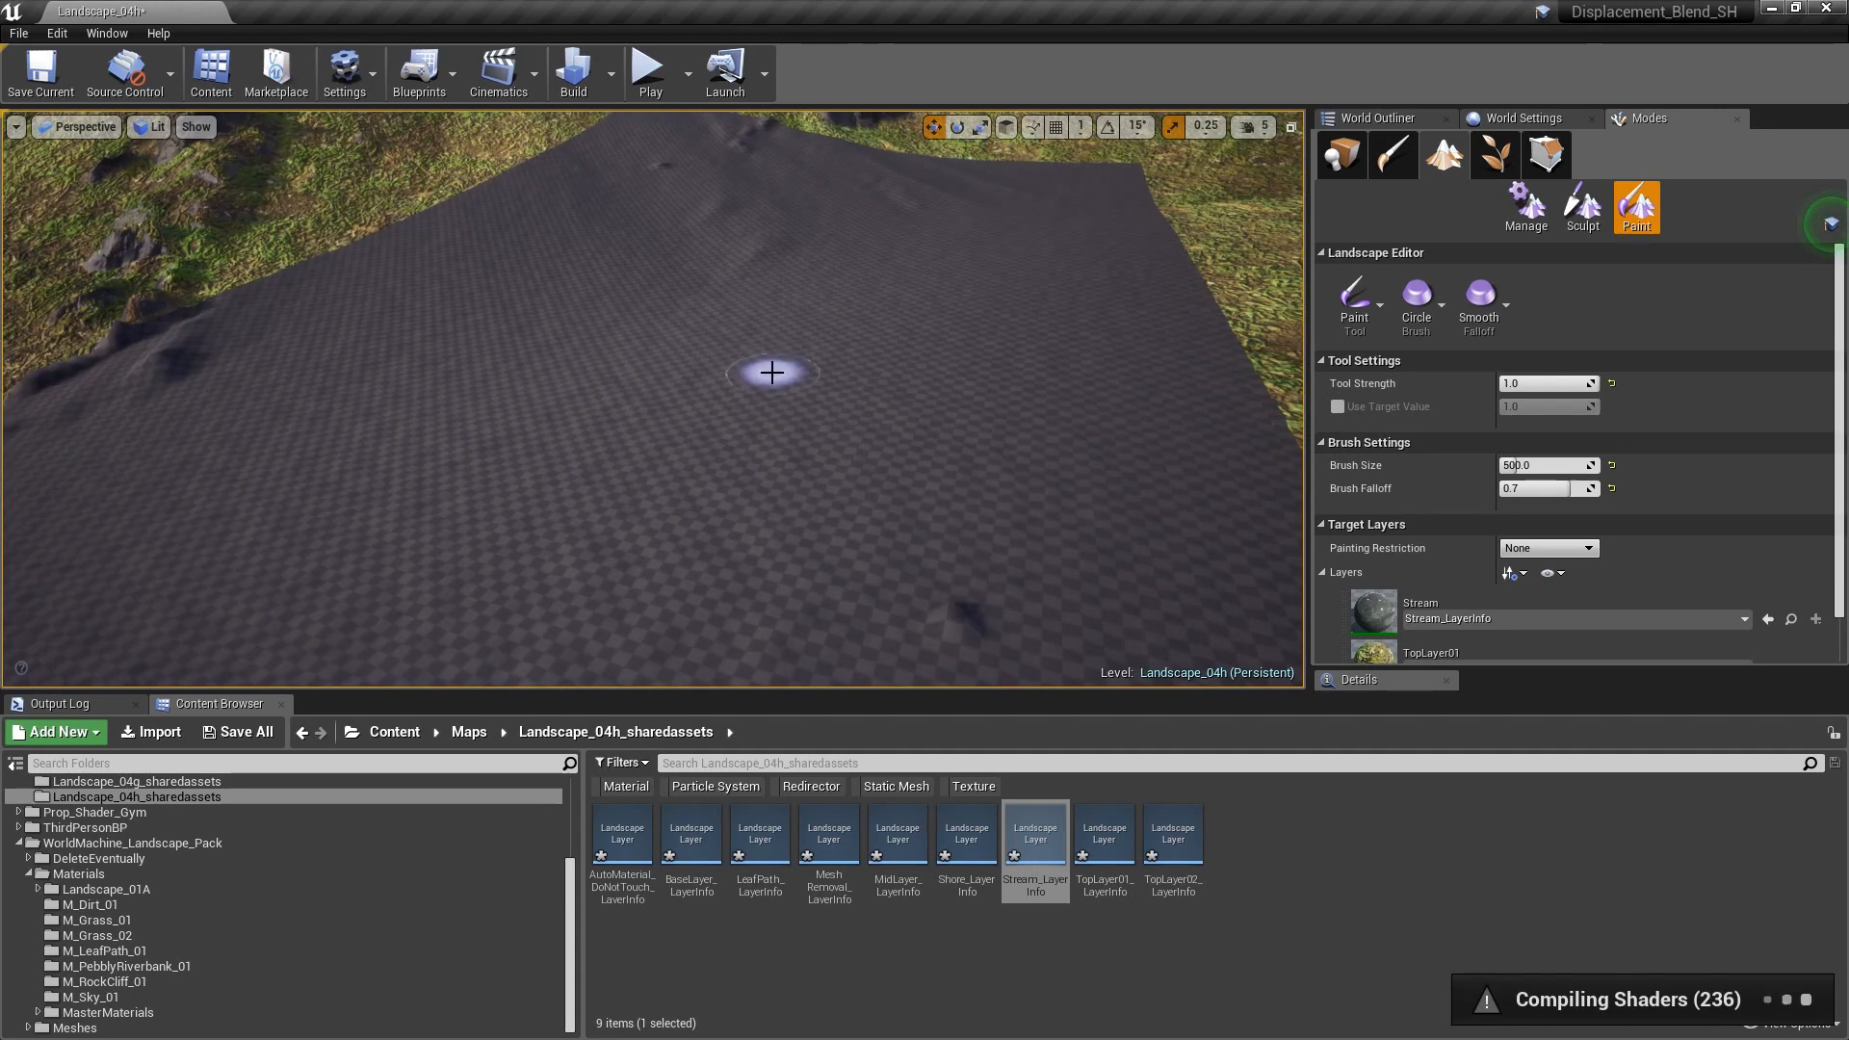
pyautogui.moveTo(932, 329); pyautogui.dragTo(871, 332, button='right')
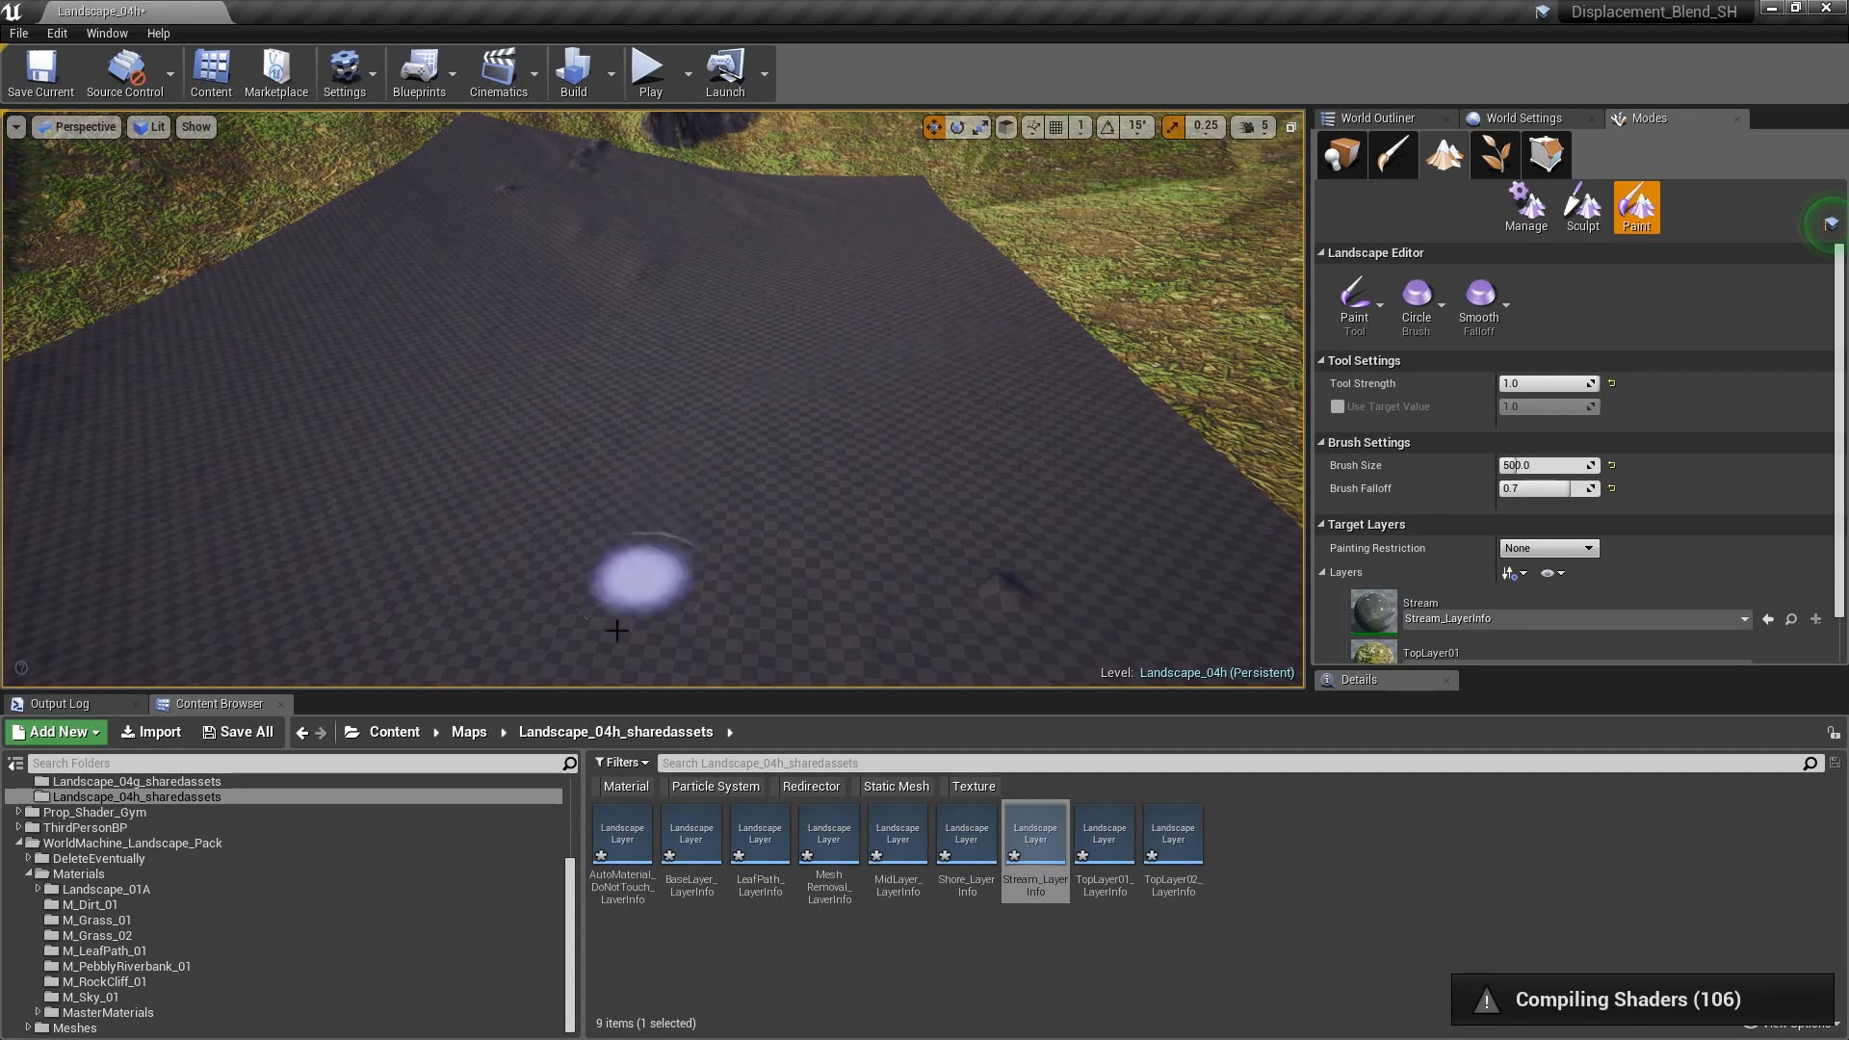
# - Paint another LeafPath stroke across the painted landscape section to extend the path
pyautogui.moveTo(979, 442)
pyautogui.mouseDown(button='right')
pyautogui.moveTo(1040, 491)
pyautogui.moveTo(1026, 386)
pyautogui.moveTo(1079, 462)
pyautogui.moveTo(914, 463)
pyautogui.mouseUp(button='right')
pyautogui.press('s')
pyautogui.moveTo(756, 417); pyautogui.dragTo(525, 458)
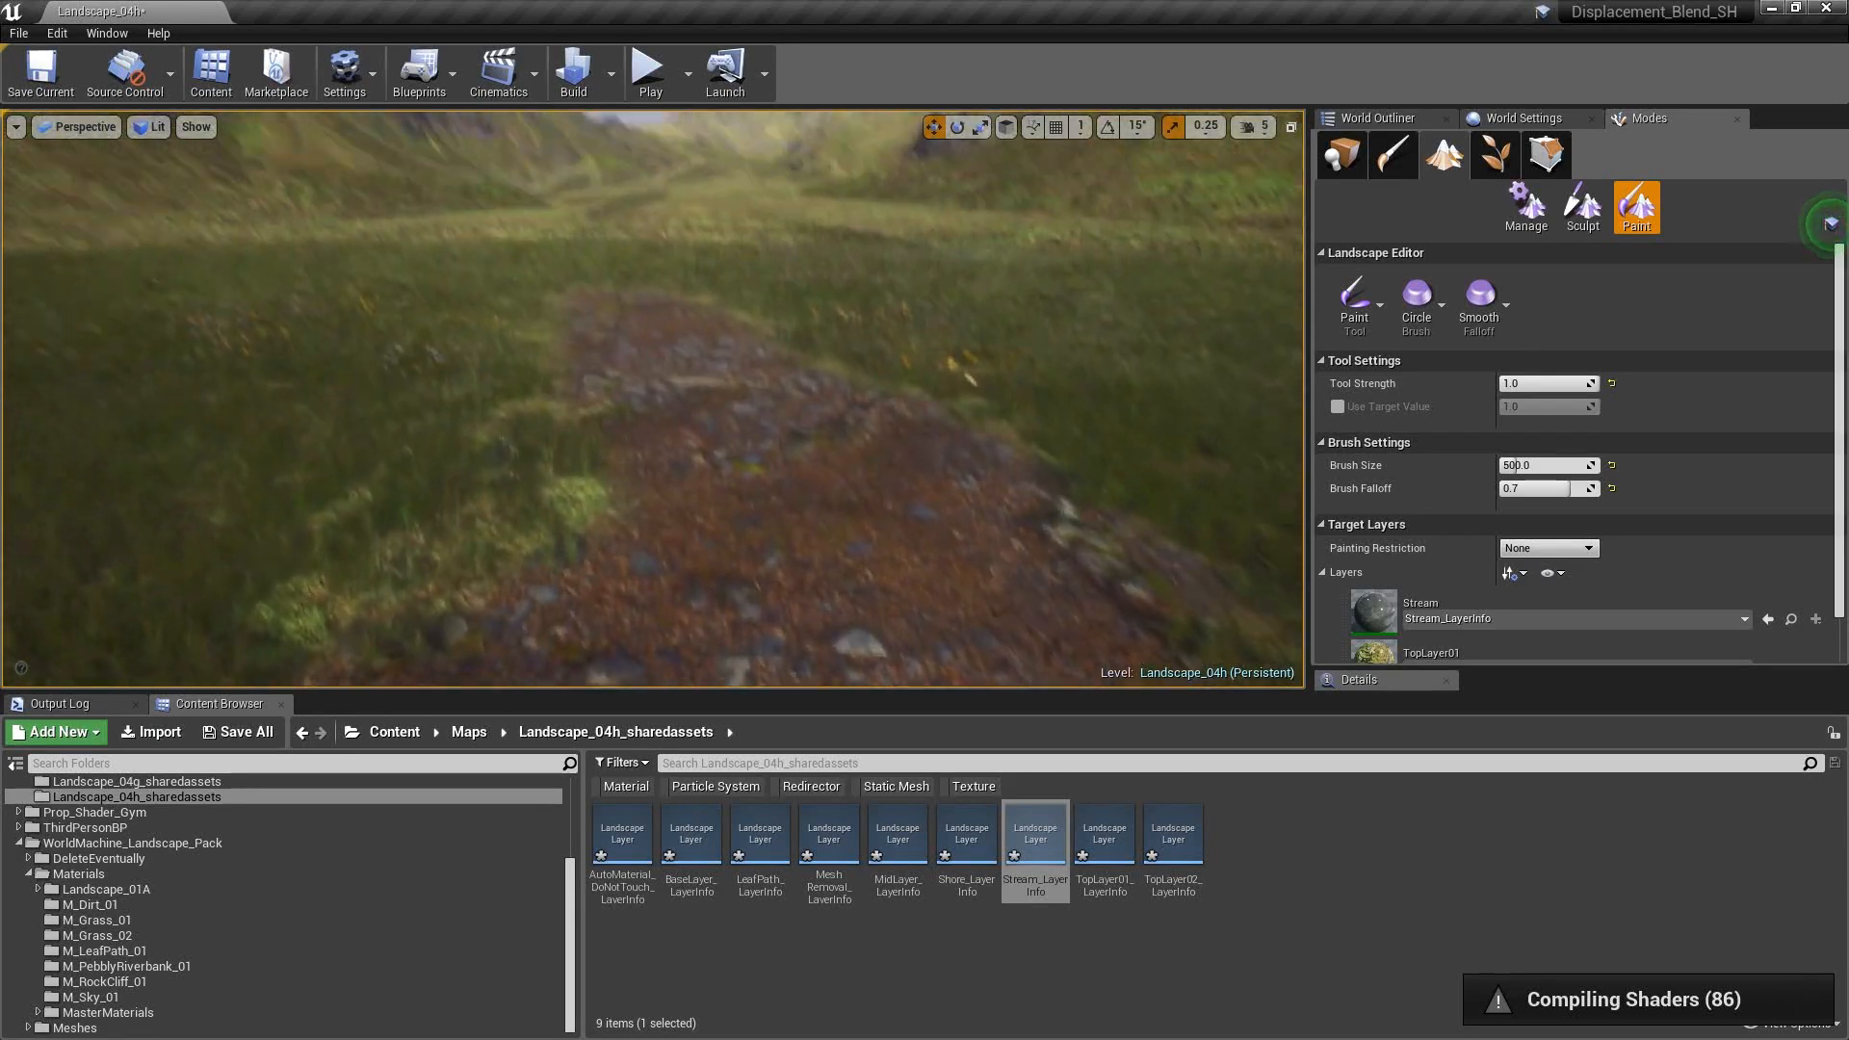
# - Inspect the leaf path from ground level and continue painting it through the grass from its near end
pyautogui.moveTo(655, 414); pyautogui.dragTo(178, 481, button='right')
pyautogui.press('d')
pyautogui.press('d')
pyautogui.press('s')
pyautogui.press('w')
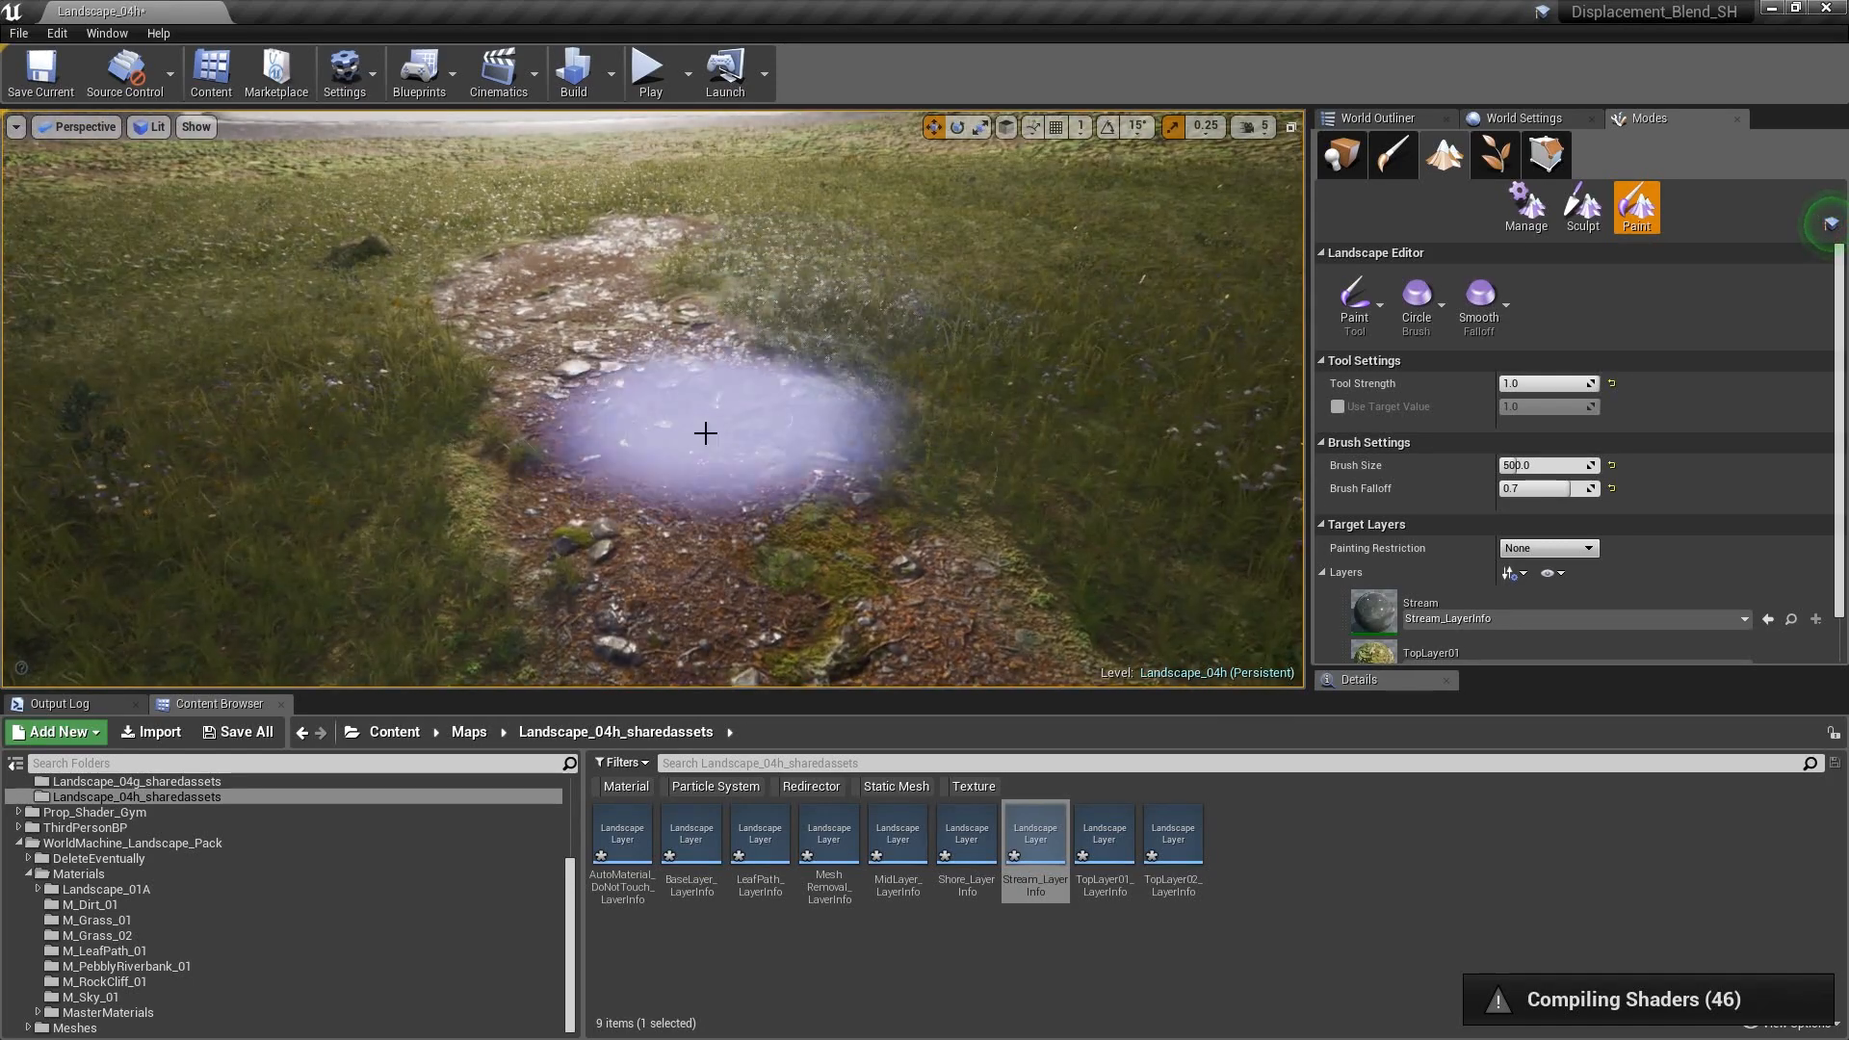
pyautogui.moveTo(715, 452); pyautogui.dragTo(826, 504)
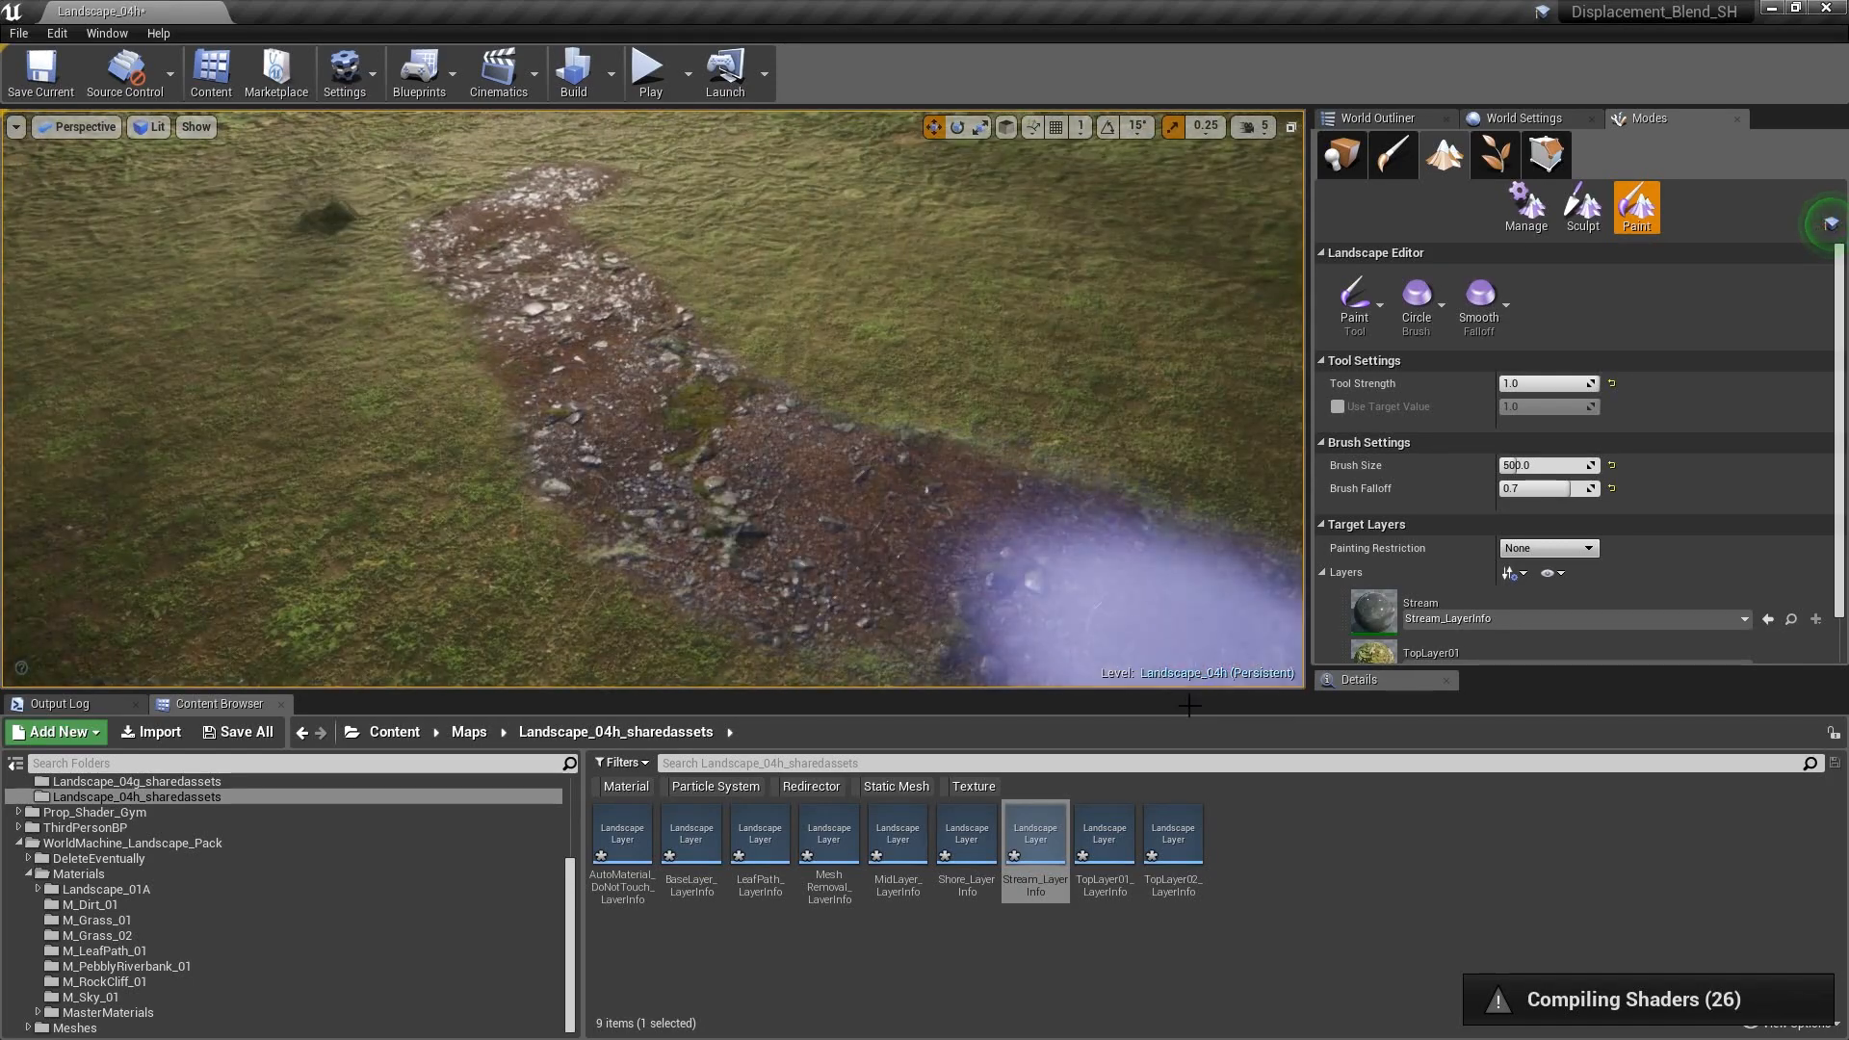
# - Pull the view back and paint a further LeafPath stretch that joins the existing path sections
pyautogui.press('s')
pyautogui.moveTo(1182, 664); pyautogui.dragTo(1348, 669, button='right')
pyautogui.moveTo(787, 350)
pyautogui.mouseDown()
pyautogui.moveTo(1114, 495)
pyautogui.moveTo(413, 321)
pyautogui.moveTo(185, 214)
pyautogui.mouseUp()
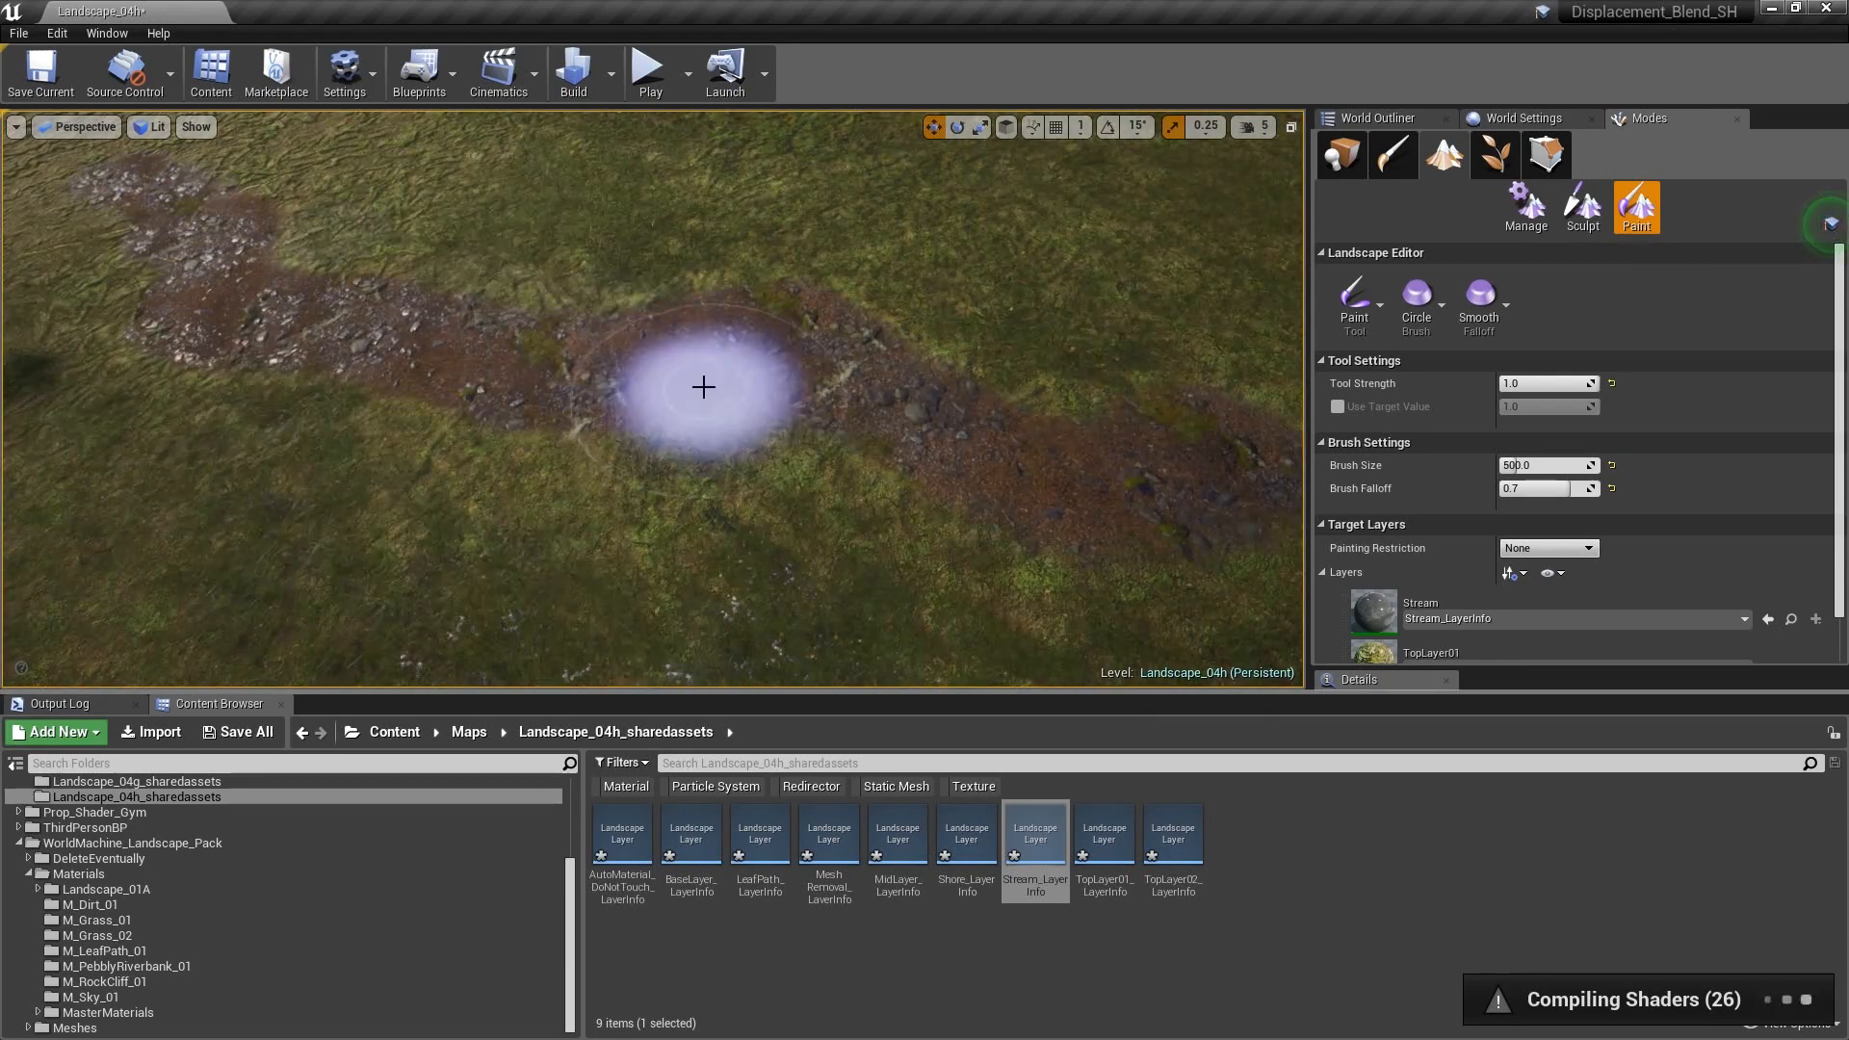
# - Switch the landscape editor to sculpting and set the brush size to 300
pyautogui.press('w')
pyautogui.moveTo(702, 388)
pyautogui.mouseDown(button='right')
pyautogui.moveTo(626, 357)
pyautogui.moveTo(539, 250)
pyautogui.moveTo(481, 318)
pyautogui.moveTo(501, 370)
pyautogui.moveTo(481, 361)
pyautogui.moveTo(491, 332)
pyautogui.mouseUp(button='right')
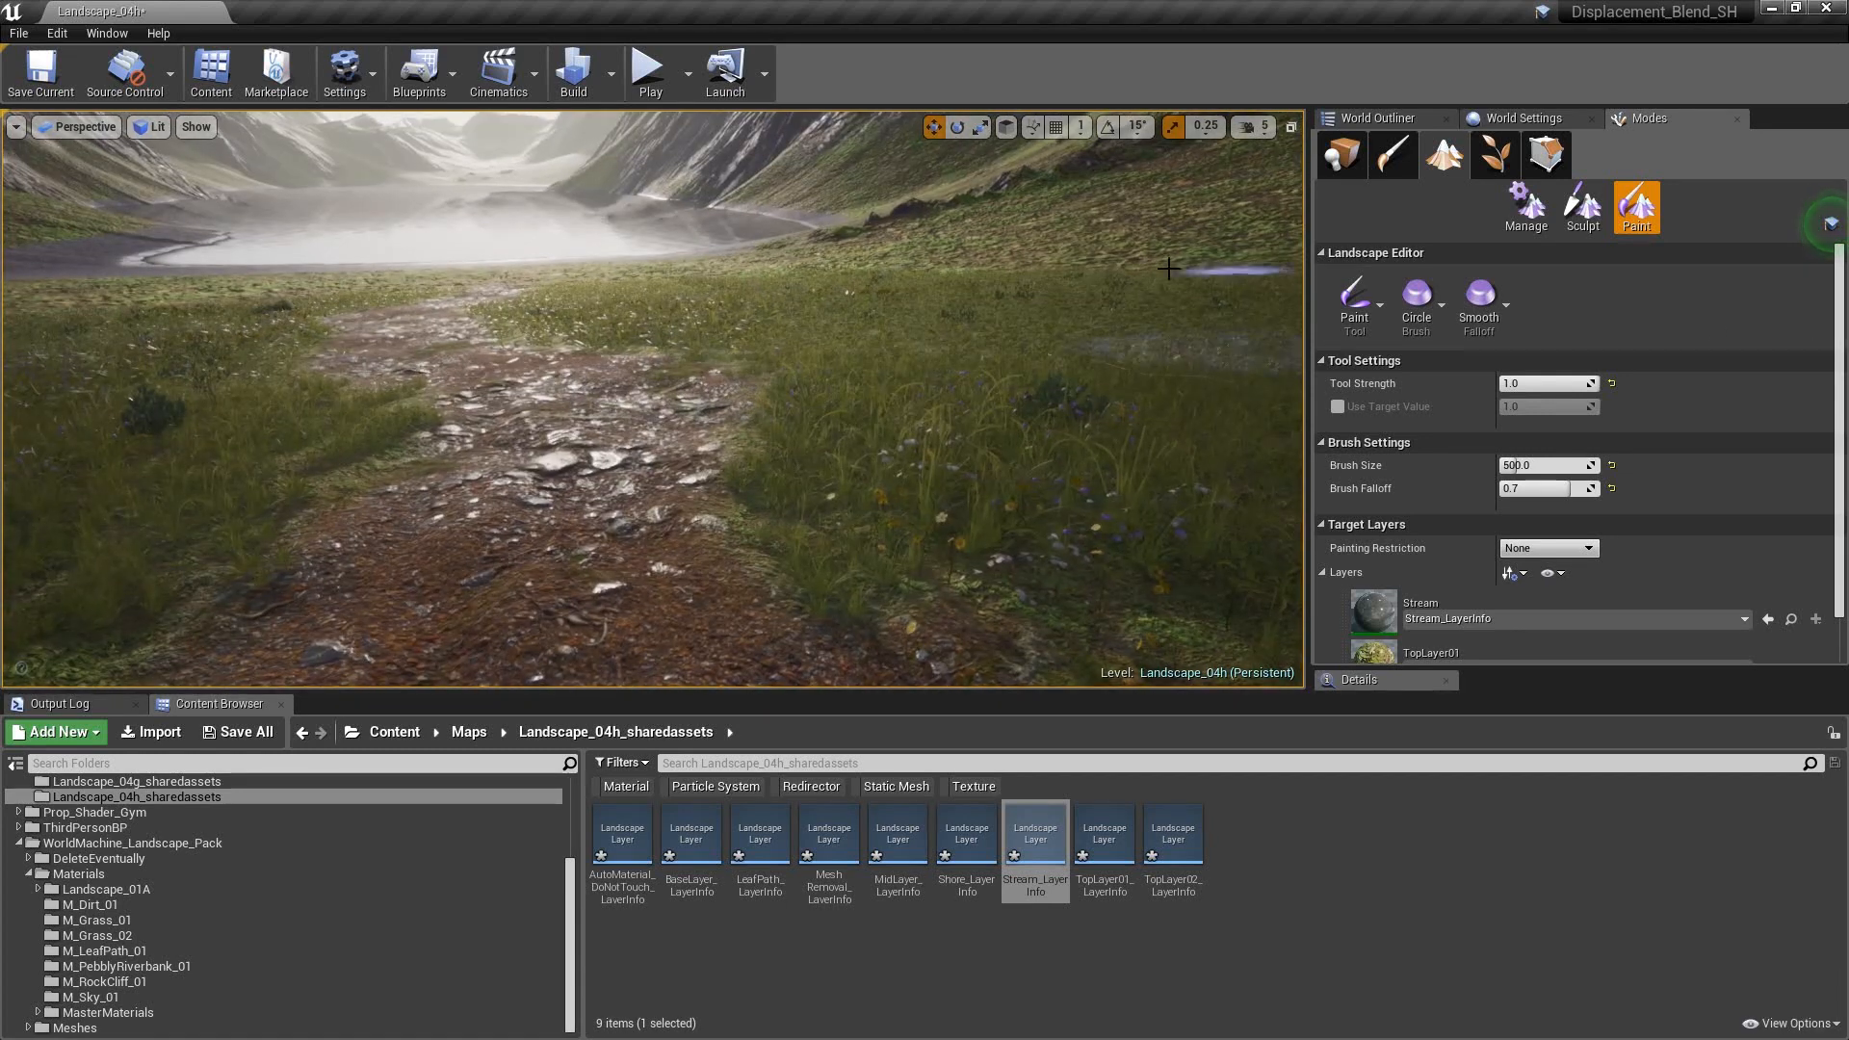
pyautogui.click(1365, 315)
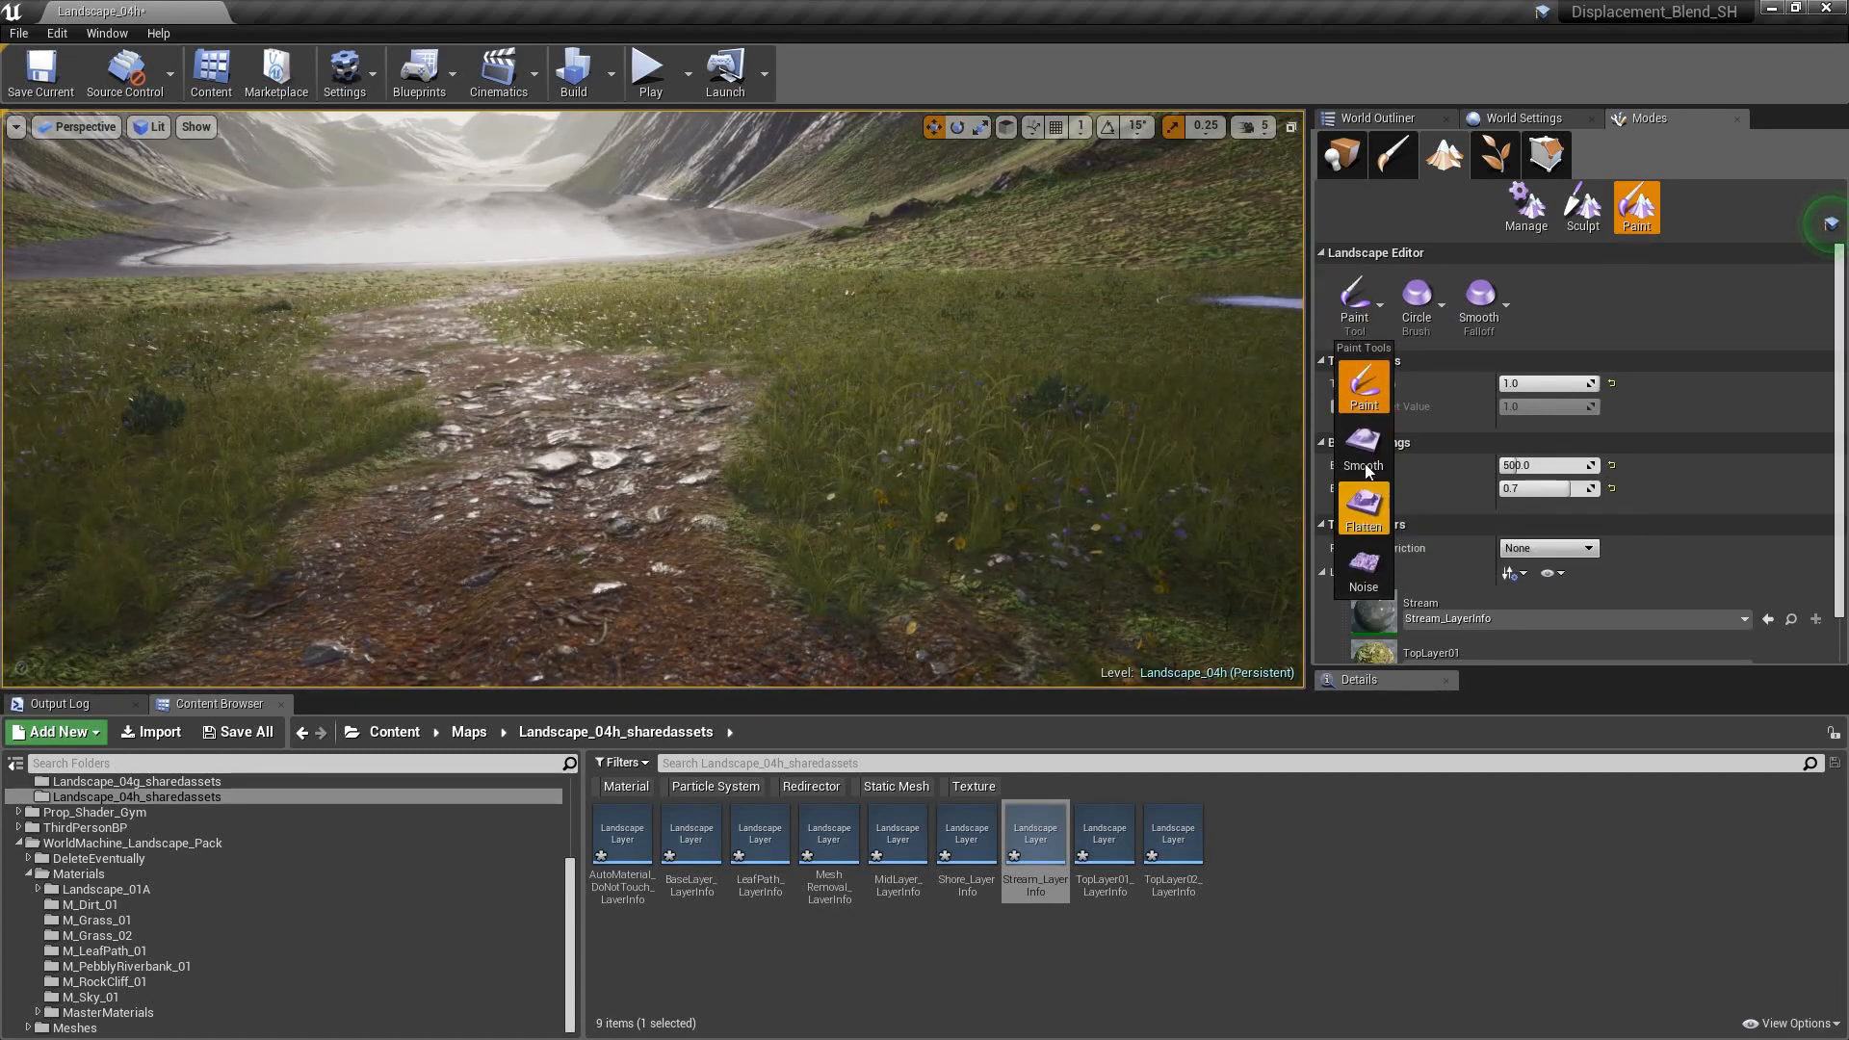
pyautogui.click(1585, 270)
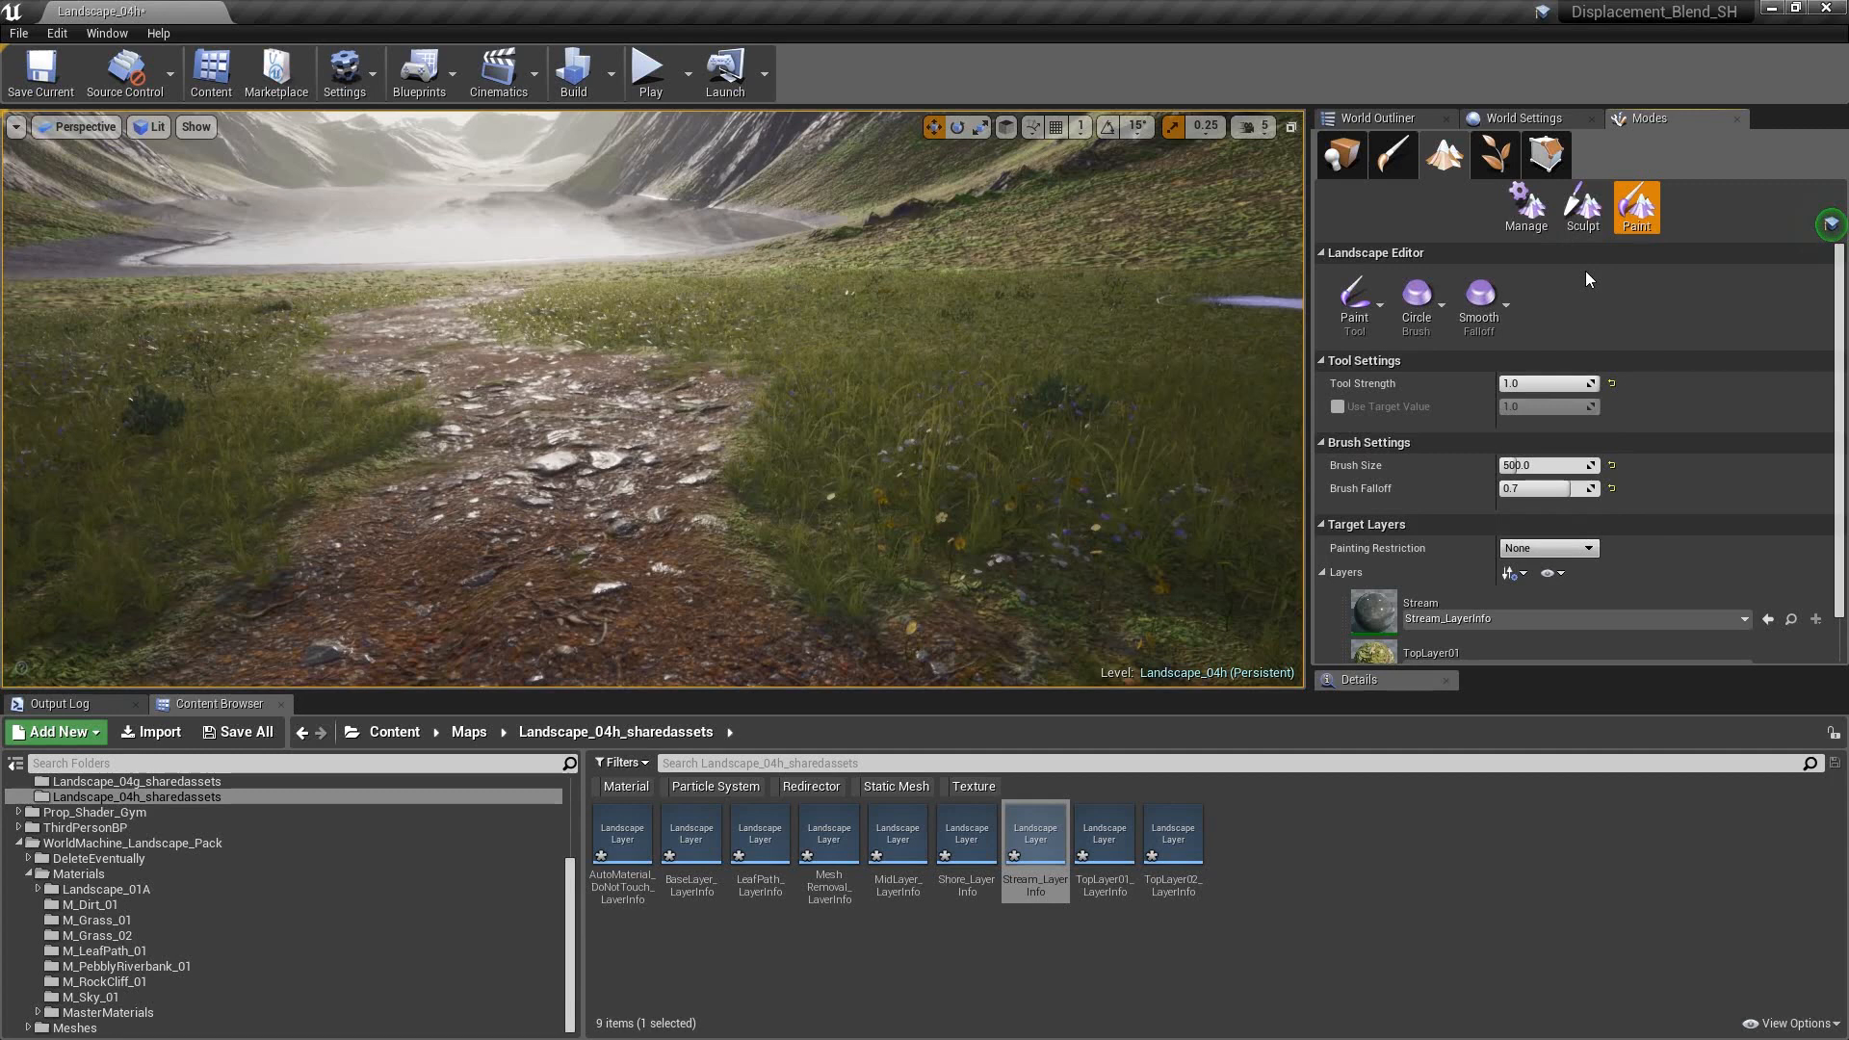
pyautogui.click(1582, 205)
pyautogui.click(1541, 383)
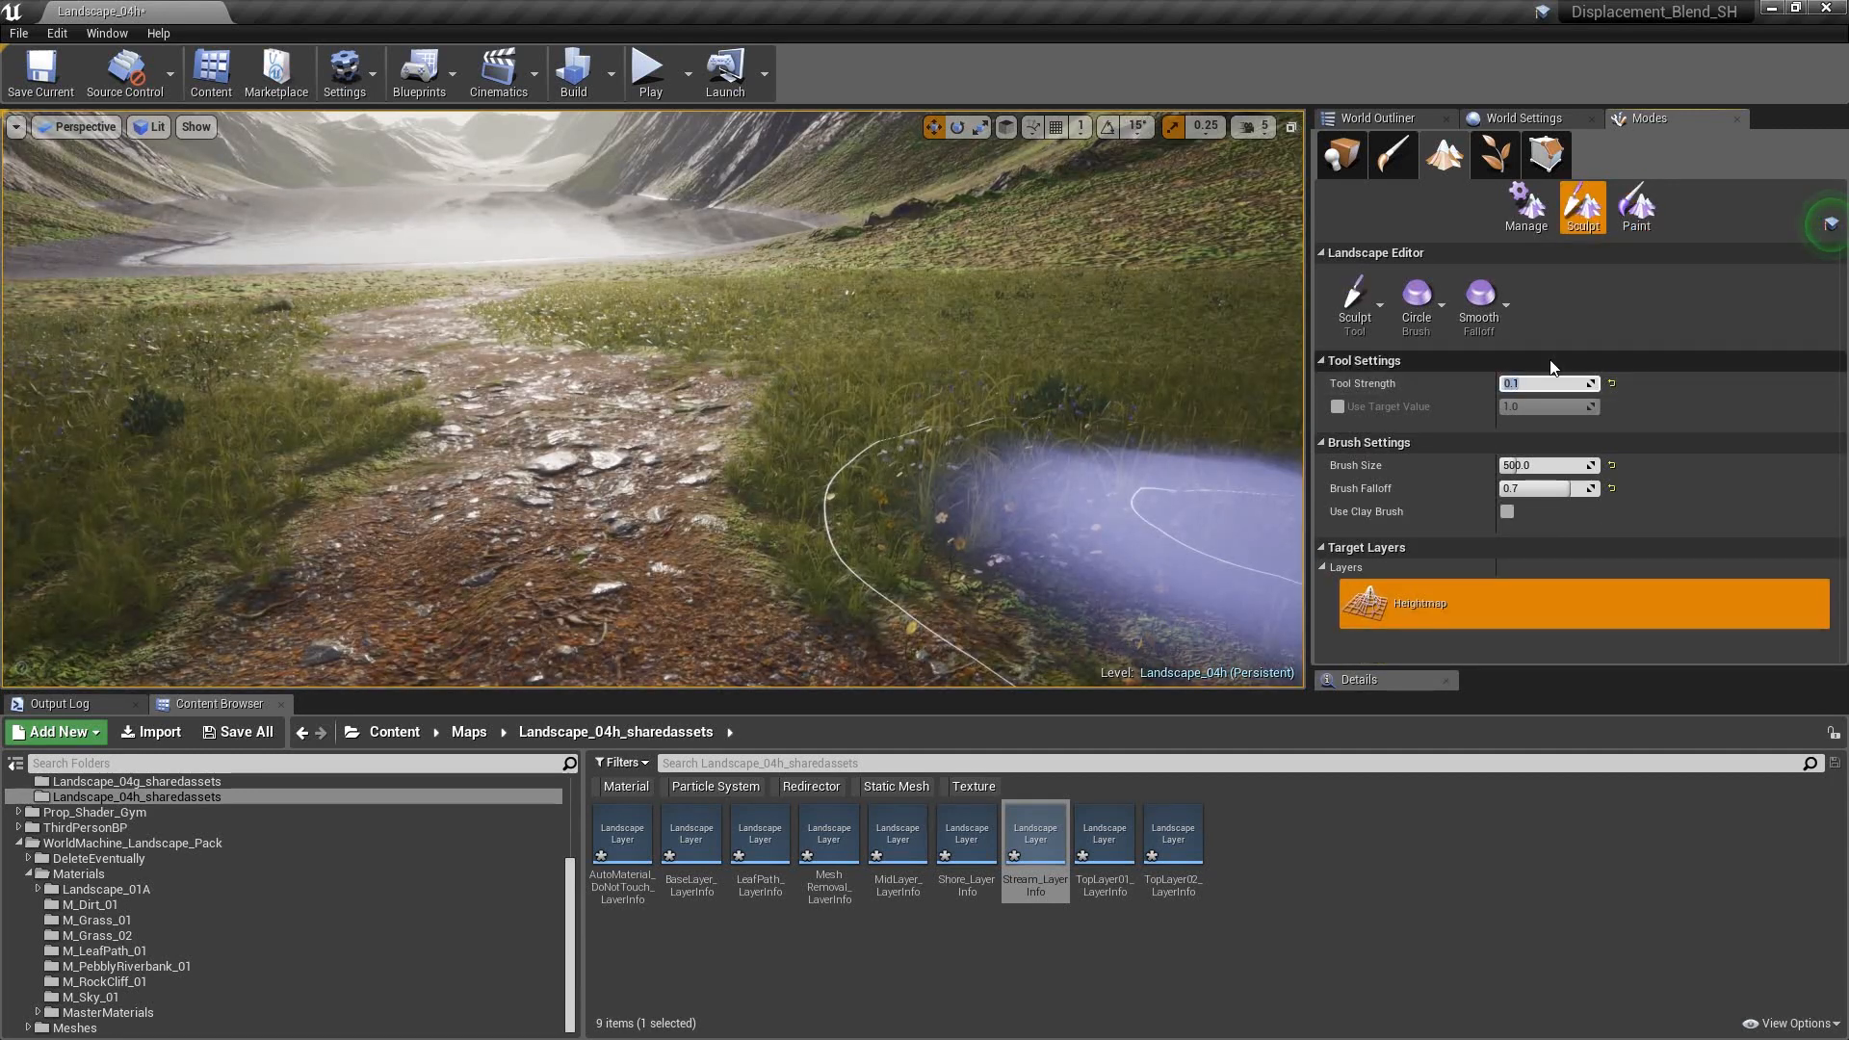
pyautogui.click(1552, 465)
pyautogui.write('300')
pyautogui.press('Return')
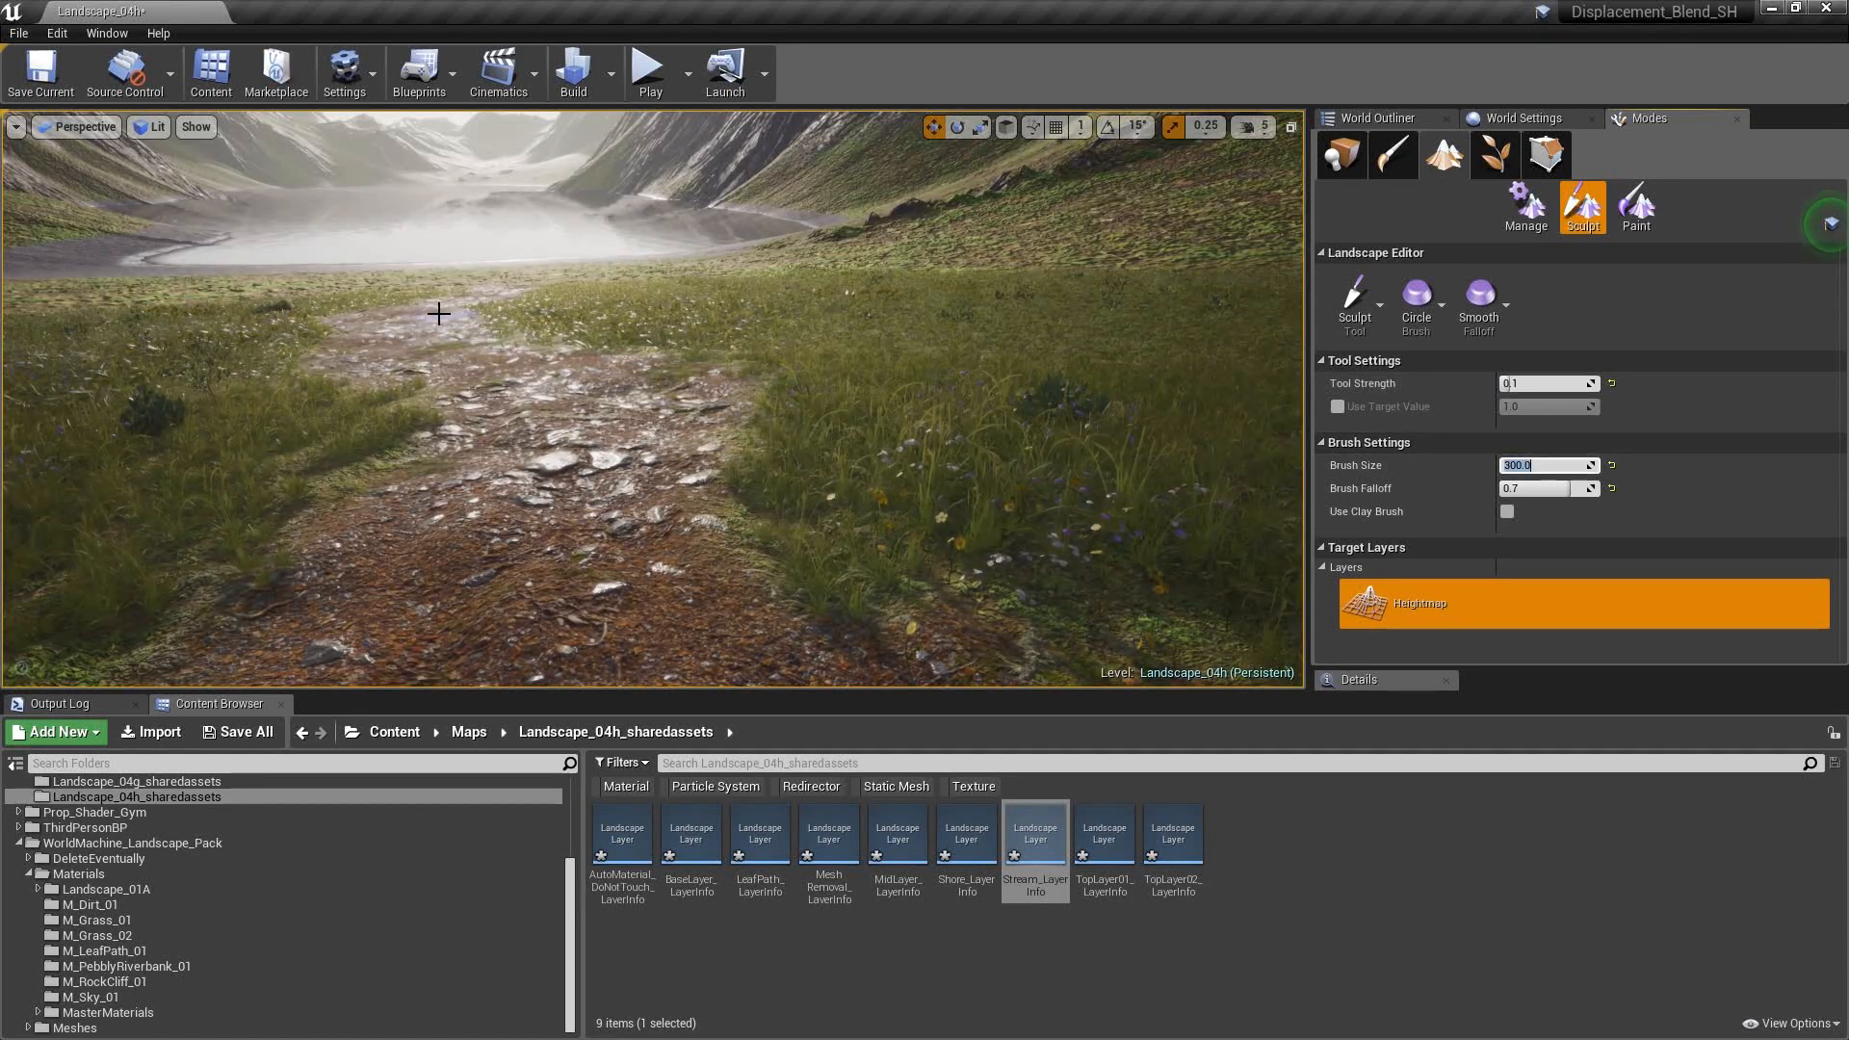
# - Set the sculpt tool strength to 0.05 and the brush size to 500
pyautogui.click(1532, 385)
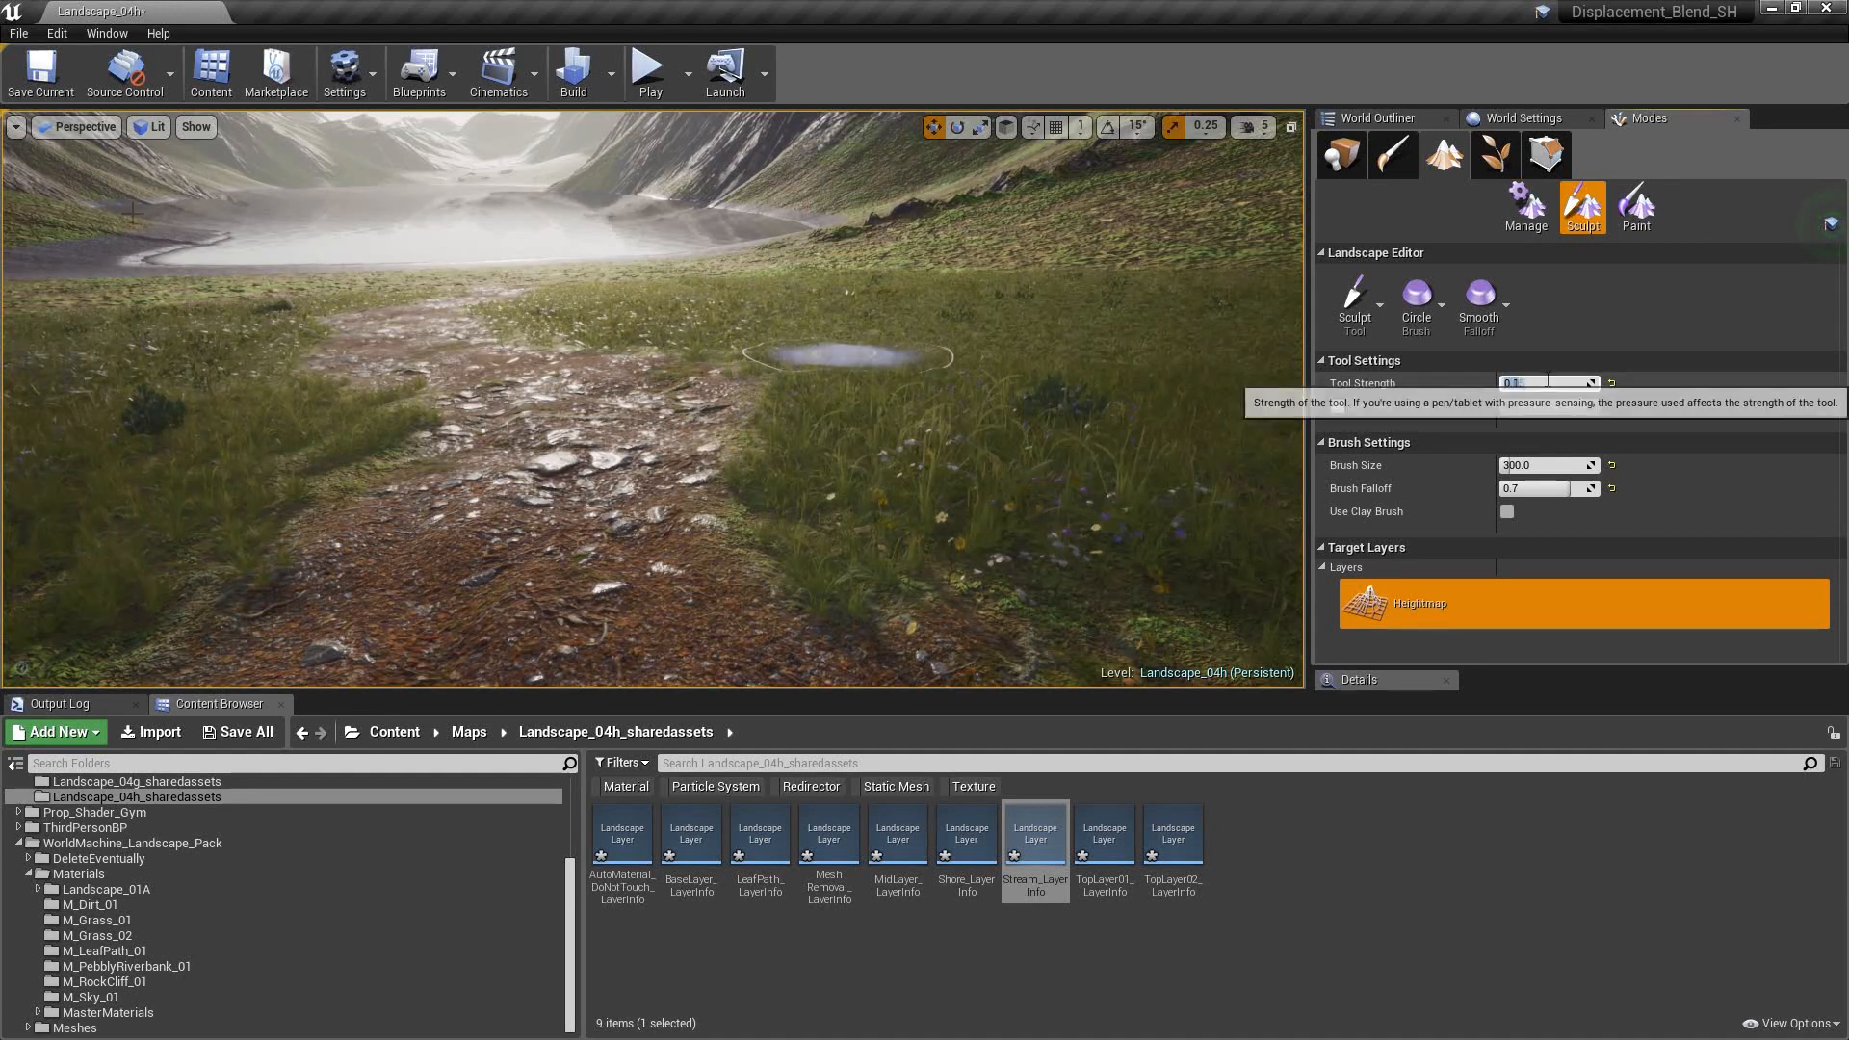
pyautogui.write('0.05')
pyautogui.press('Return')
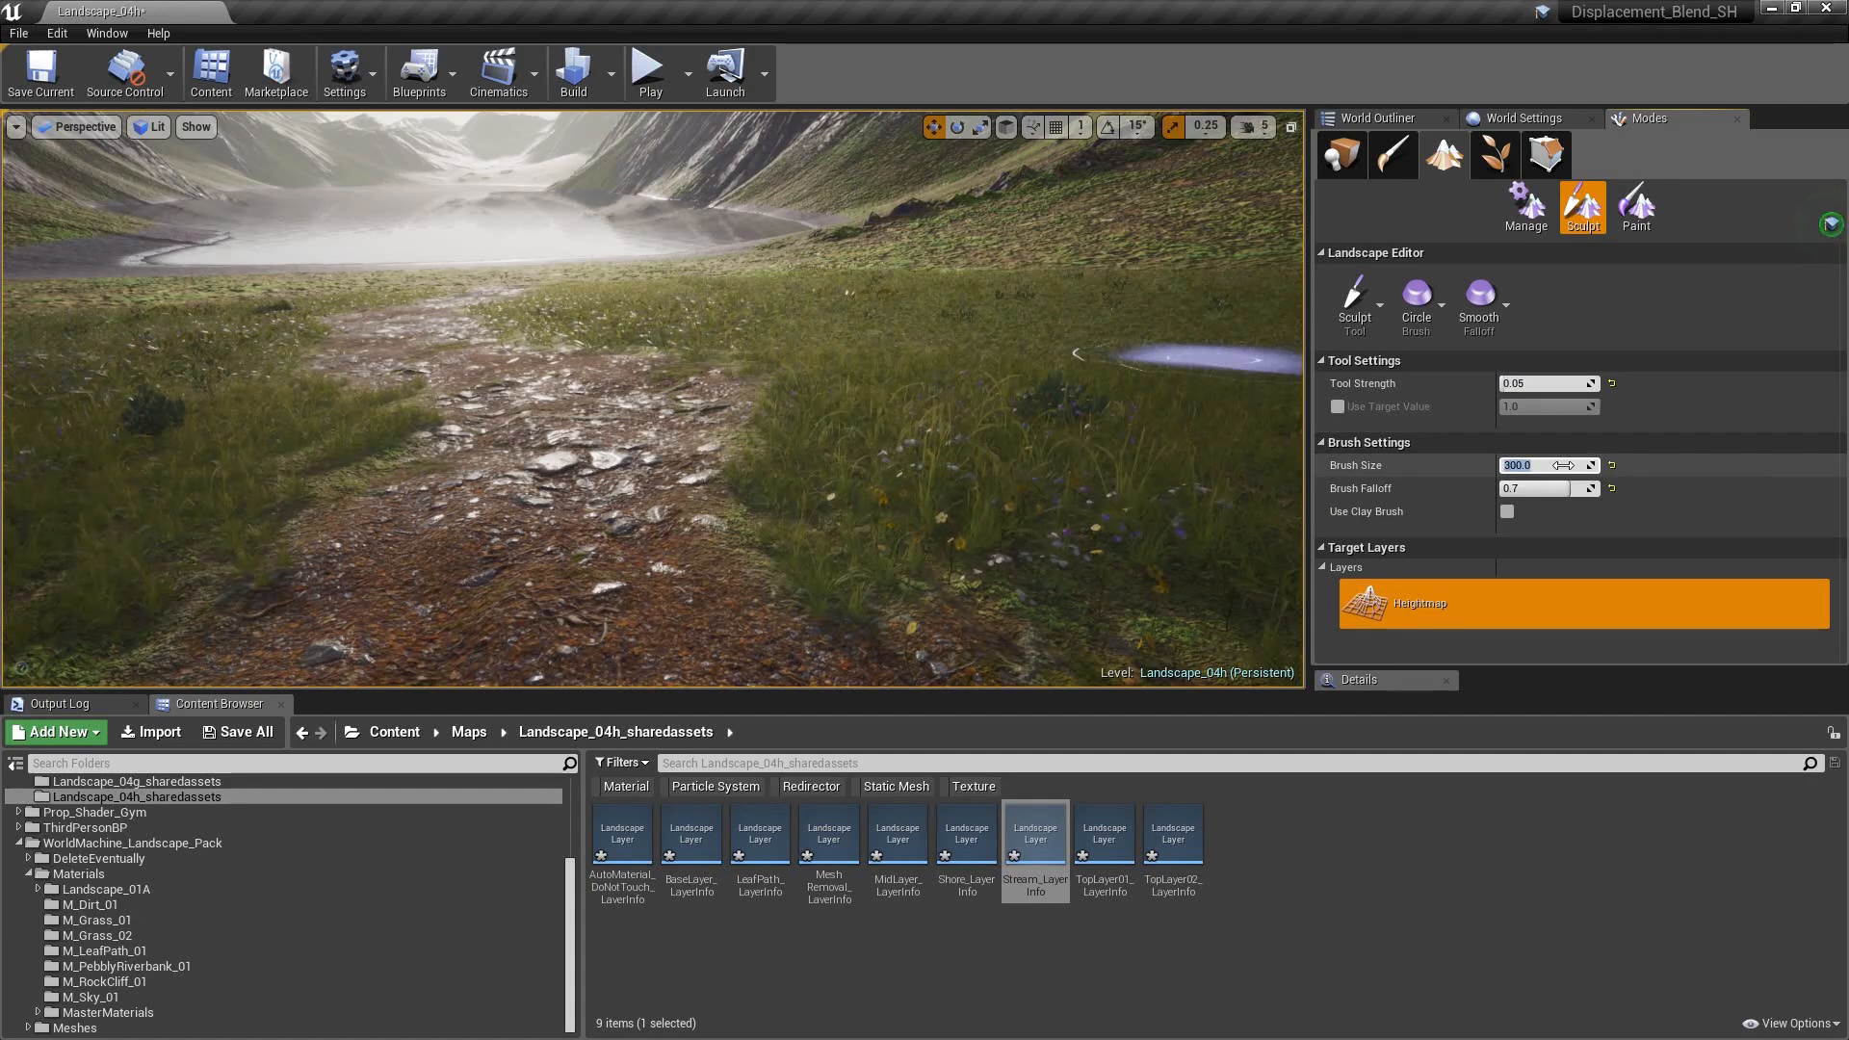
pyautogui.press('Return')
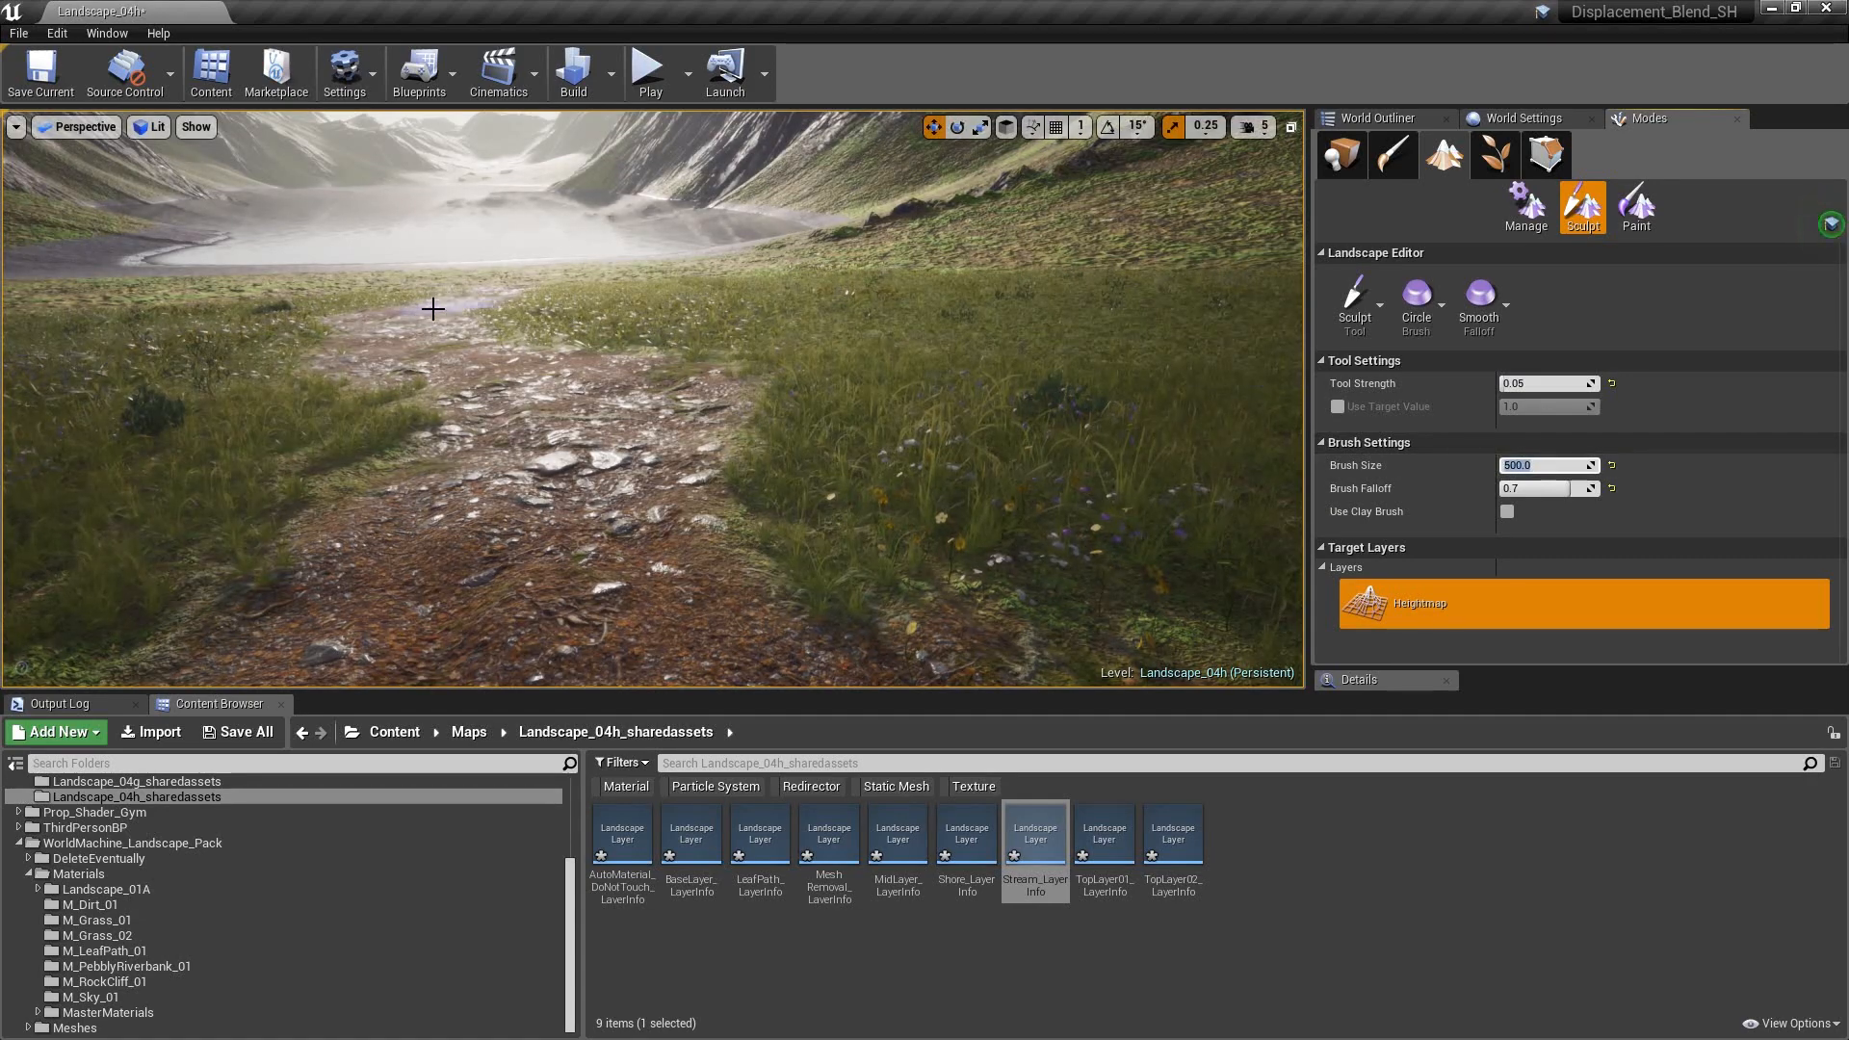
# - Sculpt the terrain along the leaf path with one stroke and inspect the ground up close
pyautogui.moveTo(431, 306)
pyautogui.mouseDown()
pyautogui.moveTo(565, 400)
pyautogui.moveTo(516, 624)
pyautogui.moveTo(819, 625)
pyautogui.mouseUp()
pyautogui.moveTo(735, 359); pyautogui.dragTo(727, 313, button='right')
pyautogui.moveTo(392, 545)
pyautogui.mouseDown(button='right')
pyautogui.moveTo(395, 515)
pyautogui.moveTo(361, 493)
pyautogui.moveTo(362, 510)
pyautogui.moveTo(704, 327)
pyautogui.mouseUp(button='right')
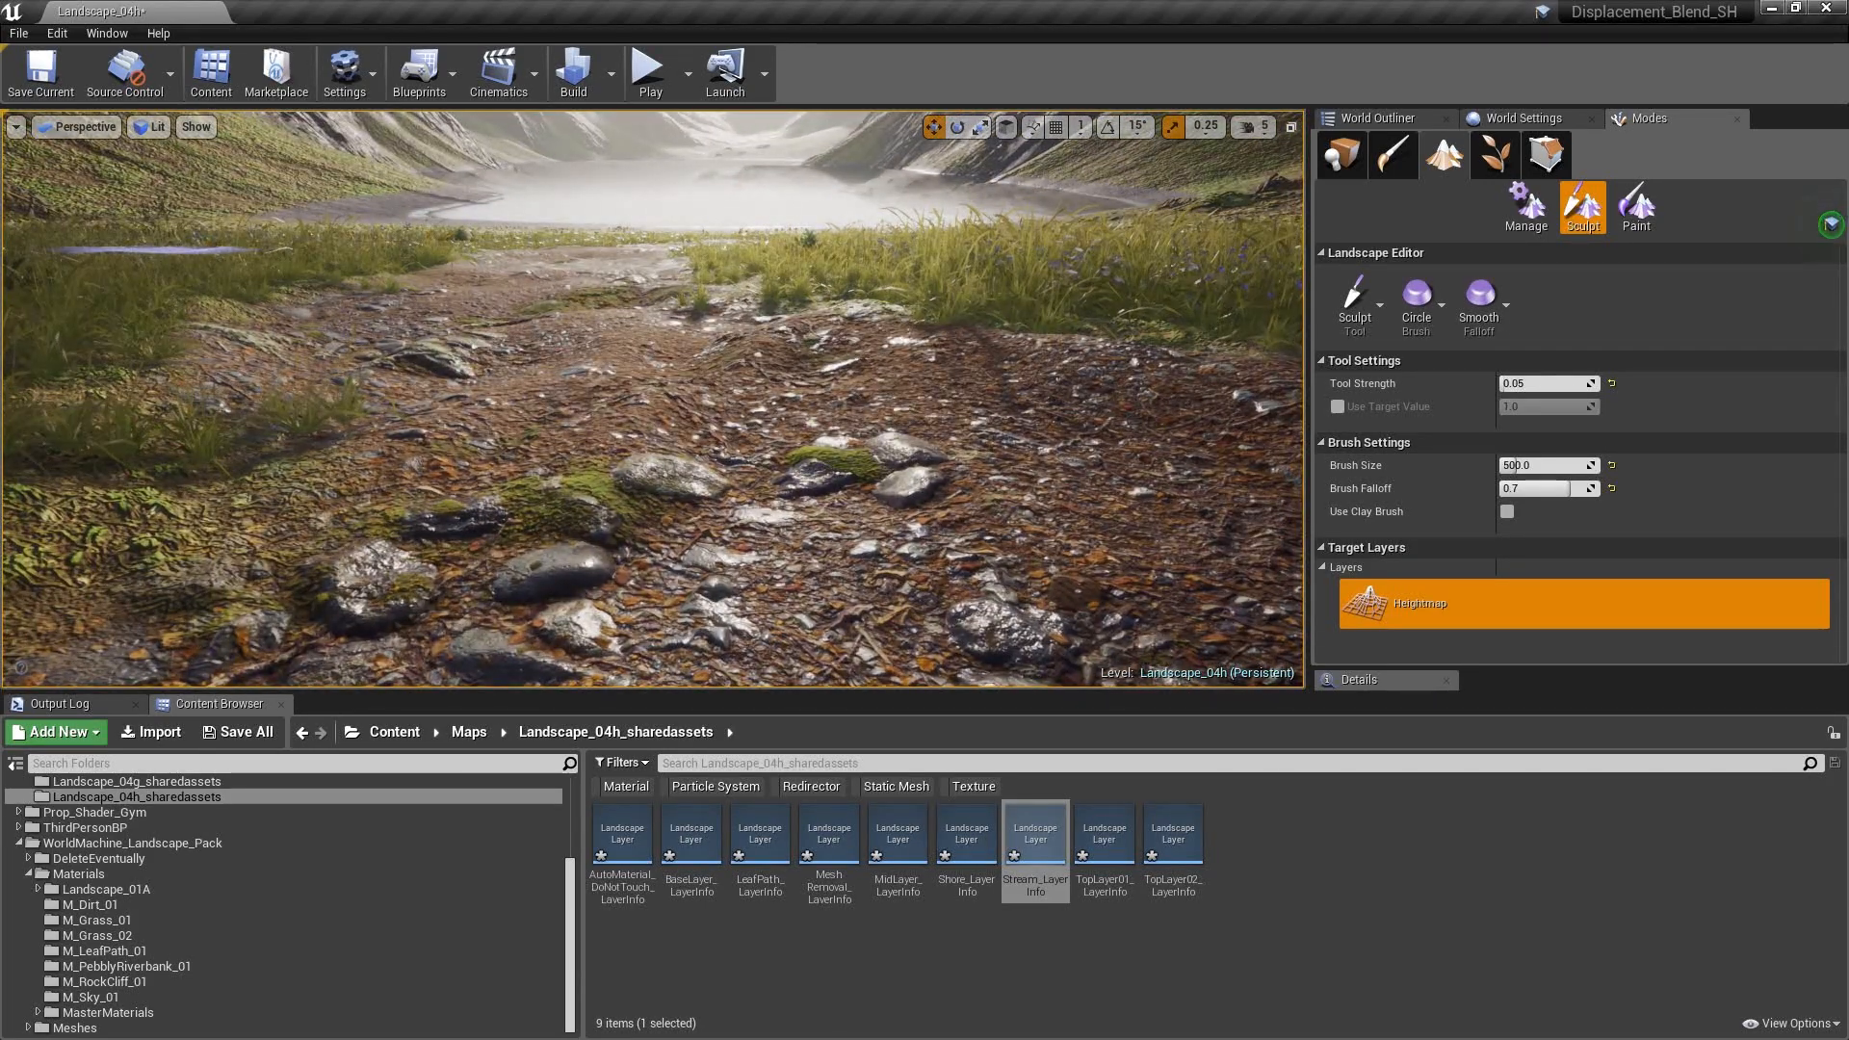
# - In the landscape material instance, enable Path Height Intensity and set it to 1.5
pyautogui.moveTo(0, 106); pyautogui.dragTo(1398, 71)
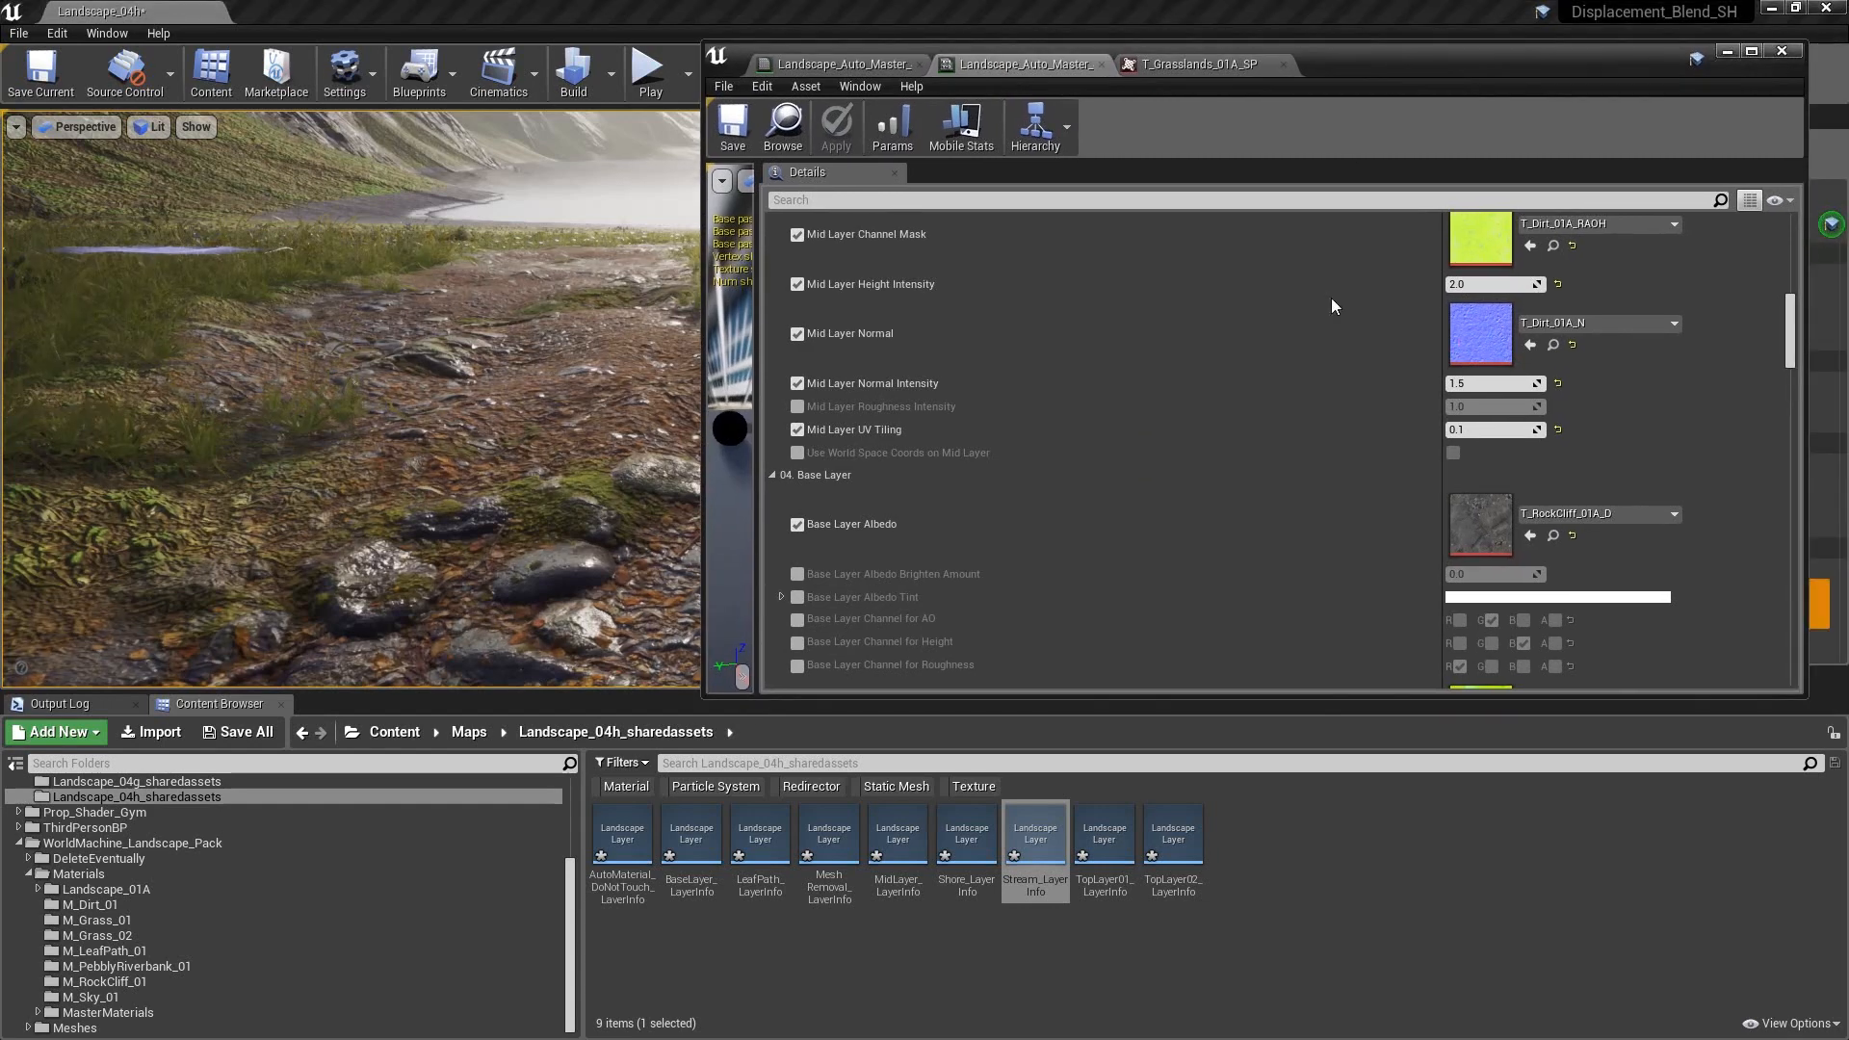
pyautogui.scroll(-7, 1305, 345)
pyautogui.scroll(-10, 1305, 347)
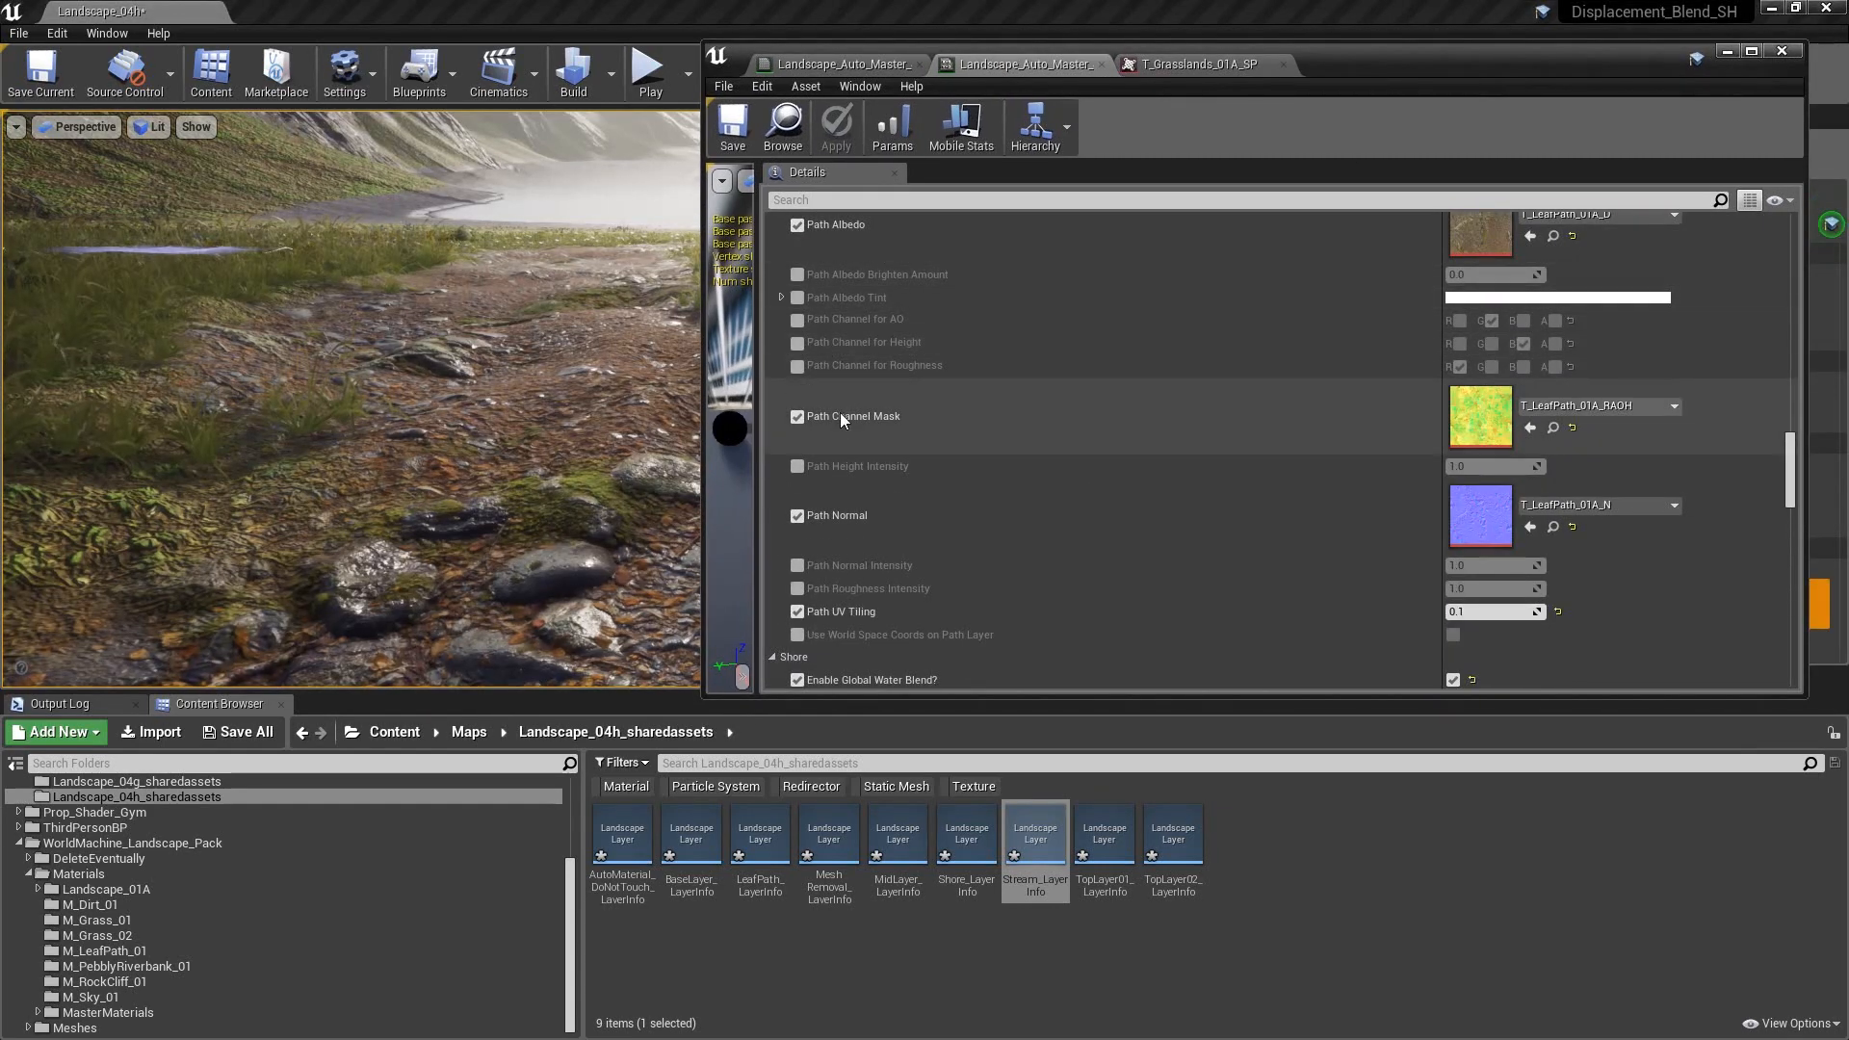
pyautogui.click(797, 466)
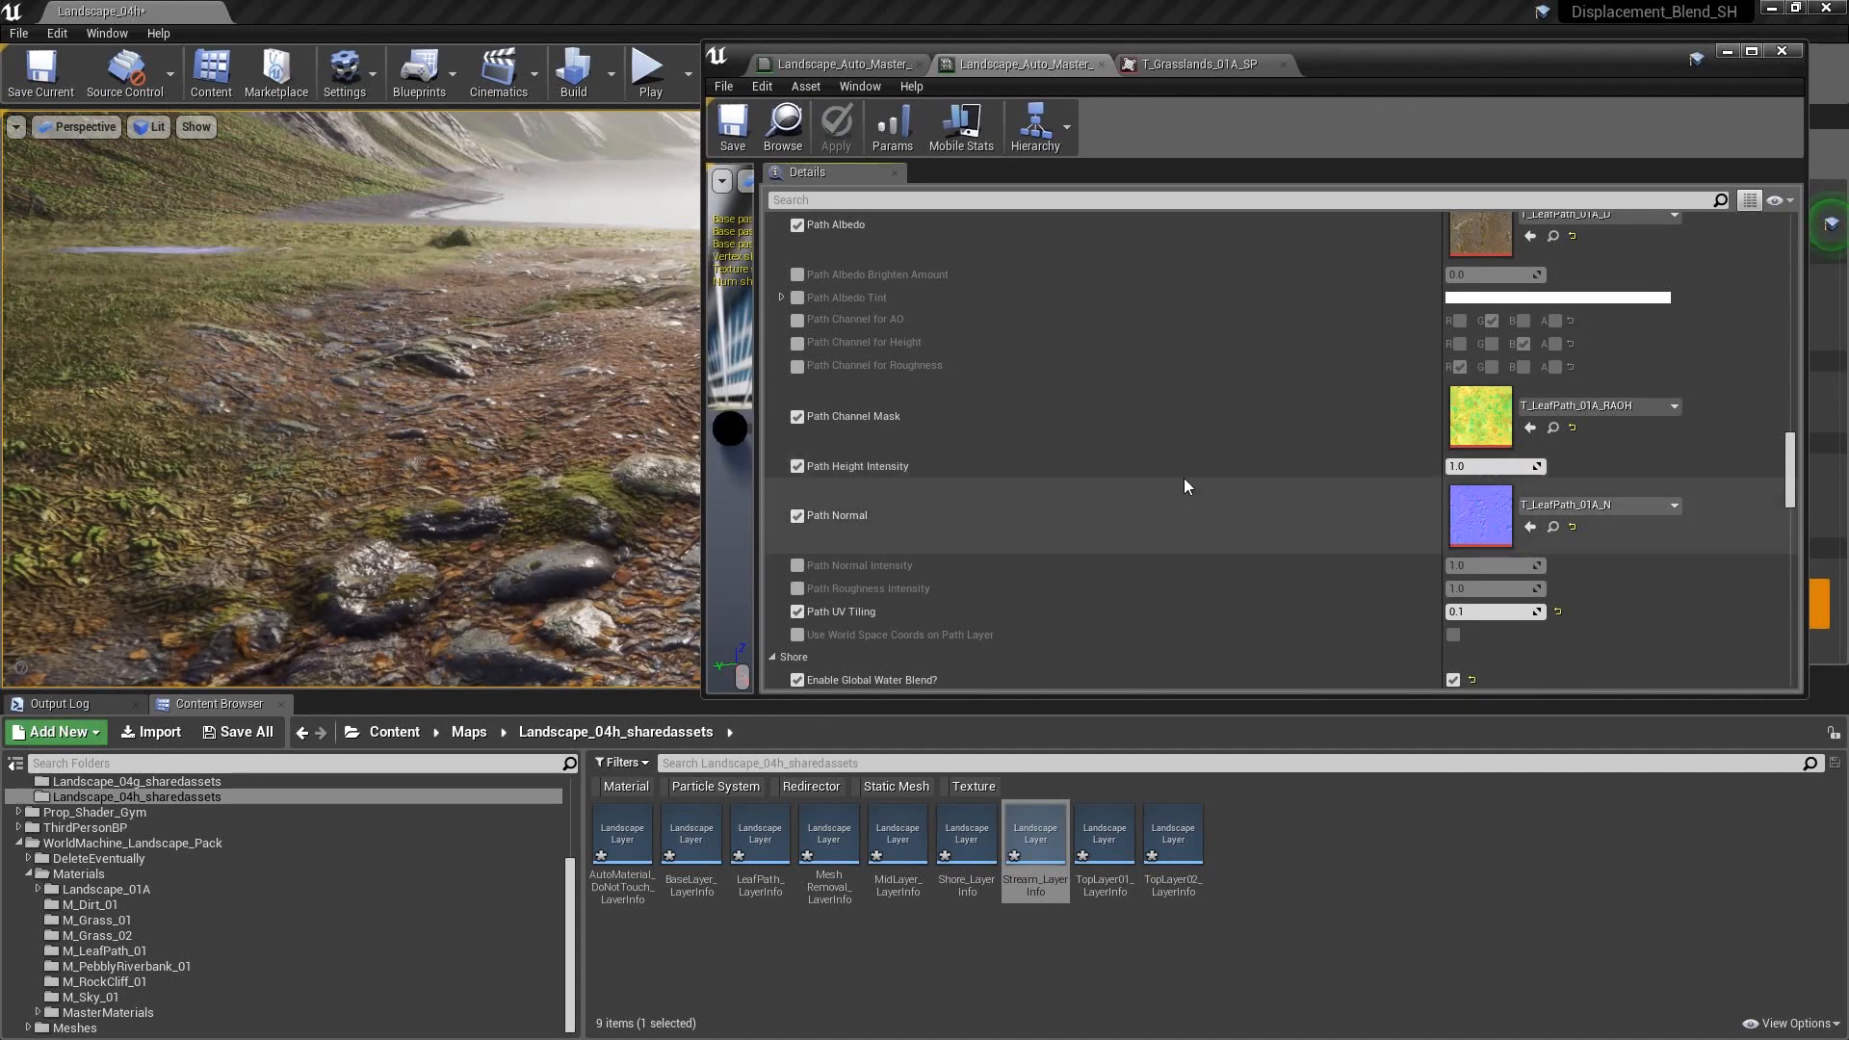
pyautogui.click(1476, 465)
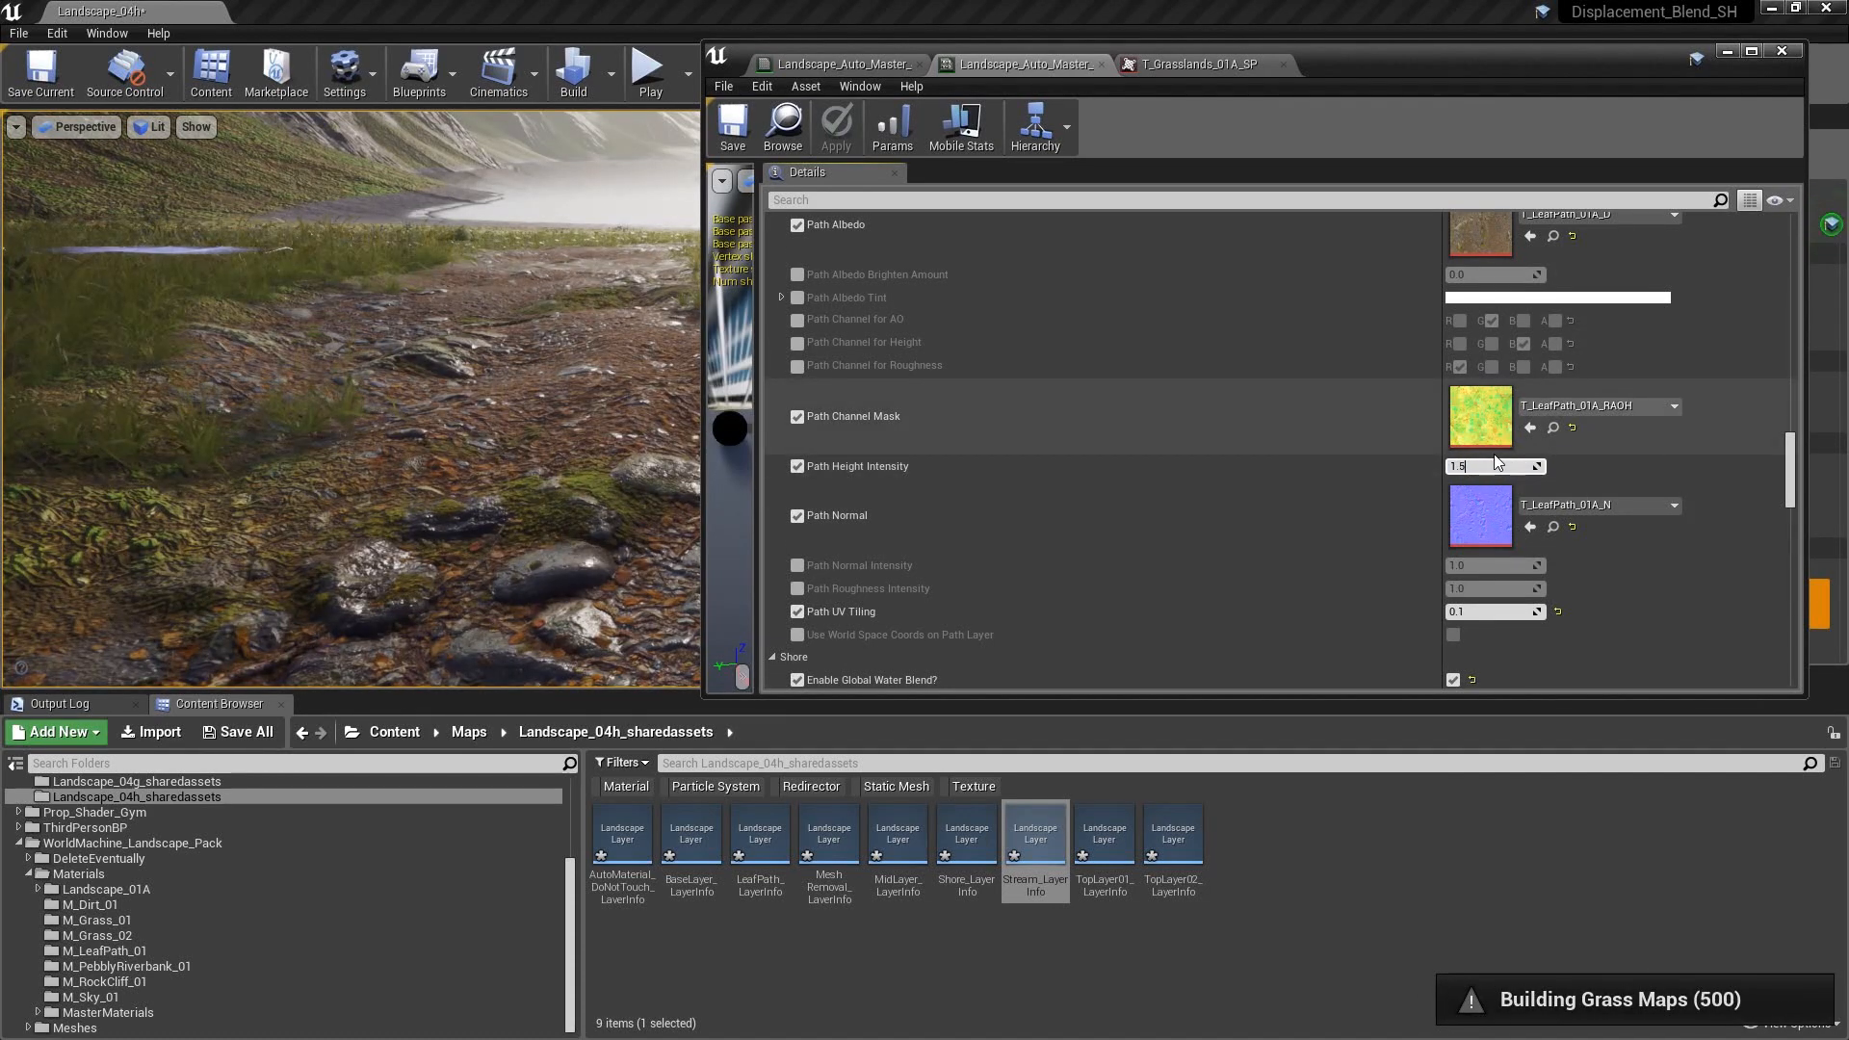
pyautogui.click(1727, 51)
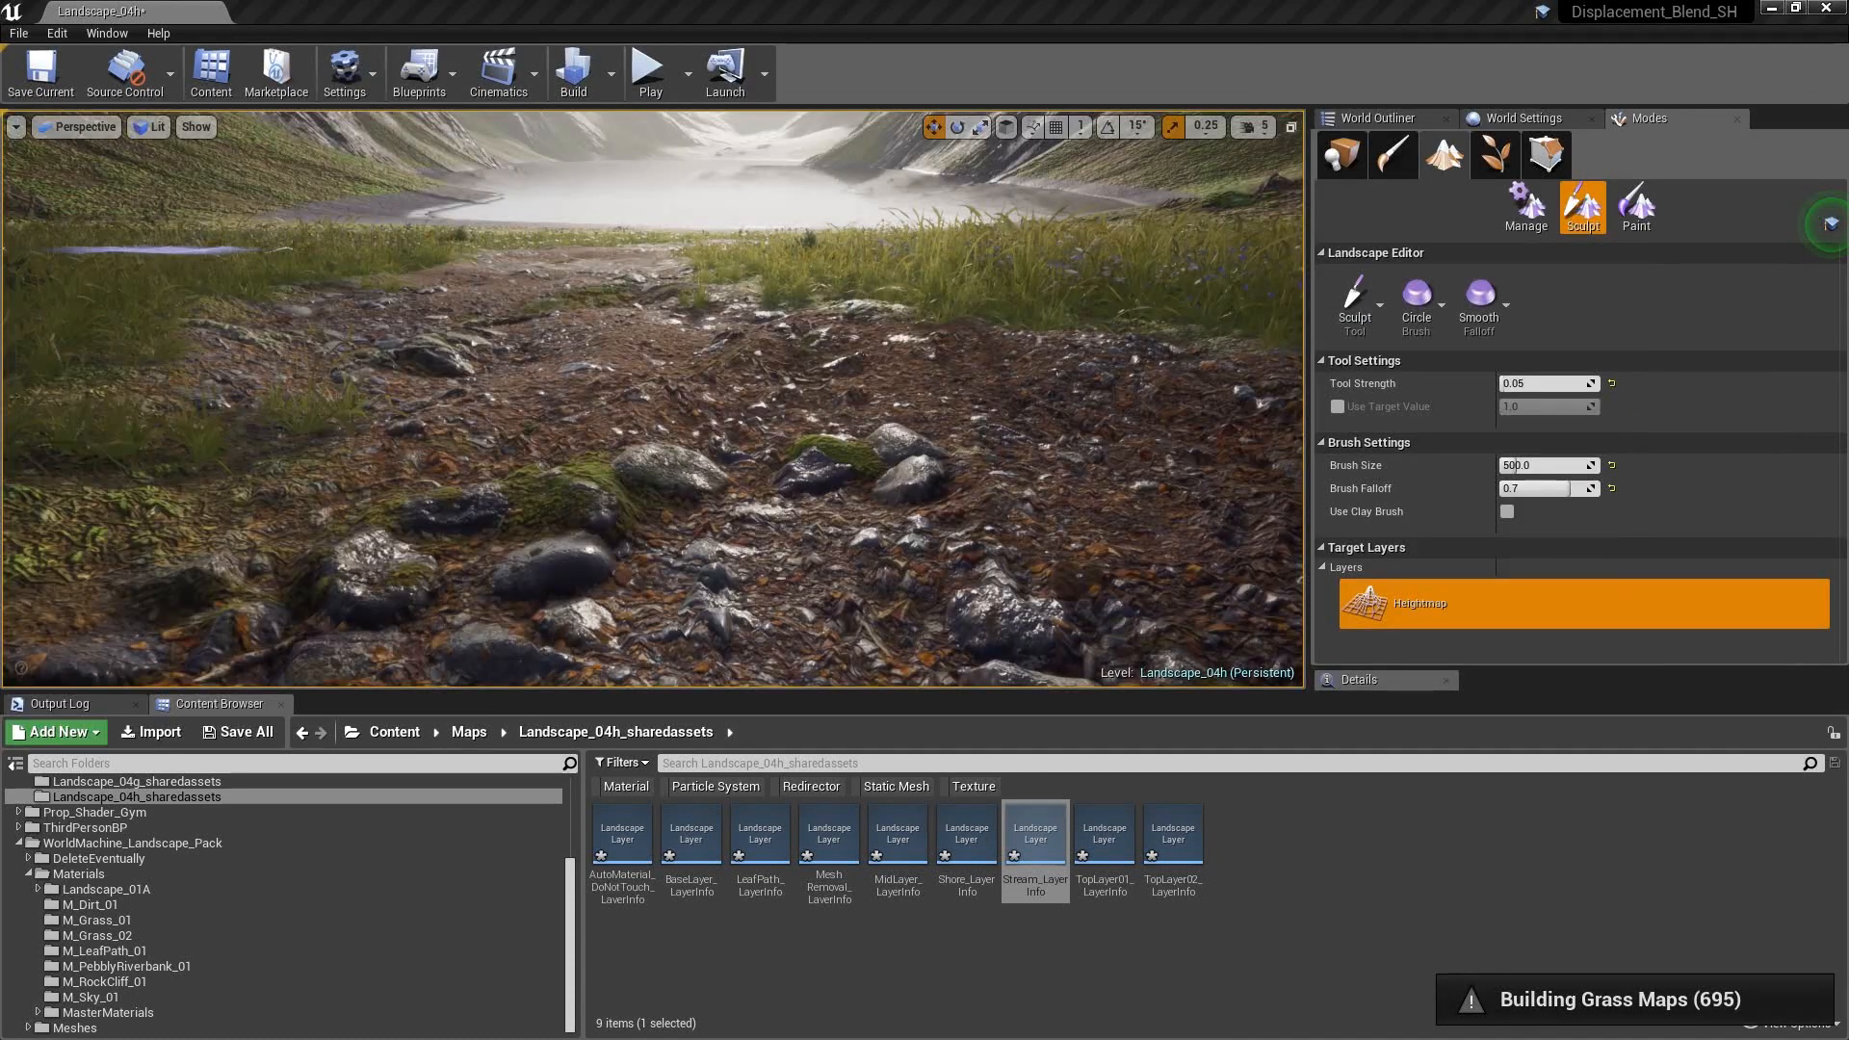
# - Leave landscape editing for Place mode and inspect the leaf path and the lake shore
pyautogui.moveTo(818, 404); pyautogui.dragTo(818, 332, button='right')
pyautogui.press('s')
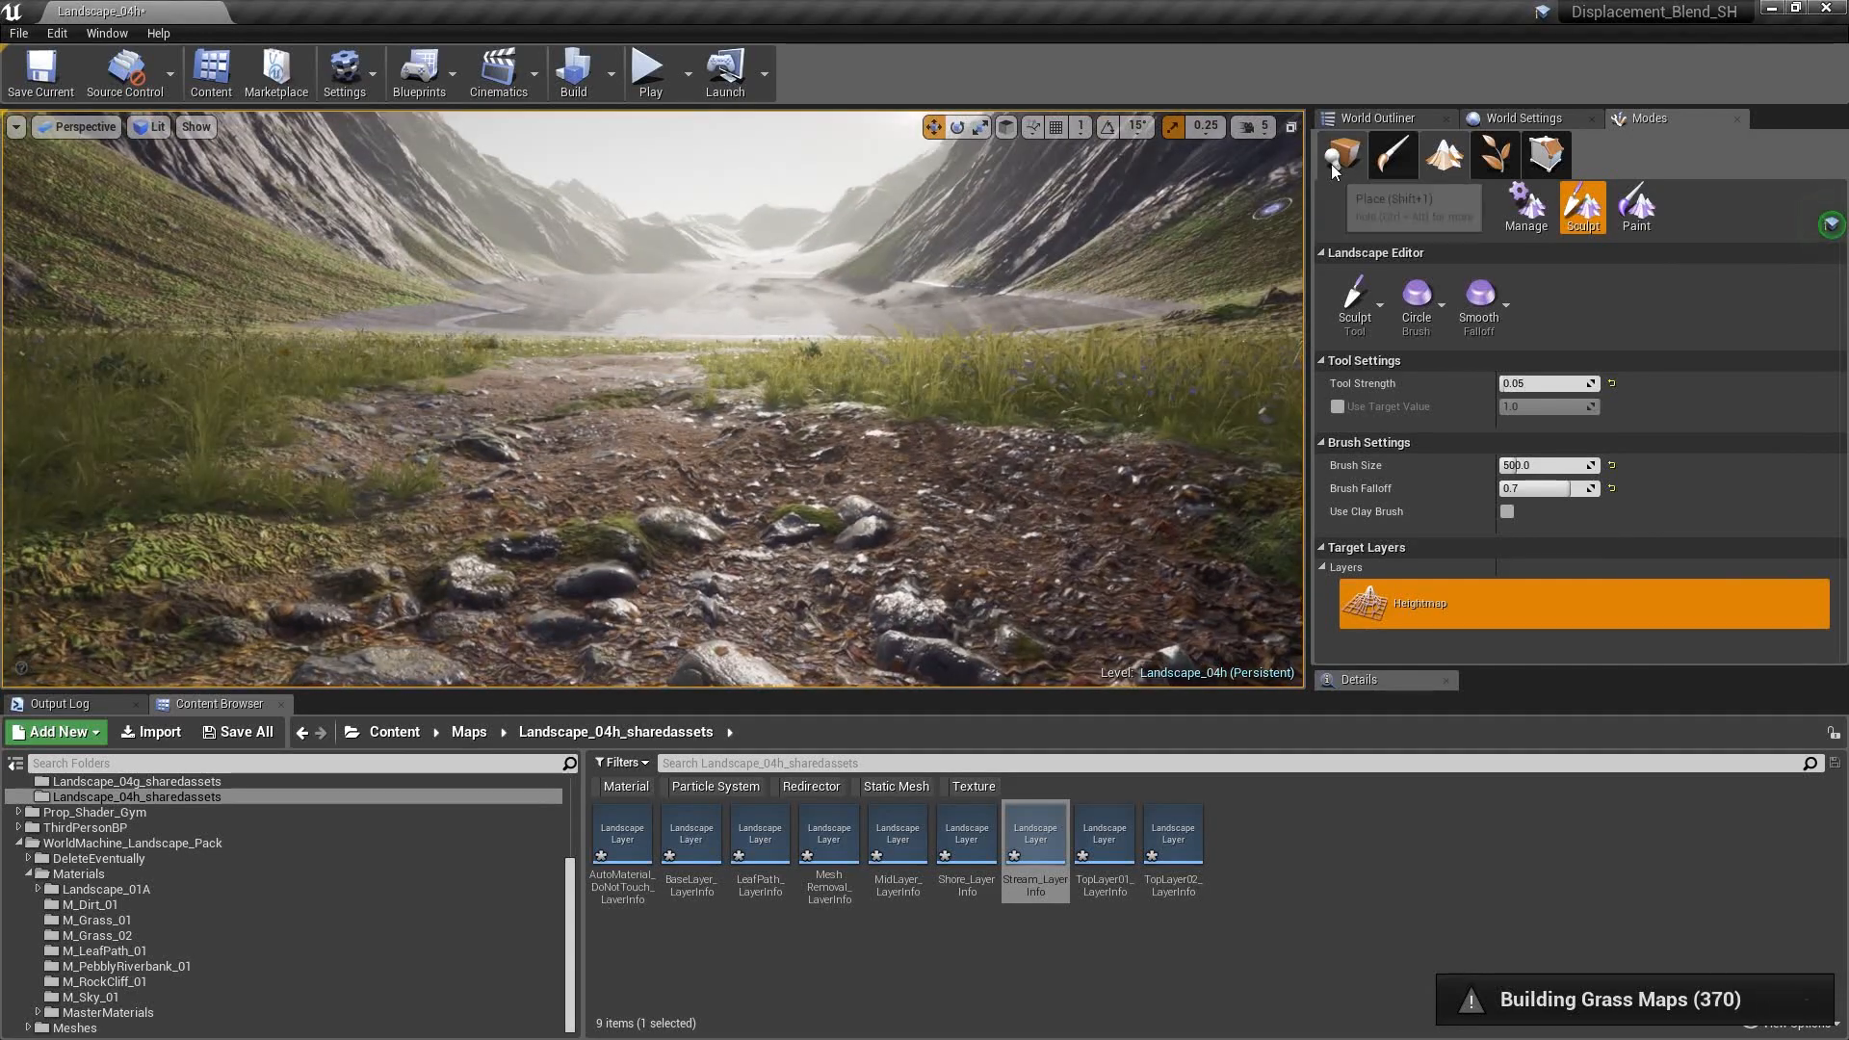
pyautogui.click(1332, 164)
pyautogui.press('w')
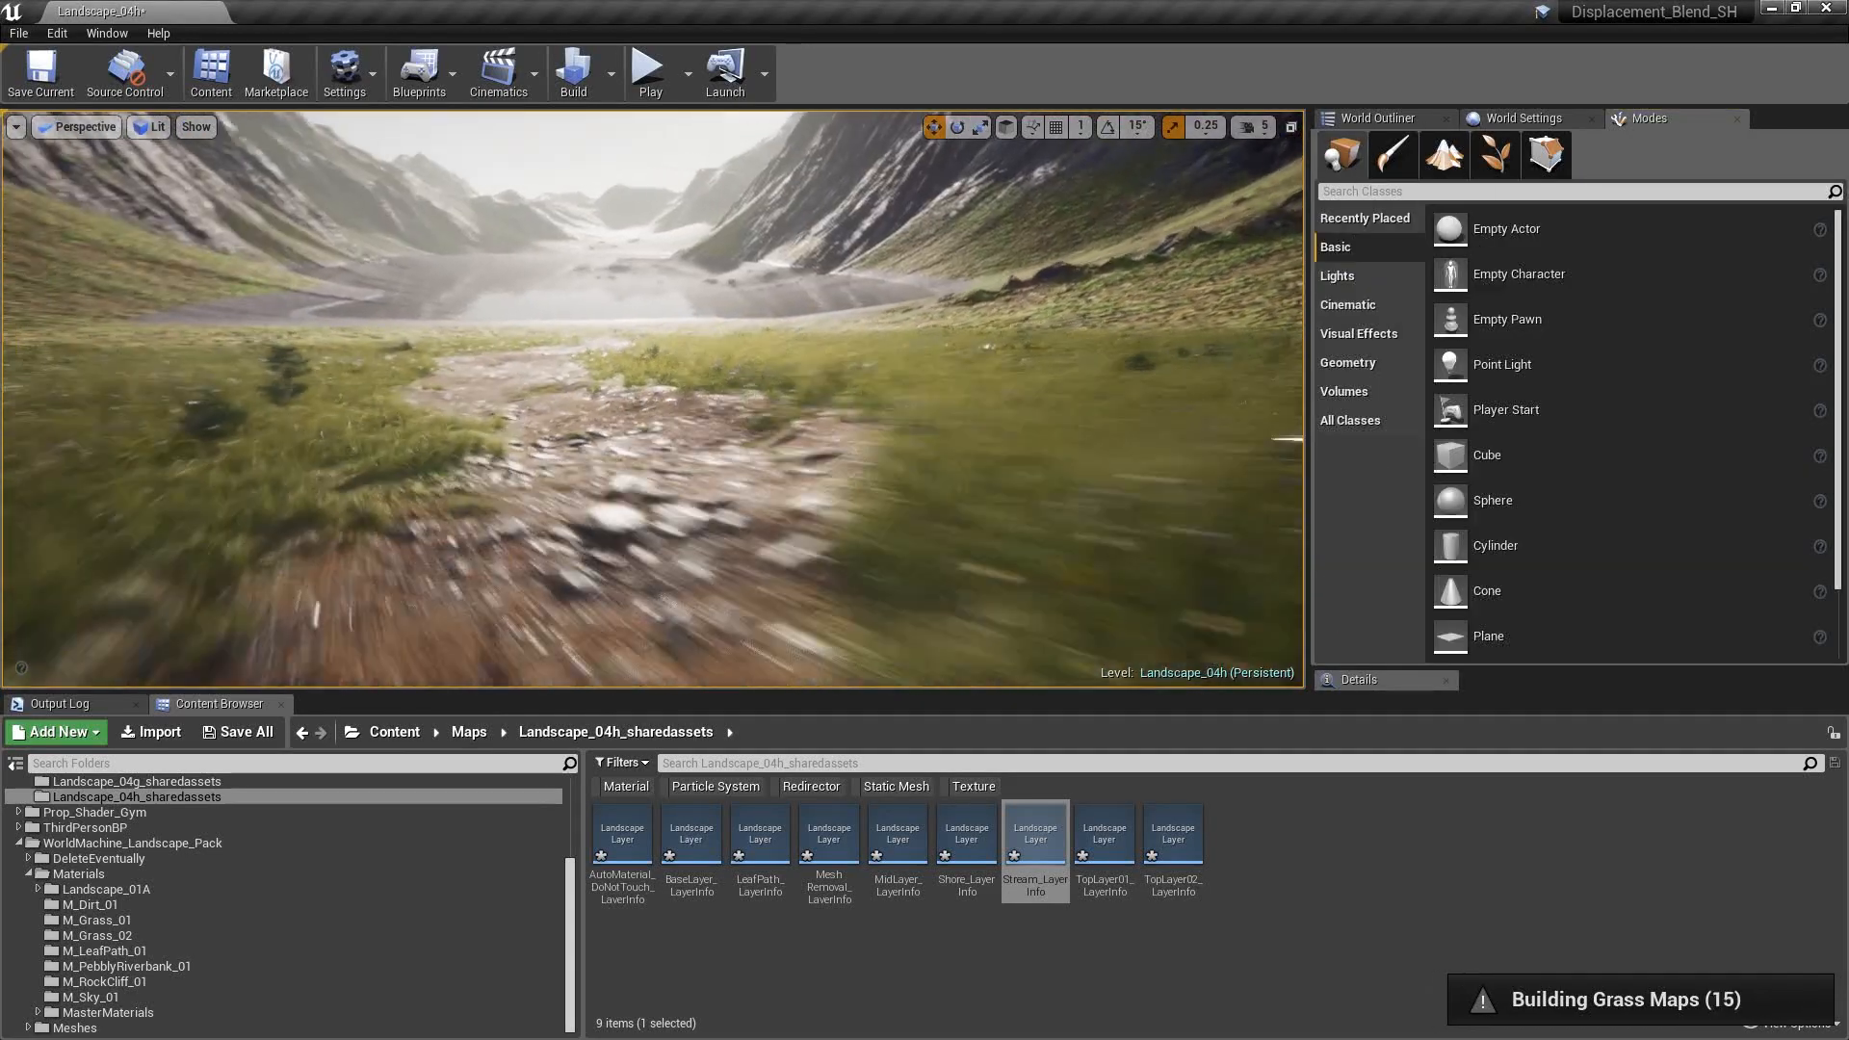
pyautogui.press('s')
pyautogui.moveTo(652, 398); pyautogui.dragTo(717, 364, button='right')
pyautogui.press('w')
pyautogui.press('w')
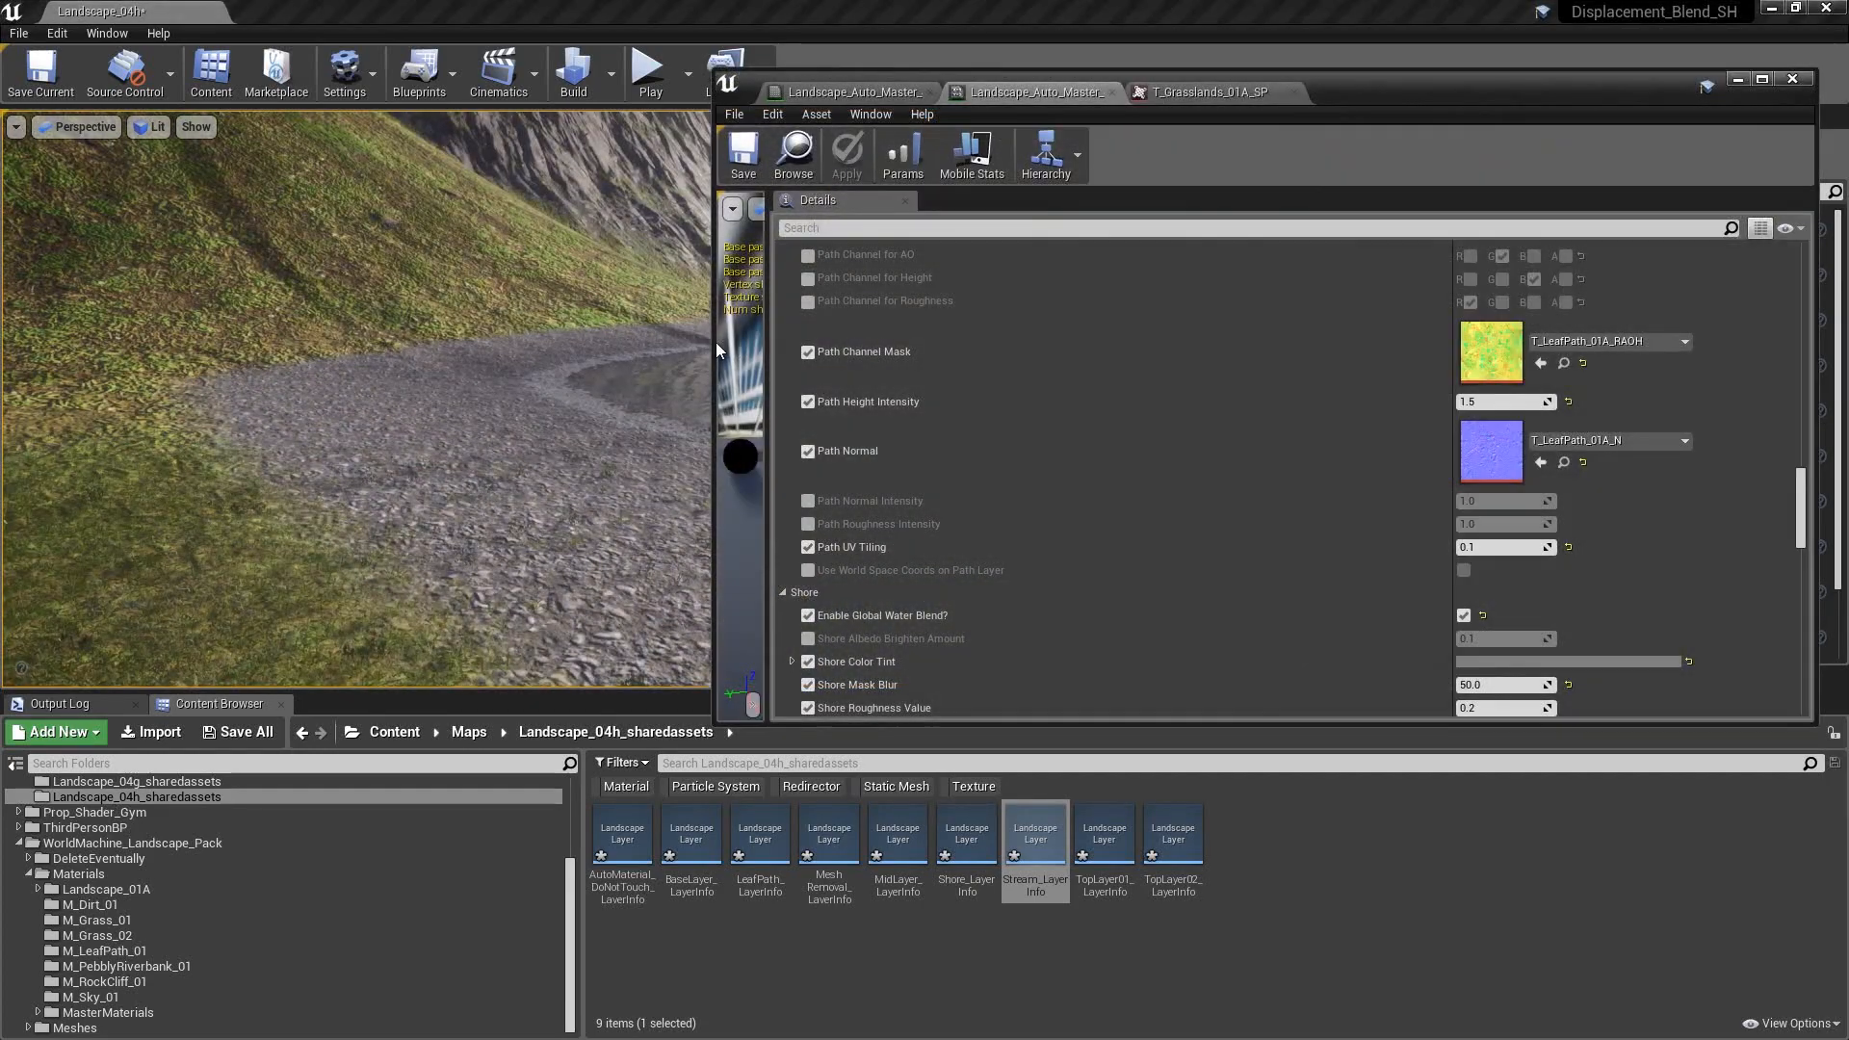
# - Narrow the material instance window, place it over the viewport's edge, and set Shore Size to 150, checking the shoreline
pyautogui.moveTo(714, 343); pyautogui.dragTo(1315, 342)
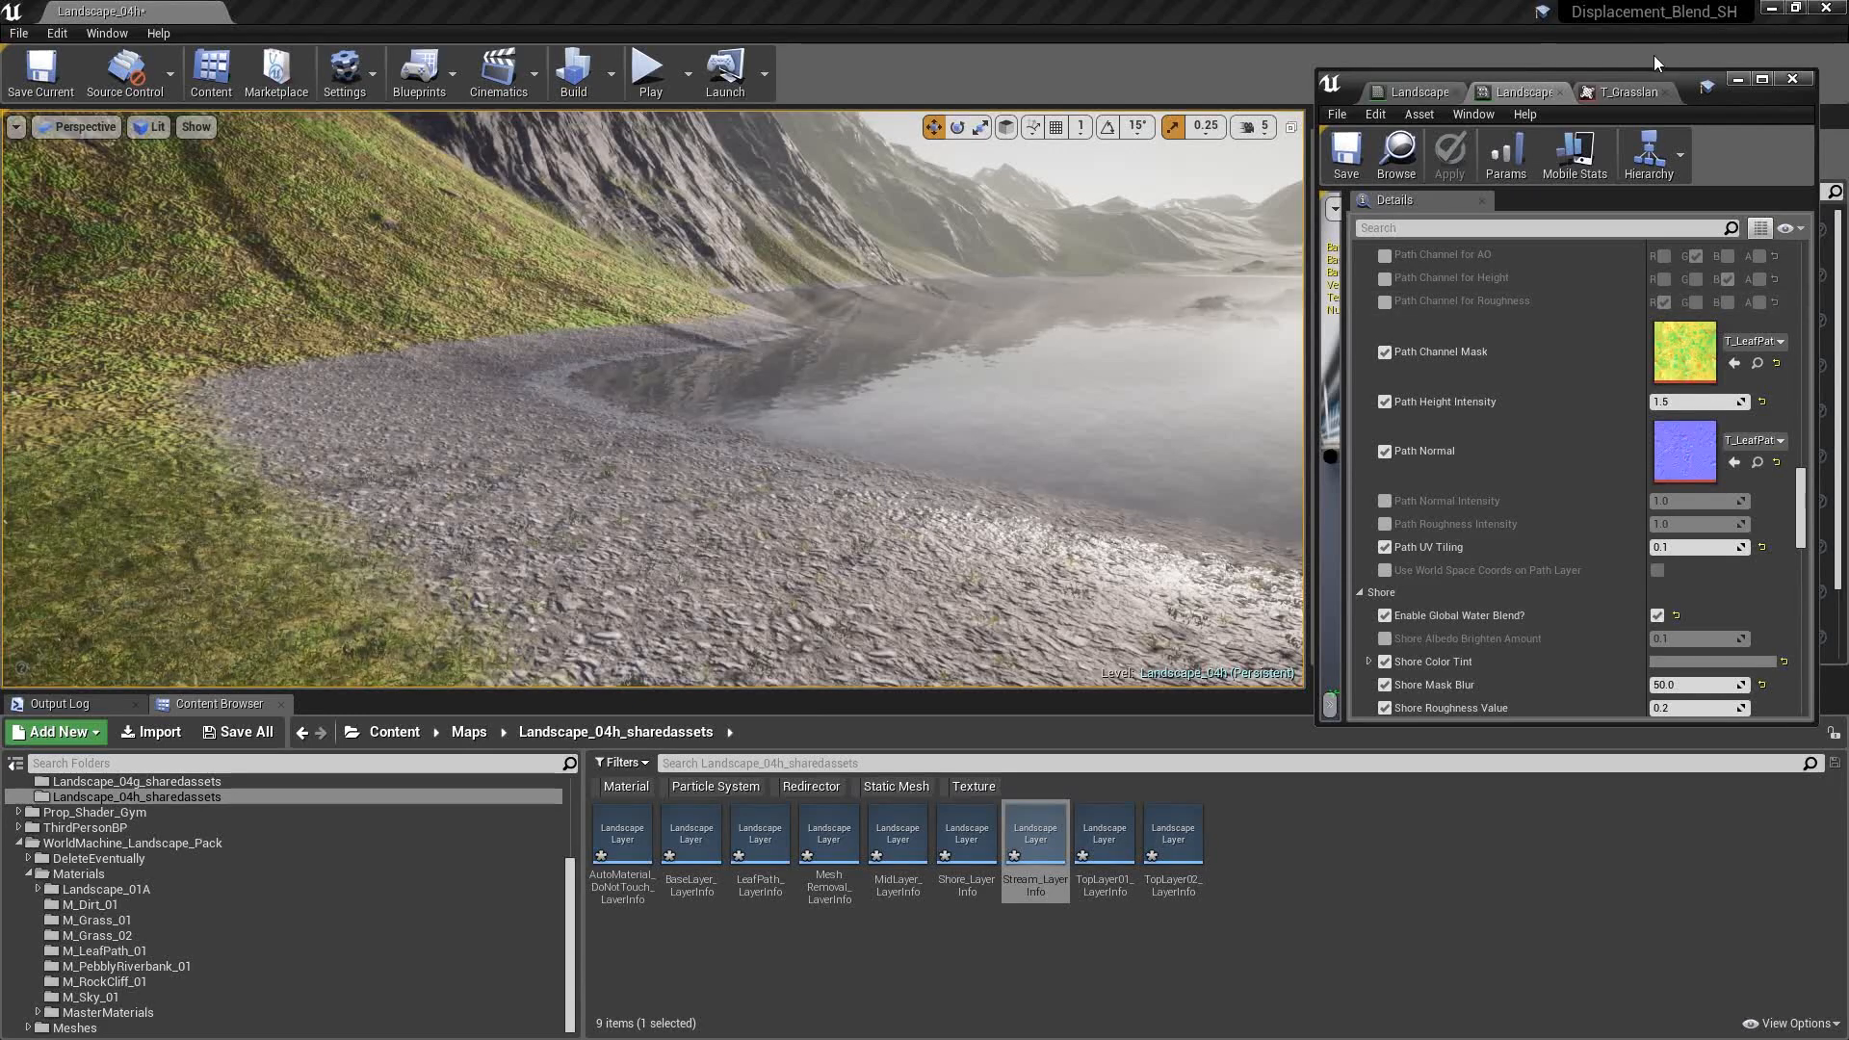
pyautogui.moveTo(1651, 82); pyautogui.dragTo(1565, 107)
pyautogui.moveTo(963, 366); pyautogui.dragTo(963, 416, button='right')
pyautogui.press('s')
pyautogui.press('w')
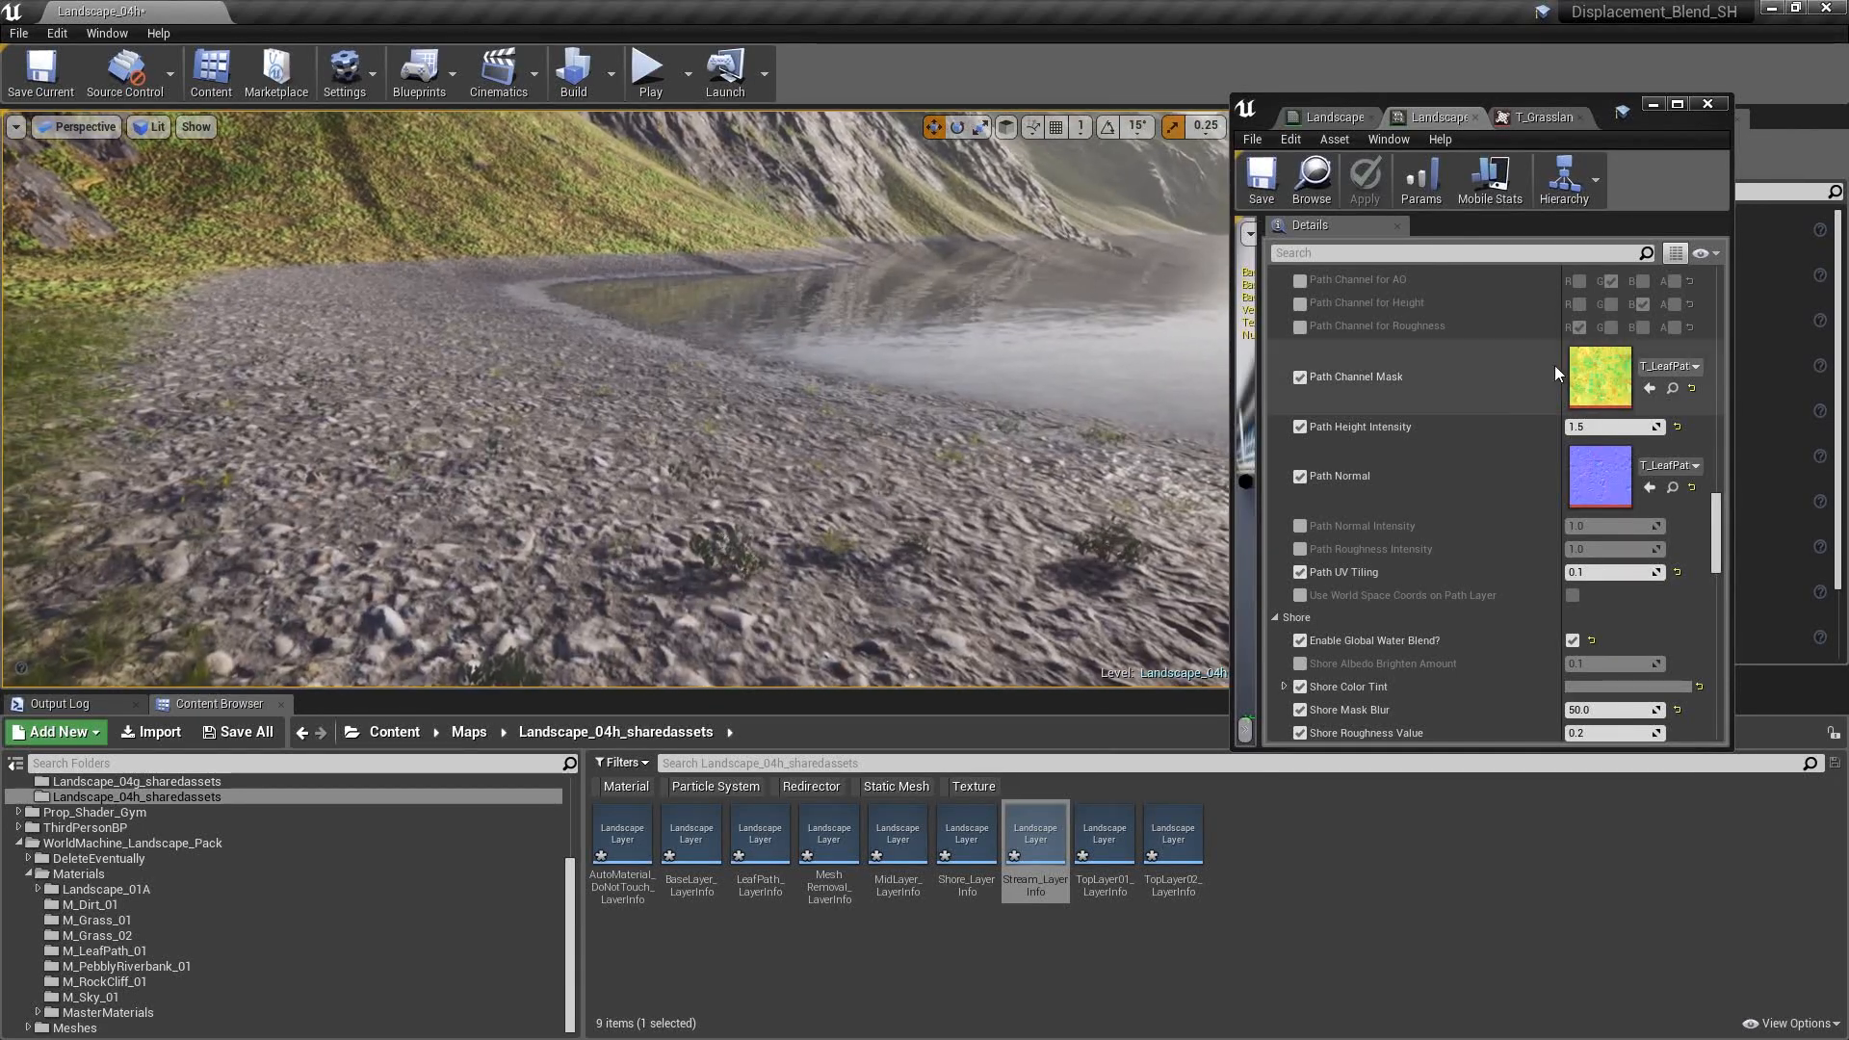
pyautogui.scroll(-5, 1525, 460)
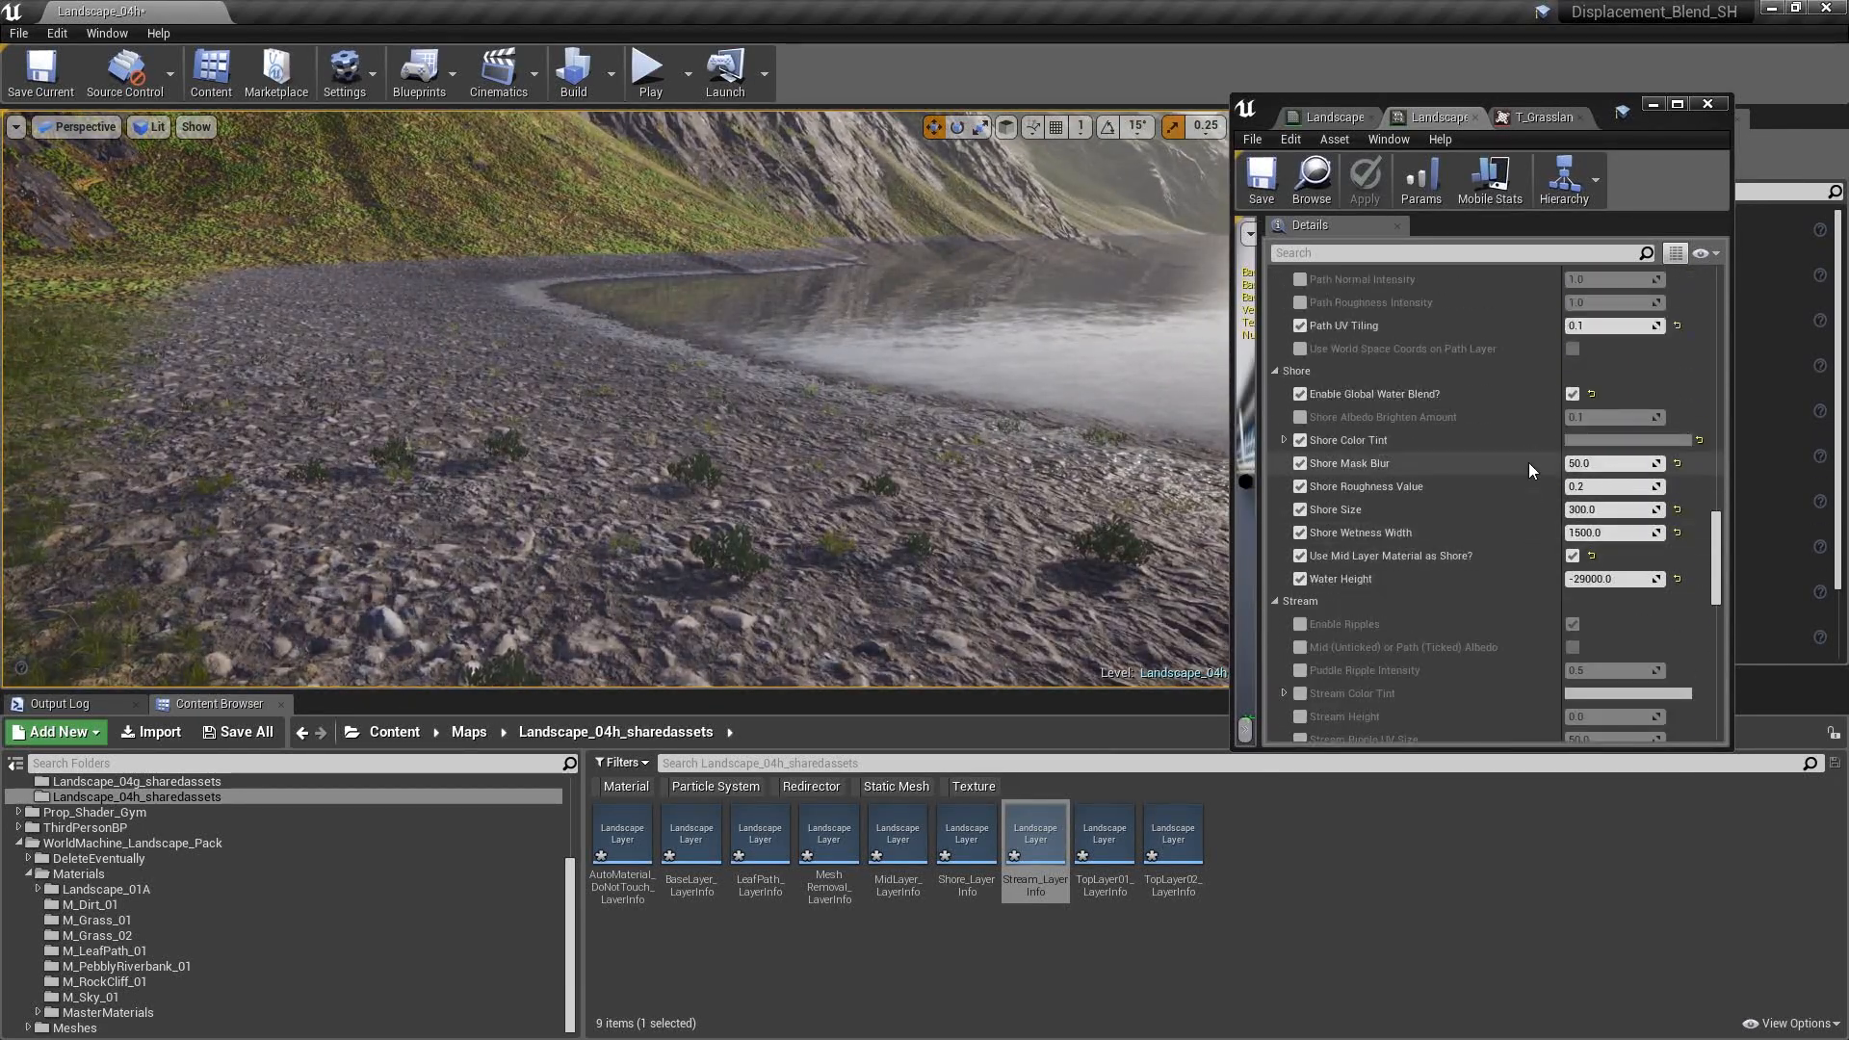
pyautogui.click(1625, 512)
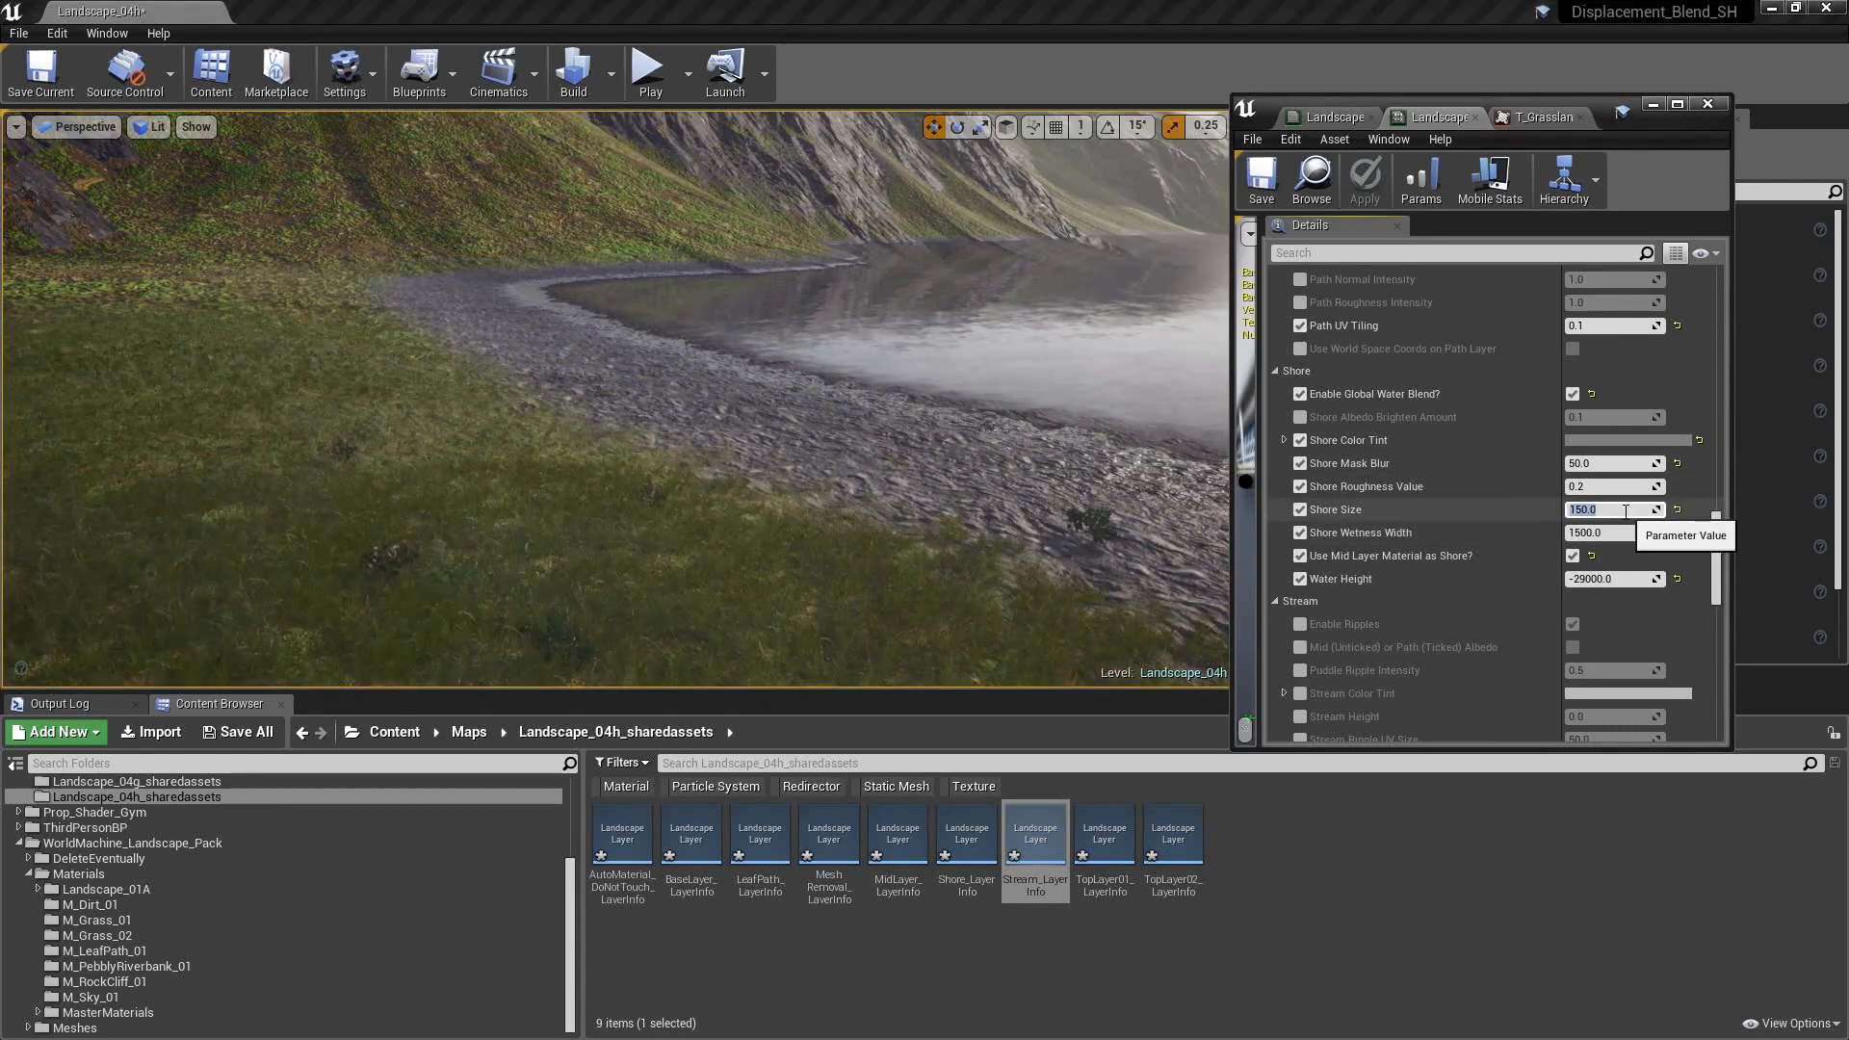
pyautogui.moveTo(770, 260); pyautogui.dragTo(722, 255, button='right')
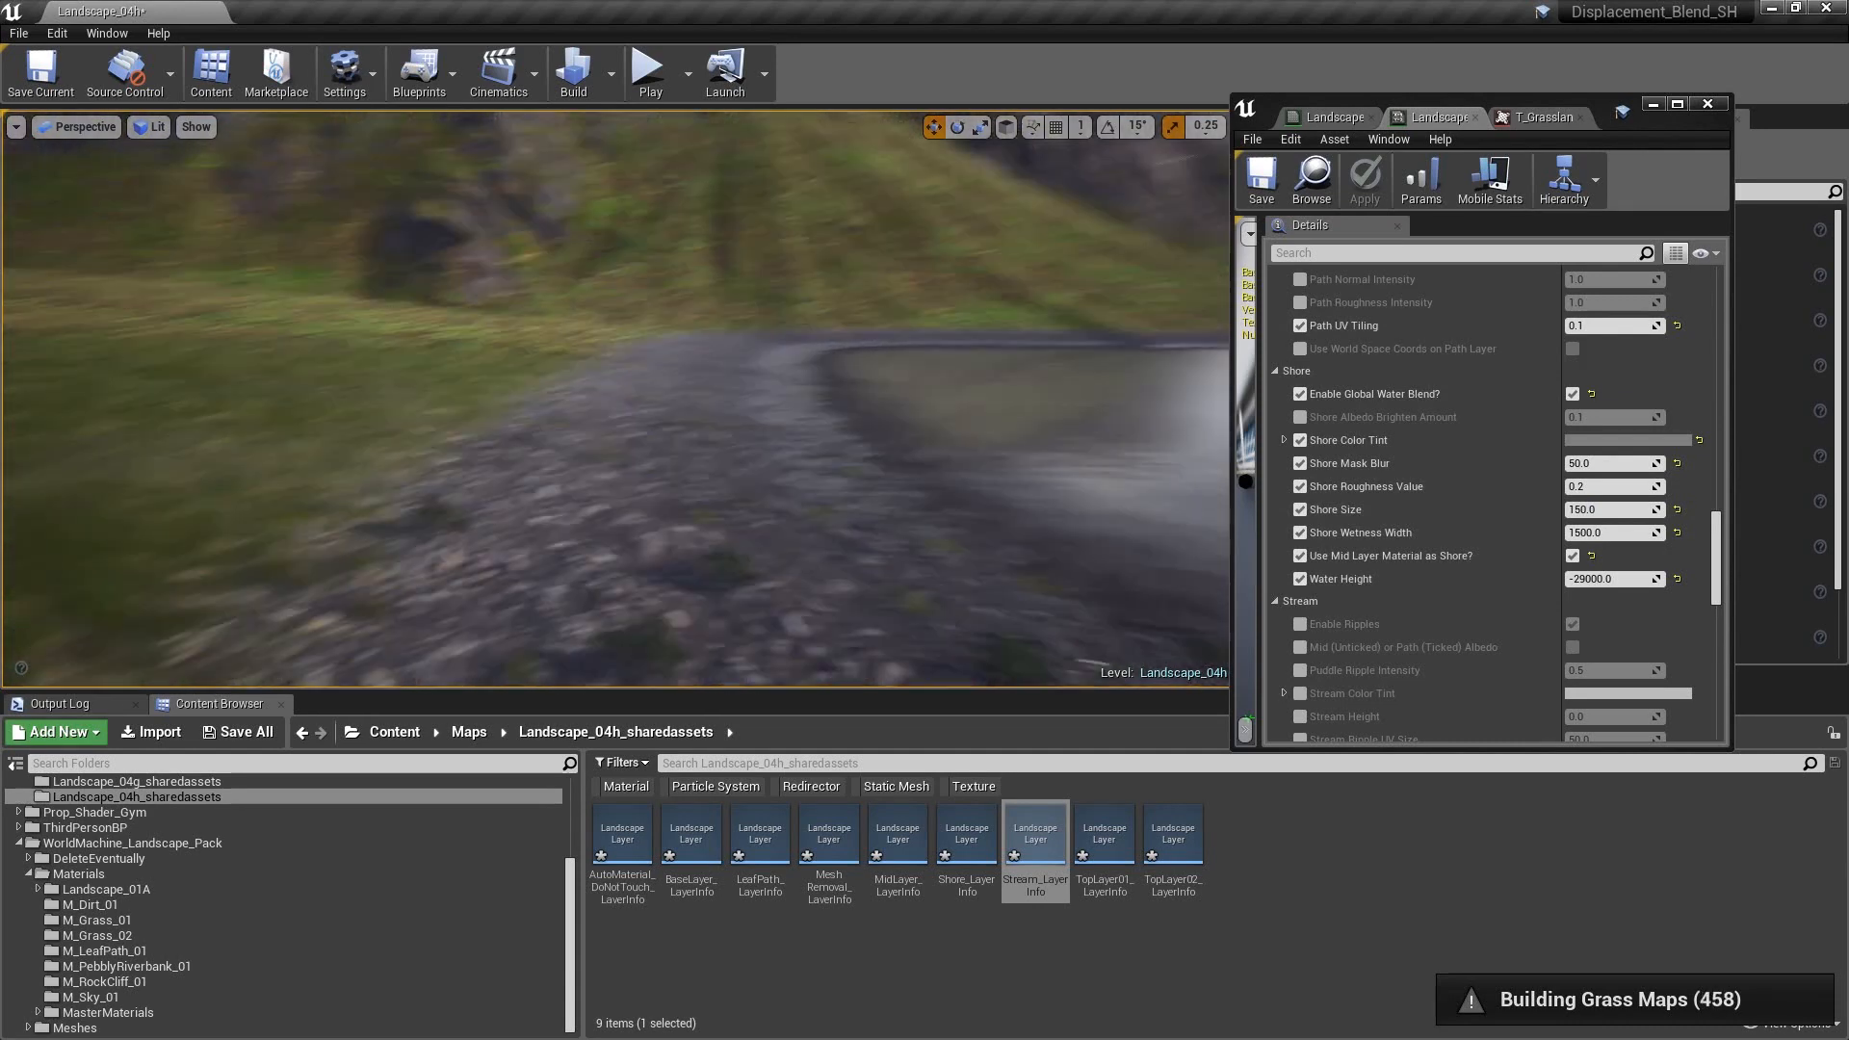
pyautogui.moveTo(867, 337); pyautogui.dragTo(968, 372, button='right')
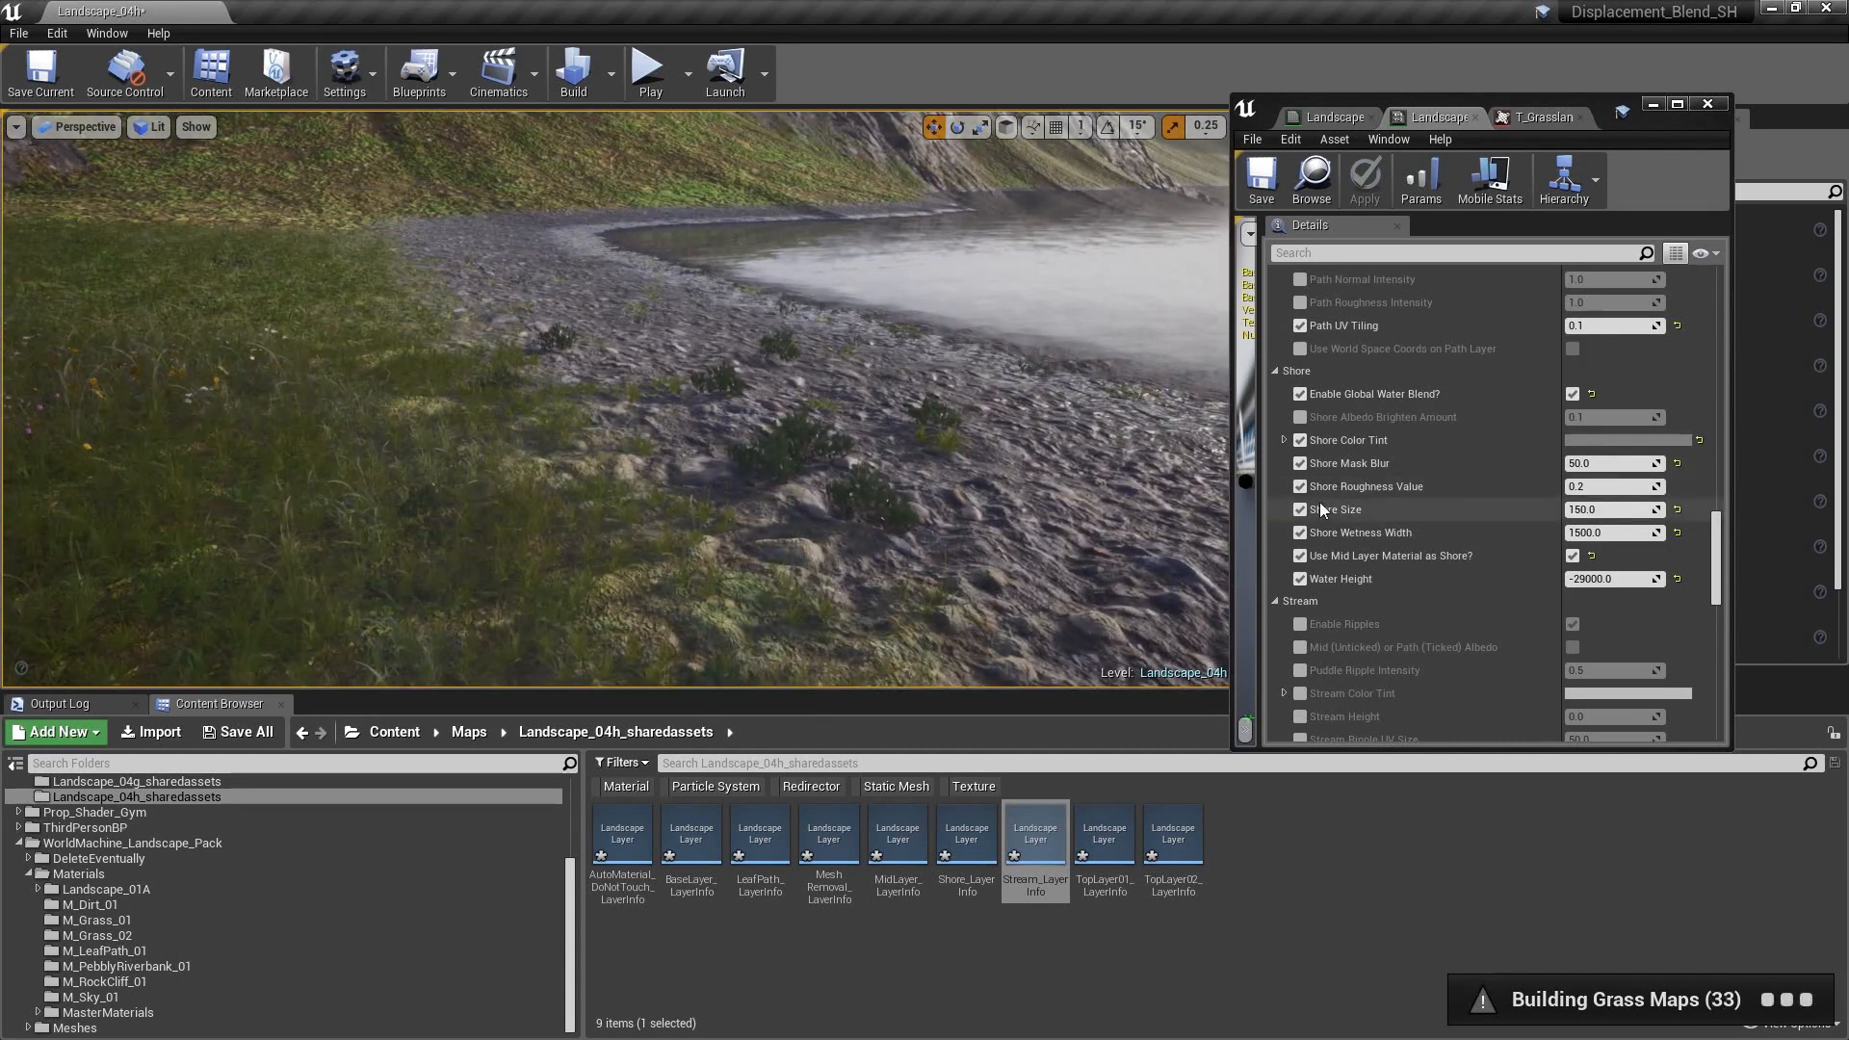
# - Set Shore Mask Blur to 100 and check the blend between pebble shore and grass from several angles
pyautogui.click(1614, 465)
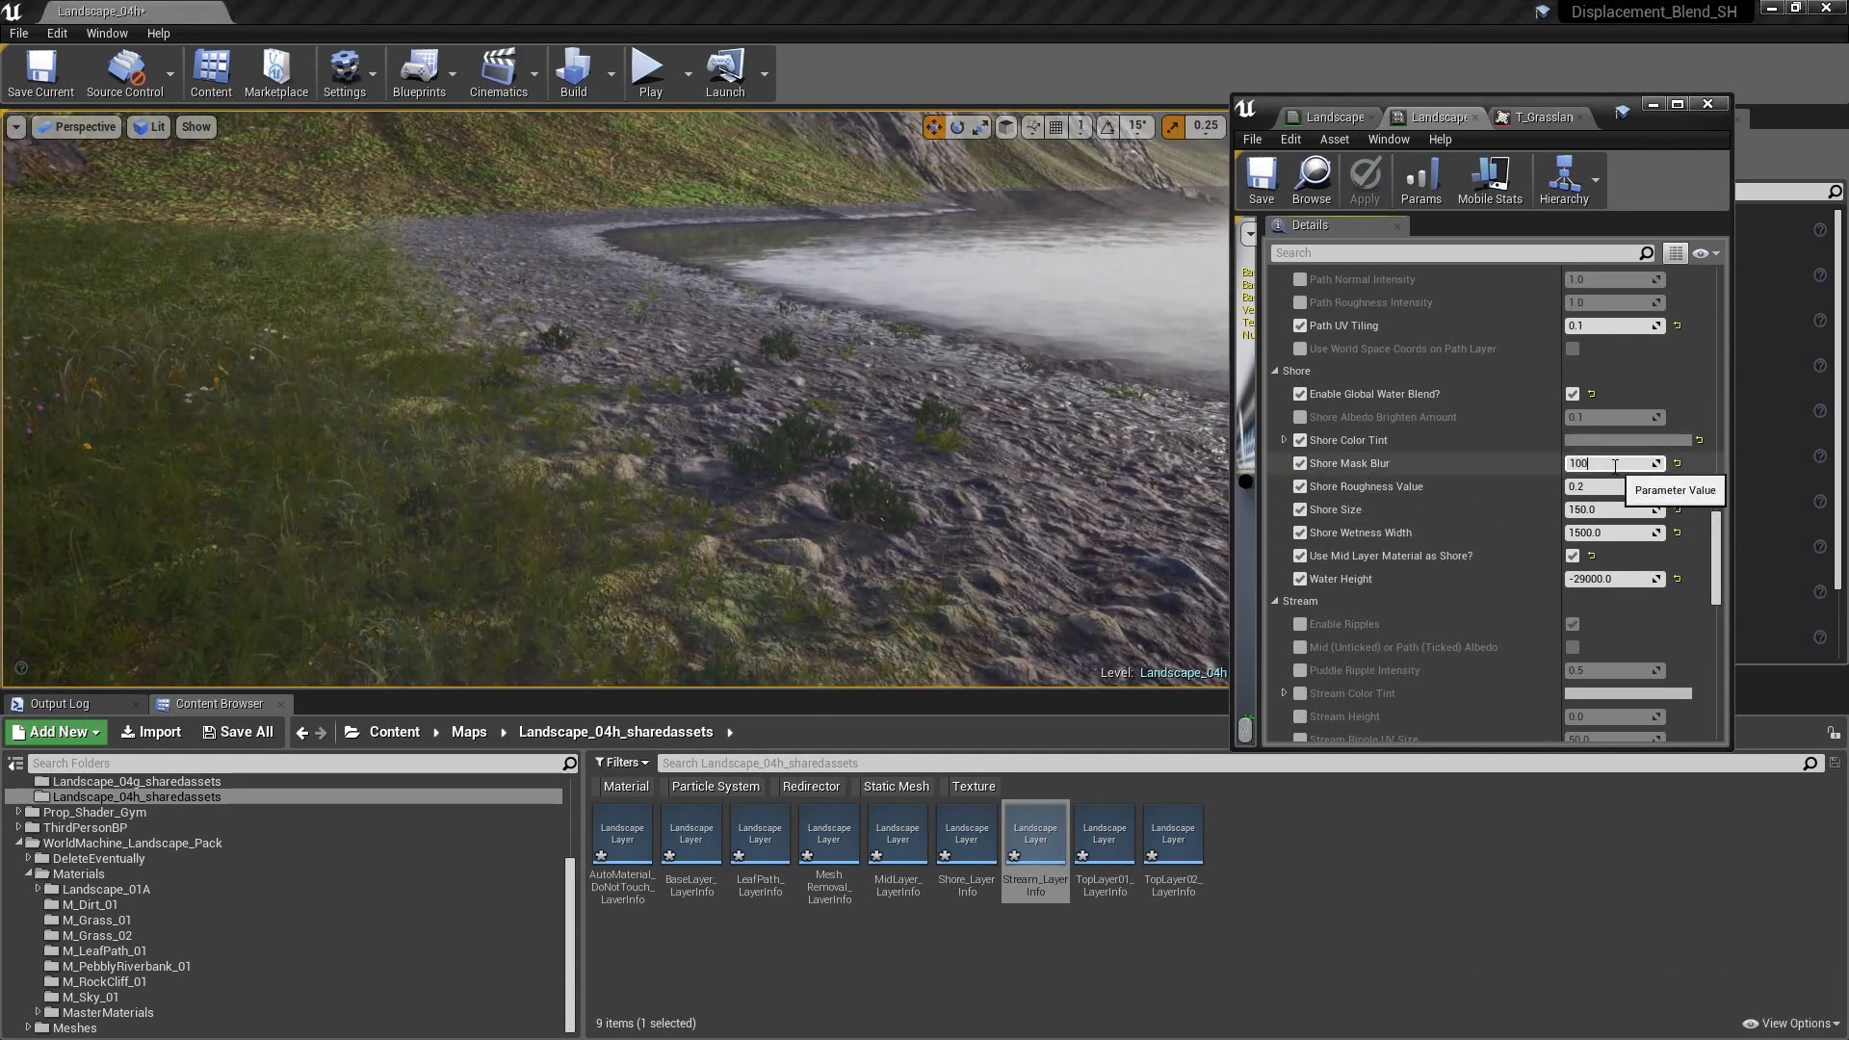
pyautogui.press('Return')
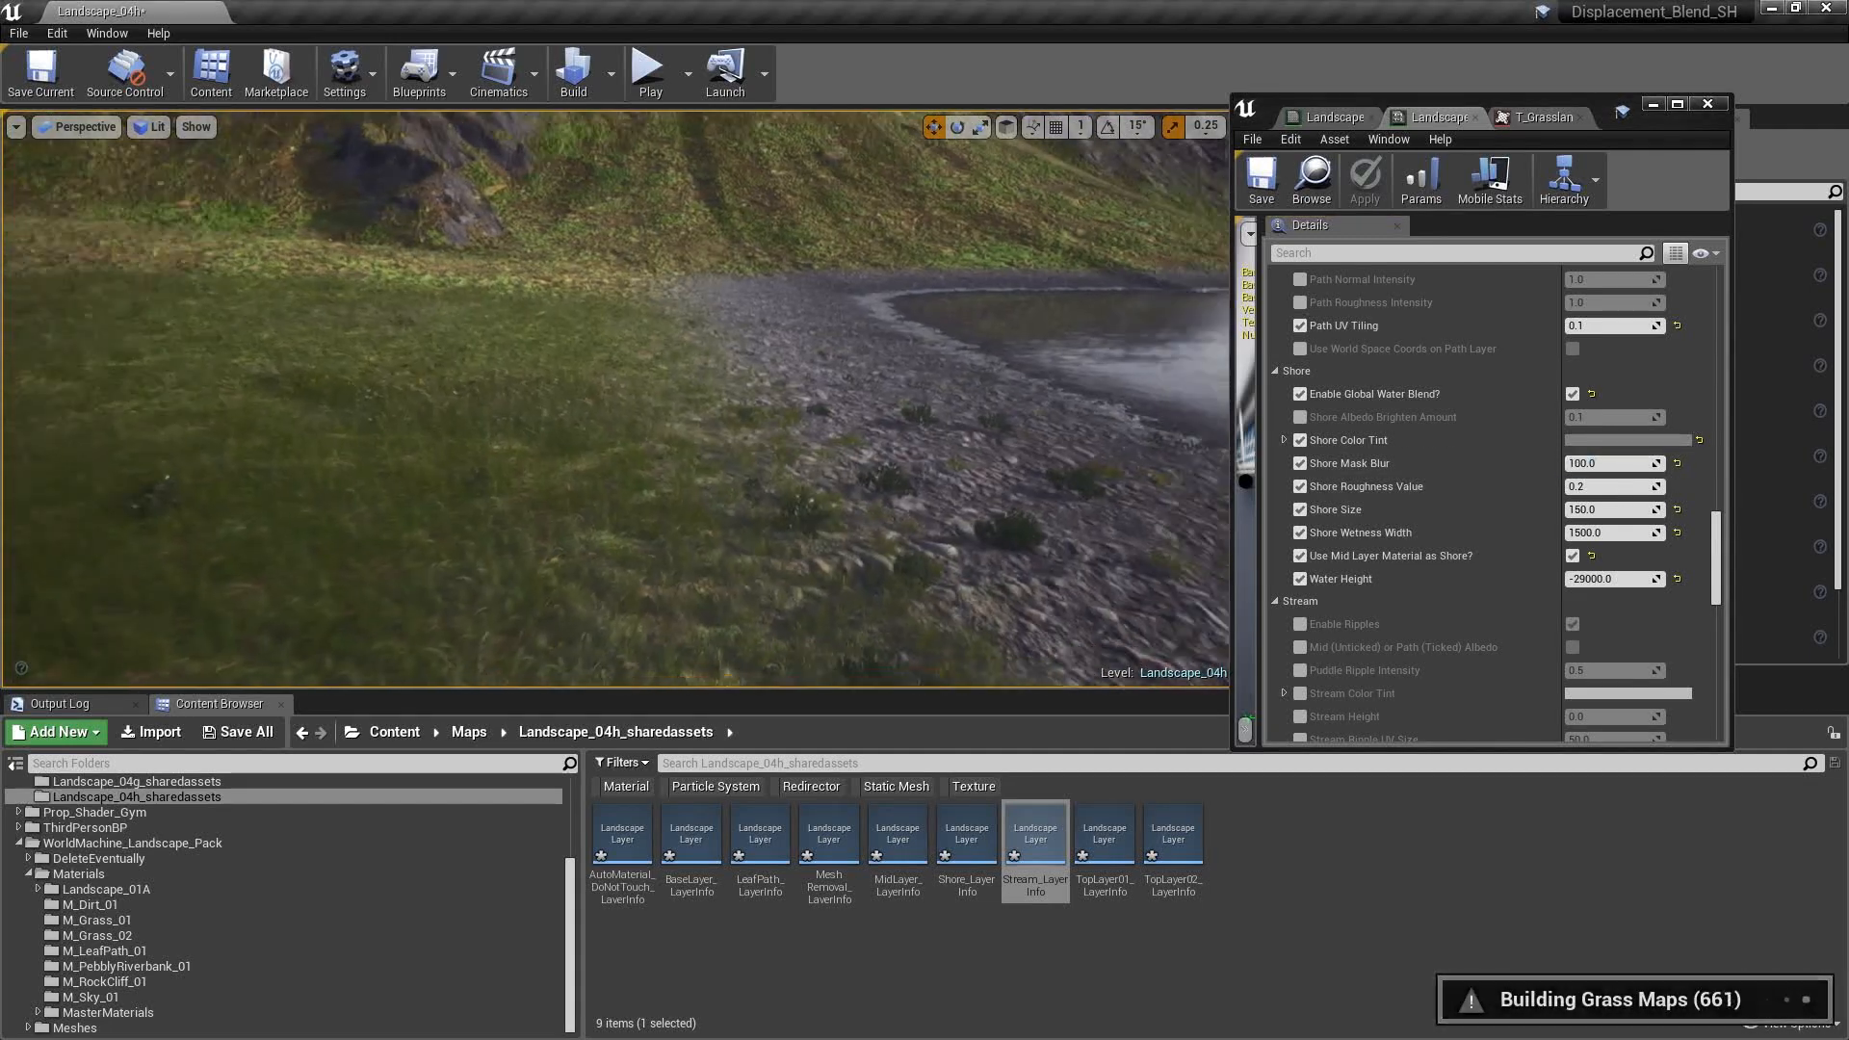
pyautogui.moveTo(674, 385); pyautogui.dragTo(647, 416, button='right')
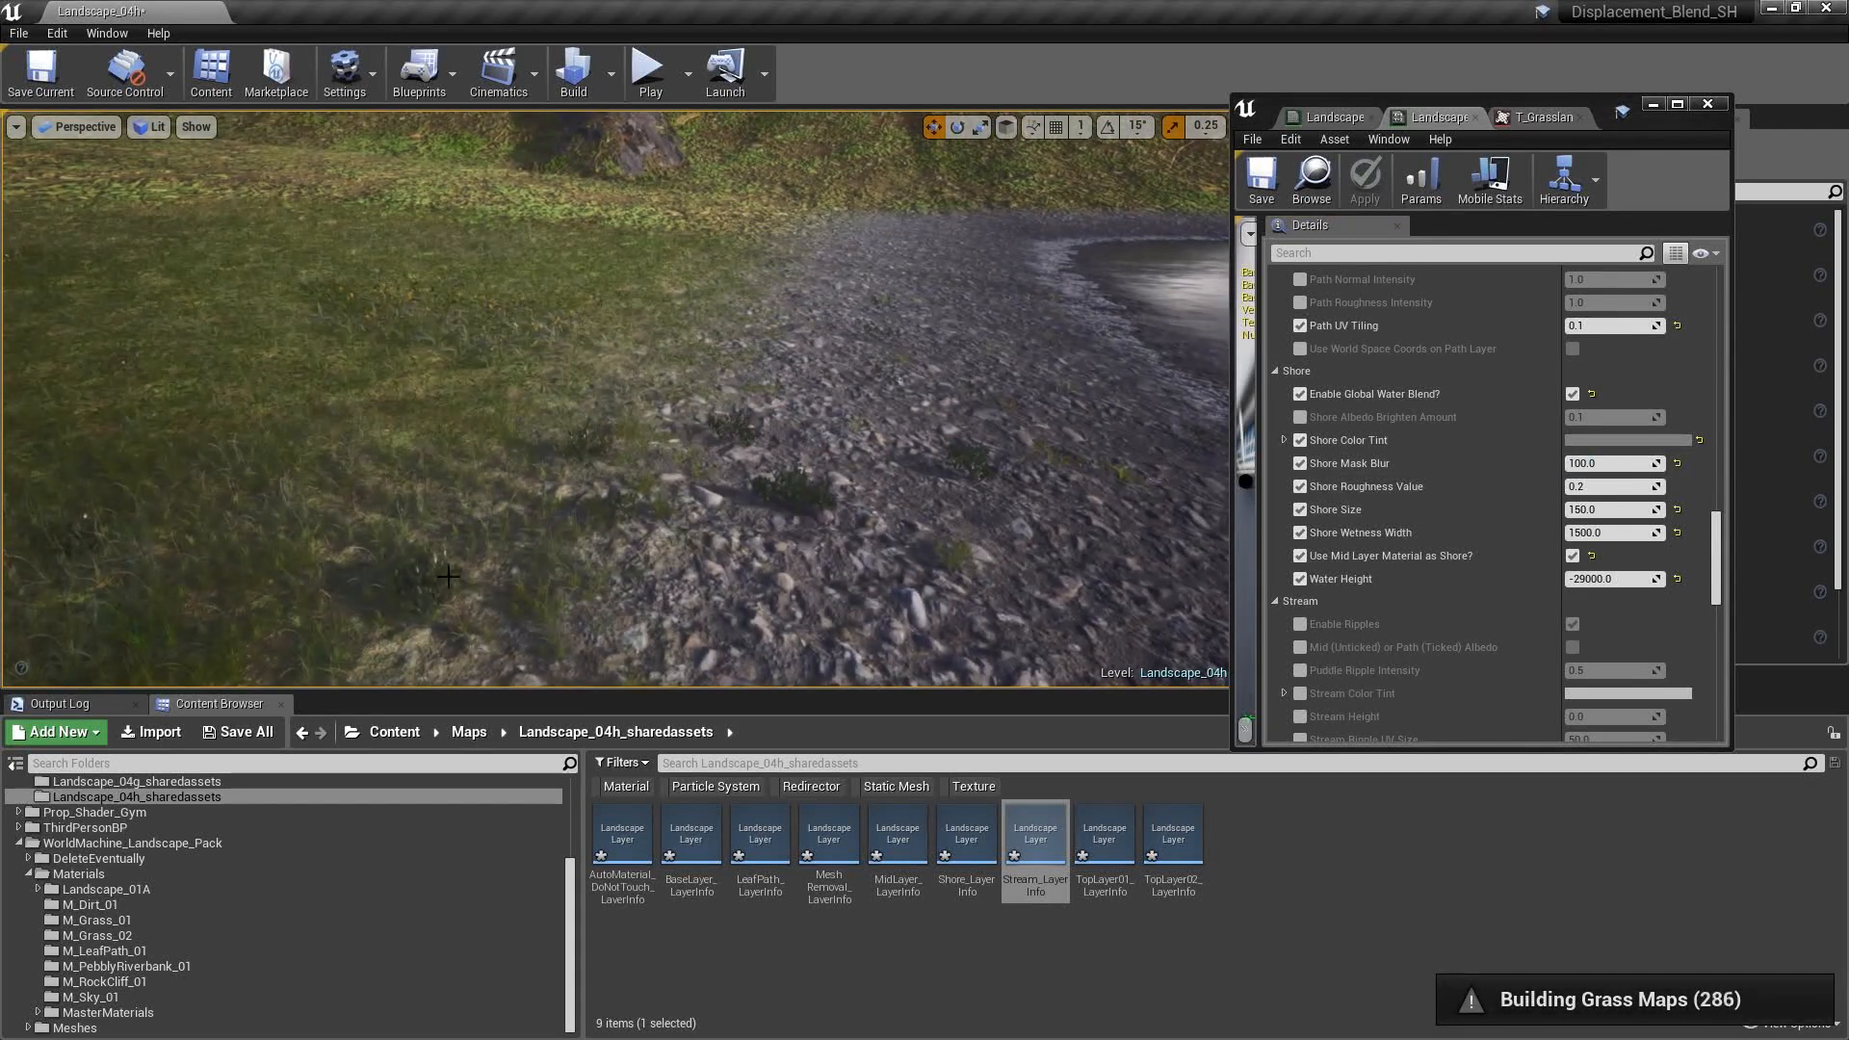
pyautogui.moveTo(616, 398); pyautogui.dragTo(866, 375, button='right')
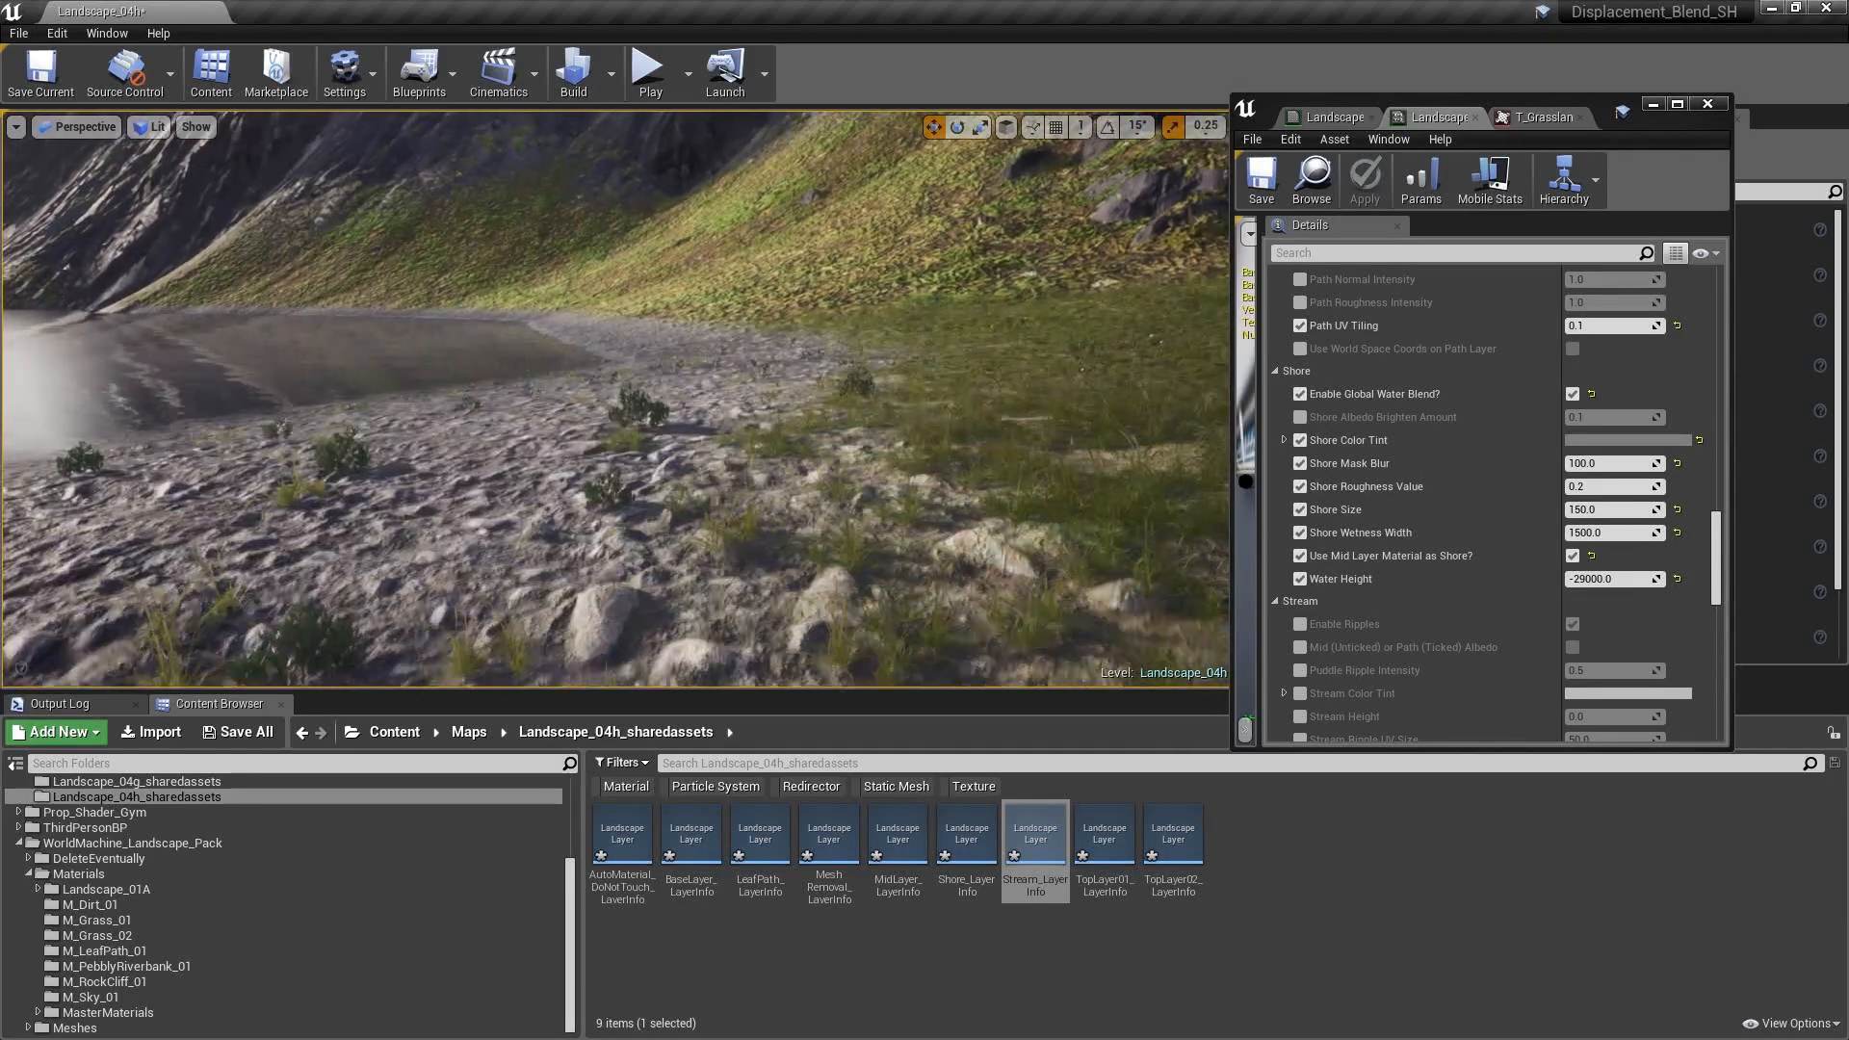
pyautogui.moveTo(617, 399); pyautogui.dragTo(674, 472, button='right')
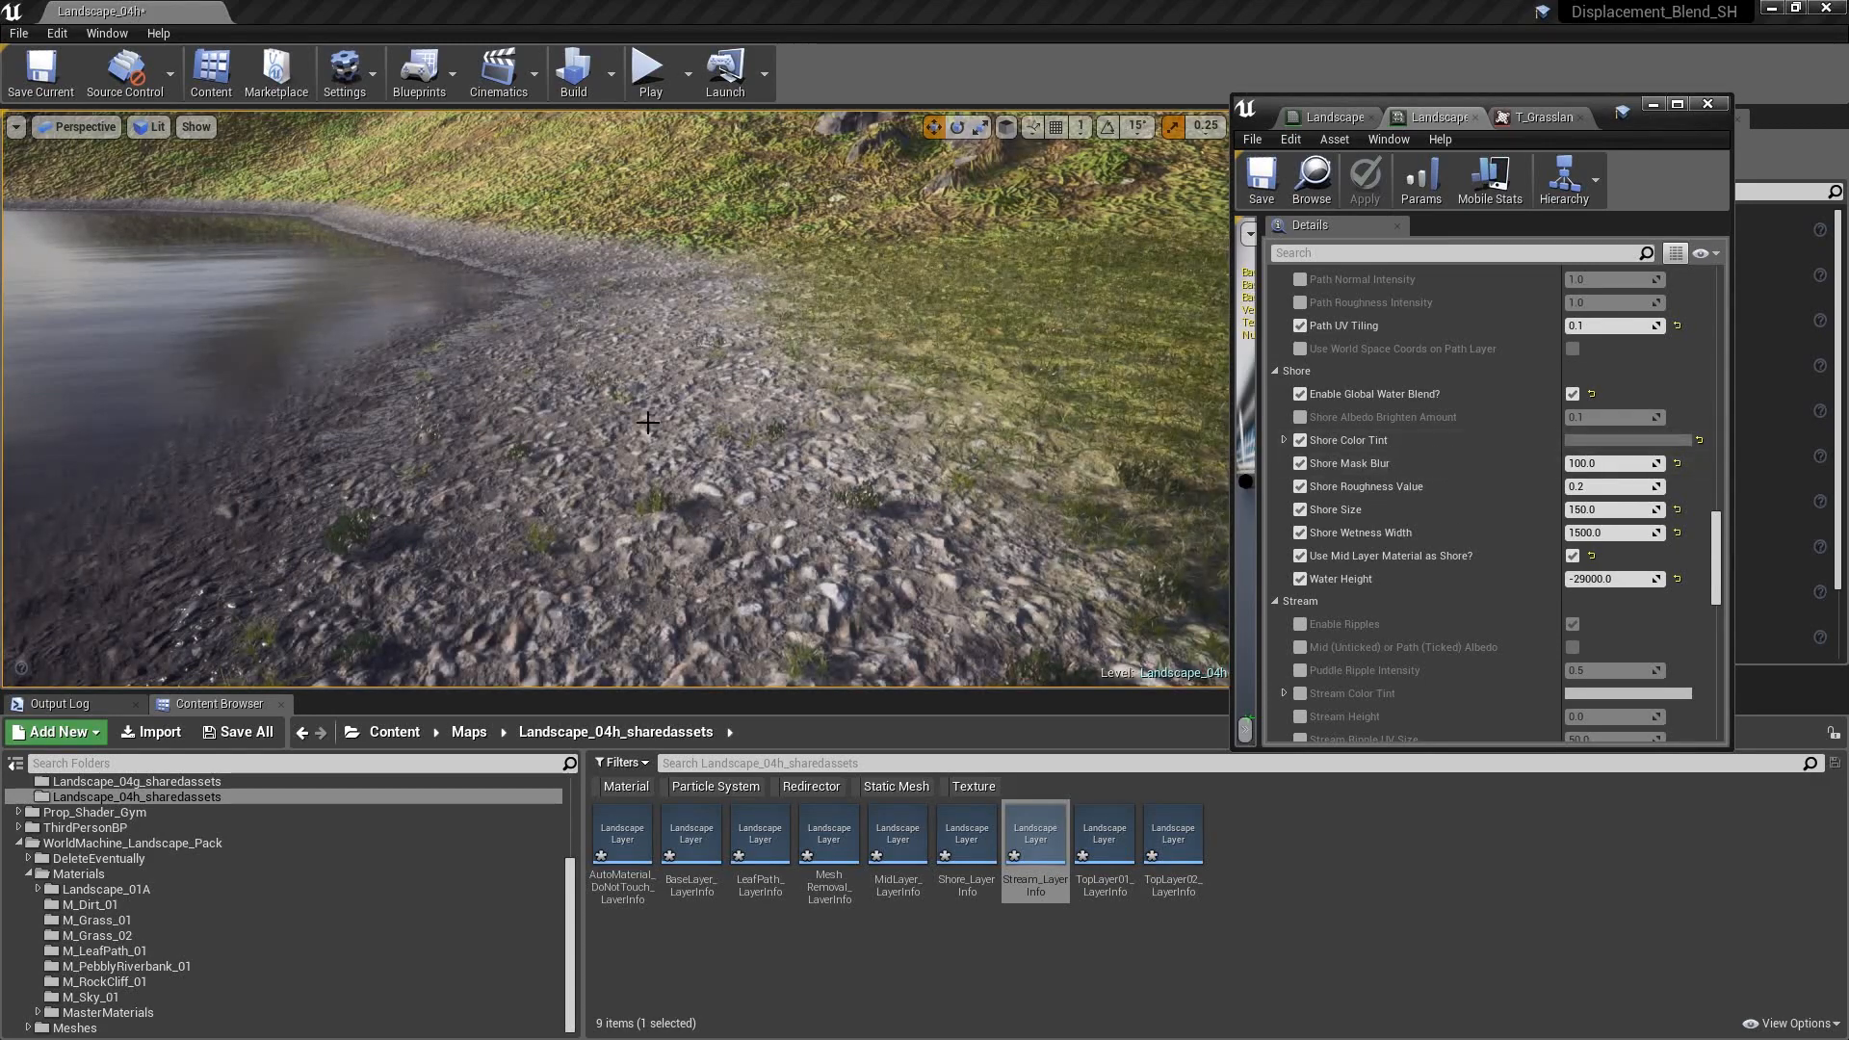
# - Inspect the grass along the leaf path's edge up close and view it in the Base Color buffer visualization
pyautogui.moveTo(616, 399); pyautogui.dragTo(558, 347, button='right')
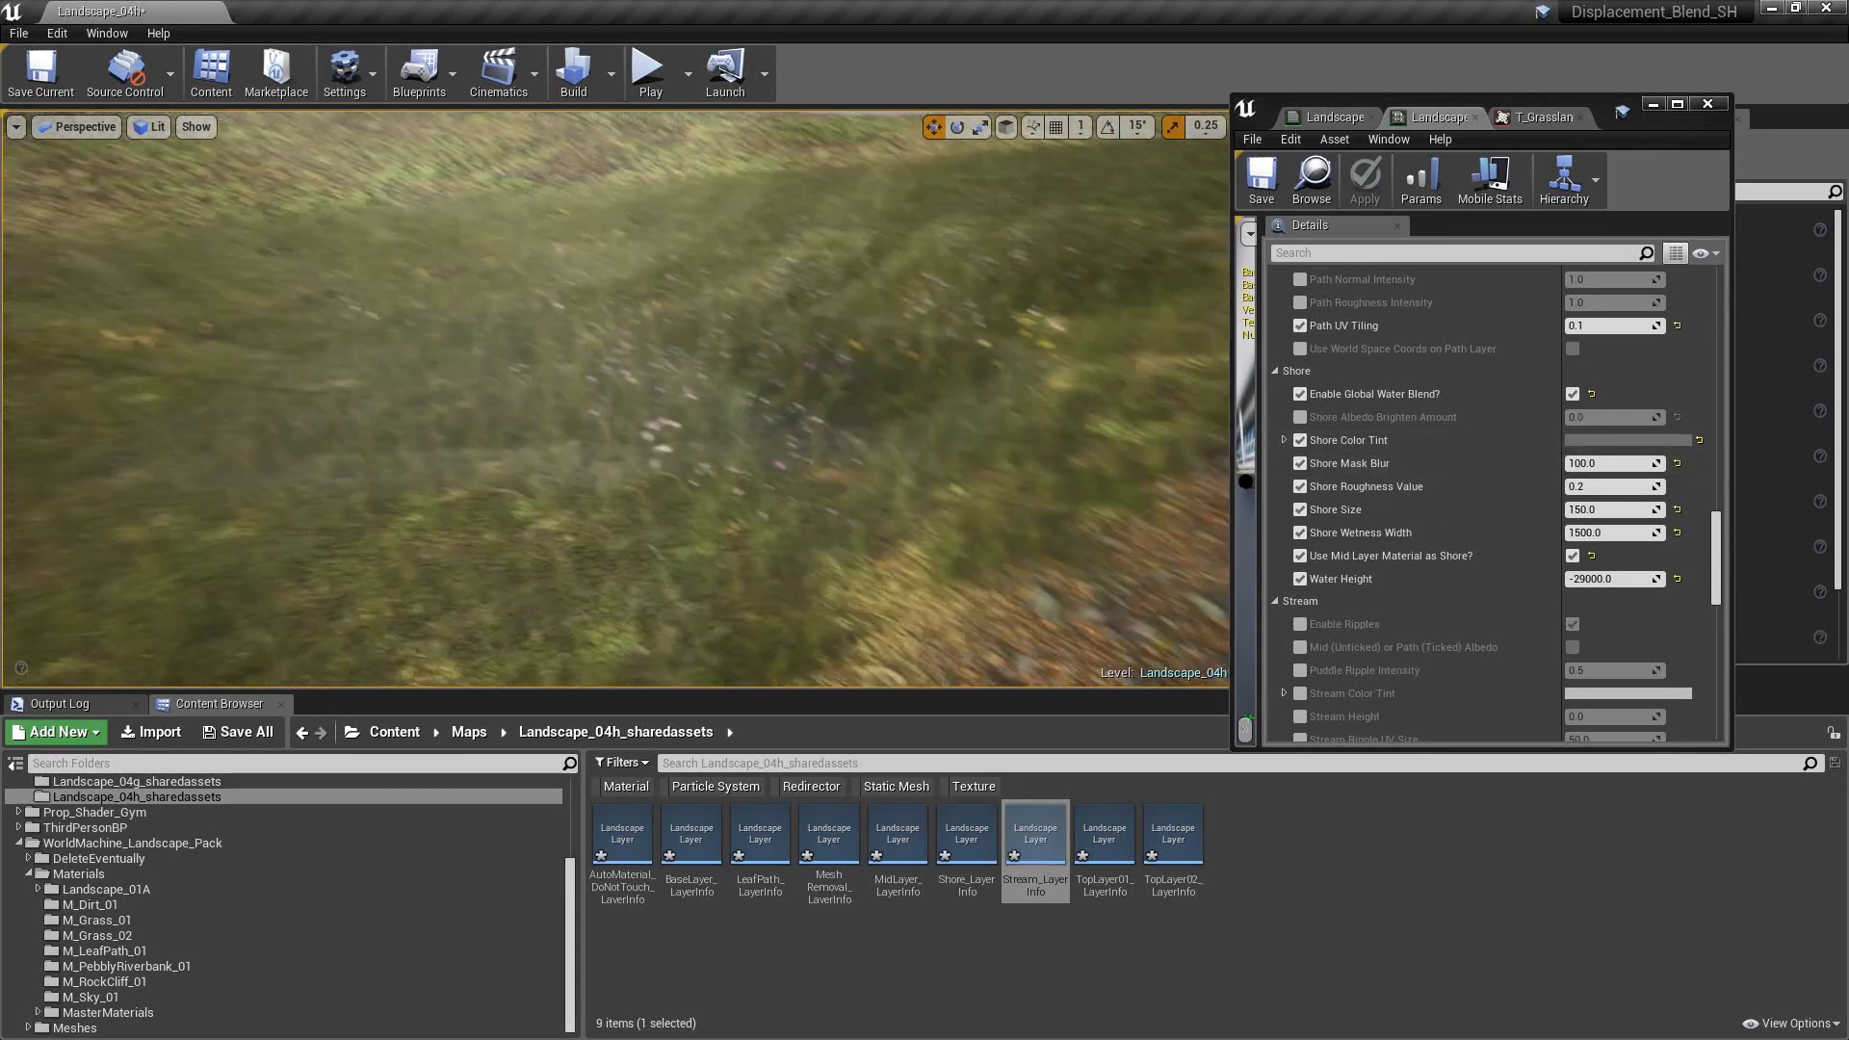
pyautogui.moveTo(617, 398); pyautogui.dragTo(570, 280, button='right')
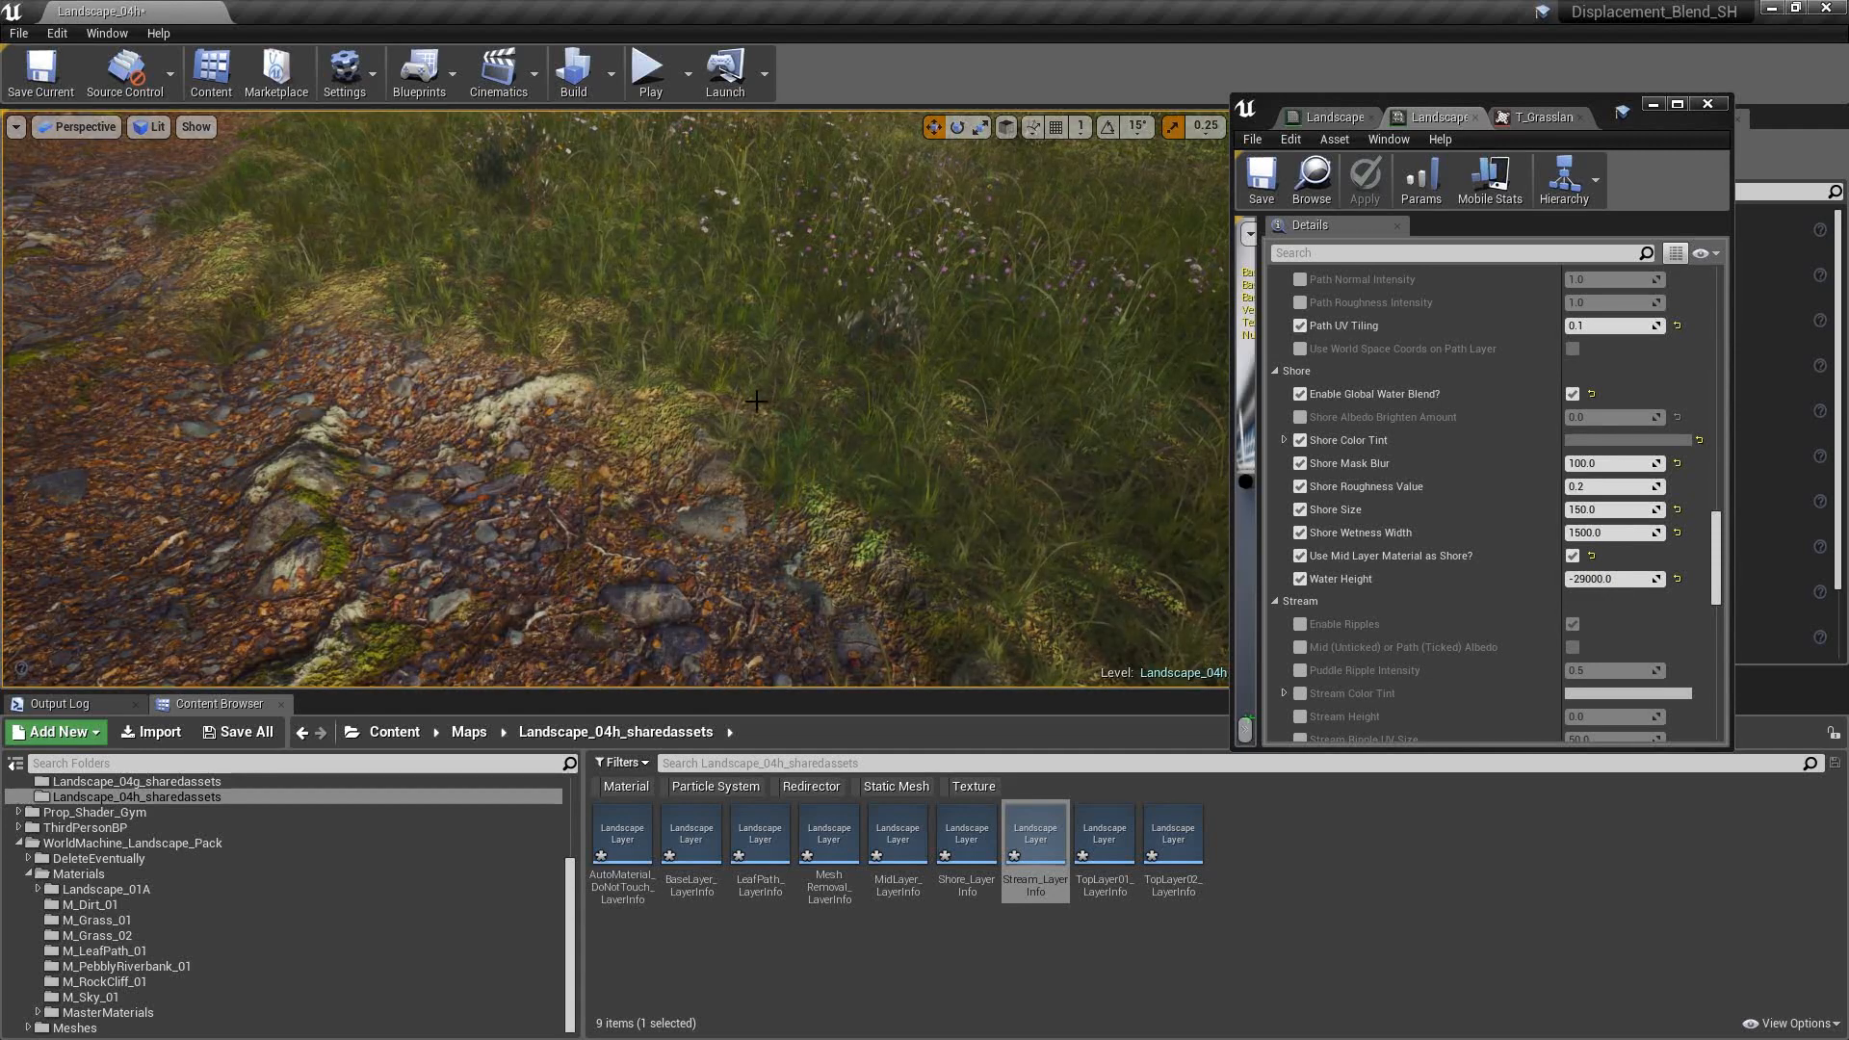
pyautogui.moveTo(616, 398); pyautogui.dragTo(866, 375, button='right')
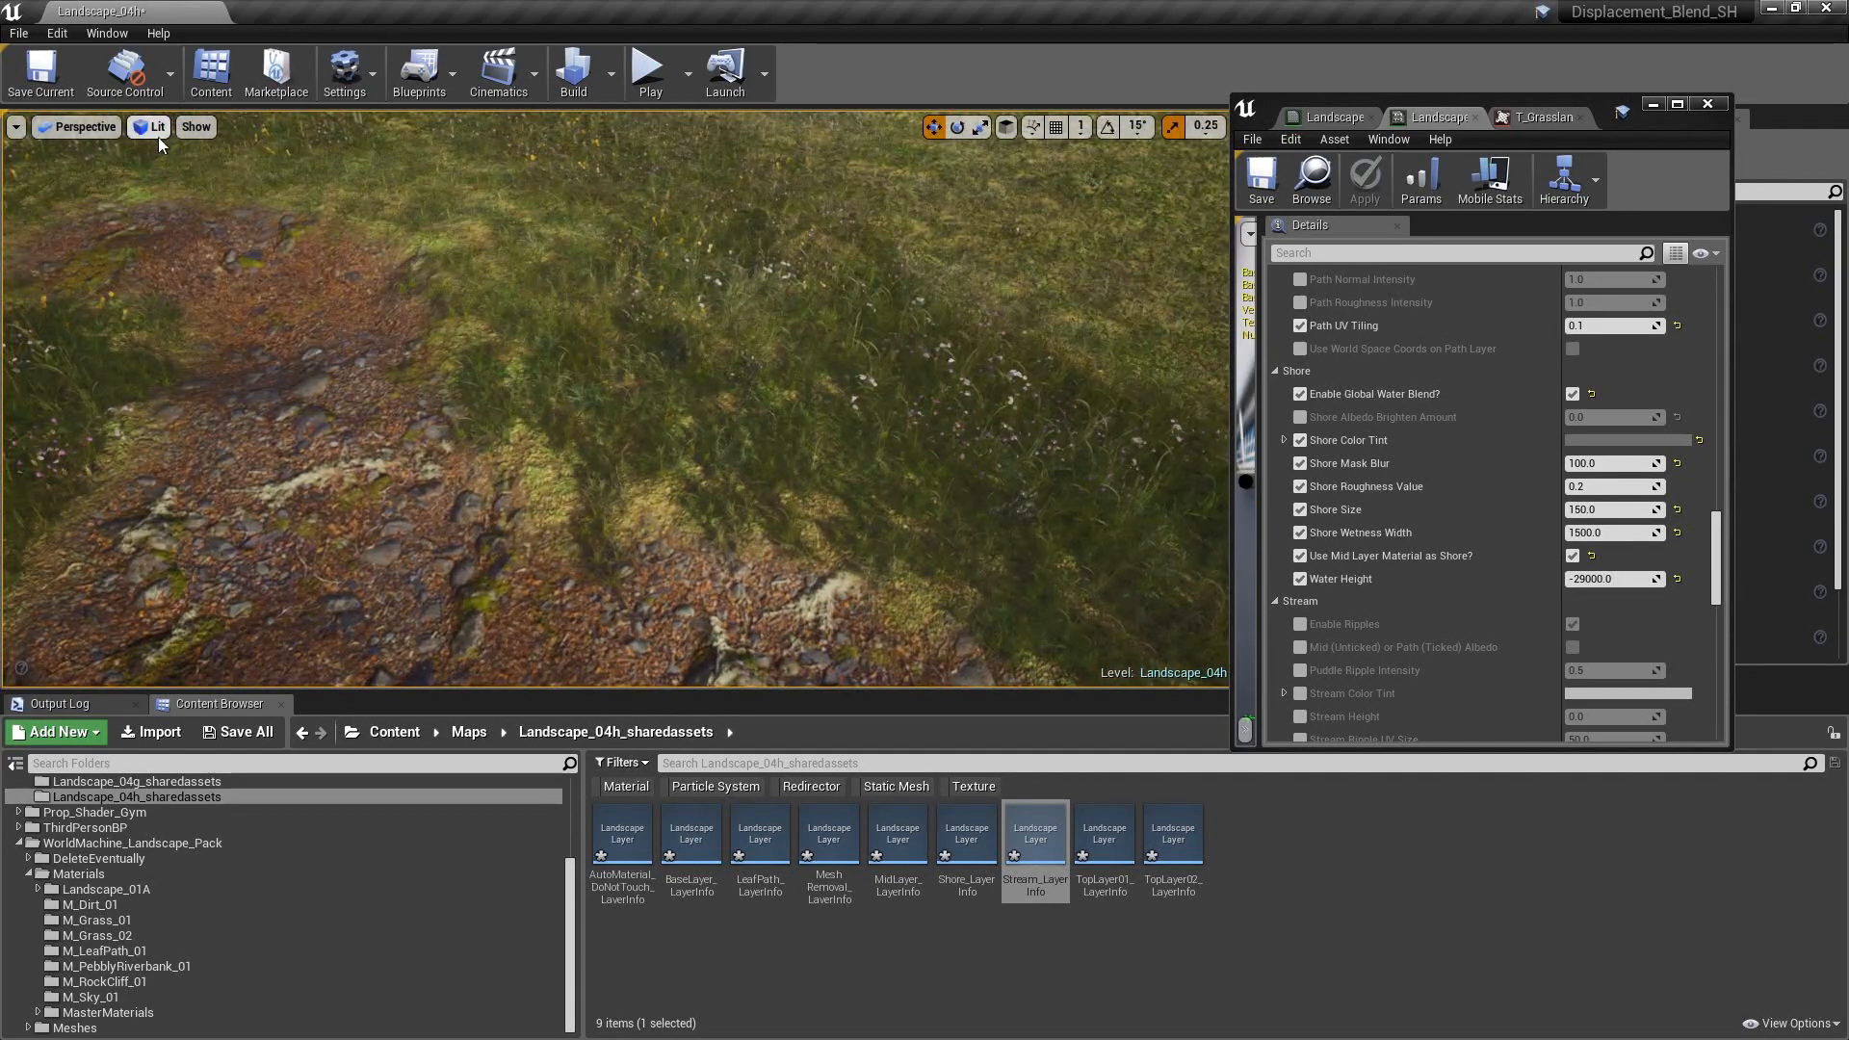
pyautogui.click(156, 129)
pyautogui.moveTo(218, 380)
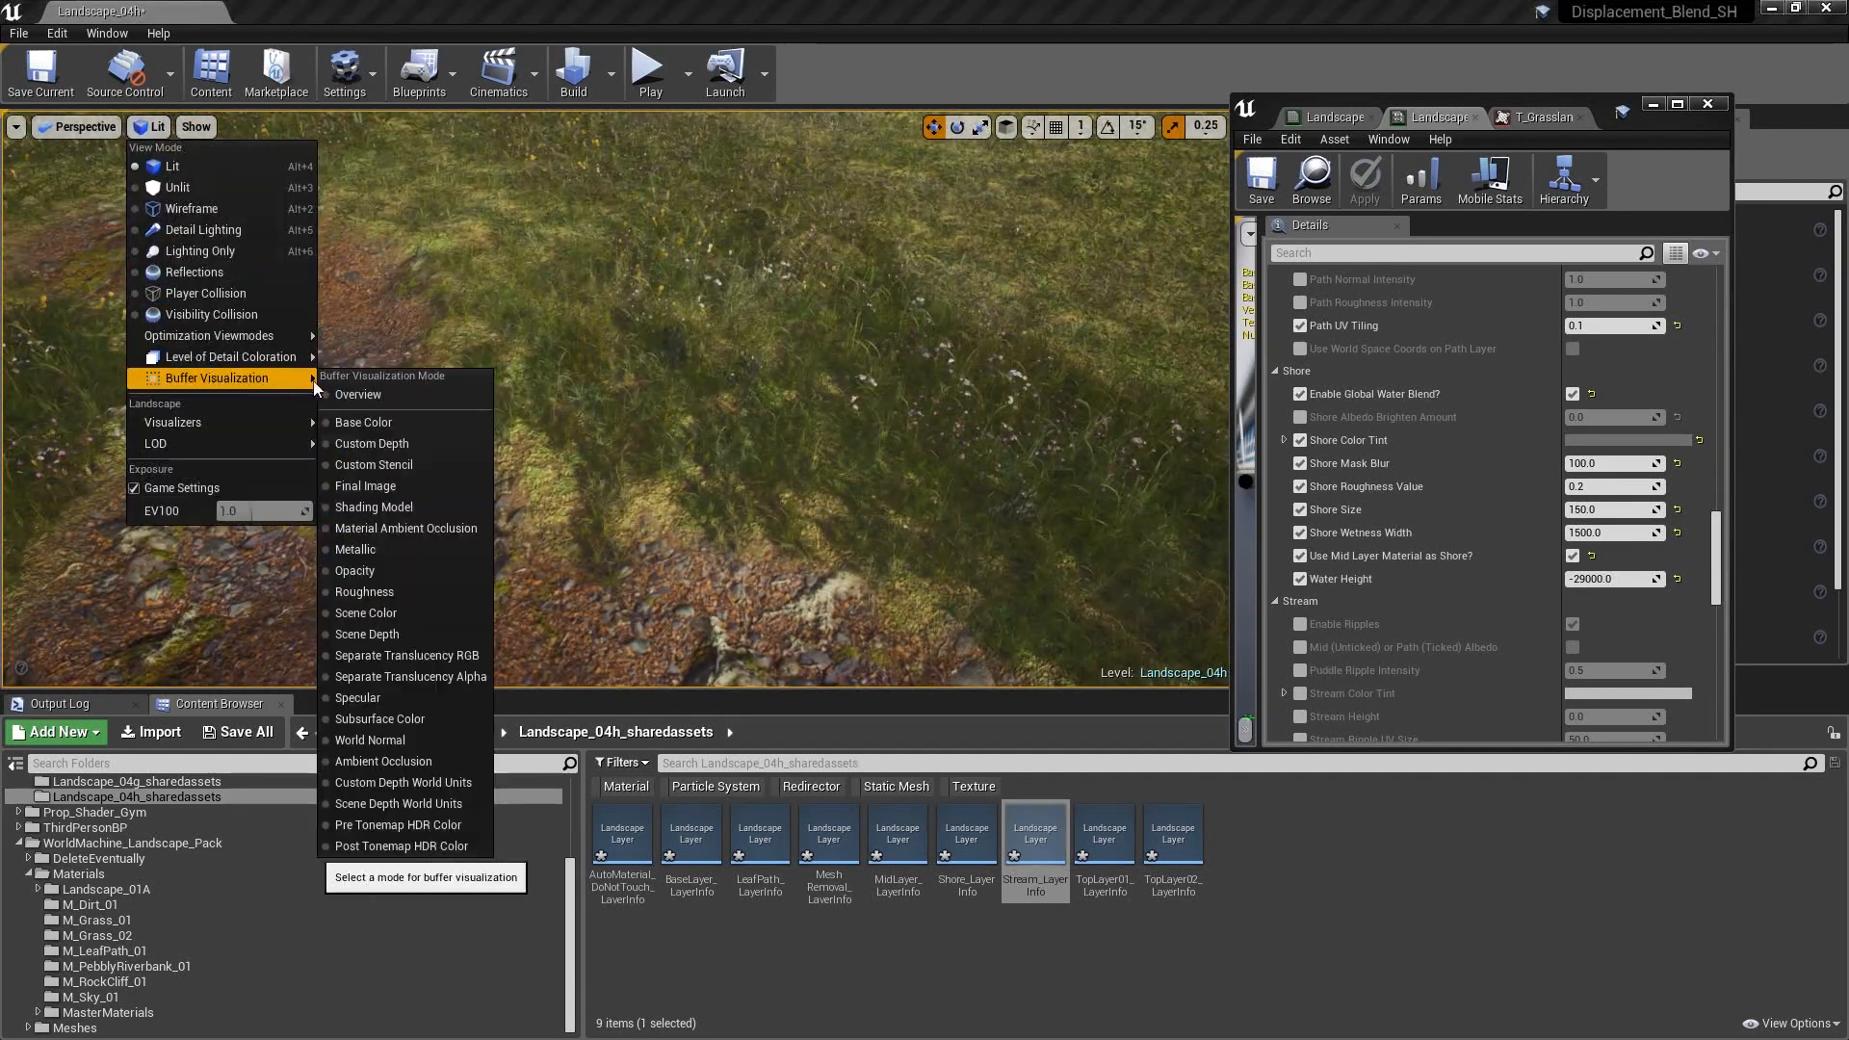
pyautogui.click(358, 421)
# - Darken the Top Layer Albedo Tint to a brightness value of 0.46875 in the landscape material instance
pyautogui.moveTo(616, 399); pyautogui.dragTo(525, 428, button='right')
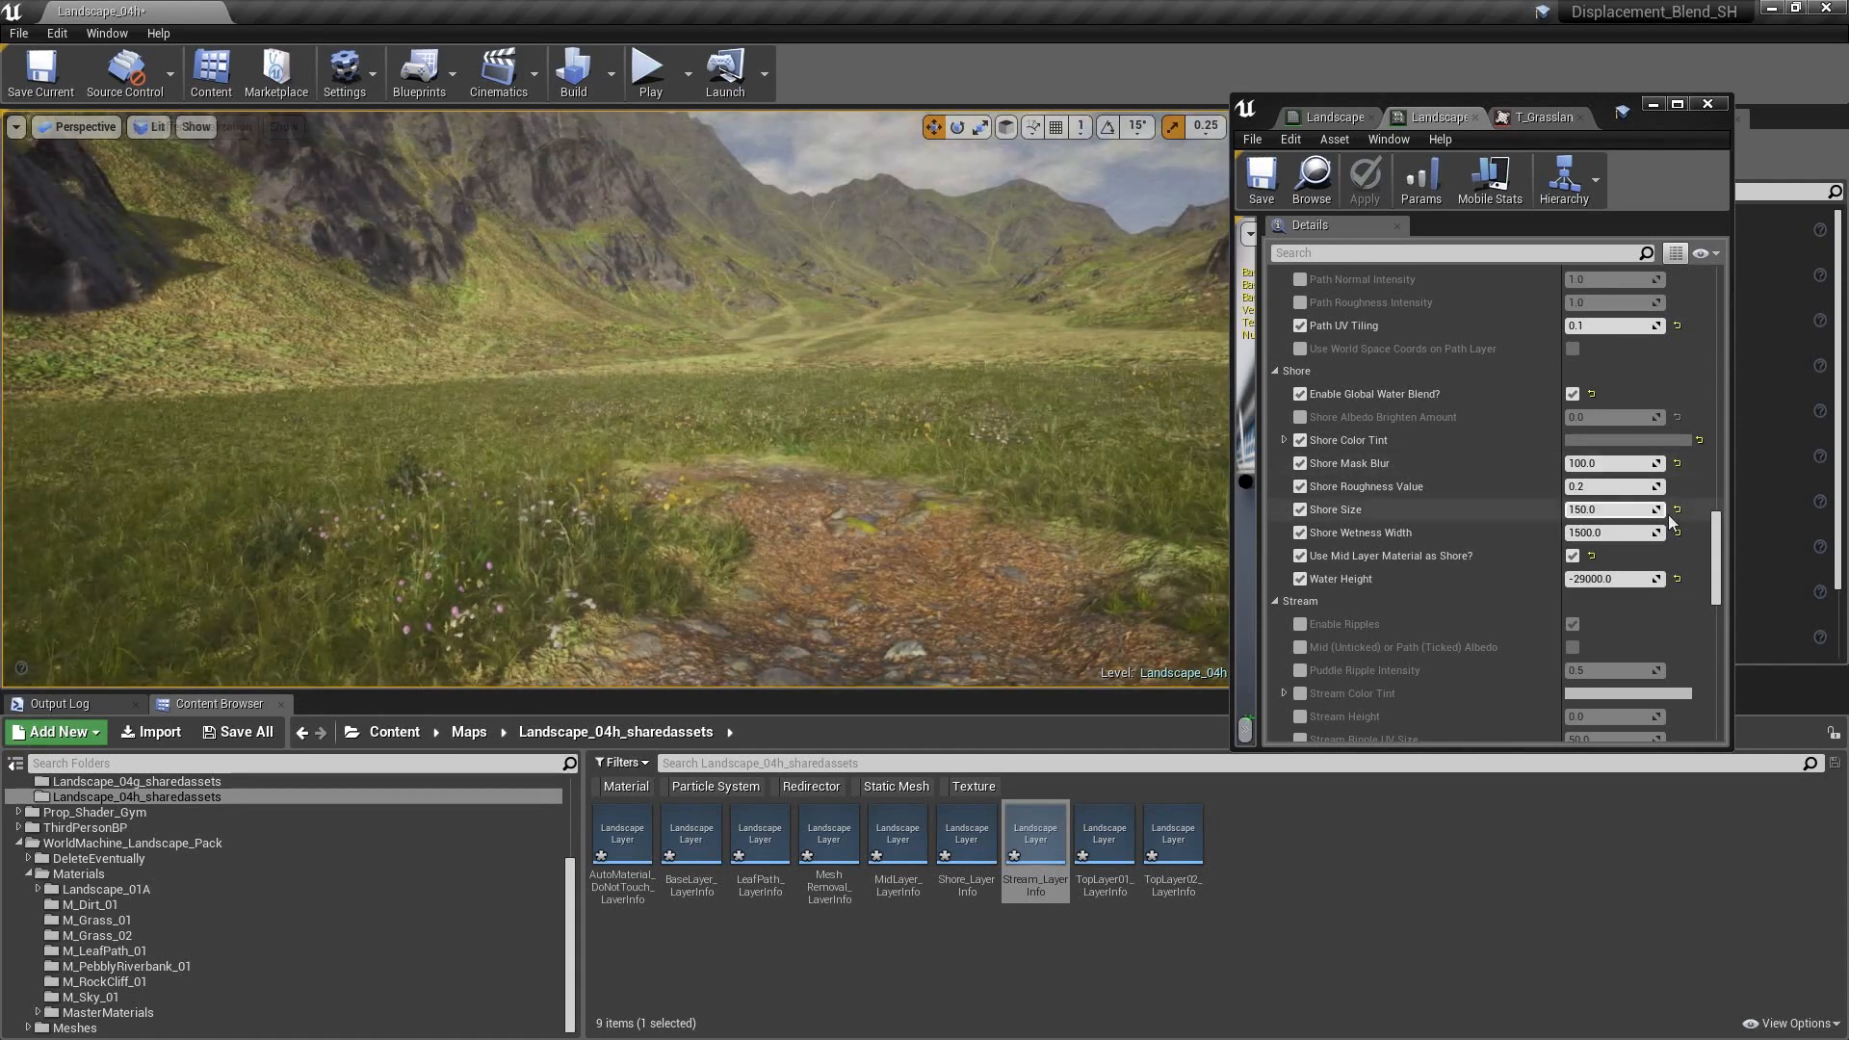
pyautogui.scroll(12, 1672, 505)
pyautogui.scroll(10, 1672, 502)
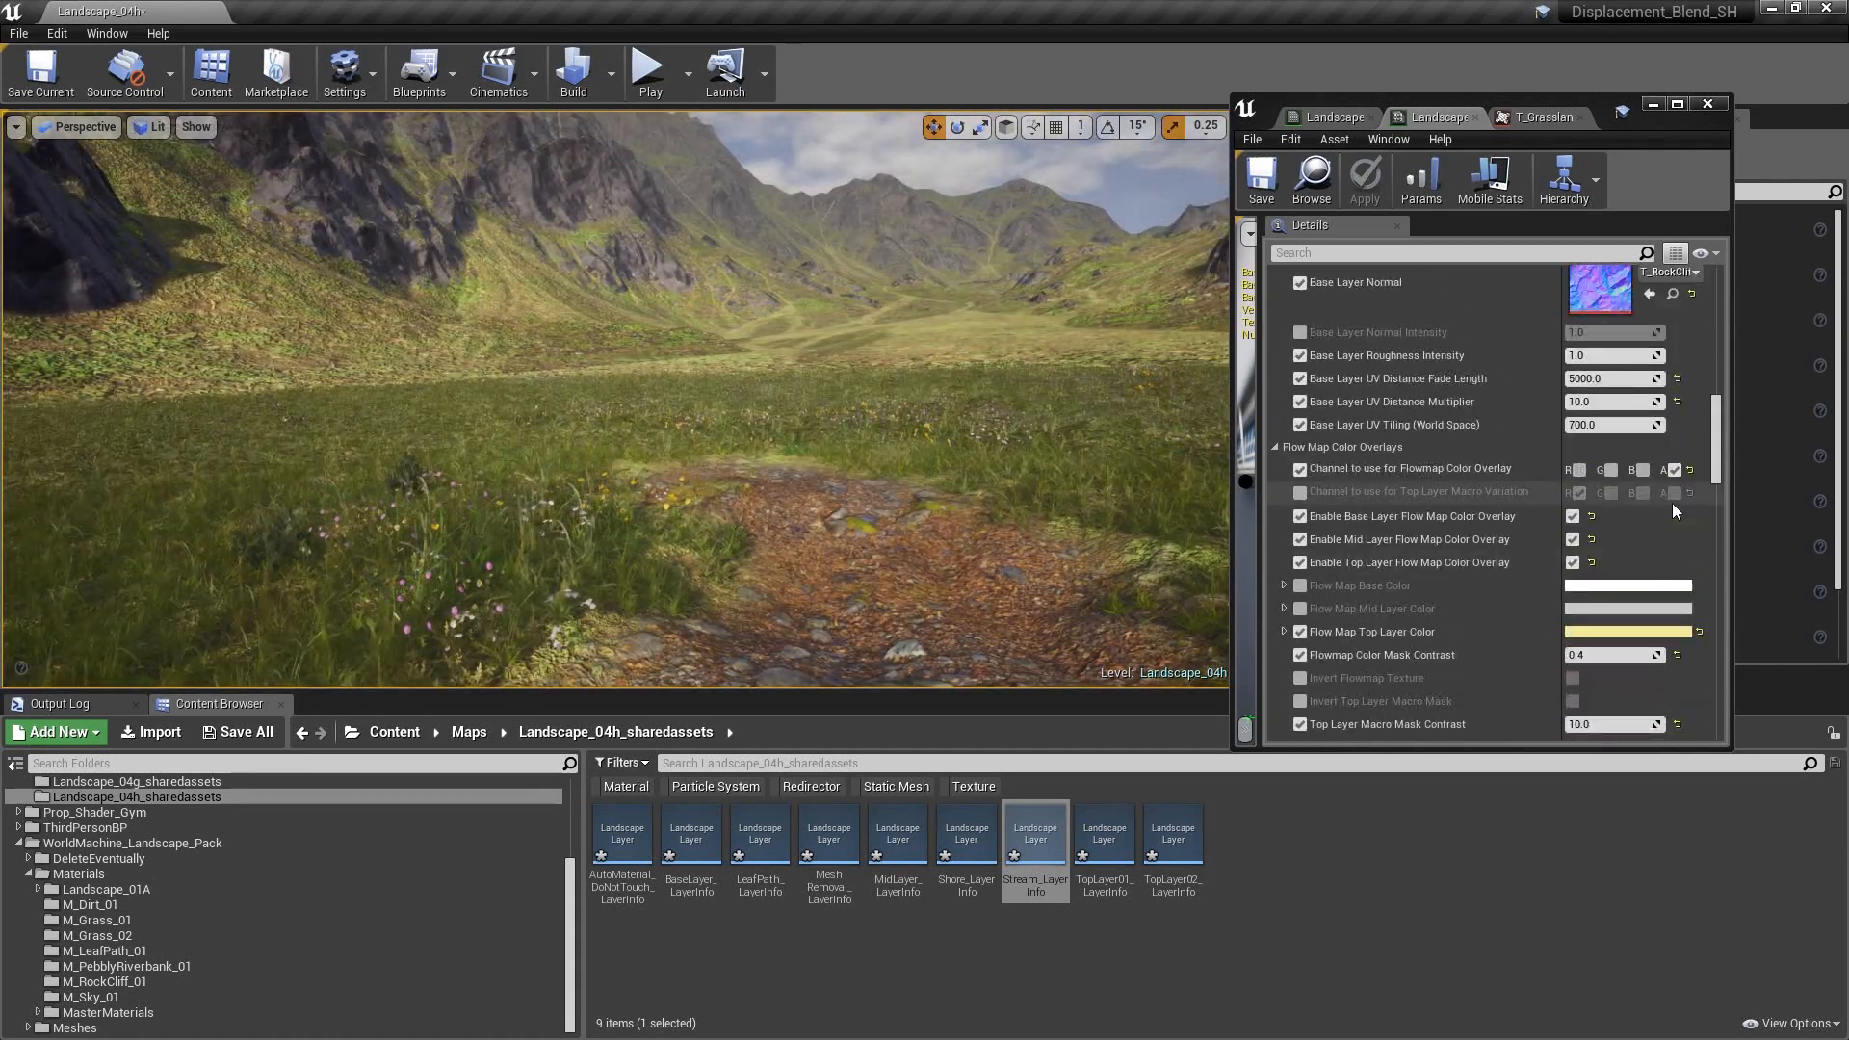
pyautogui.scroll(5, 1671, 502)
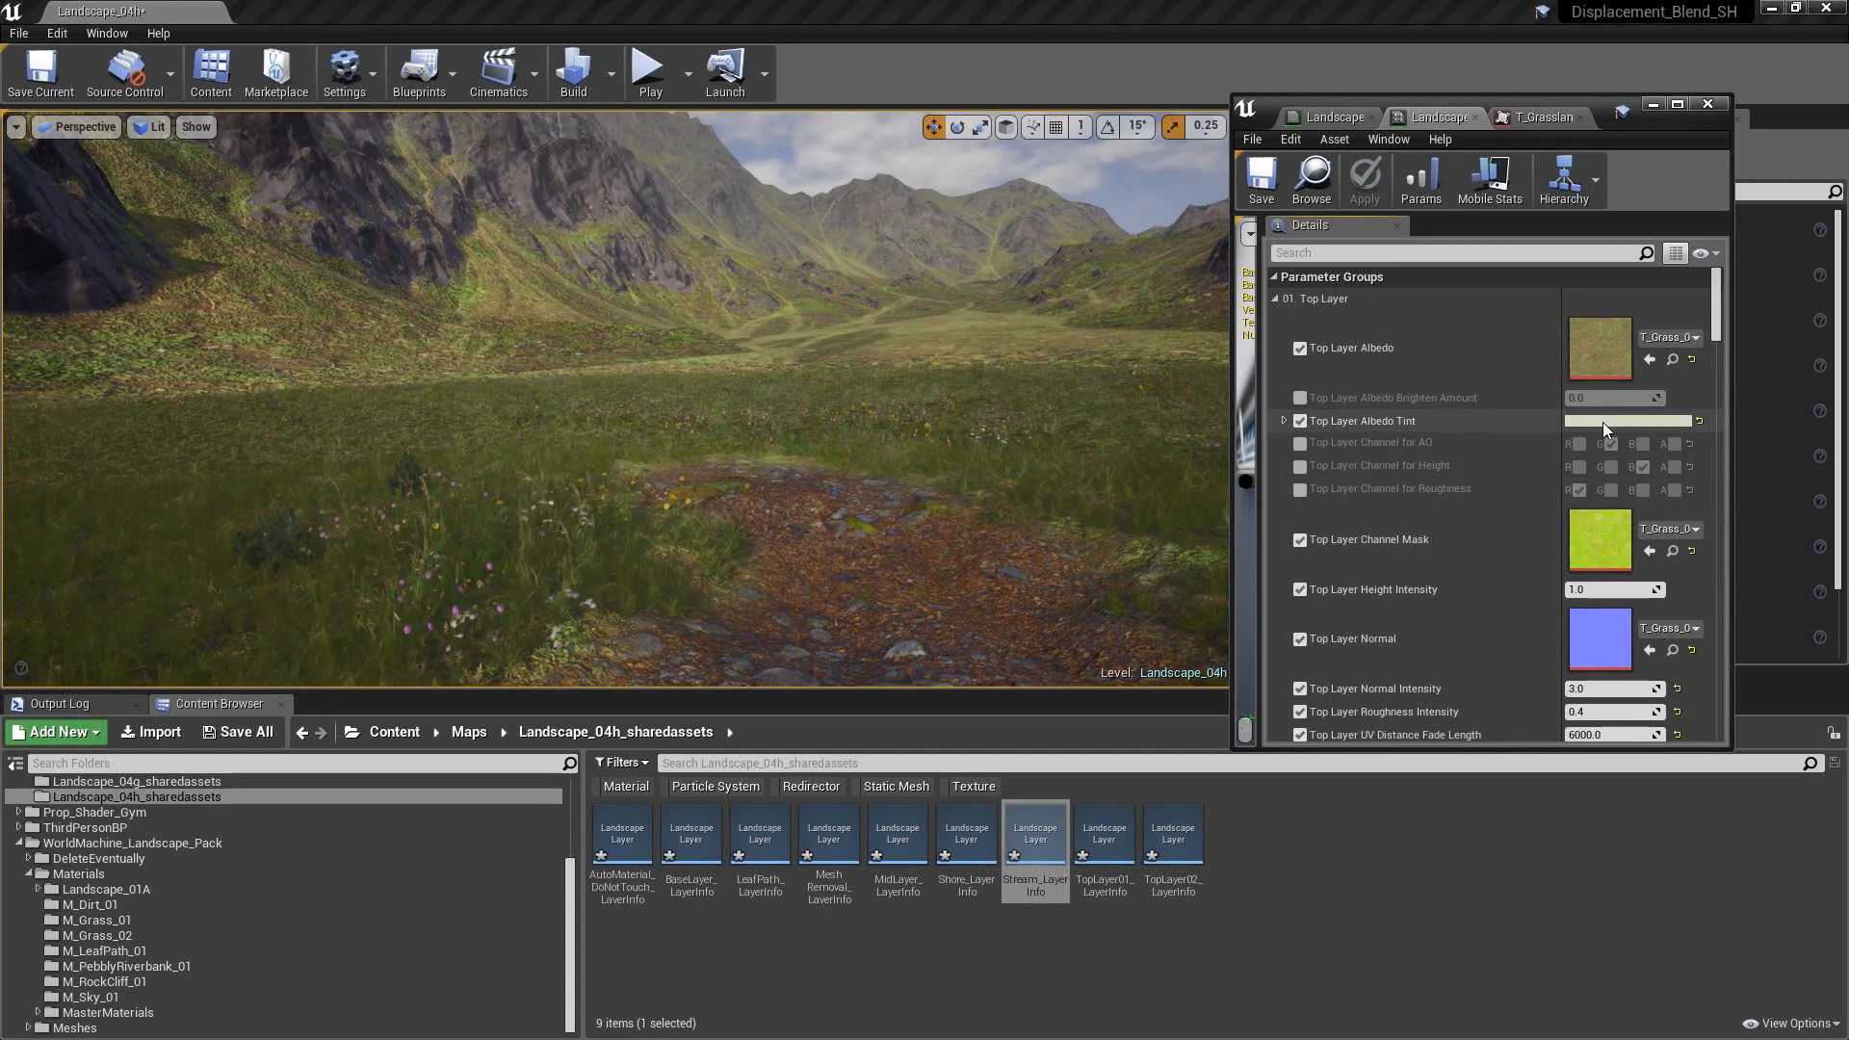
pyautogui.click(1603, 421)
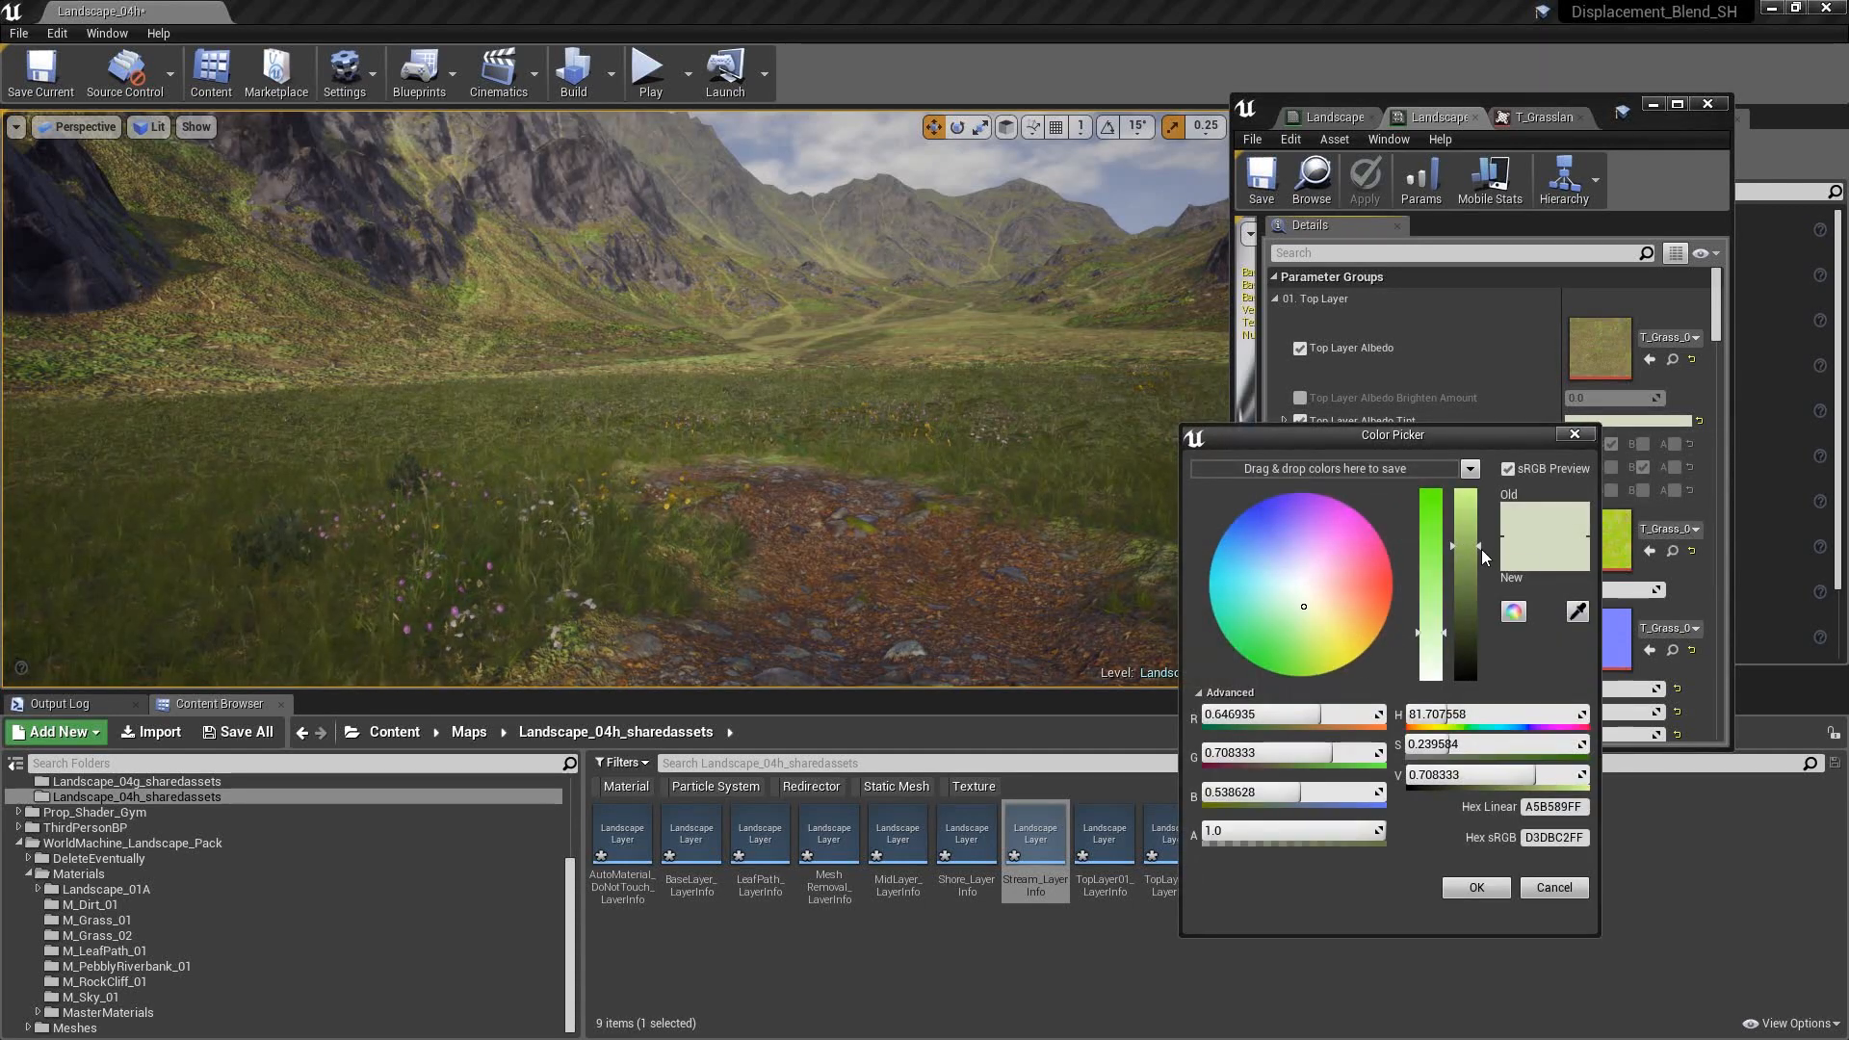
pyautogui.moveTo(1481, 549); pyautogui.dragTo(1477, 589)
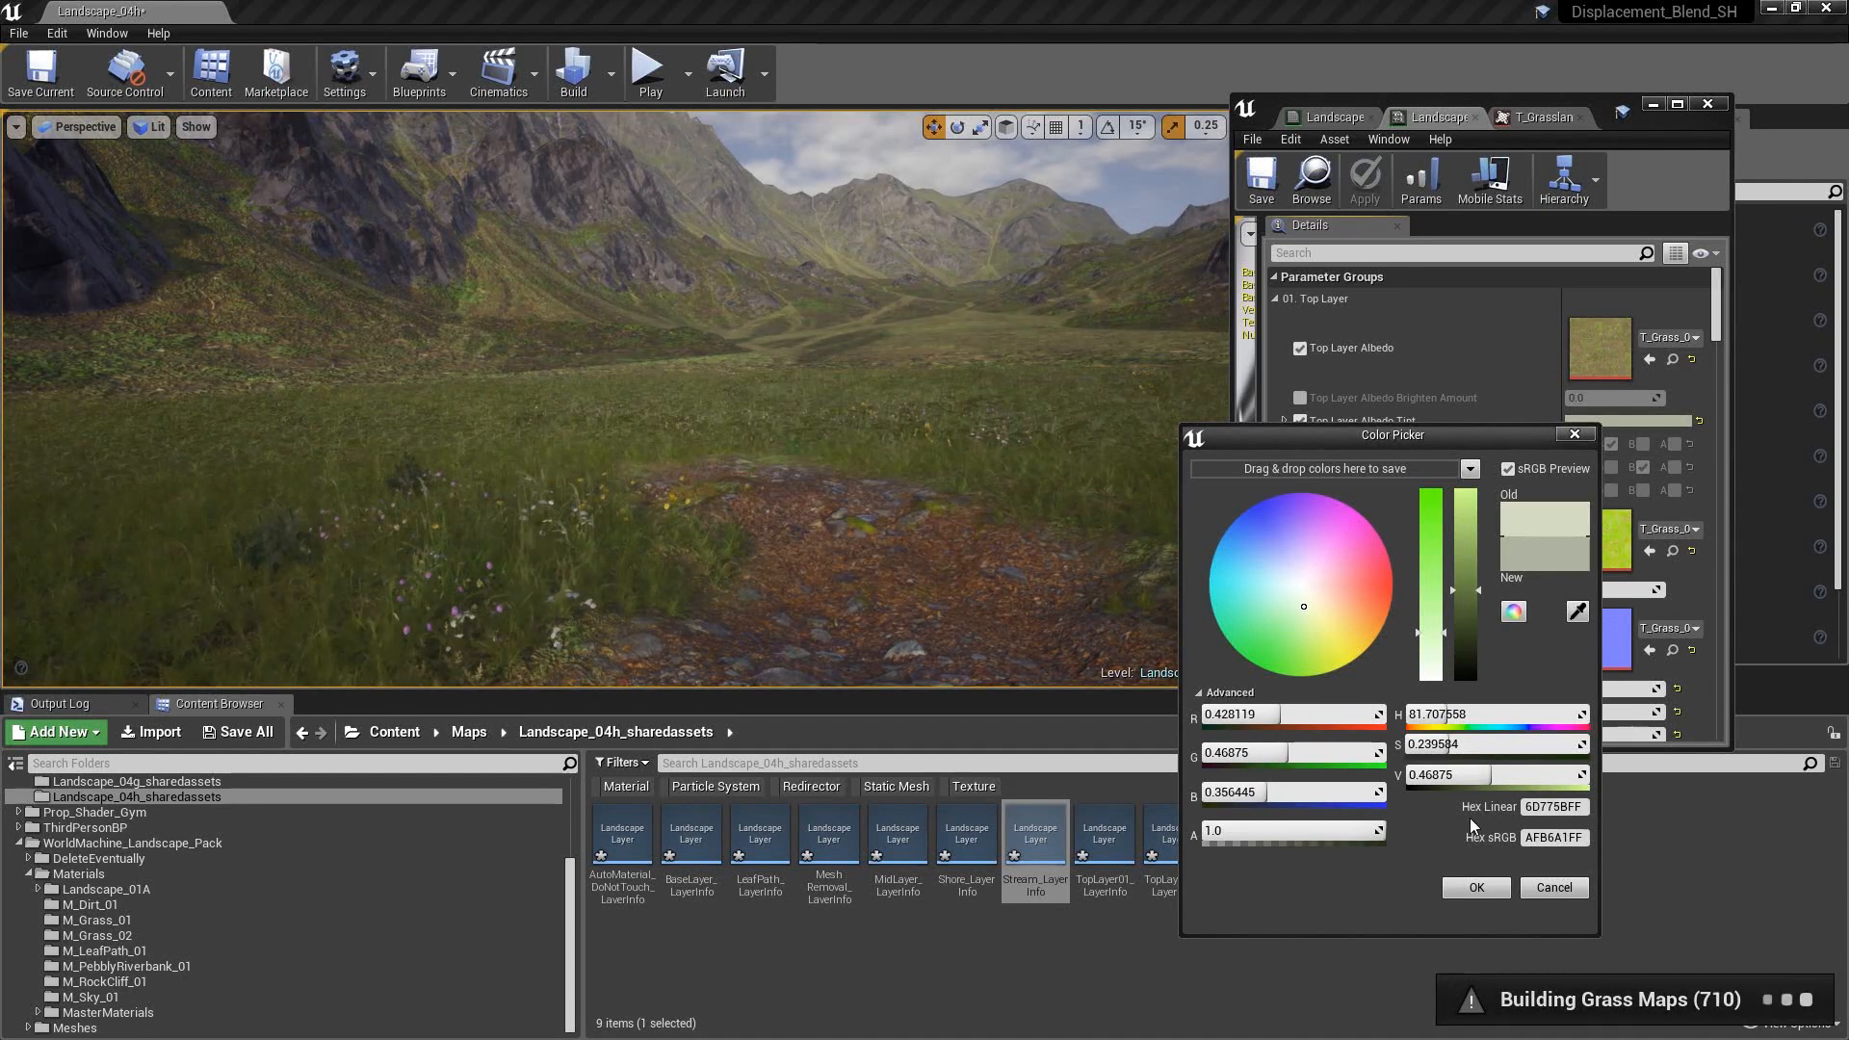
pyautogui.click(1477, 886)
# - Compare the ground color with the grass meshes along the leaf path in the Unlit view and Base Color buffer visualization
pyautogui.press('s')
pyautogui.moveTo(924, 462); pyautogui.dragTo(1059, 625, button='right')
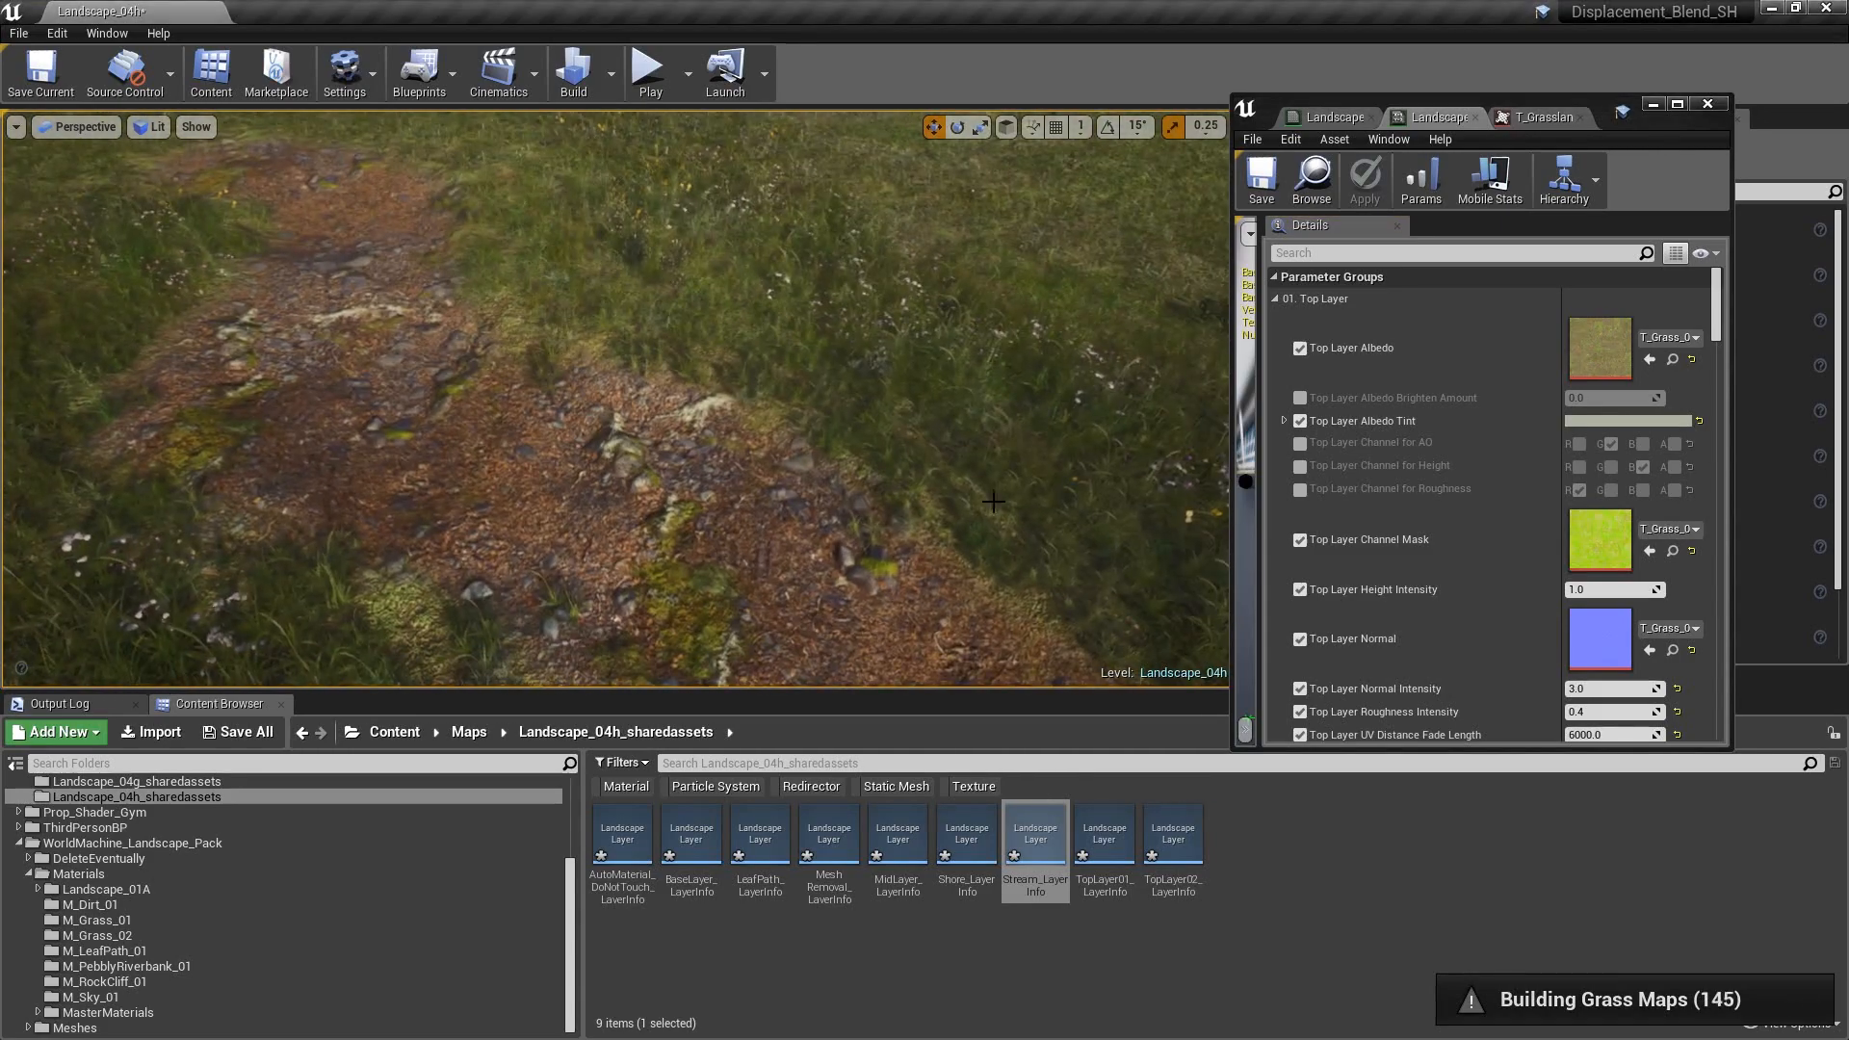
pyautogui.hotkey('alt', '3')
pyautogui.click(206, 126)
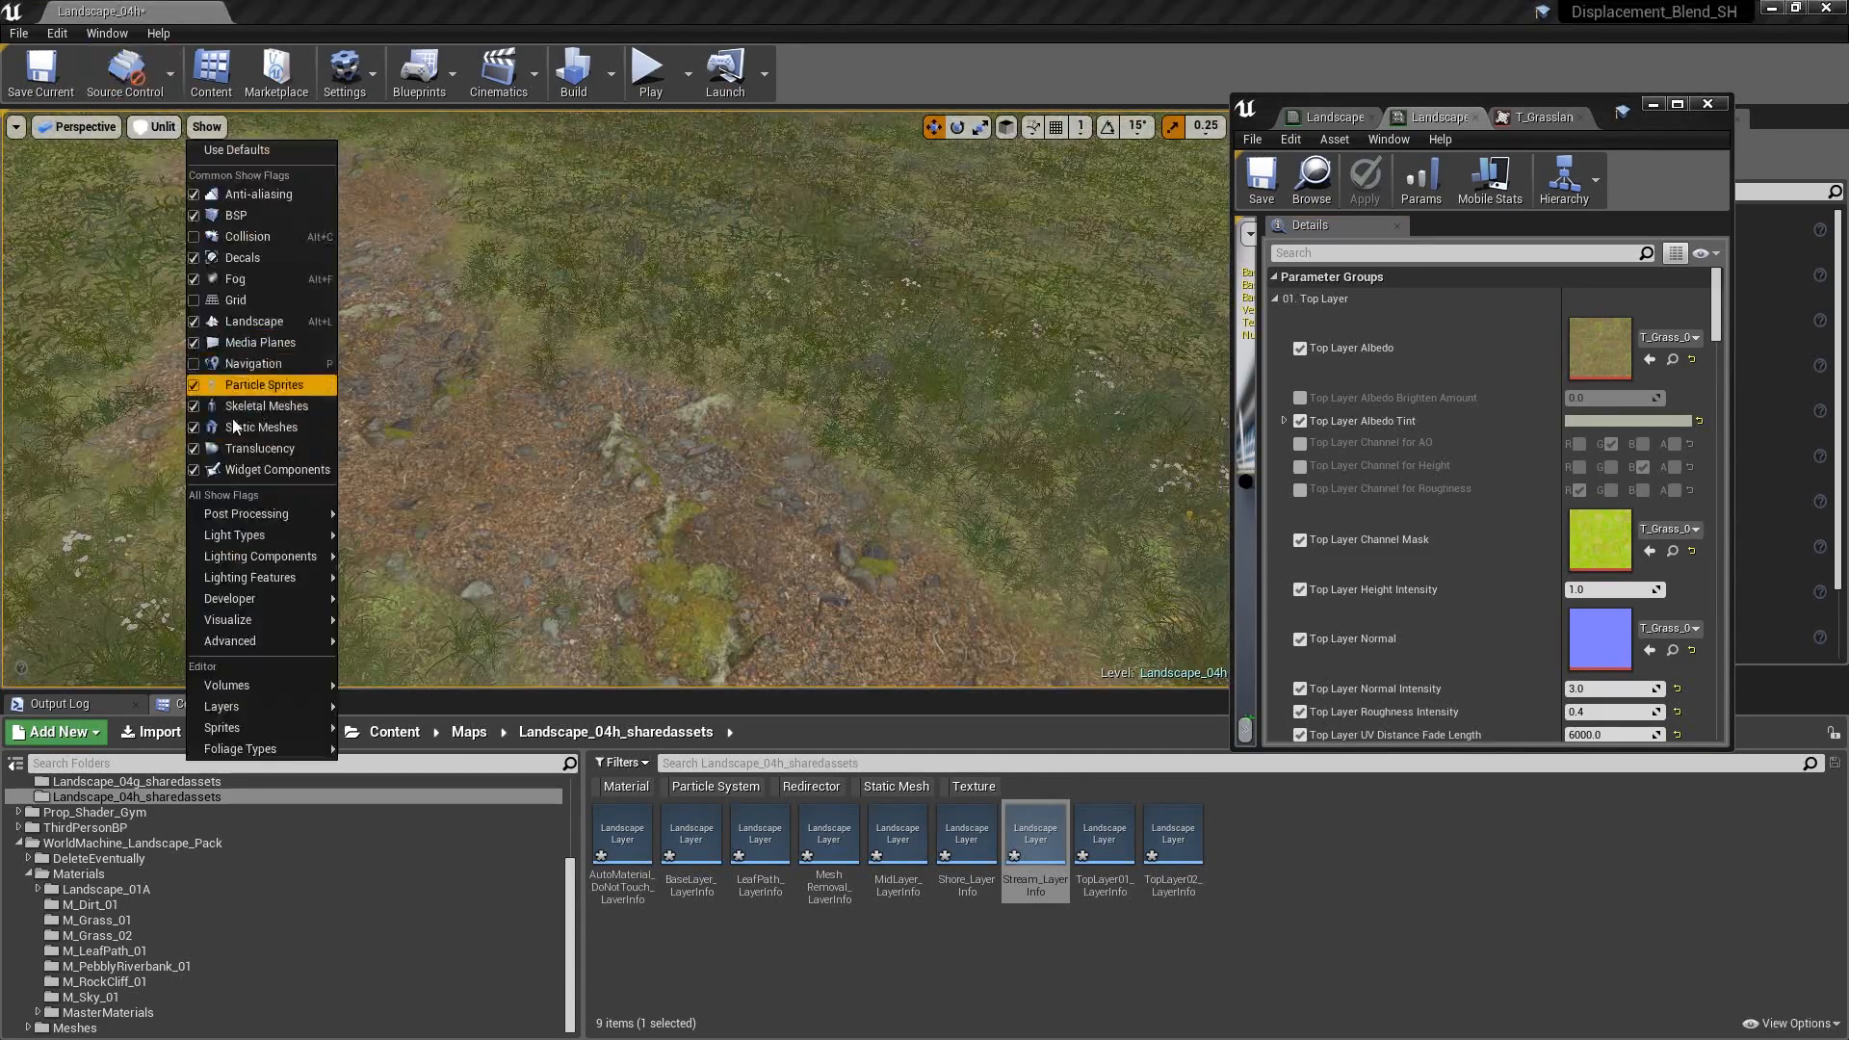
pyautogui.moveTo(246, 516)
pyautogui.click(156, 126)
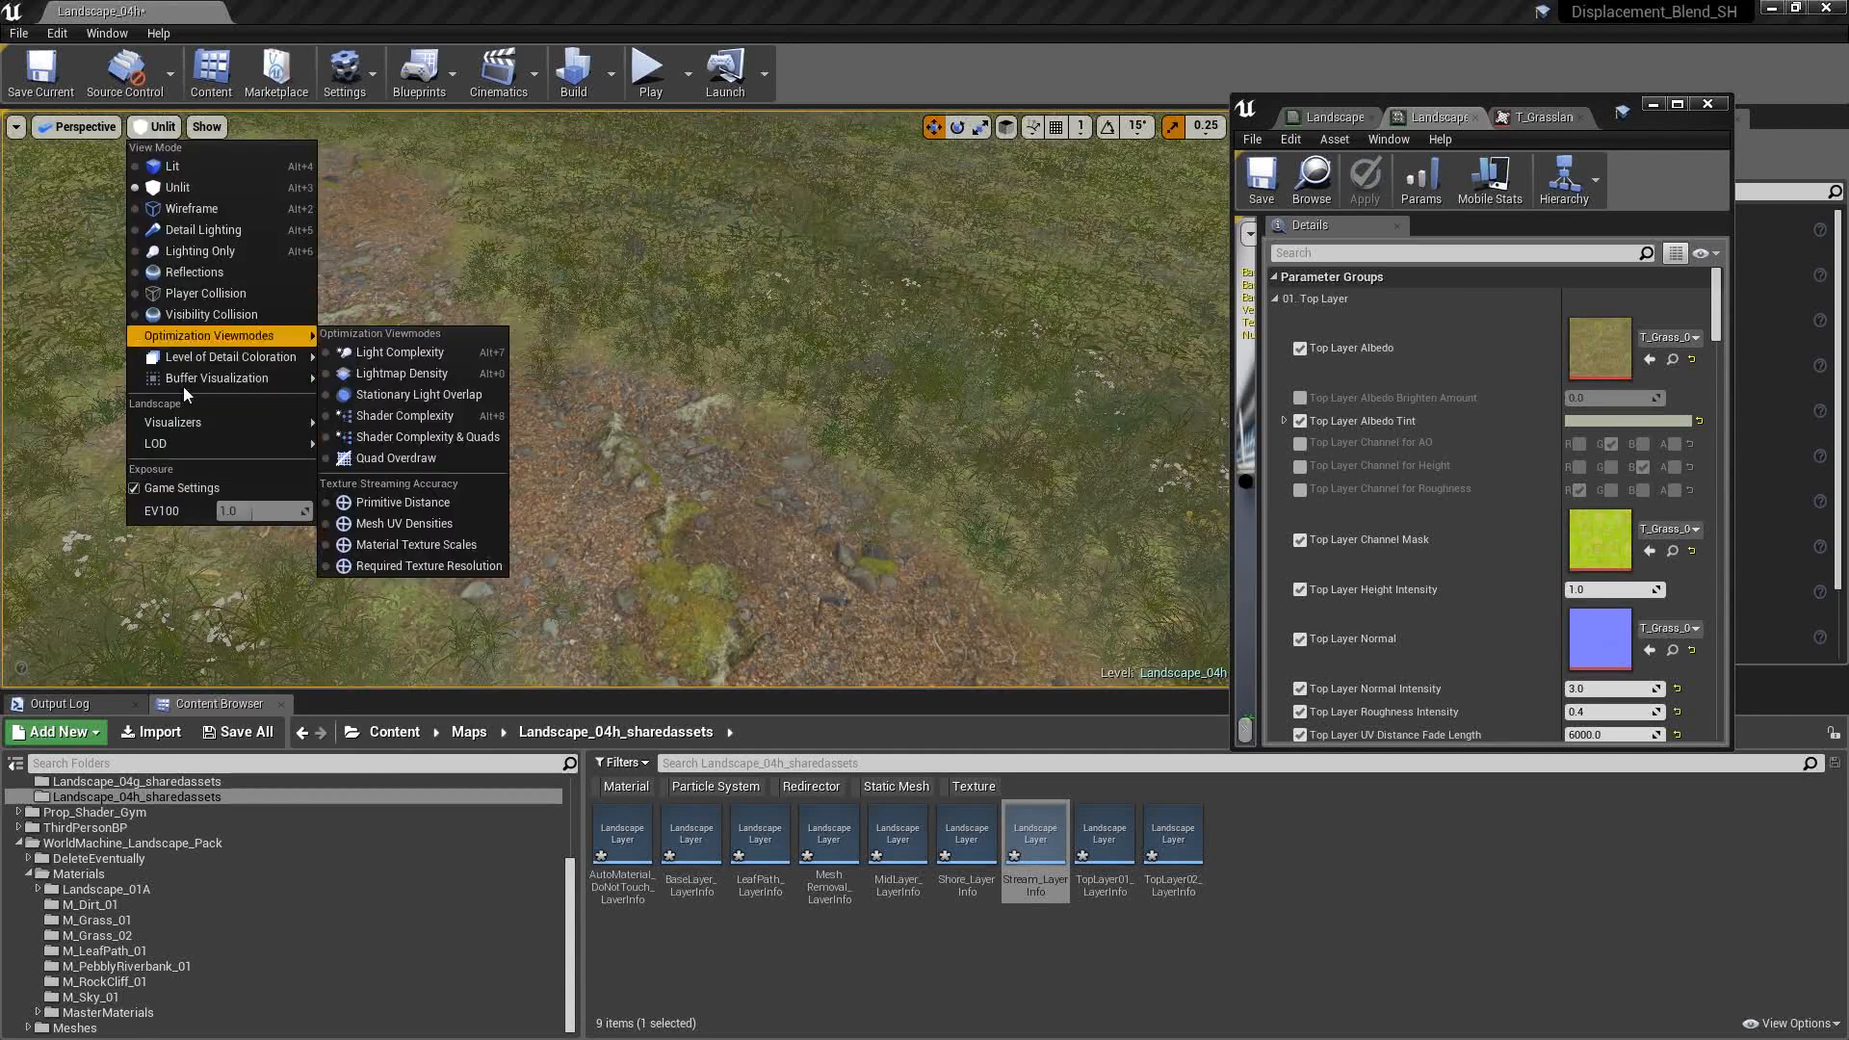
pyautogui.moveTo(209, 379)
pyautogui.click(350, 424)
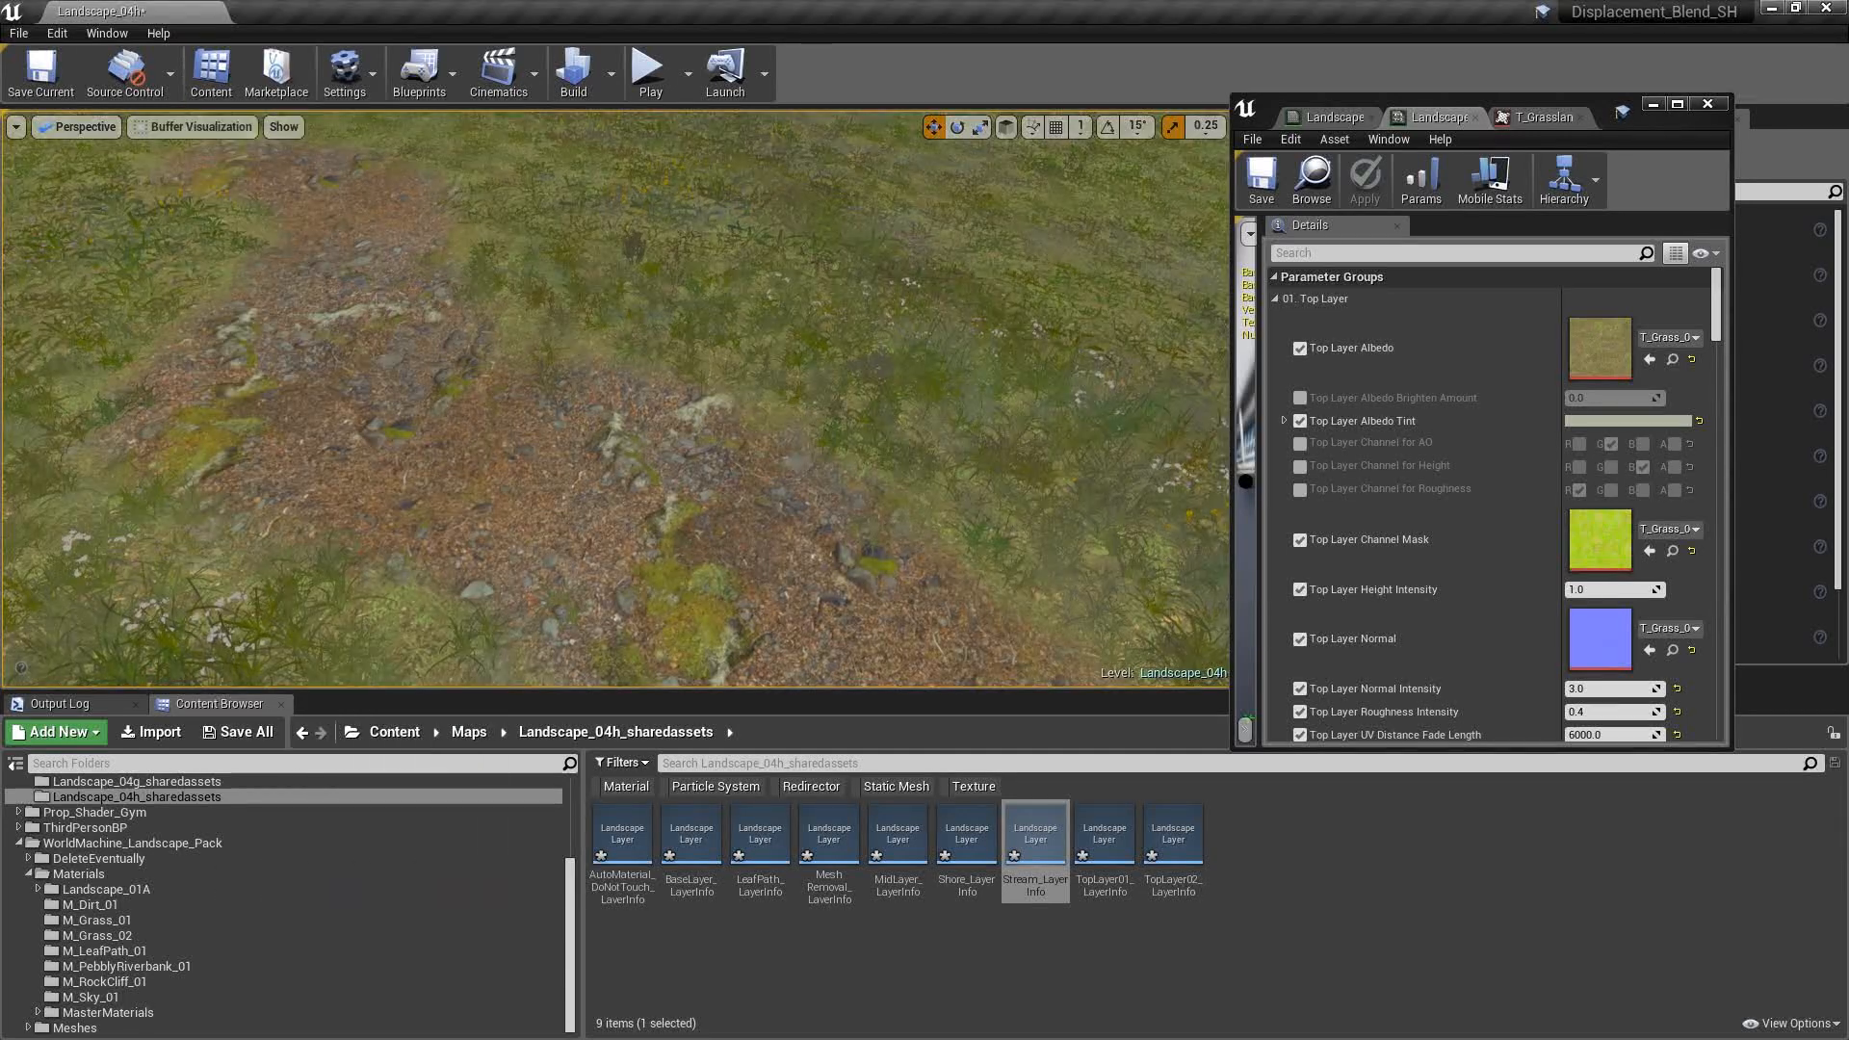
pyautogui.press('w')
pyautogui.moveTo(405, 424)
pyautogui.mouseDown(button='right')
pyautogui.moveTo(500, 424)
pyautogui.moveTo(414, 443)
pyautogui.moveTo(443, 405)
pyautogui.moveTo(289, 448)
pyautogui.moveTo(318, 428)
pyautogui.moveTo(332, 346)
pyautogui.moveTo(366, 342)
pyautogui.moveTo(374, 416)
pyautogui.mouseUp(button='right')
pyautogui.press('s')
pyautogui.press('w')
pyautogui.press('s')
# - Return the viewport to Lit mode and survey the leaf path, grassland, mountains and lake shore
pyautogui.hotkey('alt', '4')
pyautogui.press('w')
pyautogui.press('s')
pyautogui.moveTo(808, 329); pyautogui.dragTo(900, 376, button='right')
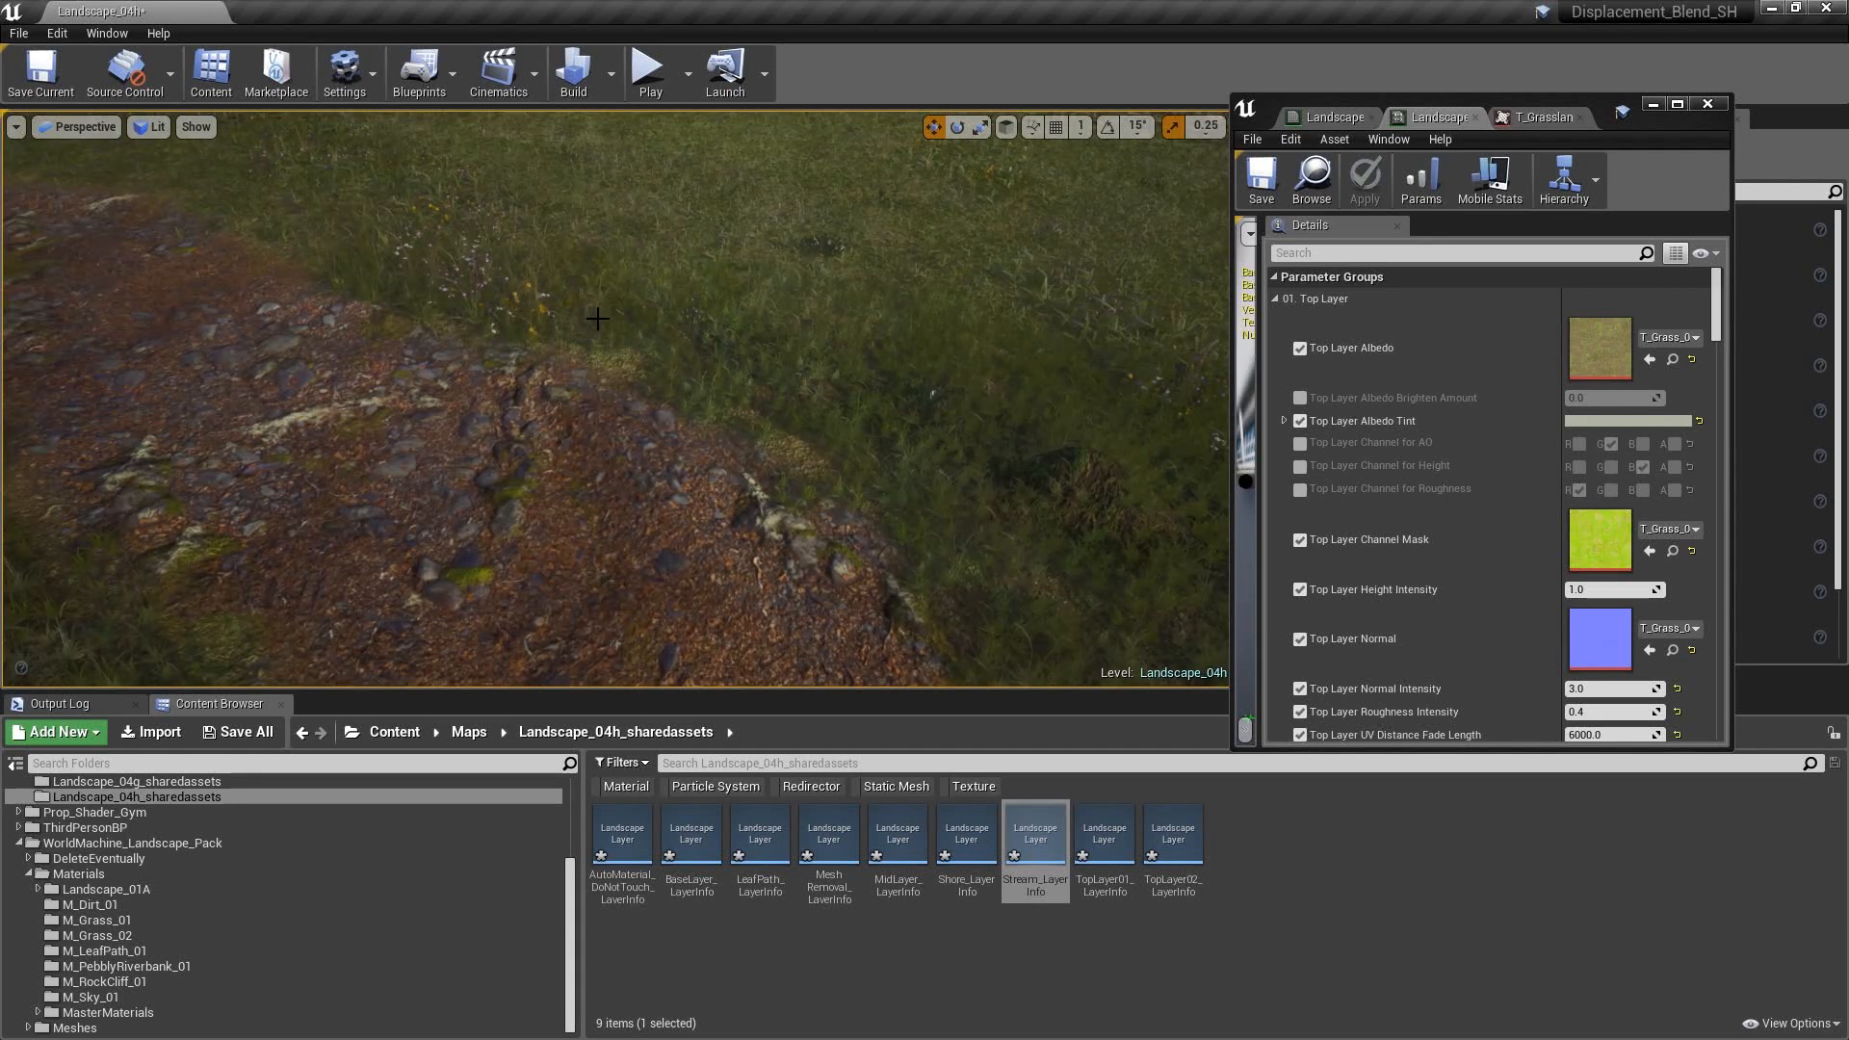
pyautogui.moveTo(777, 334); pyautogui.dragTo(755, 337, button='right')
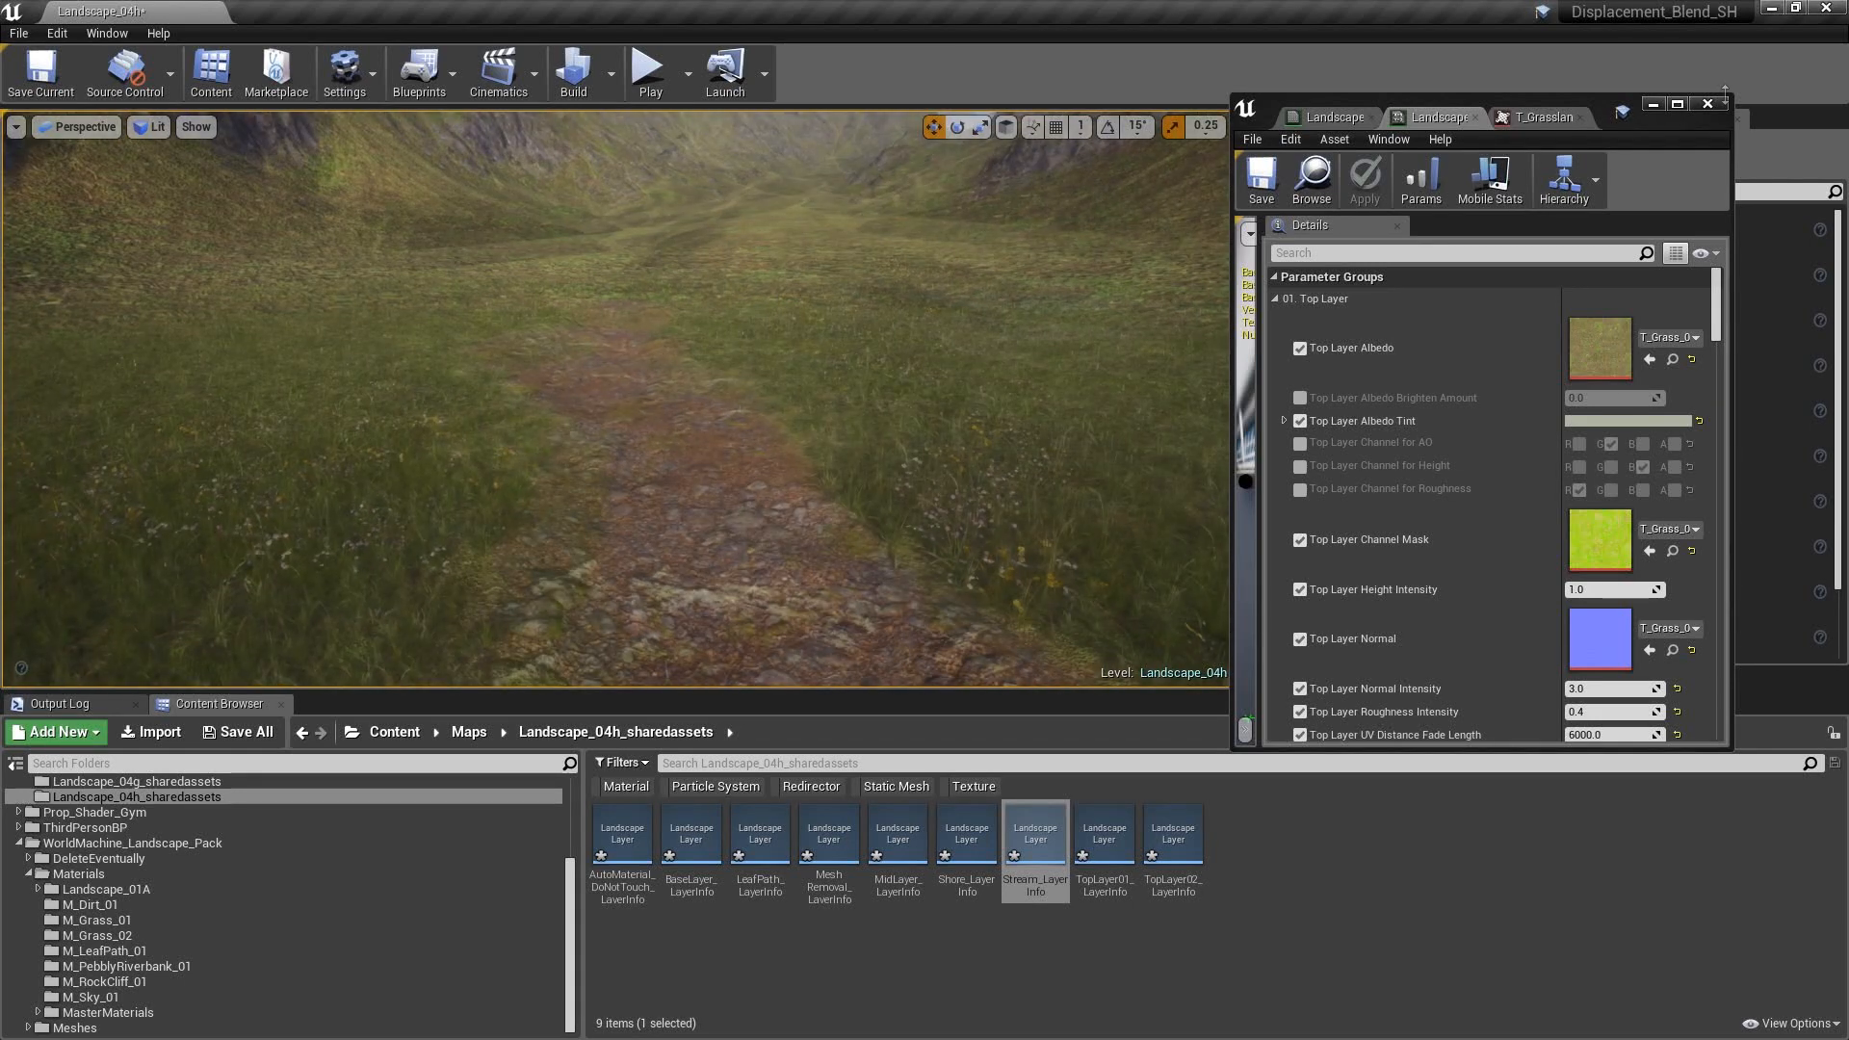
pyautogui.moveTo(971, 181); pyautogui.dragTo(866, 163, button='right')
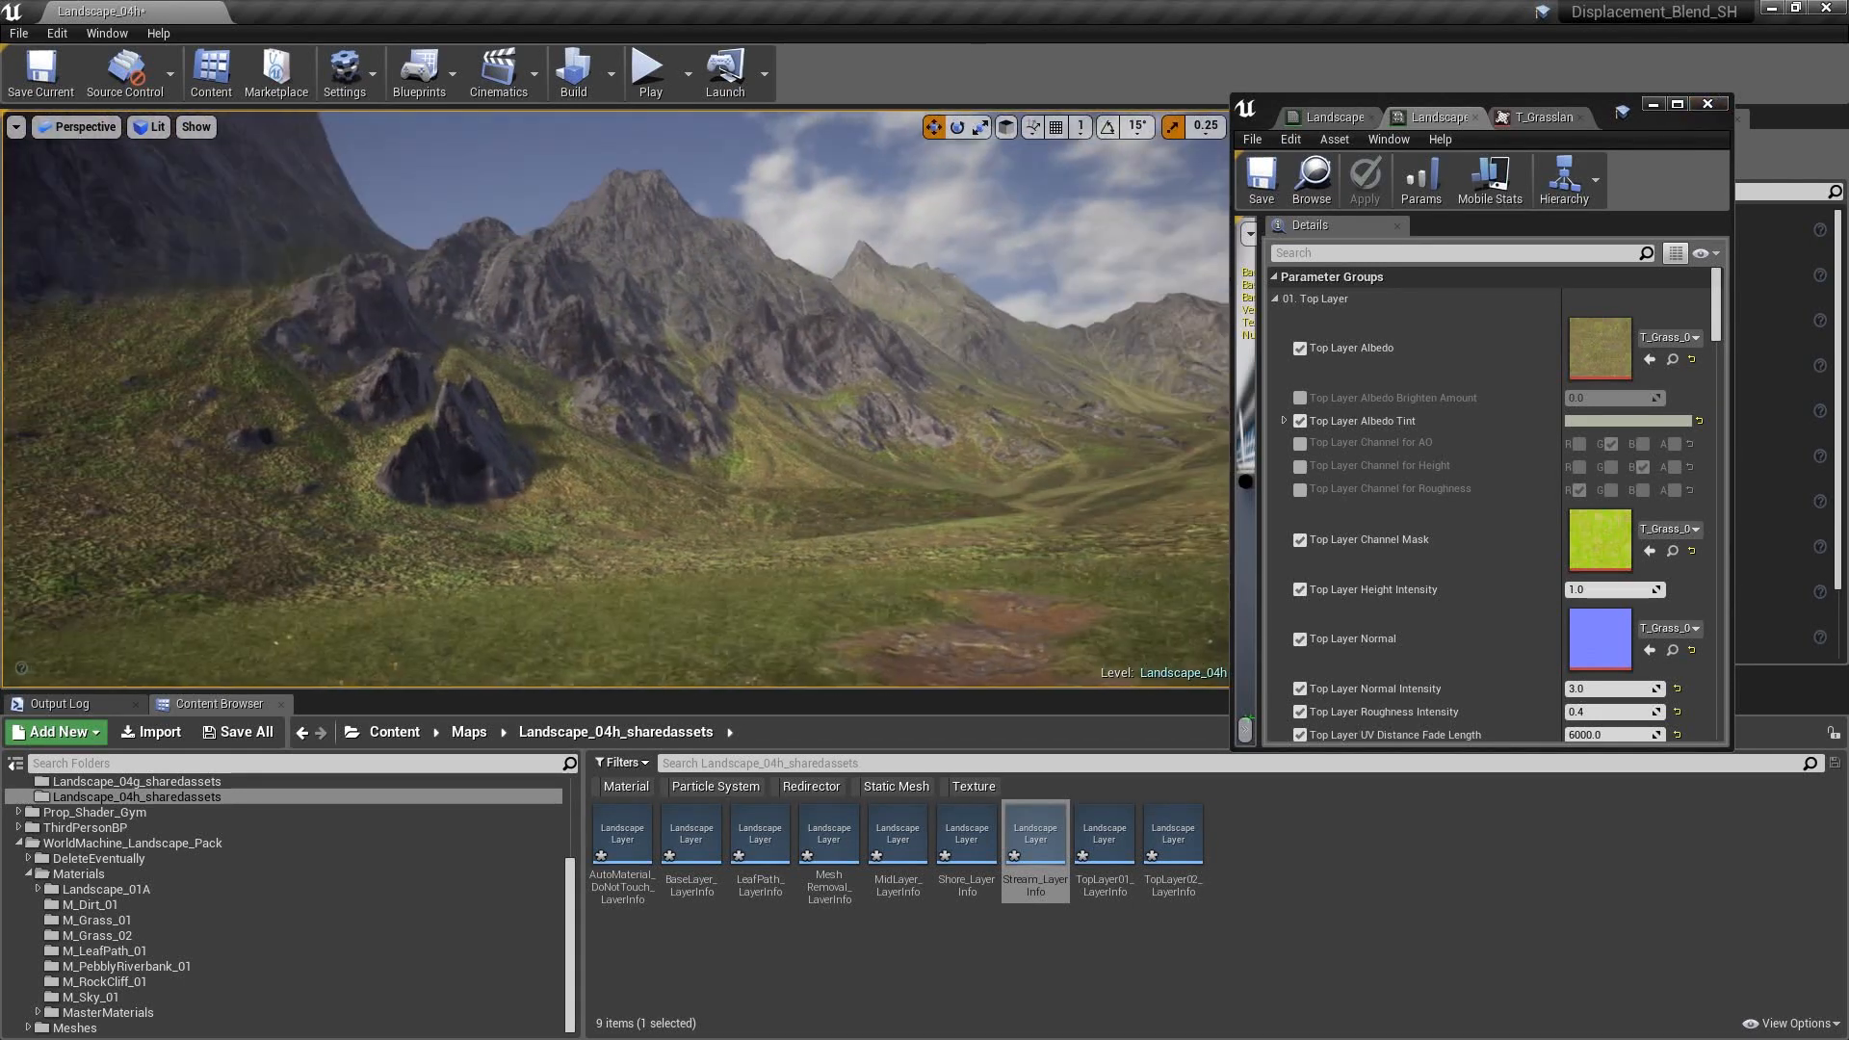
pyautogui.moveTo(828, 250); pyautogui.dragTo(824, 375, button='right')
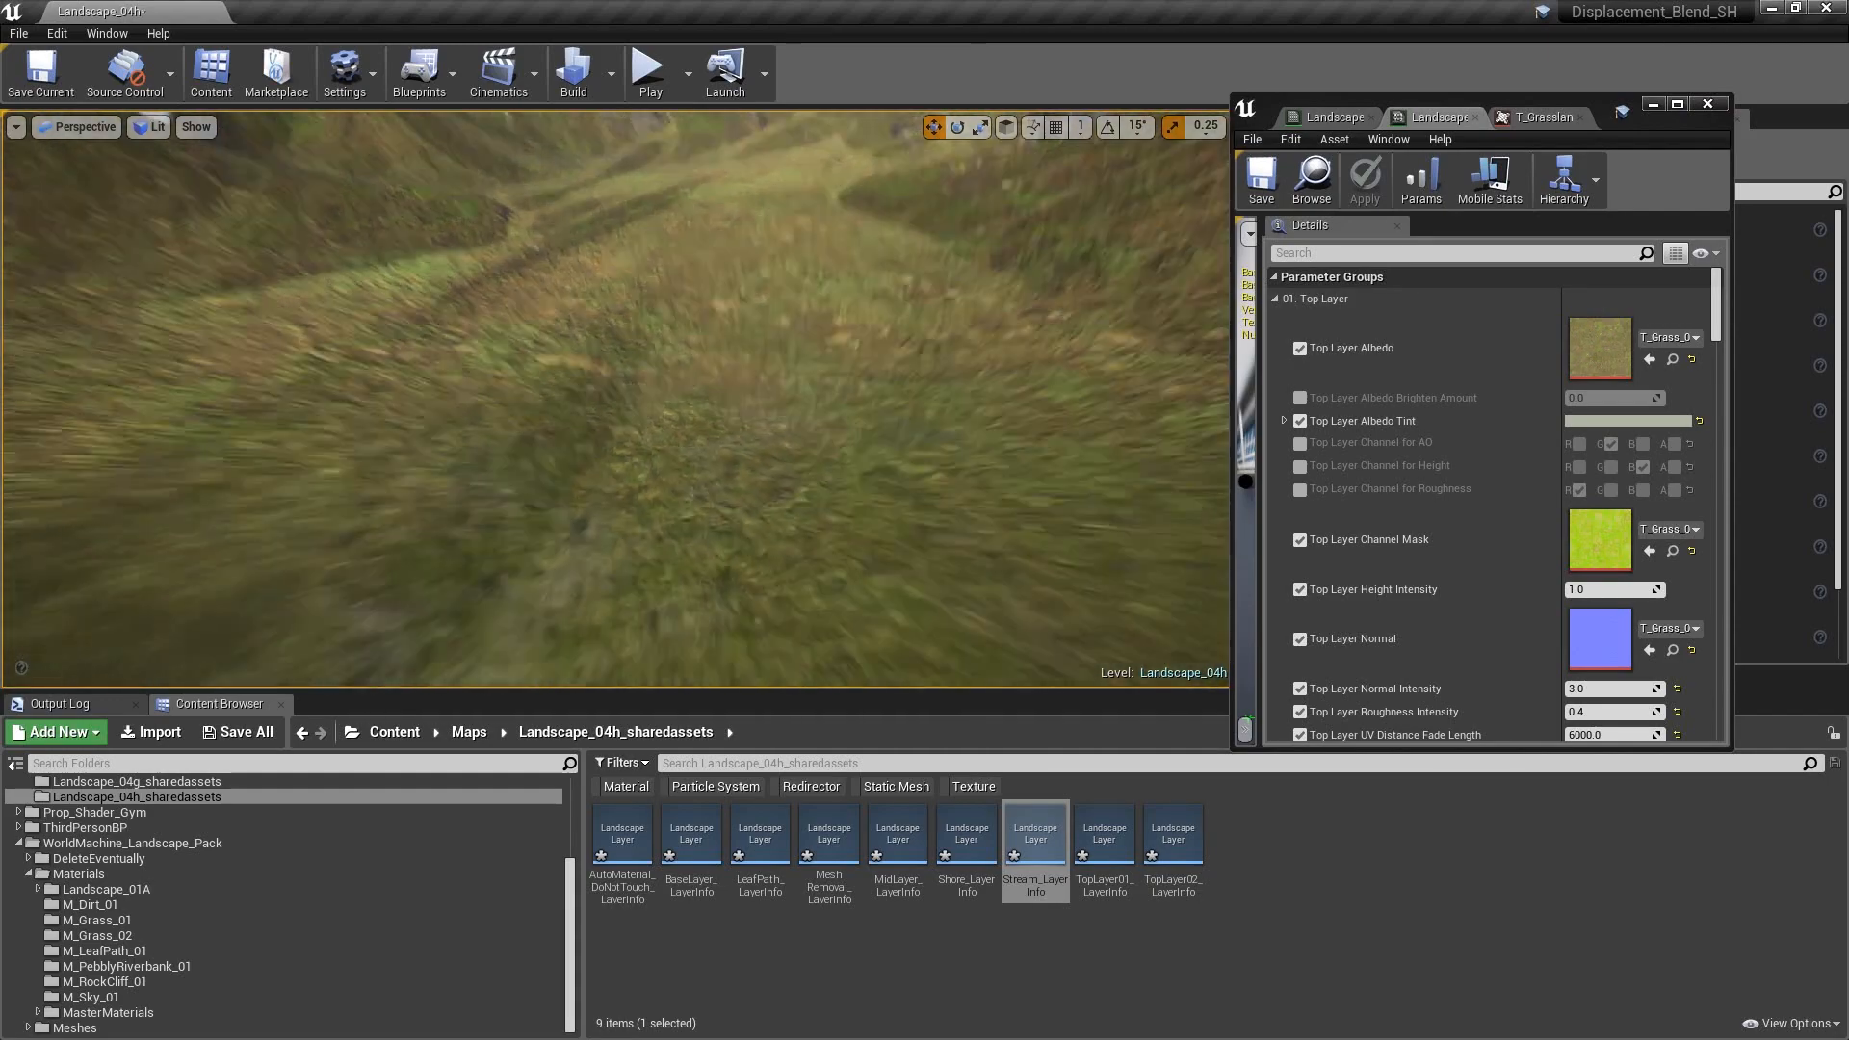
pyautogui.moveTo(616, 399); pyautogui.dragTo(624, 279, button='right')
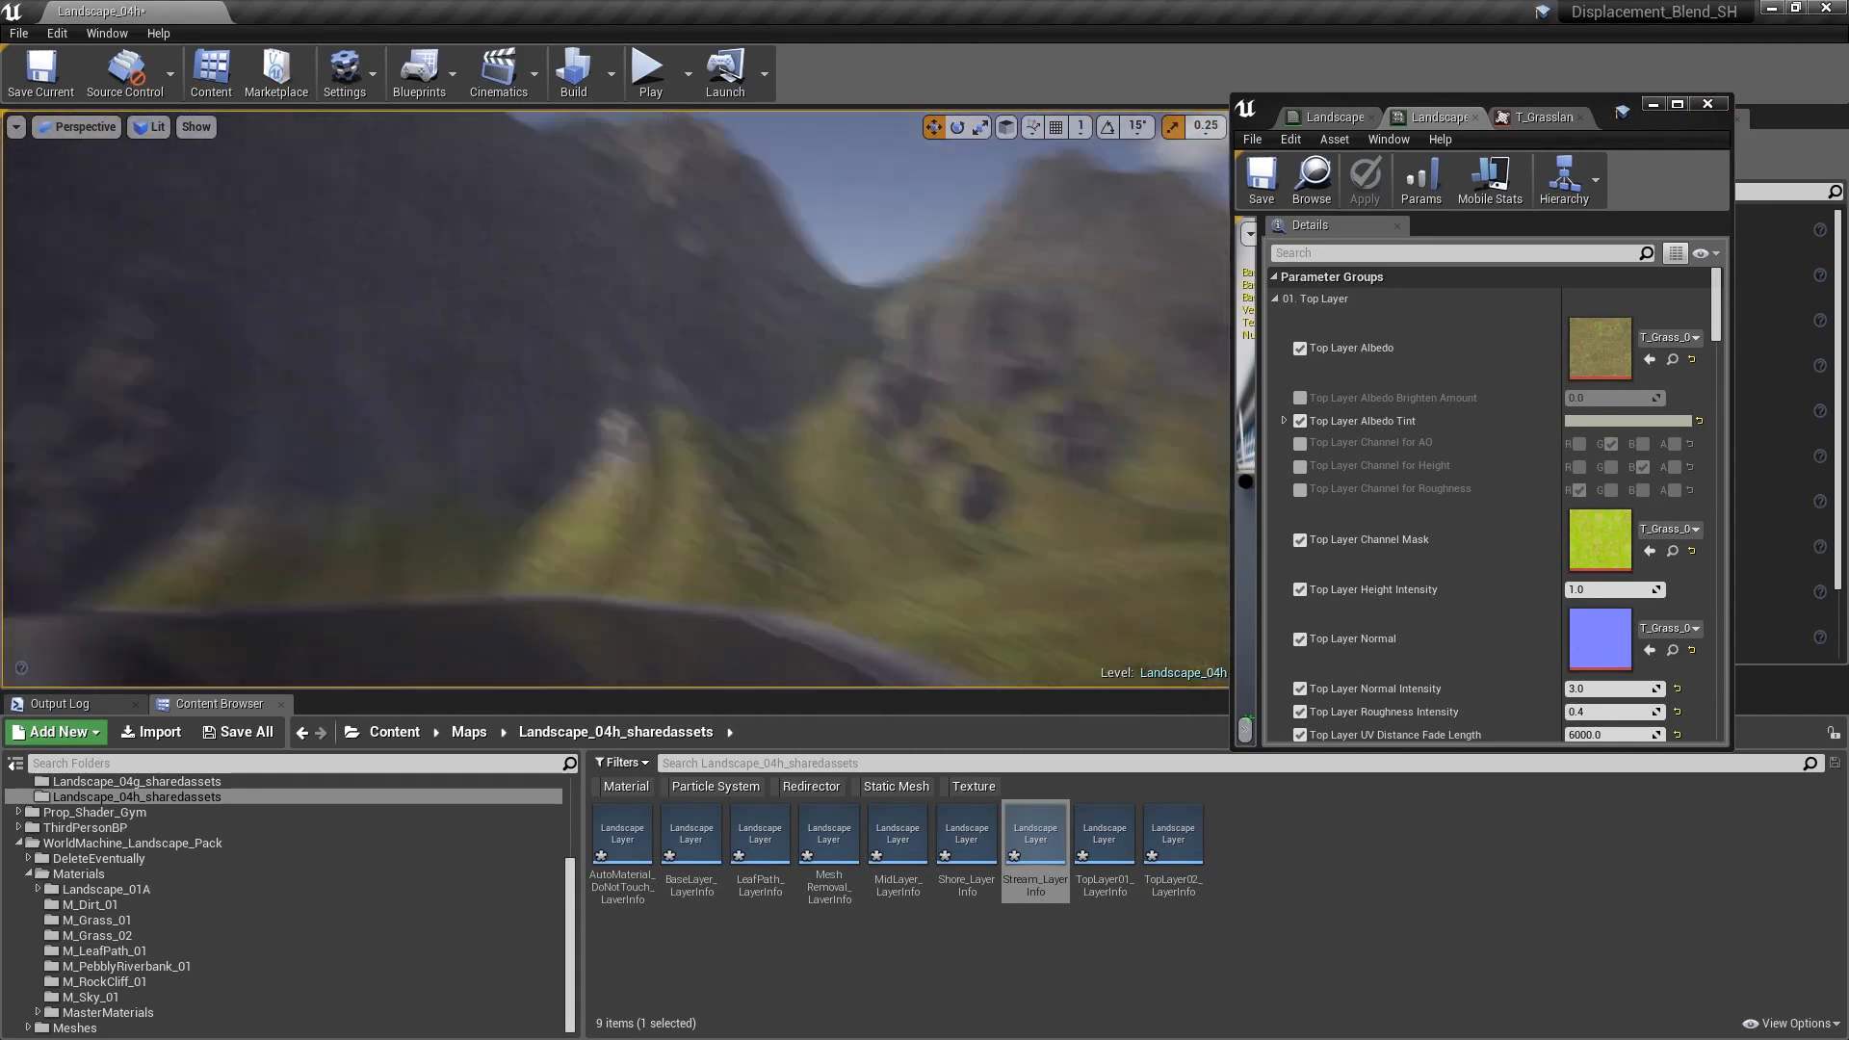
pyautogui.moveTo(616, 399); pyautogui.dragTo(385, 408, button='right')
pyautogui.moveTo(617, 399); pyautogui.dragTo(847, 394, button='right')
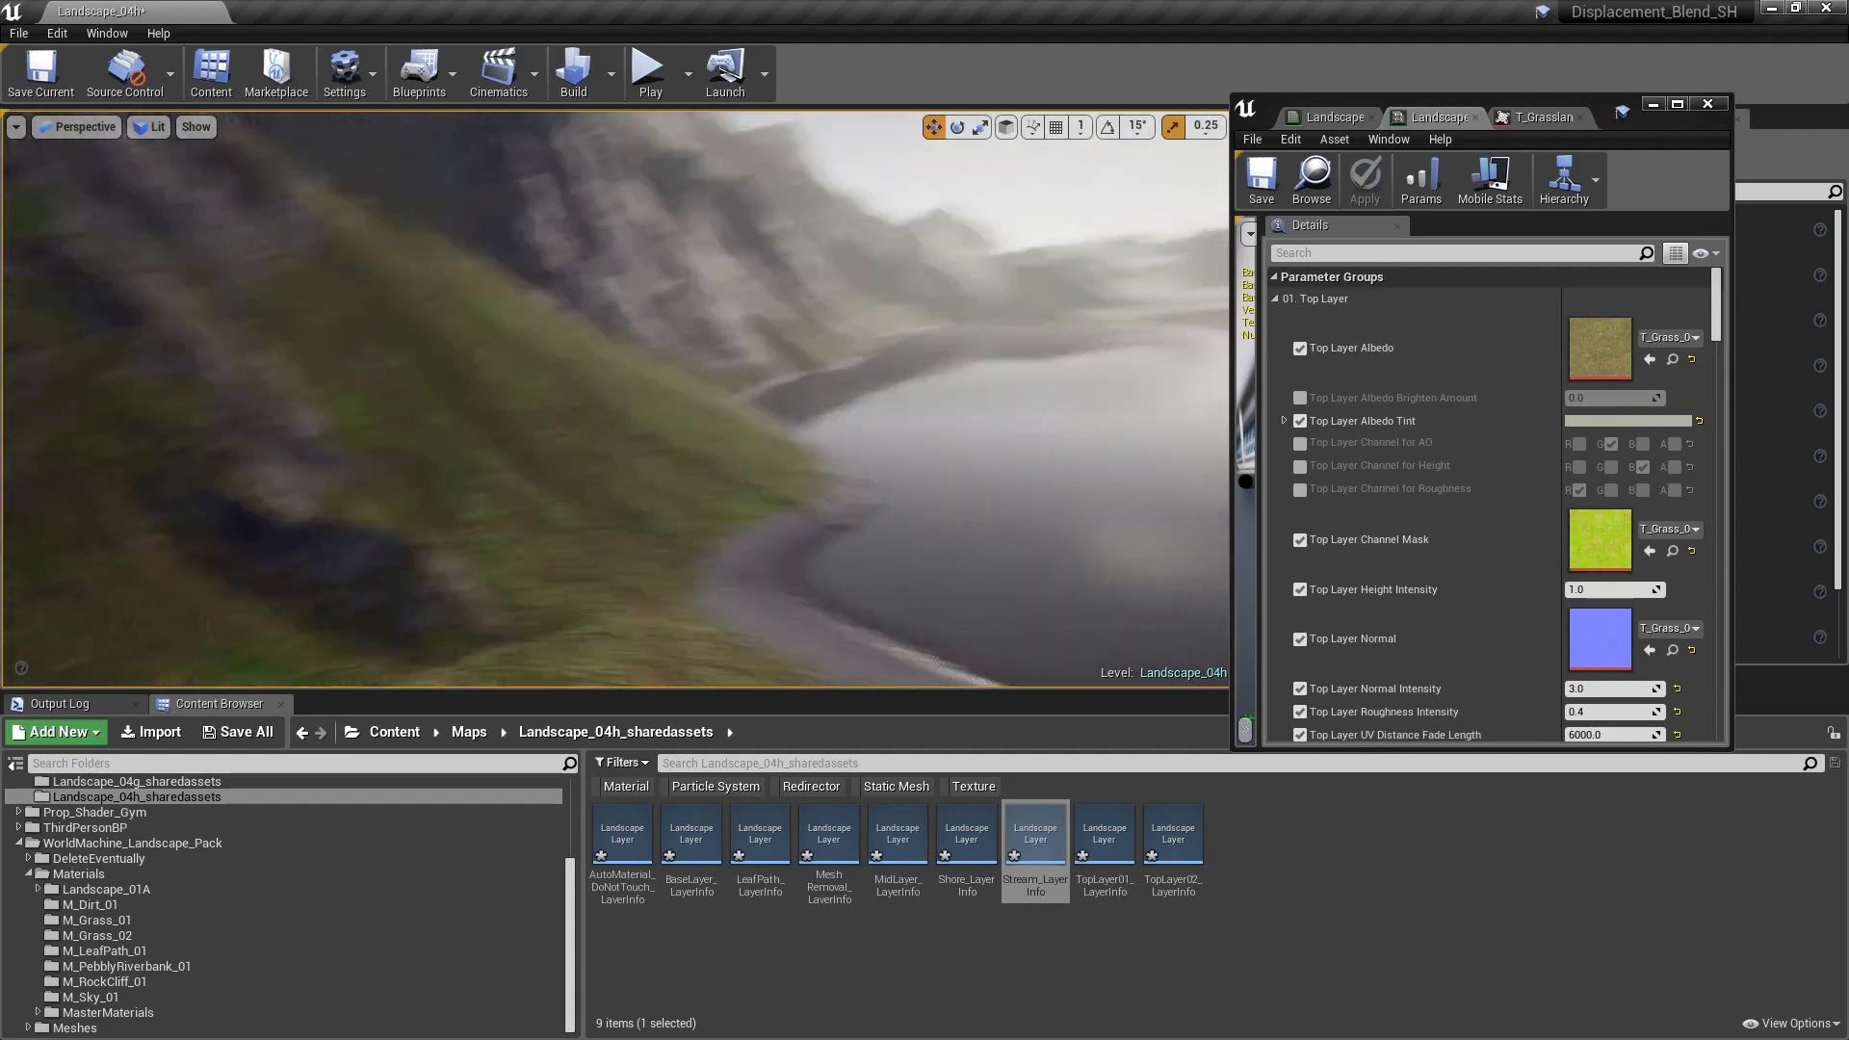
pyautogui.moveTo(616, 399); pyautogui.dragTo(500, 424, button='right')
pyautogui.moveTo(617, 399)
pyautogui.mouseDown(button='right')
pyautogui.moveTo(578, 356)
pyautogui.moveTo(674, 385)
pyautogui.mouseUp(button='right')
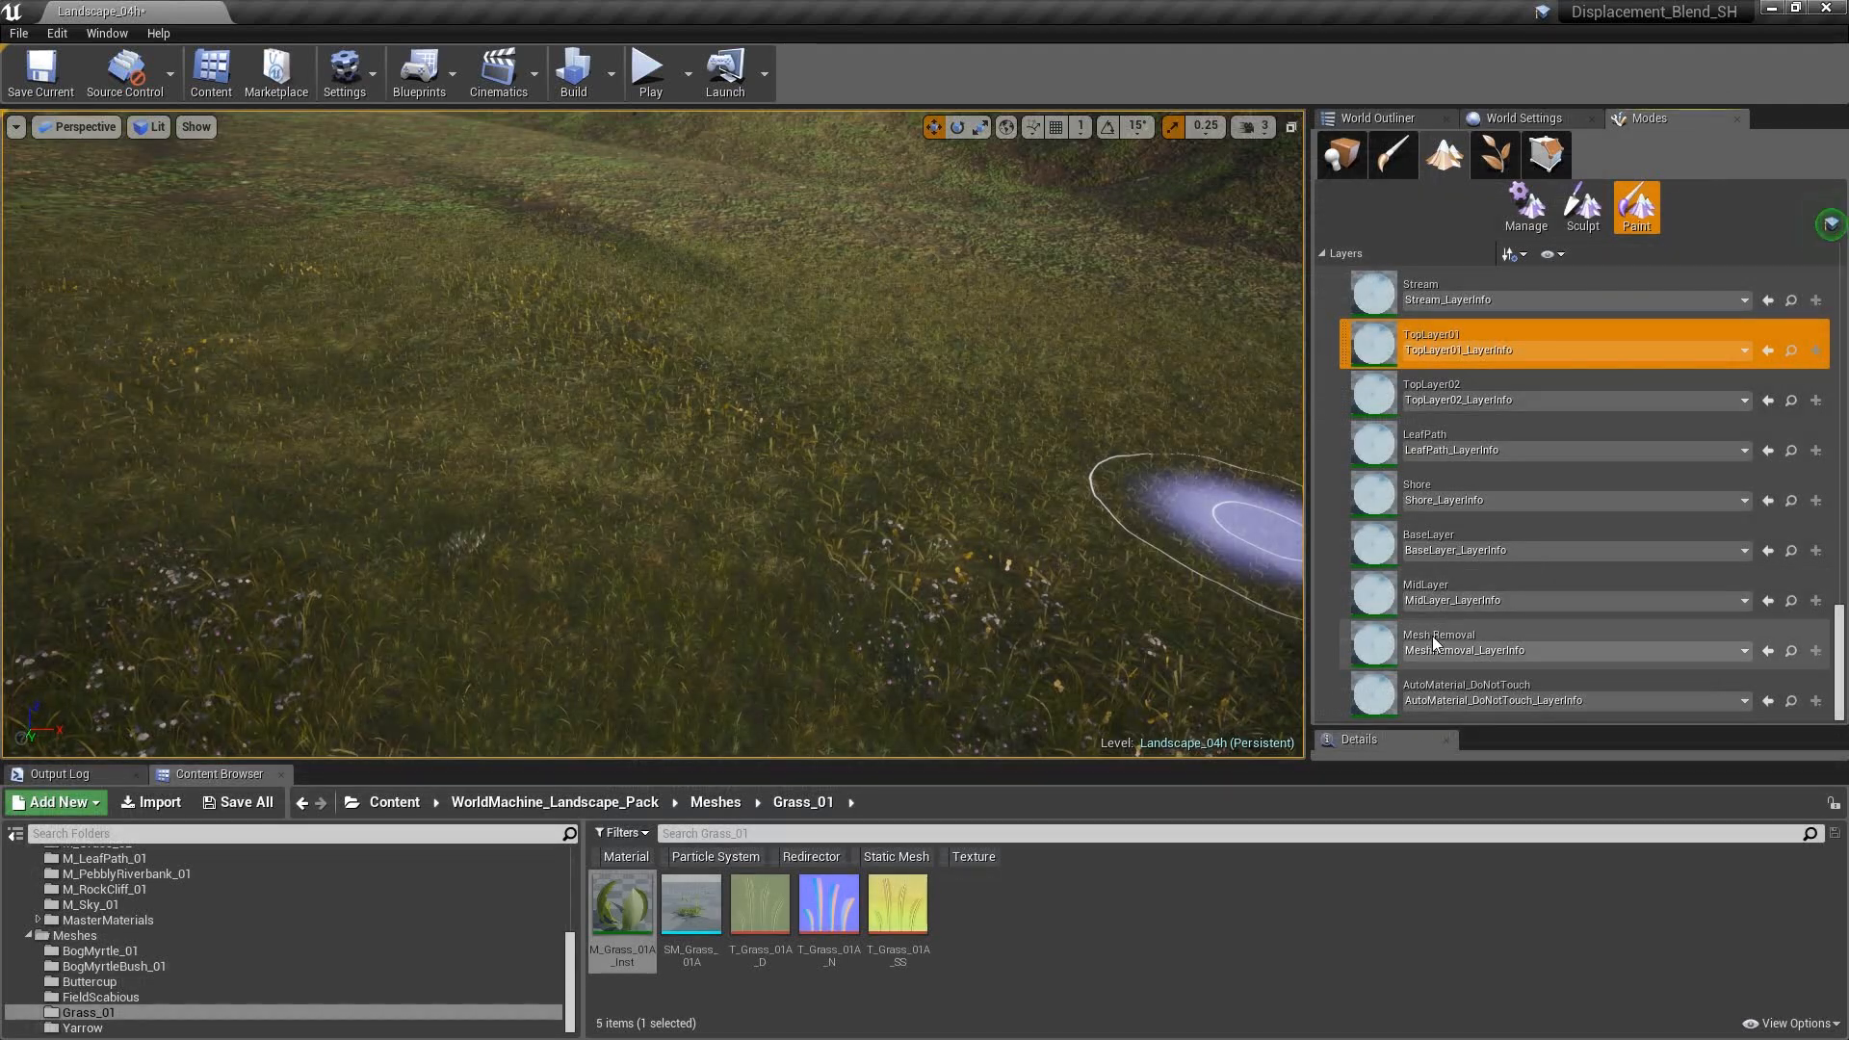
# - Paint the MeshRemoval layer over a patch of the meadow to clear its grass and flower meshes
pyautogui.click(1434, 642)
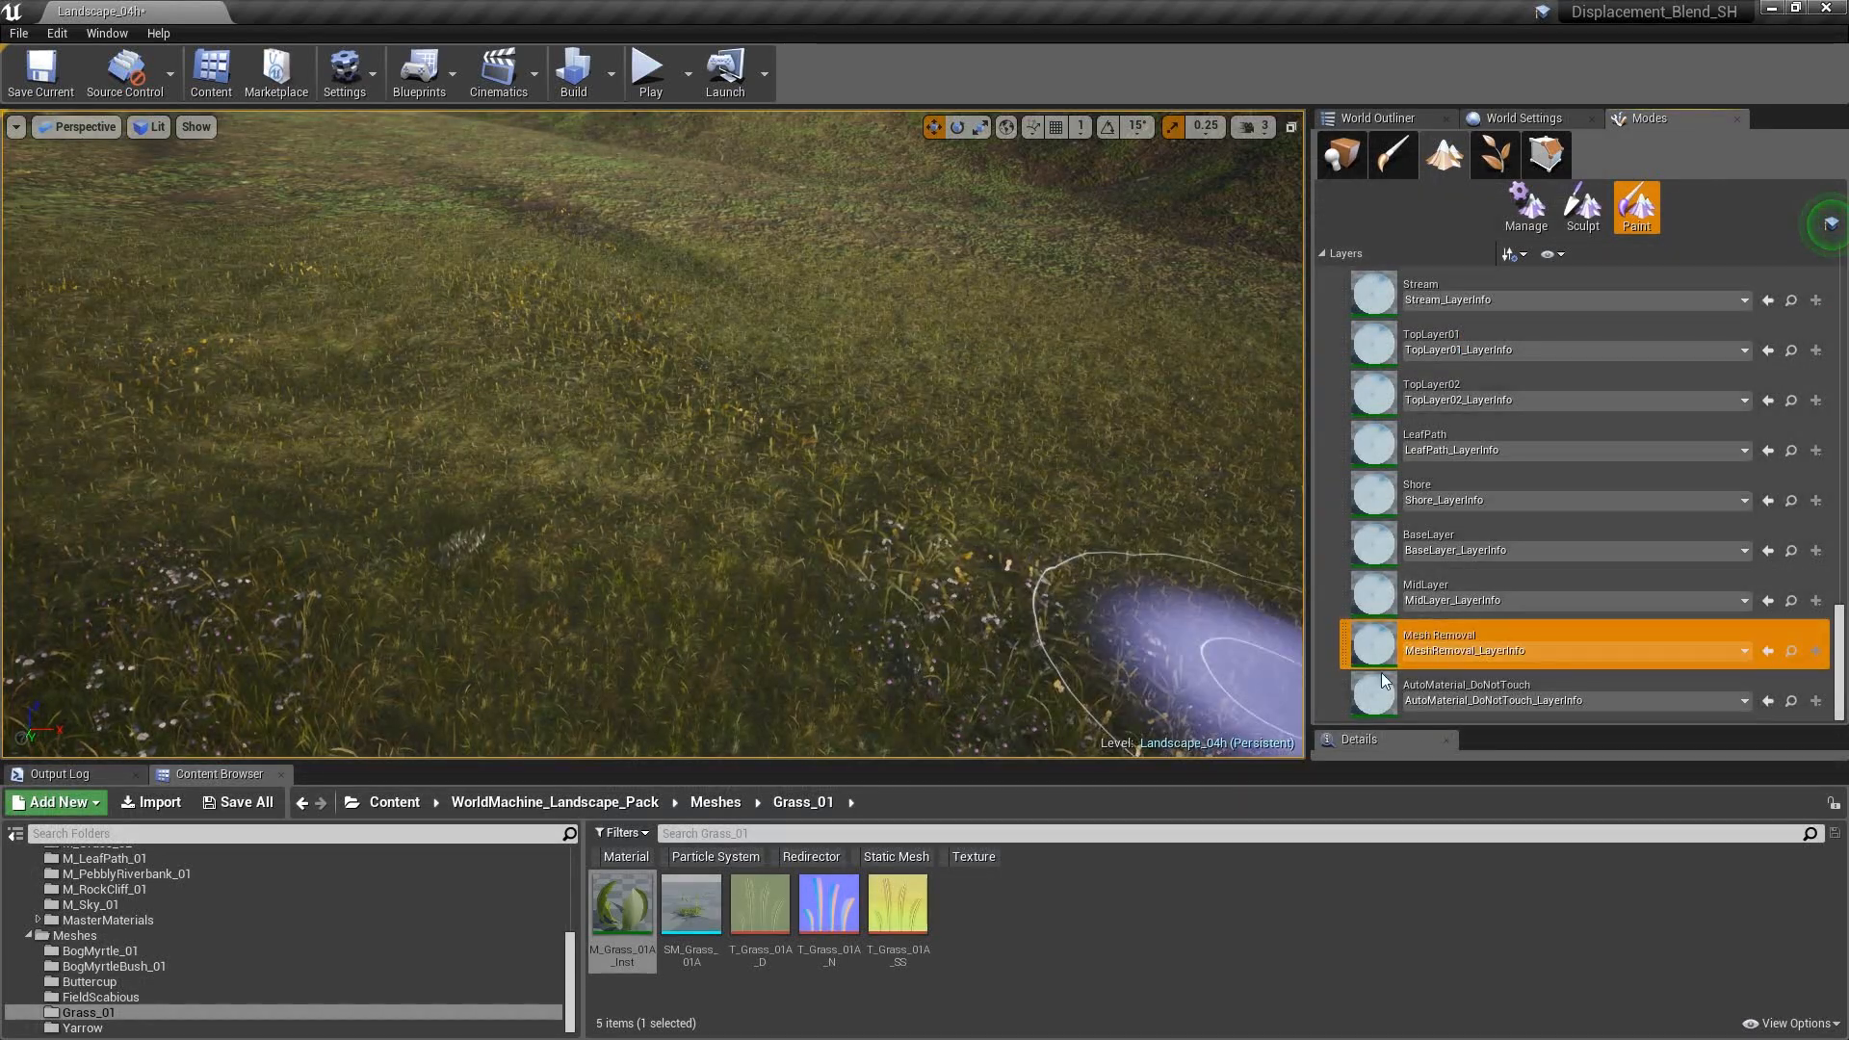
pyautogui.moveTo(805, 399)
pyautogui.mouseDown(button='right')
pyautogui.moveTo(780, 347)
pyautogui.moveTo(673, 356)
pyautogui.mouseUp(button='right')
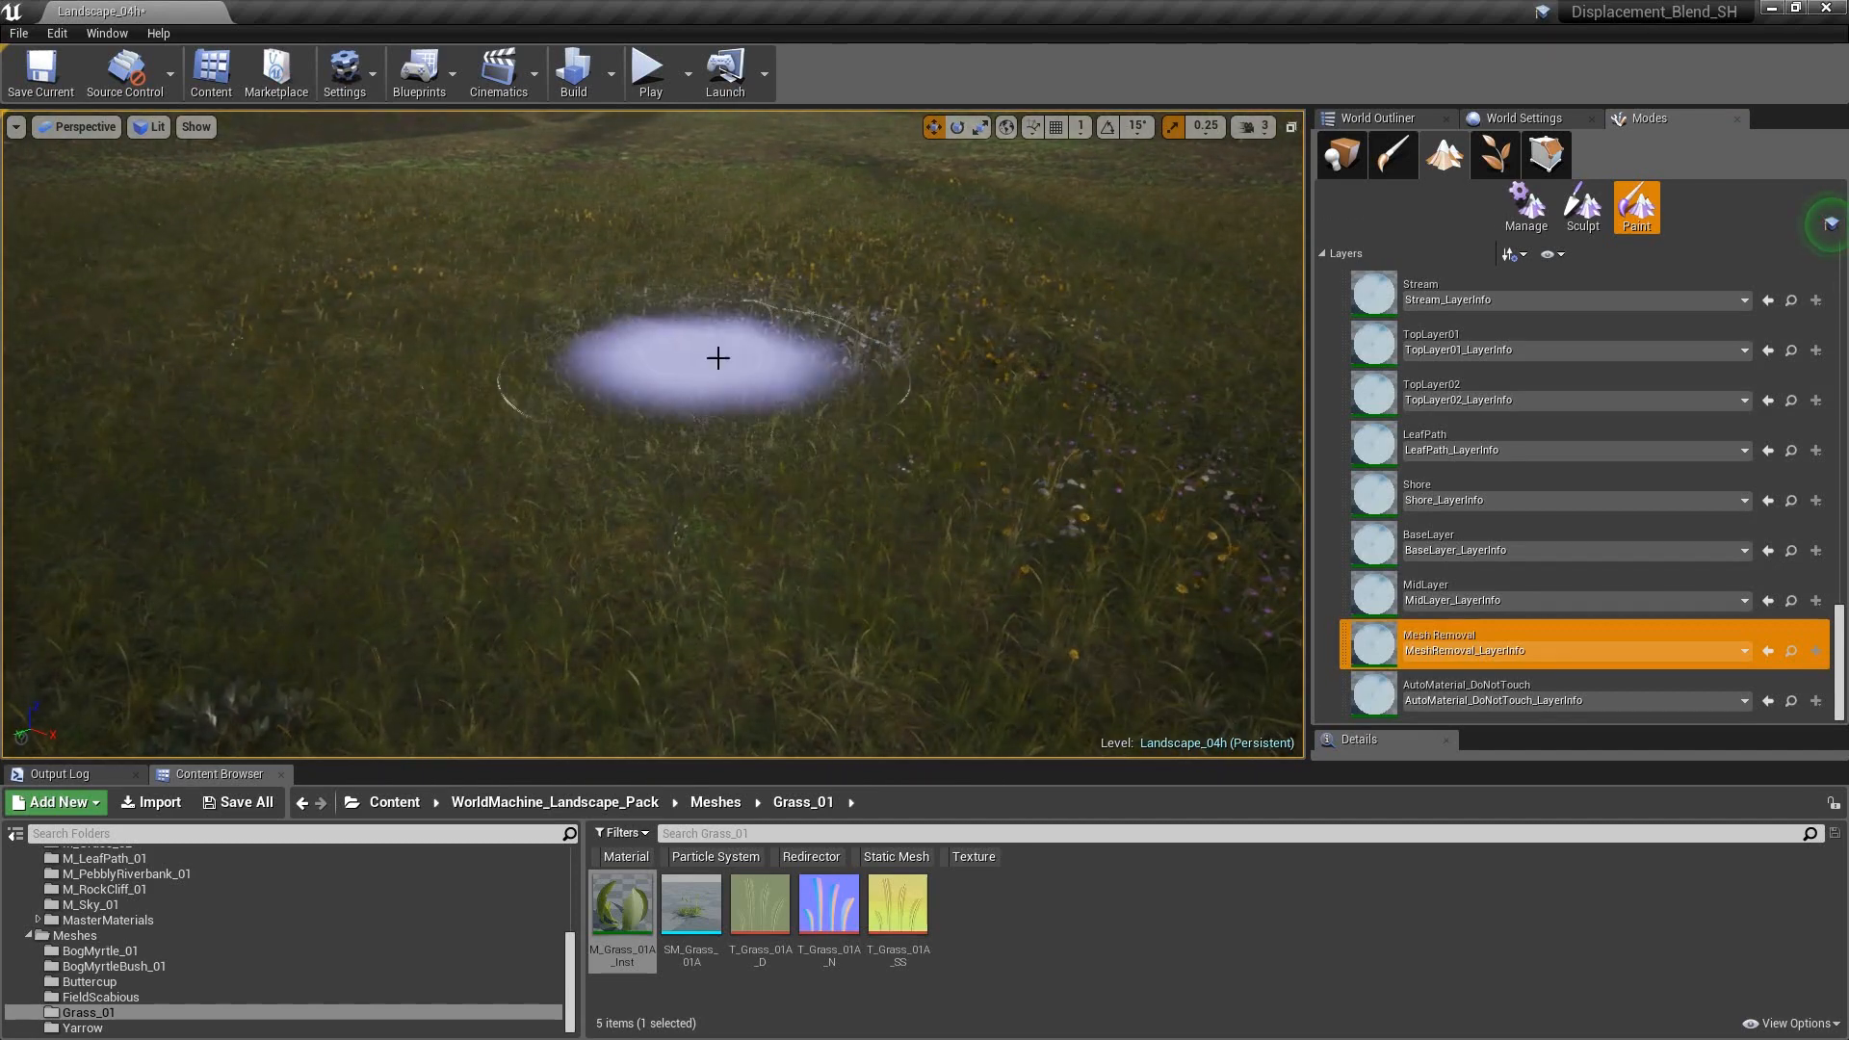
pyautogui.moveTo(746, 373)
pyautogui.mouseDown()
pyautogui.moveTo(799, 362)
pyautogui.moveTo(875, 384)
pyautogui.moveTo(615, 413)
pyautogui.moveTo(905, 429)
pyautogui.moveTo(720, 404)
pyautogui.moveTo(697, 508)
pyautogui.moveTo(882, 445)
pyautogui.moveTo(540, 462)
pyautogui.moveTo(886, 449)
pyautogui.mouseUp()
pyautogui.moveTo(886, 449)
pyautogui.mouseDown(button='right')
pyautogui.moveTo(886, 404)
pyautogui.moveTo(914, 481)
pyautogui.moveTo(1137, 433)
pyautogui.moveTo(1117, 395)
pyautogui.moveTo(789, 462)
pyautogui.mouseUp(button='right')
pyautogui.moveTo(818, 348); pyautogui.dragTo(796, 323, button='right')
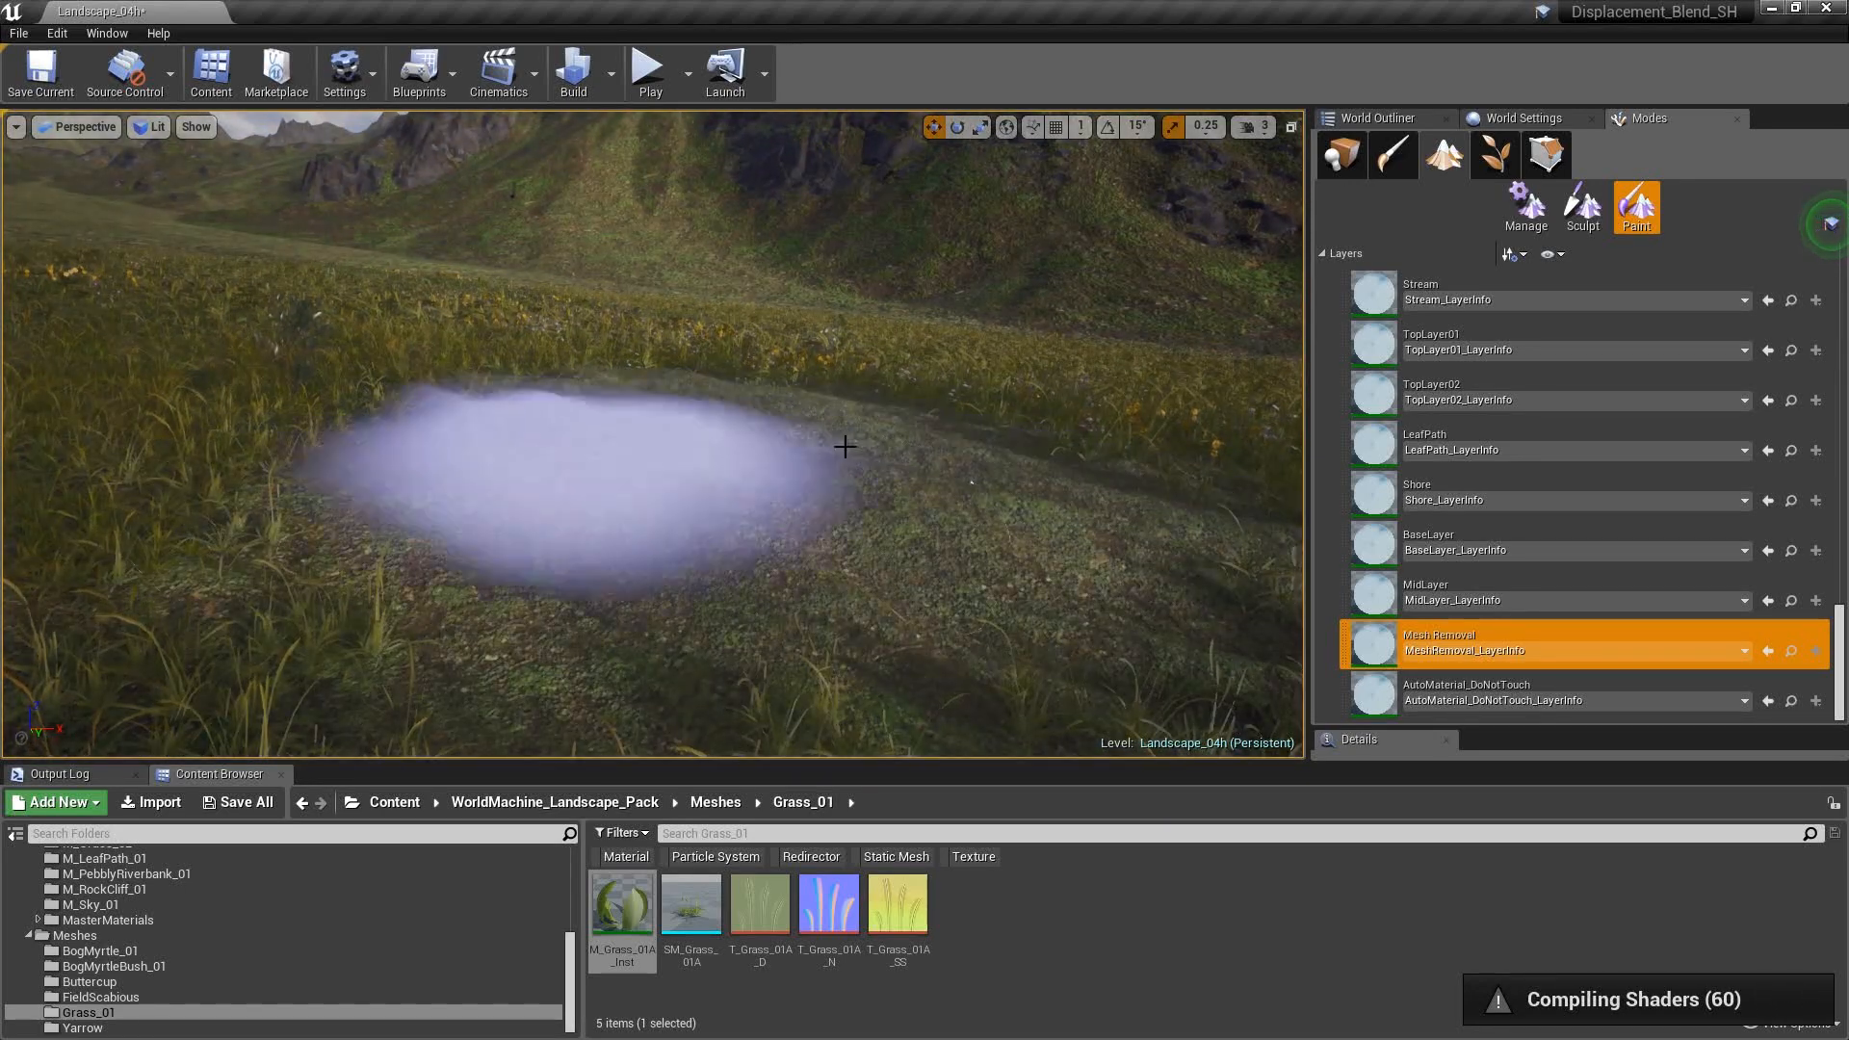
# - View the foliage painting options, return to landscape painting, and examine the grass growing on the steep rock spires
pyautogui.click(1492, 162)
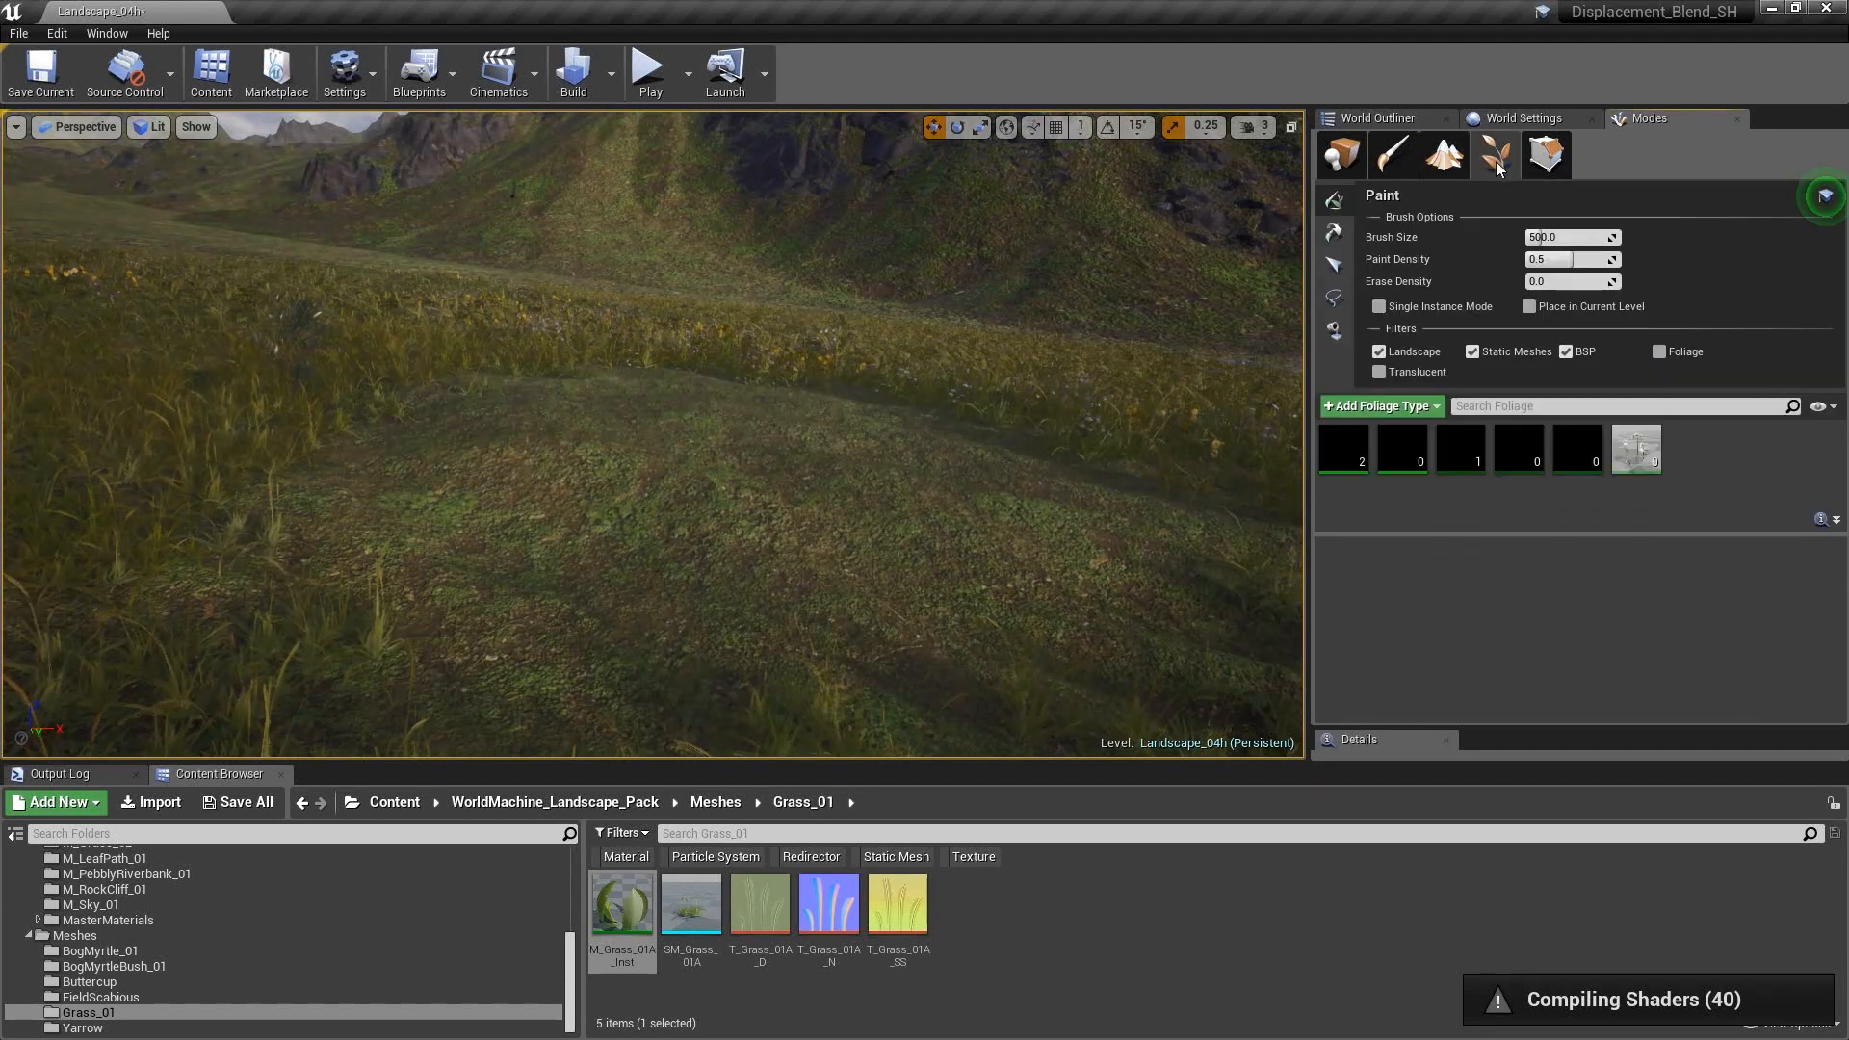
pyautogui.hotkey('shift', '3')
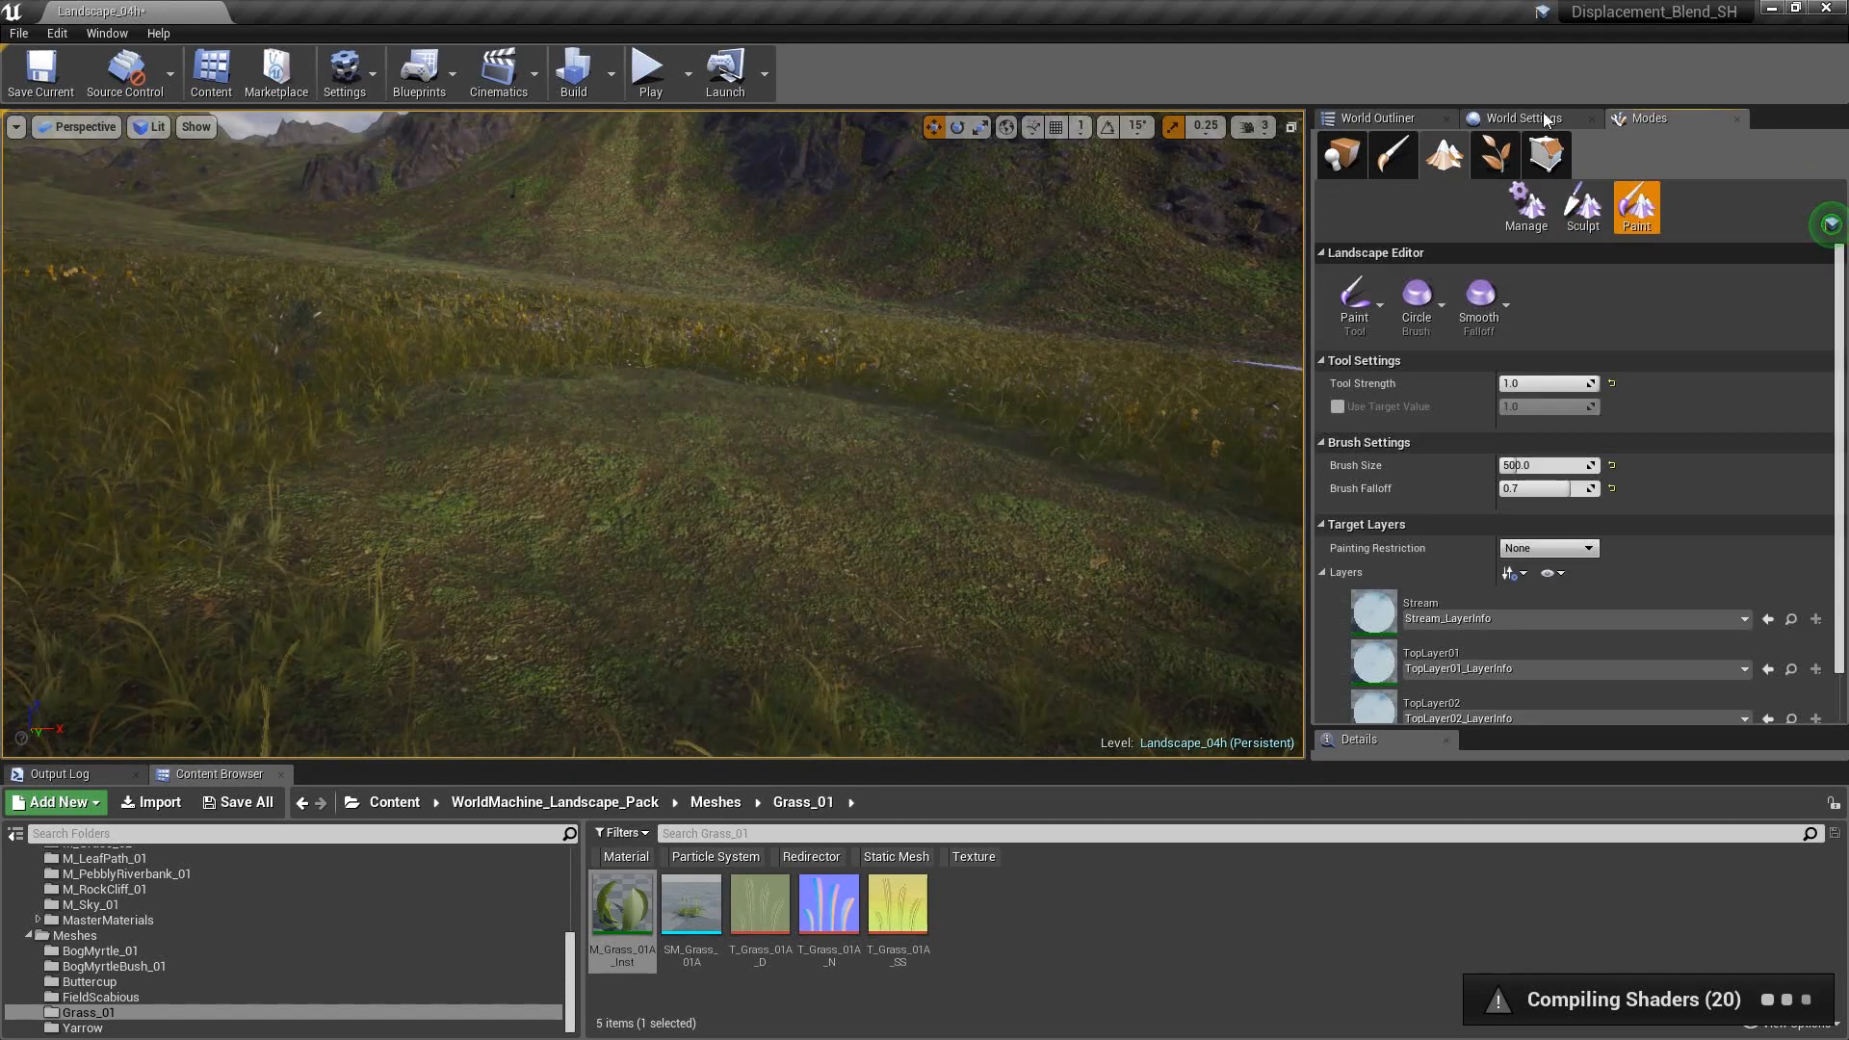
pyautogui.moveTo(650, 423); pyautogui.dragTo(530, 501)
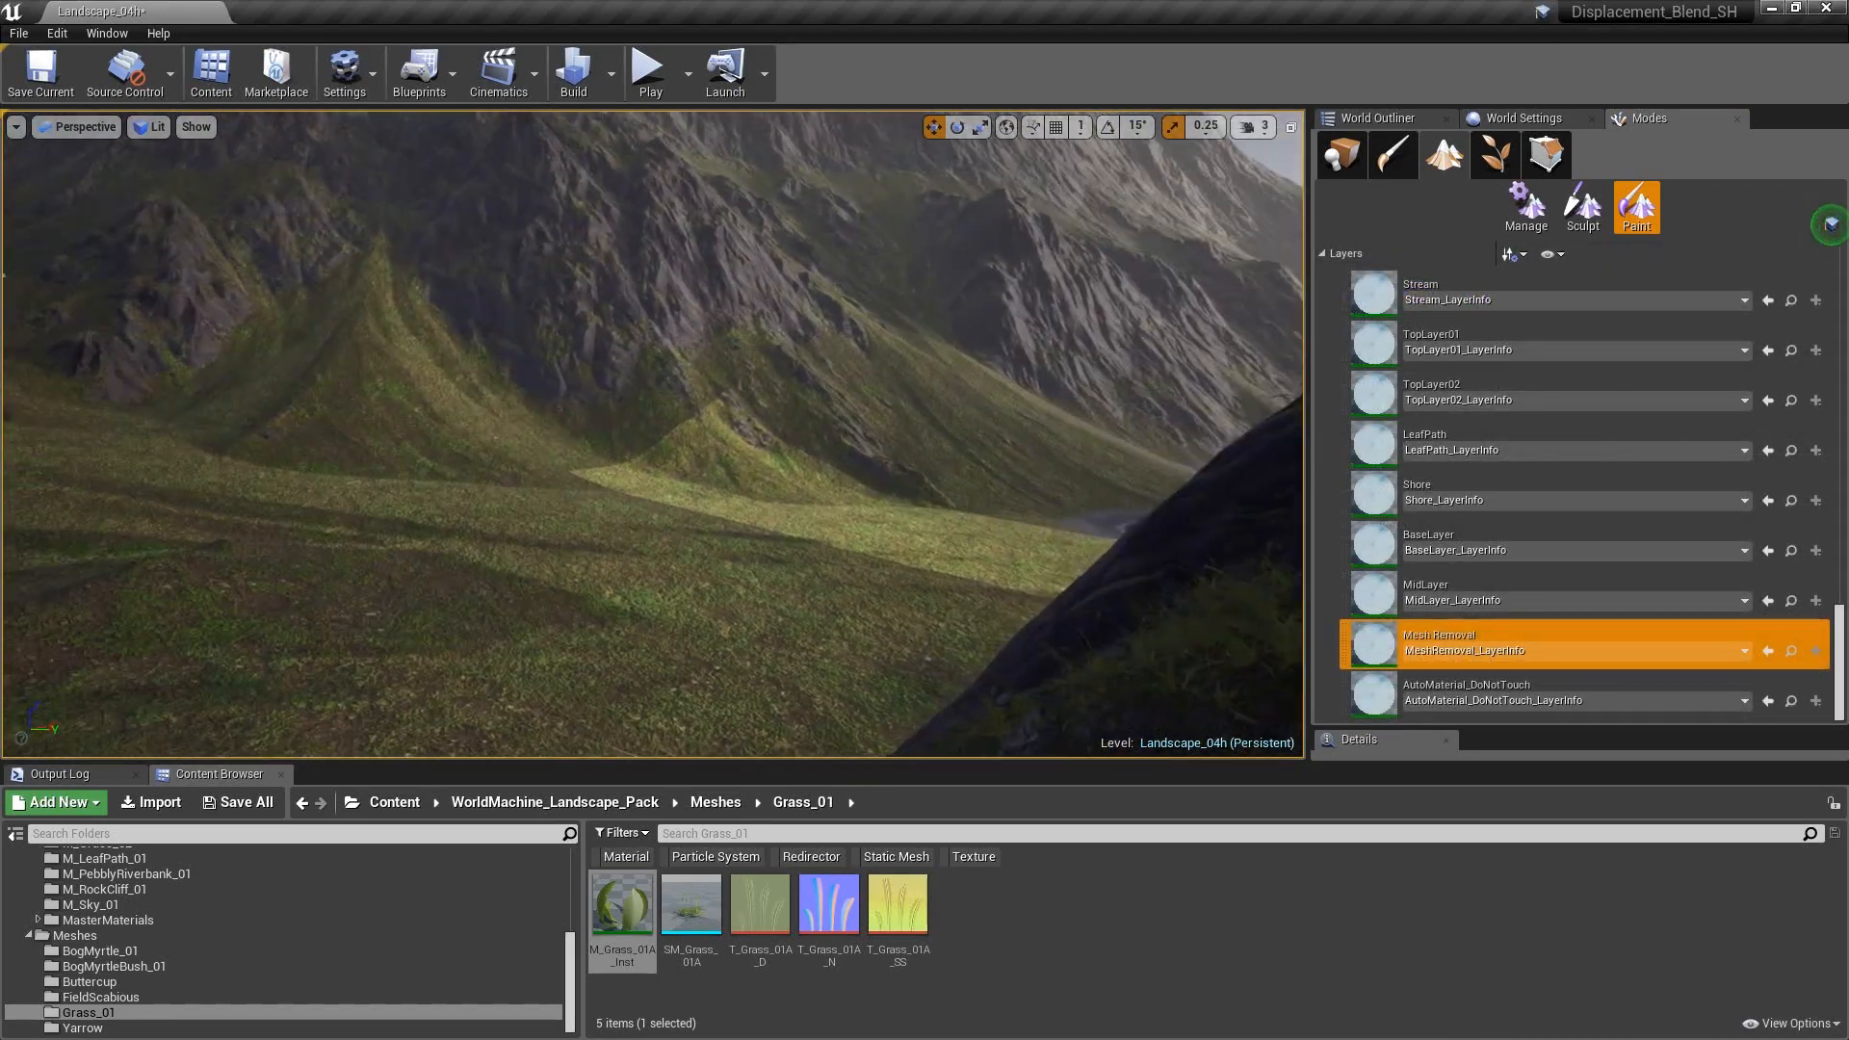
pyautogui.moveTo(653, 433)
pyautogui.mouseDown(button='right')
pyautogui.moveTo(607, 433)
pyautogui.moveTo(405, 530)
pyautogui.moveTo(490, 260)
pyautogui.mouseUp(button='right')
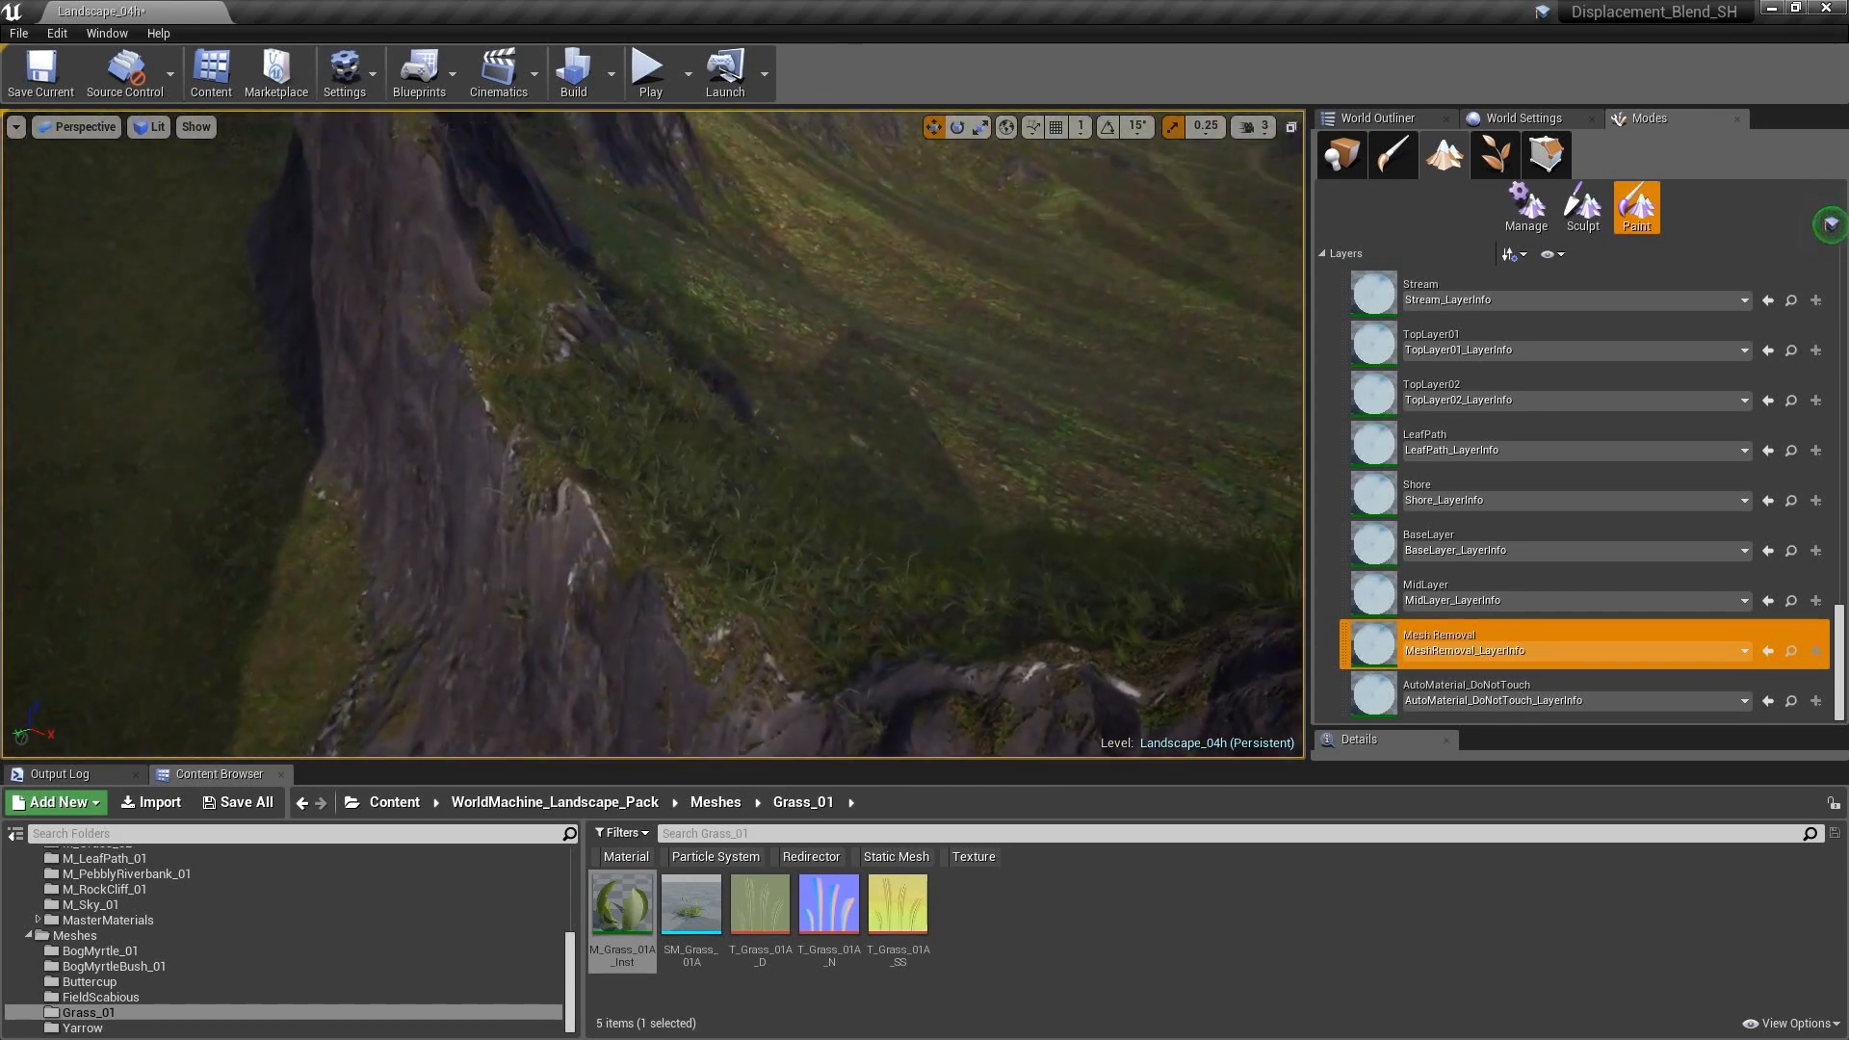
pyautogui.moveTo(652, 433); pyautogui.dragTo(857, 414, button='right')
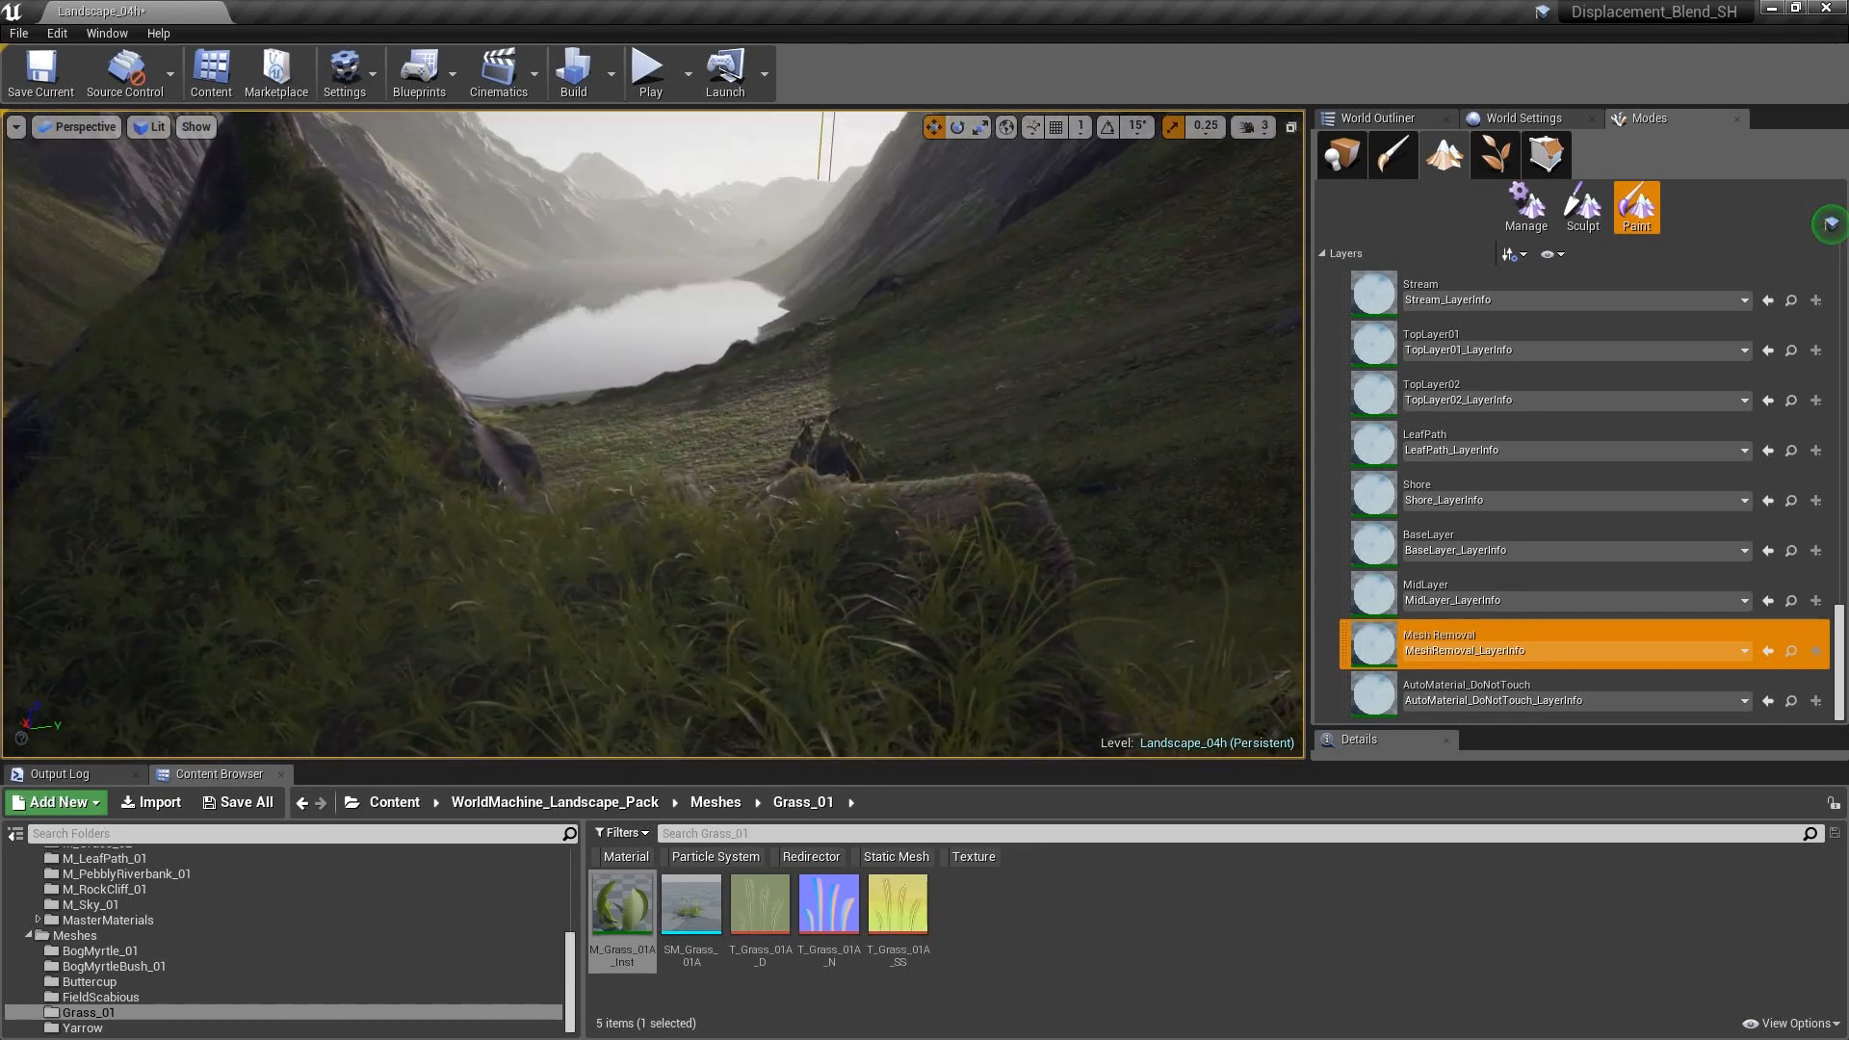
pyautogui.moveTo(653, 434); pyautogui.dragTo(602, 423, button='right')
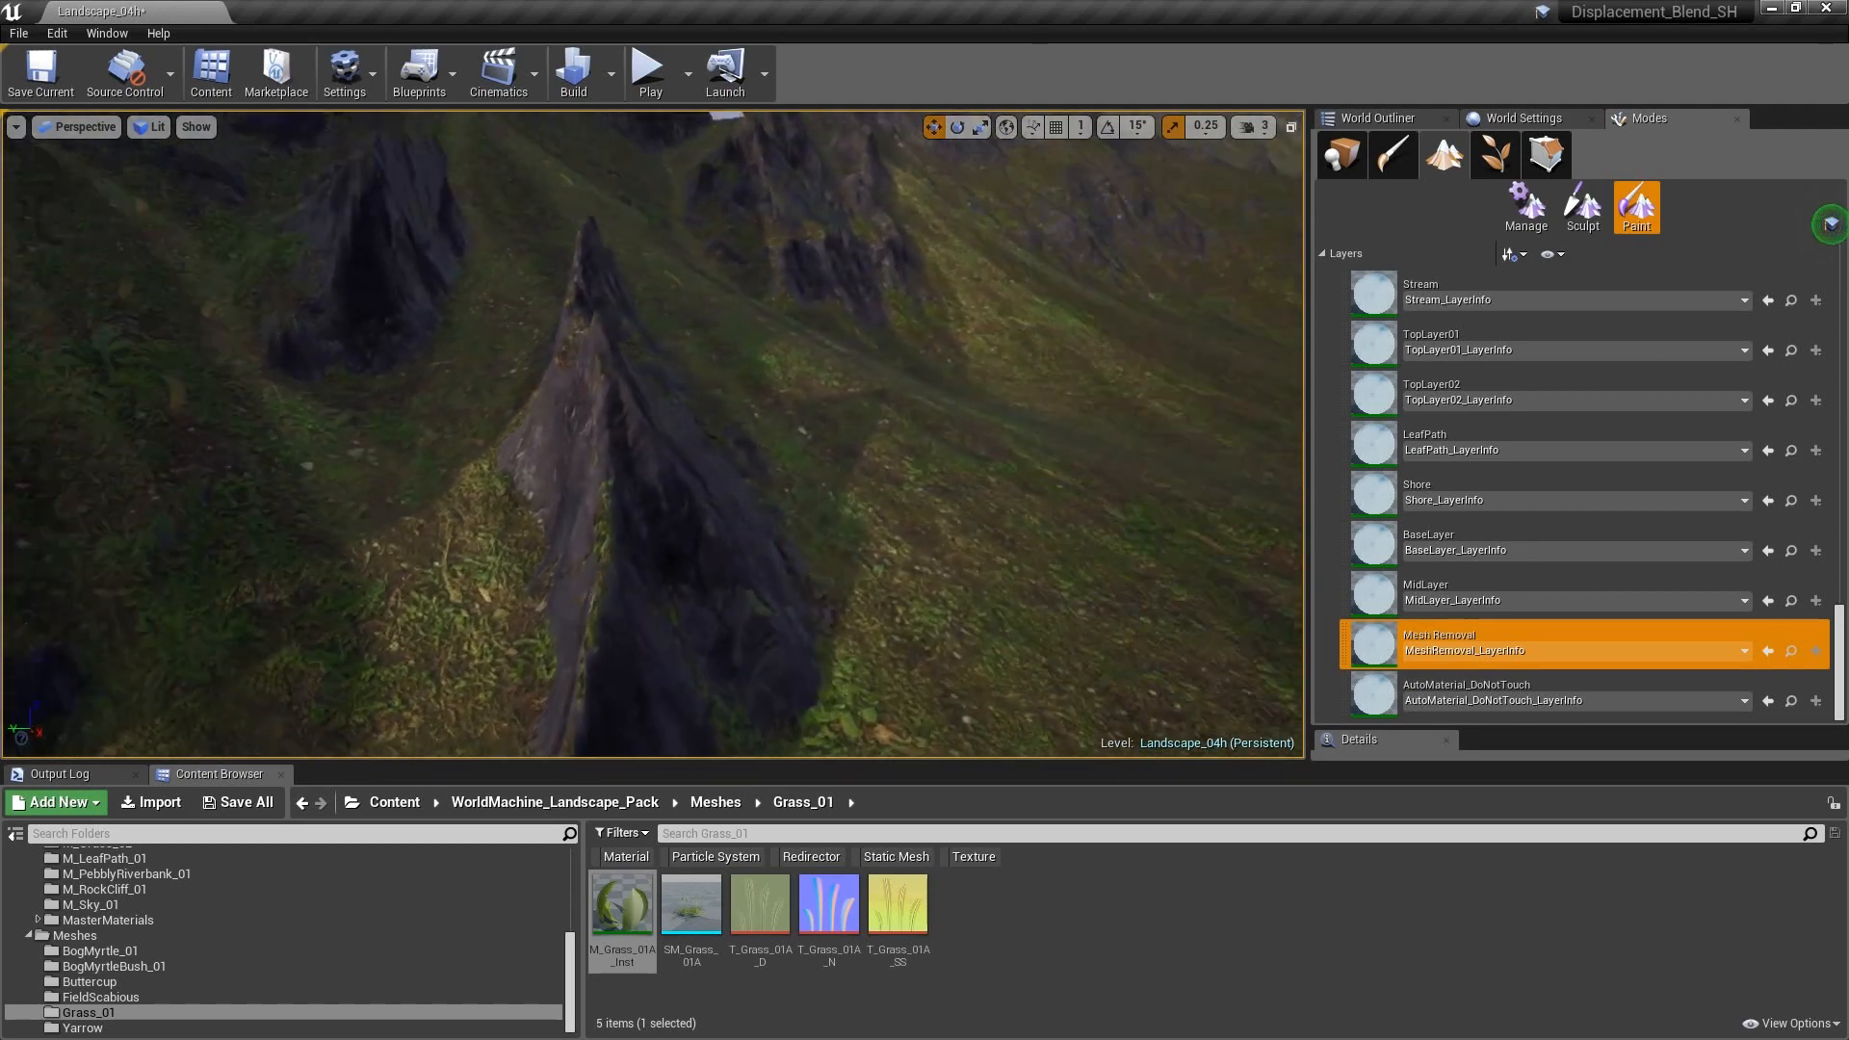
pyautogui.press('w')
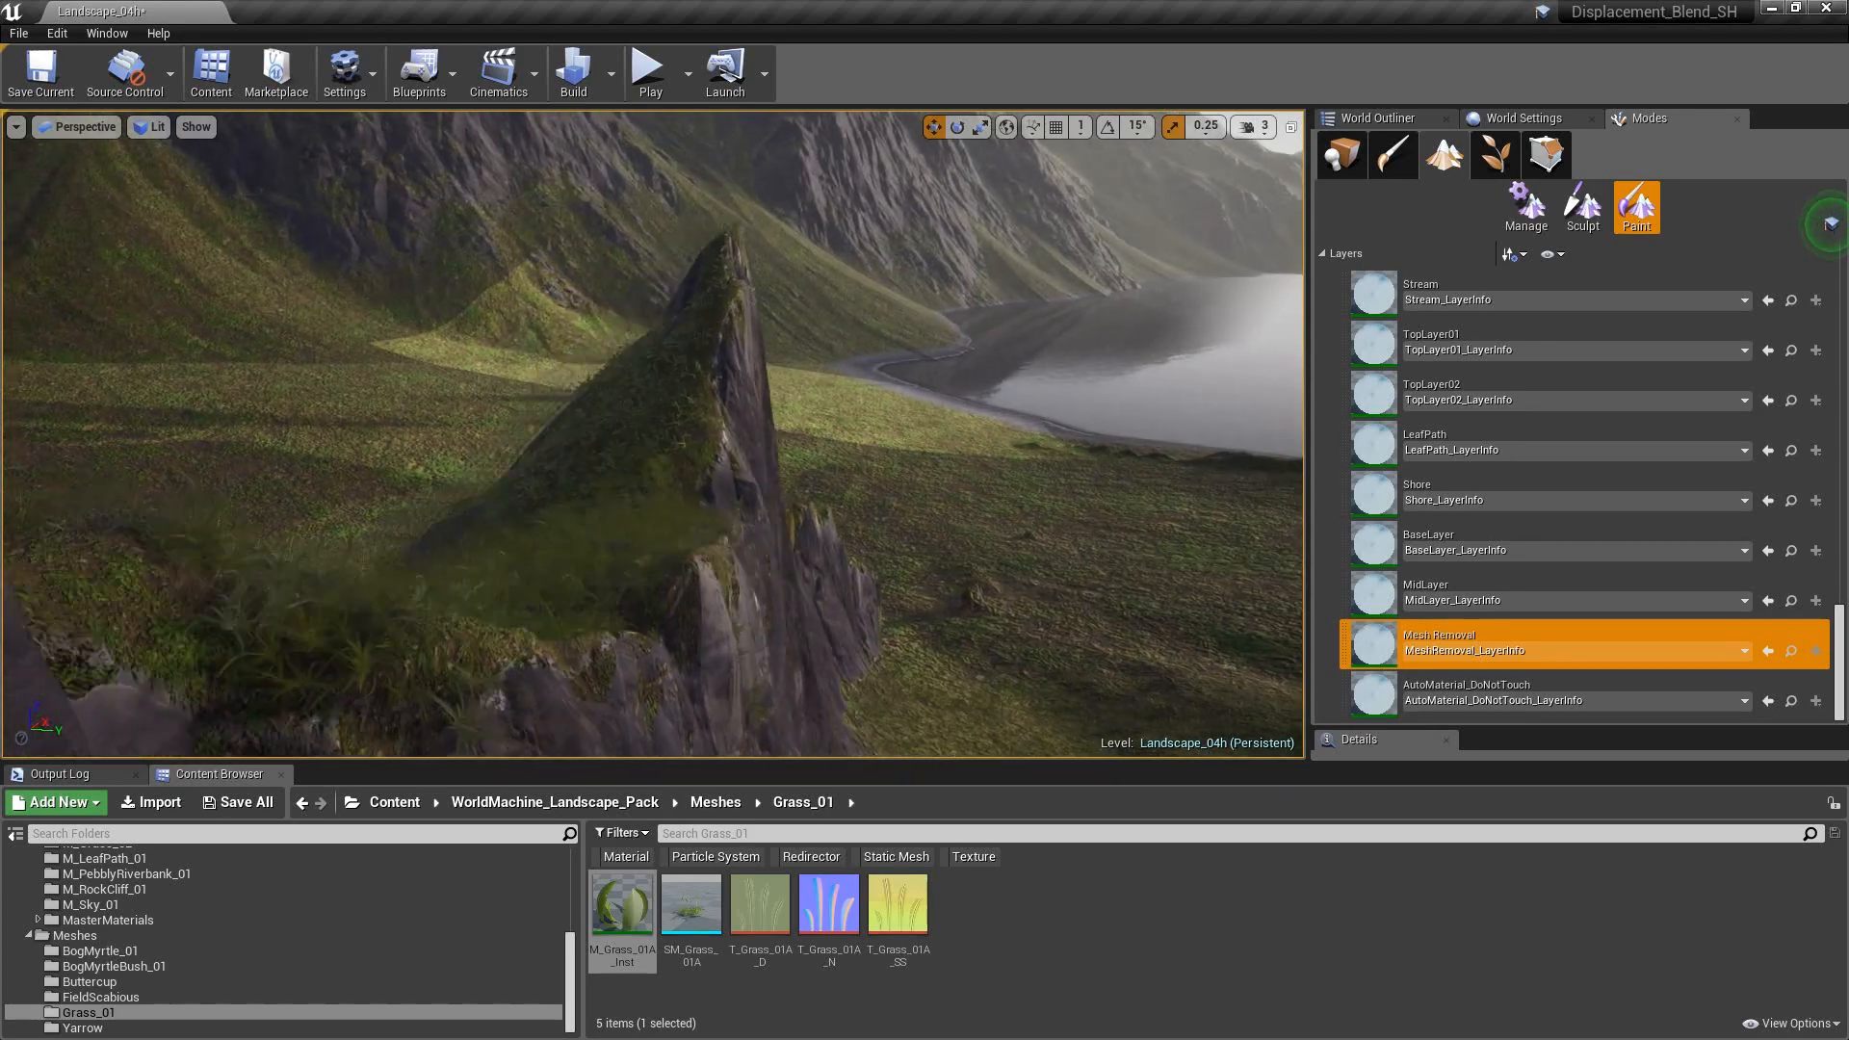
pyautogui.moveTo(653, 433)
pyautogui.mouseDown(button='right')
pyautogui.moveTo(539, 443)
pyautogui.moveTo(599, 447)
pyautogui.moveTo(660, 392)
pyautogui.mouseUp(button='right')
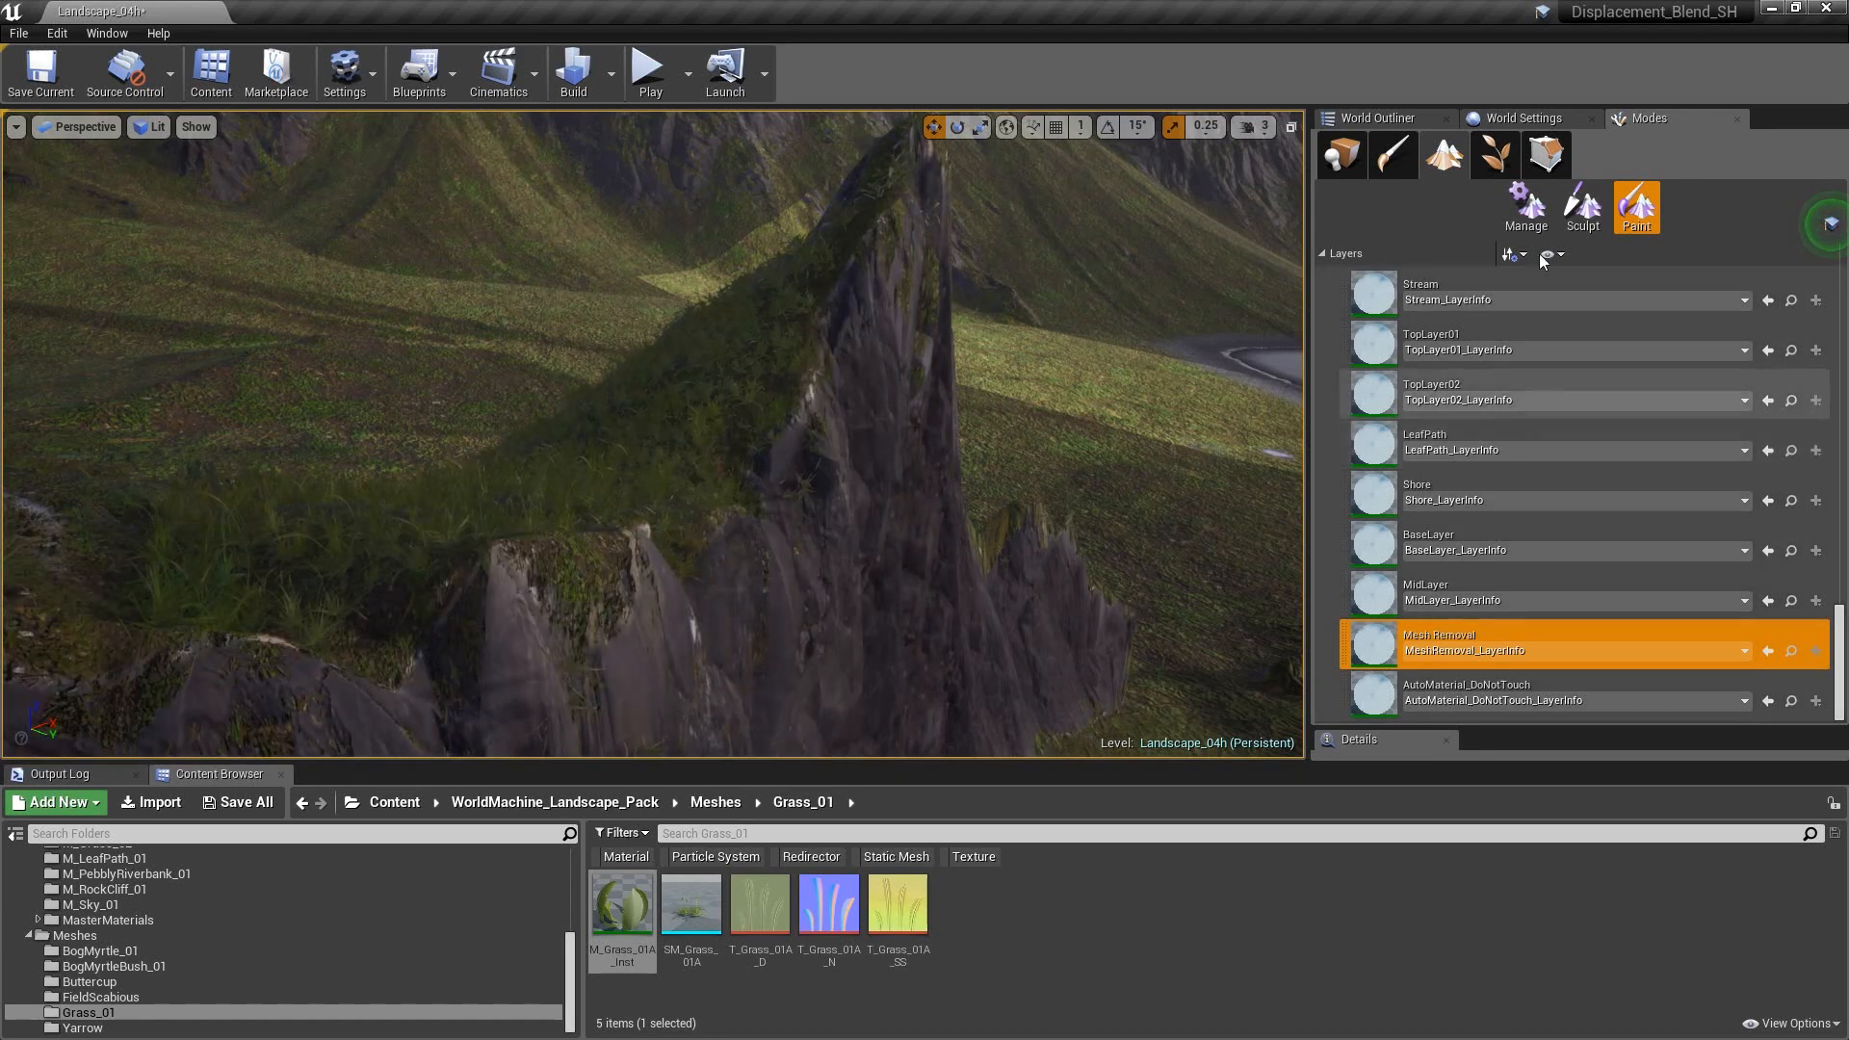
# - Leave landscape painting for Place mode, set the landscape's X and Y location to 0, and frame the landscape
pyautogui.click(1343, 159)
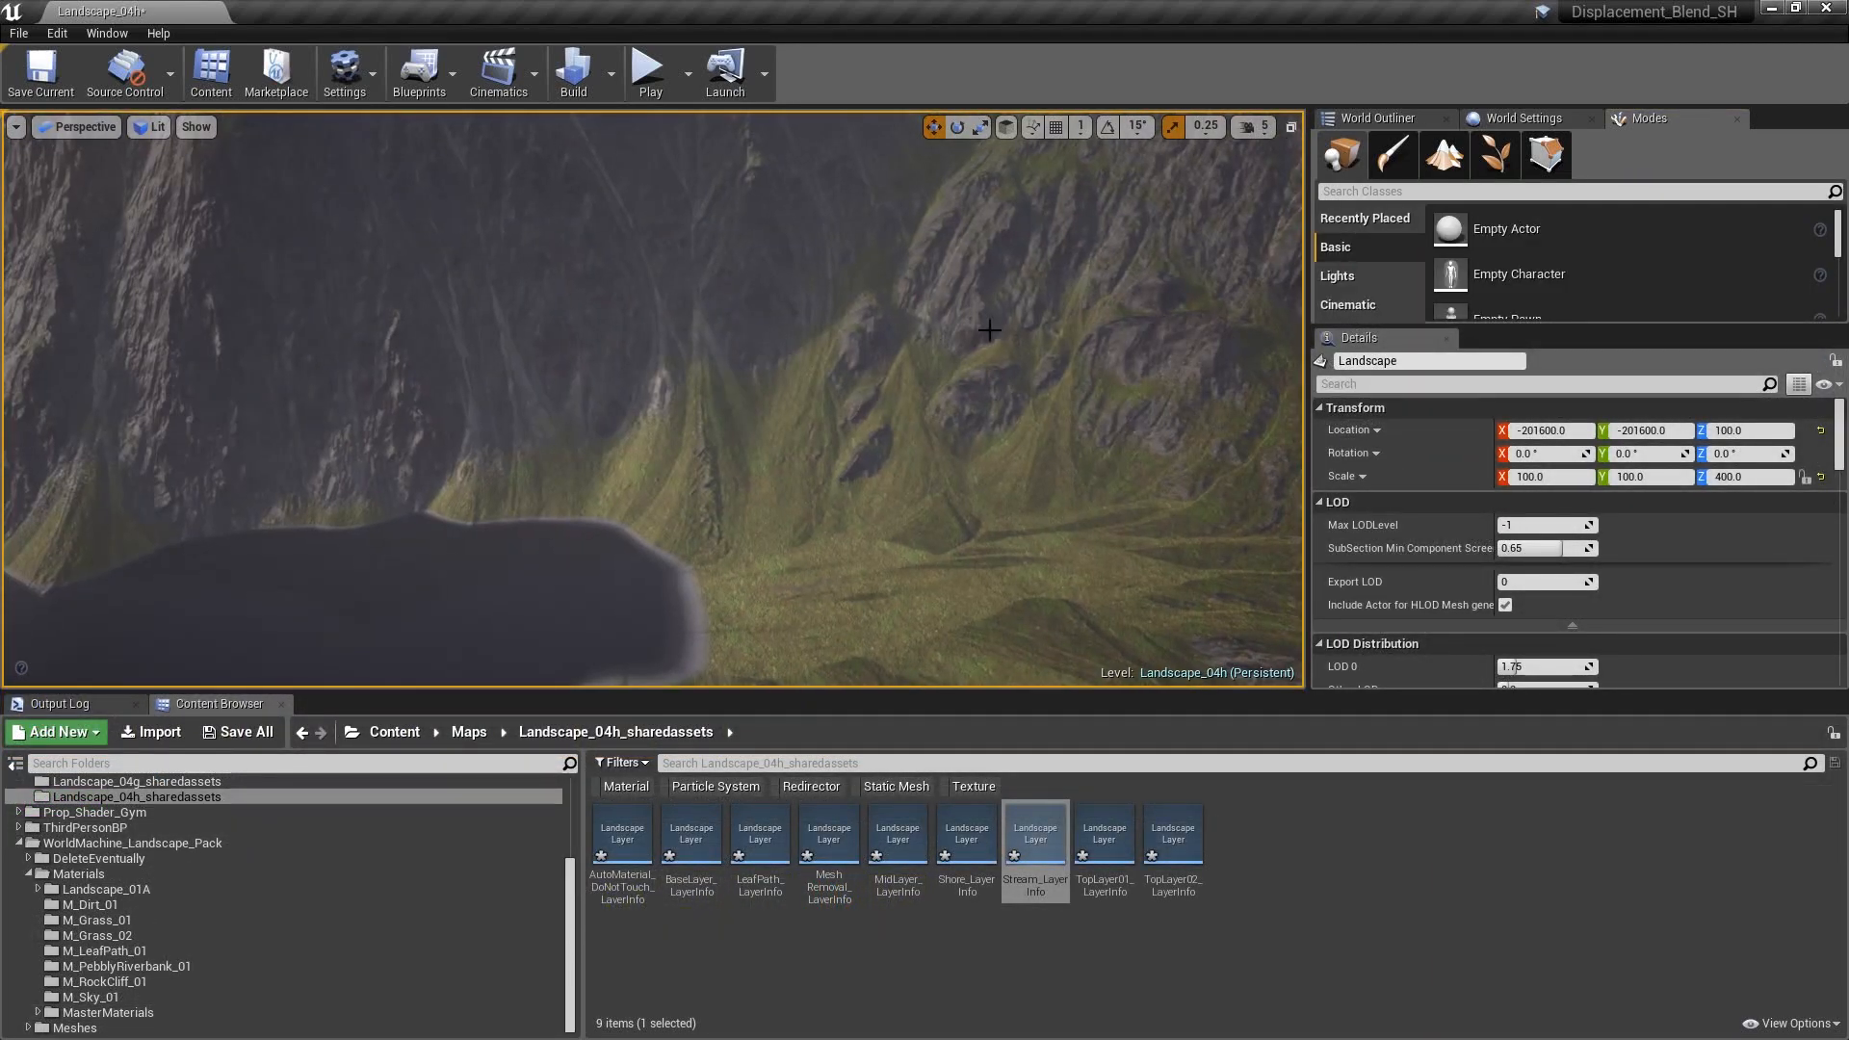
pyautogui.moveTo(996, 332); pyautogui.dragTo(1033, 289, button='right')
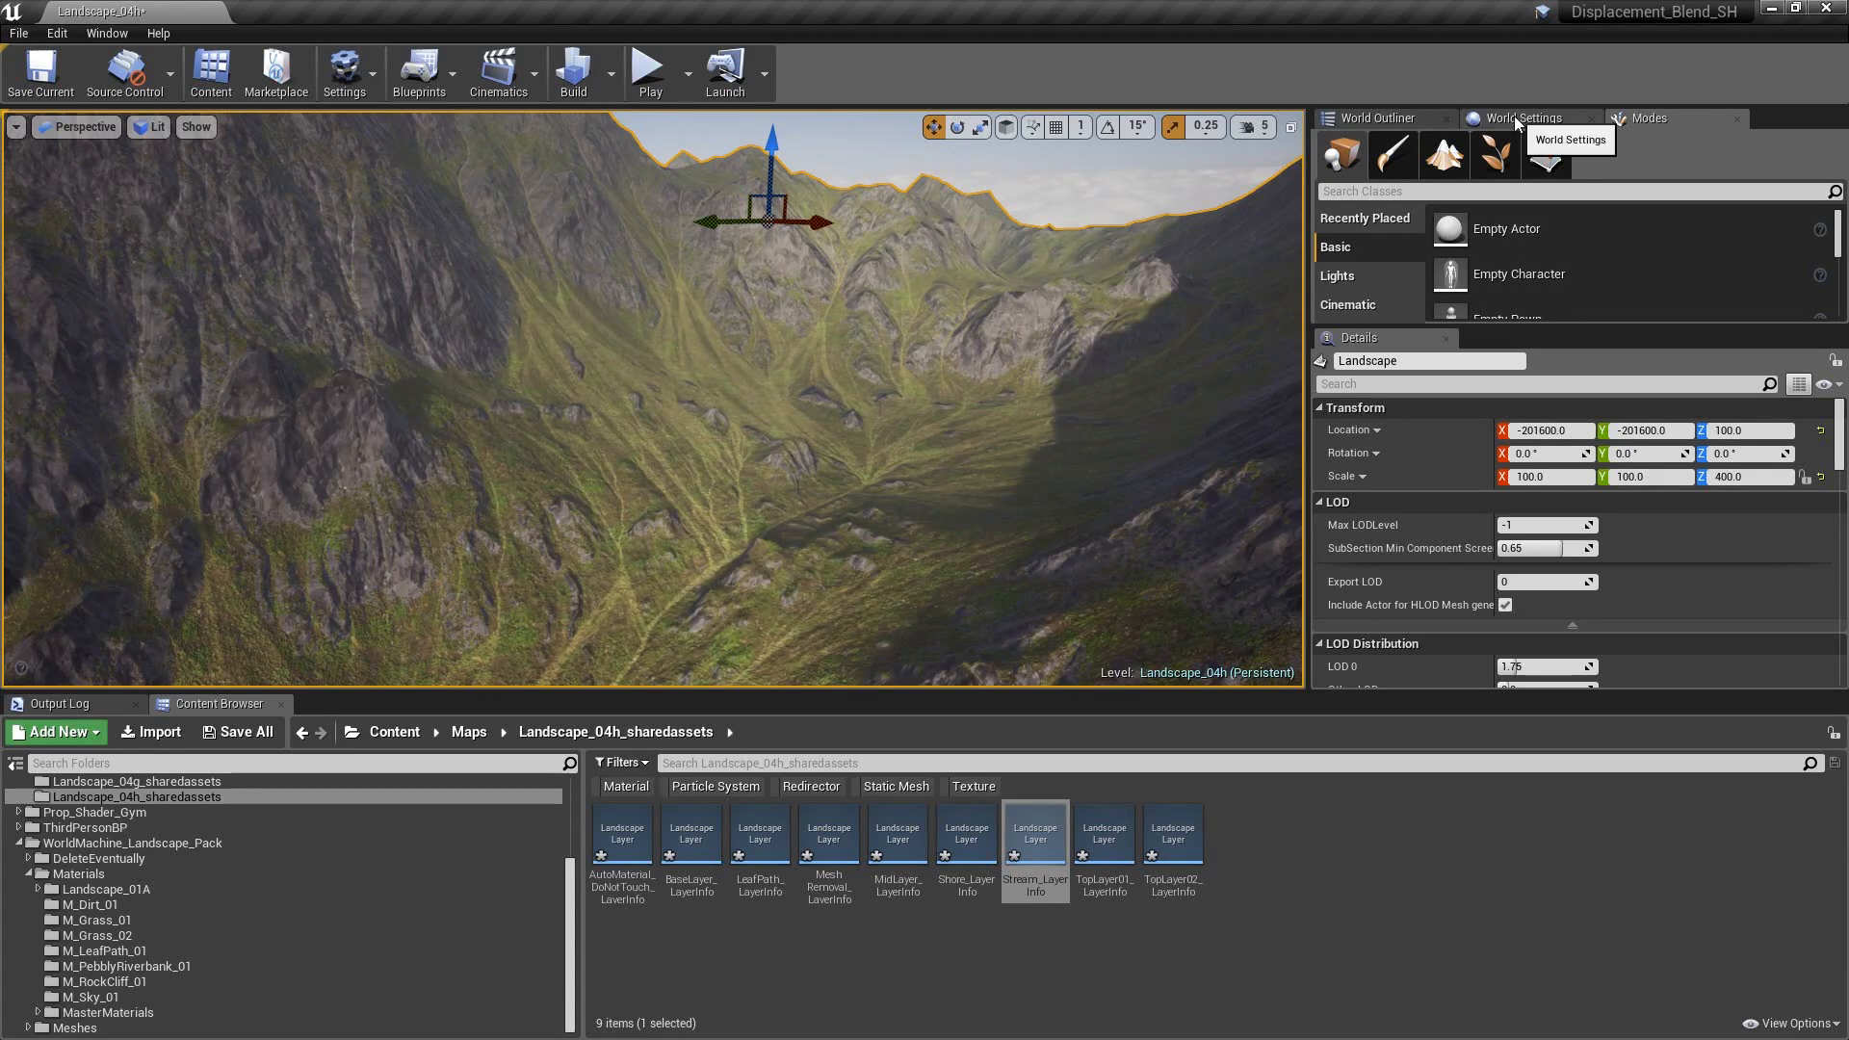
pyautogui.click(1540, 430)
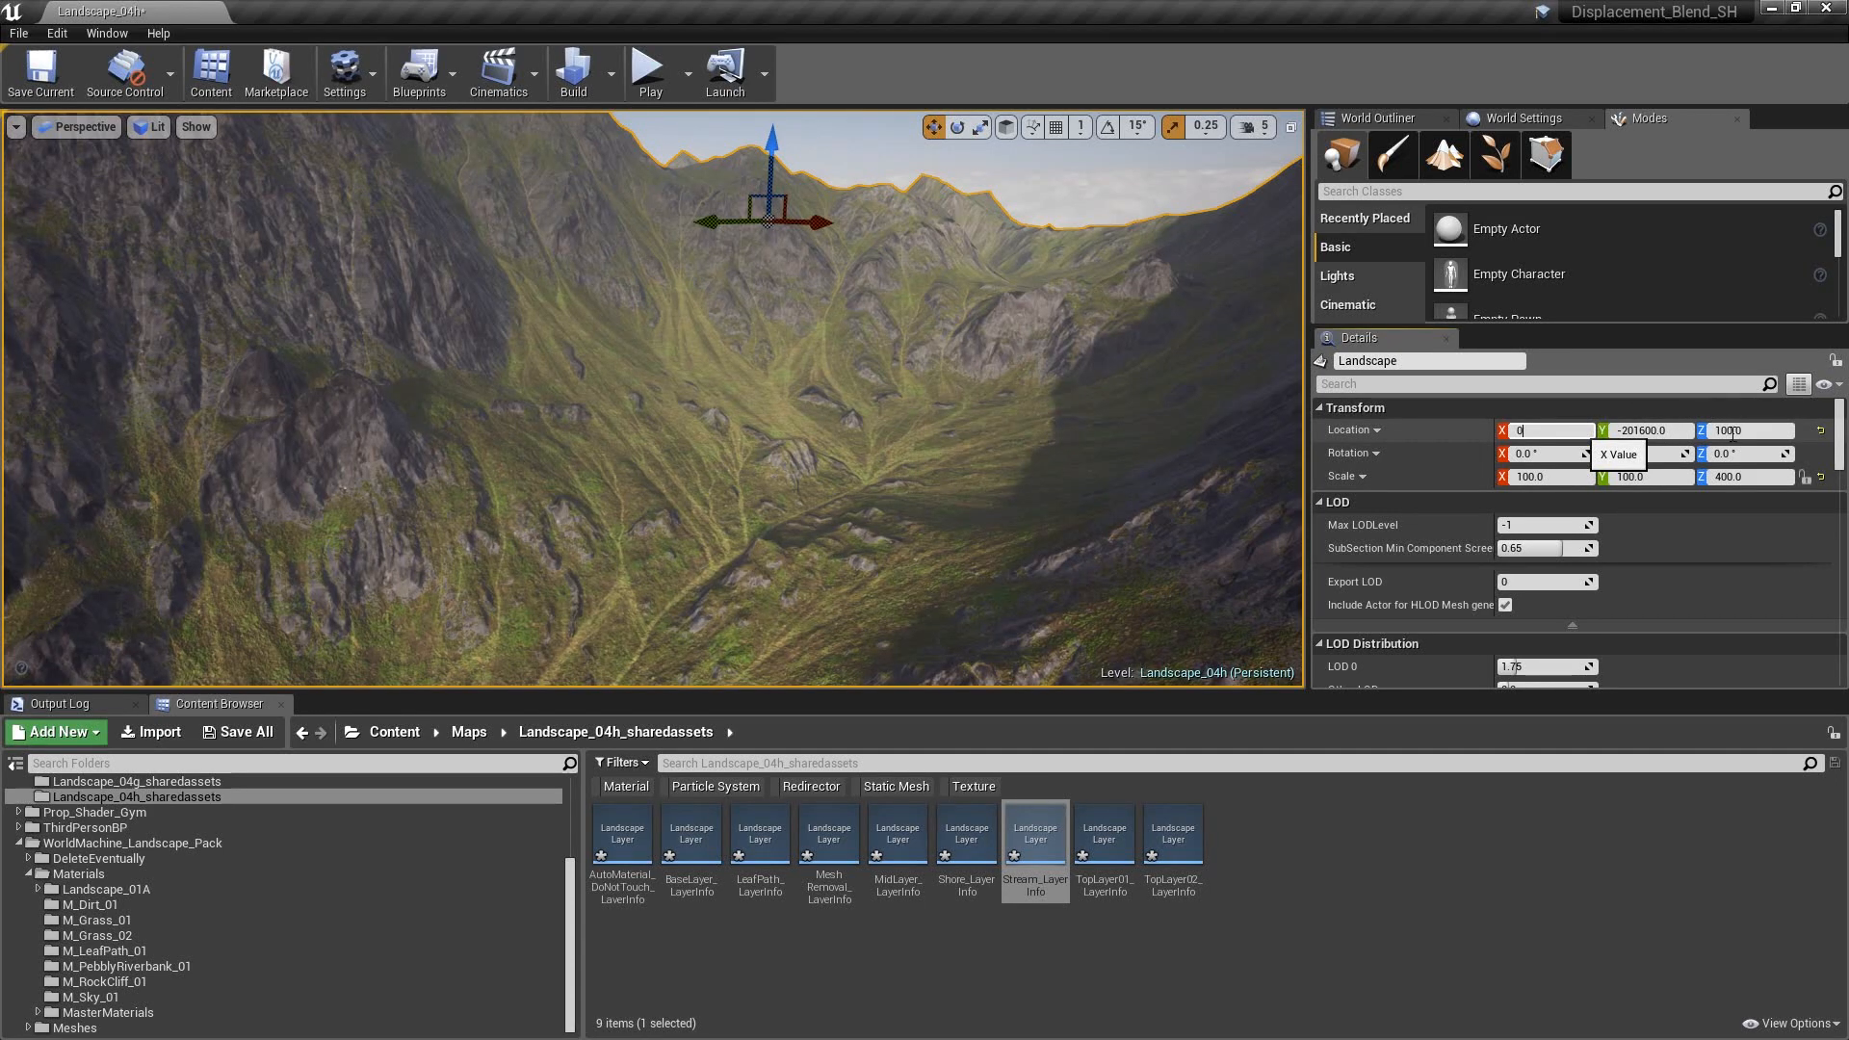
pyautogui.press('Return')
pyautogui.click(1654, 430)
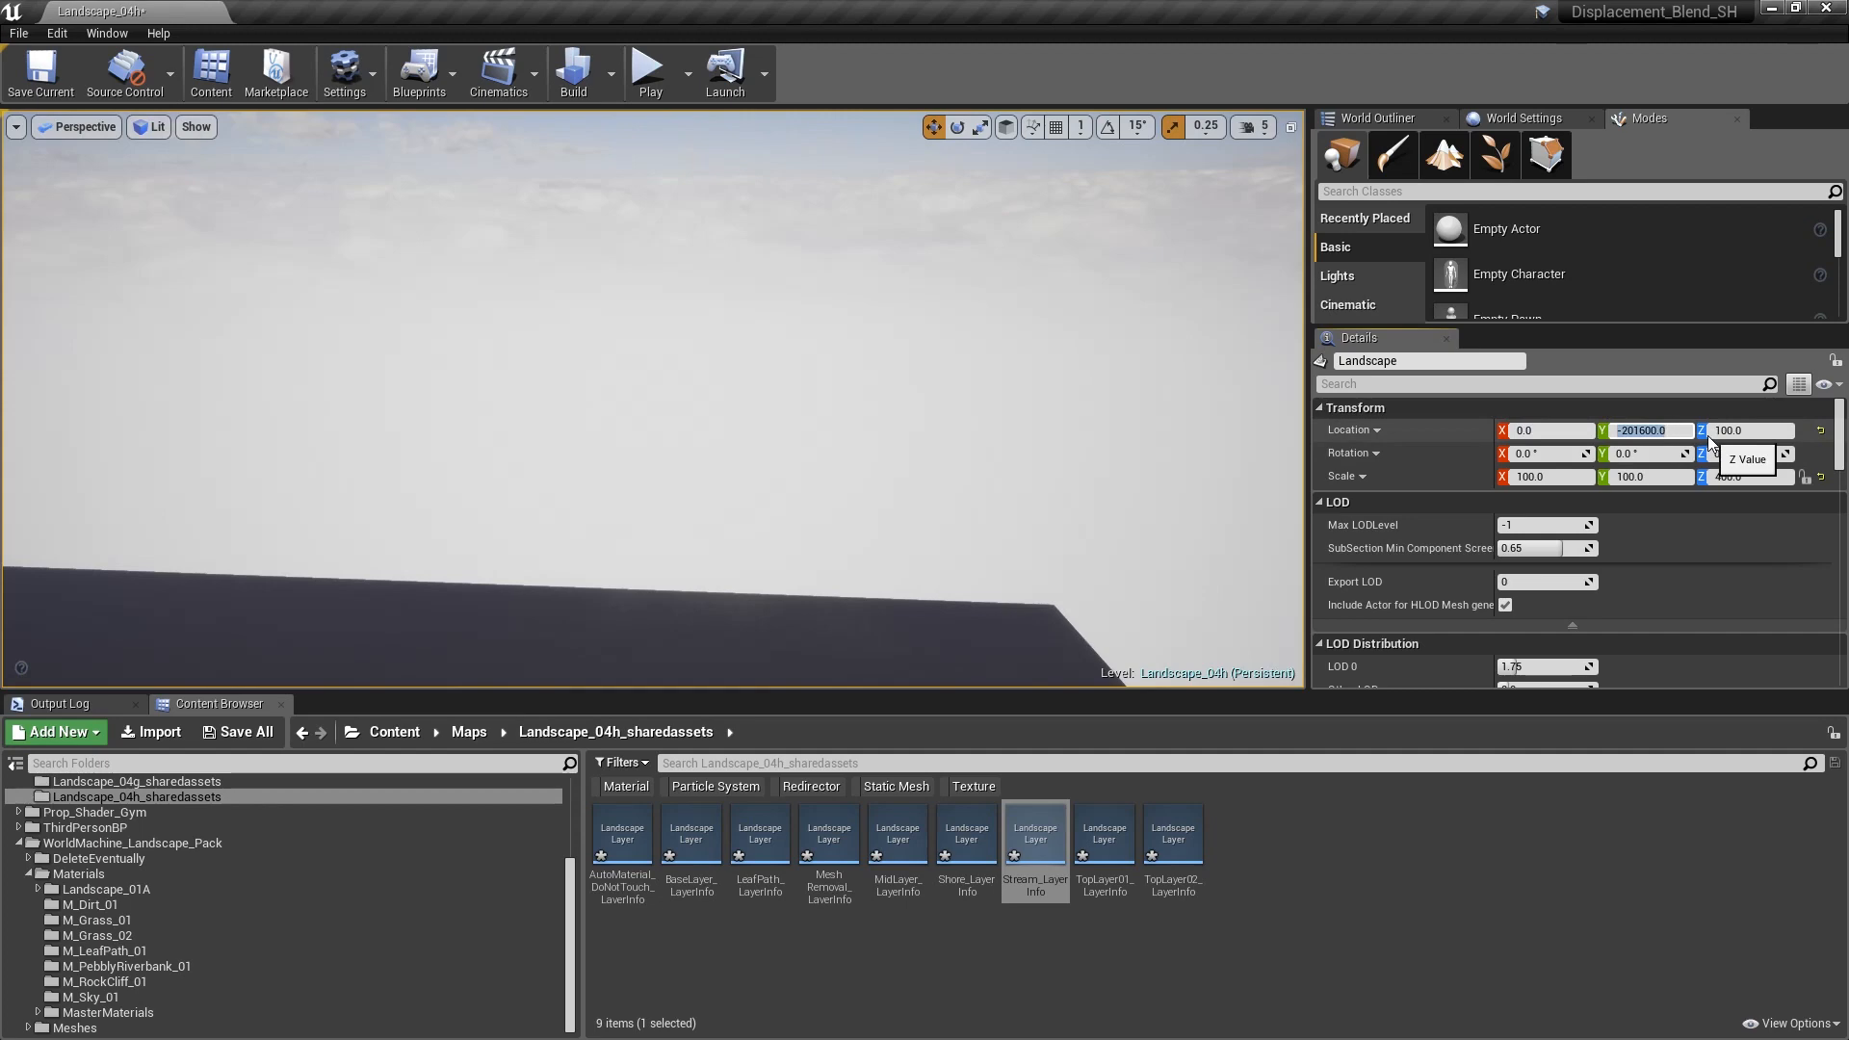
pyautogui.write('0')
pyautogui.press('Return')
pyautogui.press('f')
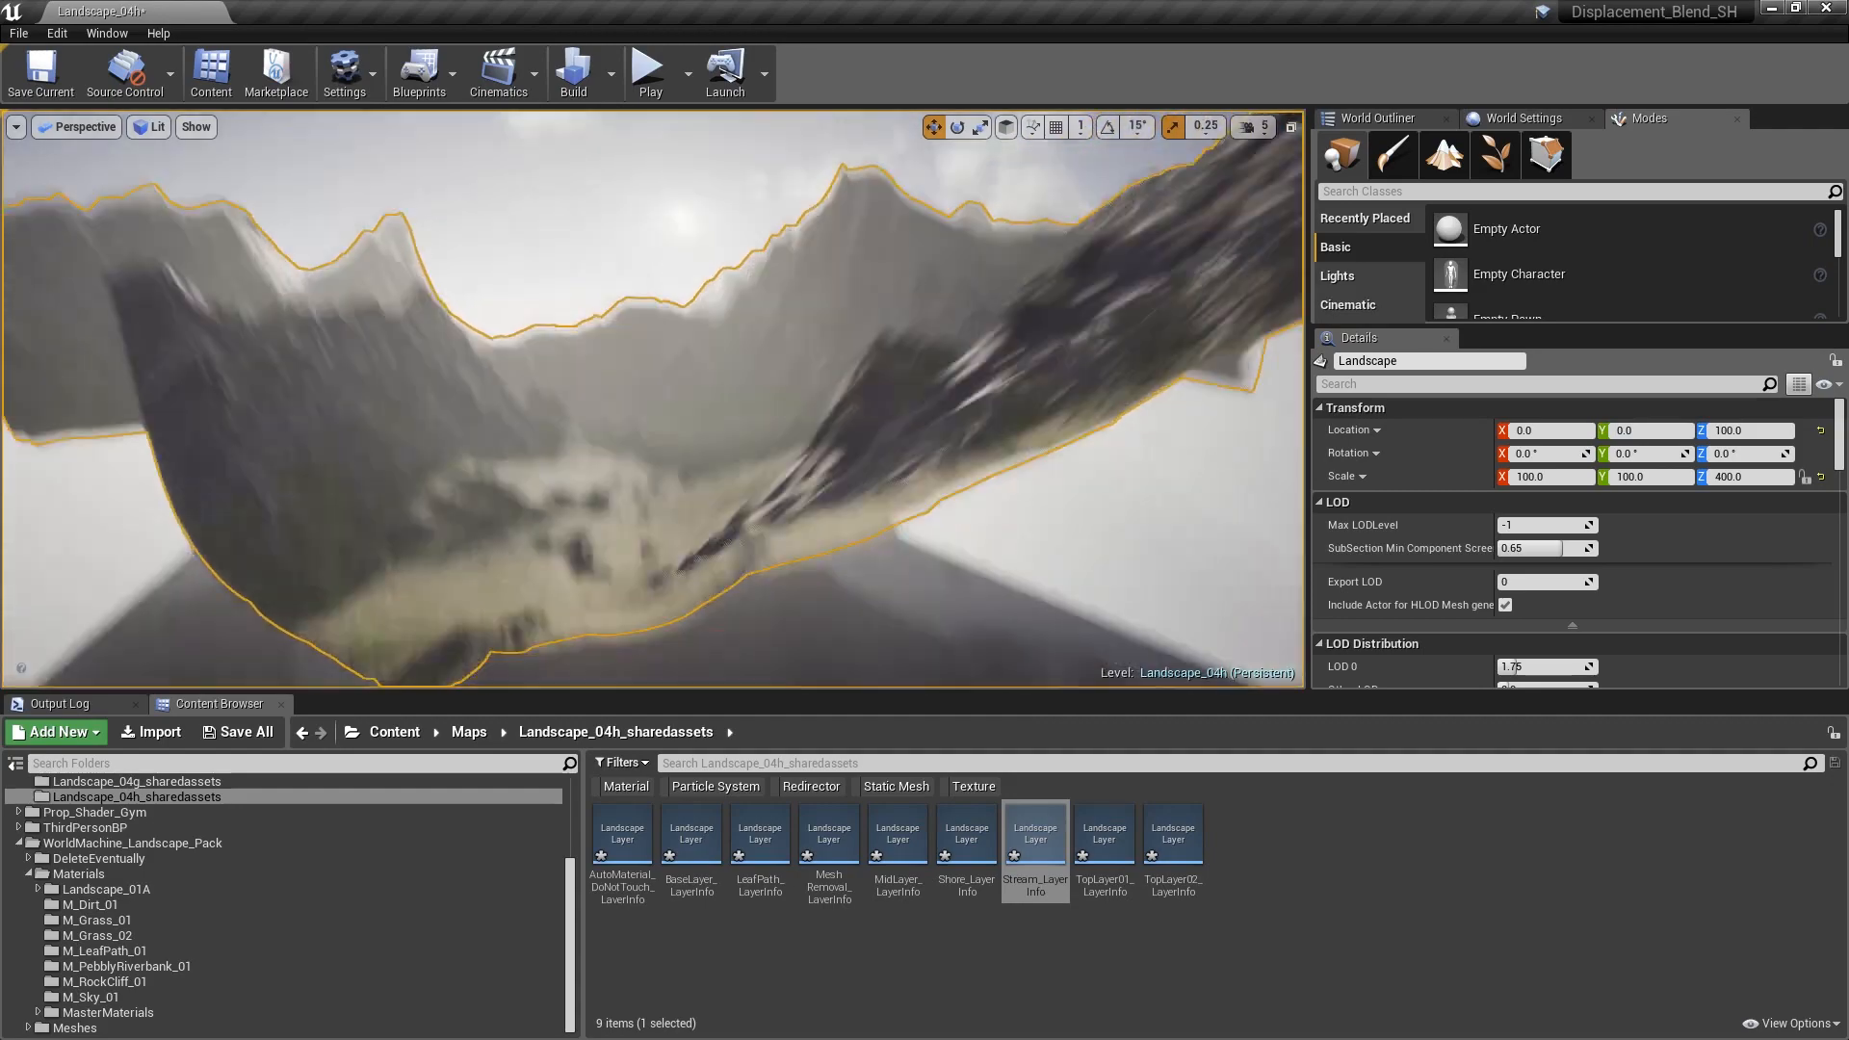
# - Deselect the landscape, inspect the grassy ground on the valley floor, and select the landscape again
pyautogui.press('Escape')
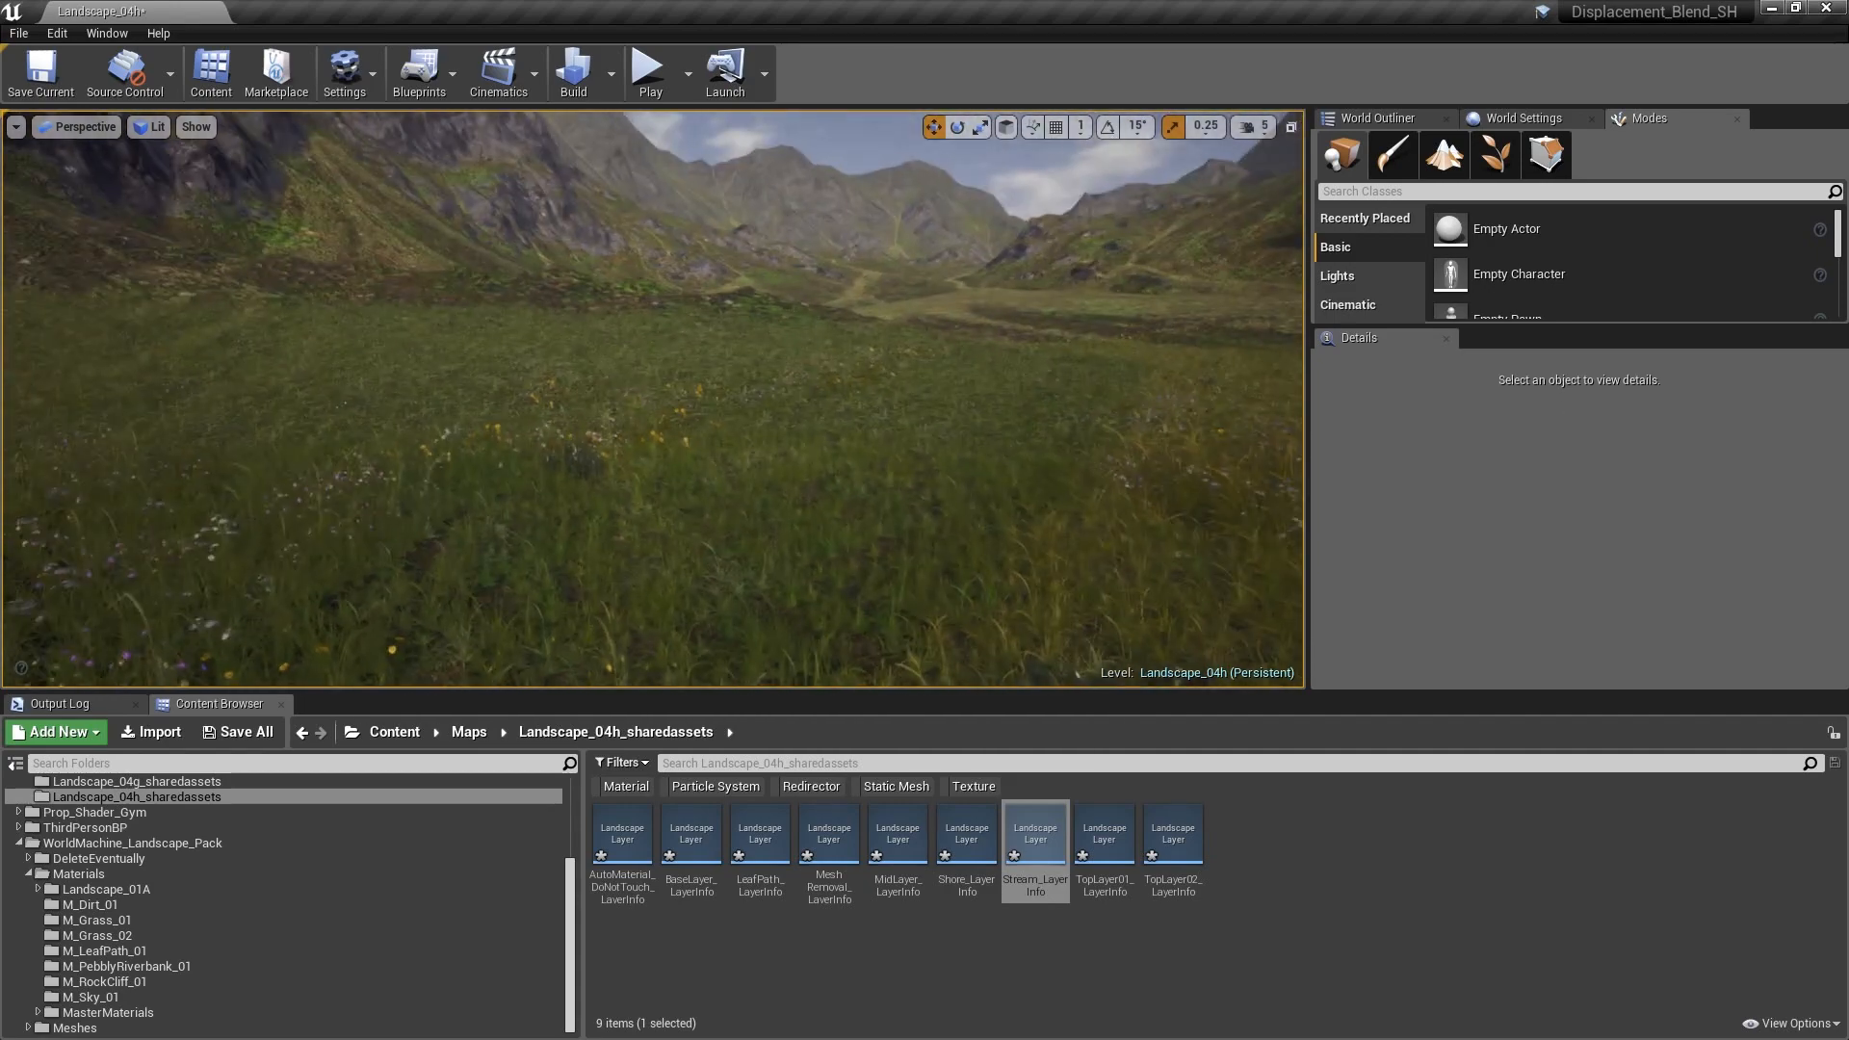
pyautogui.moveTo(655, 399); pyautogui.dragTo(828, 453, button='right')
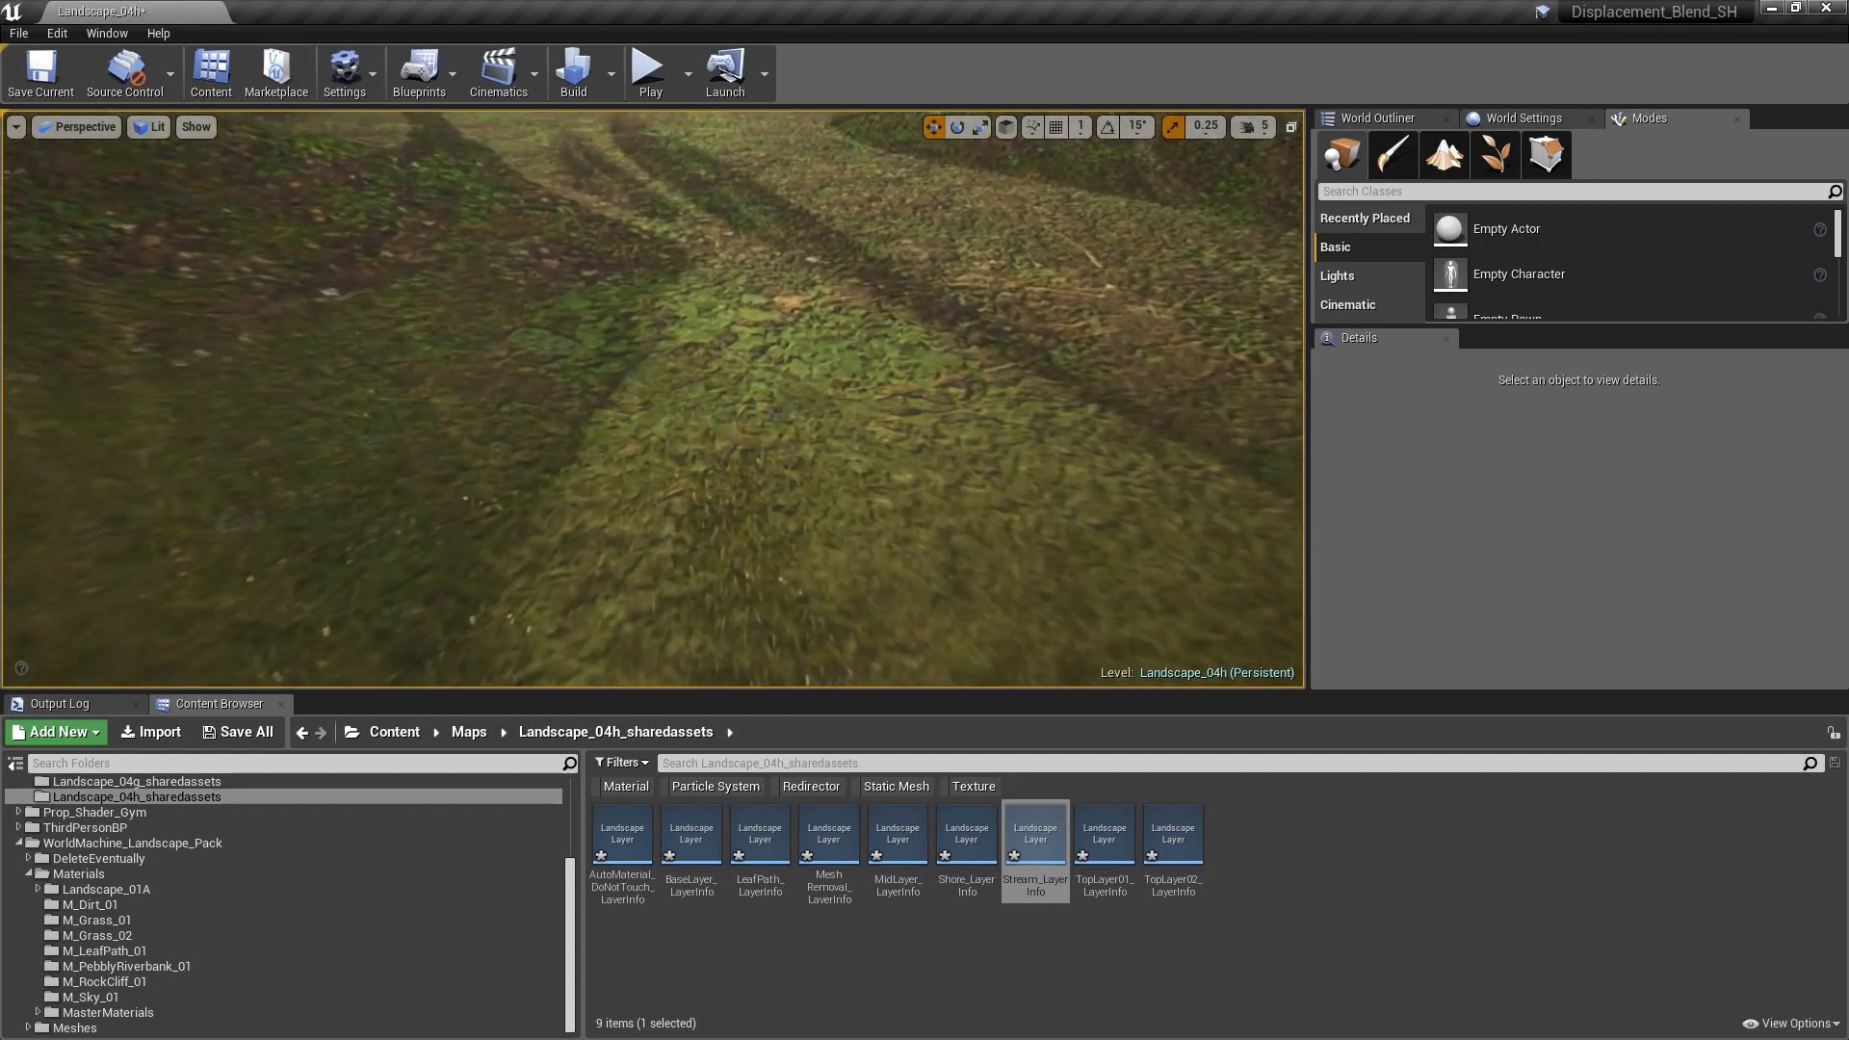
pyautogui.click(681, 287)
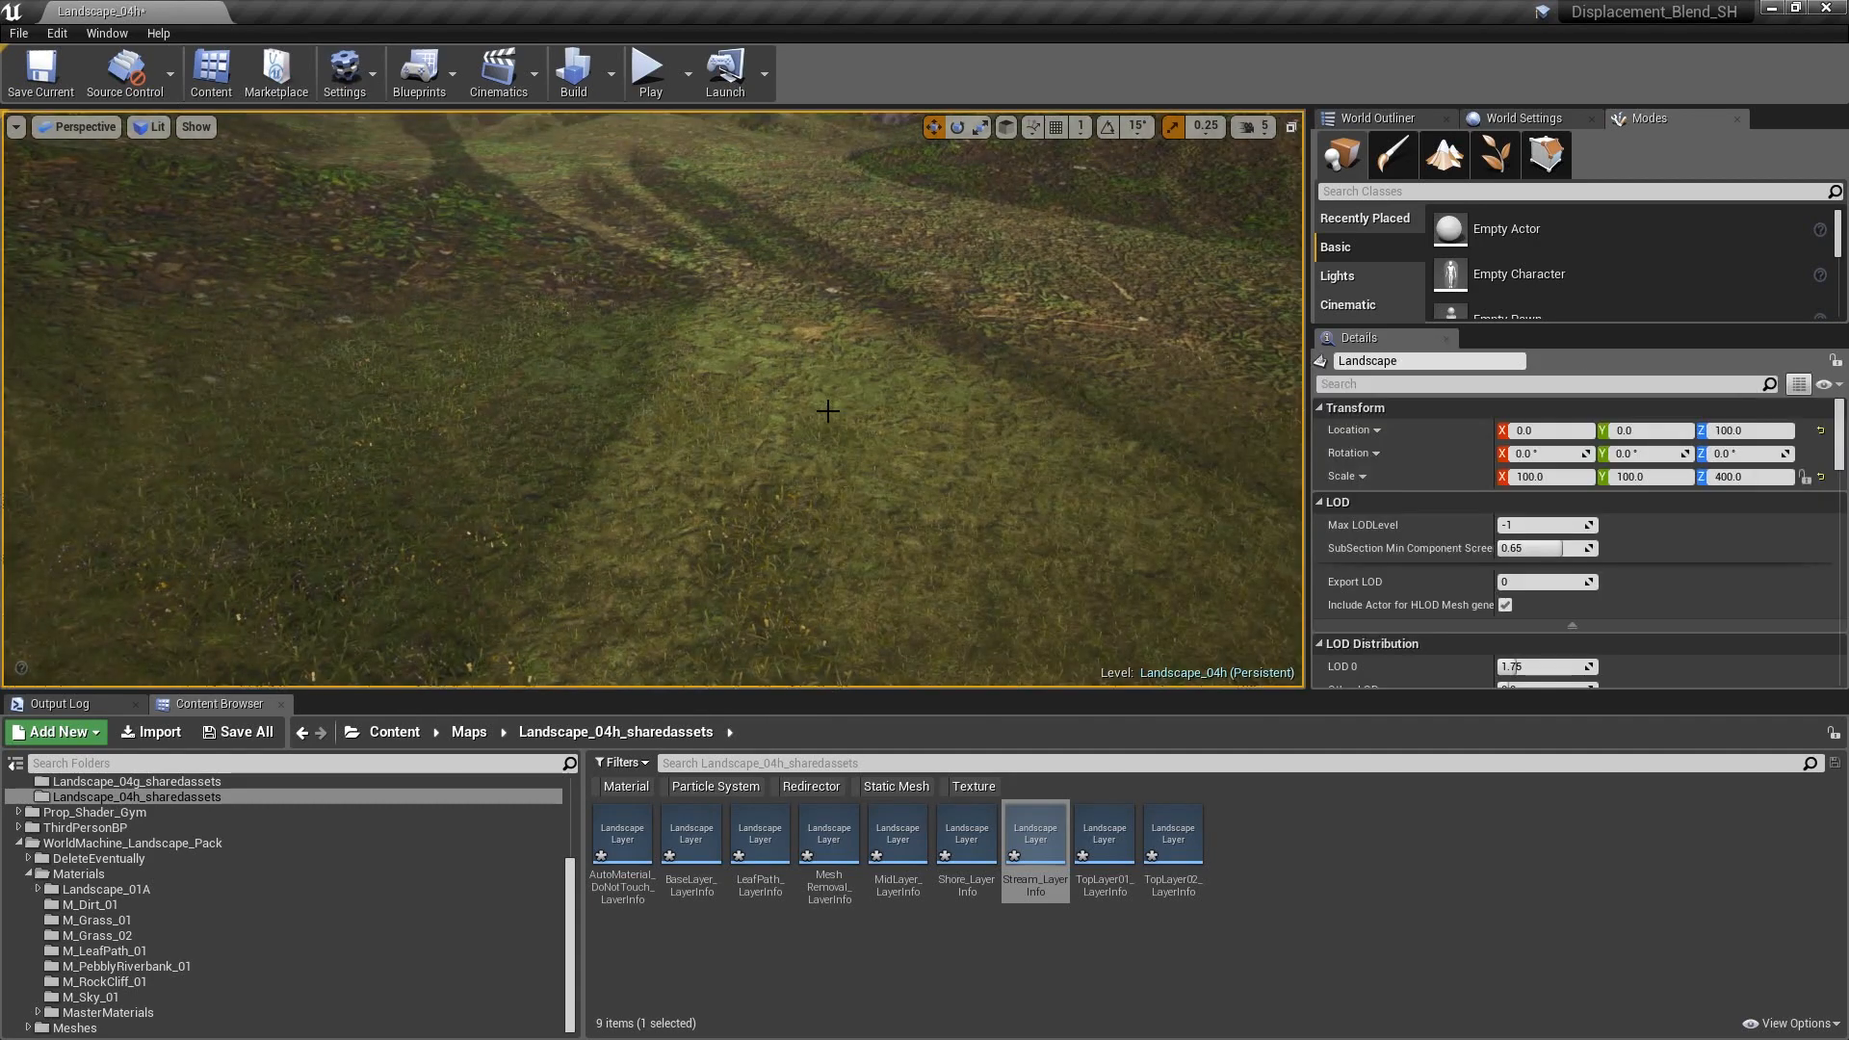
# - Deselect the landscape and examine the grass on the valley floor from a distance and up close
pyautogui.press('Escape')
pyautogui.moveTo(828, 411); pyautogui.dragTo(791, 425, button='right')
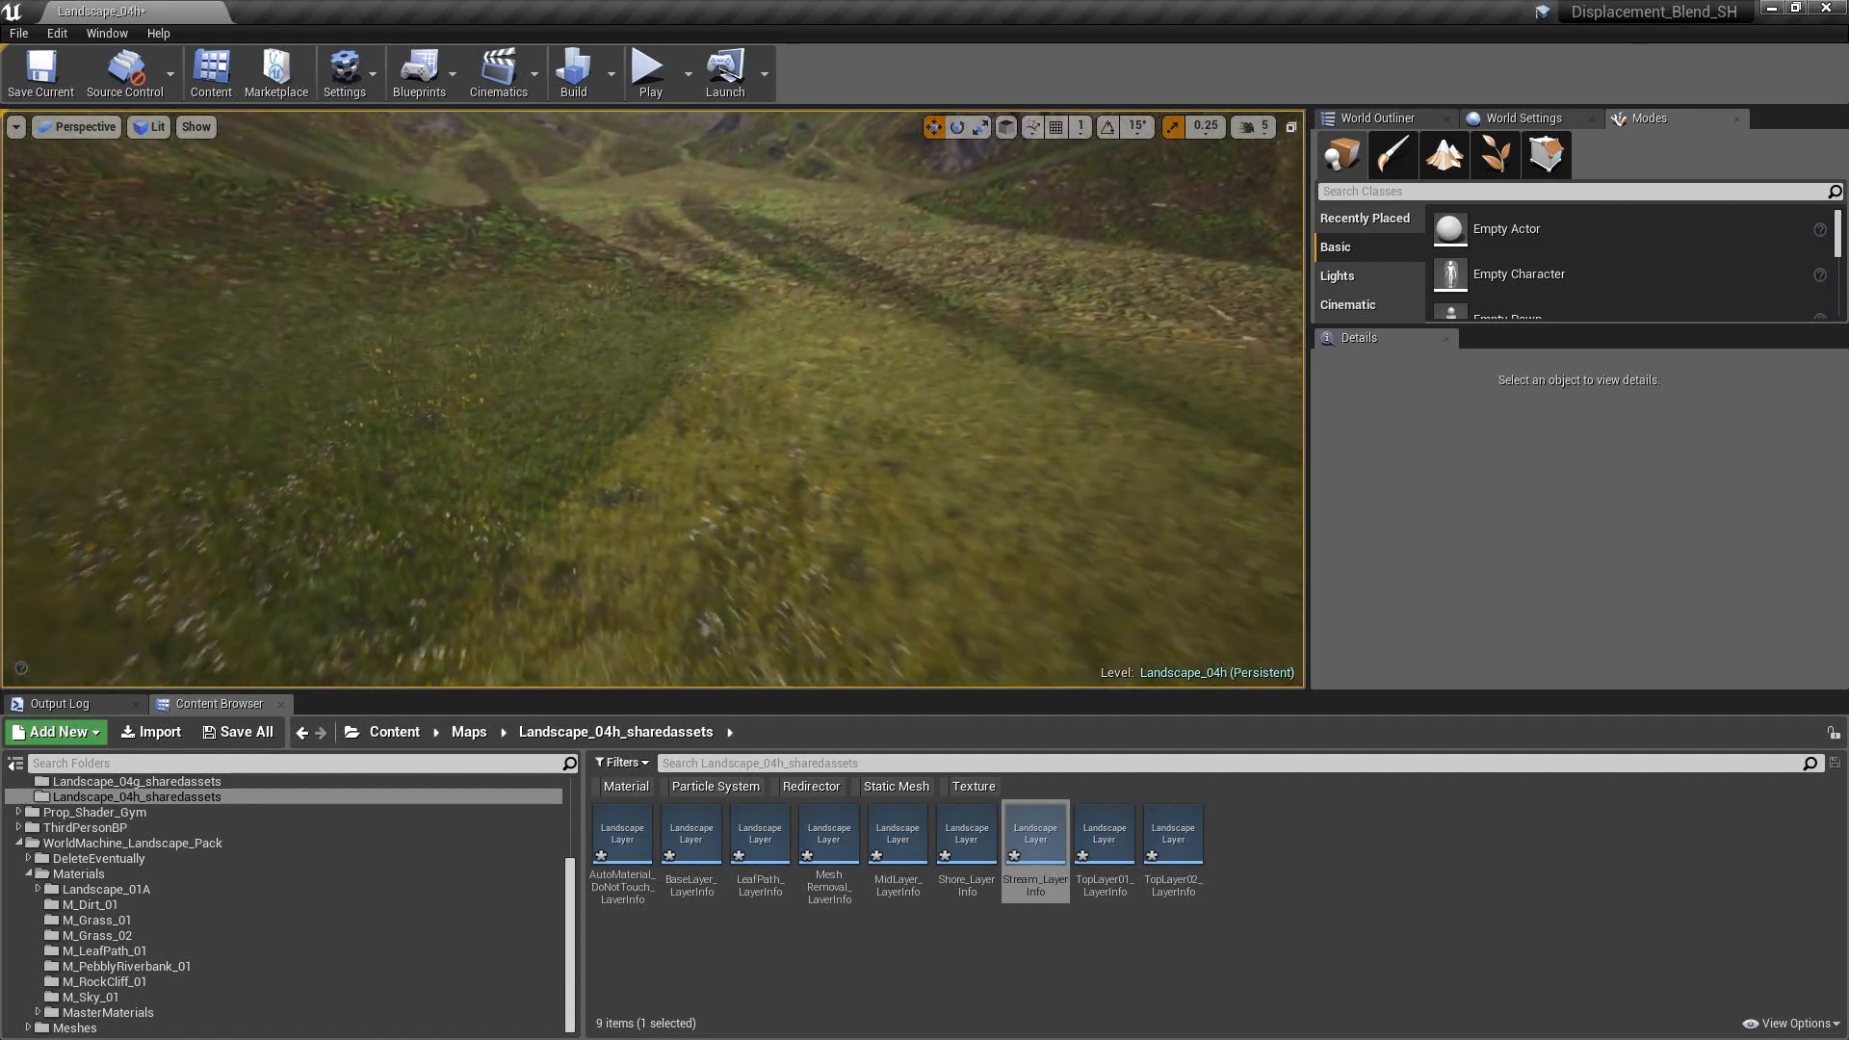
pyautogui.press('w')
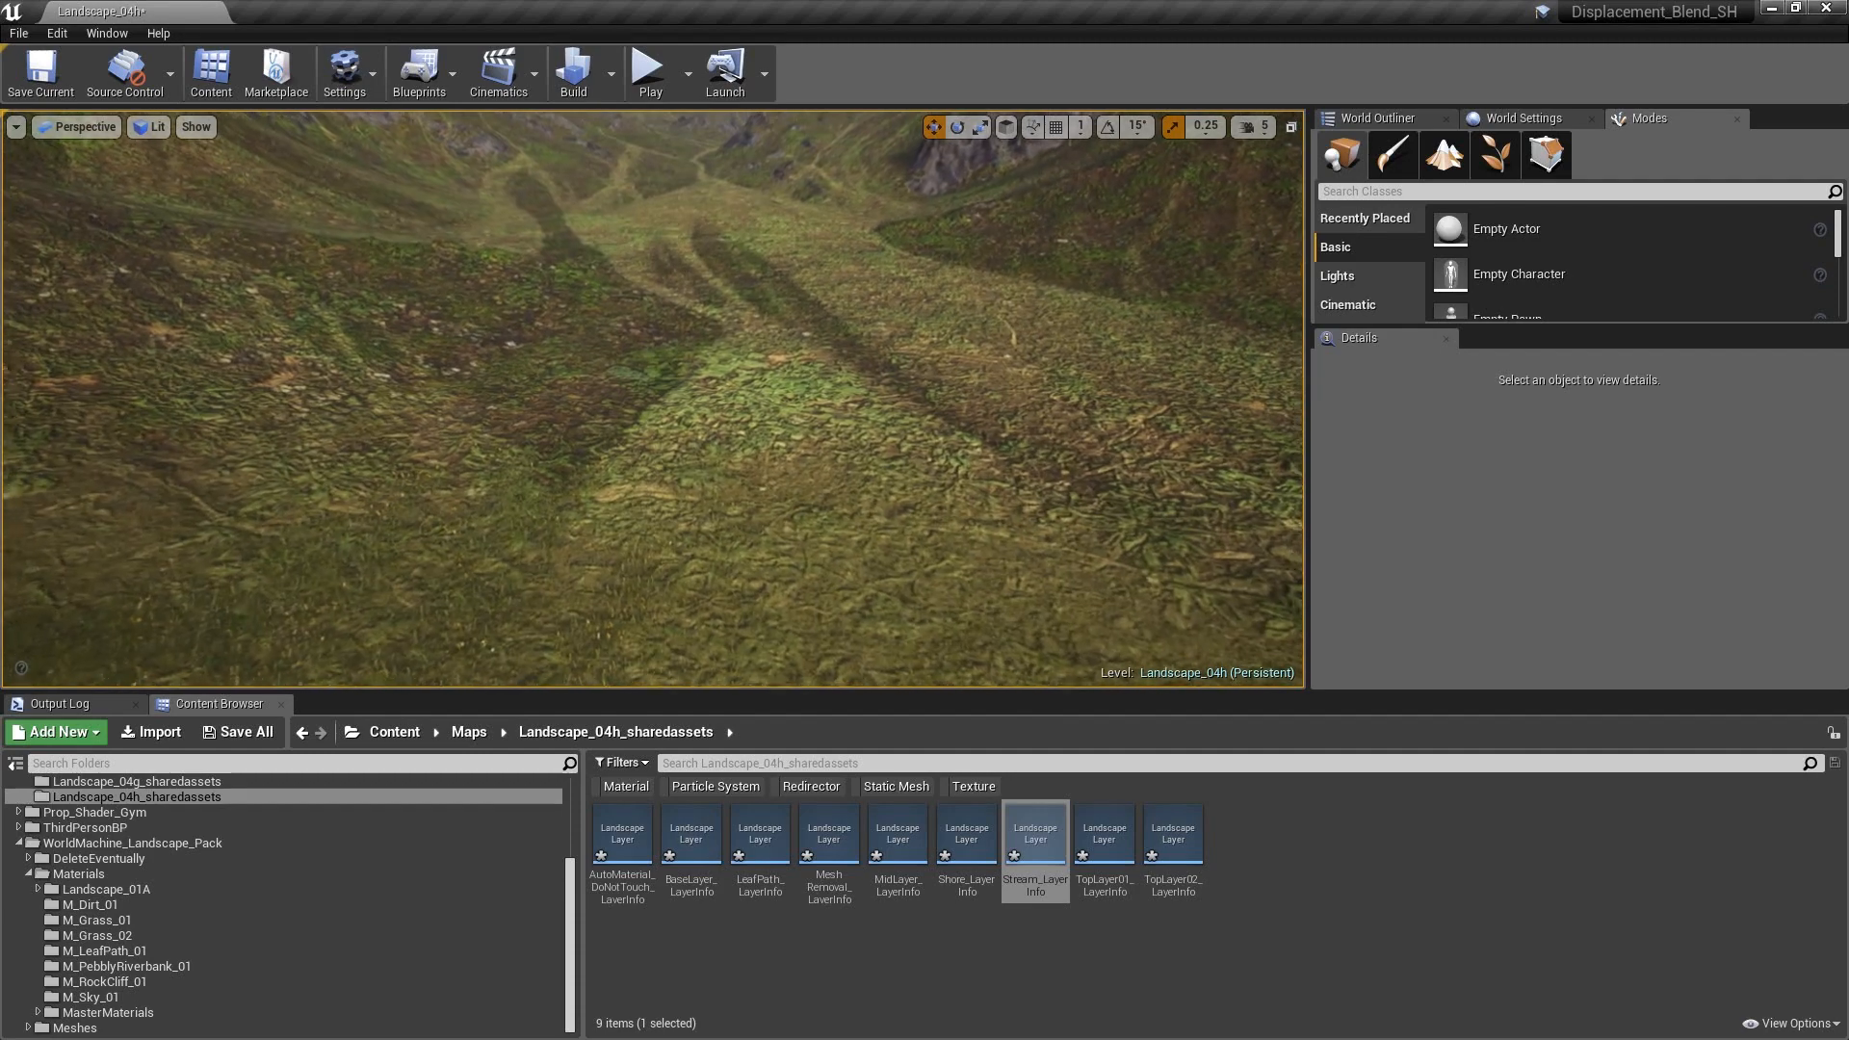
pyautogui.press('w')
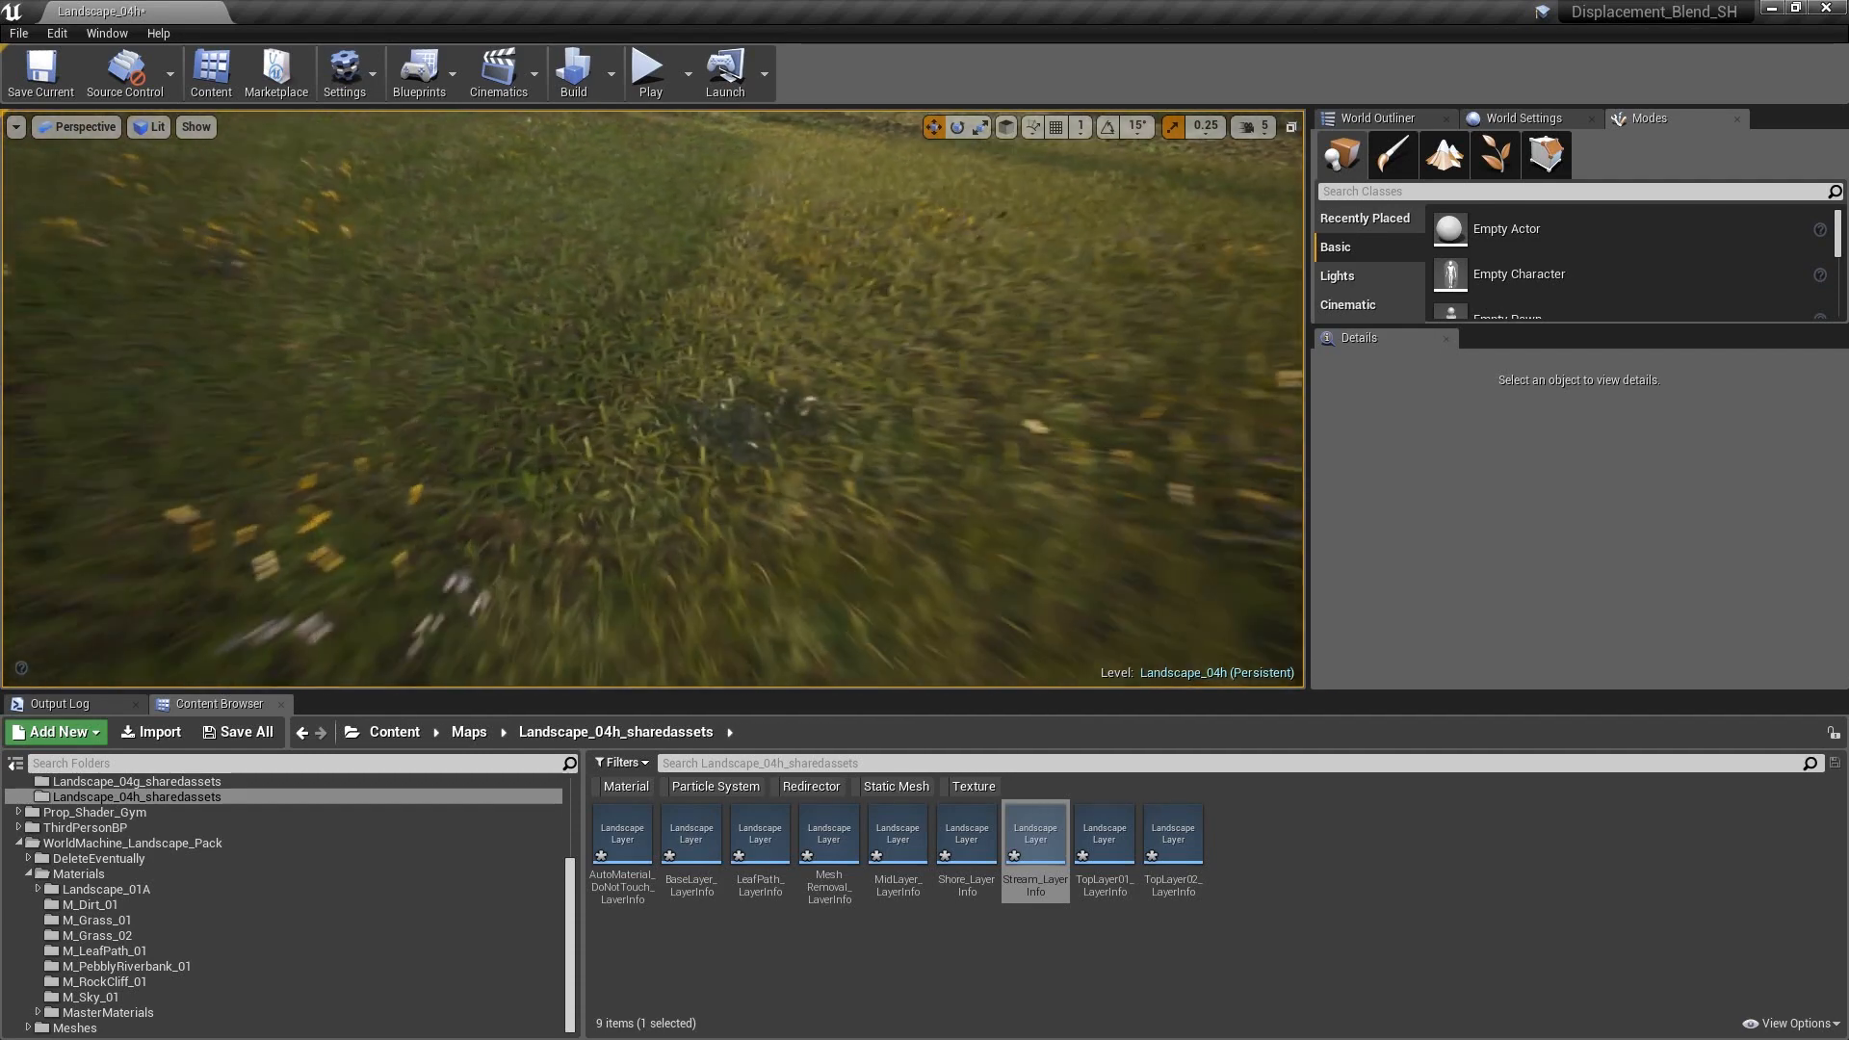
pyautogui.press('w')
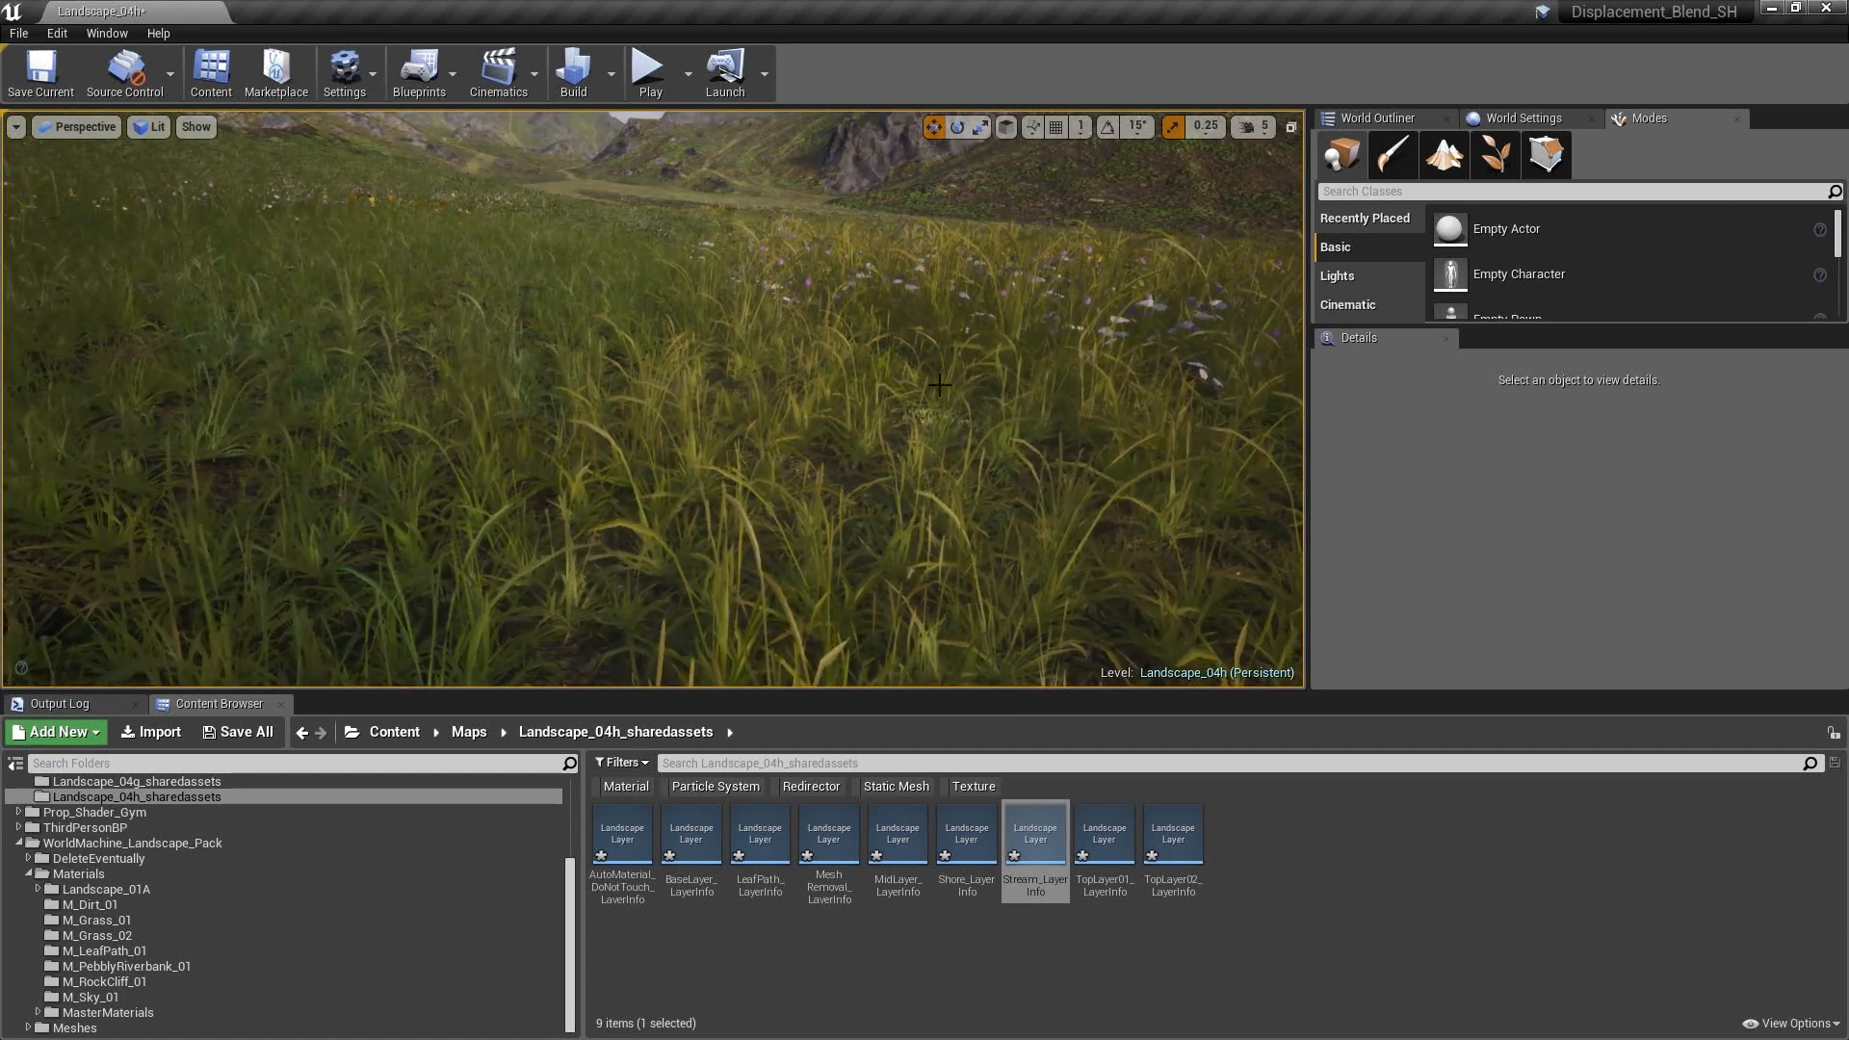
pyautogui.moveTo(915, 262); pyautogui.dragTo(987, 231, button='right')
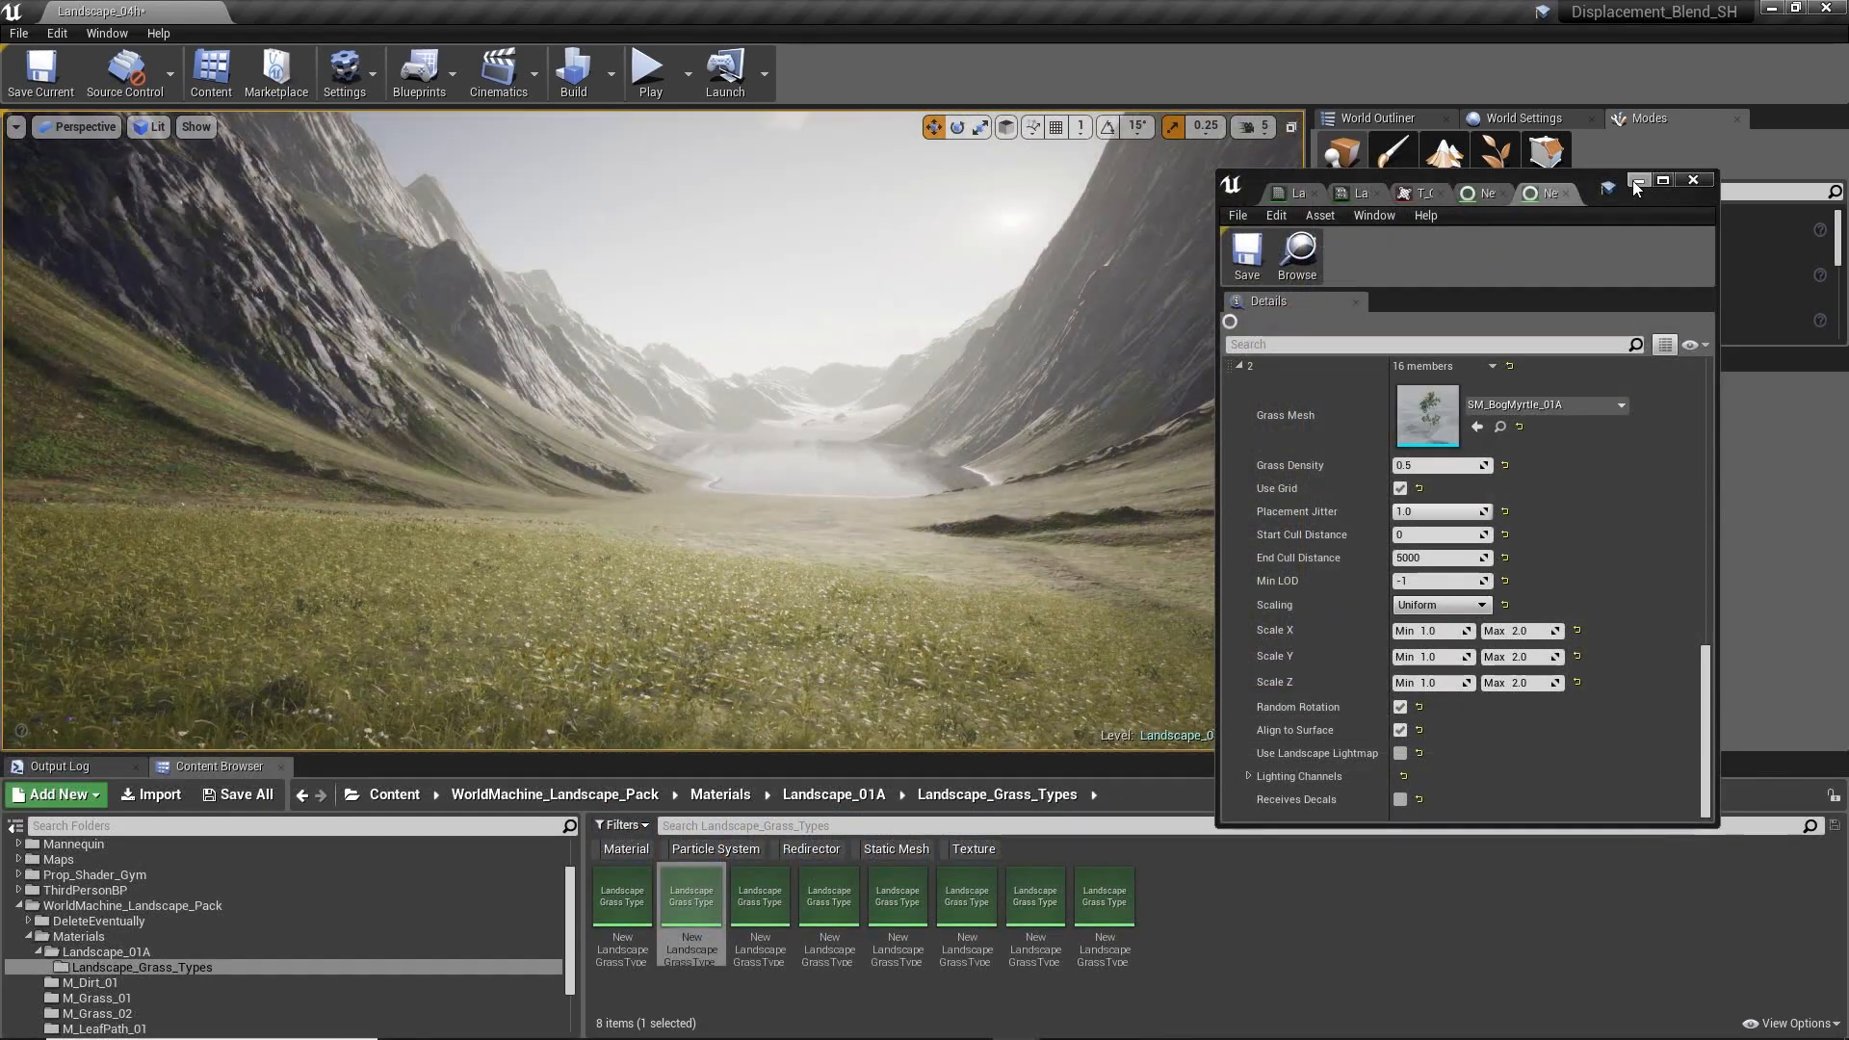
# - Minimize the grass type editor and inspect the flowers and bushes in the meadow near the lake
pyautogui.click(1636, 182)
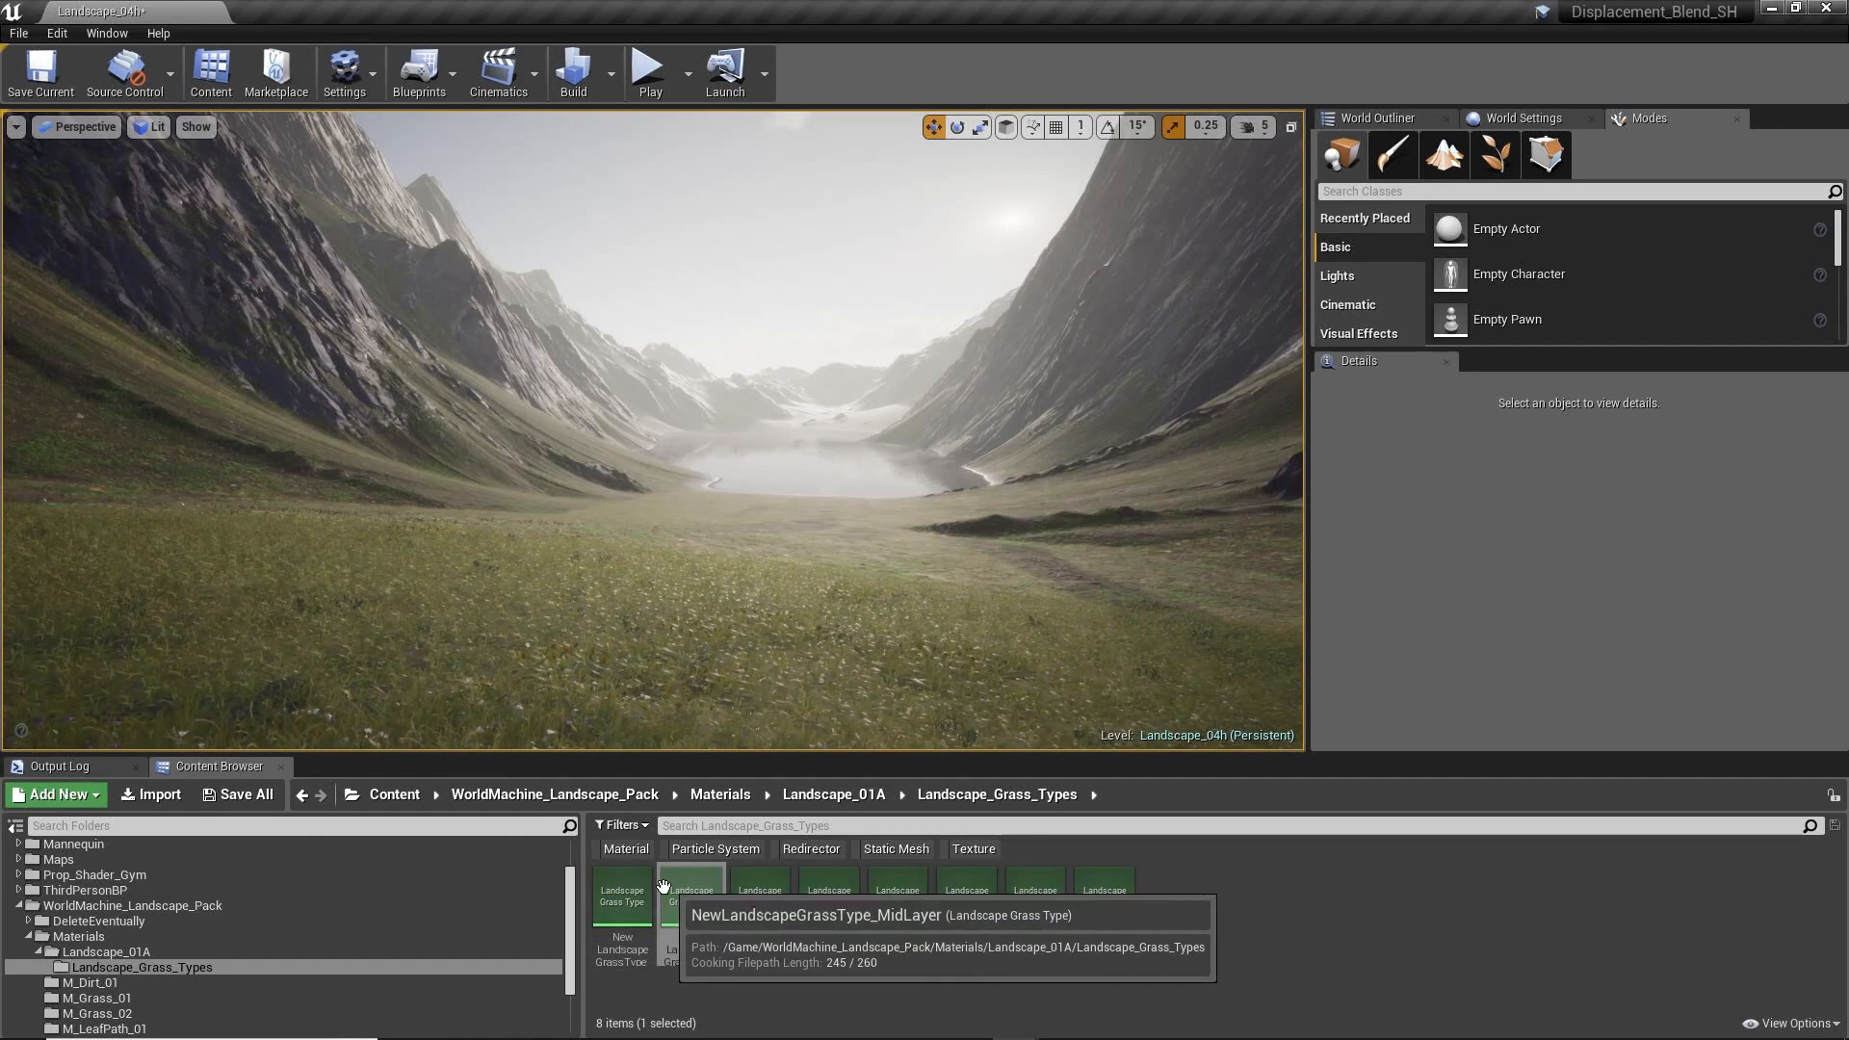
pyautogui.moveTo(867, 491); pyautogui.dragTo(736, 625, button='right')
pyautogui.press('w')
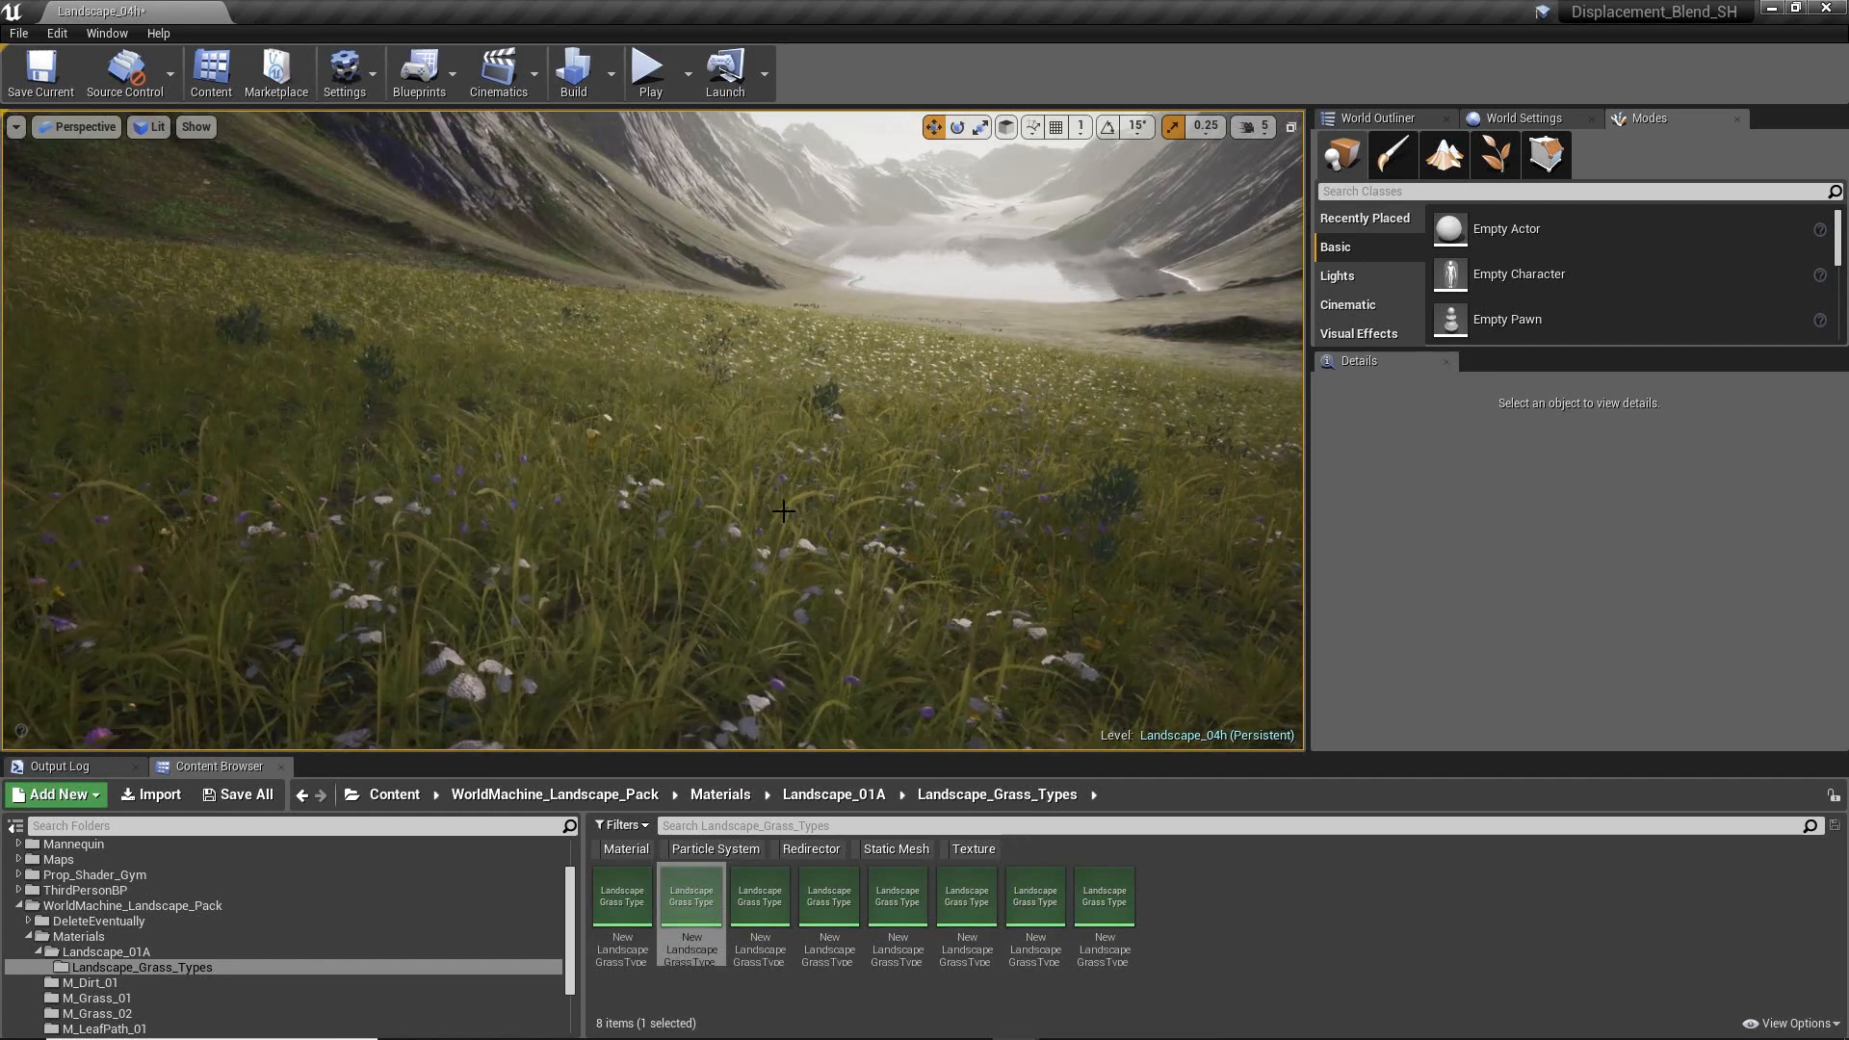
pyautogui.moveTo(767, 524); pyautogui.dragTo(810, 487, button='right')
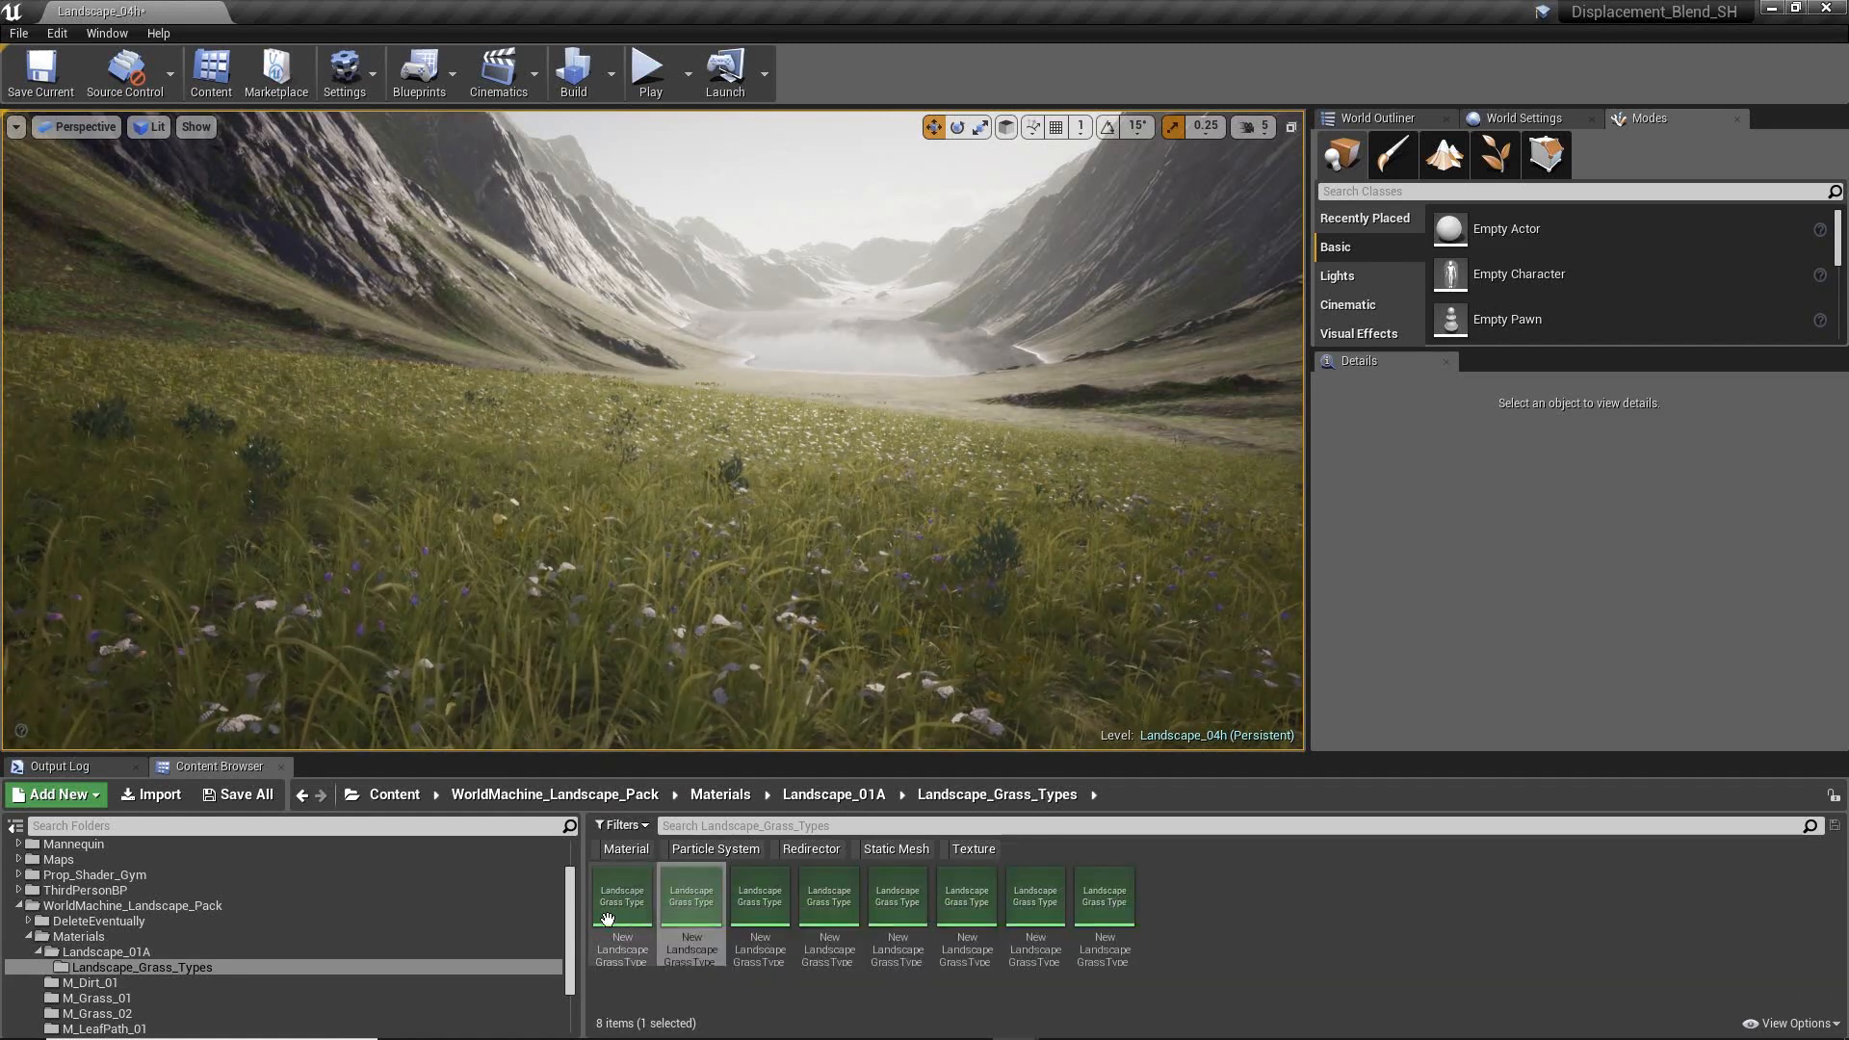
# - Add a grass variety to NewLandscapeGrassType_Base, expand its settings and view the Scaling options, keeping Uniform
pyautogui.doubleClick(625, 899)
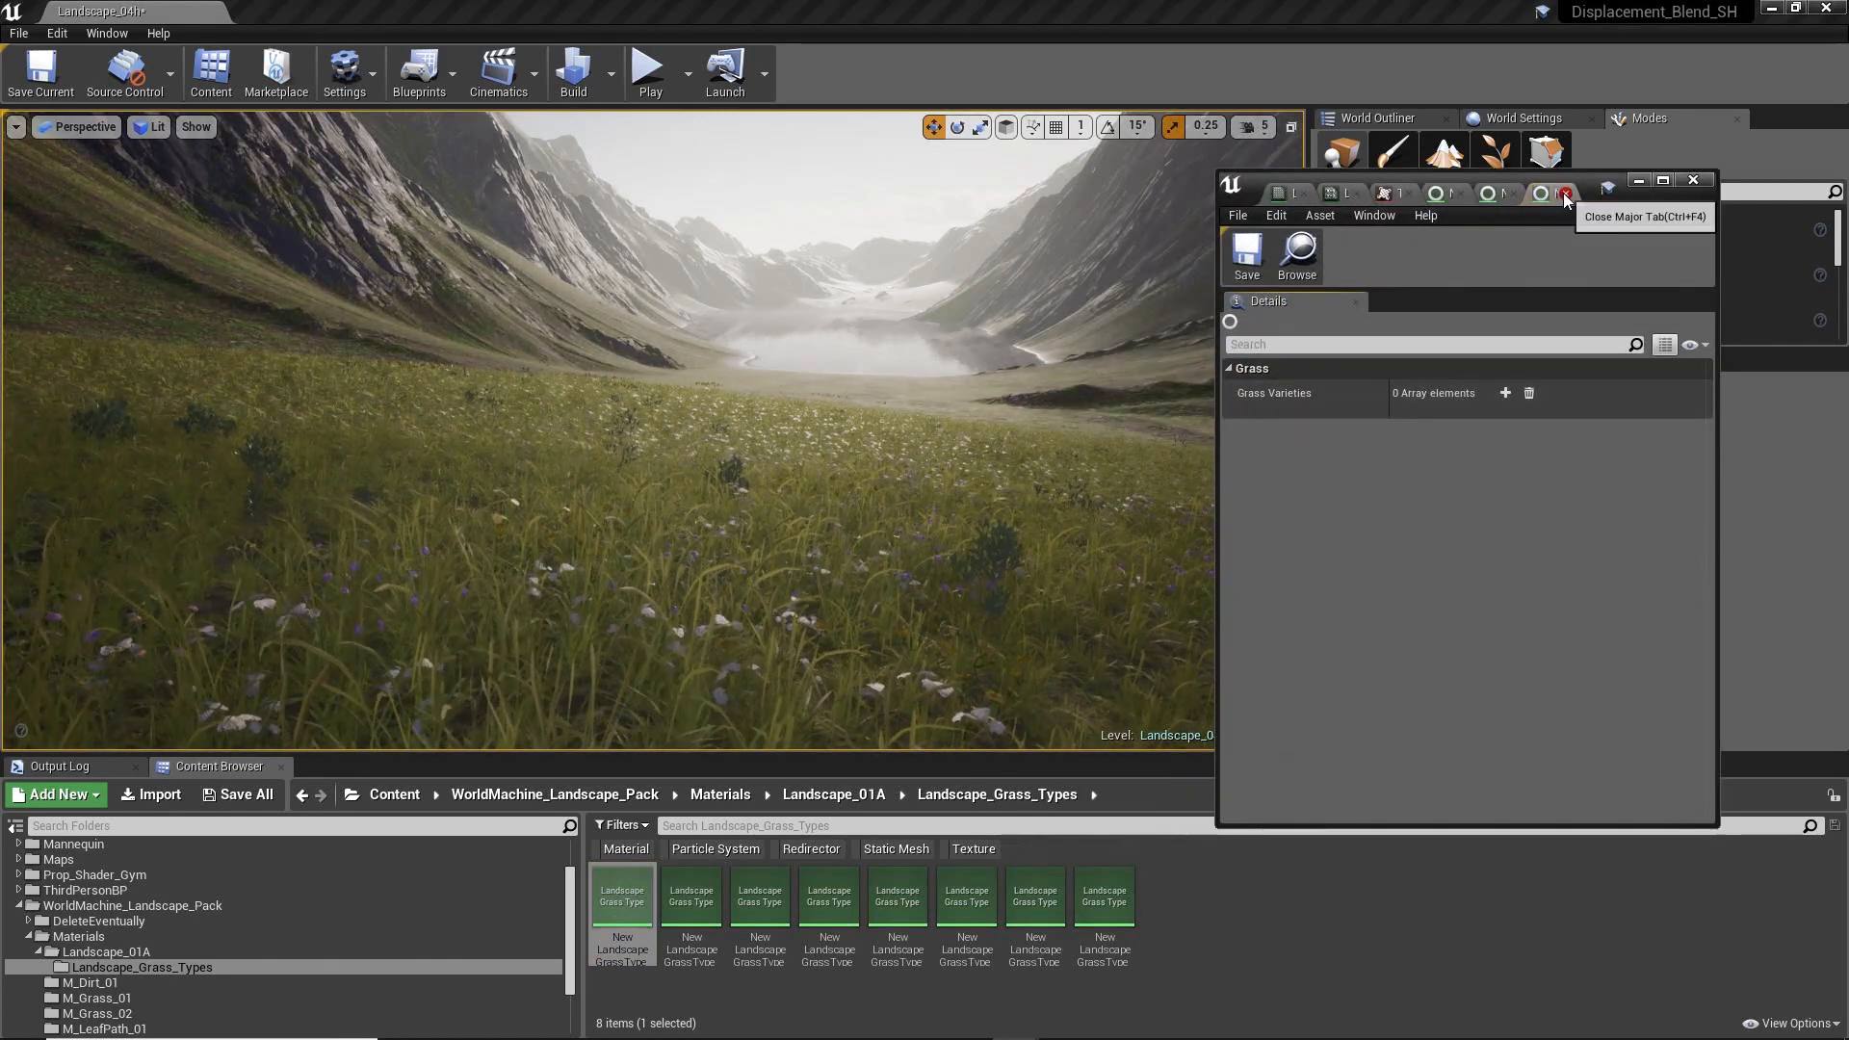
pyautogui.click(1505, 394)
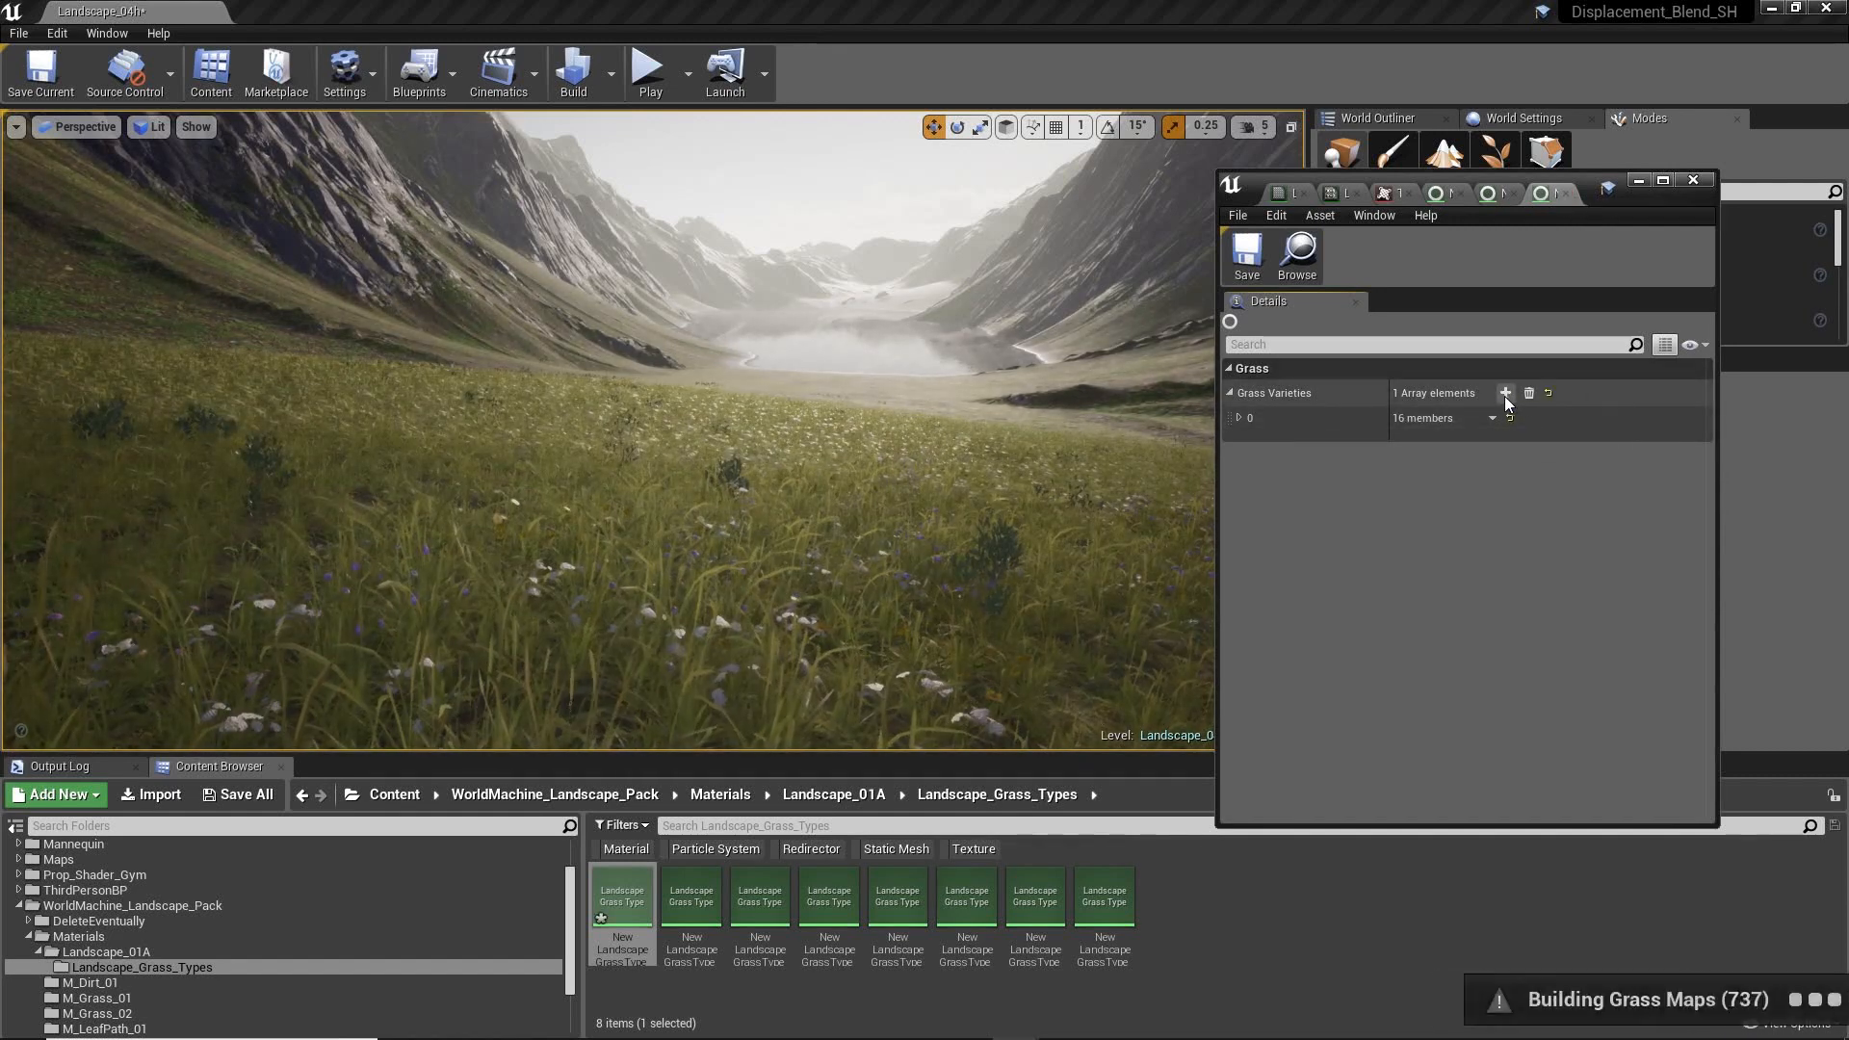
pyautogui.click(1239, 418)
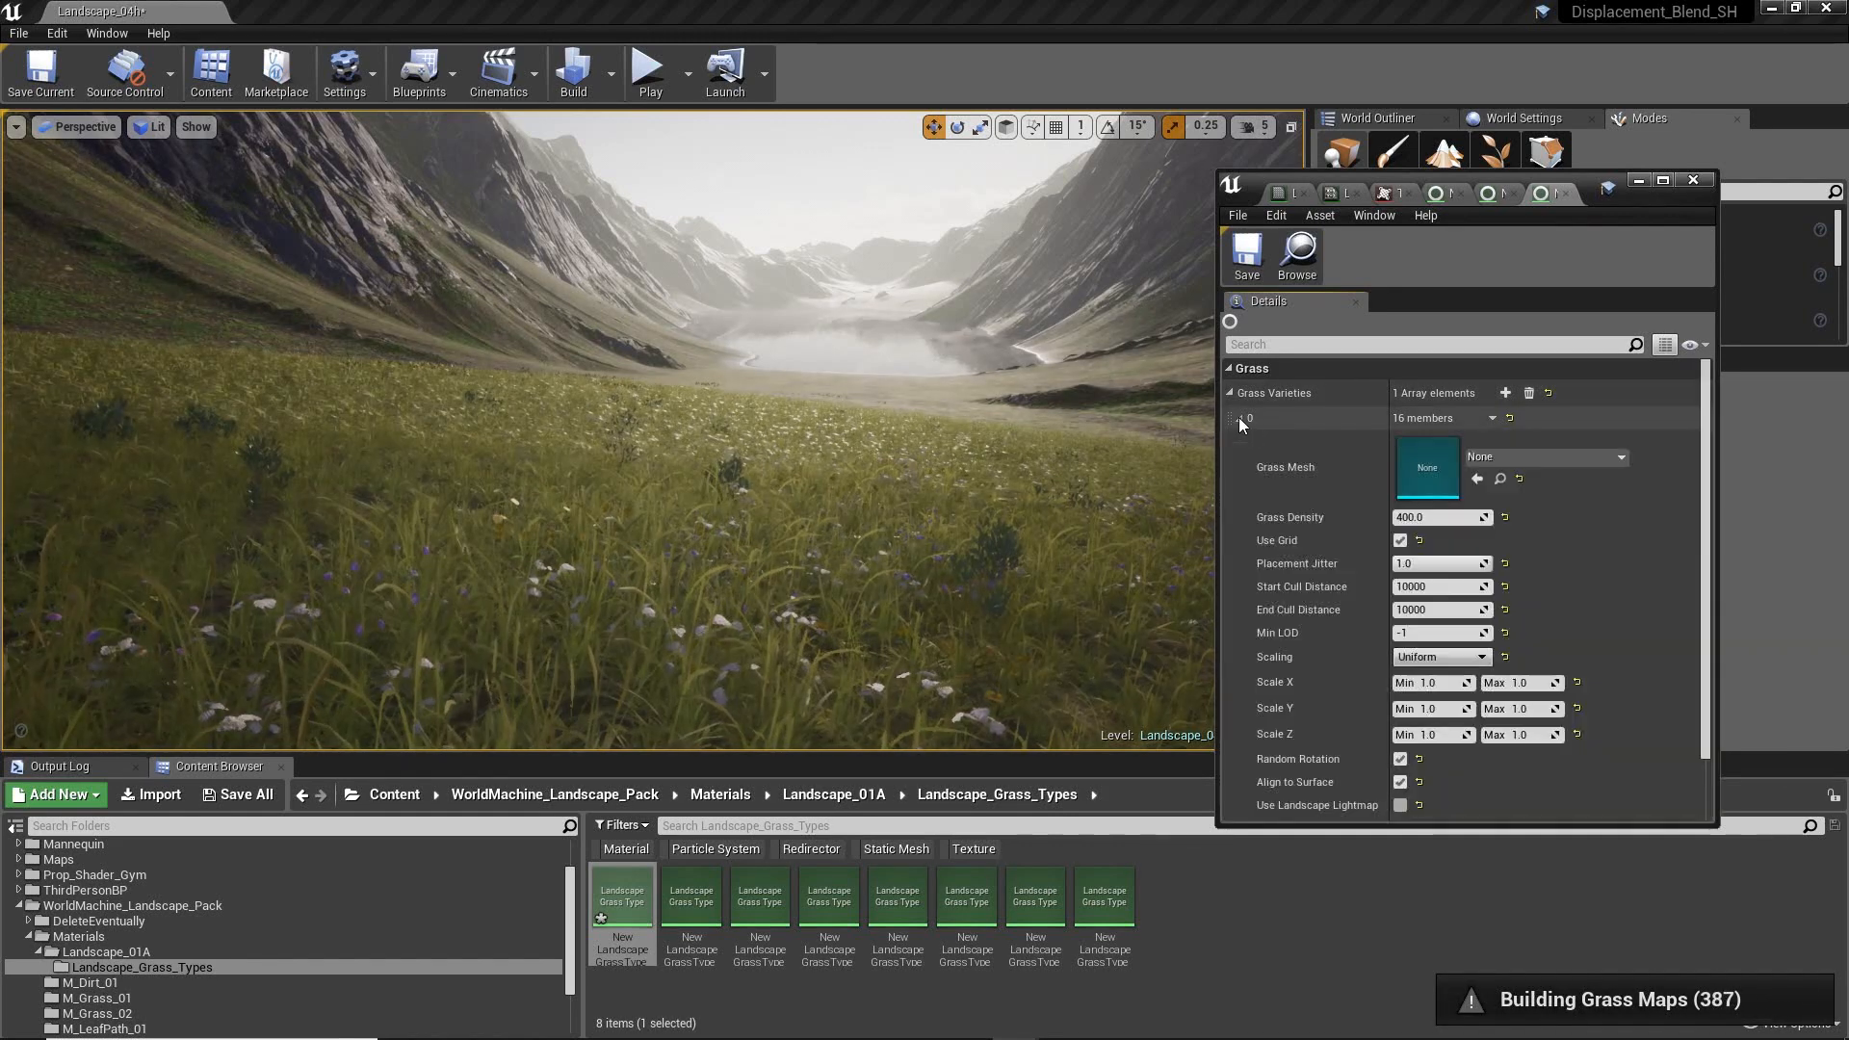
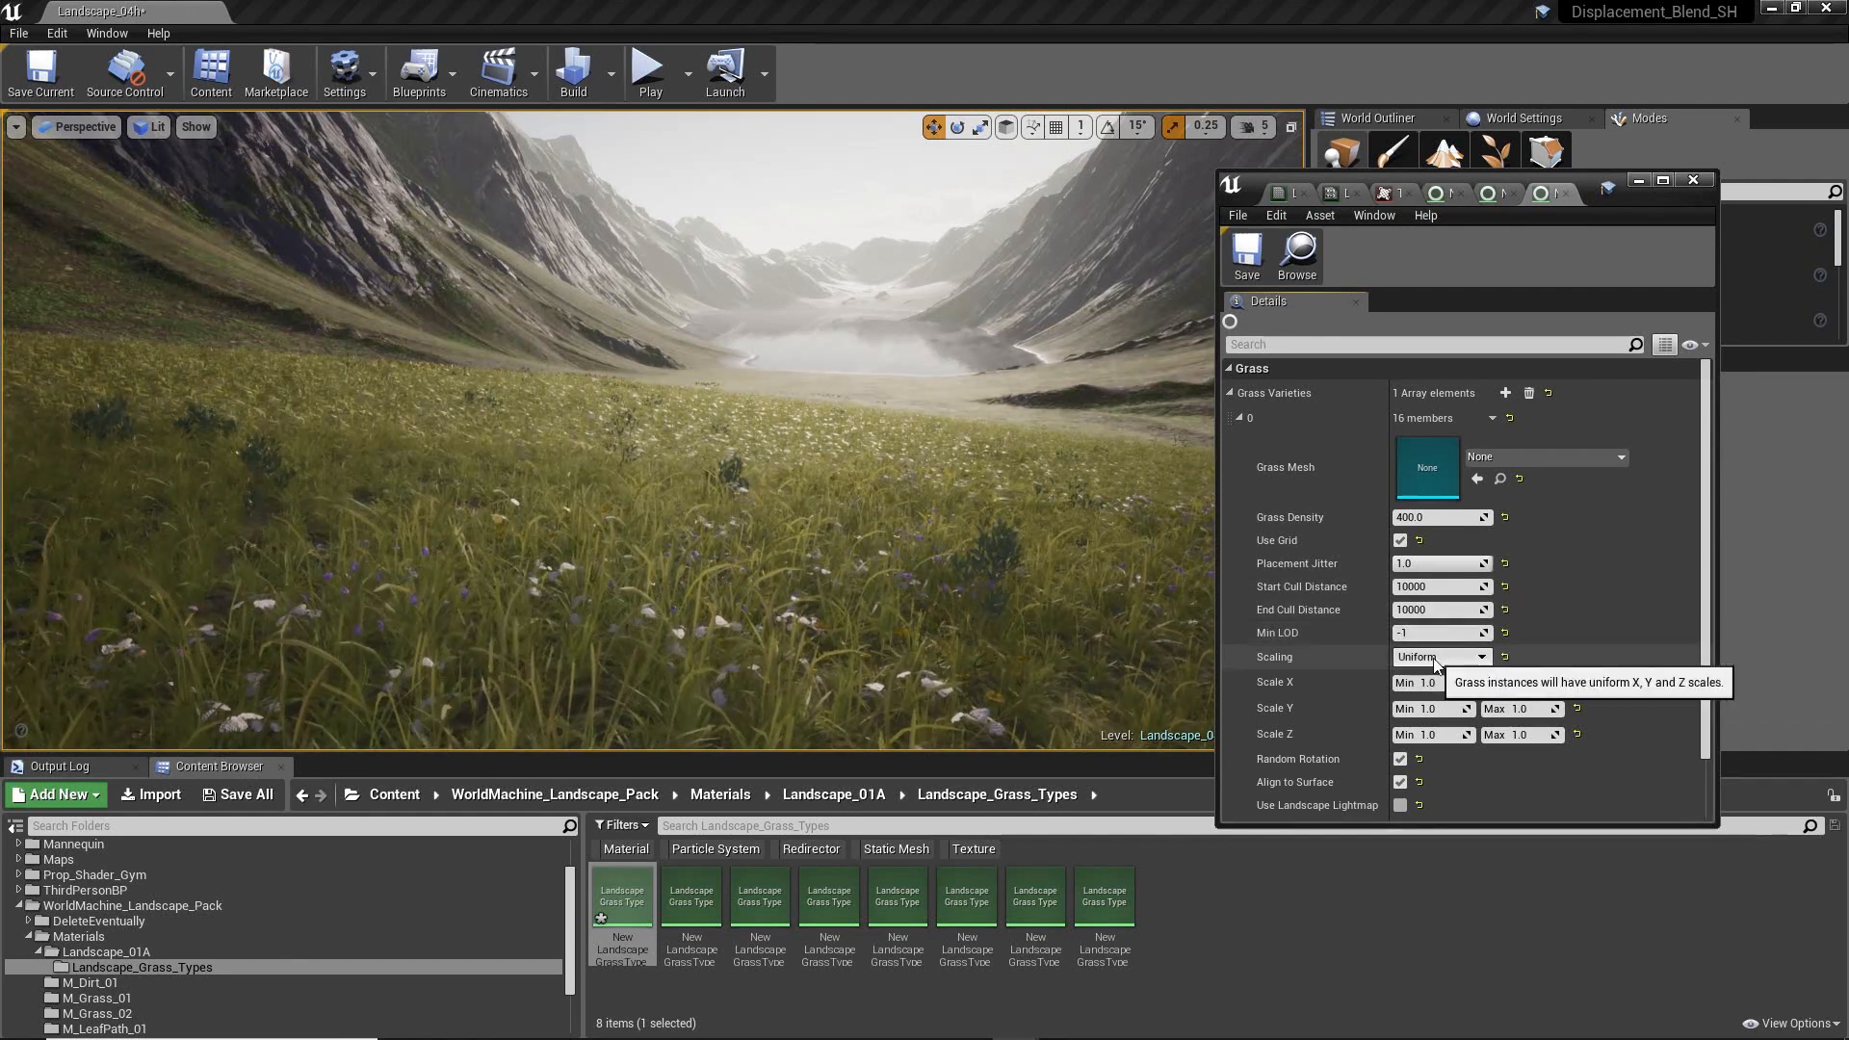
pyautogui.click(1427, 658)
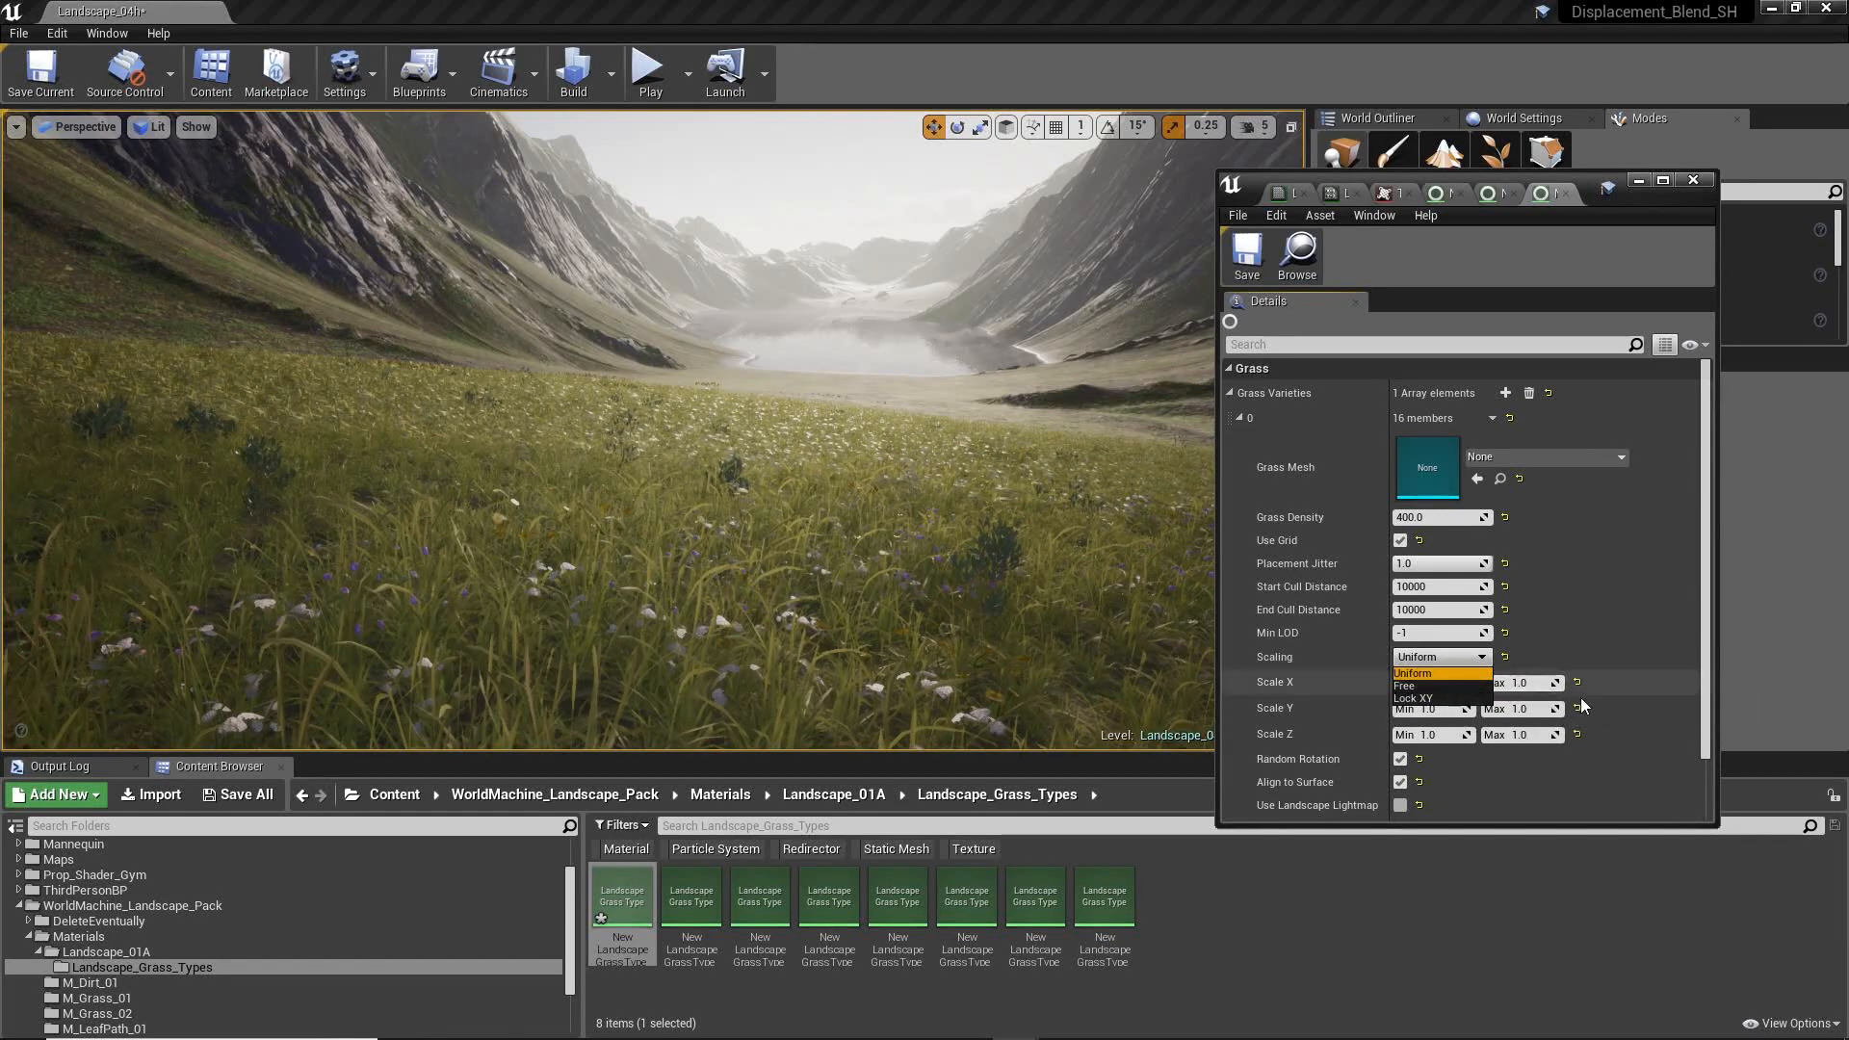
pyautogui.click(1586, 637)
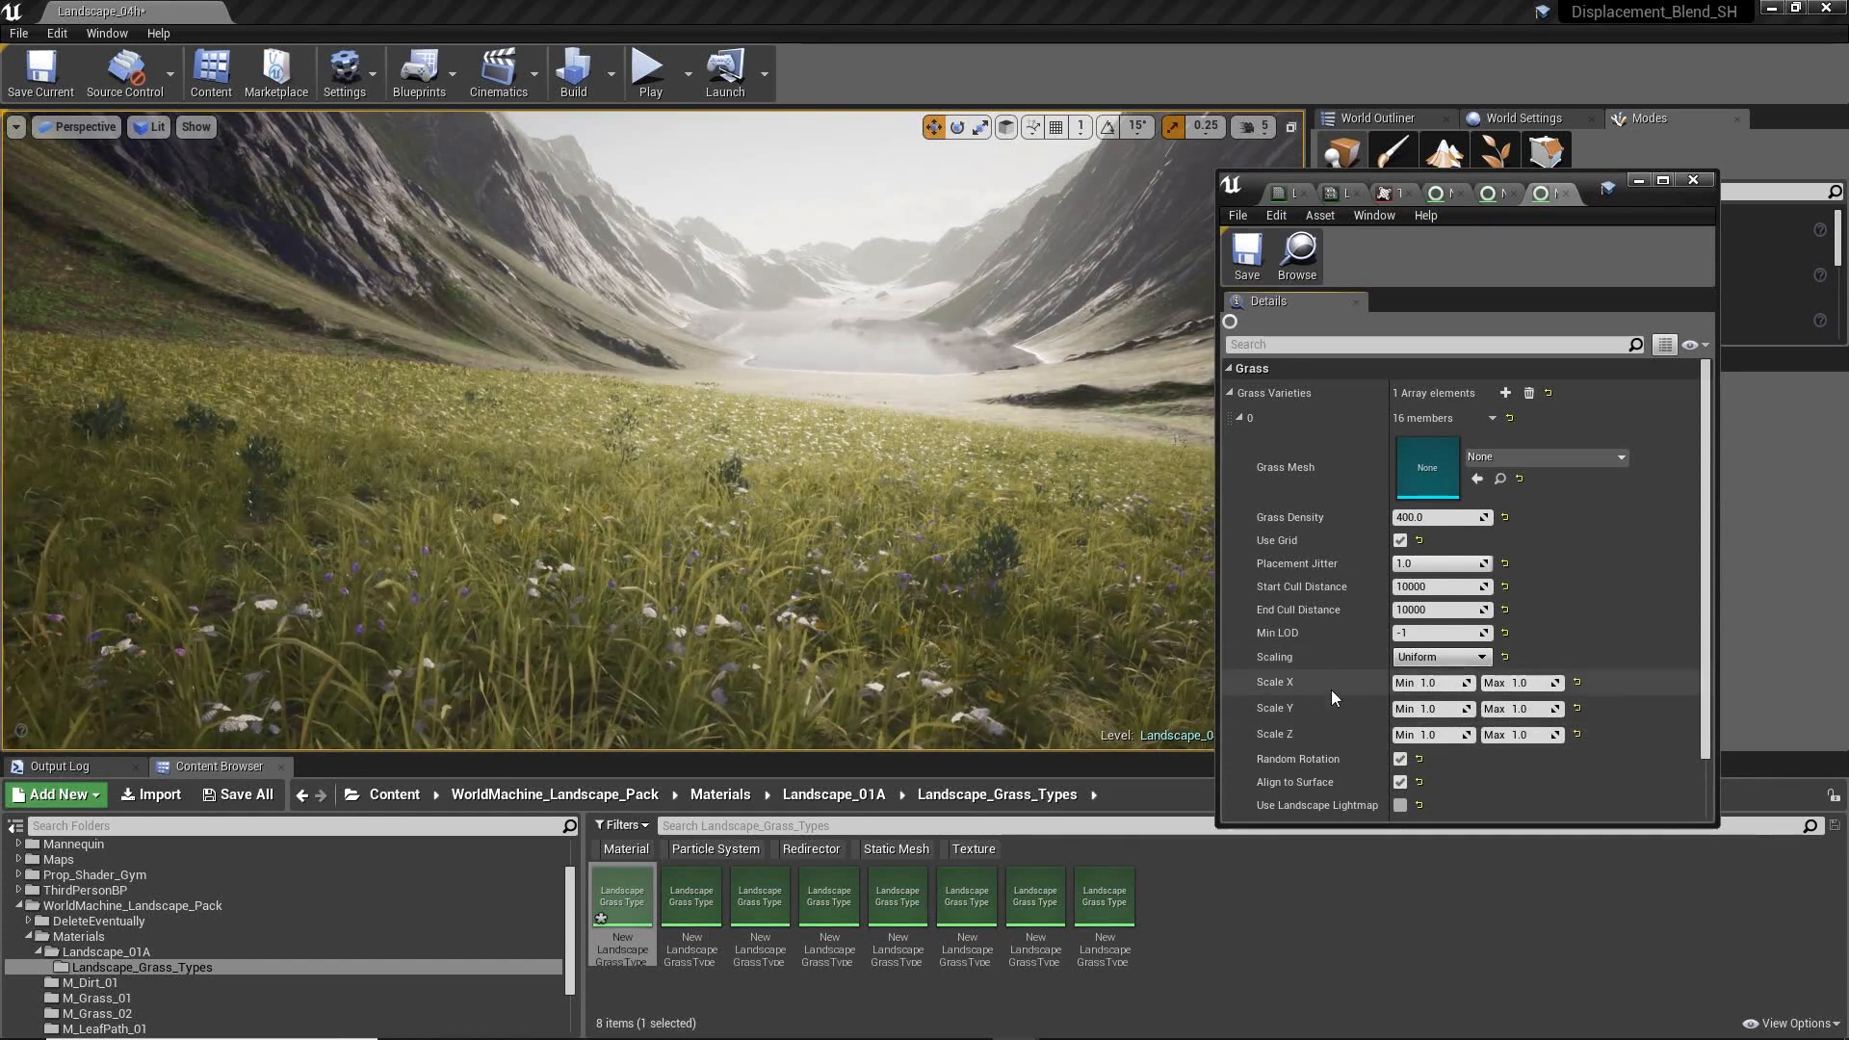
# - Review the new variety's rotation, alignment, lightmap and decal settings, and inspect the meadow grass up close
pyautogui.scroll(-1, 1511, 662)
pyautogui.scroll(-1, 1511, 663)
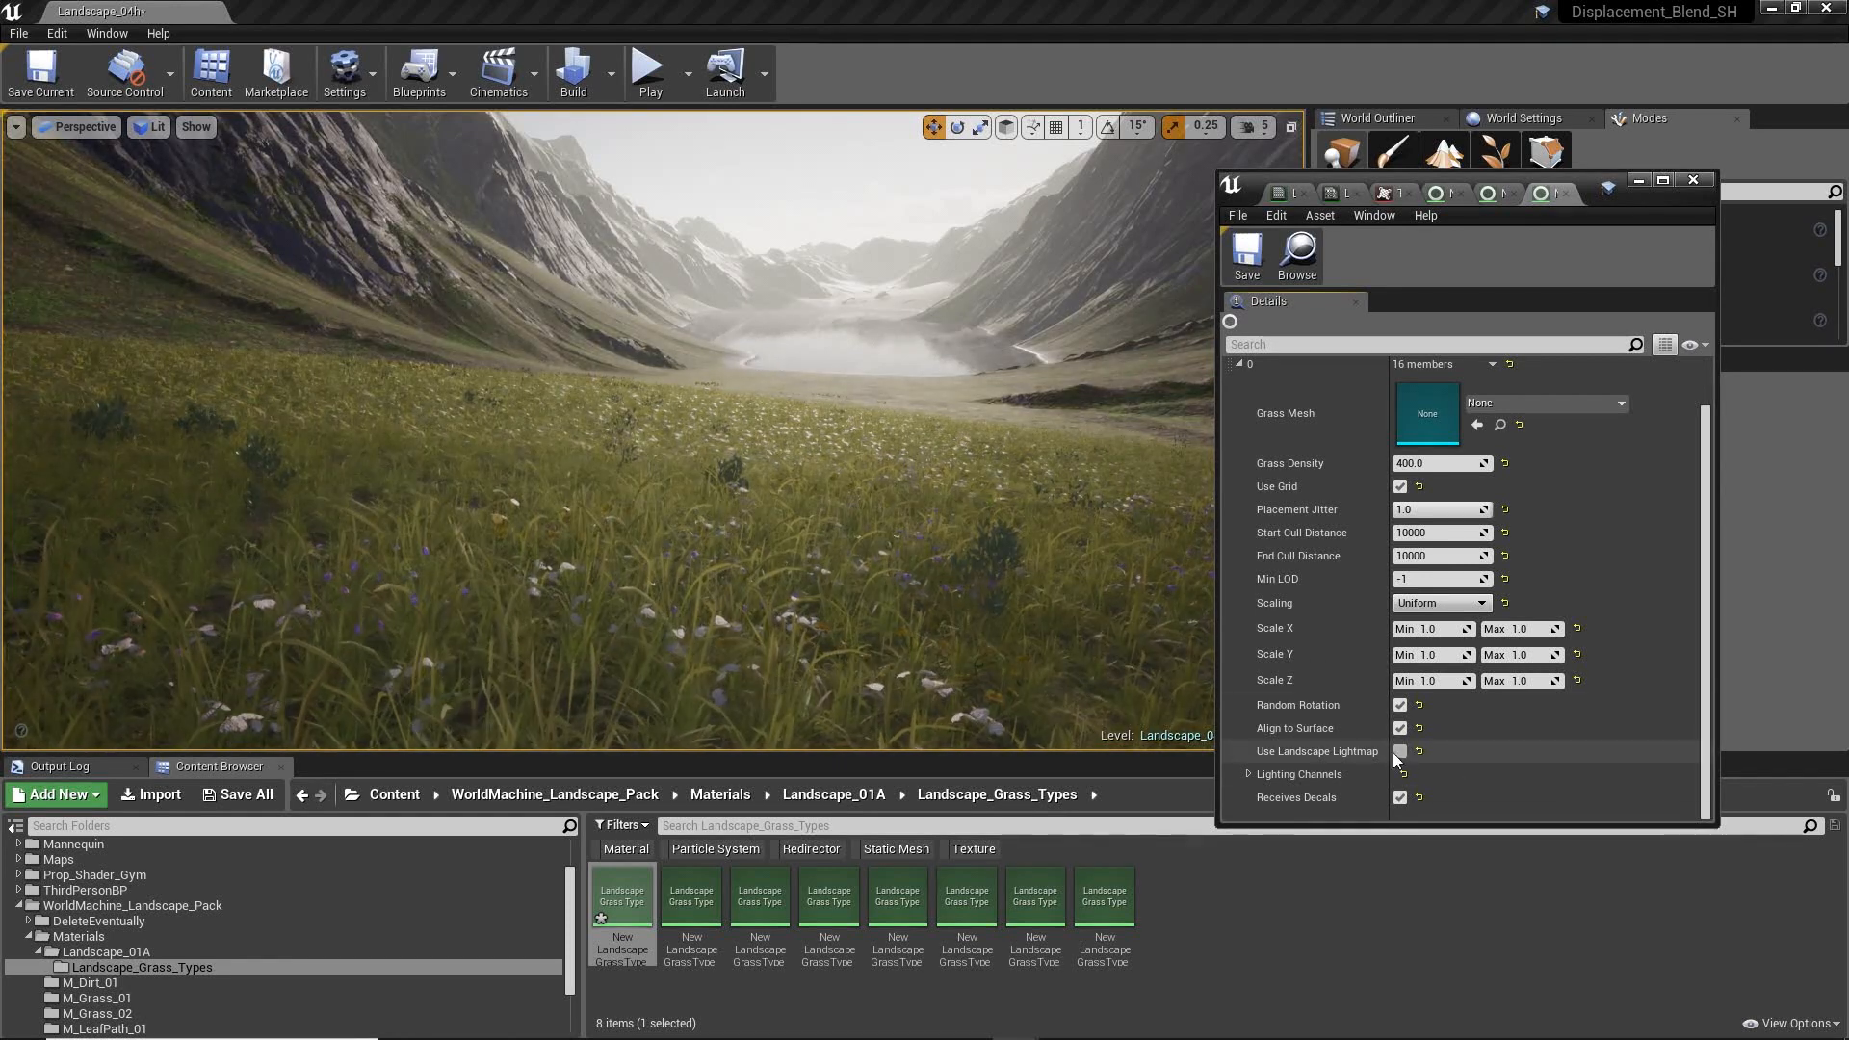
pyautogui.moveTo(1384, 748); pyautogui.dragTo(1426, 749)
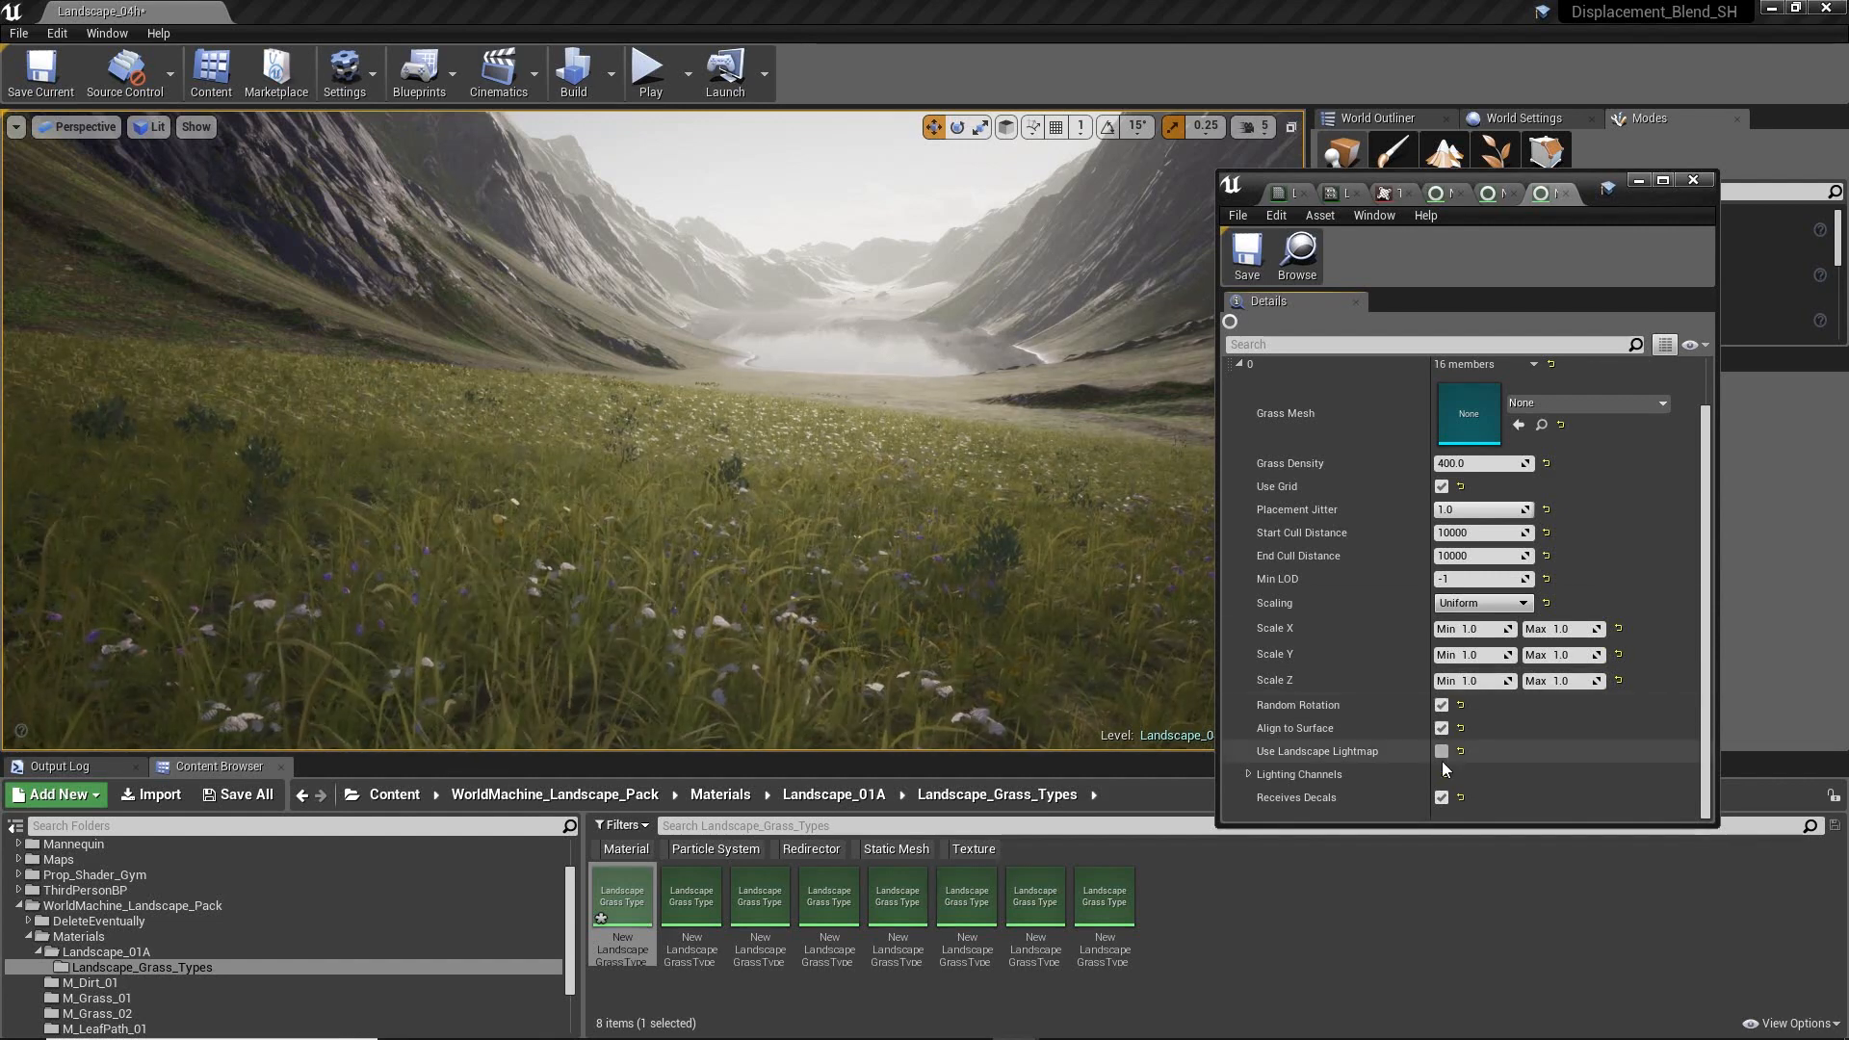
pyautogui.moveTo(747, 456); pyautogui.dragTo(729, 472, button='right')
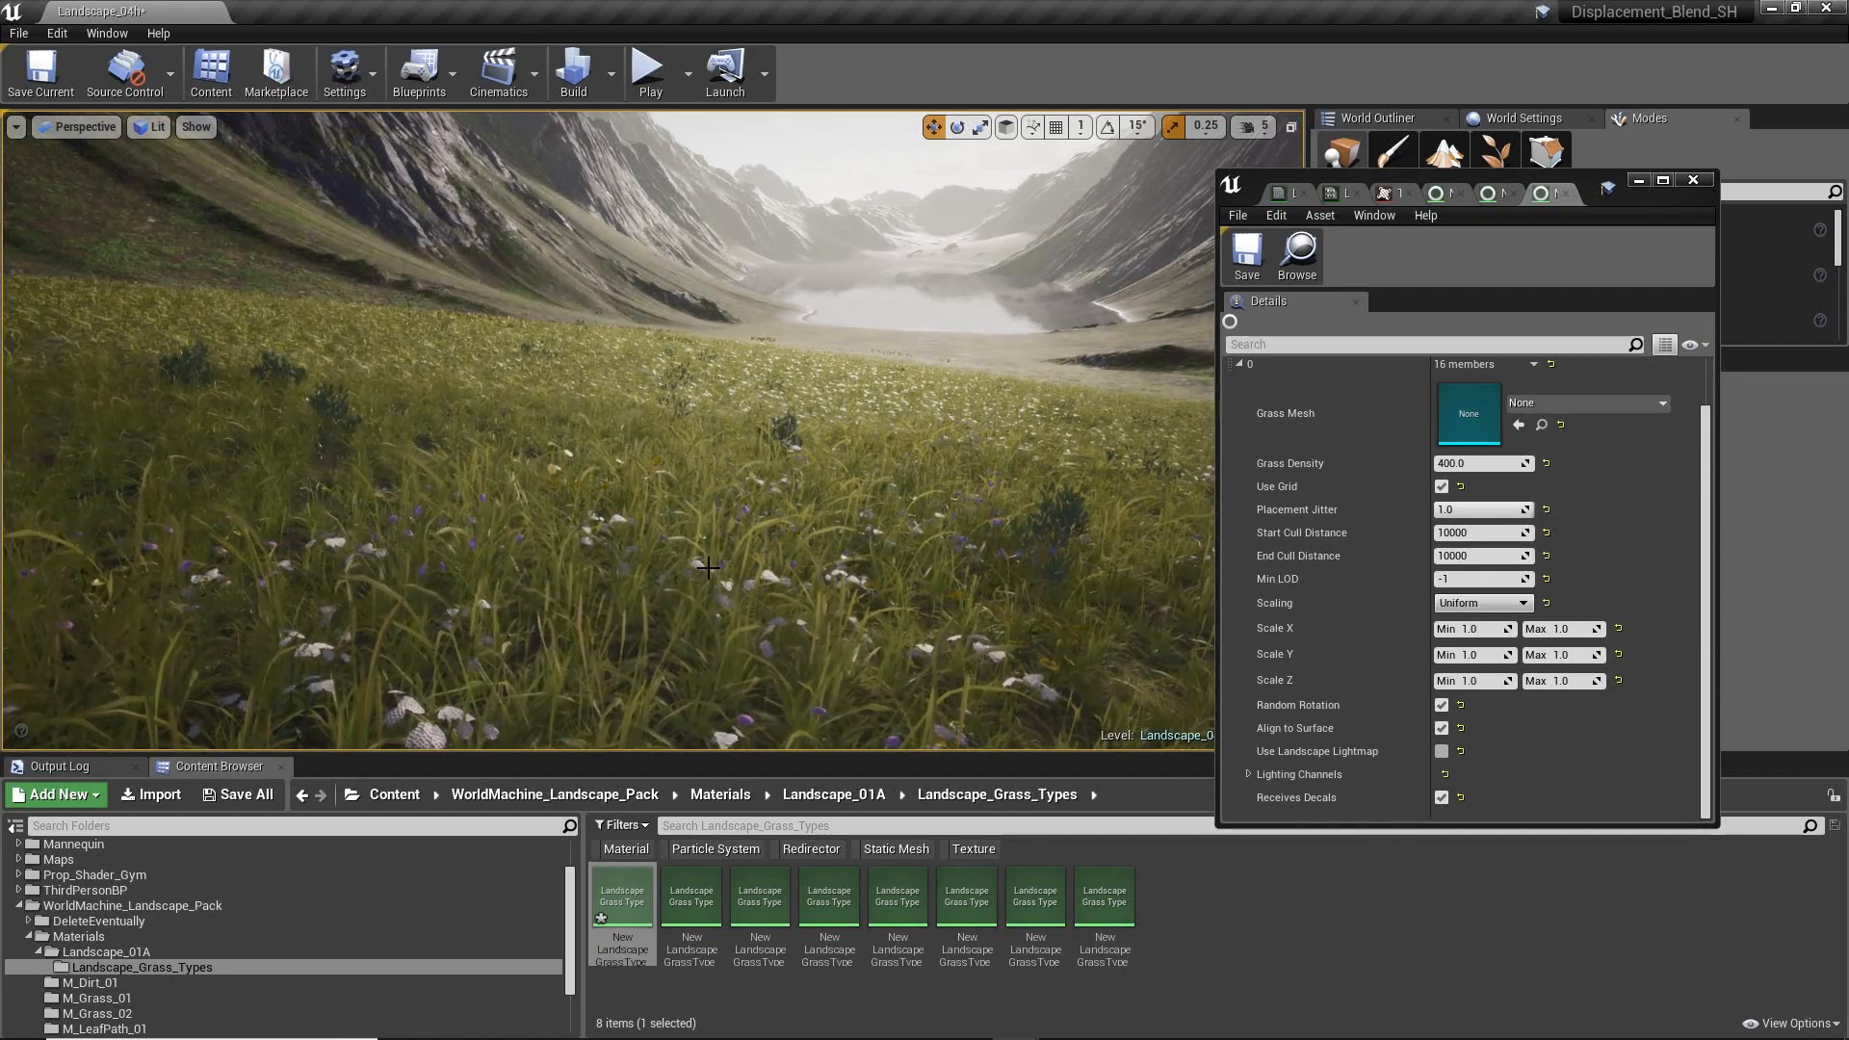
pyautogui.moveTo(599, 550)
pyautogui.mouseDown(button='right')
pyautogui.moveTo(613, 655)
pyautogui.moveTo(611, 554)
pyautogui.moveTo(589, 538)
pyautogui.mouseUp(button='right')
pyautogui.press('w')
pyautogui.press('d')
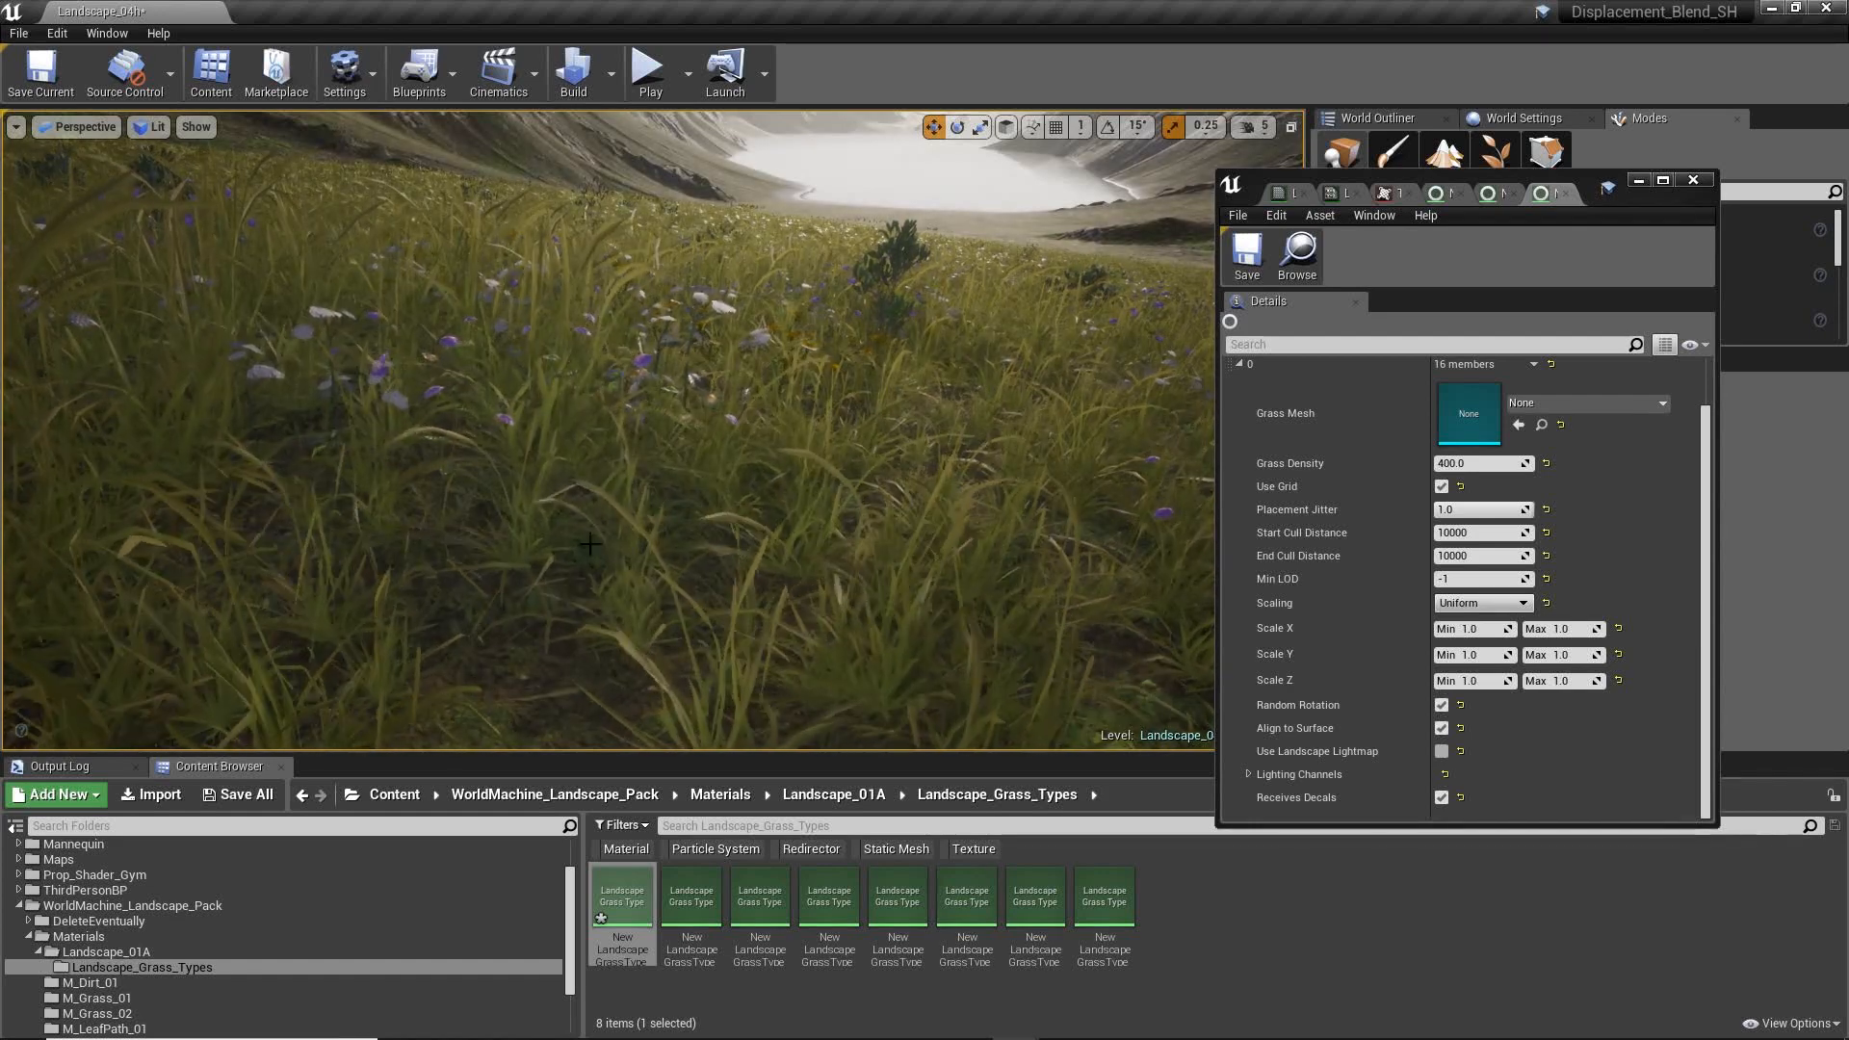
pyautogui.moveTo(581, 466); pyautogui.dragTo(640, 471, button='right')
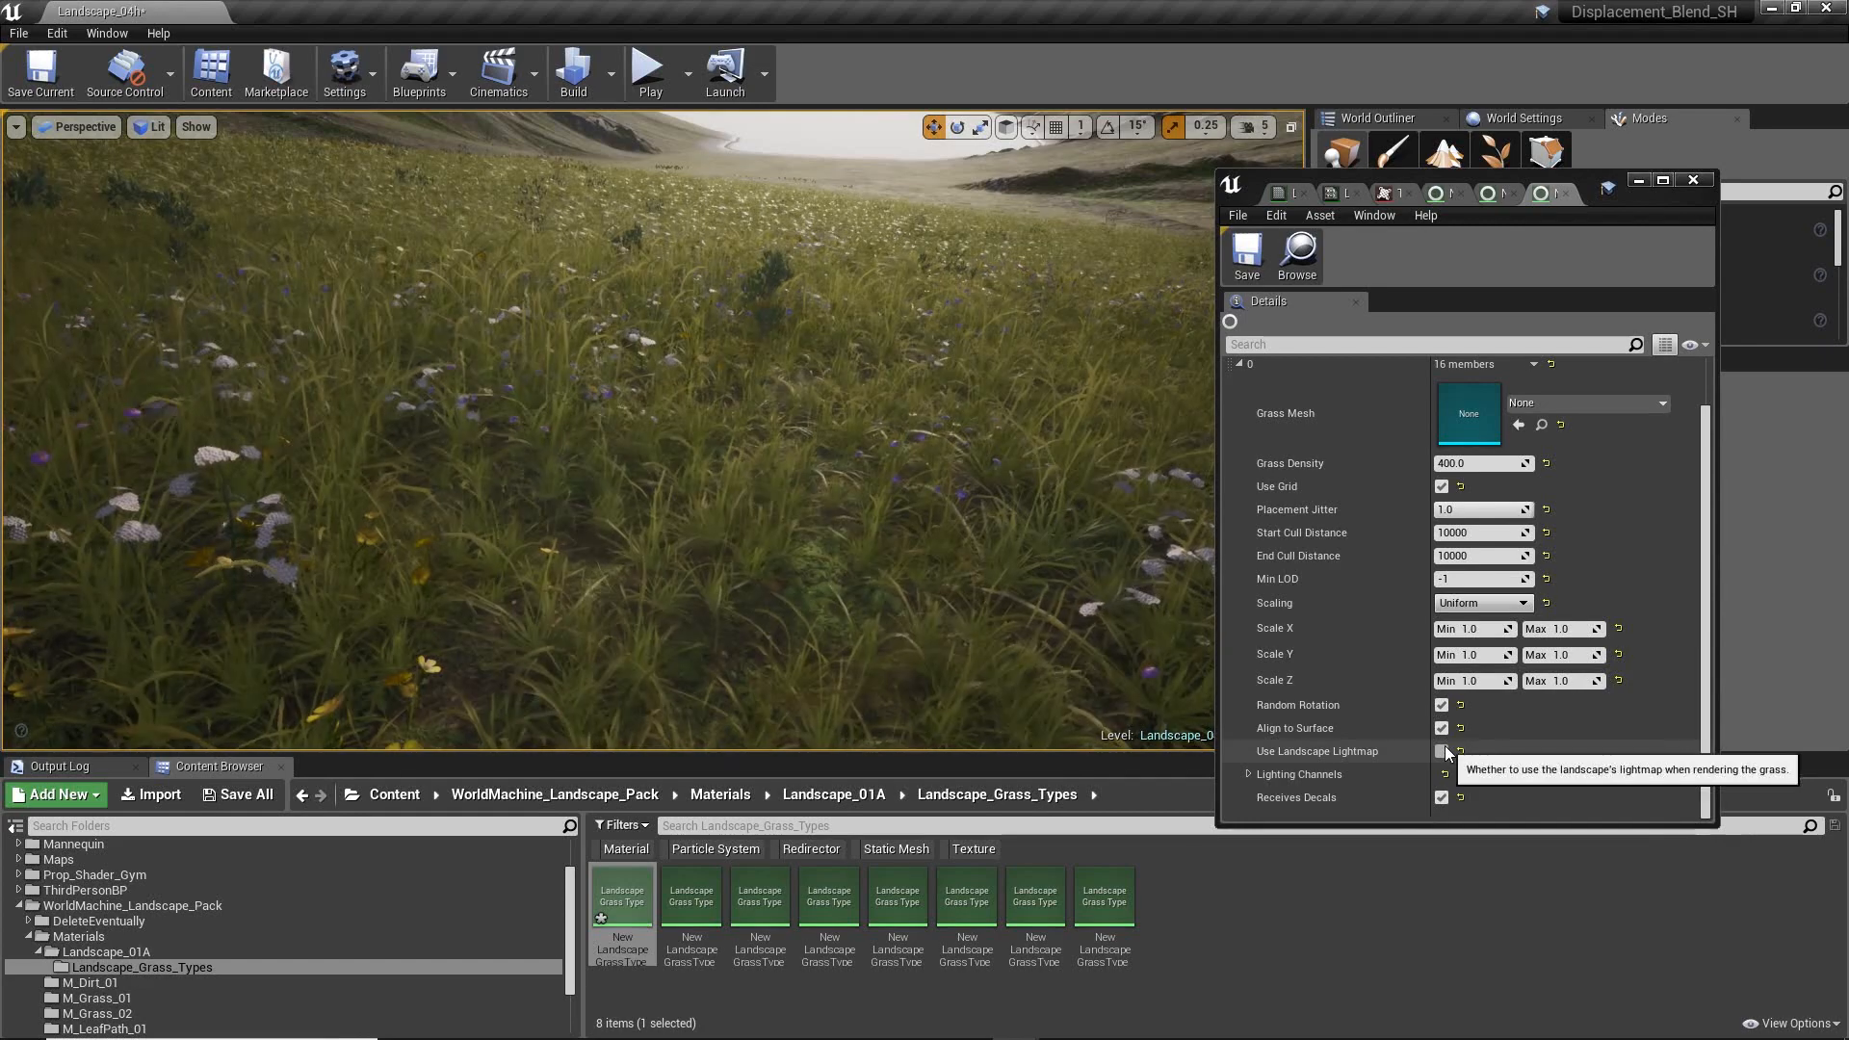
# - Turn off Receives Decals for the new variety, then remove all grass varieties from NewLandscapeGrassType_Base and close its editor
pyautogui.click(1440, 798)
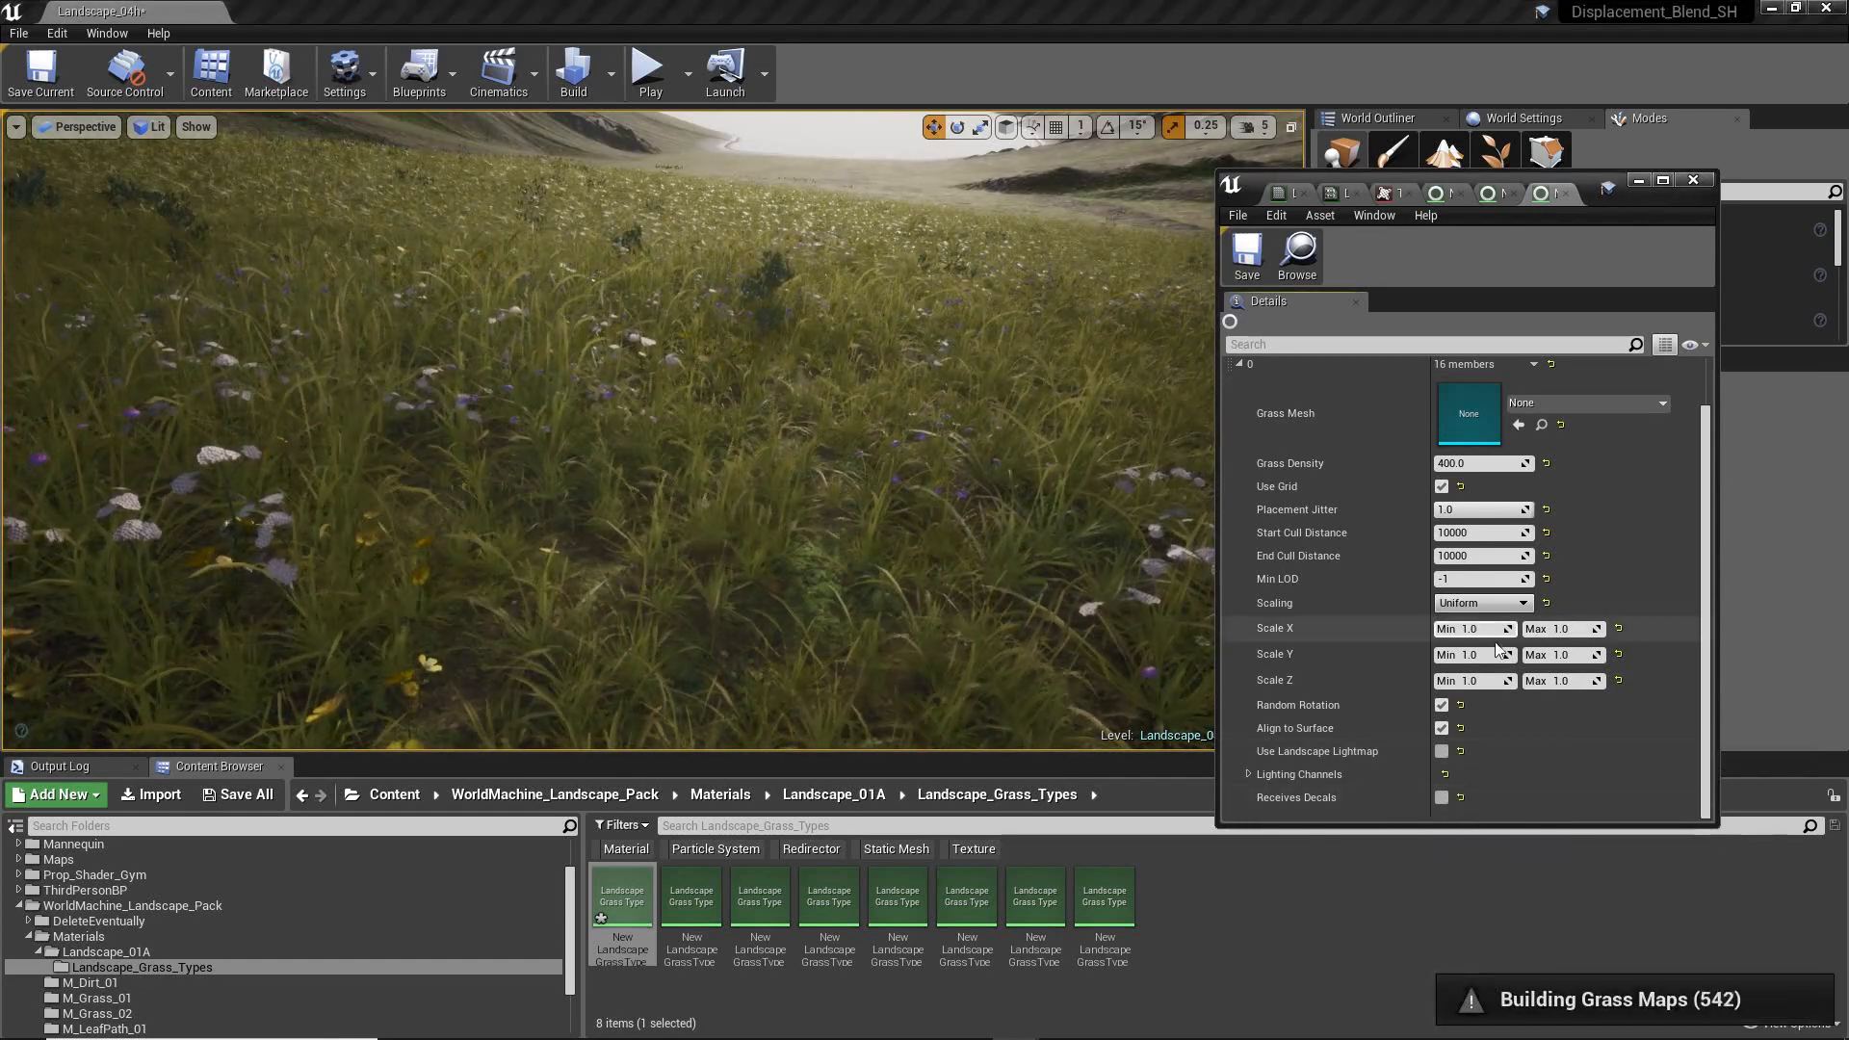
pyautogui.scroll(2, 1557, 681)
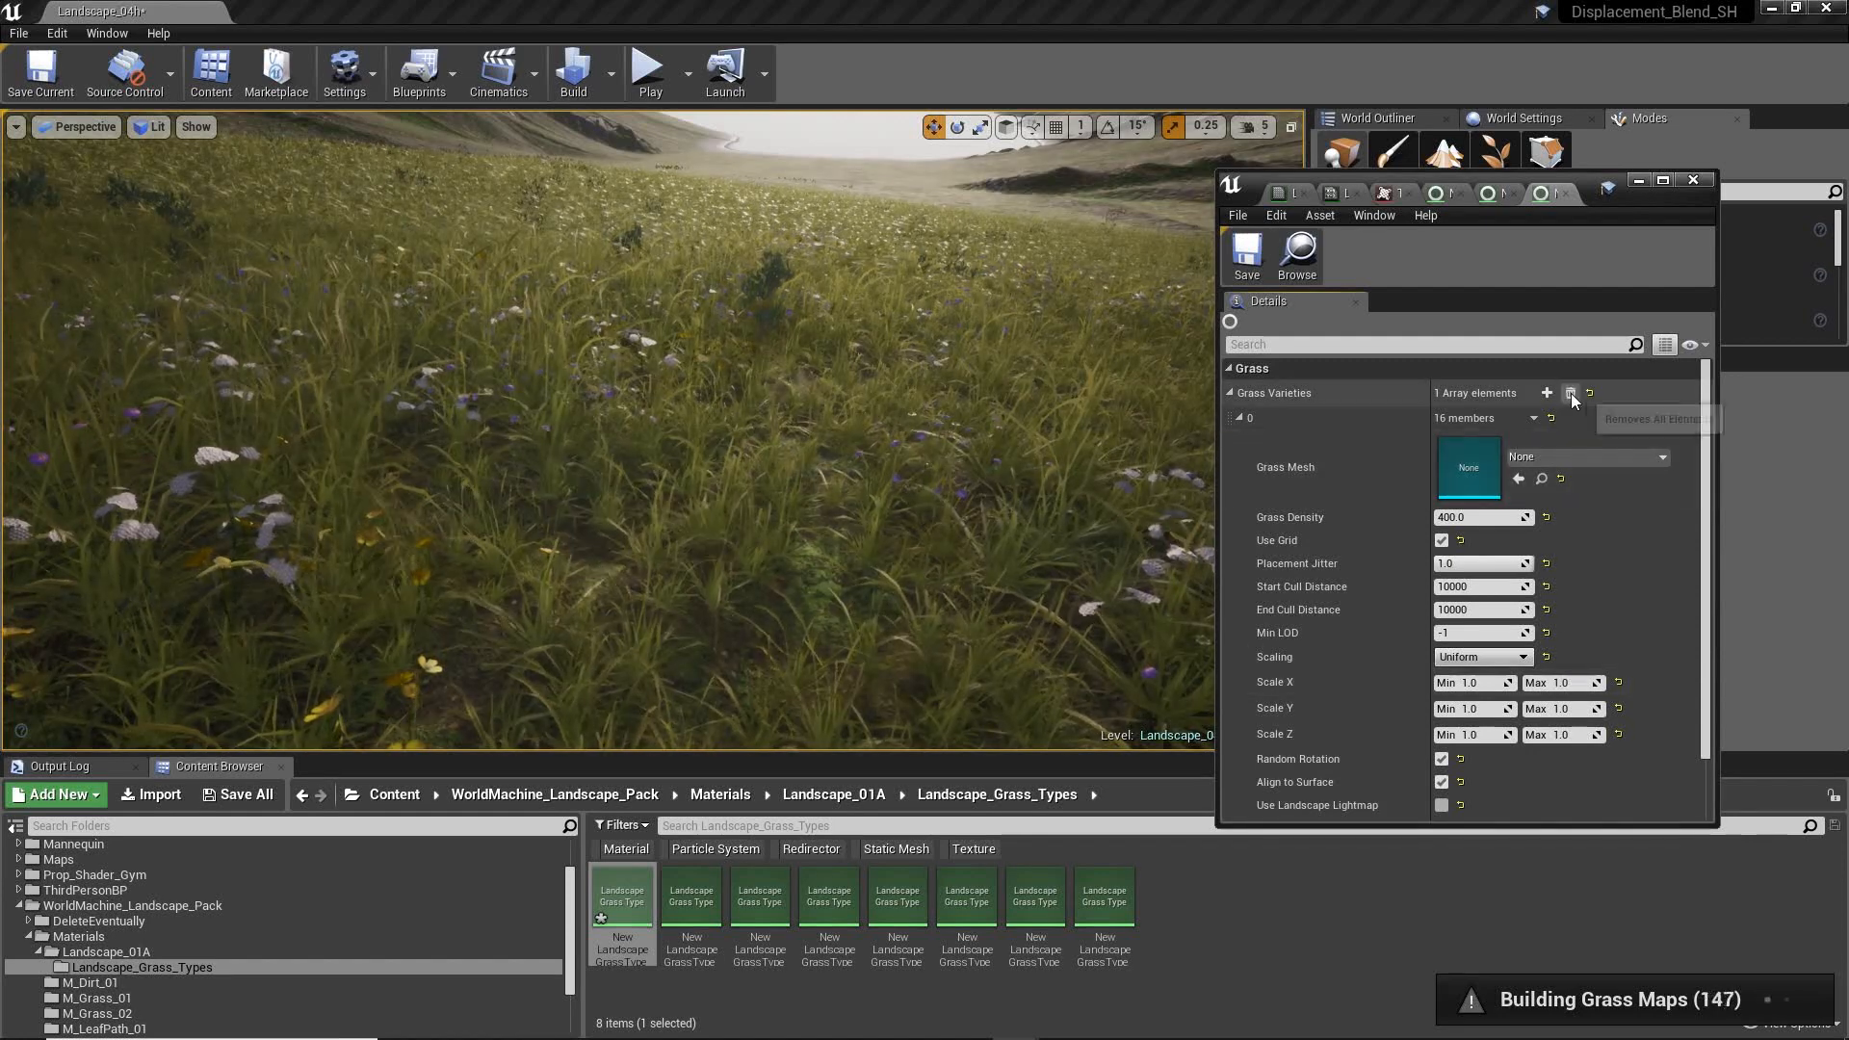
pyautogui.click(1570, 392)
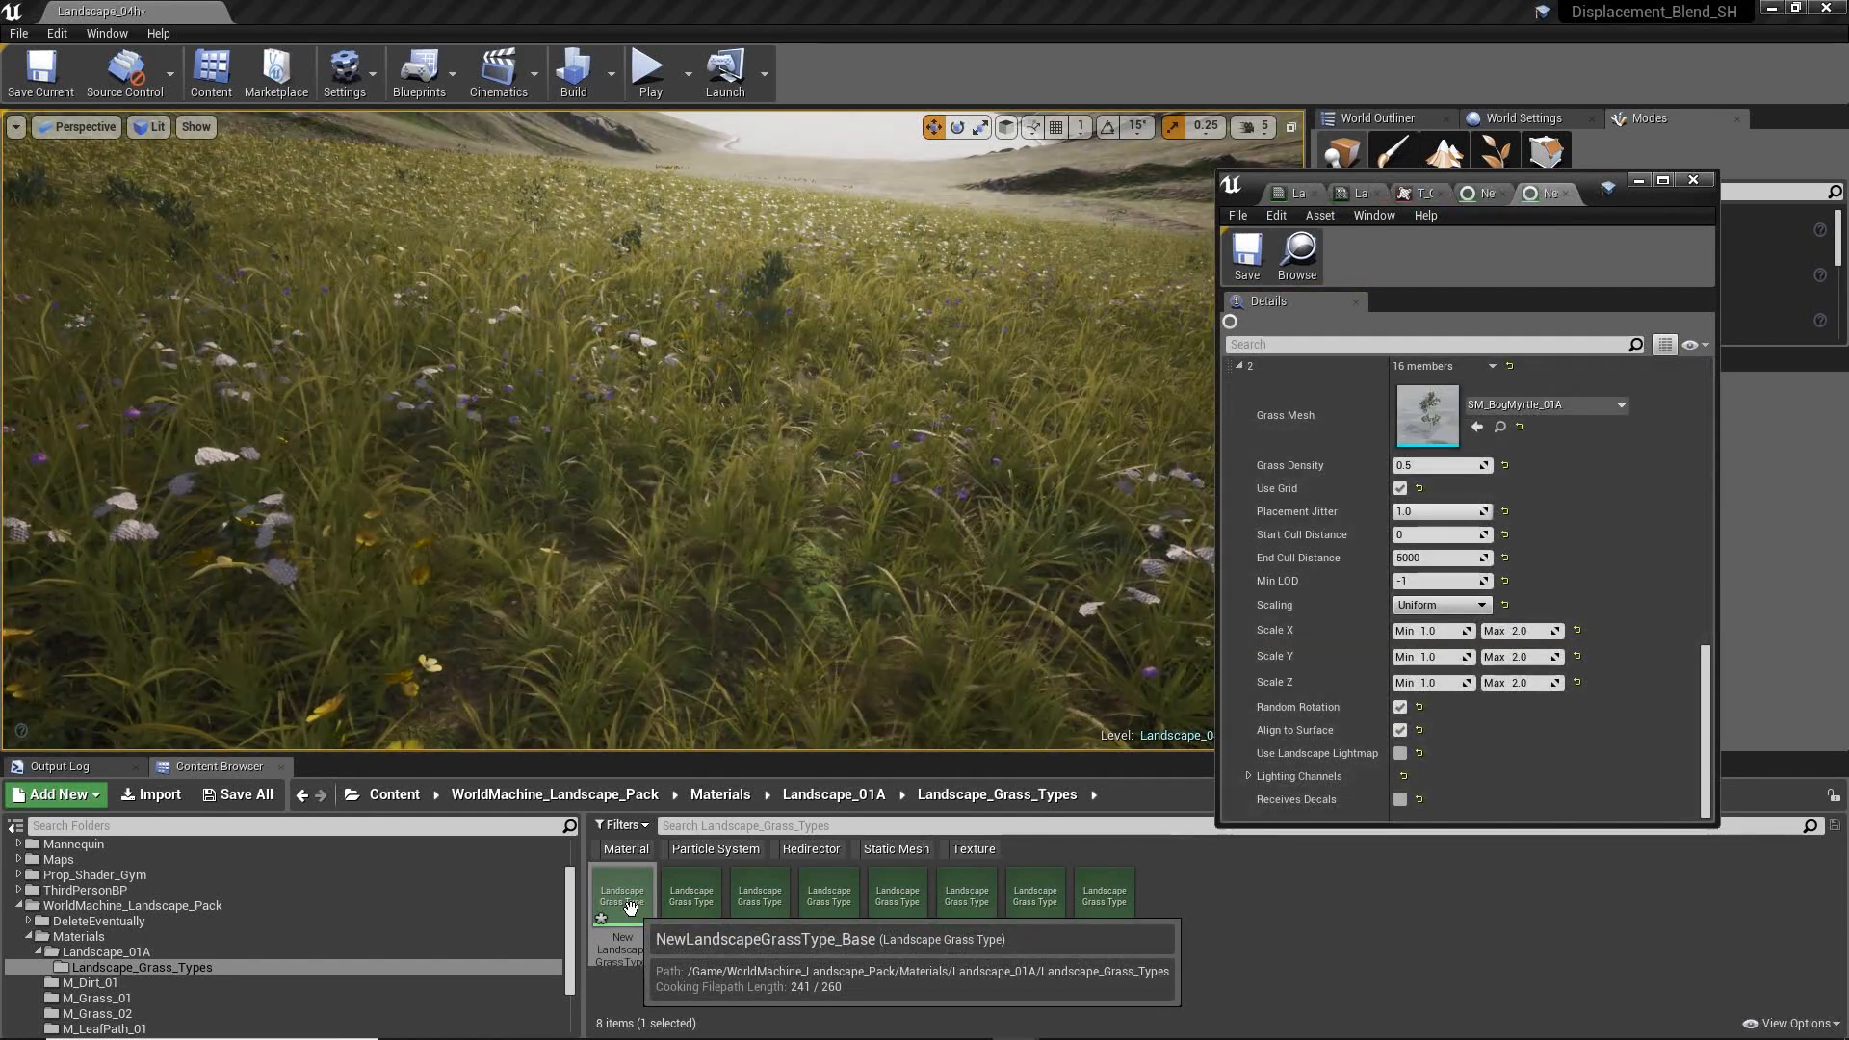
# - Check the MidLayer and Path grass types, opening NewLandscapeGrassType_Path to view its grass varieties and closing it again
pyautogui.click(693, 891)
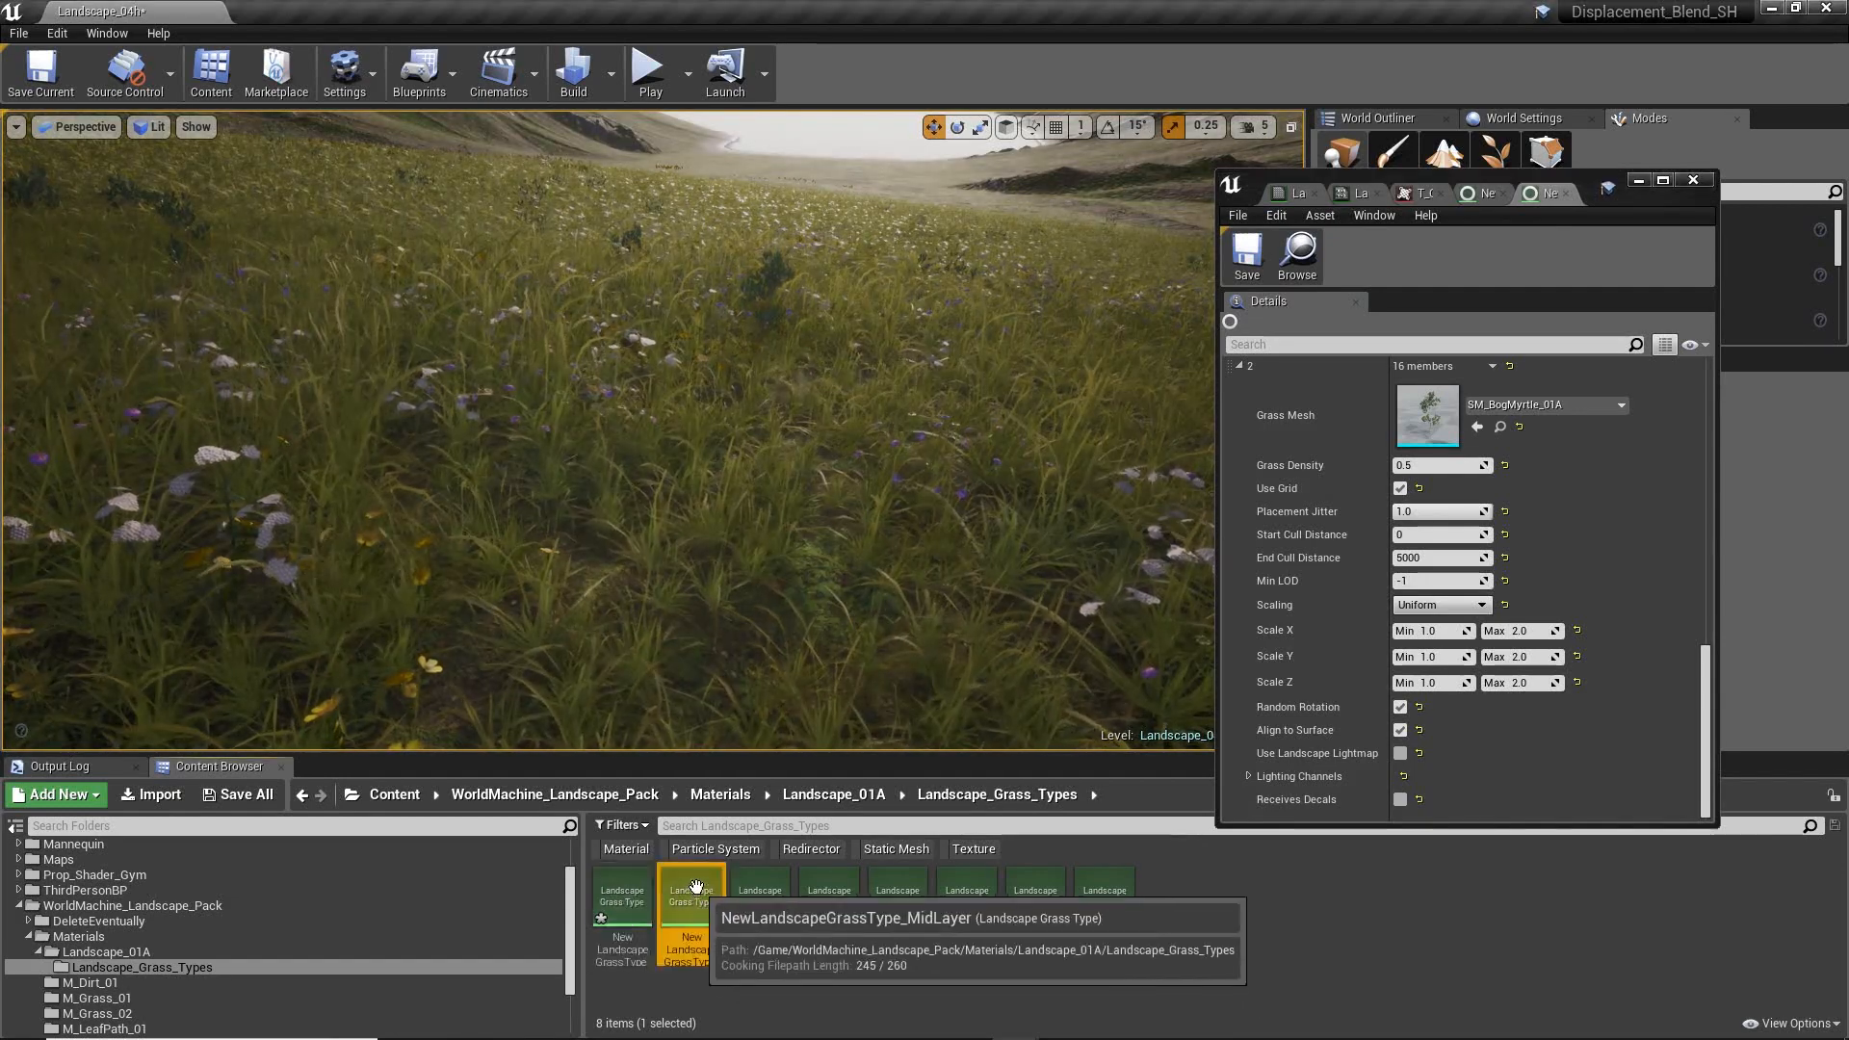
pyautogui.click(774, 898)
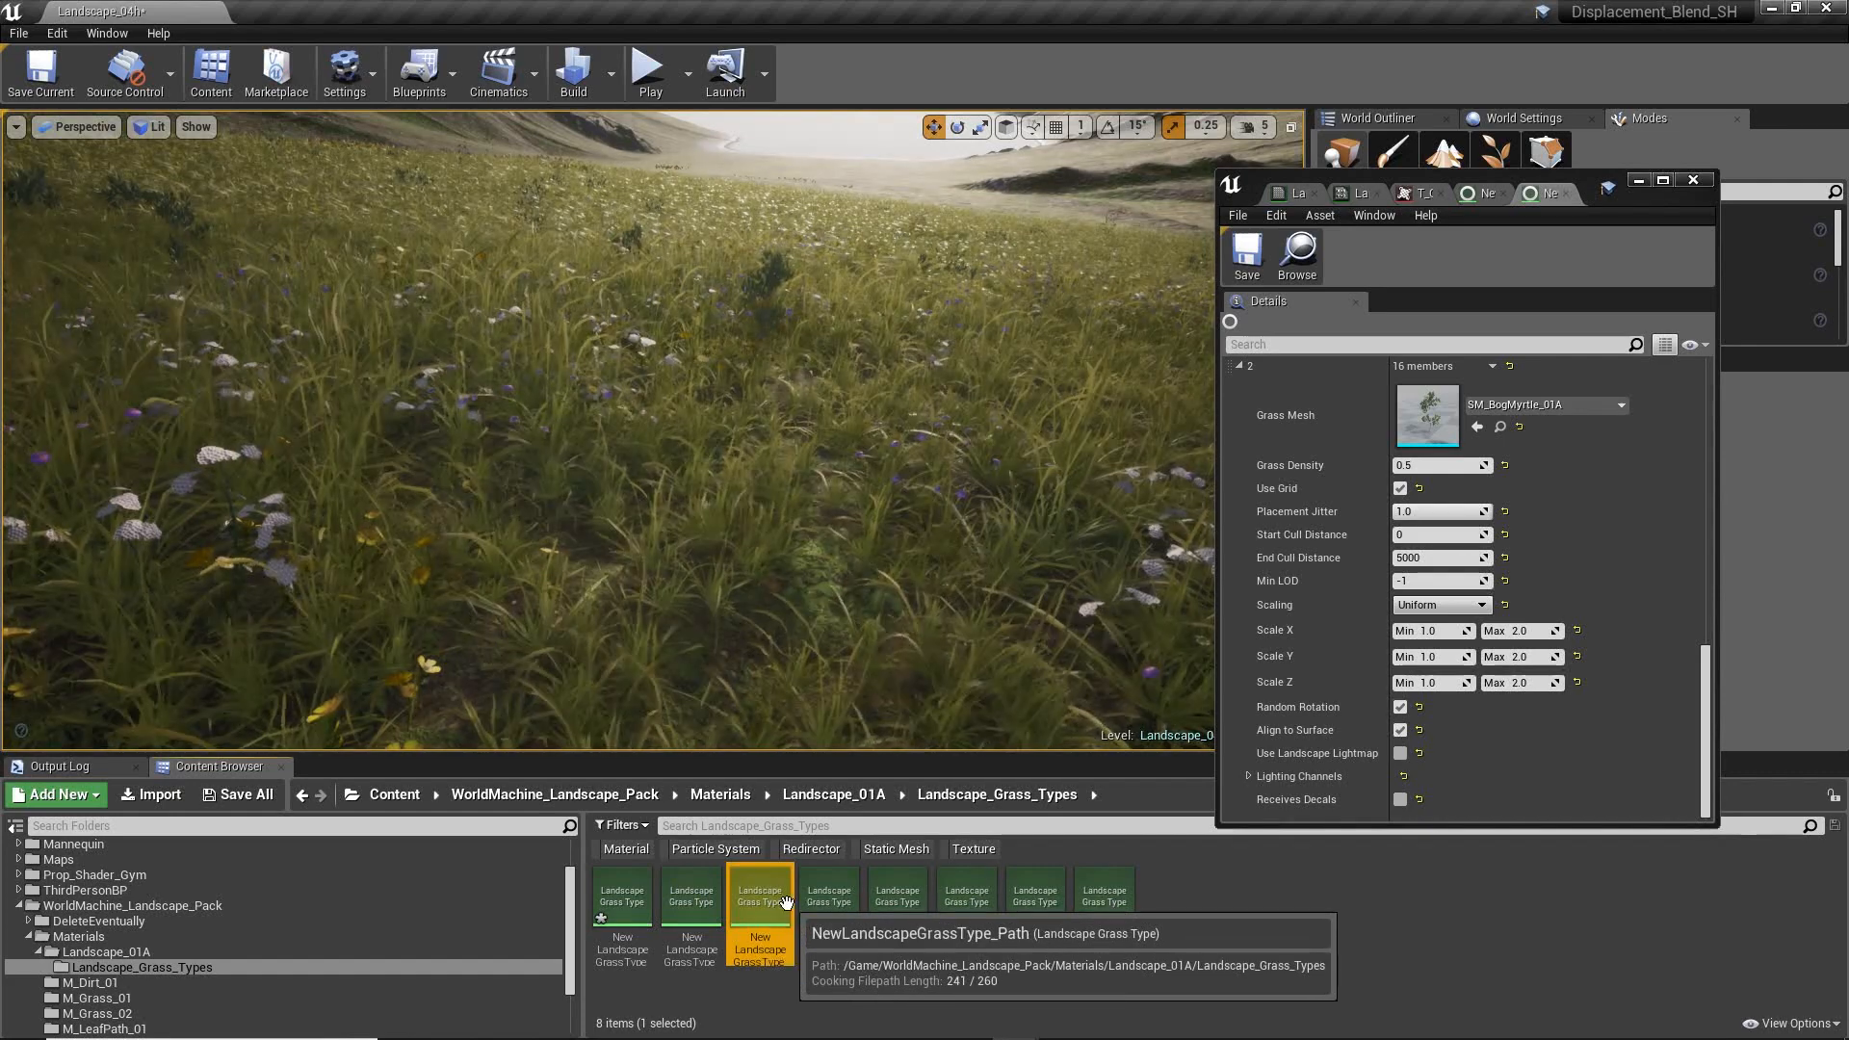
pyautogui.doubleClick(786, 900)
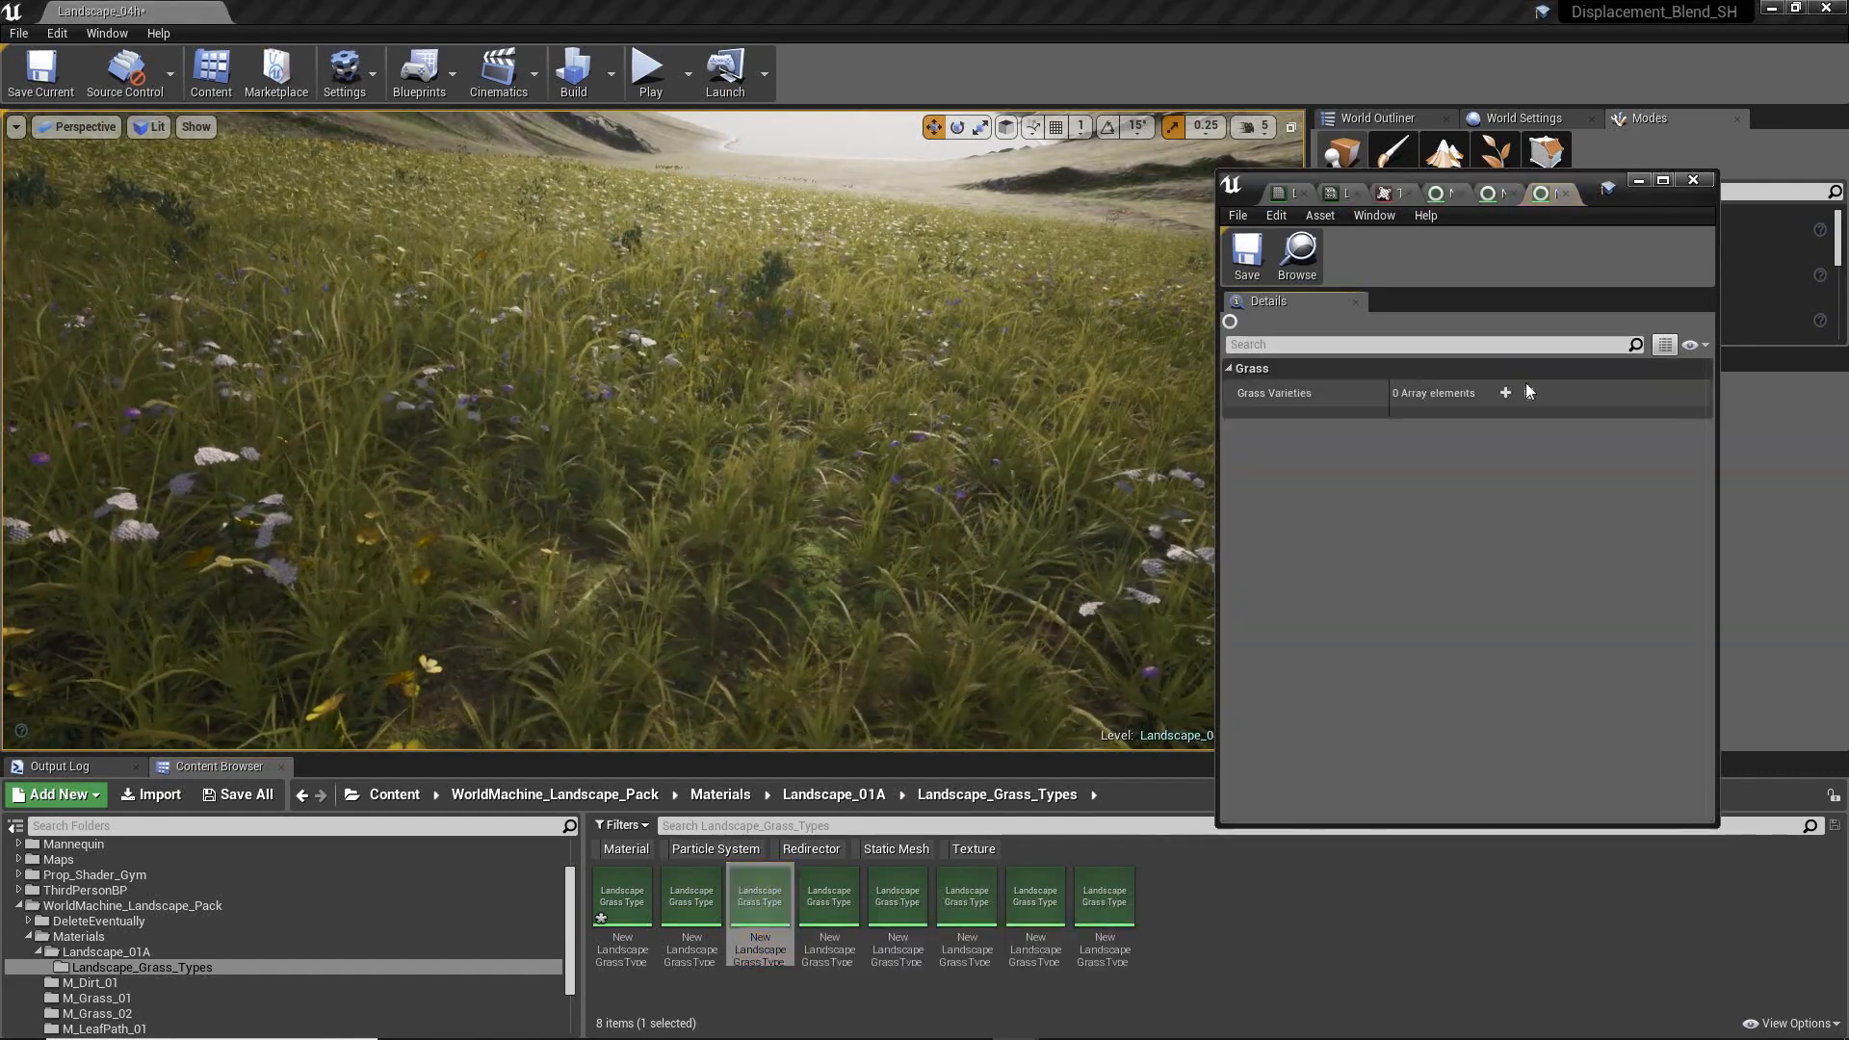
pyautogui.click(1565, 194)
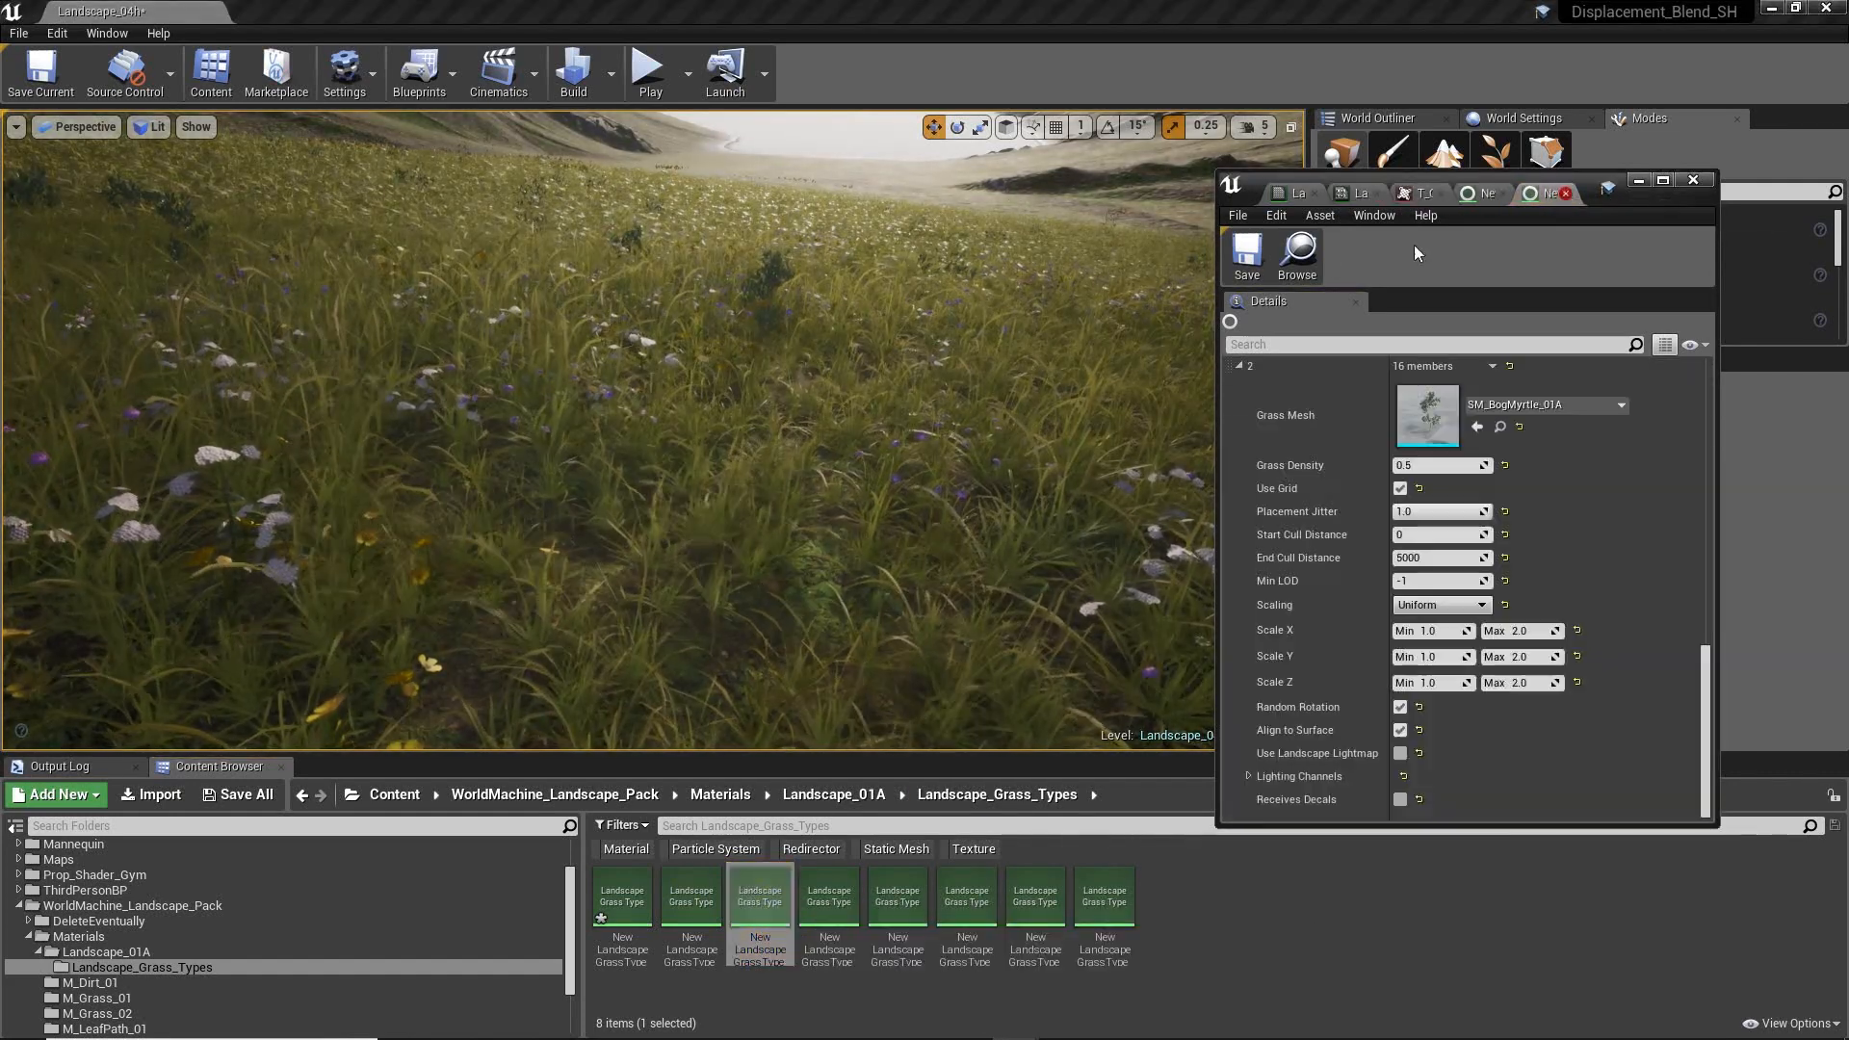
# - Select the fourth landscape grass type and examine the plants scattered along the rocky lakeshore
pyautogui.click(813, 901)
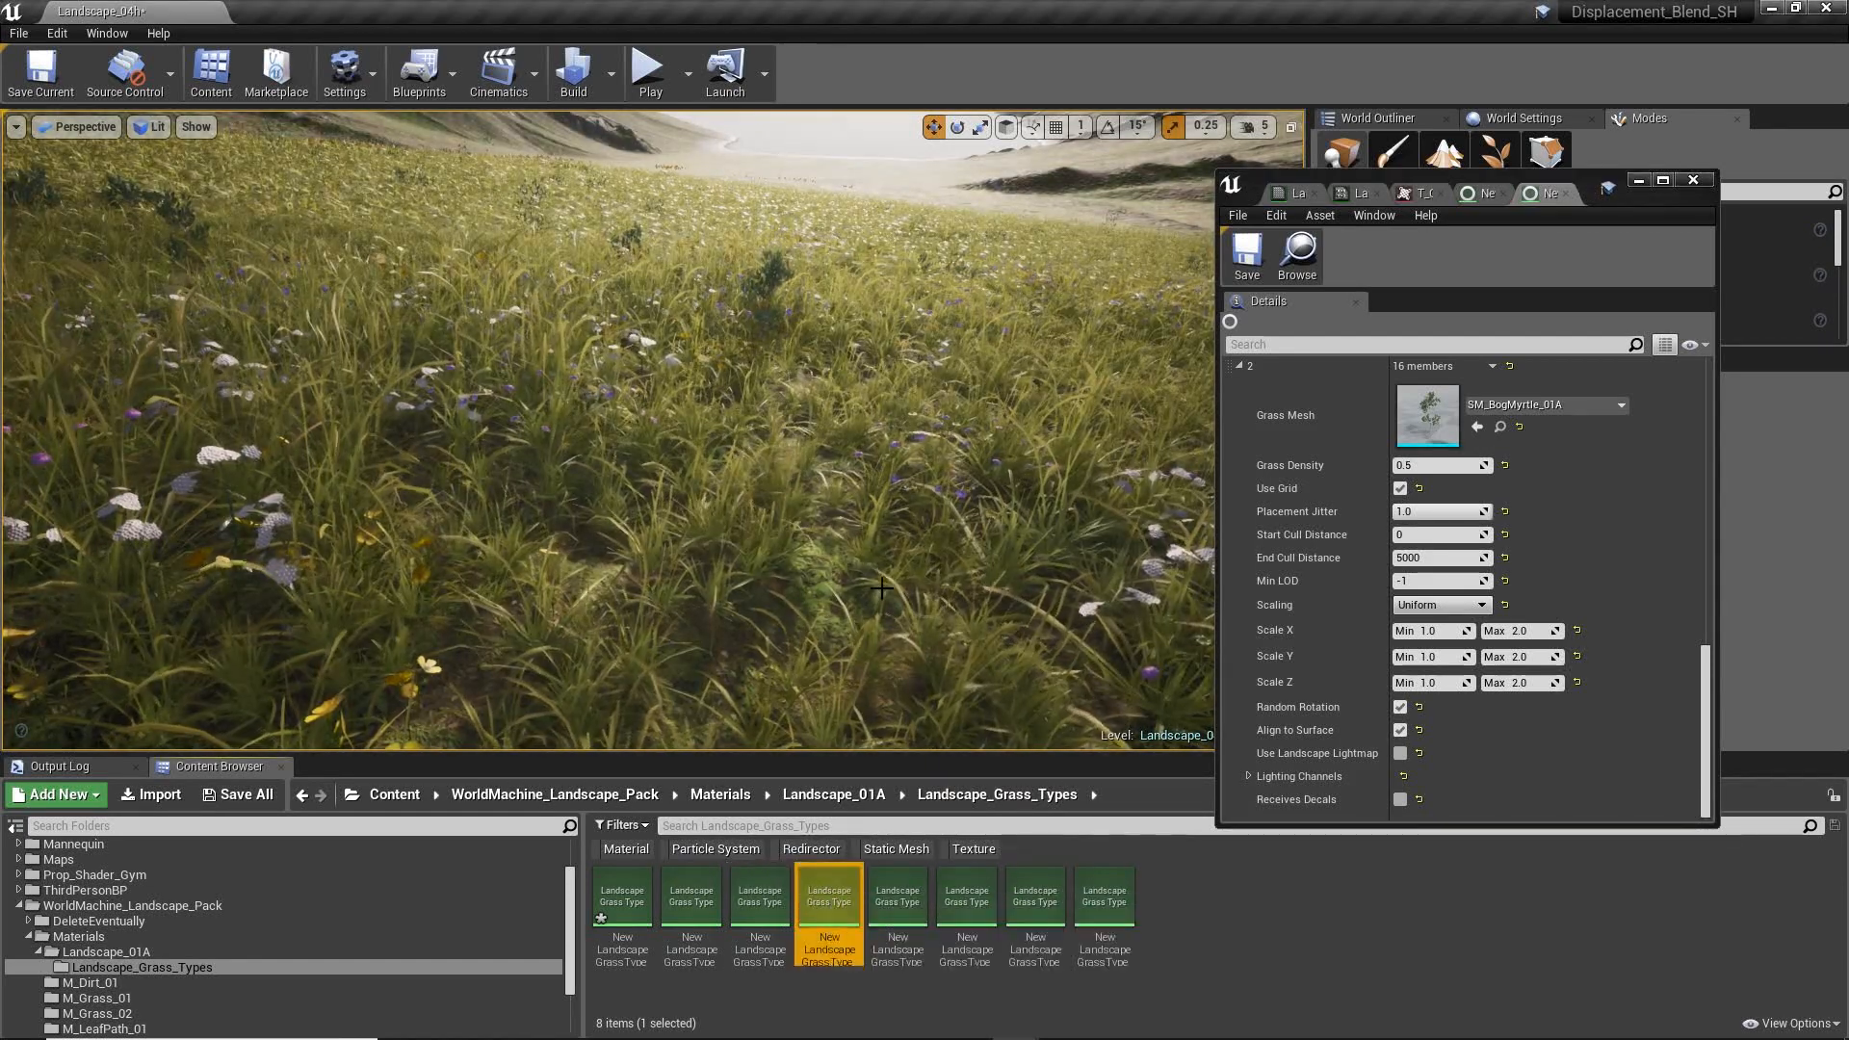
pyautogui.moveTo(771, 539); pyautogui.dragTo(764, 400, button='right')
pyautogui.press('w')
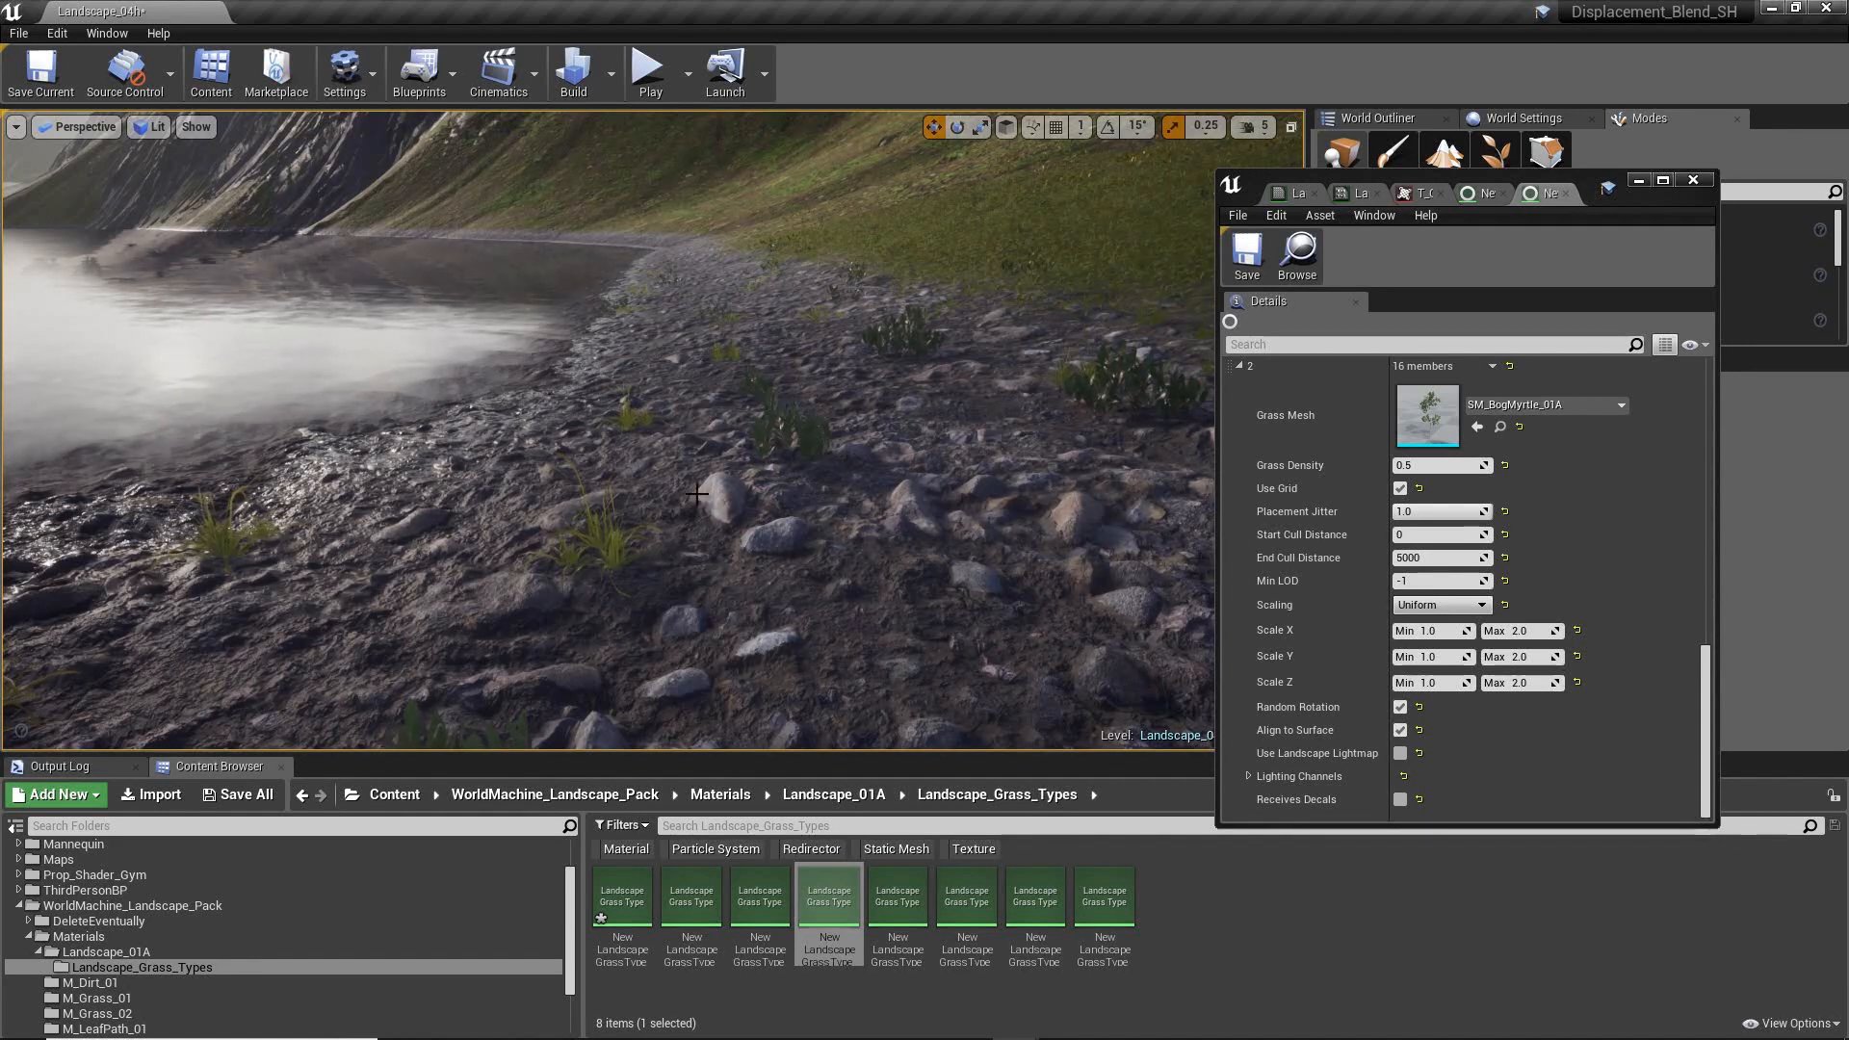
# - Open the fourth grass type, review the settings of both grass varieties, and compare them with the shore plants
pyautogui.doubleClick(833, 890)
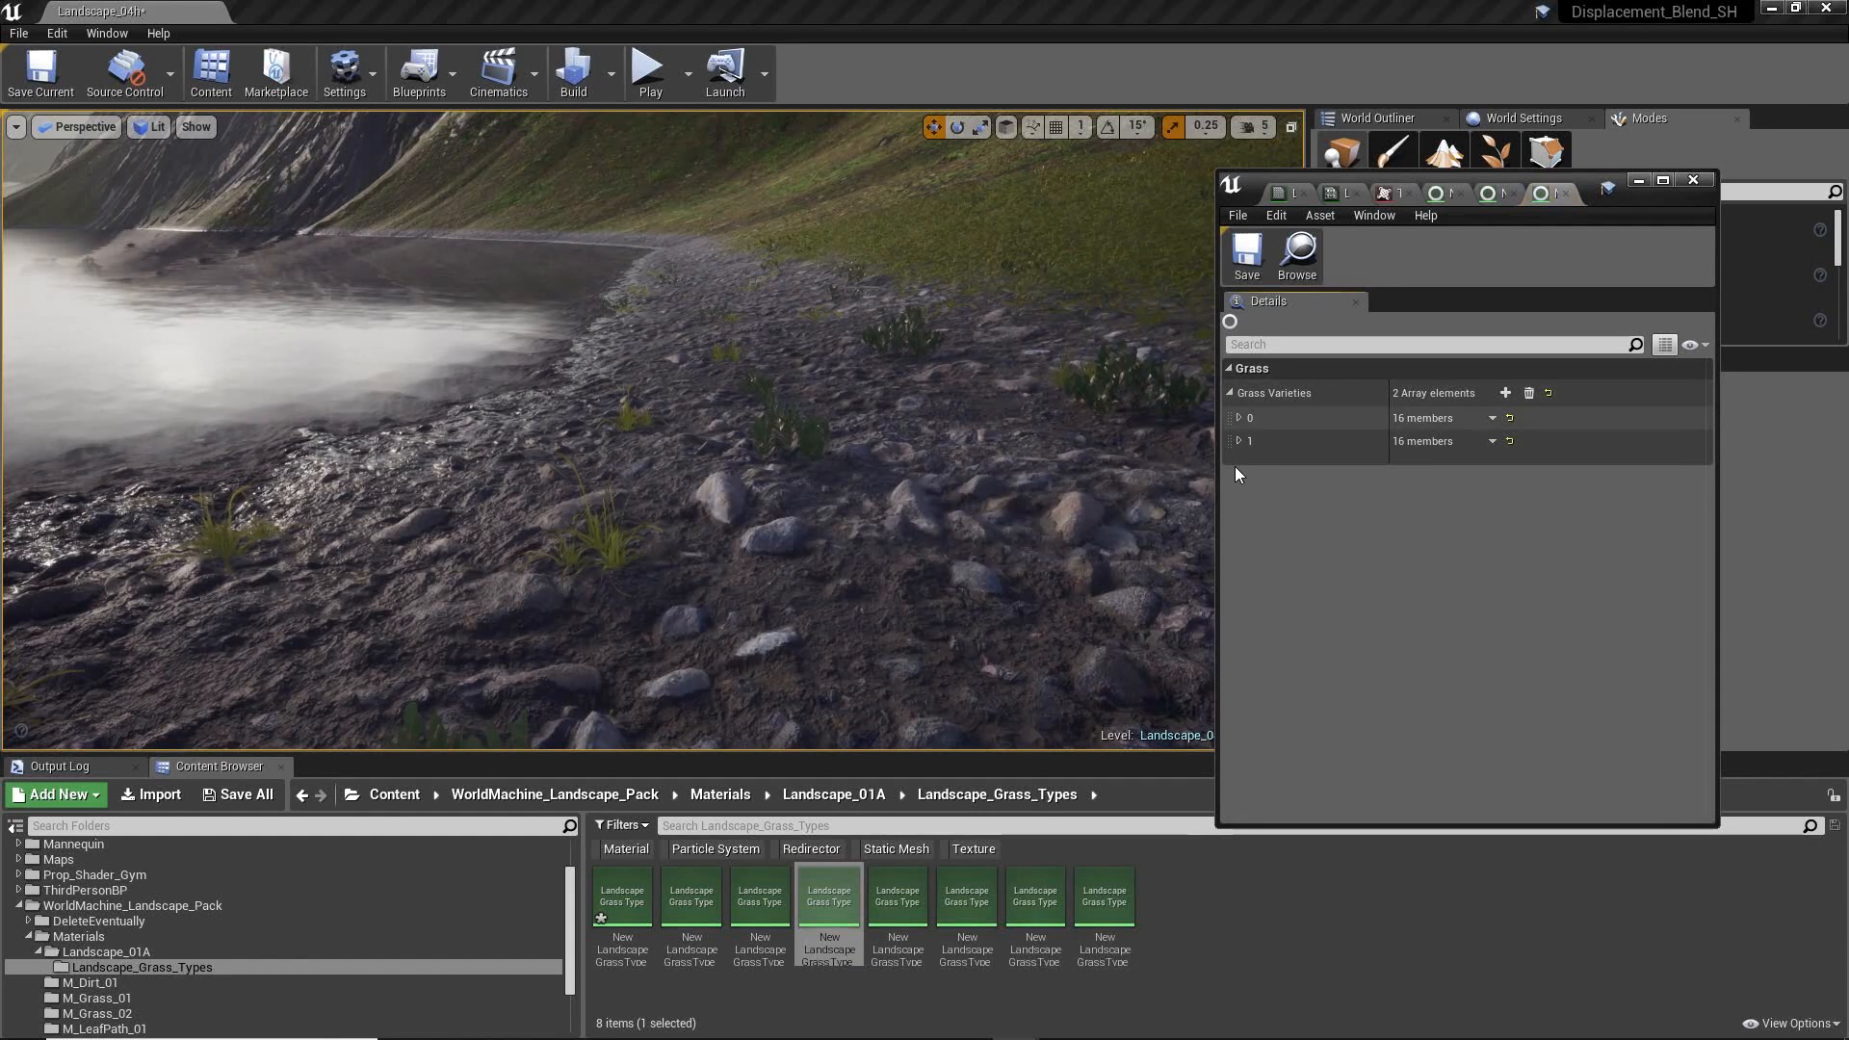
pyautogui.click(1239, 418)
pyautogui.scroll(-2, 1263, 483)
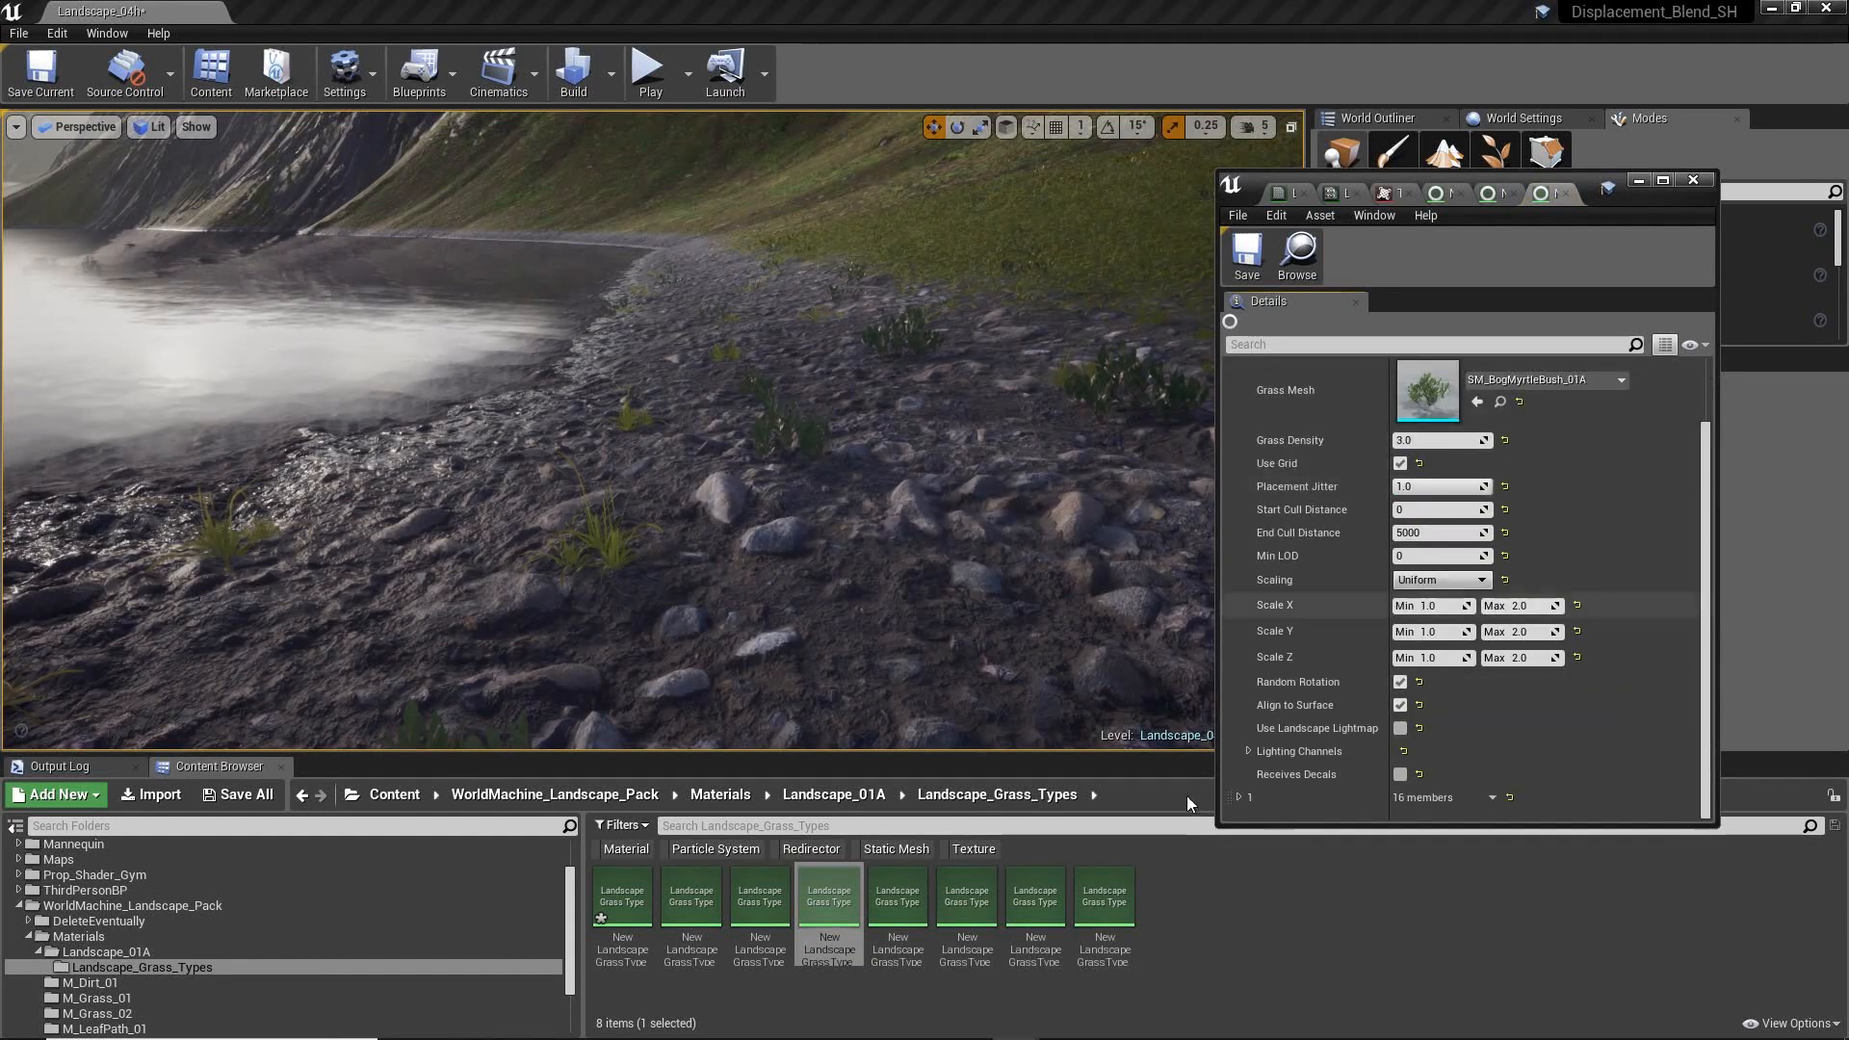
pyautogui.scroll(-10, 1364, 736)
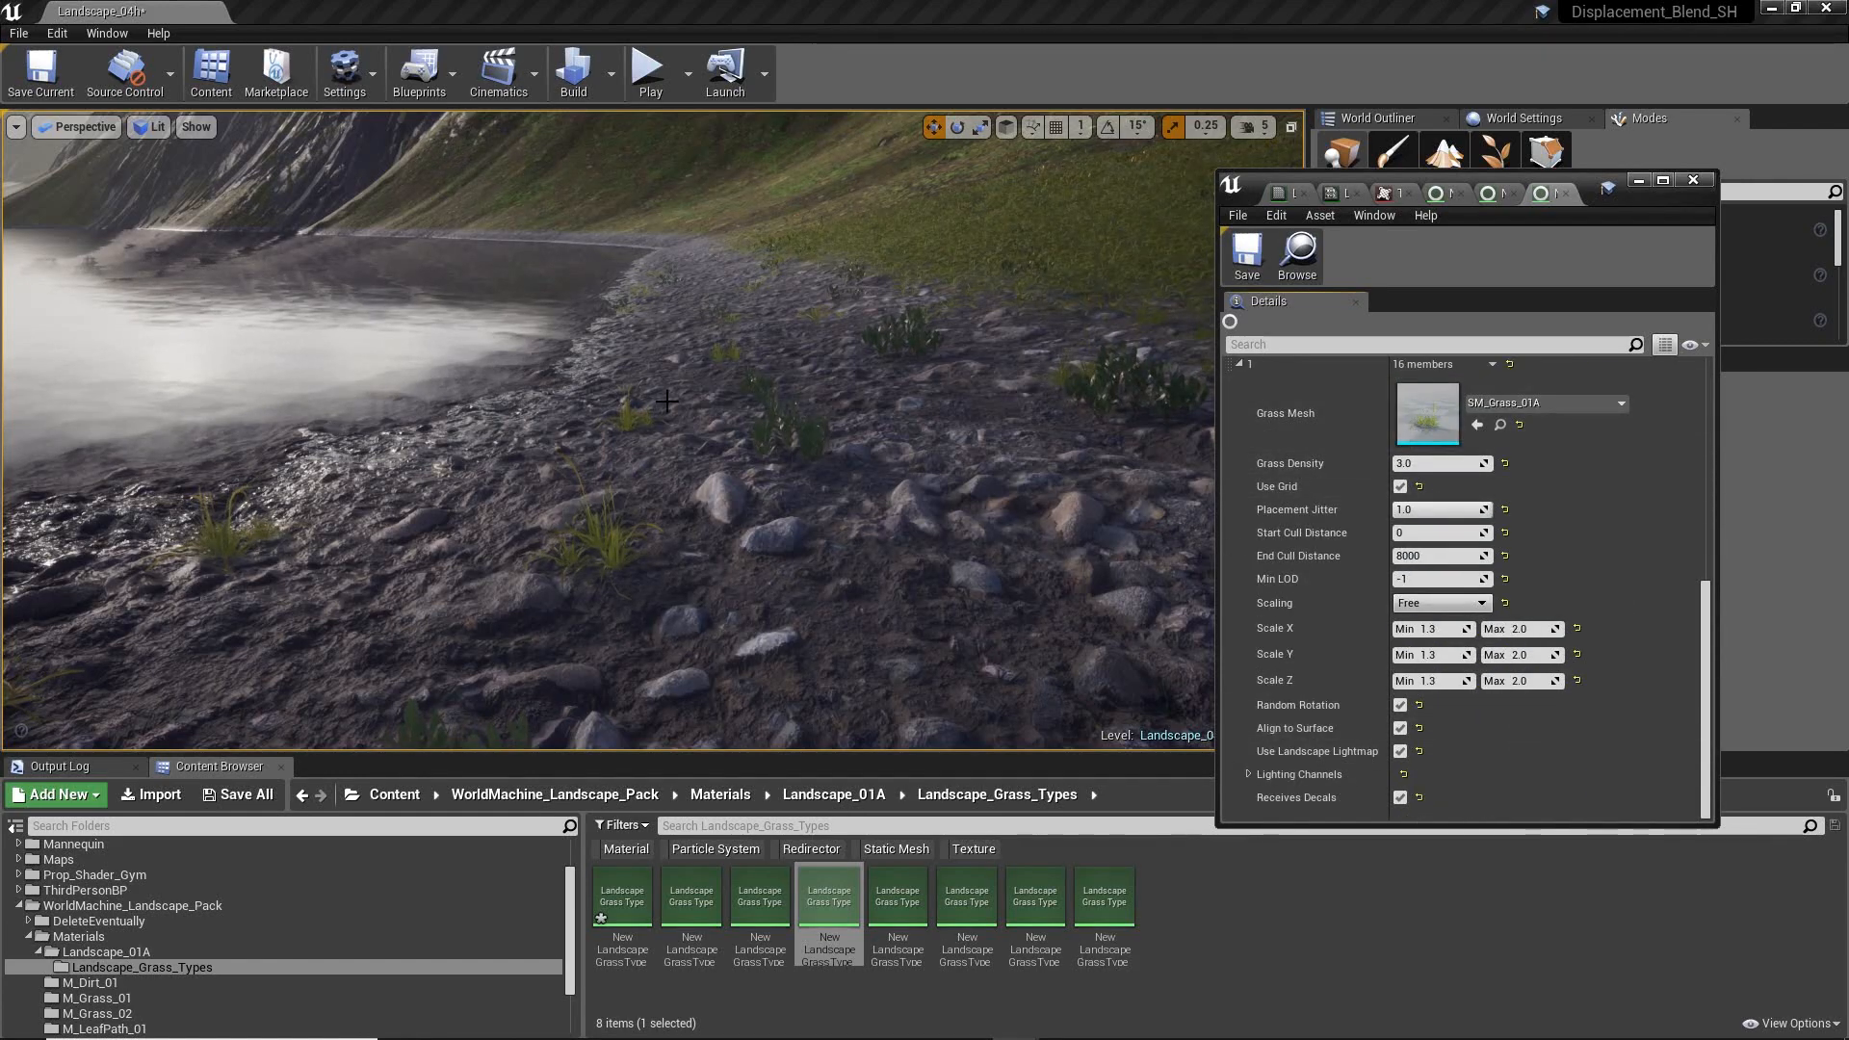
pyautogui.moveTo(660, 394); pyautogui.dragTo(381, 393, button='right')
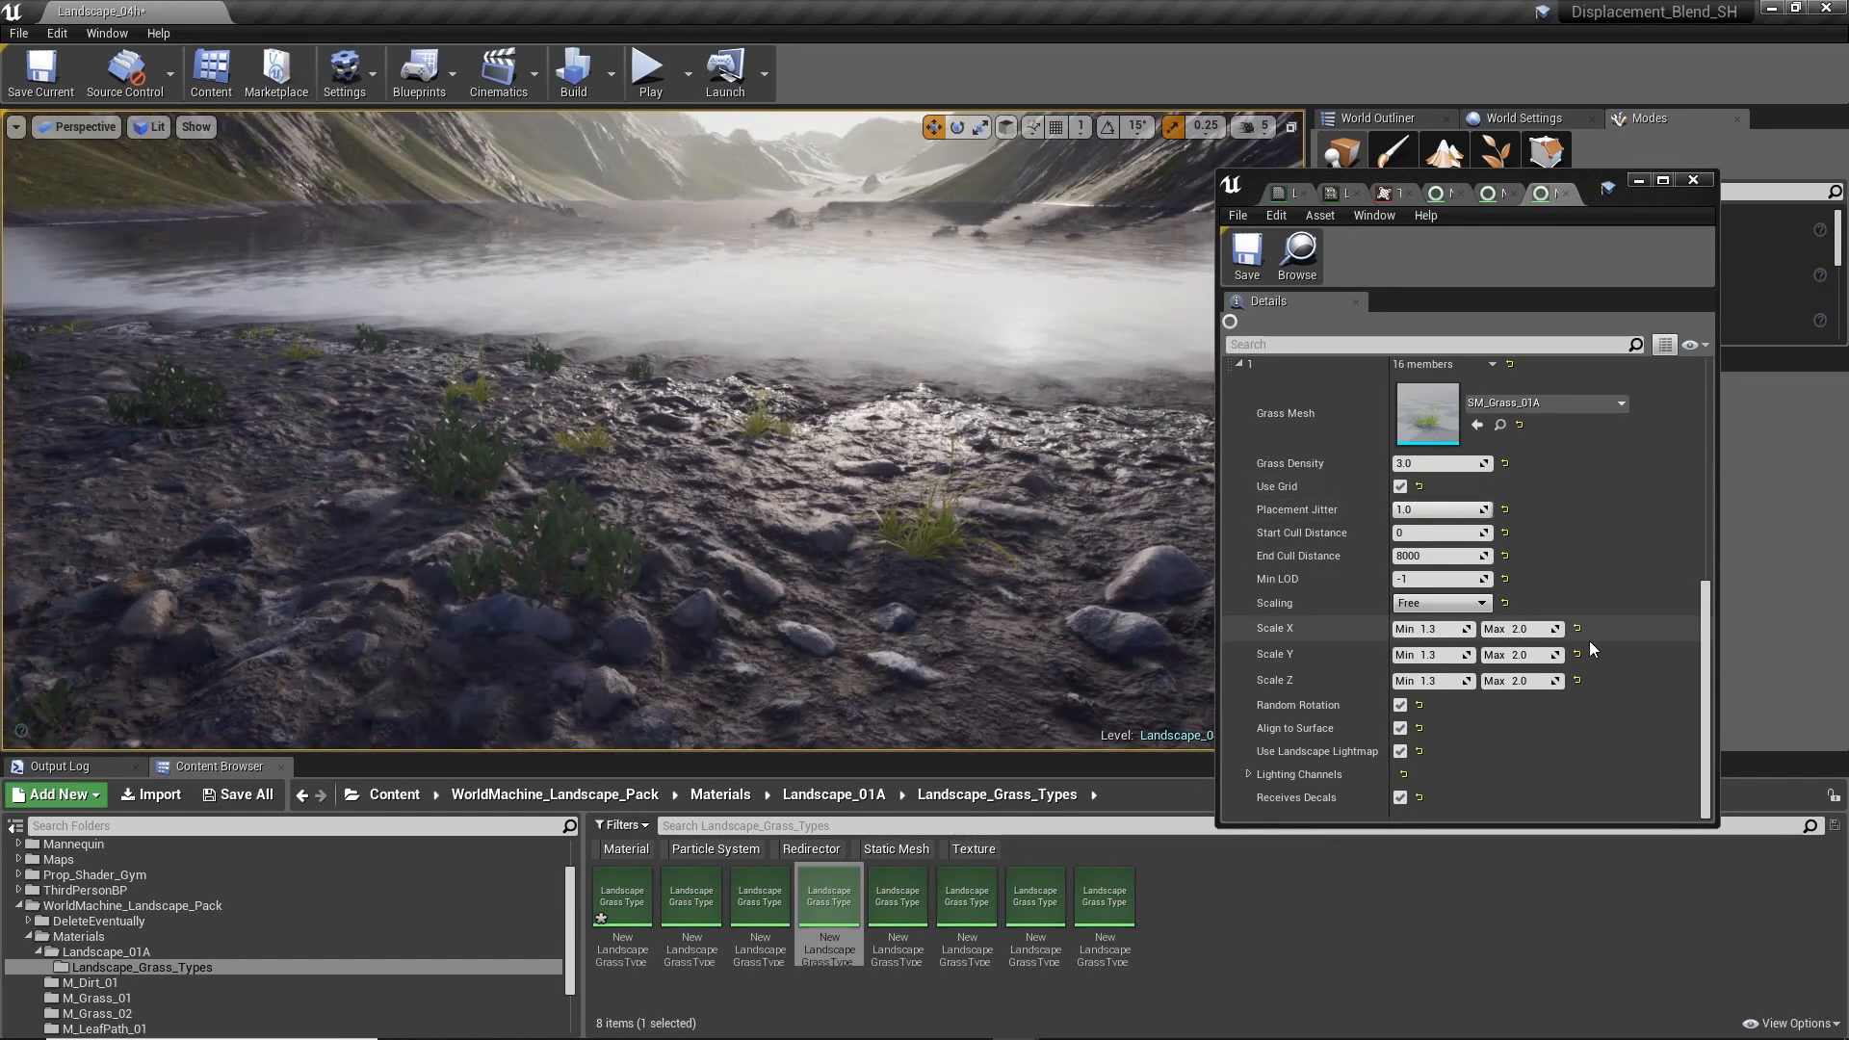
pyautogui.moveTo(931, 462); pyautogui.dragTo(852, 544, button='right')
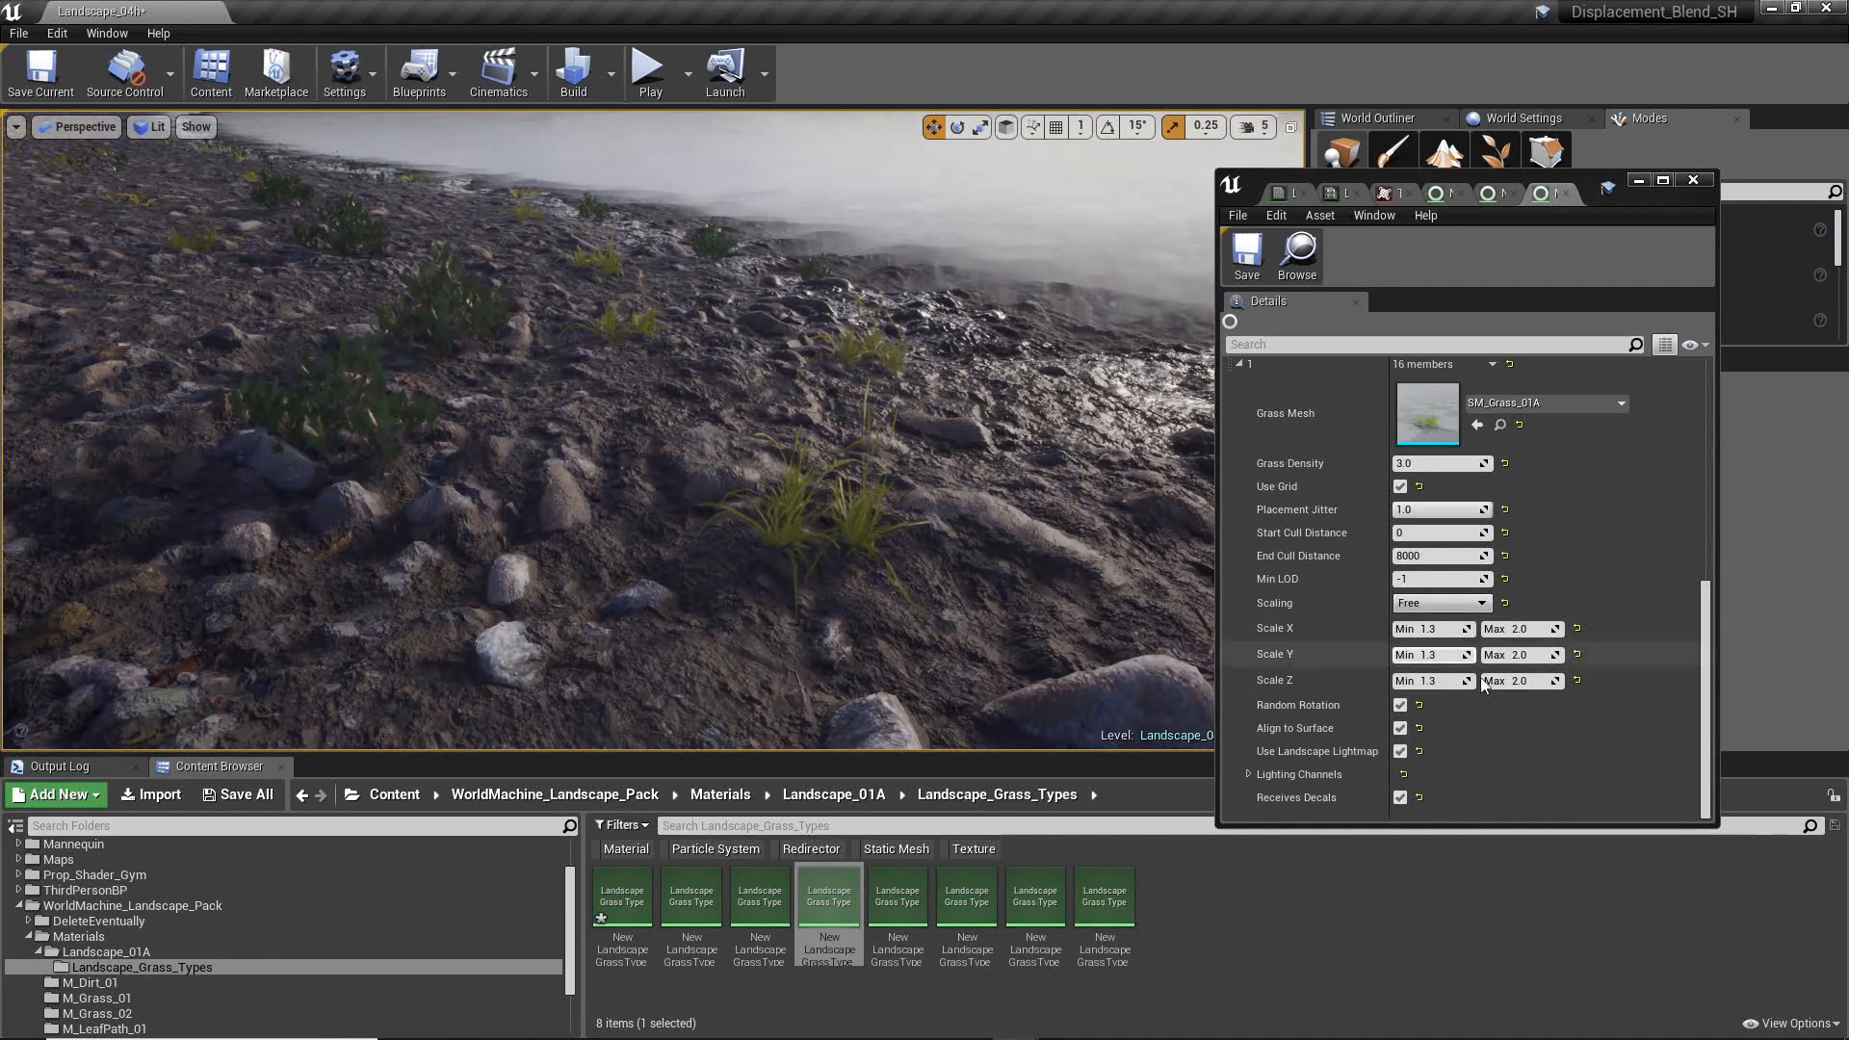
# - Look through the next grass type assets in the folder, up to NewLandscapeGrassType_TopLayer02
pyautogui.click(886, 900)
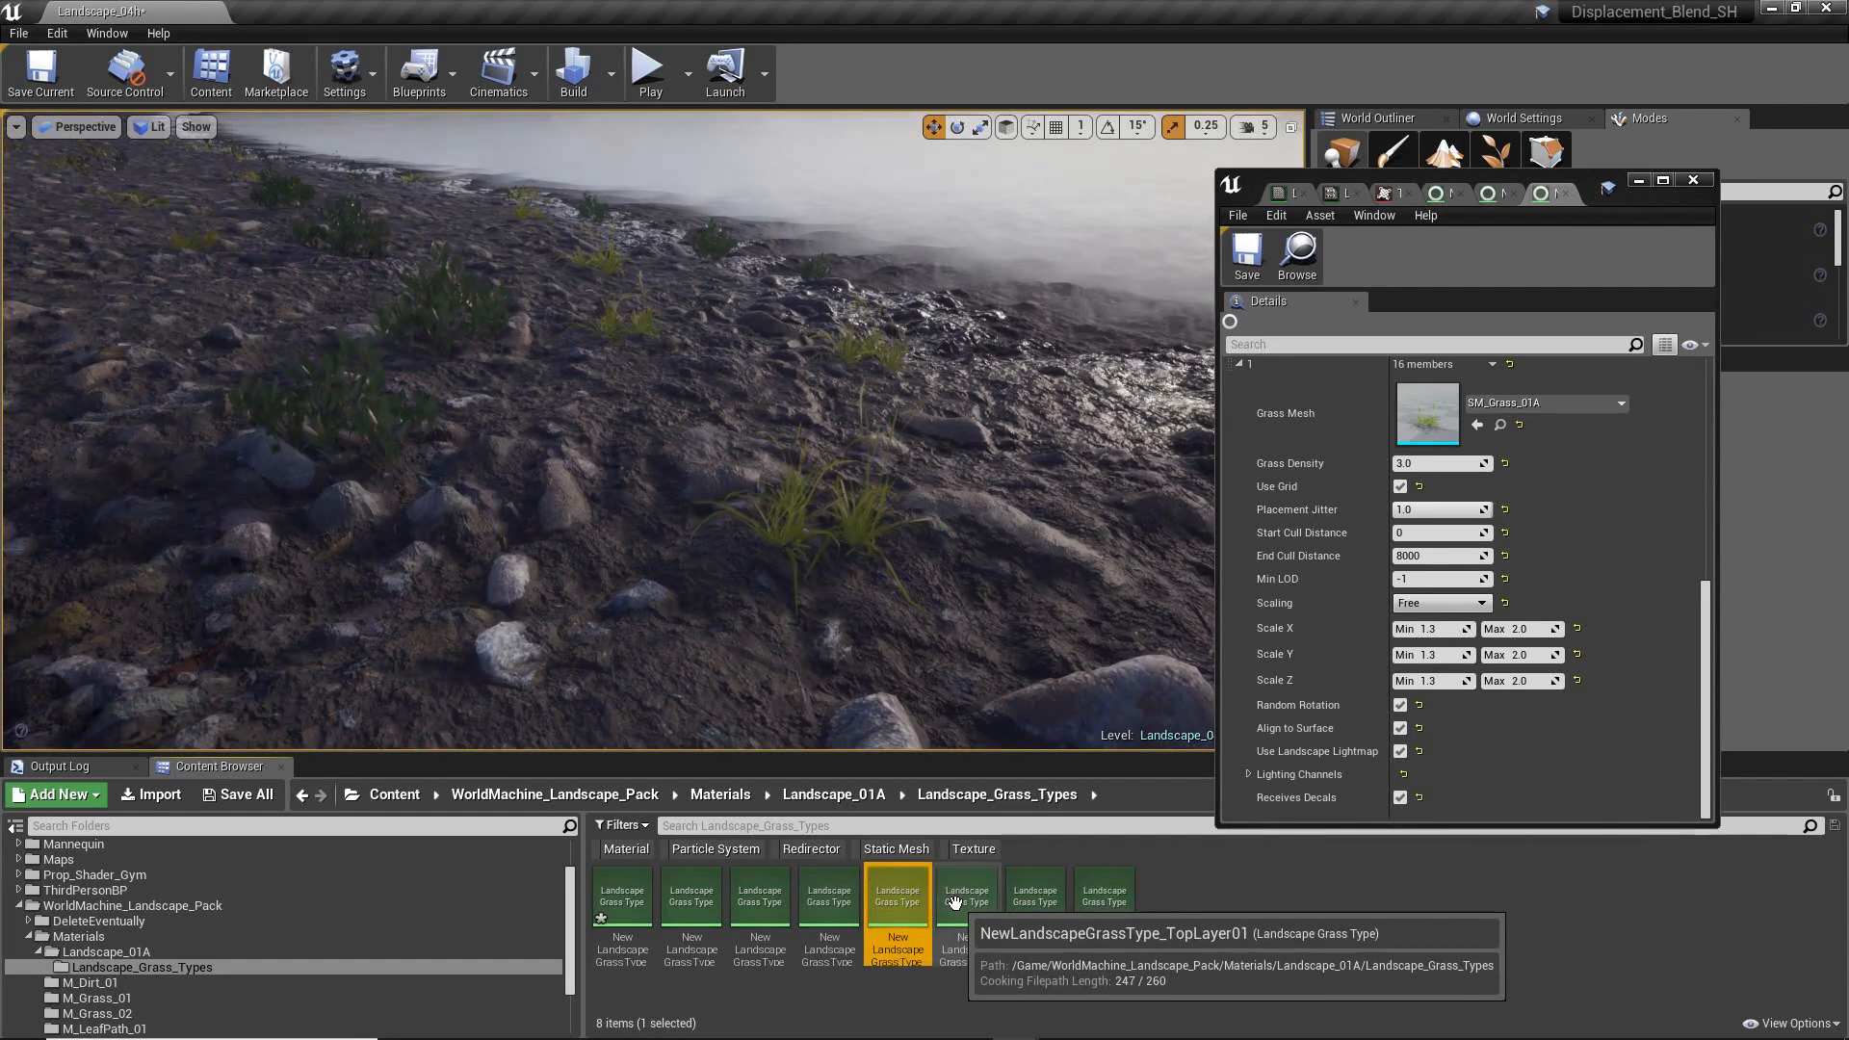
pyautogui.click(958, 901)
pyautogui.click(1032, 898)
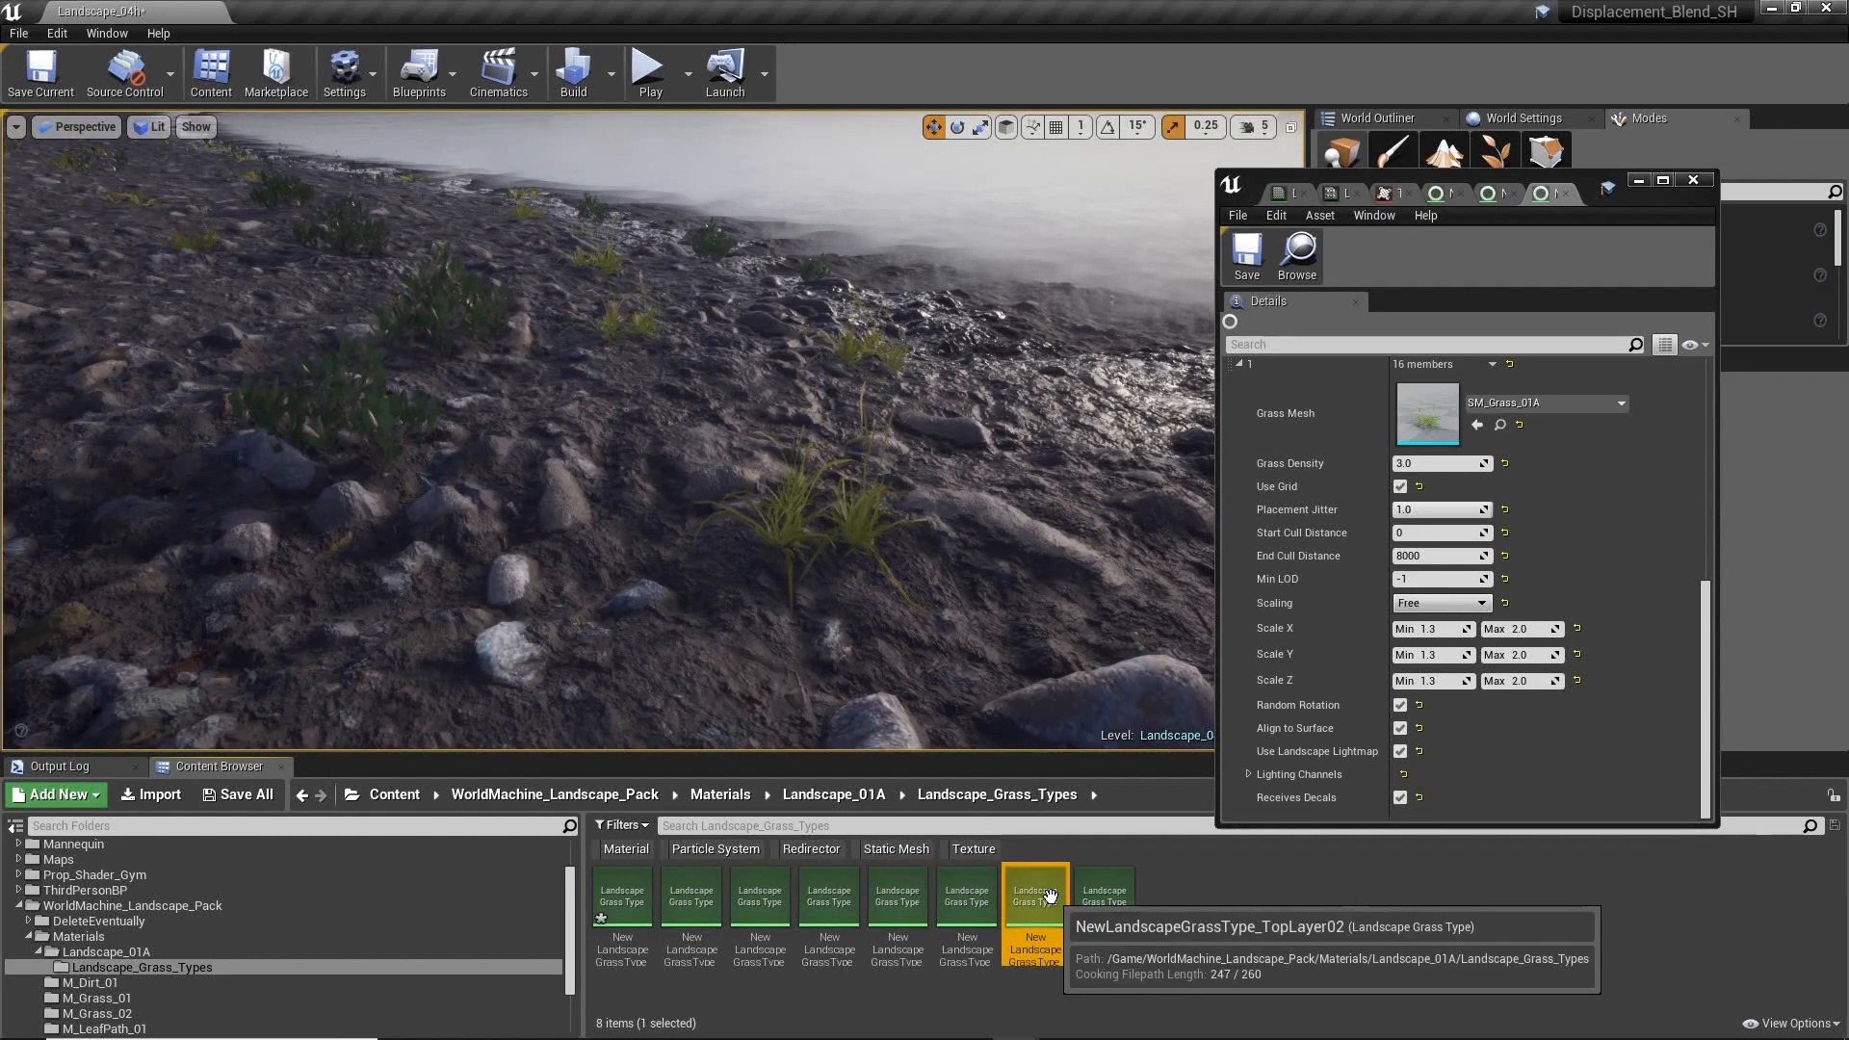
# - Open NewLandscapeGrassType_TopLayer02 and review the SM_Yarrow3 variety's settings against the flowers in the meadow
pyautogui.moveTo(978, 740); pyautogui.dragTo(825, 449, button='right')
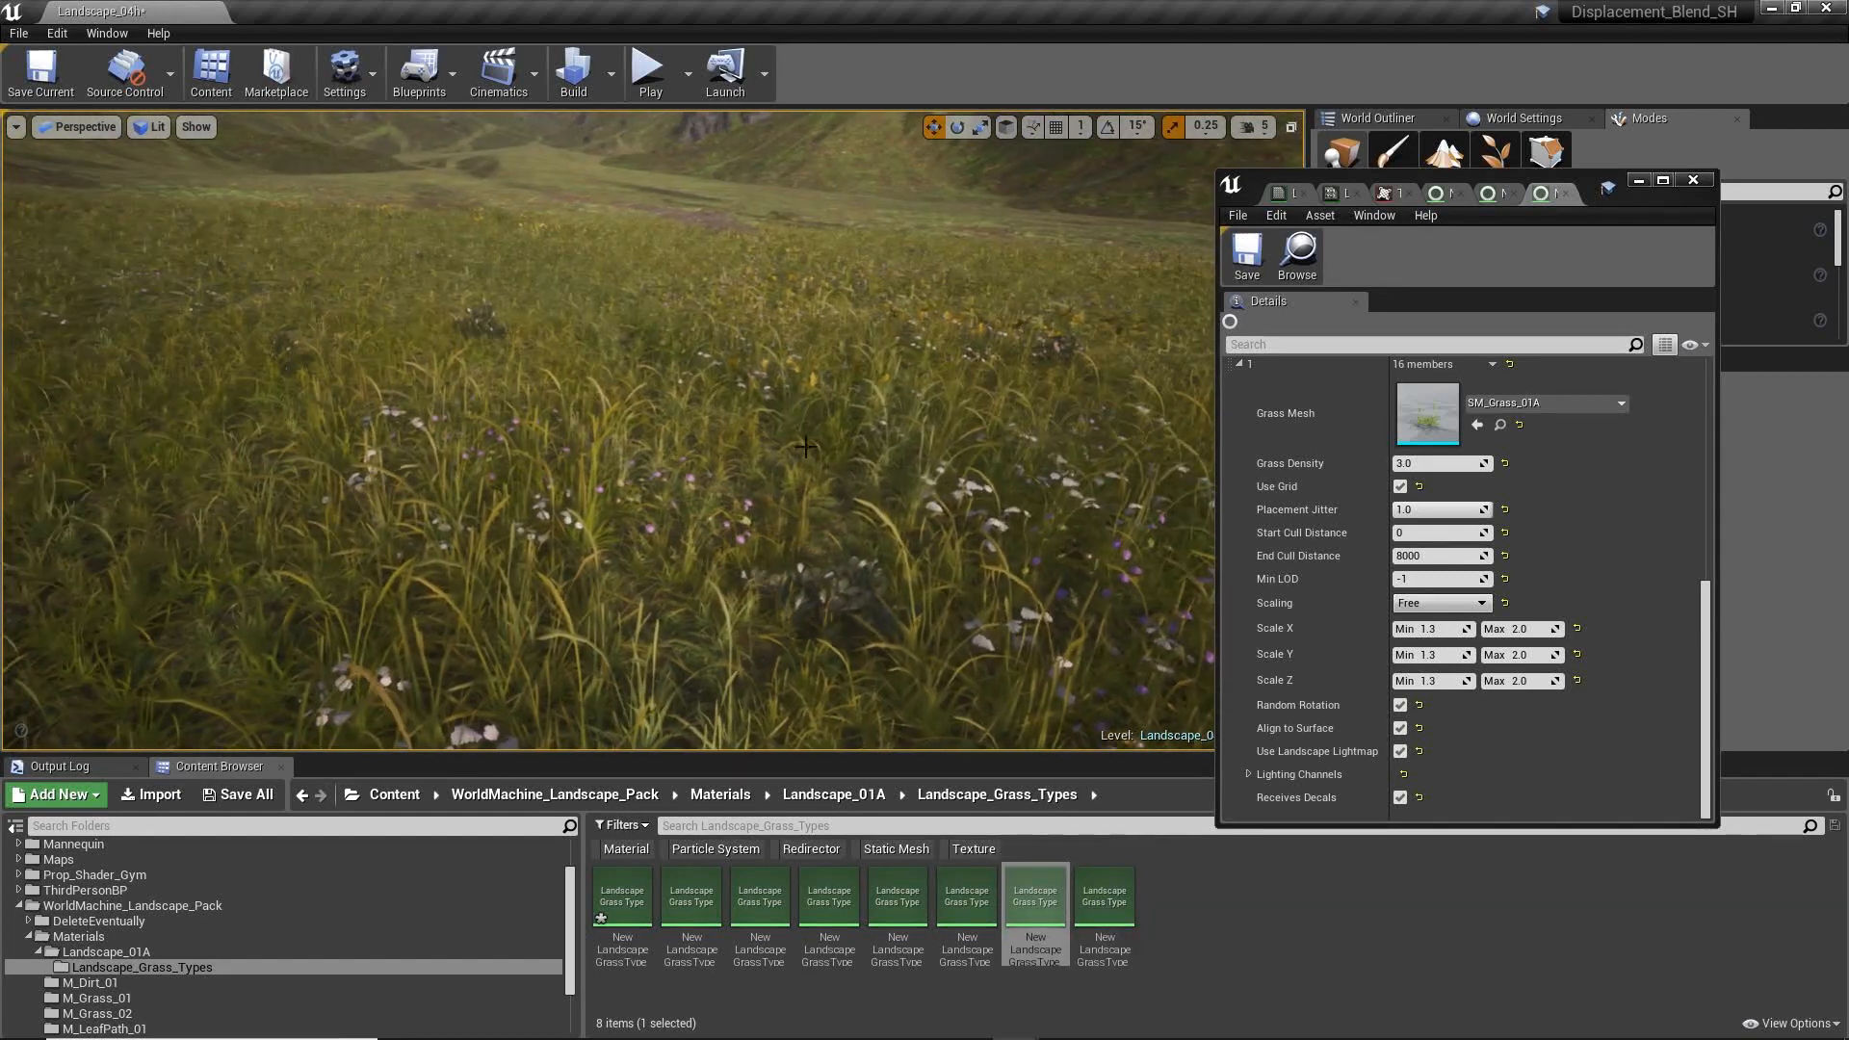
pyautogui.doubleClick(1032, 927)
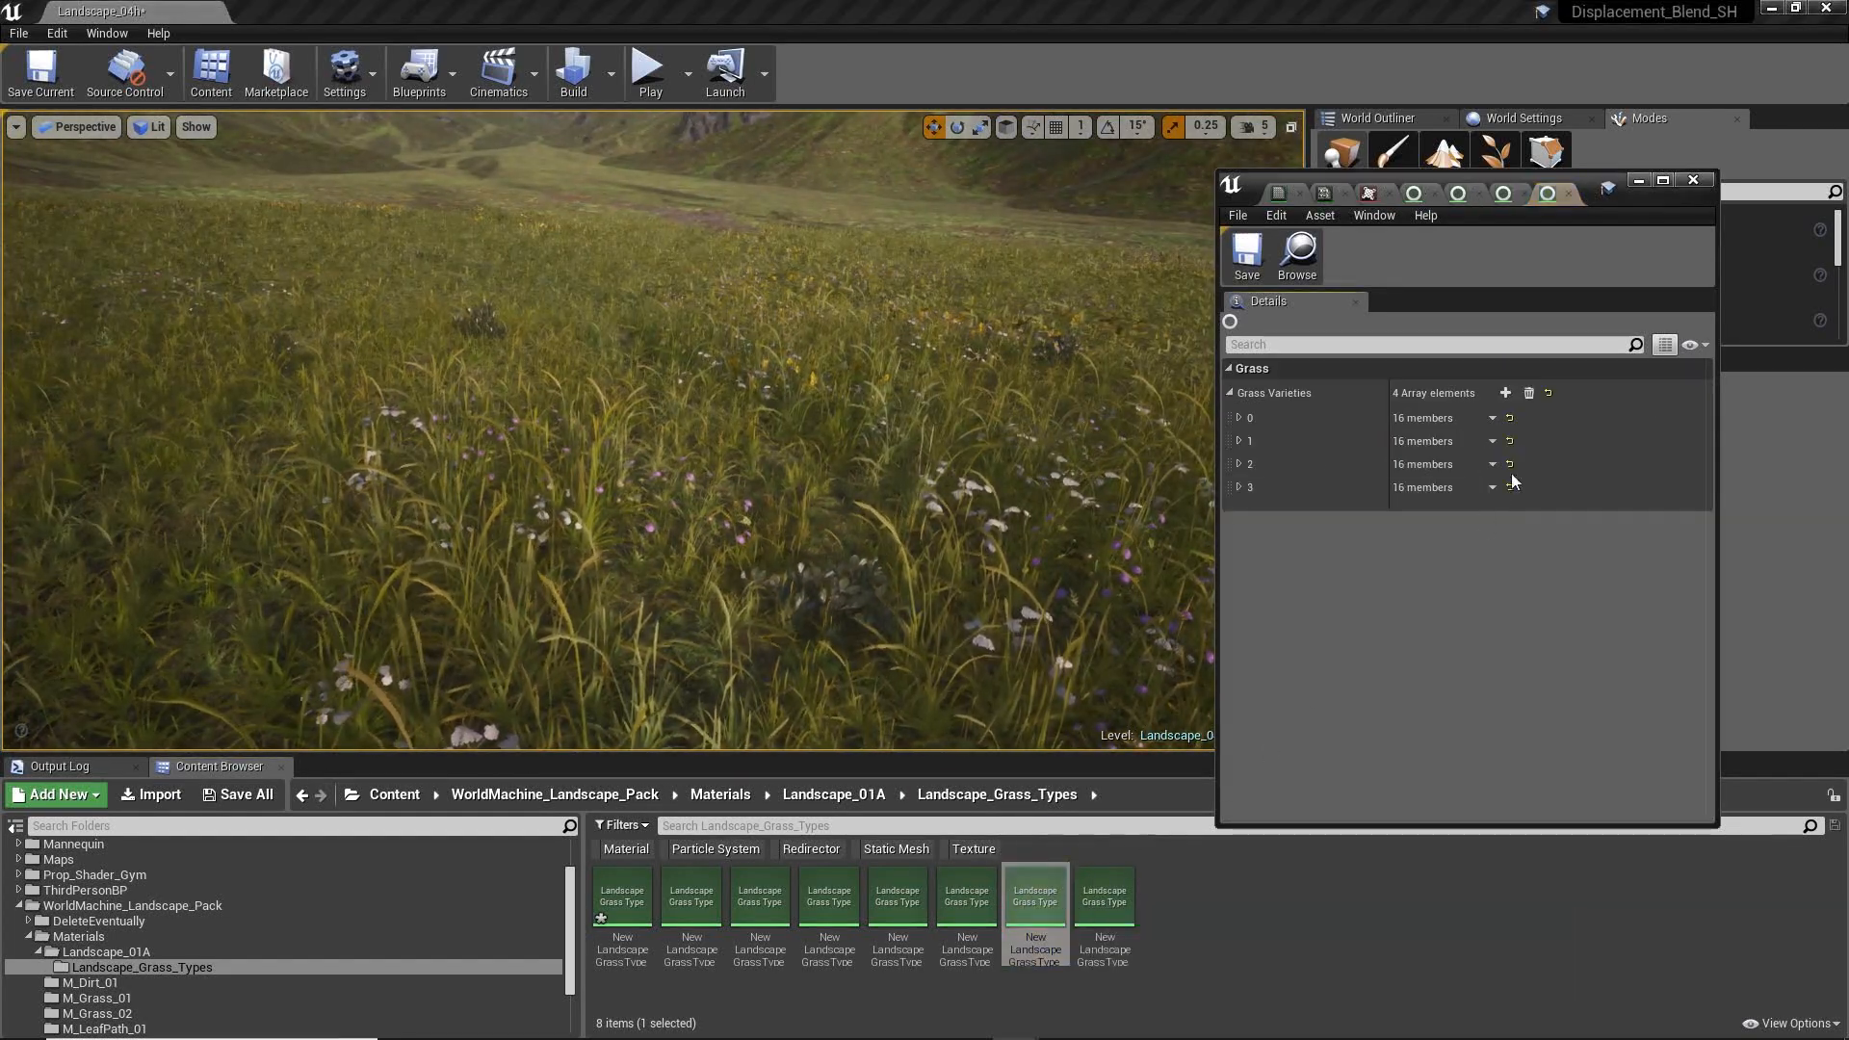
pyautogui.click(1239, 418)
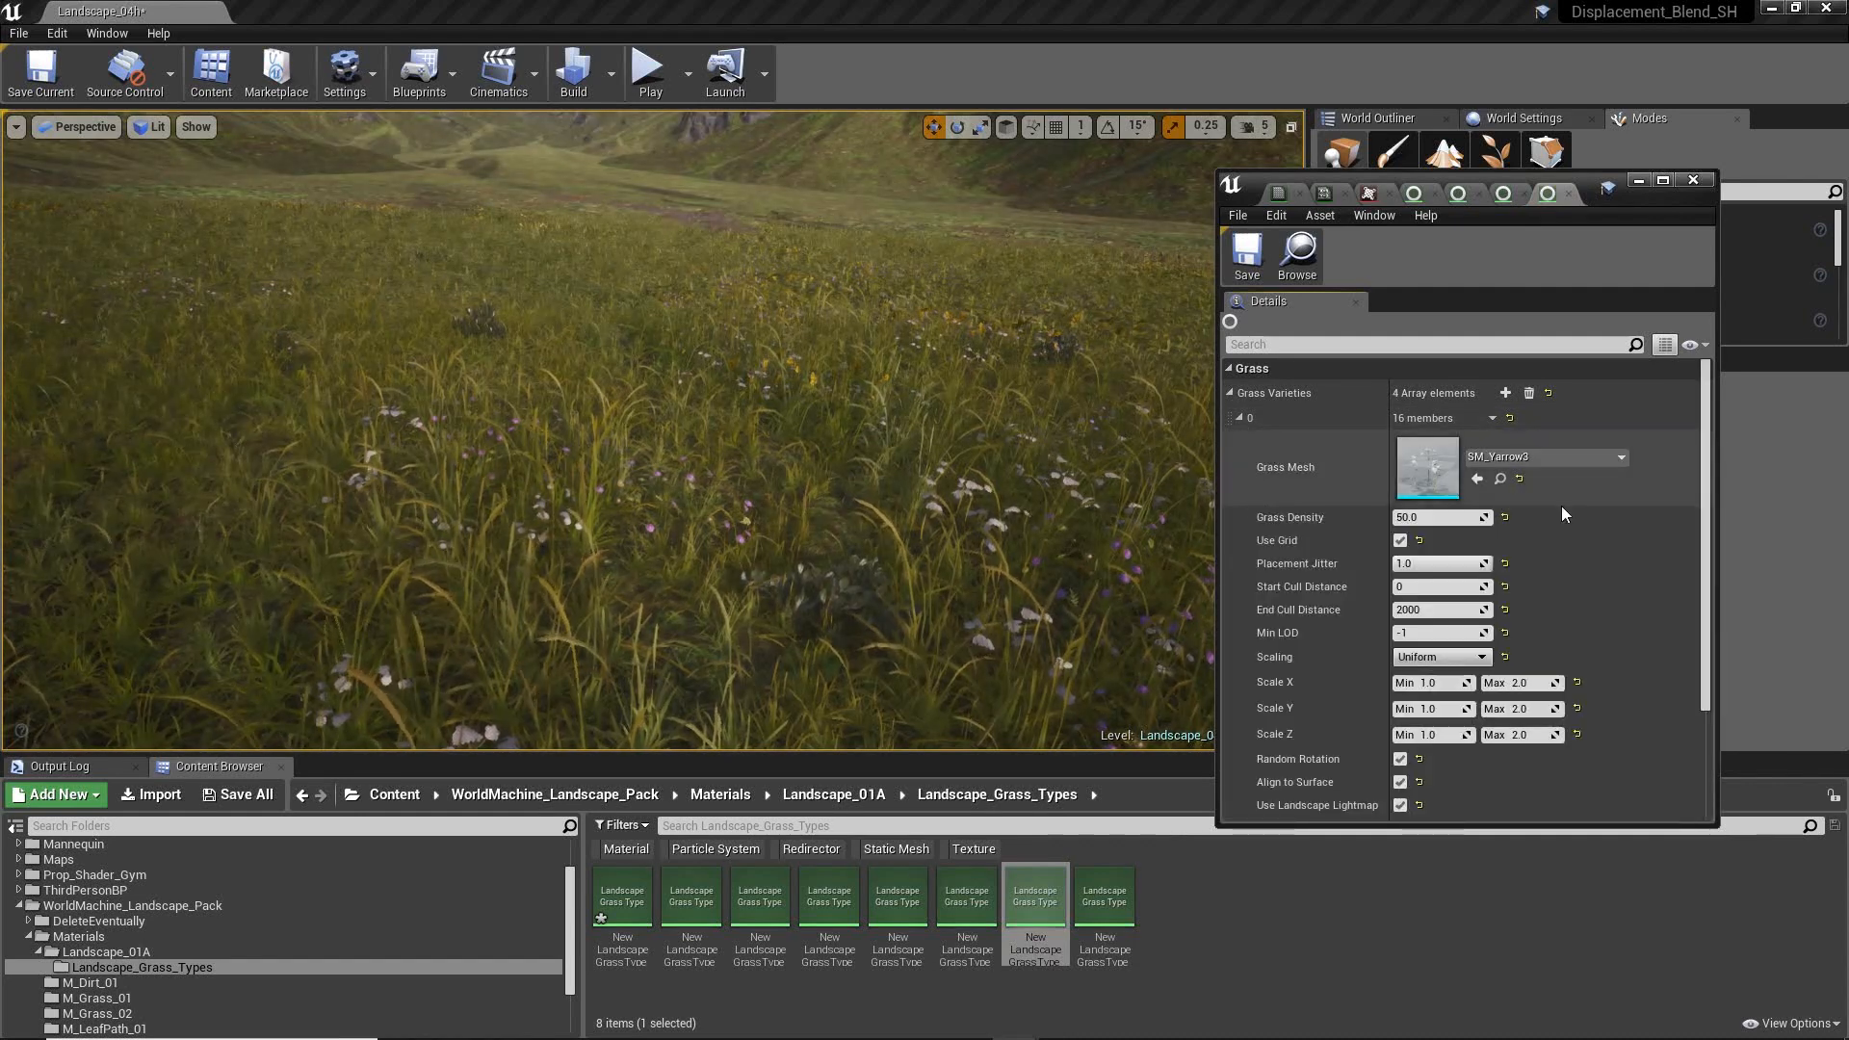
pyautogui.scroll(-2, 1558, 501)
pyautogui.scroll(1, 1502, 443)
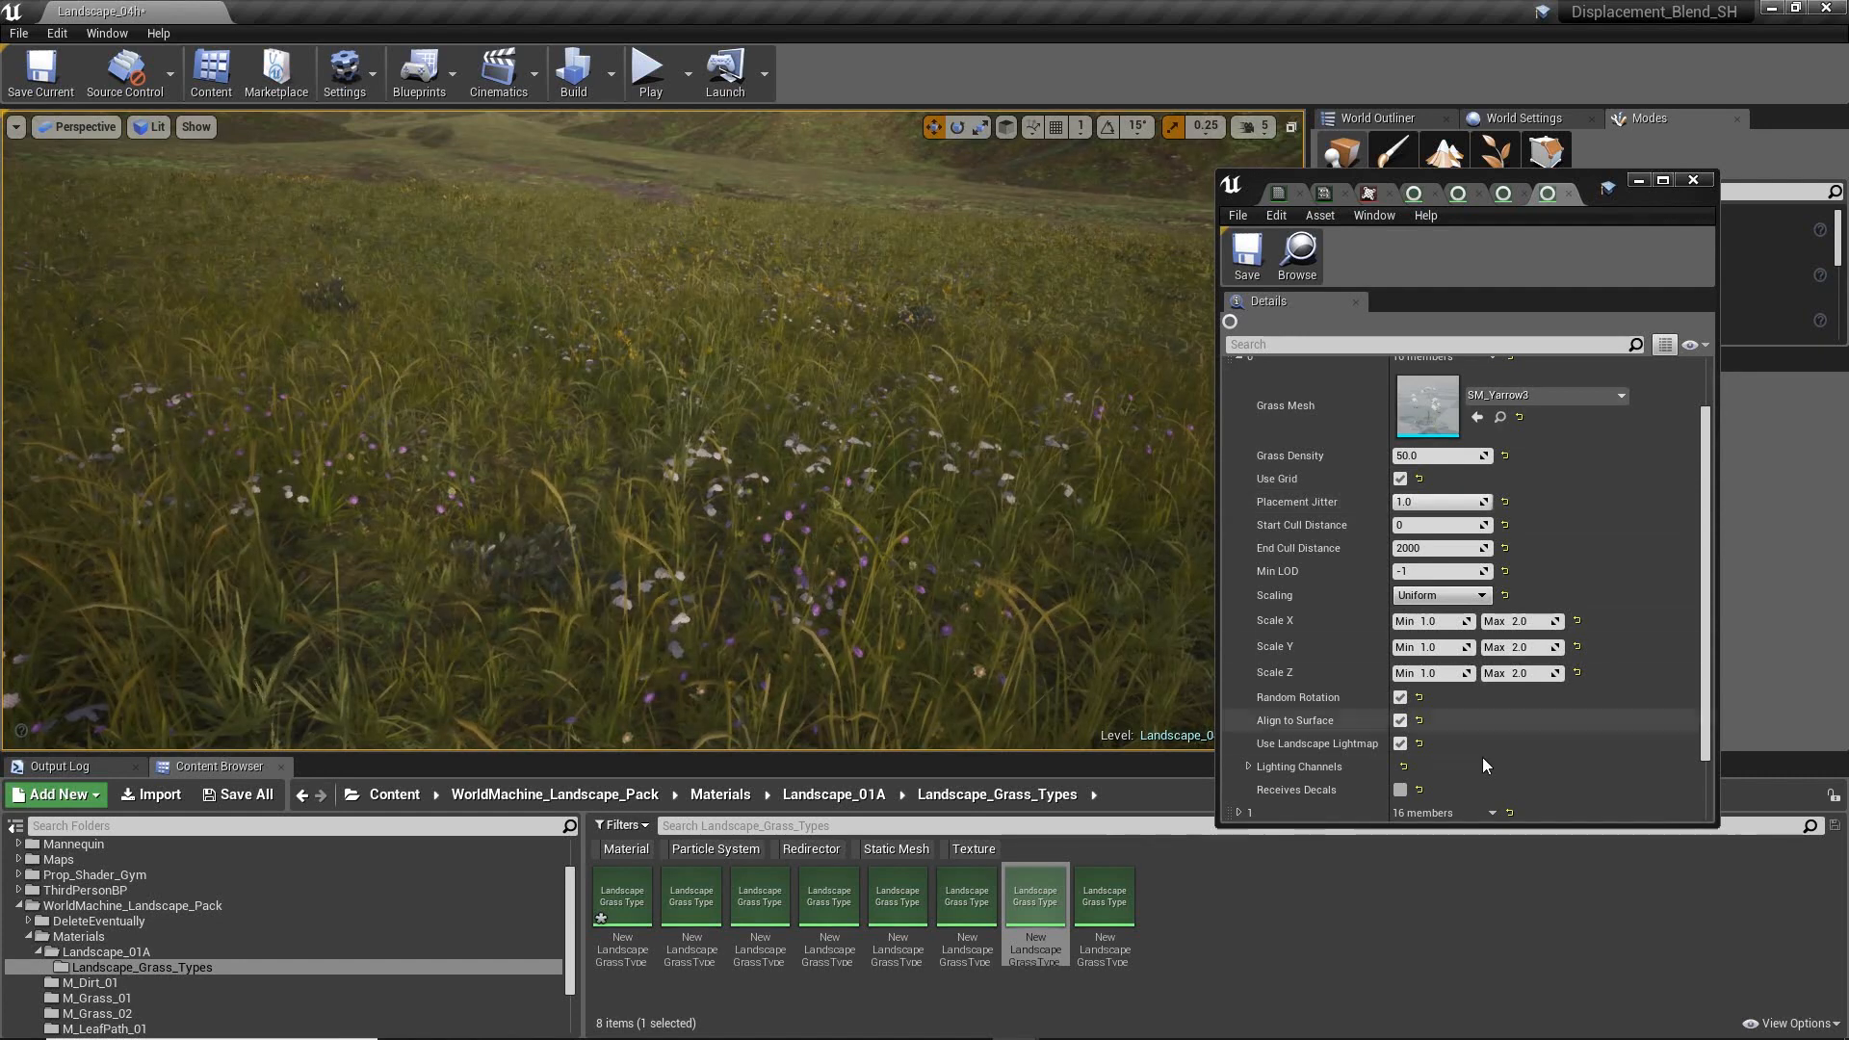
pyautogui.scroll(1, 1321, 443)
pyautogui.scroll(-2, 1320, 470)
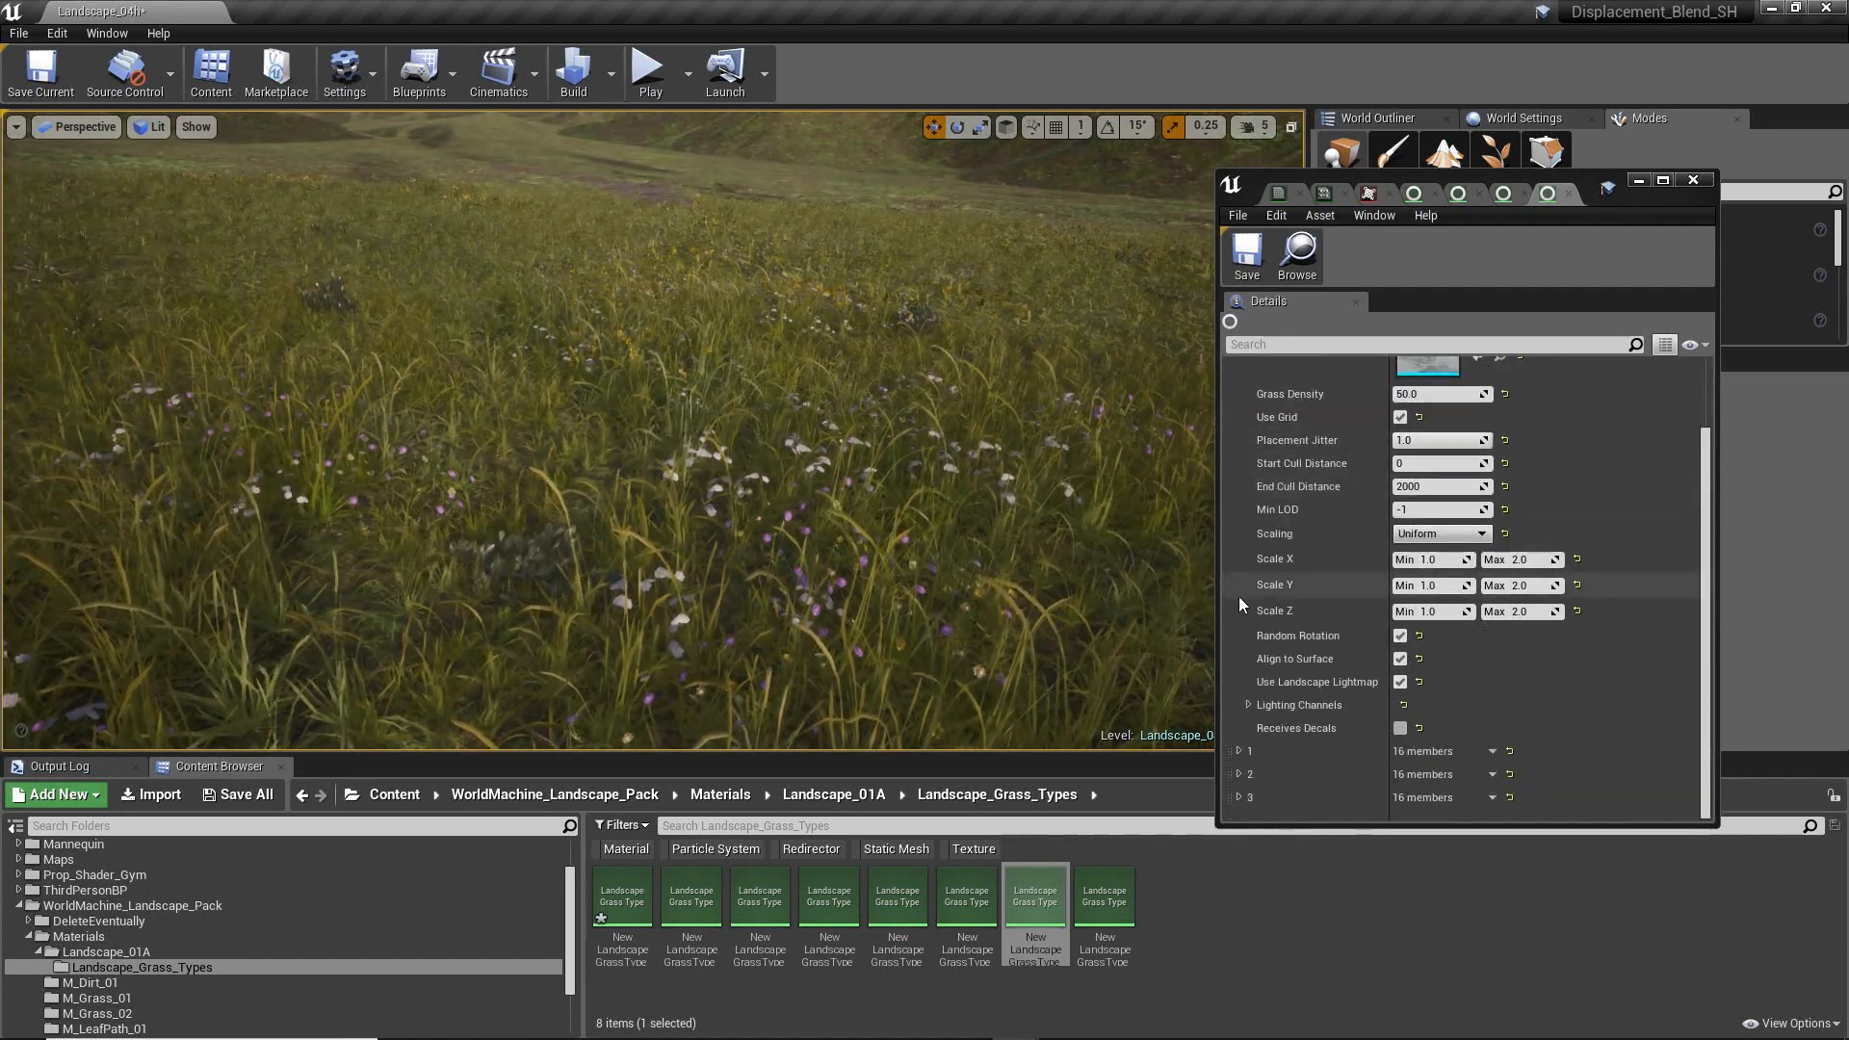
# - Review the second grass variety's SM_FieldScabious_01A mesh settings, then collapse the varieties and examine the meadow
pyautogui.click(1239, 750)
pyautogui.scroll(-5, 1449, 666)
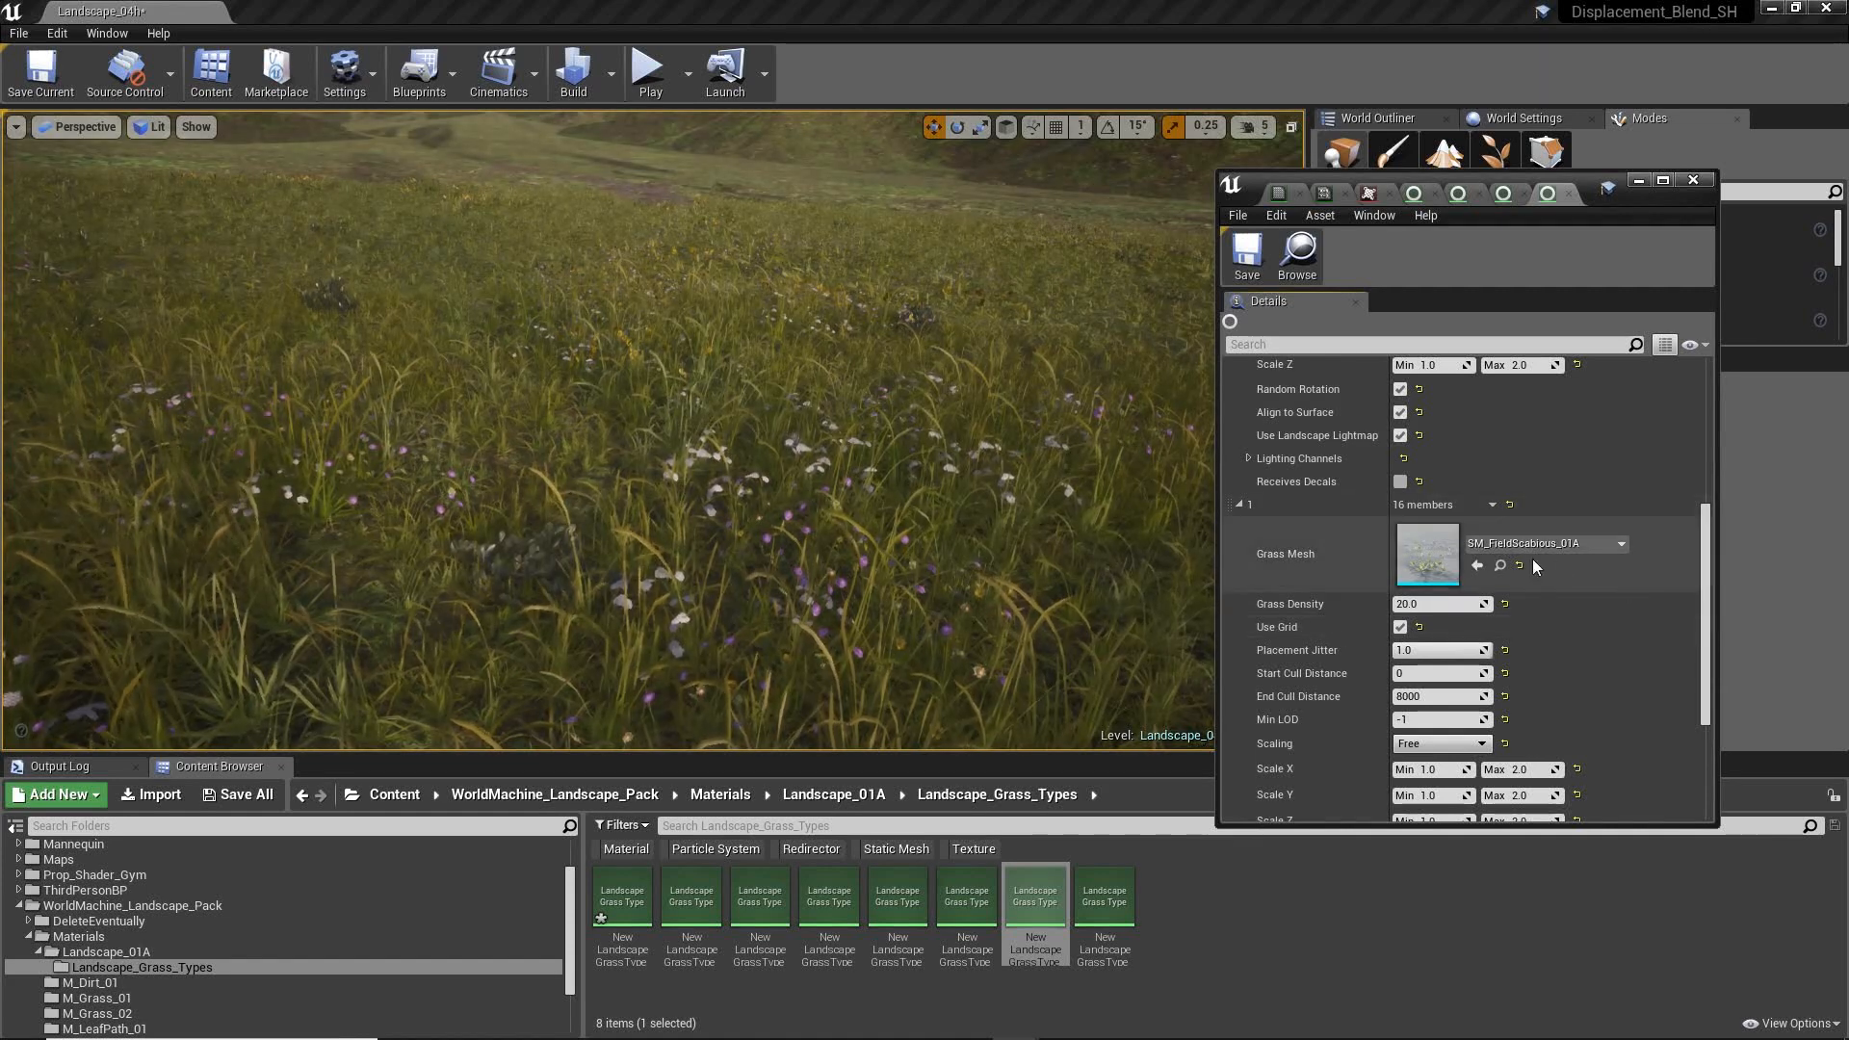
pyautogui.scroll(8, 1237, 503)
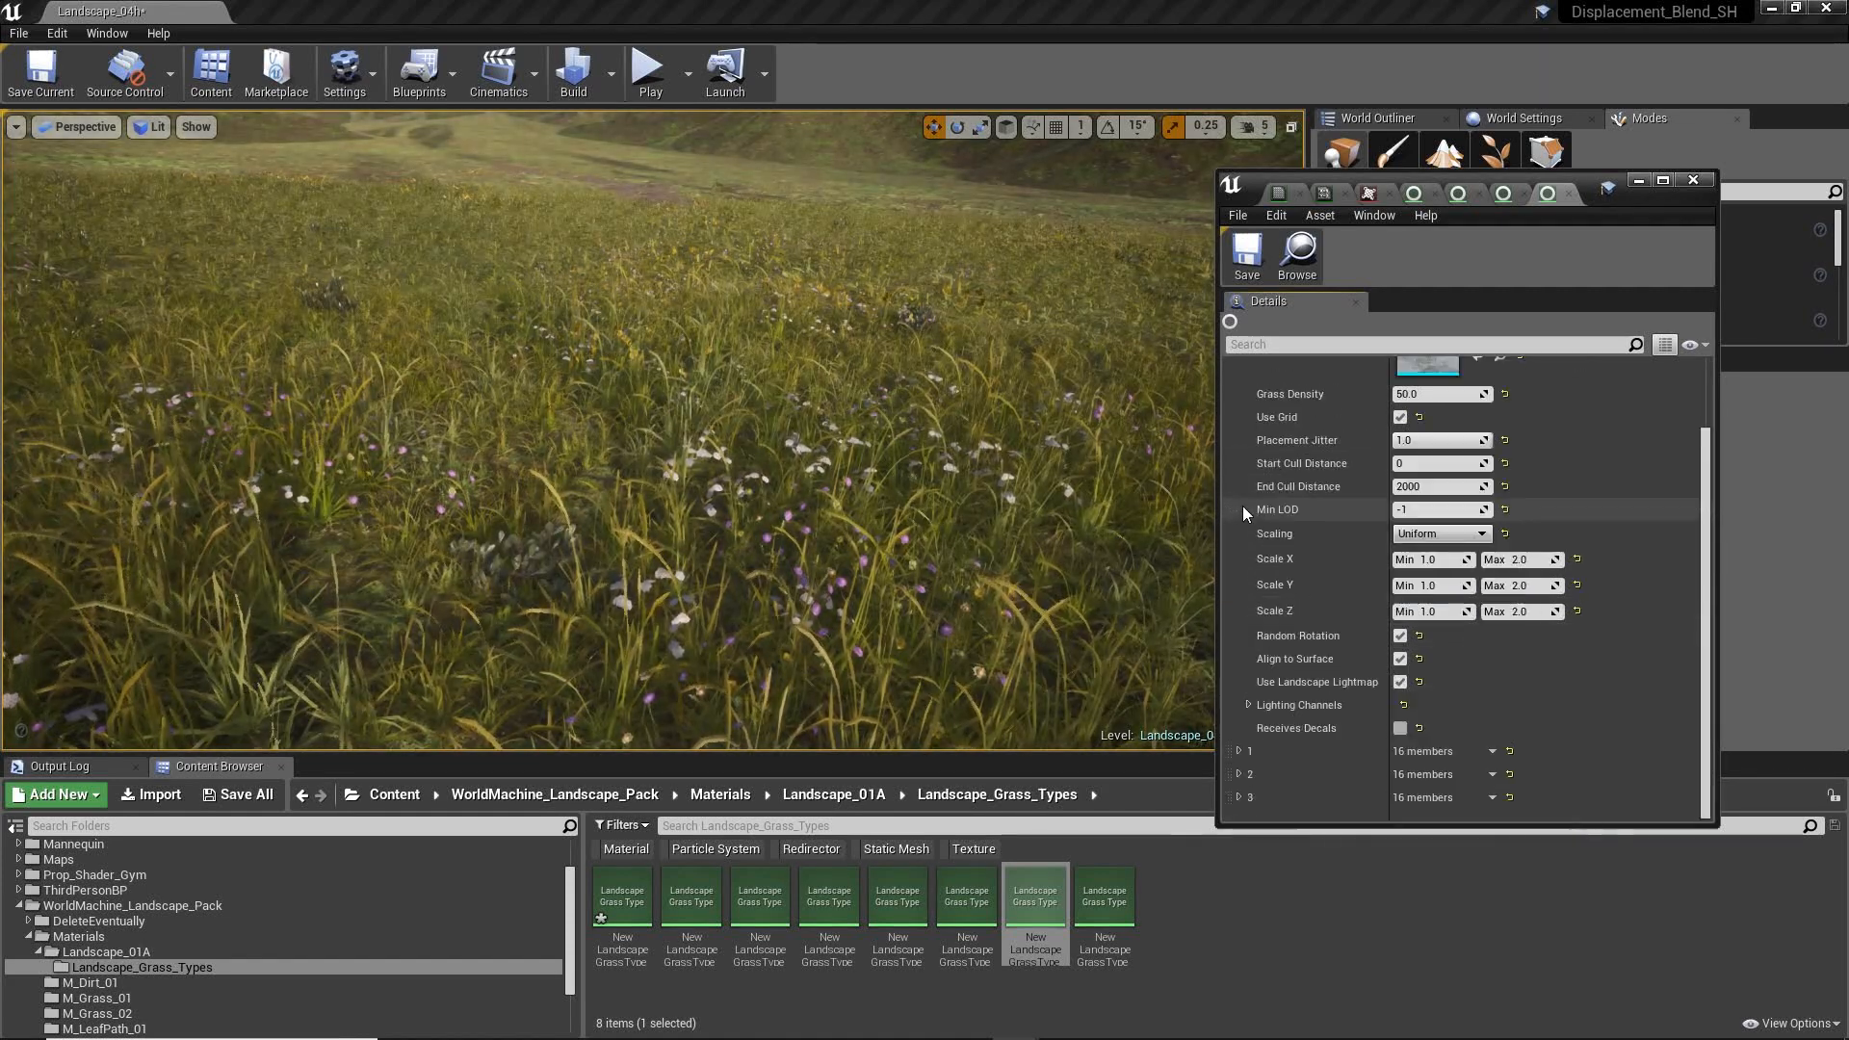
pyautogui.click(1239, 417)
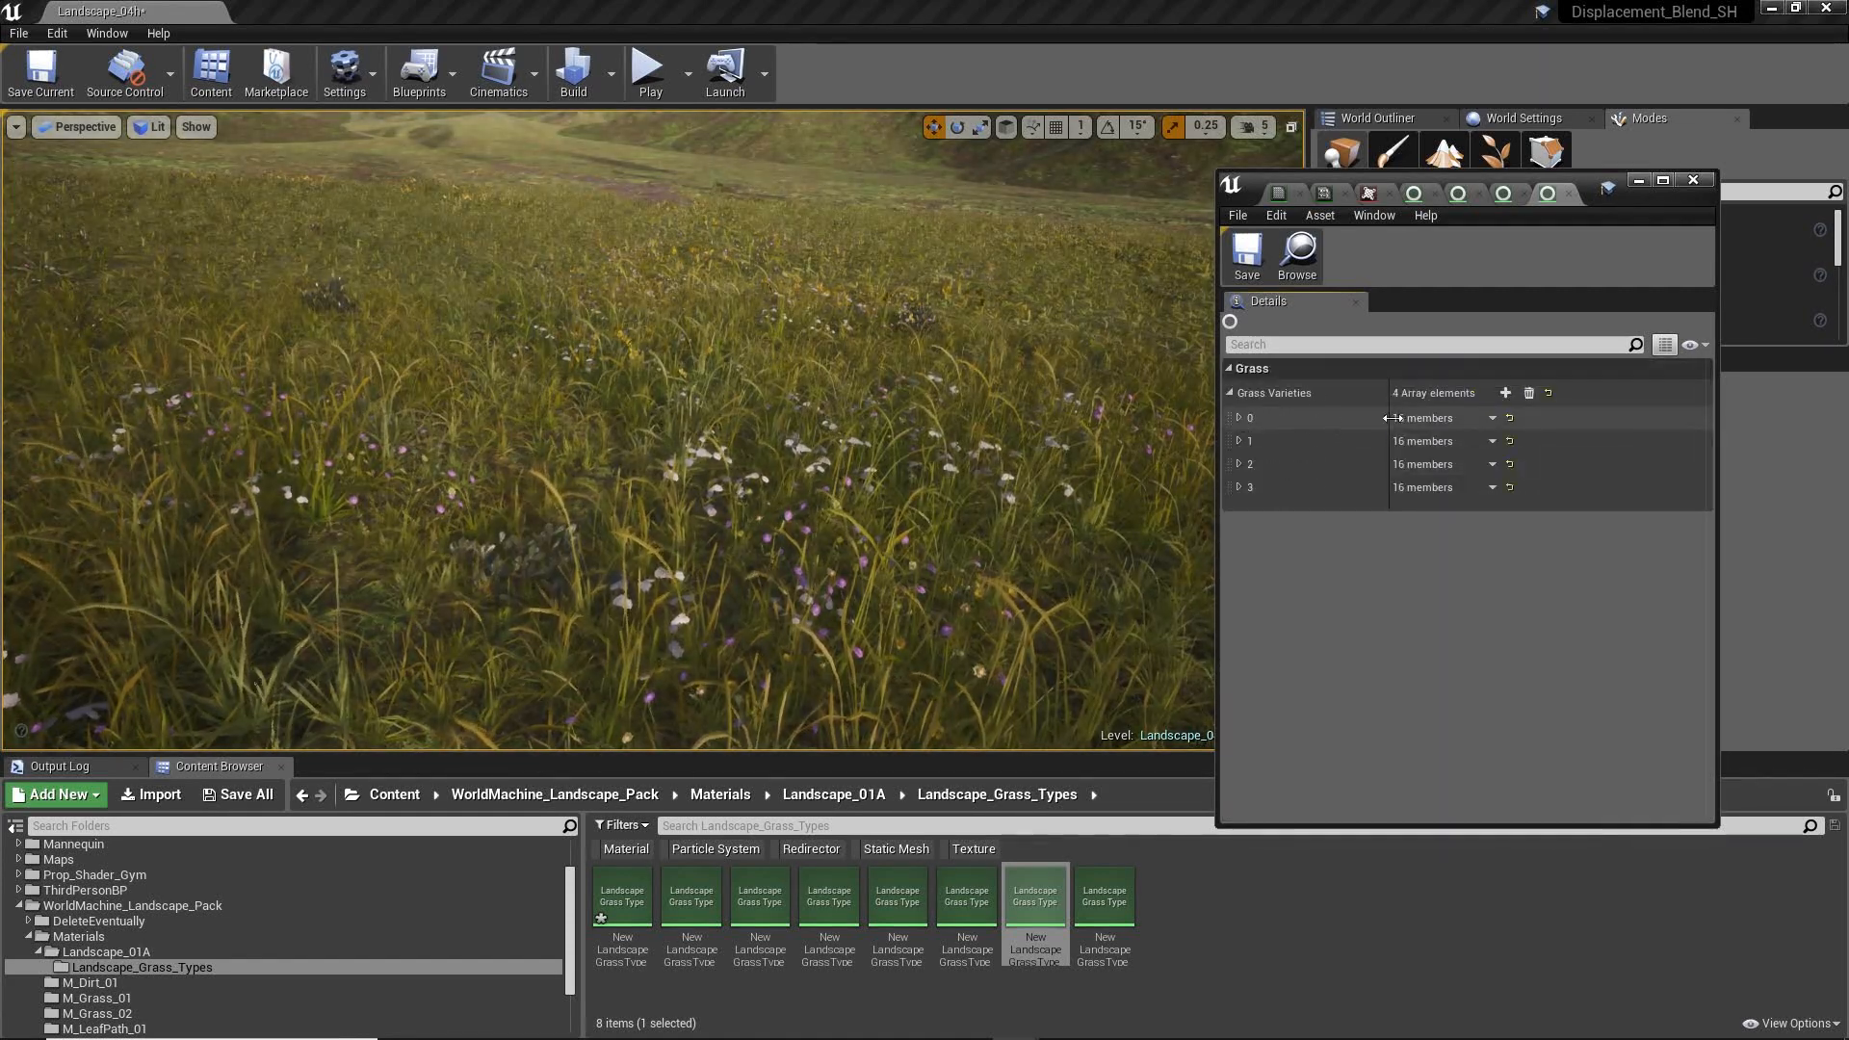
pyautogui.moveTo(951, 372)
pyautogui.mouseDown(button='right')
pyautogui.moveTo(966, 381)
pyautogui.moveTo(951, 372)
pyautogui.mouseUp(button='right')
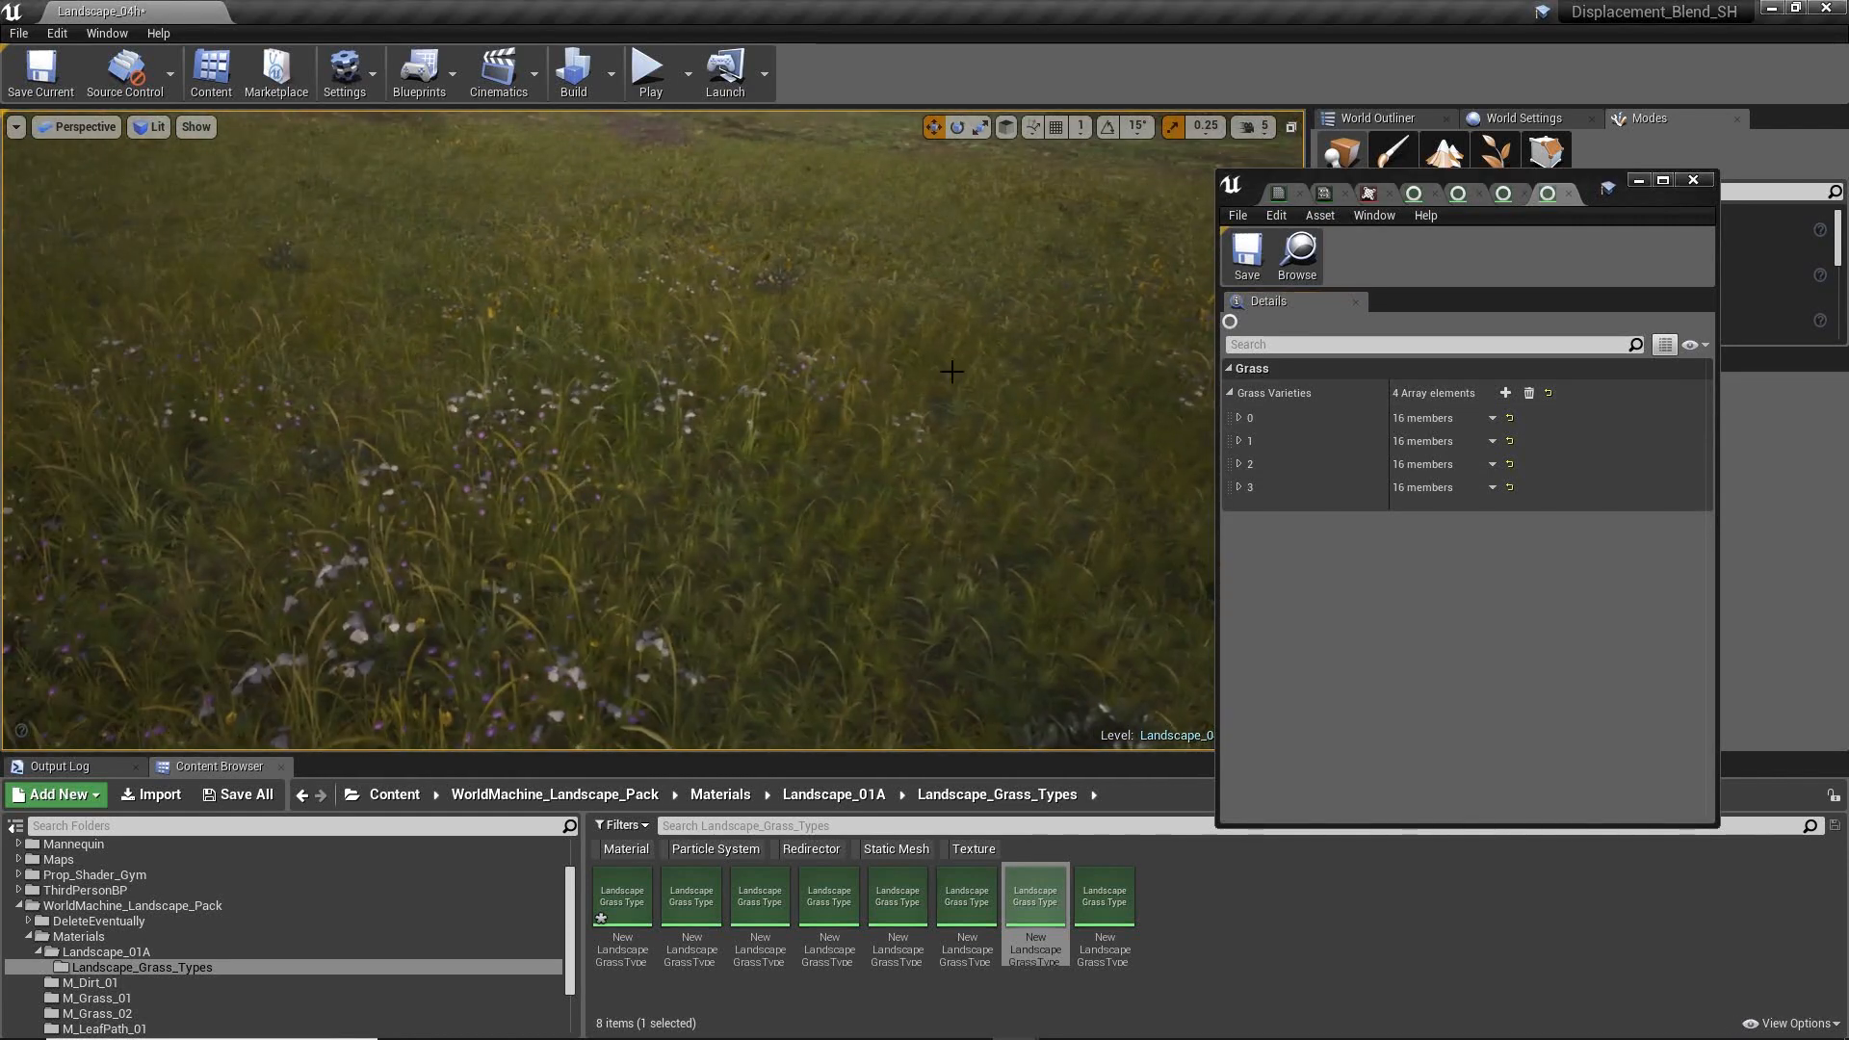
# - Maximize the asset editor and find the Flow Map Color Overlays parameters in the landscape material instance
pyautogui.click(1663, 180)
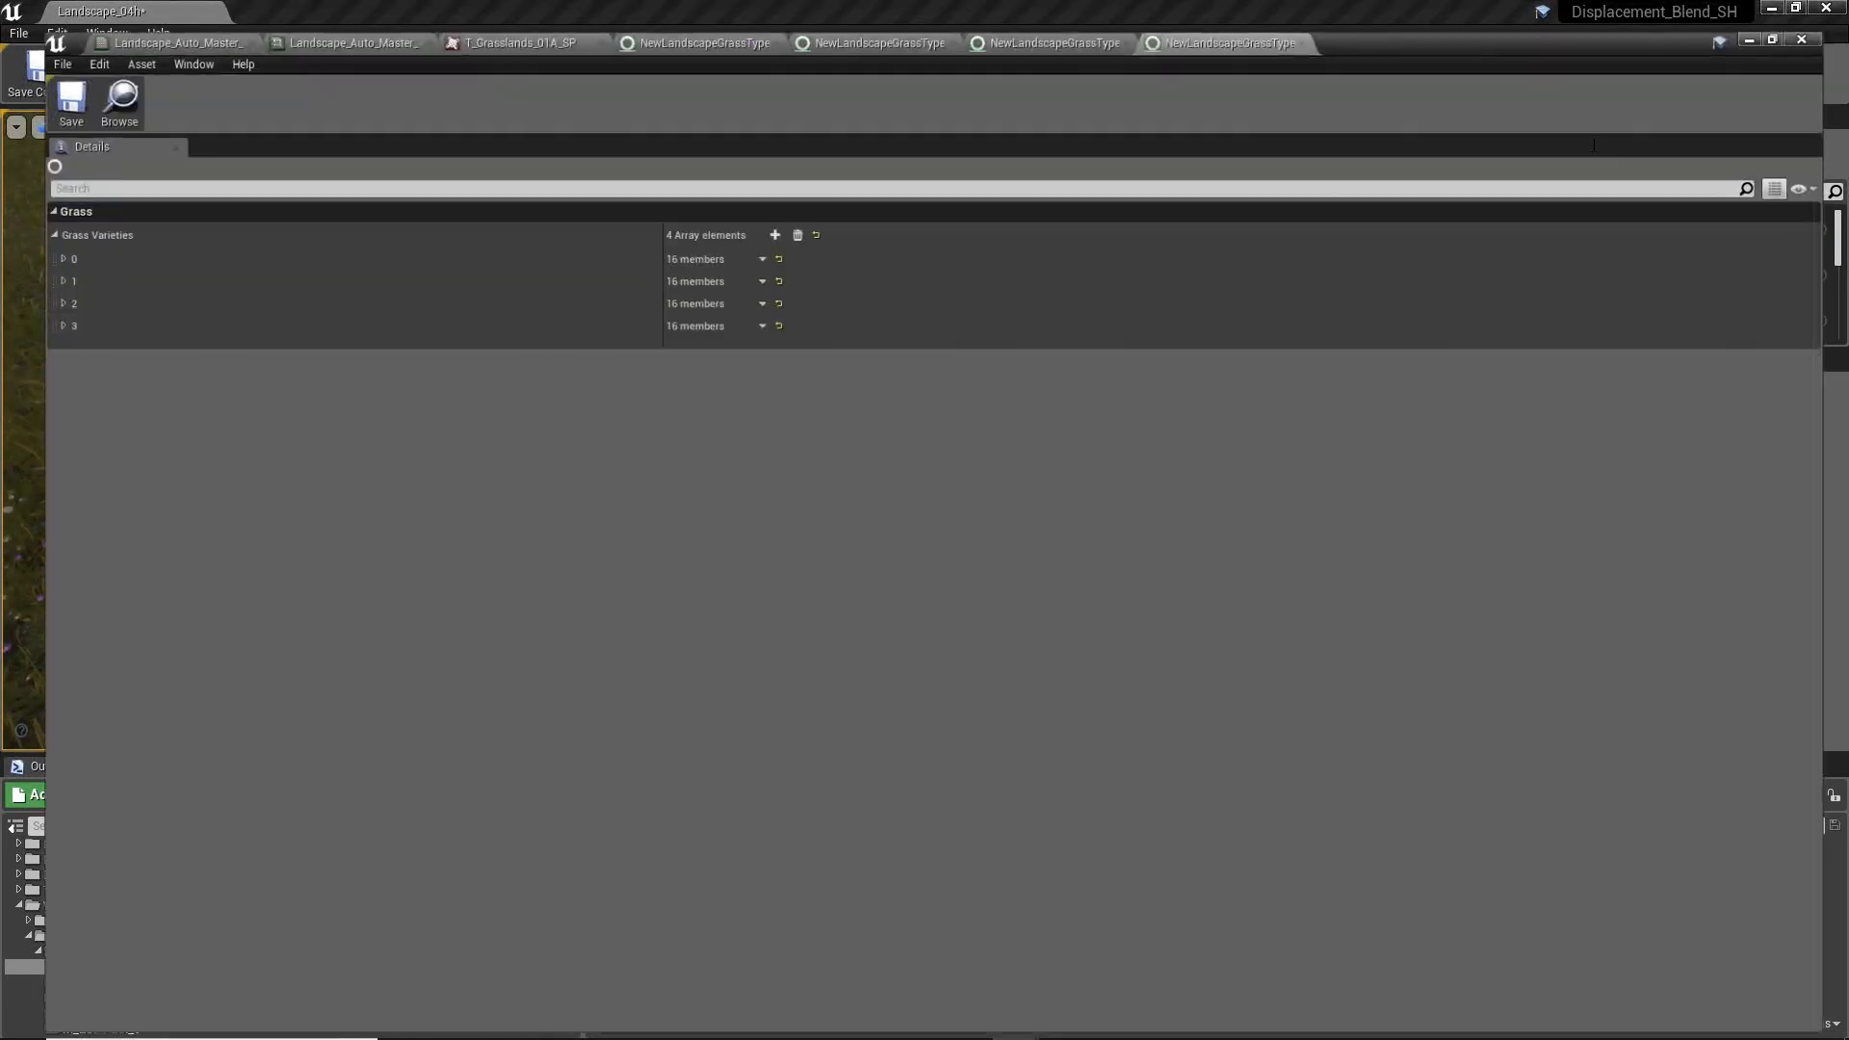
pyautogui.click(1030, 11)
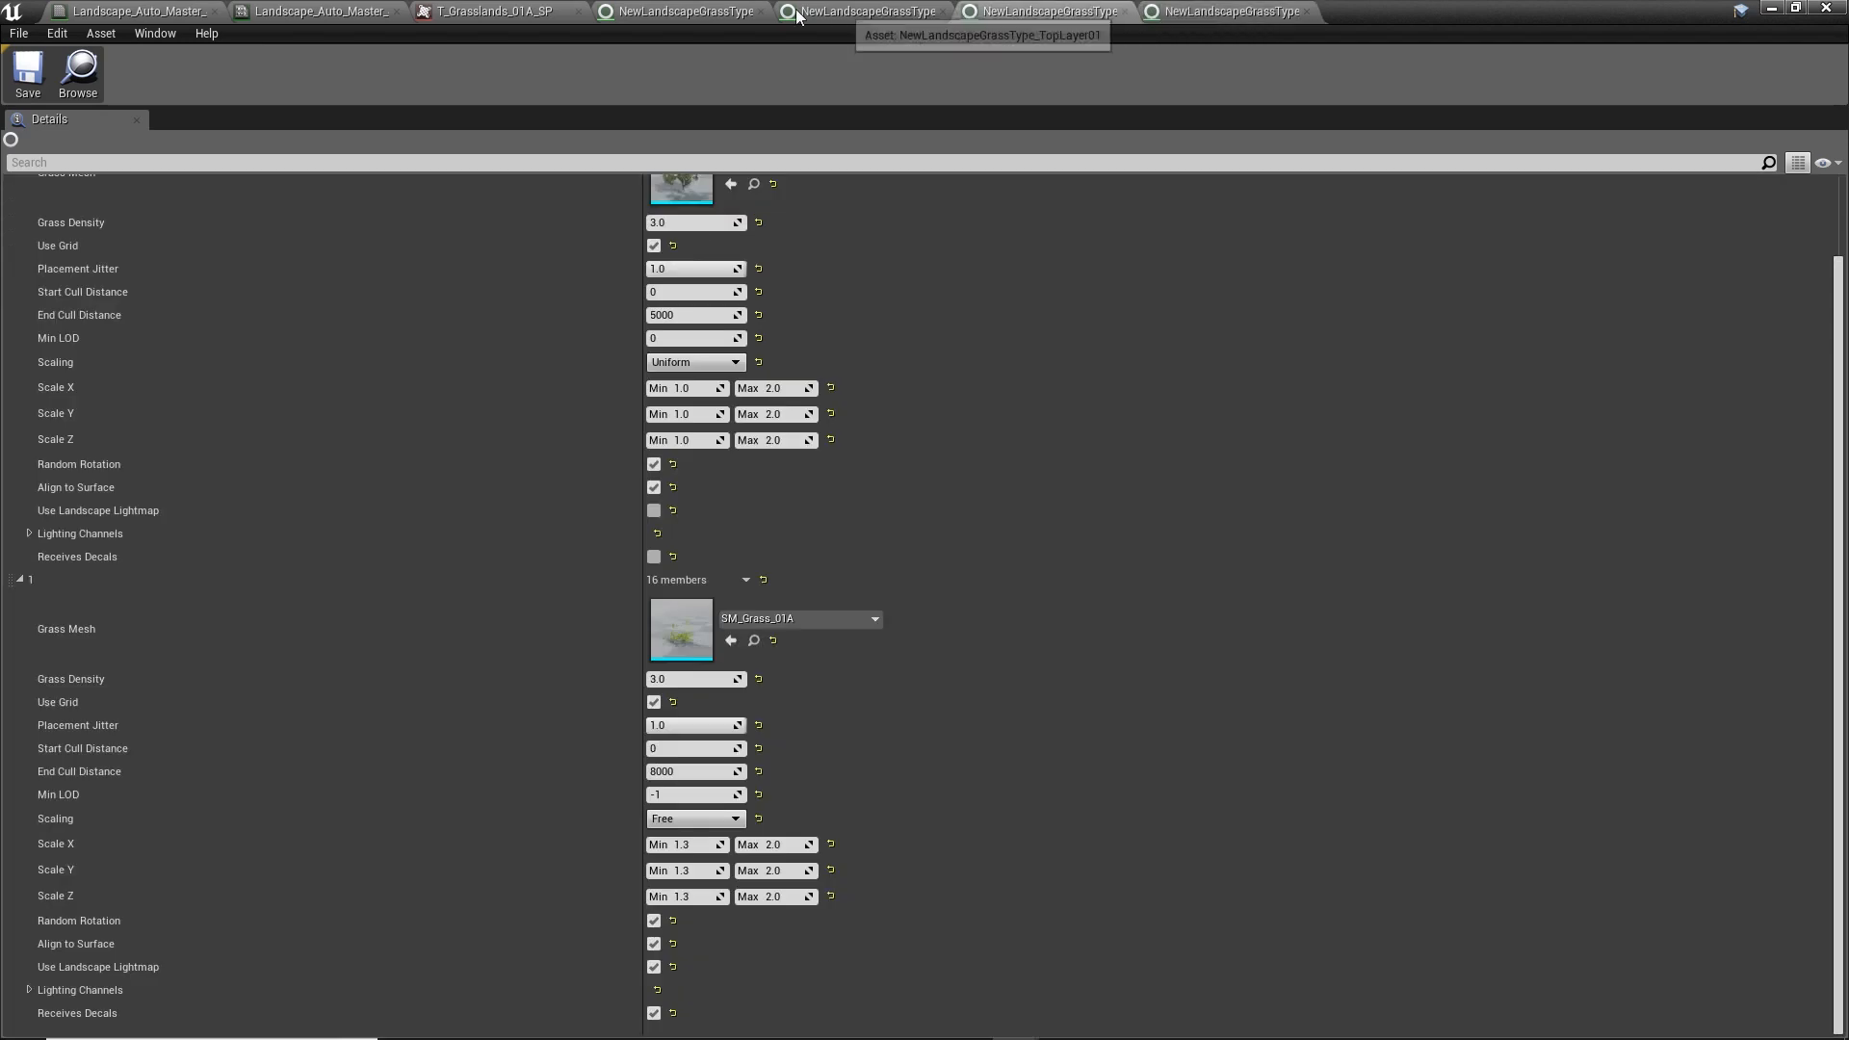
pyautogui.click(638, 12)
pyautogui.click(361, 13)
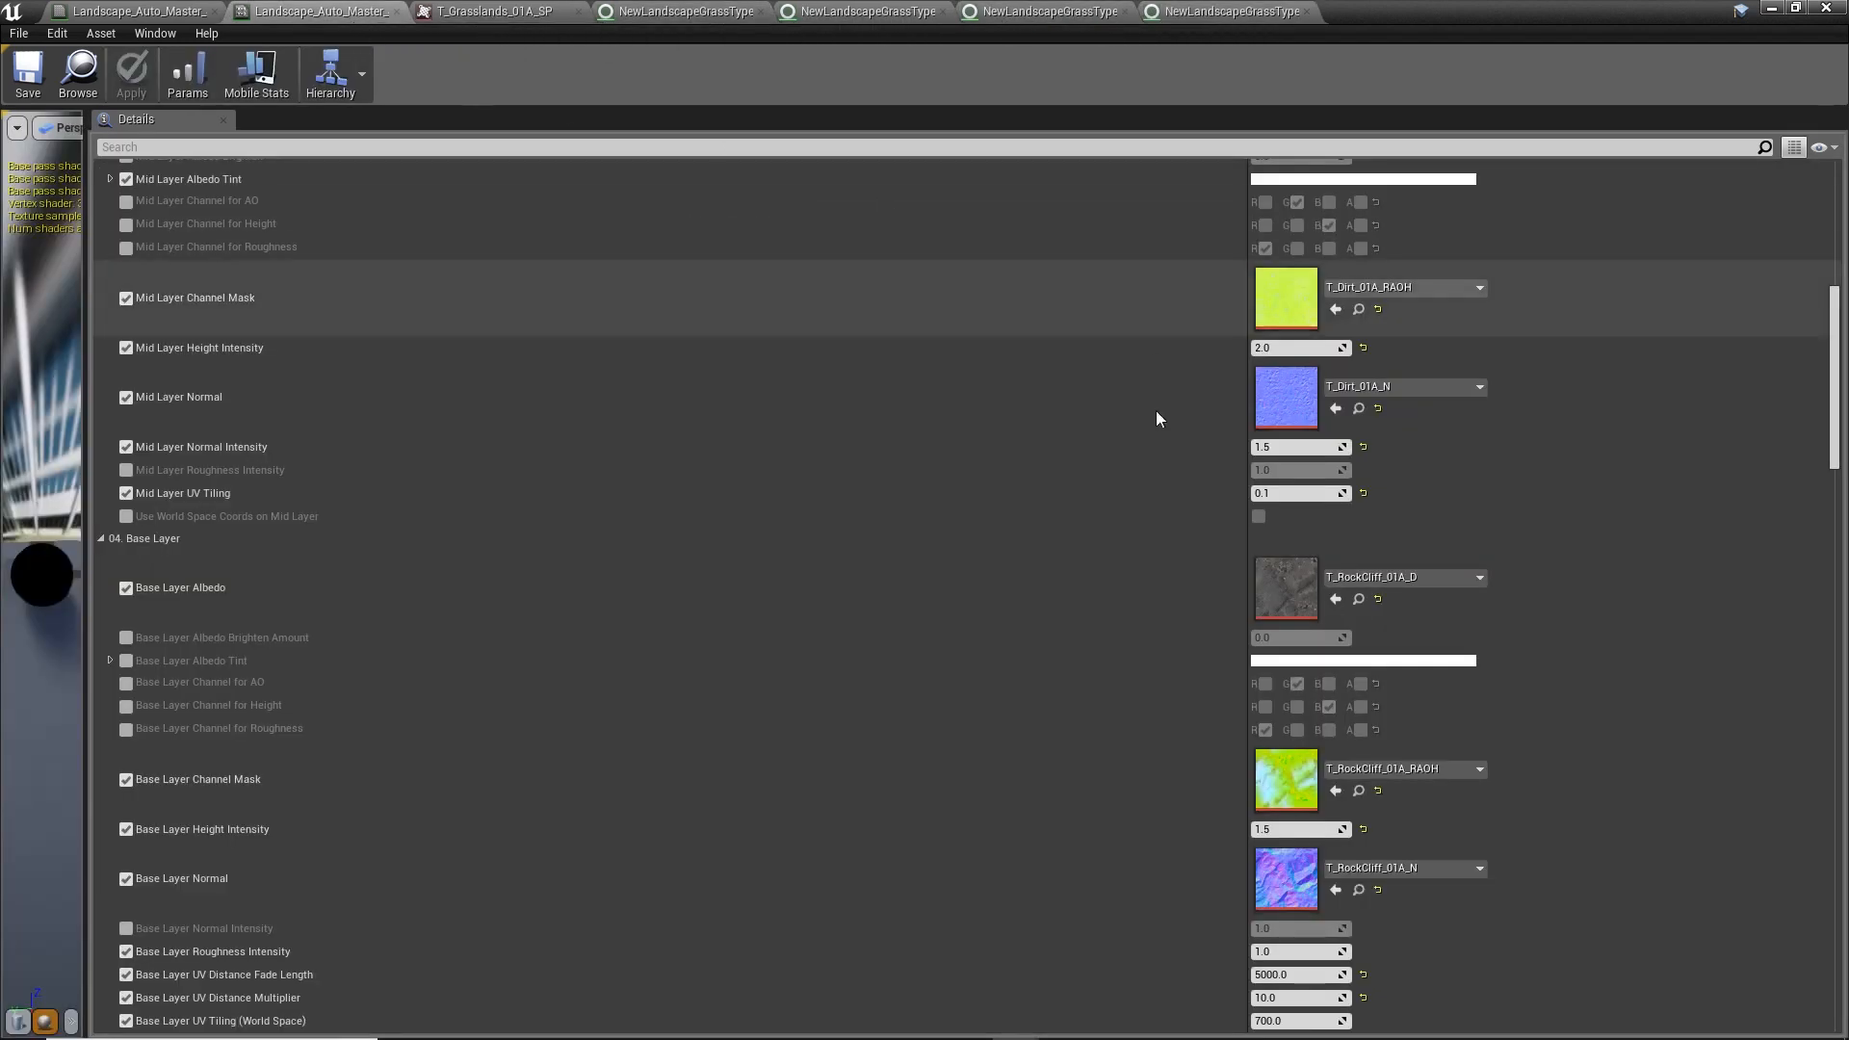
pyautogui.scroll(5, 1091, 539)
pyautogui.scroll(5, 1091, 546)
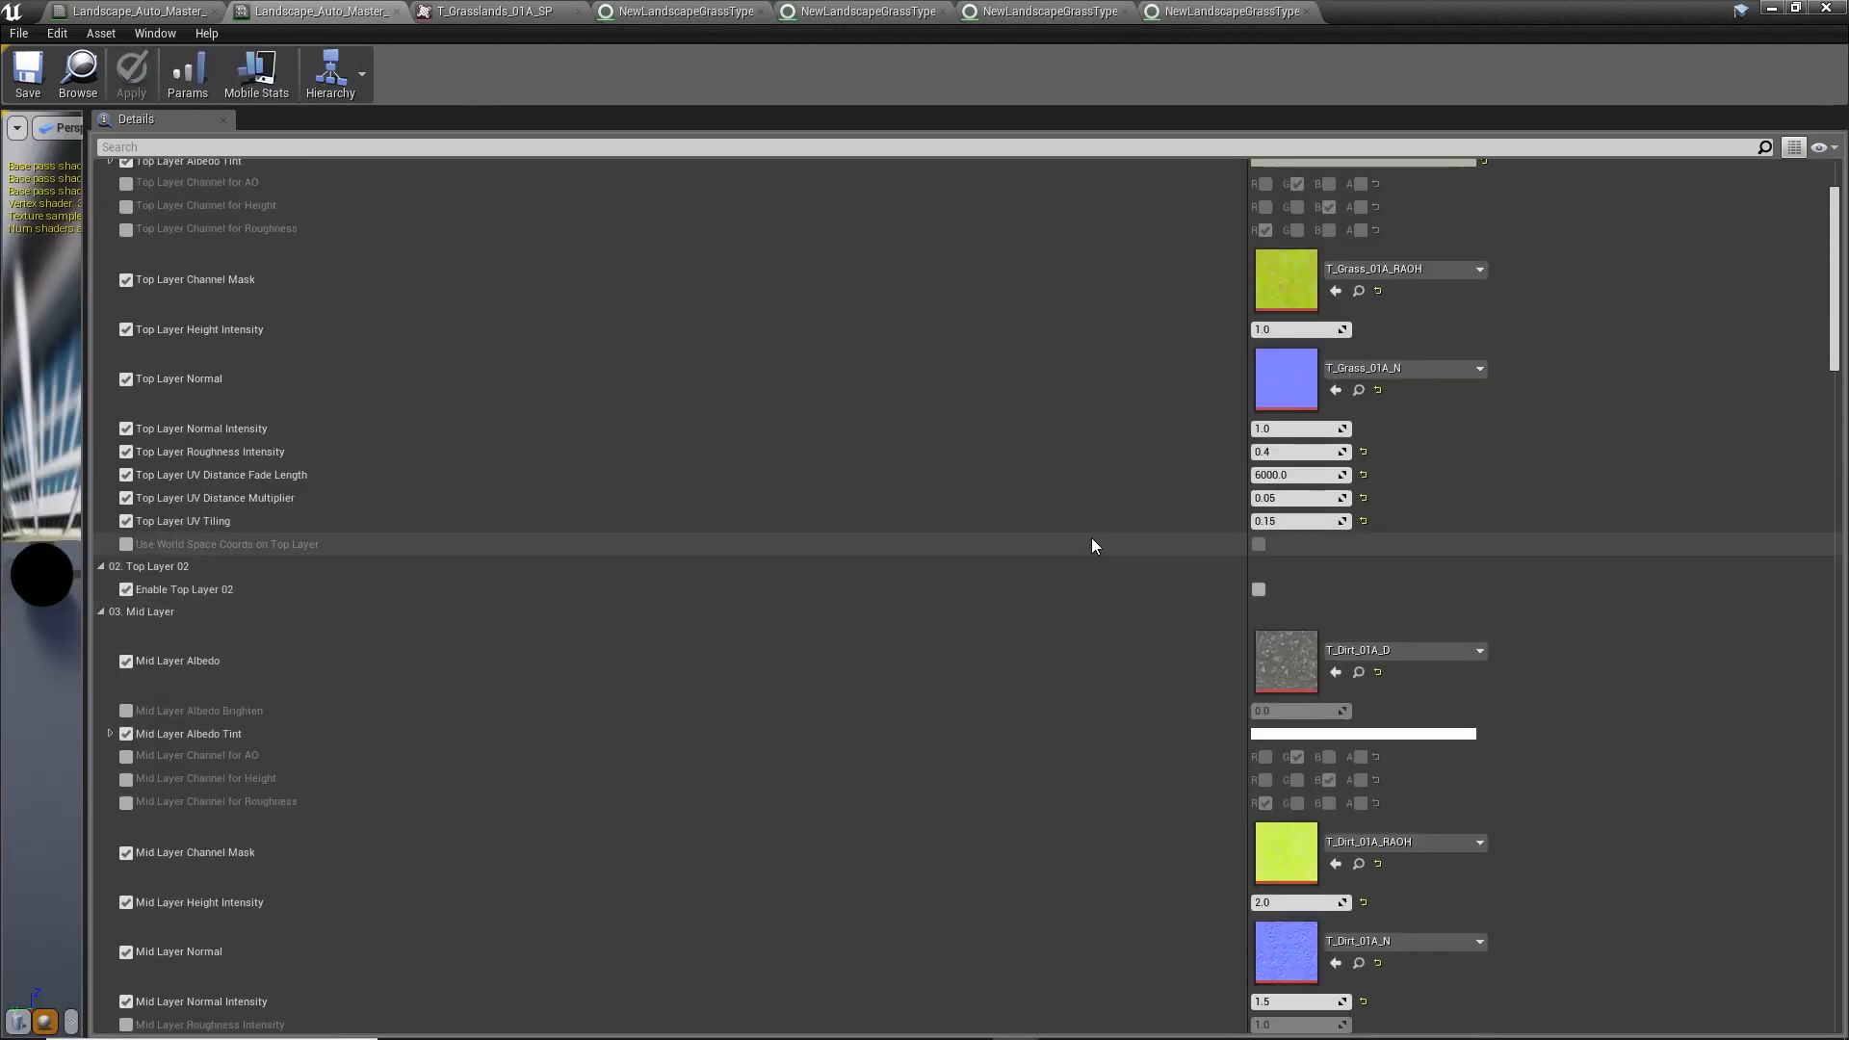
pyautogui.scroll(-10, 1096, 544)
pyautogui.scroll(-7, 1093, 537)
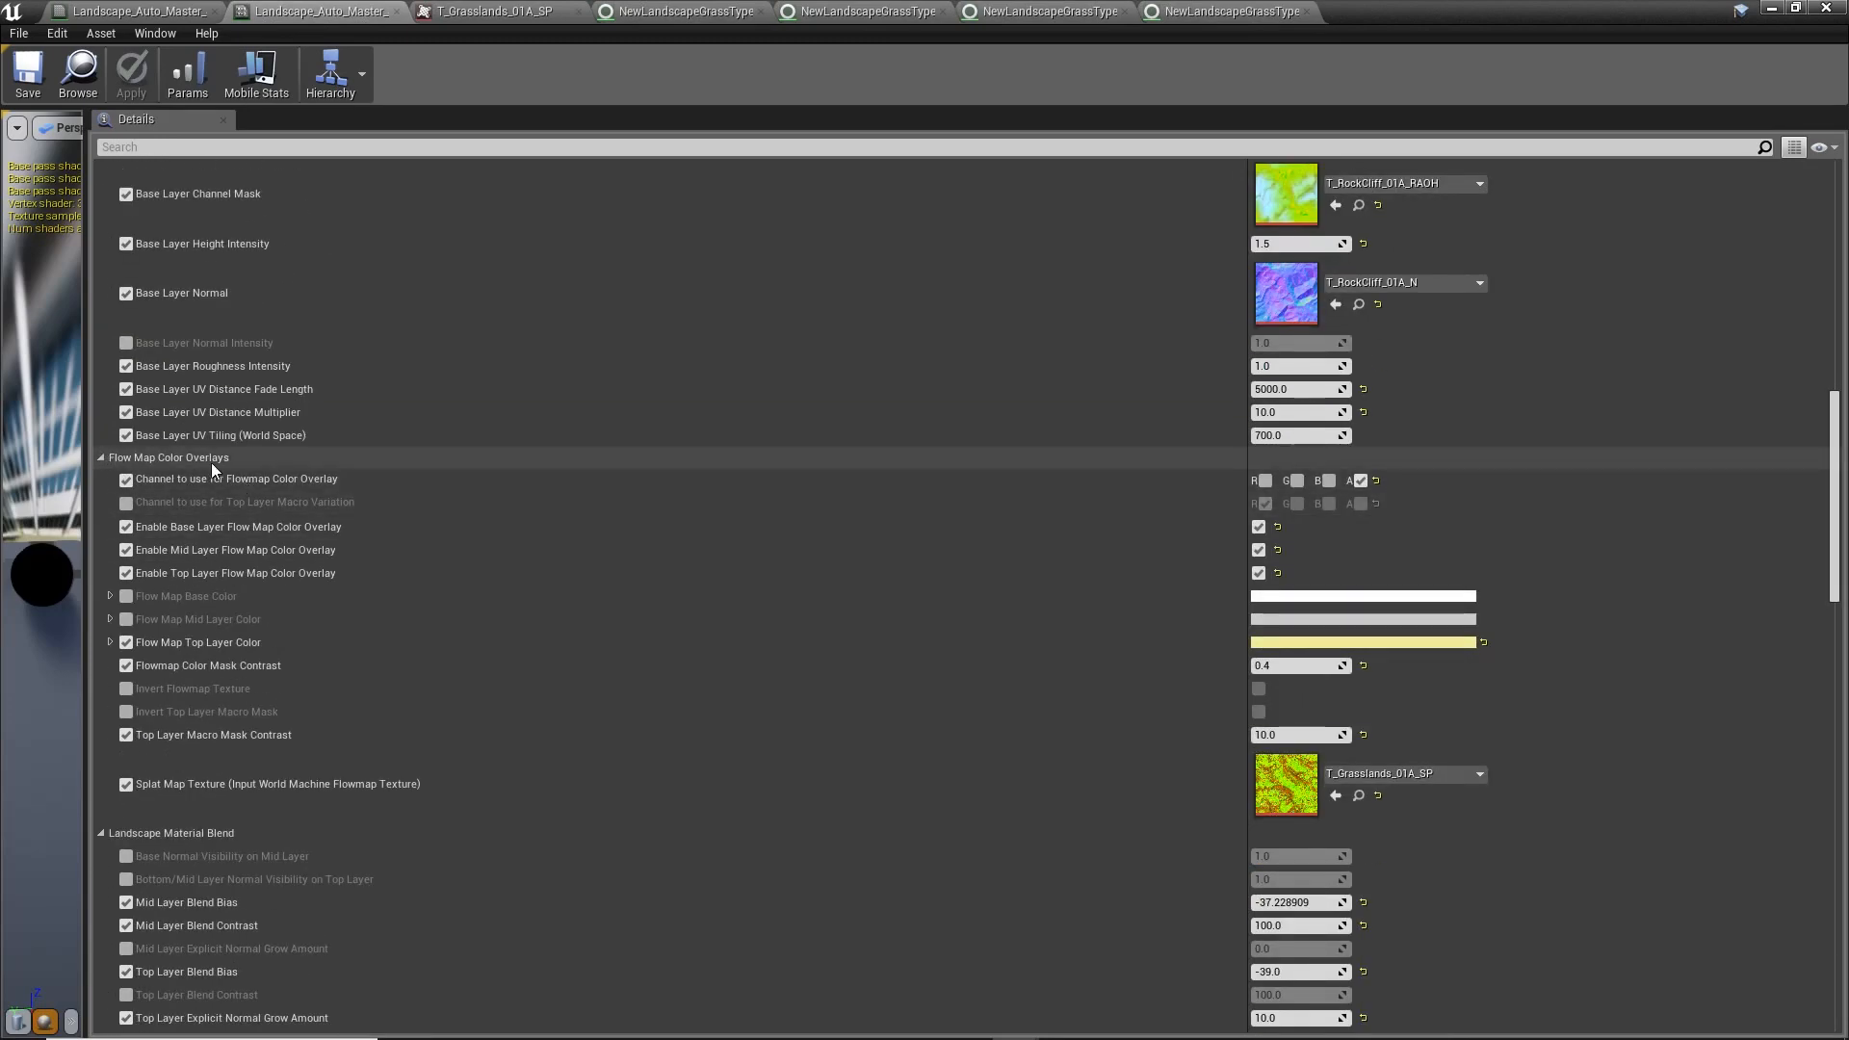
# - Open the splat map texture T_Grasslands_01A_SP and display only its red channel
pyautogui.doubleClick(1298, 788)
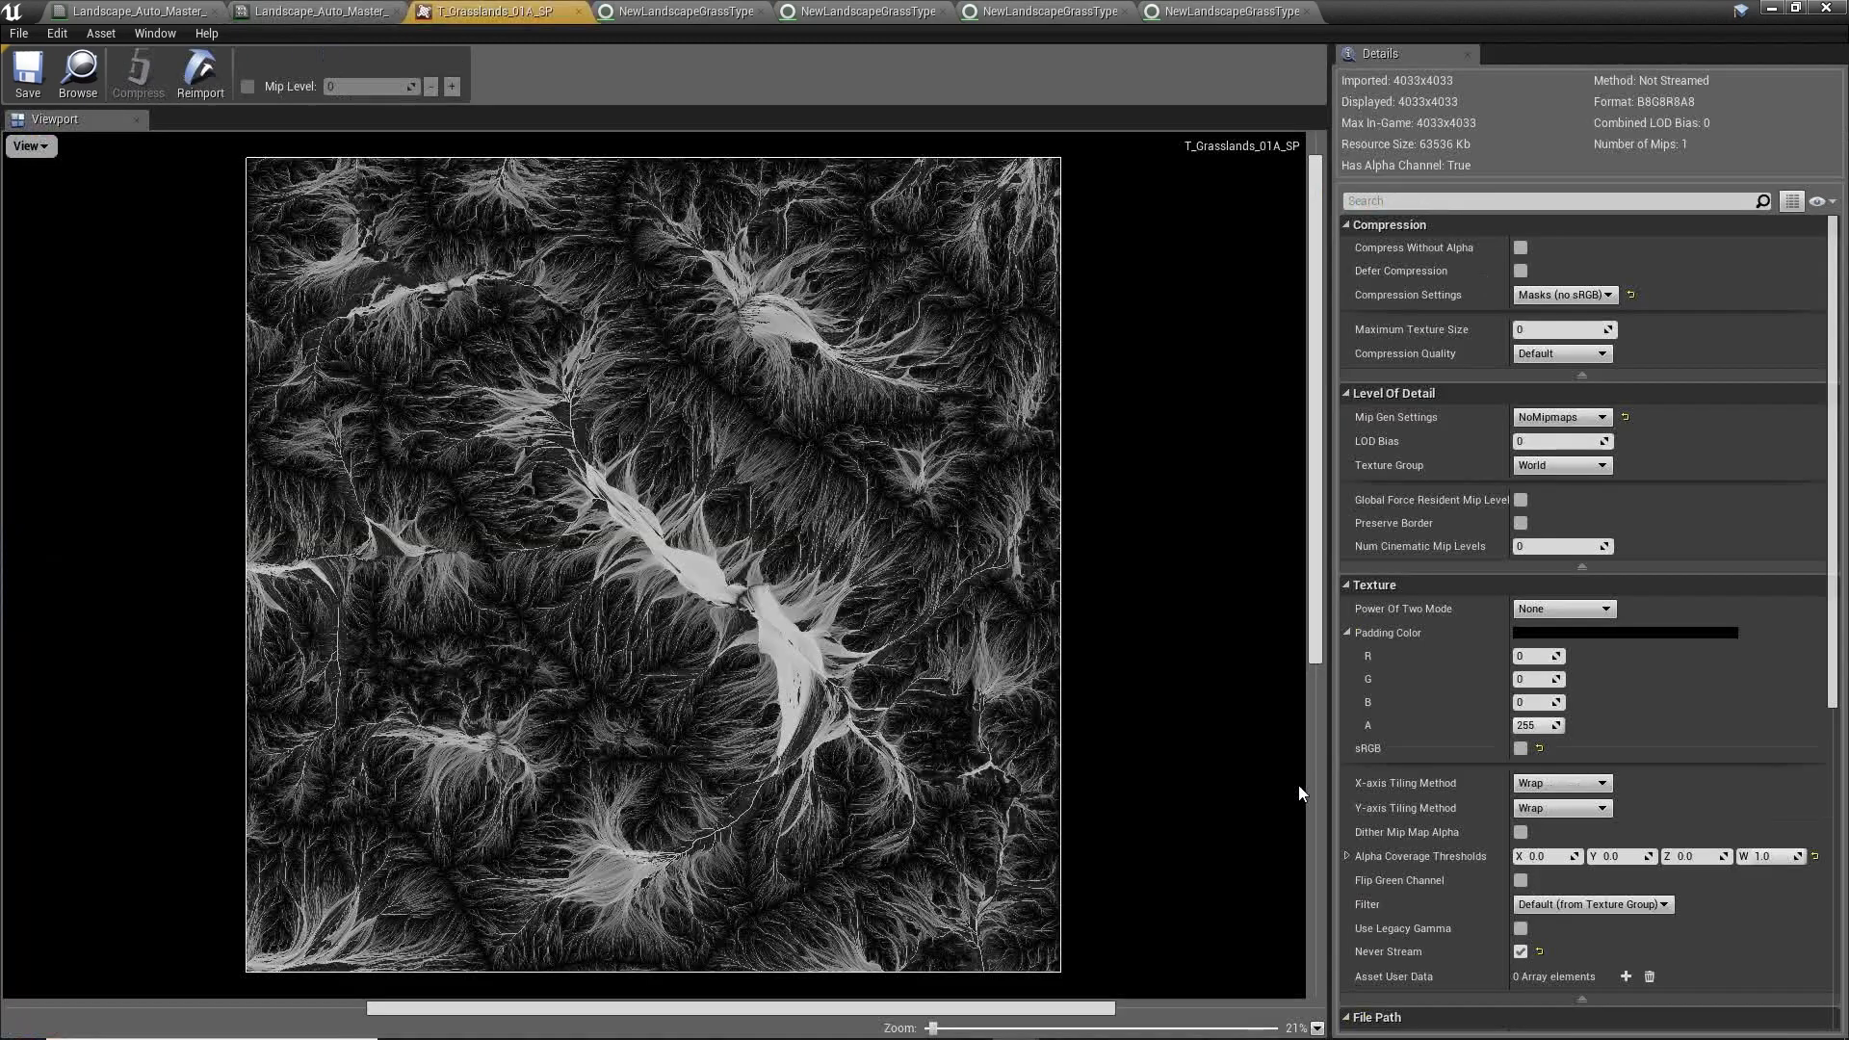
pyautogui.click(29, 146)
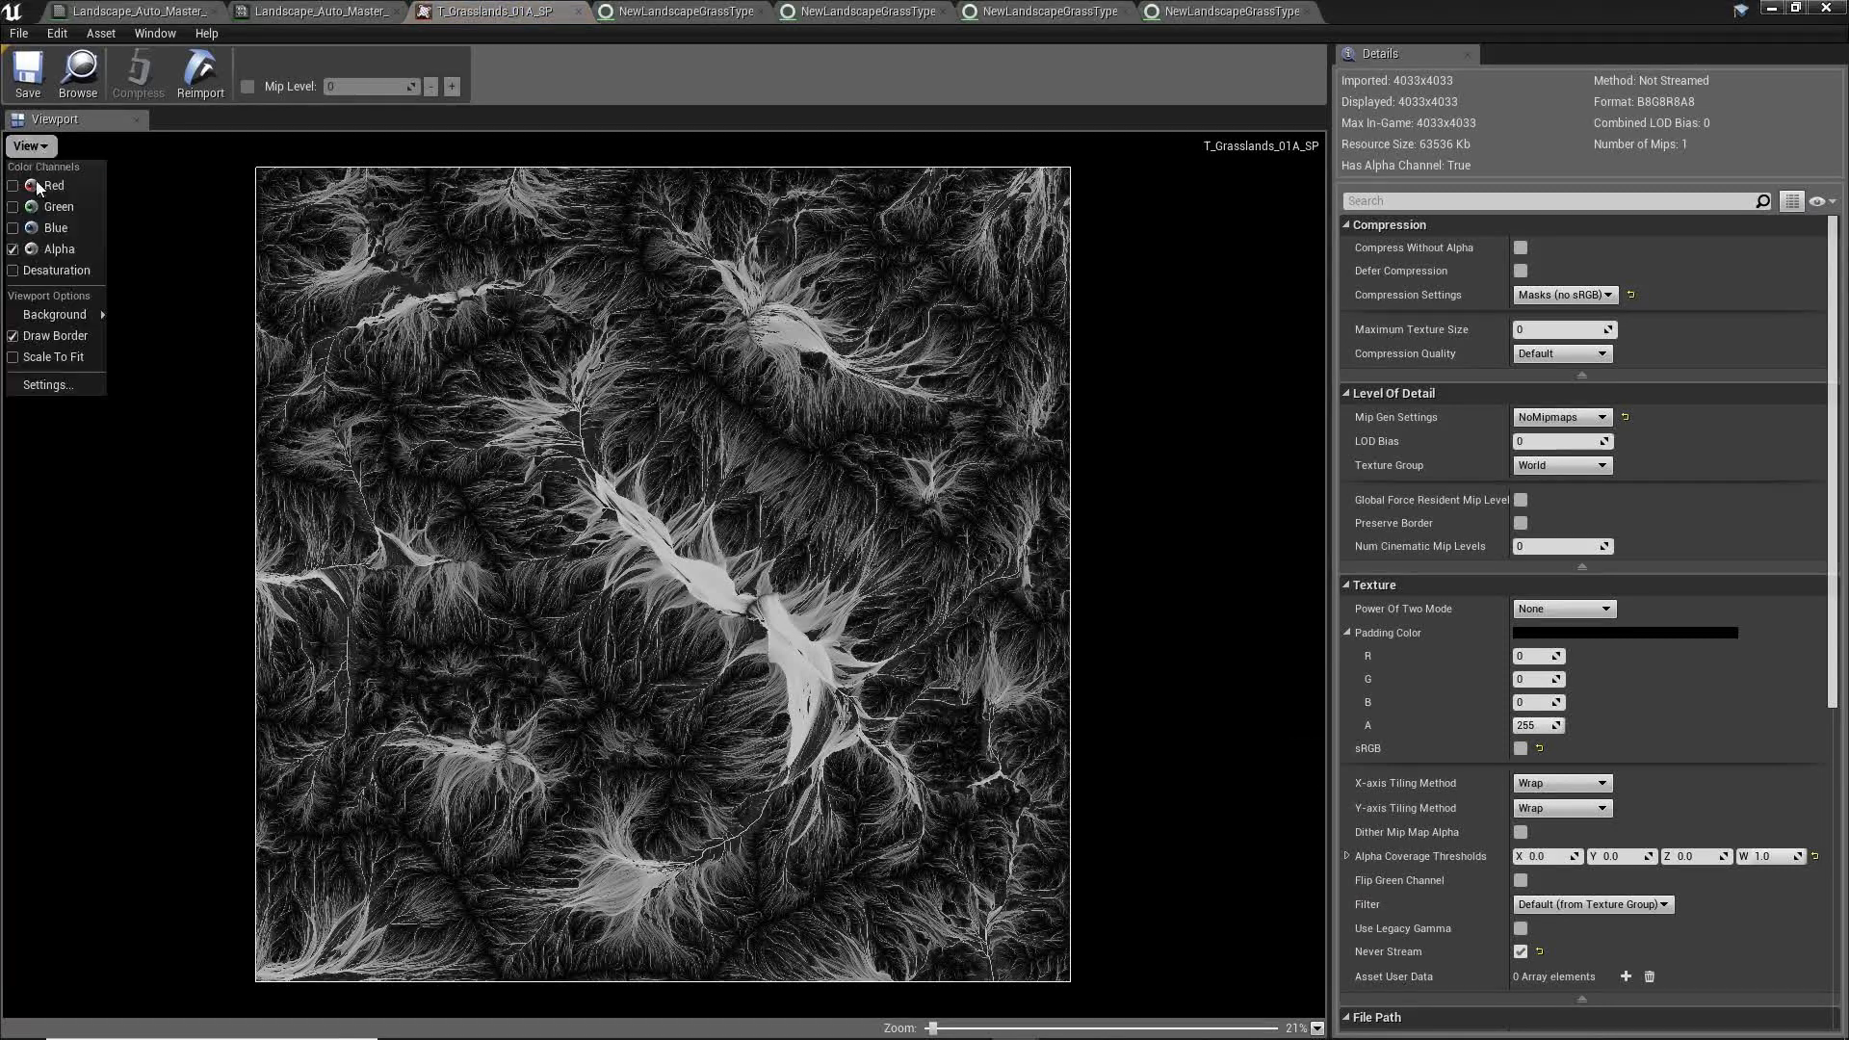
pyautogui.click(13, 252)
pyautogui.click(52, 186)
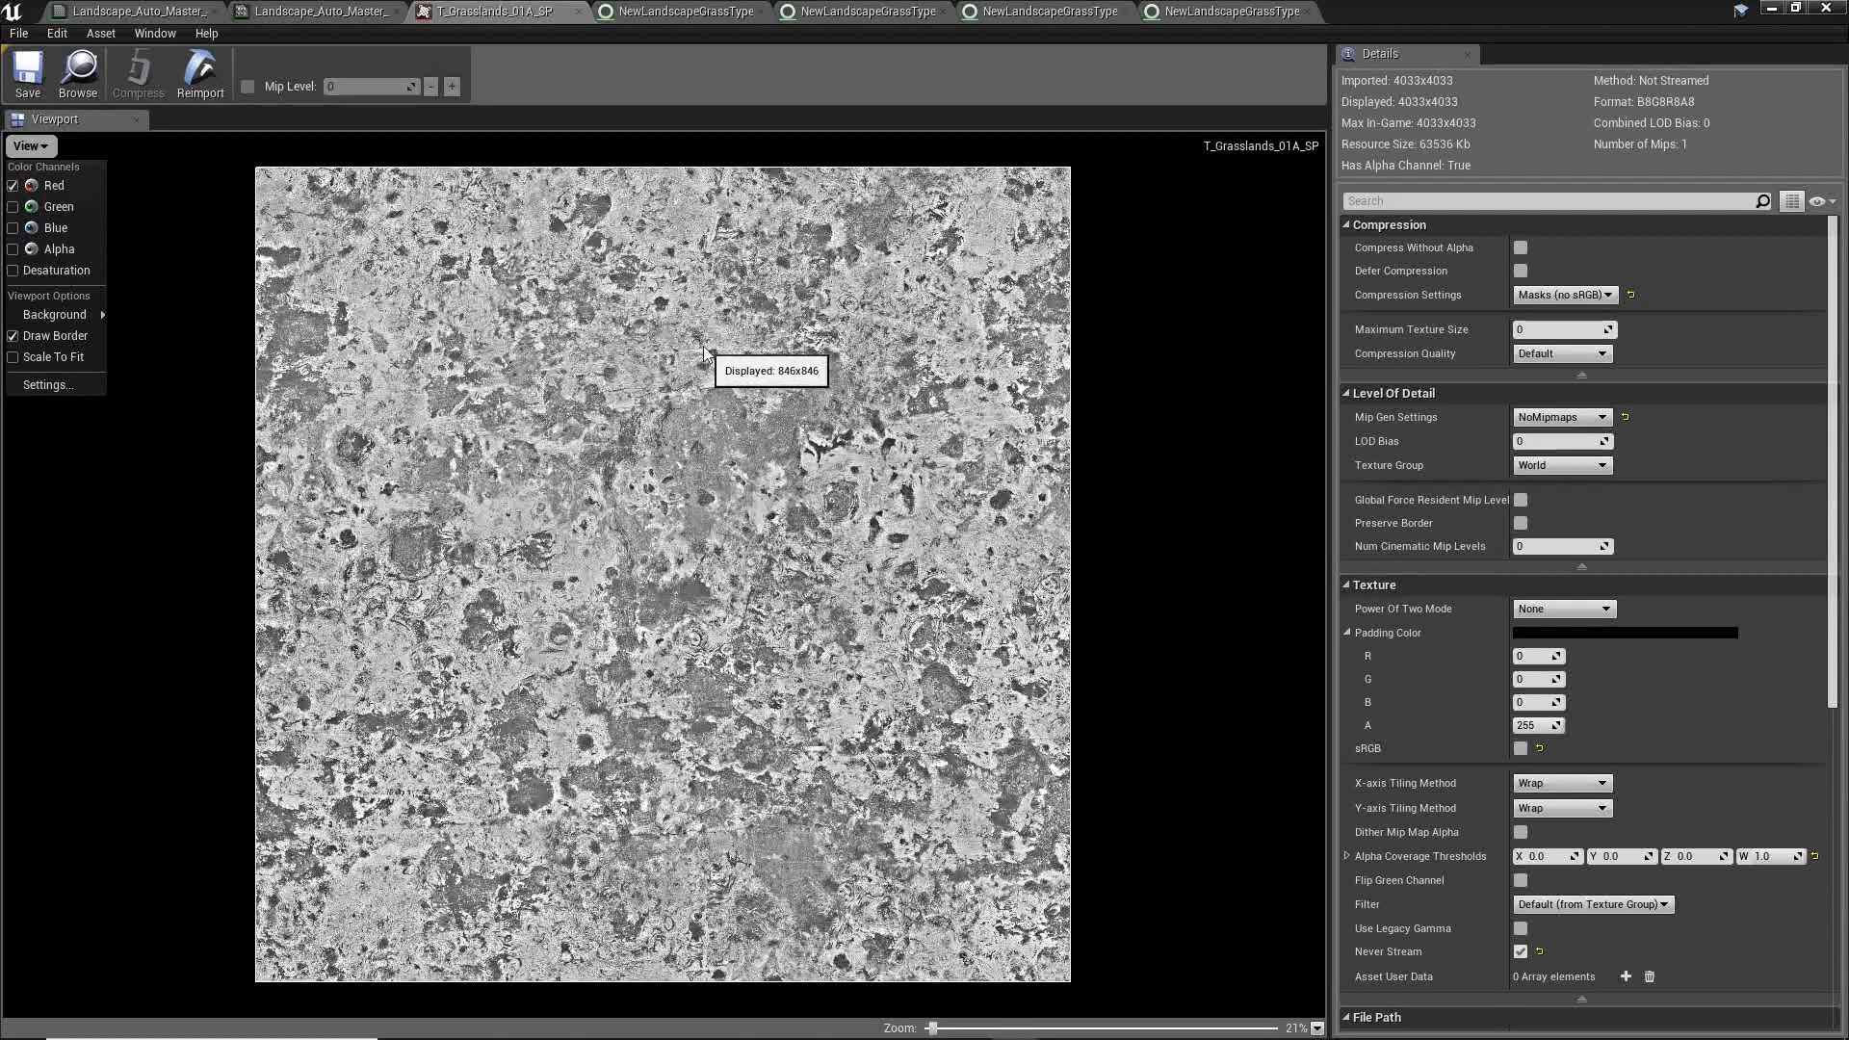
# - Restore the texture editor to a smaller window beside the meadow and switch the splat map preview to alpha only
pyautogui.doubleClick(1417, 4)
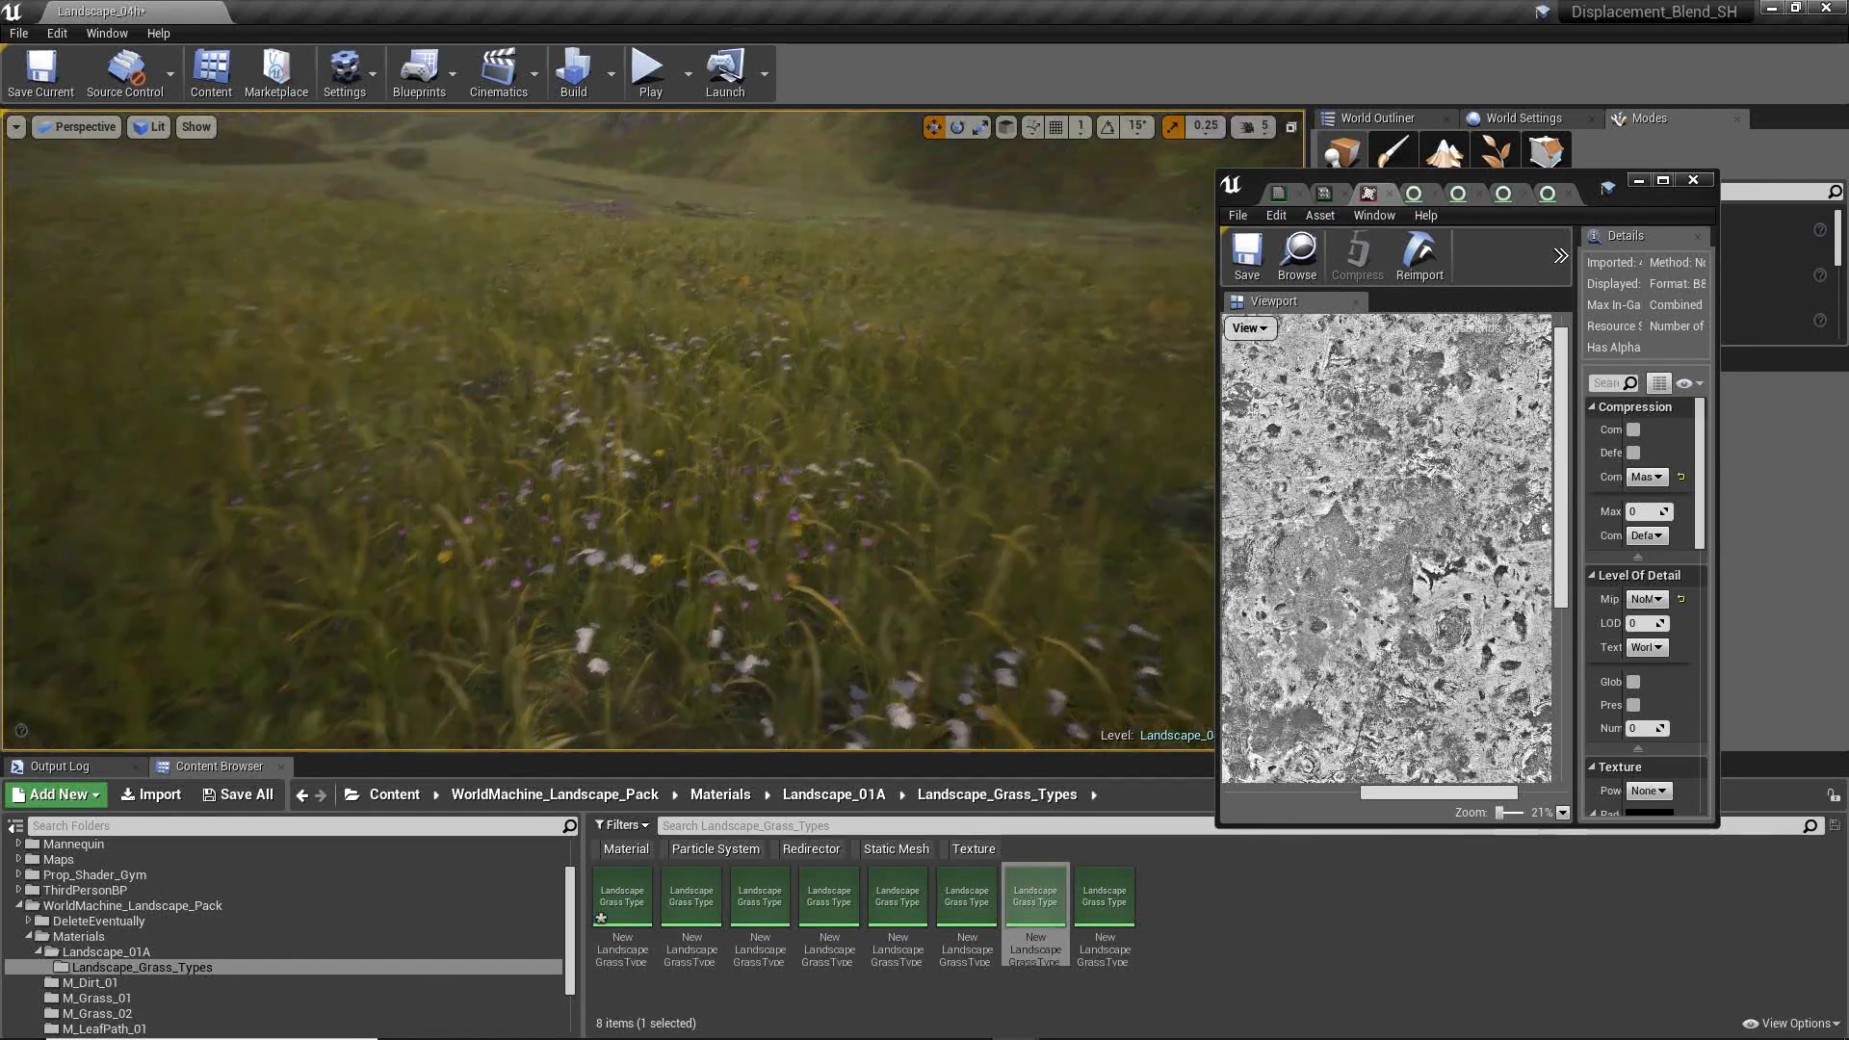
pyautogui.click(1263, 333)
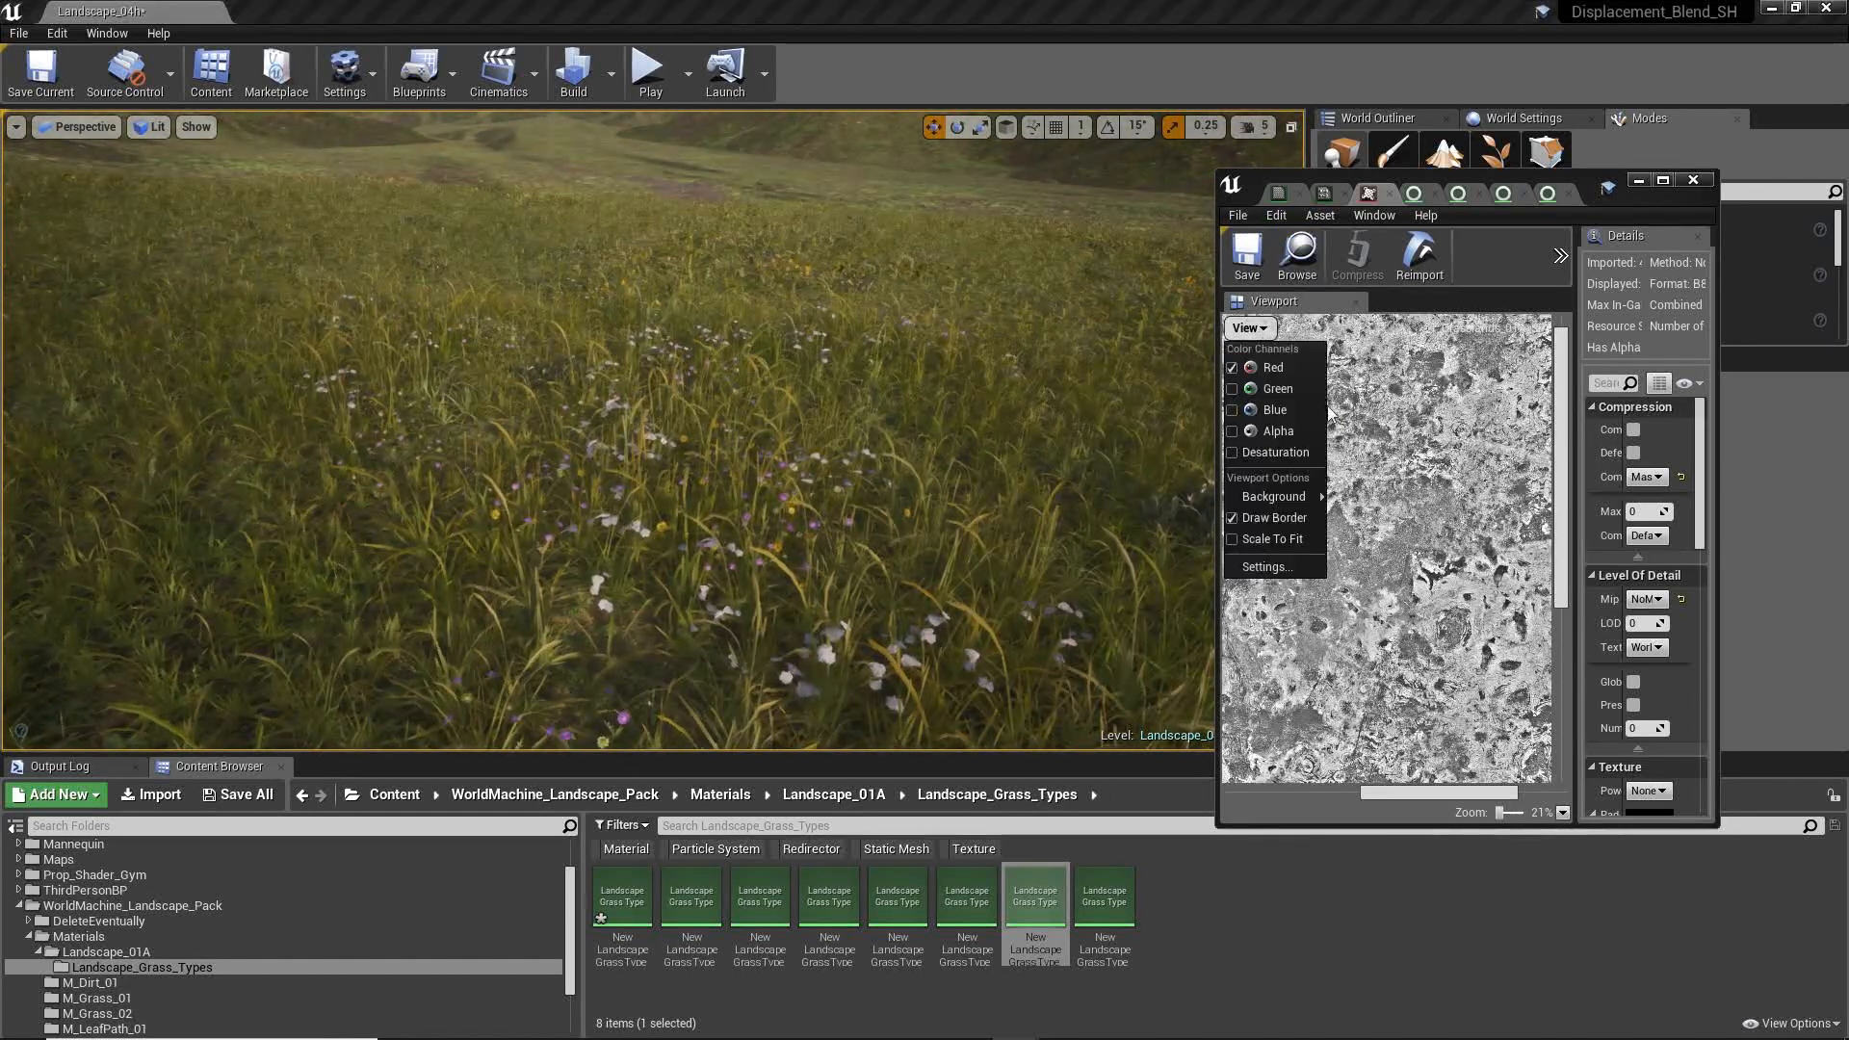
pyautogui.click(1234, 371)
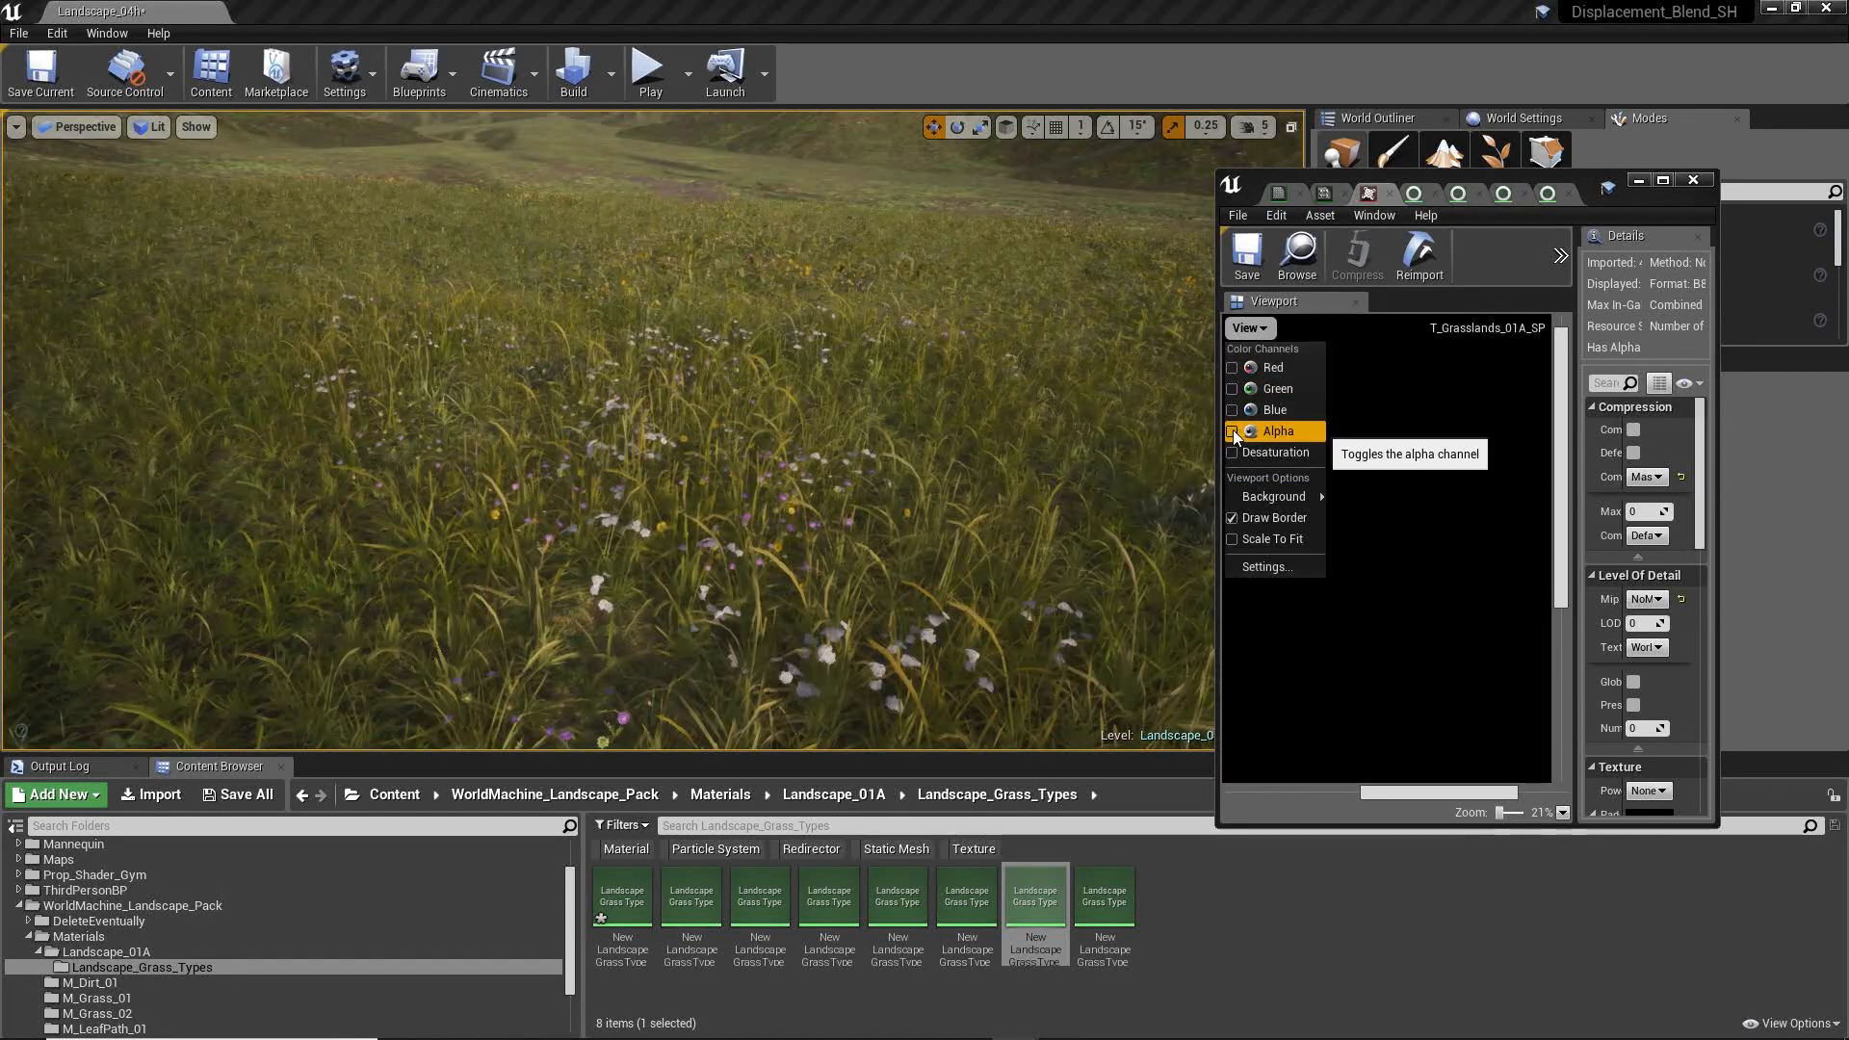
pyautogui.click(1234, 433)
pyautogui.click(1474, 296)
# - Override the landscape material instance's channel for top layer macro variation, using the red channel, and inspect the rebuilt grass
pyautogui.click(1325, 194)
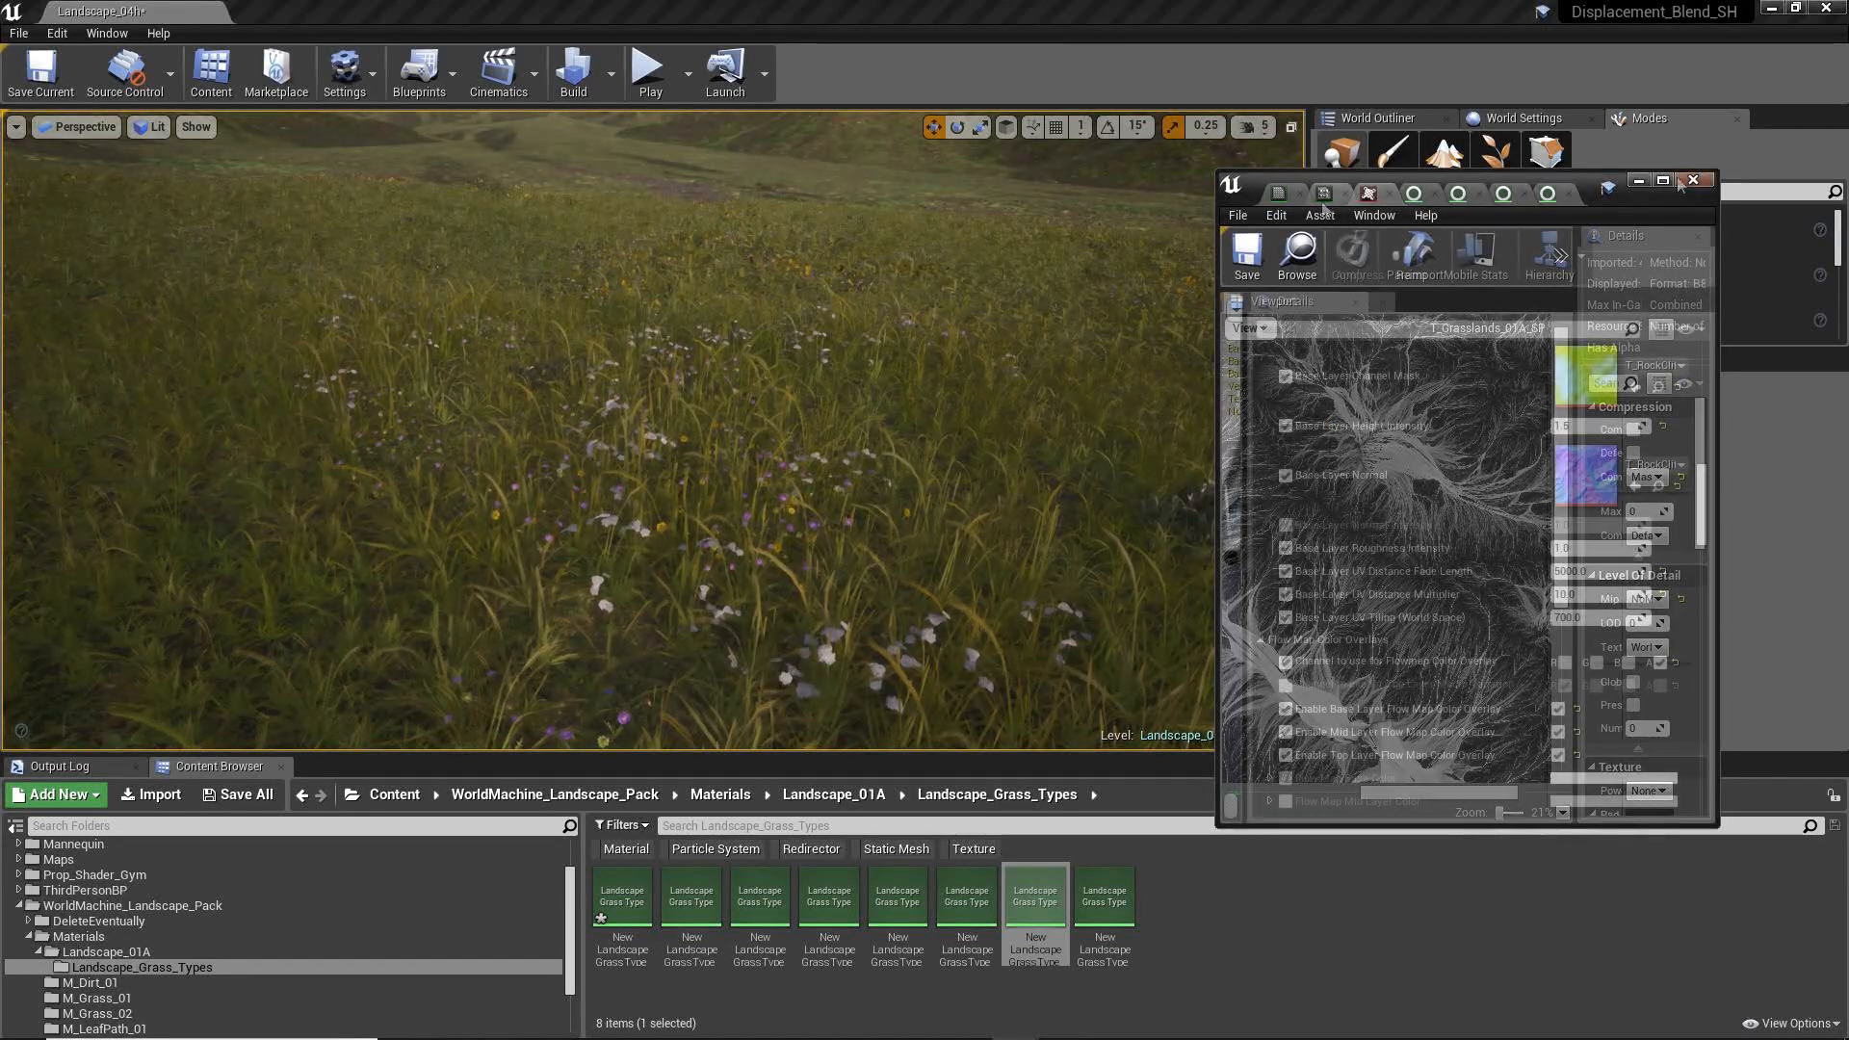
pyautogui.moveTo(1608, 170); pyautogui.dragTo(1608, 46)
pyautogui.scroll(7, 1537, 453)
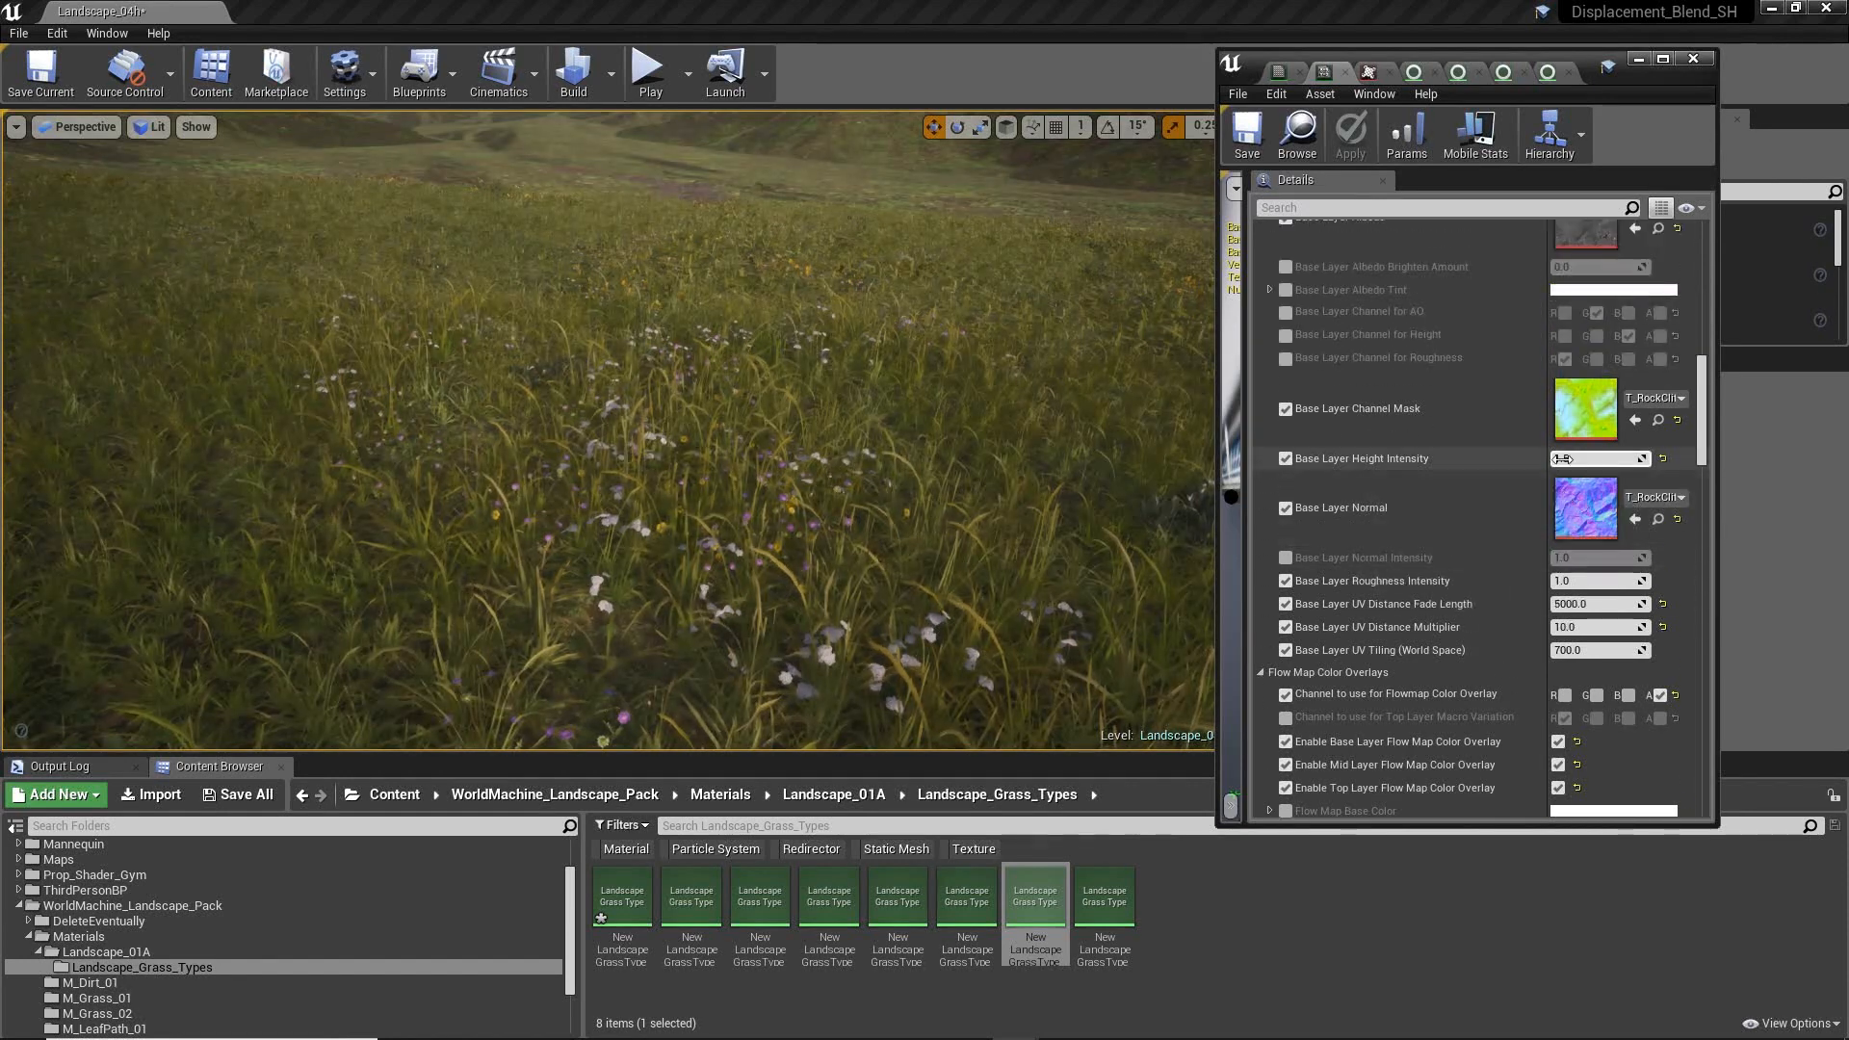
pyautogui.scroll(-8, 1532, 466)
pyautogui.scroll(-4, 1533, 466)
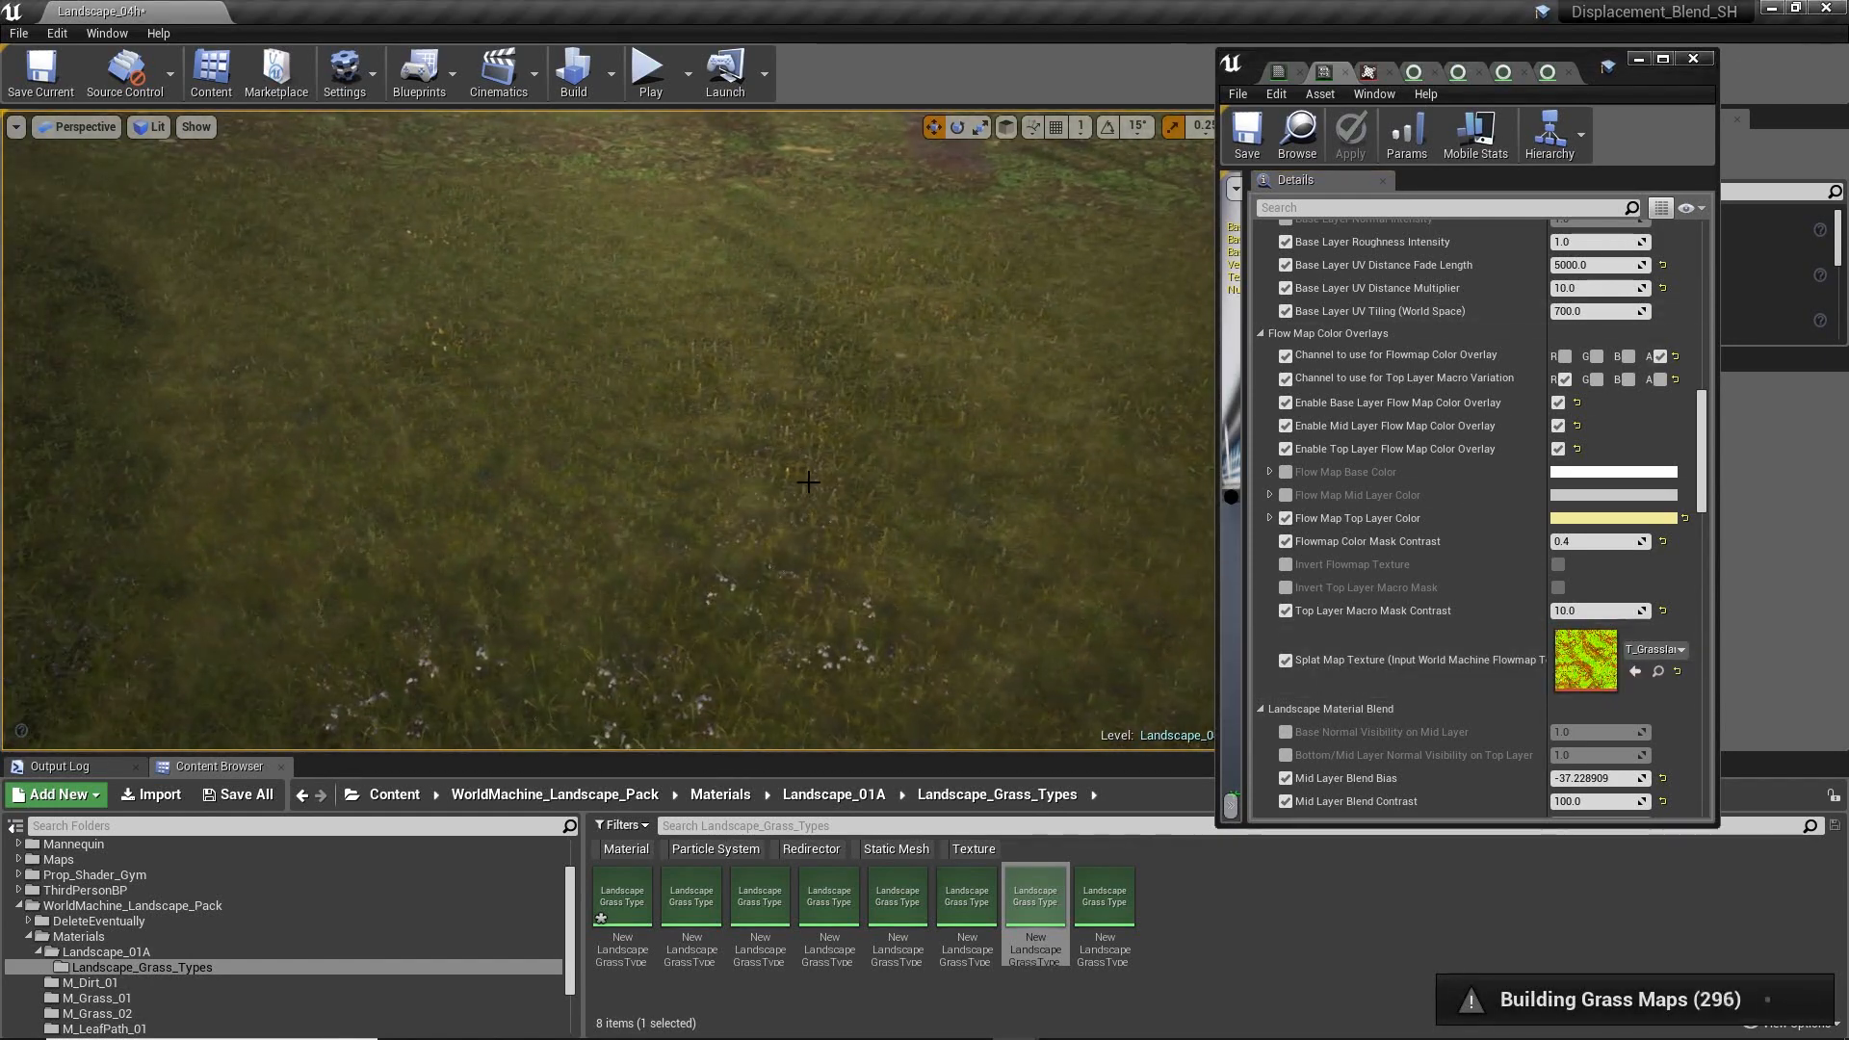
pyautogui.press('s')
pyautogui.moveTo(809, 482); pyautogui.dragTo(807, 423, button='right')
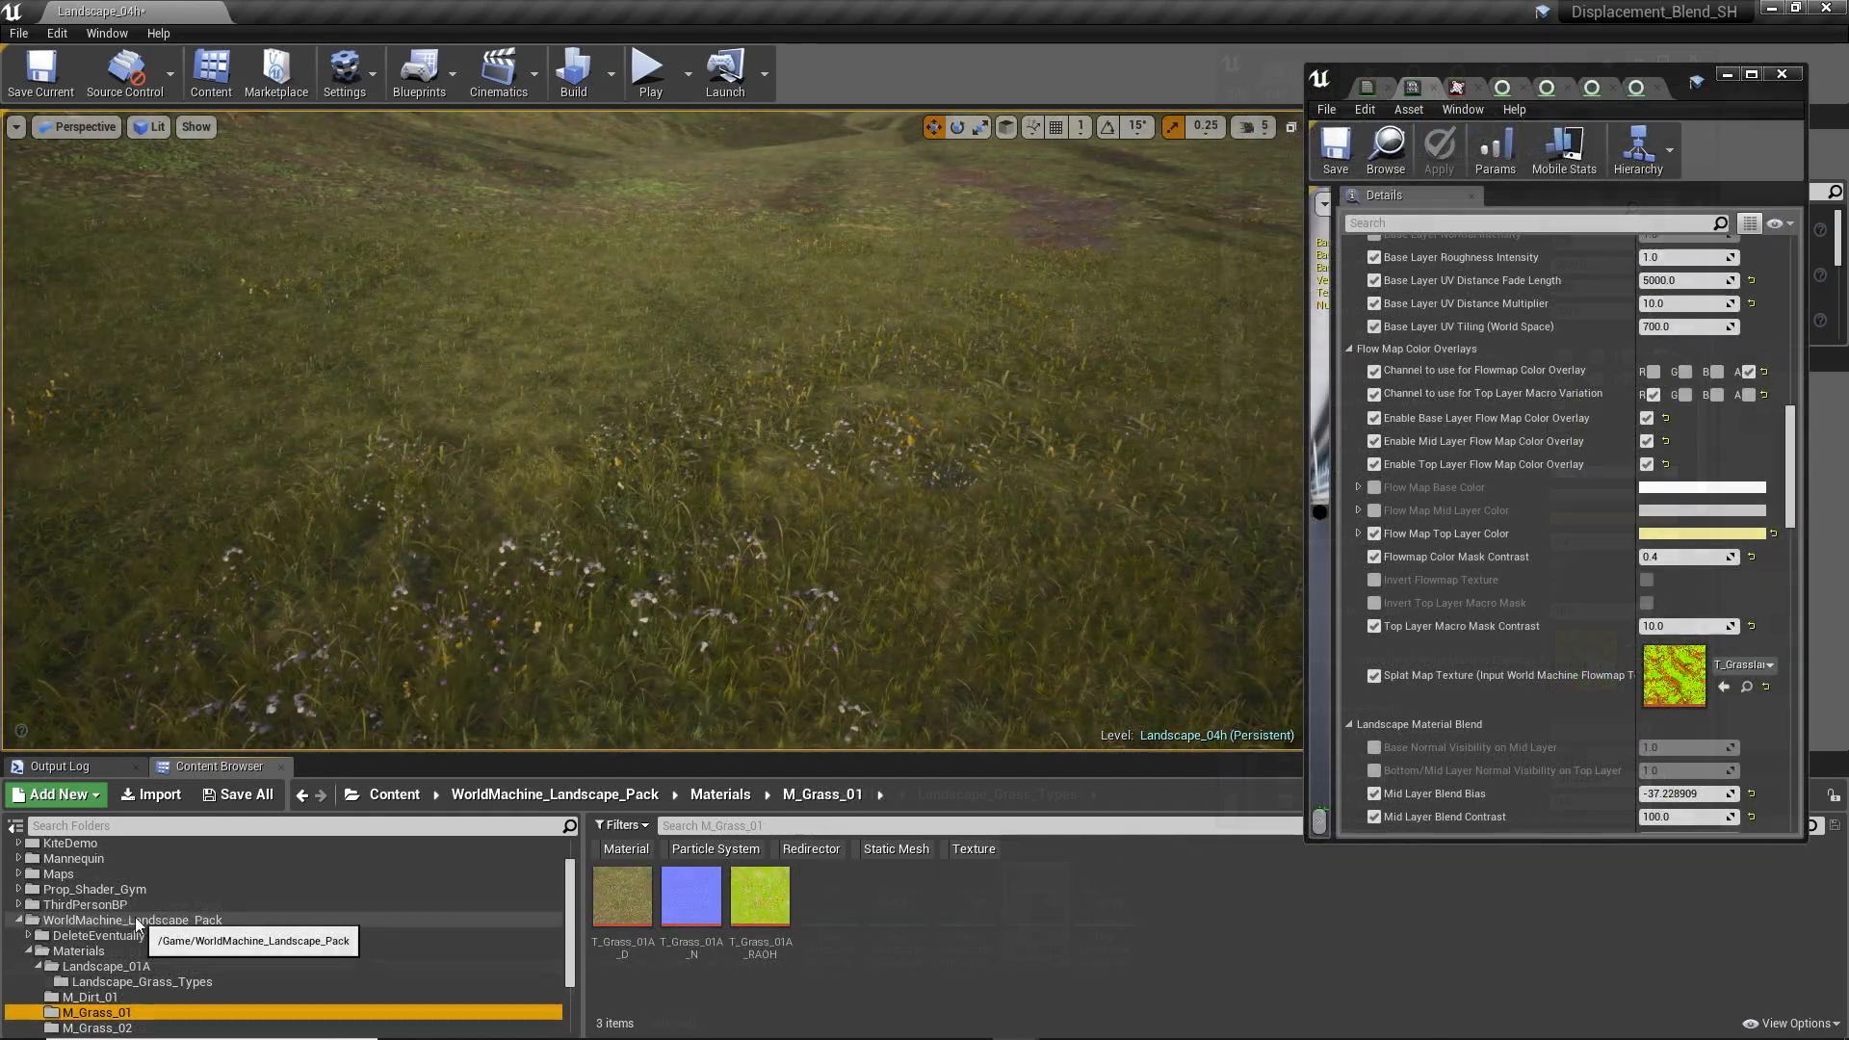
# - Browse to the MasterMaterials folder of WorldMachine_Landscape_Pack and open the Master_Foliage material
pyautogui.click(135, 920)
pyautogui.doubleClick(690, 895)
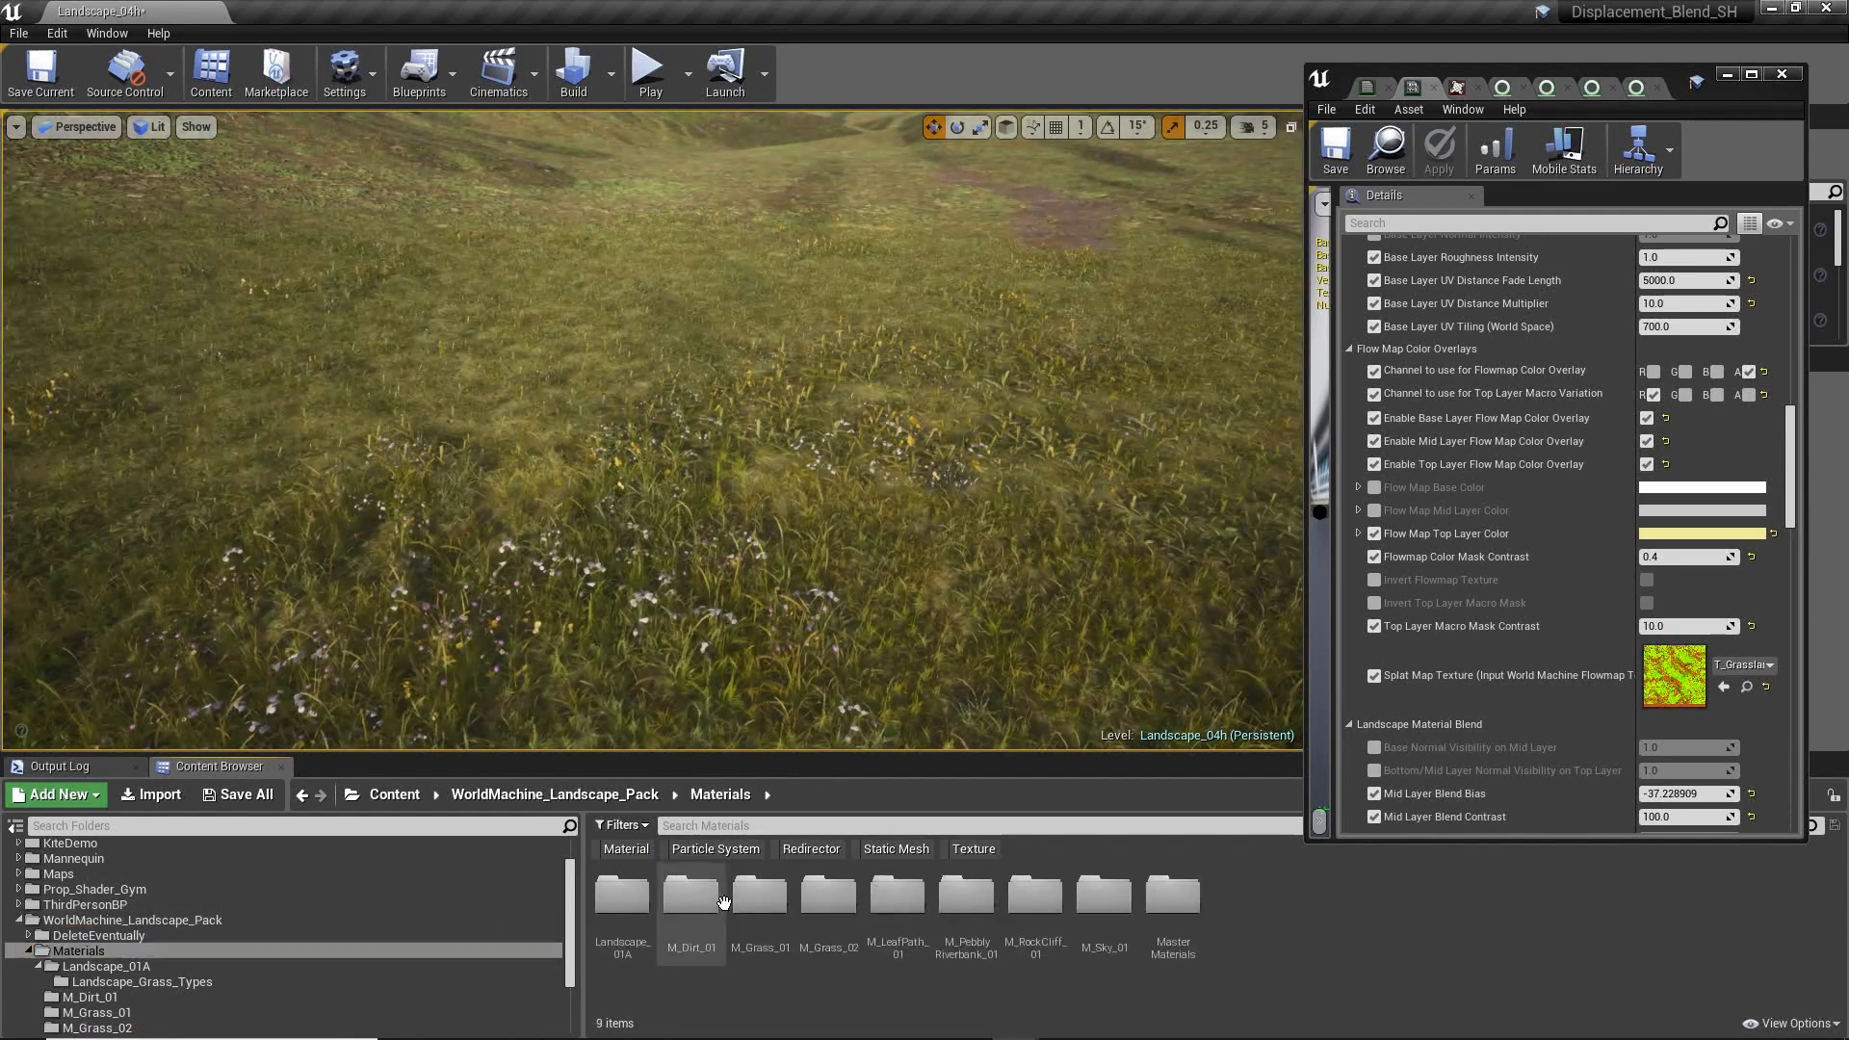
pyautogui.doubleClick(1158, 901)
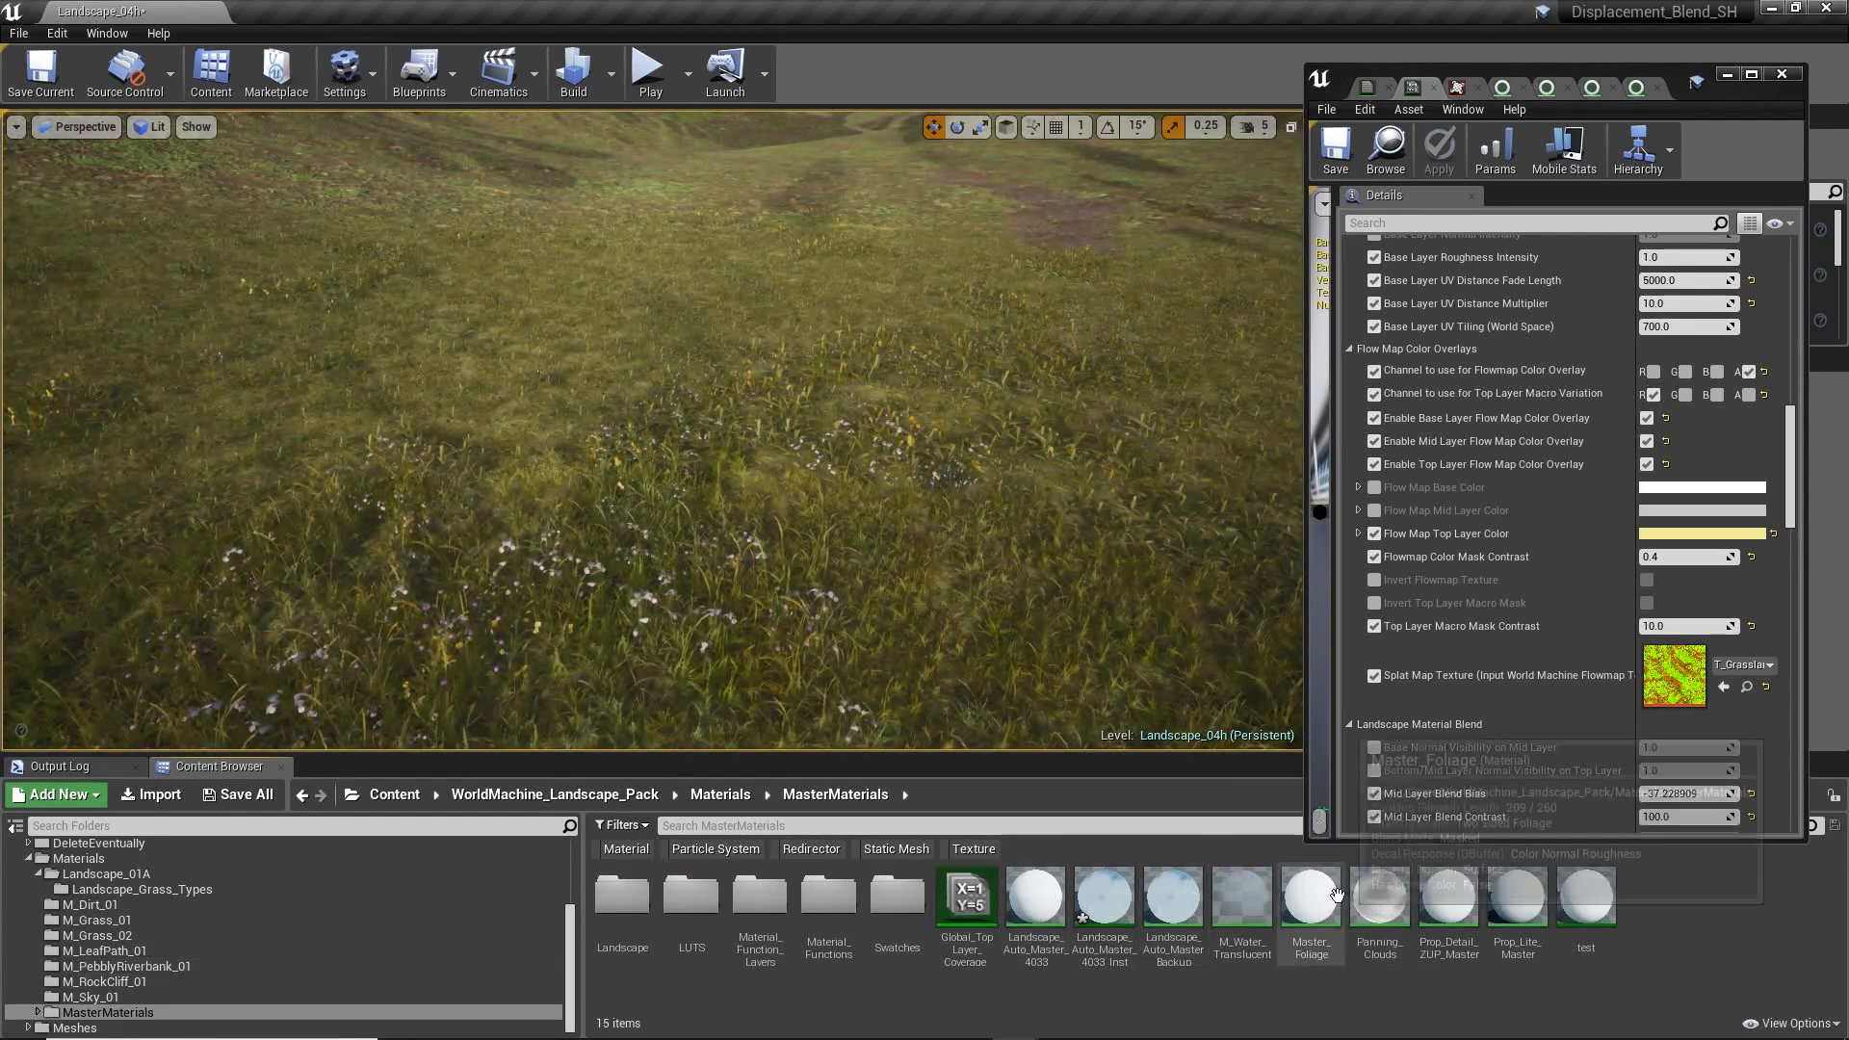
pyautogui.moveTo(1327, 898)
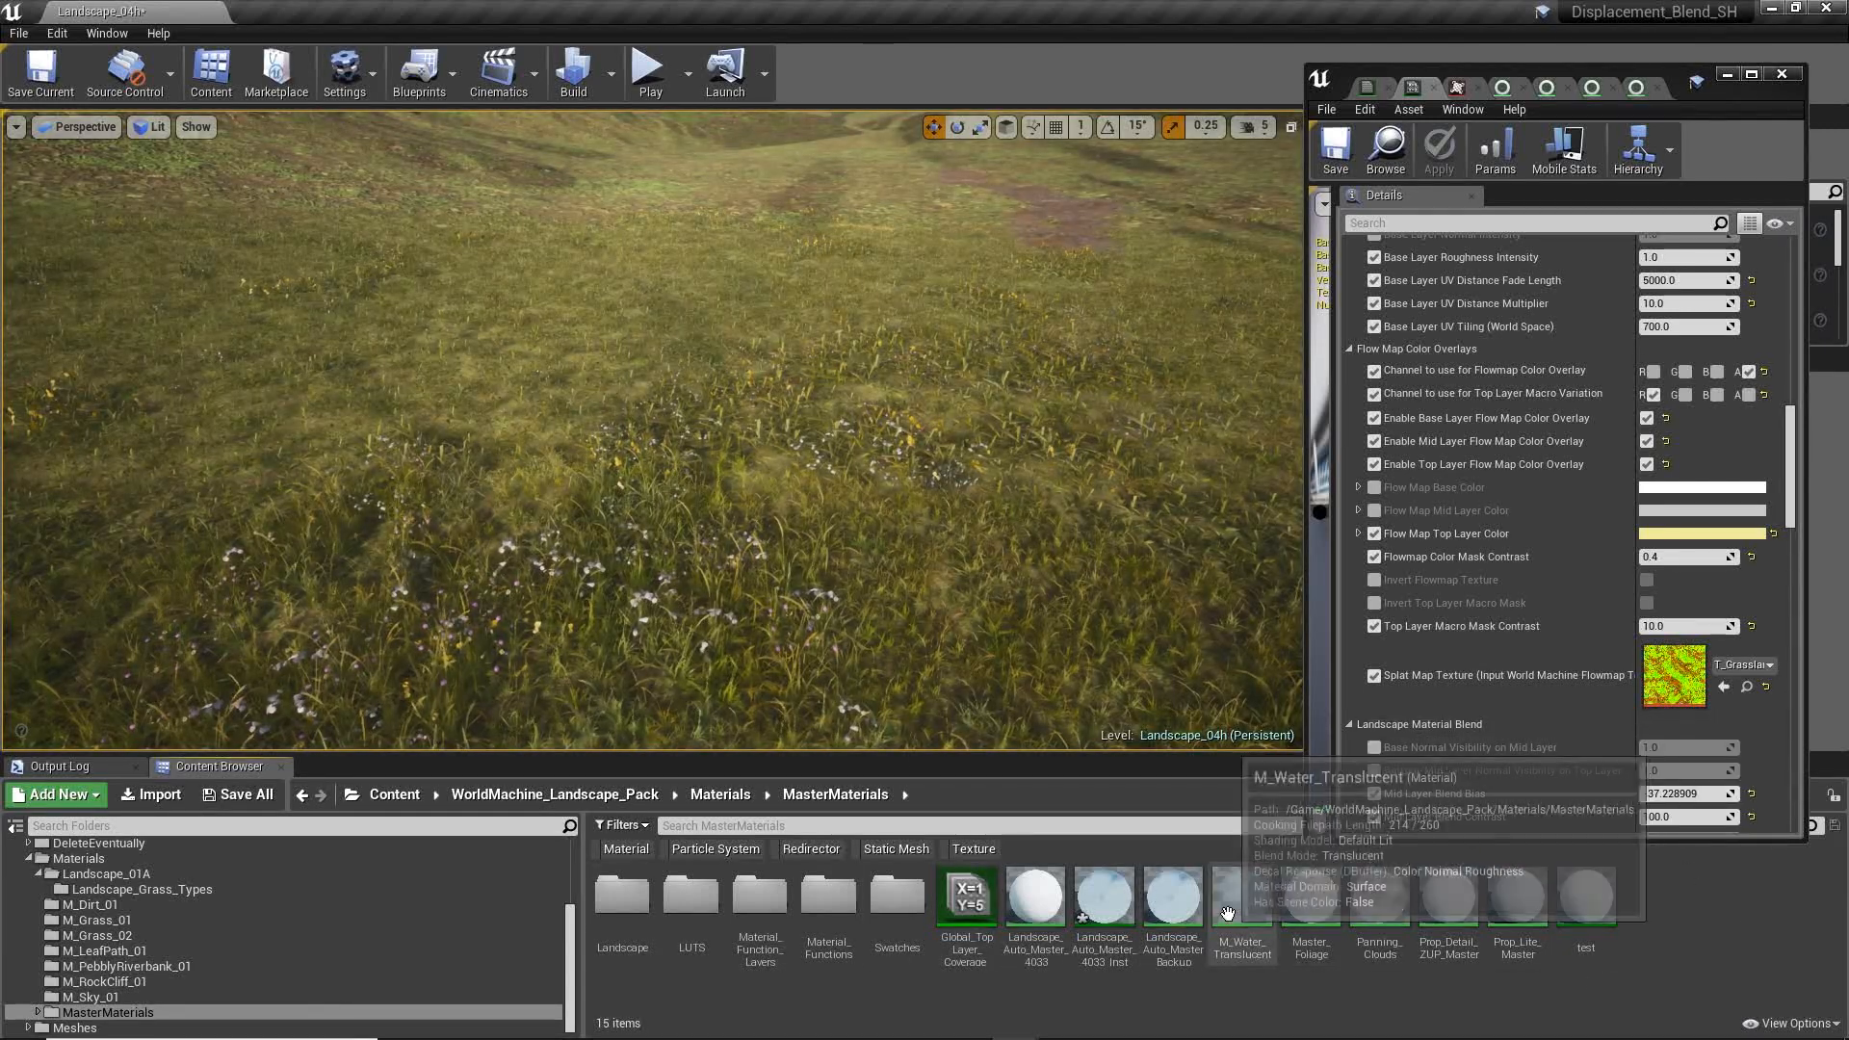
pyautogui.doubleClick(1311, 900)
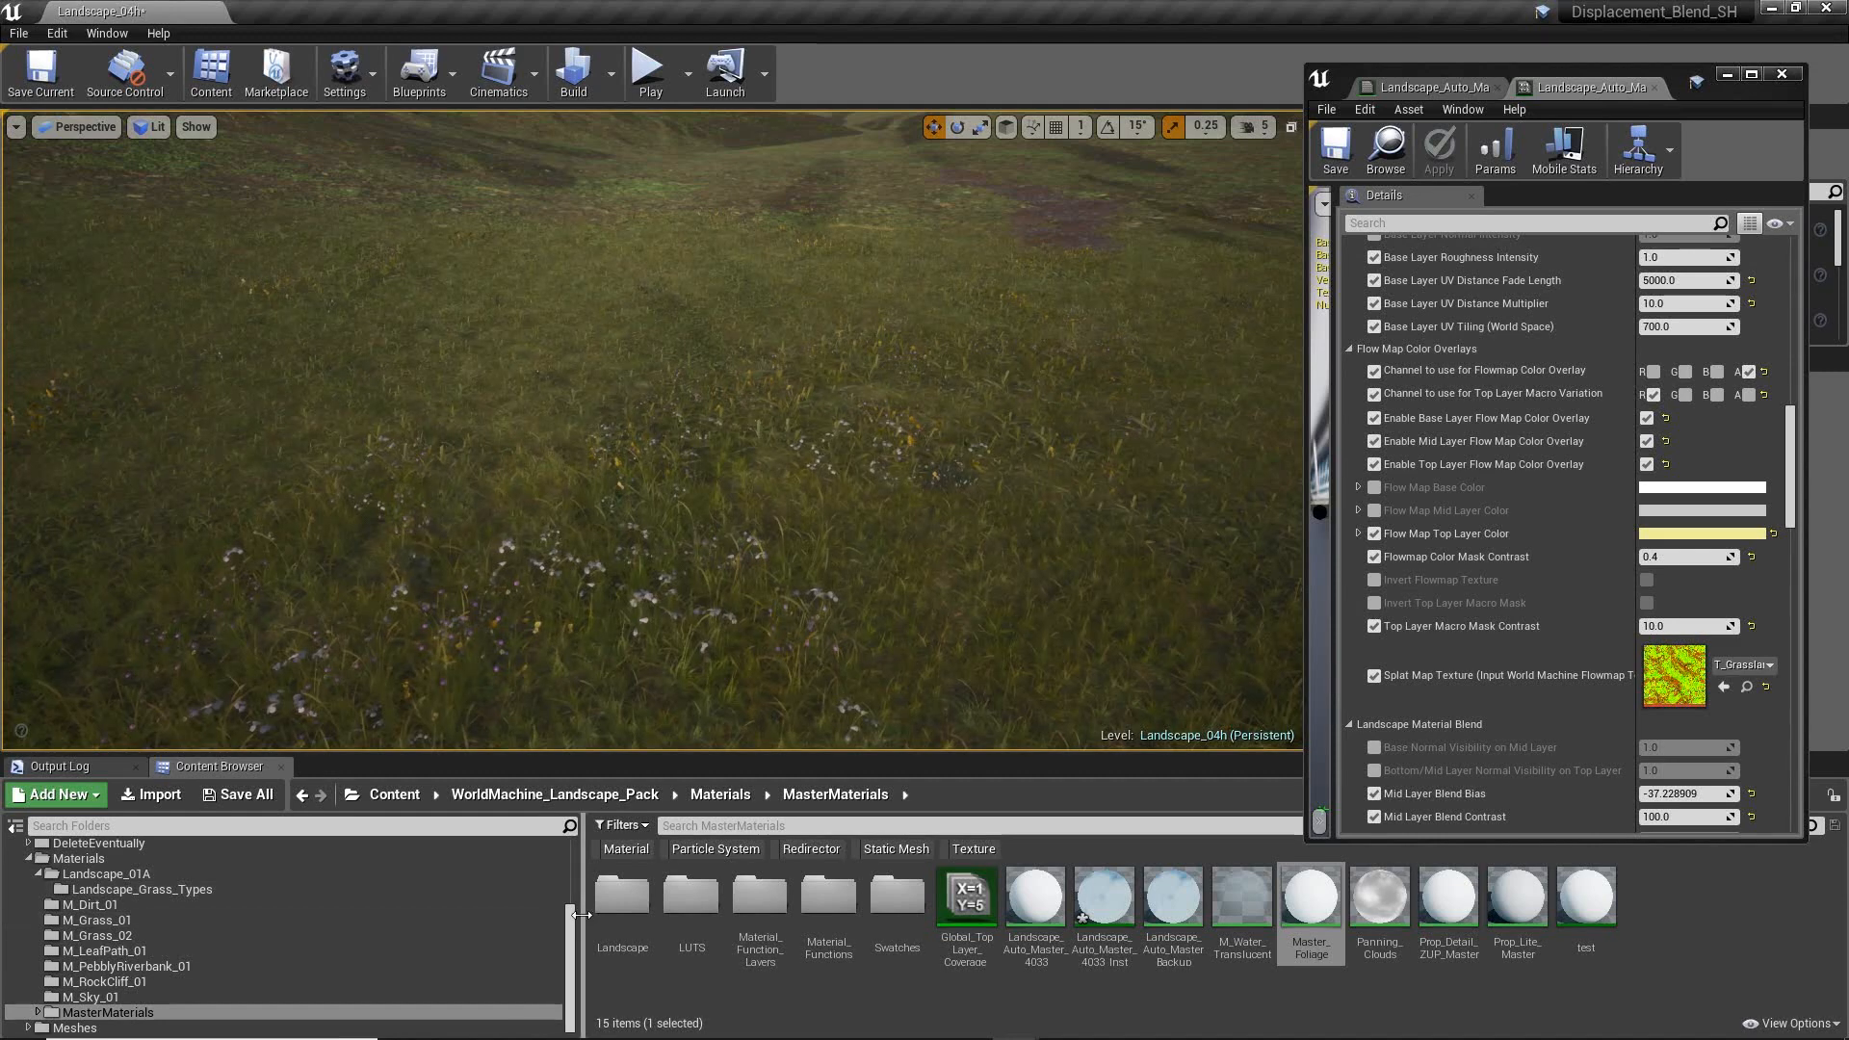
pyautogui.click(569, 935)
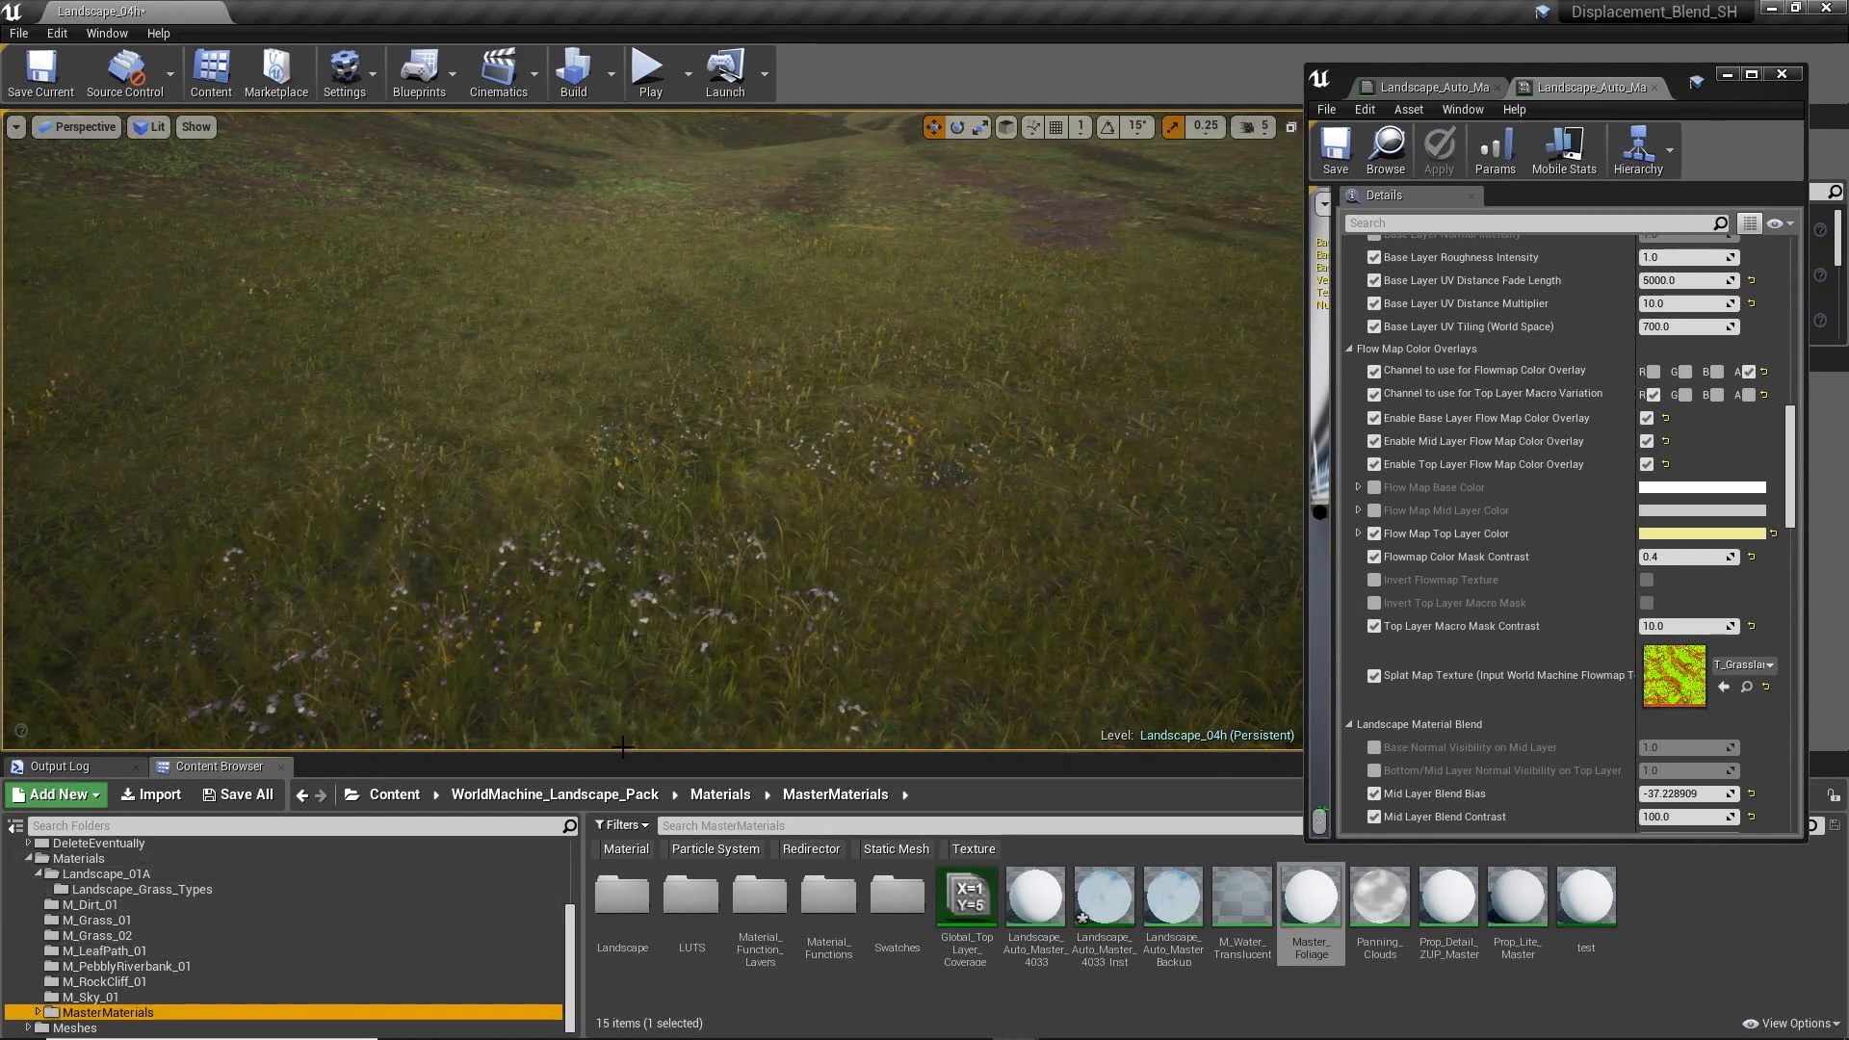
# - Enlarge the Content Browser and show the contents of the Grass_01 folder under Meshes
pyautogui.moveTo(626, 754); pyautogui.dragTo(626, 622)
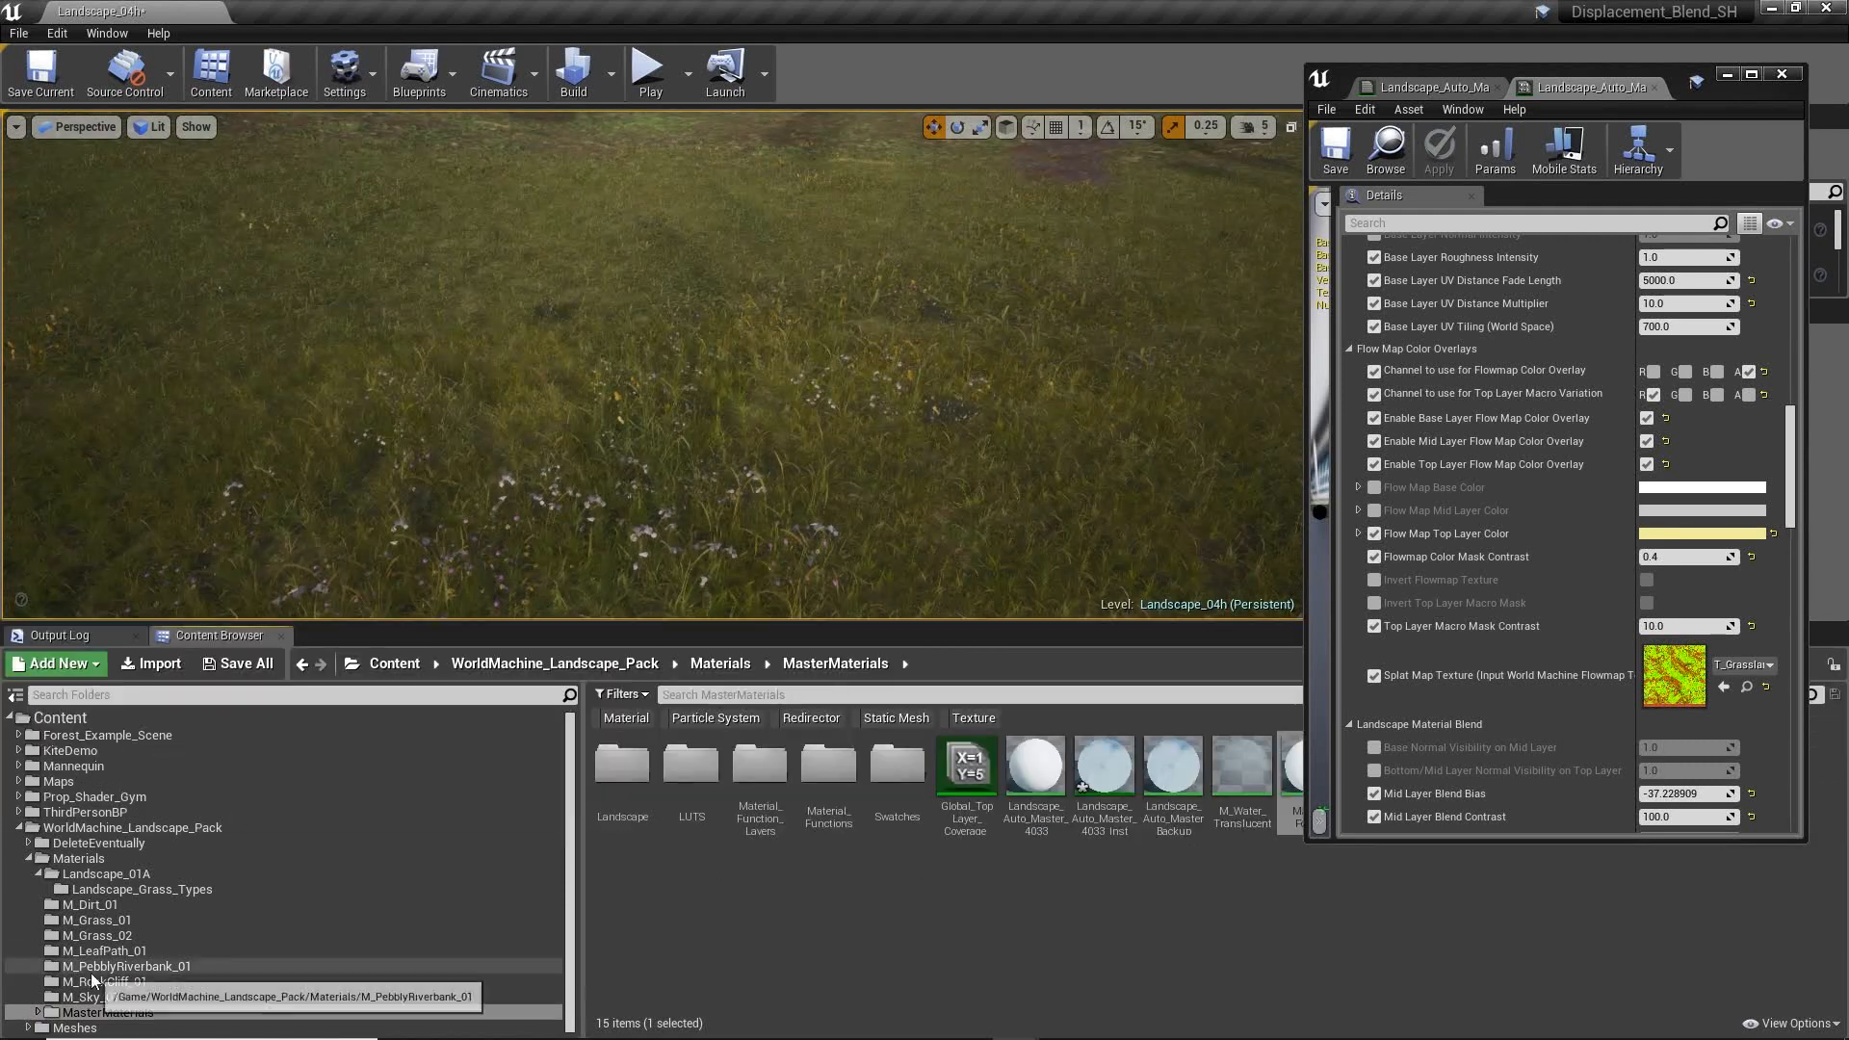
pyautogui.click(95, 920)
pyautogui.scroll(-2, 87, 944)
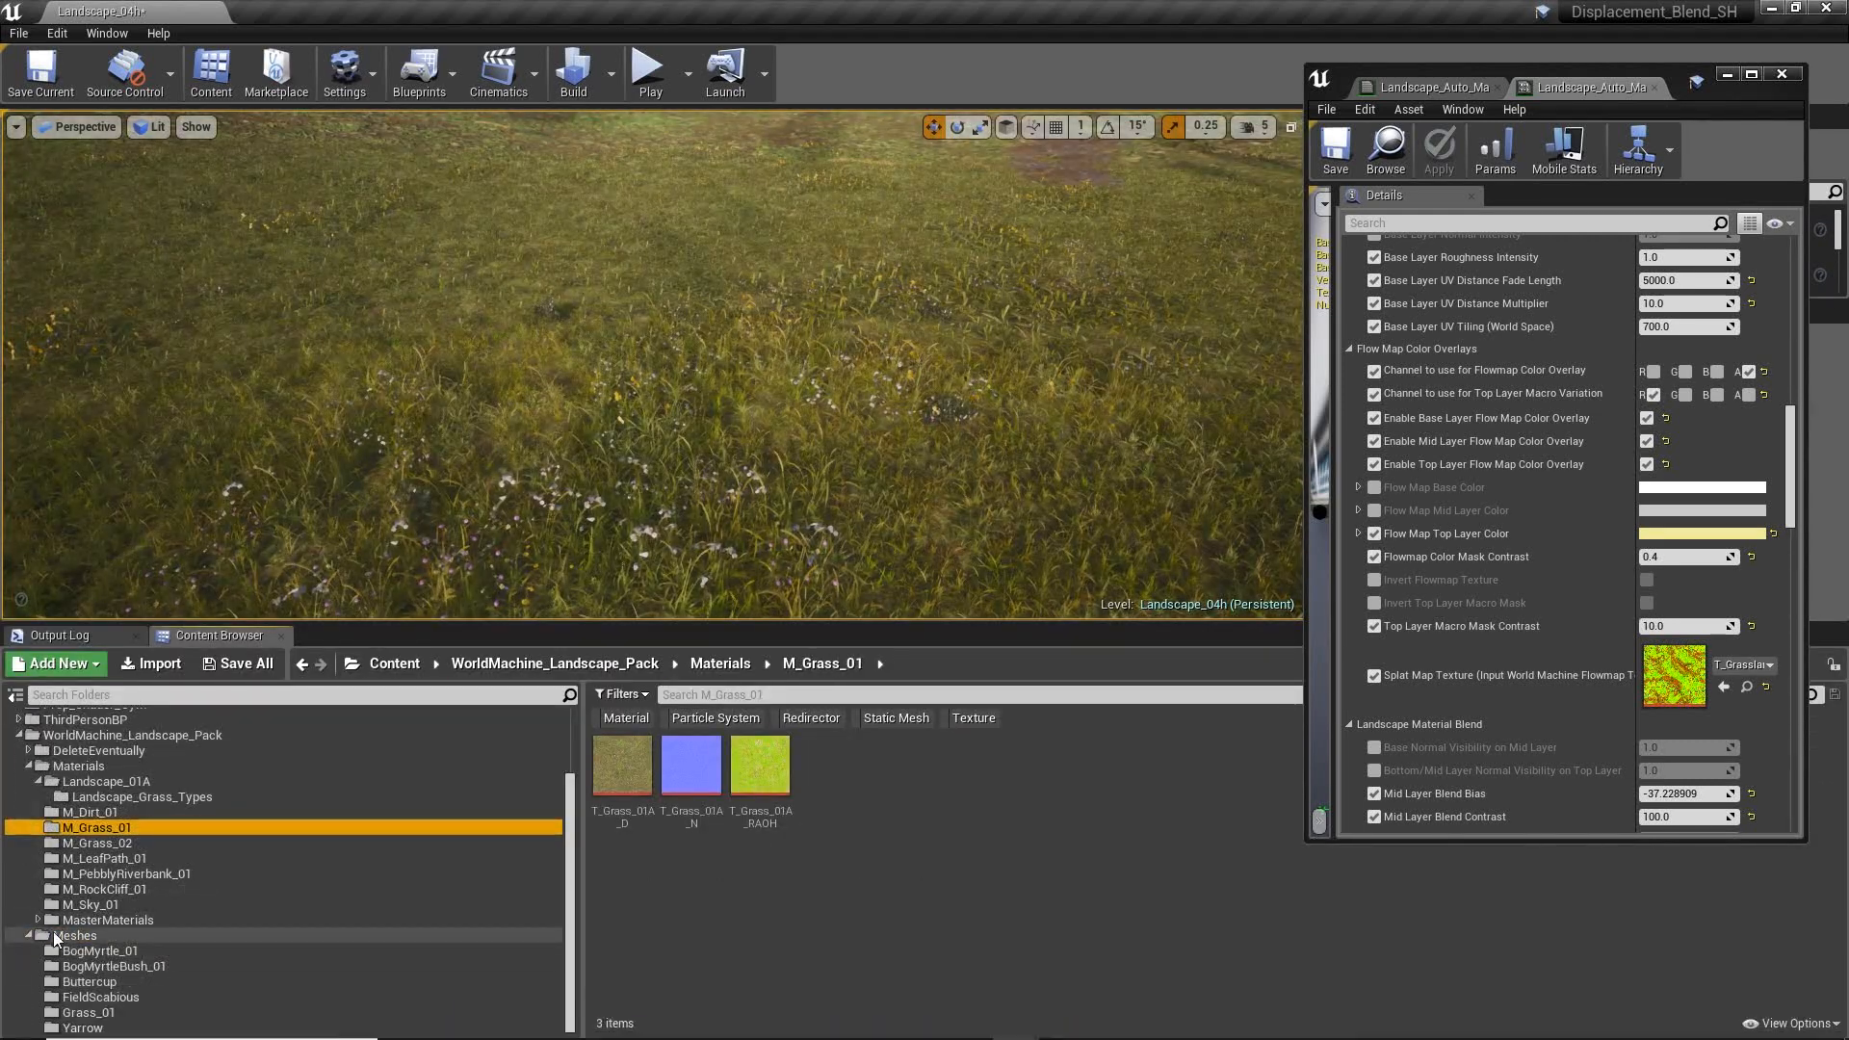
pyautogui.click(77, 1012)
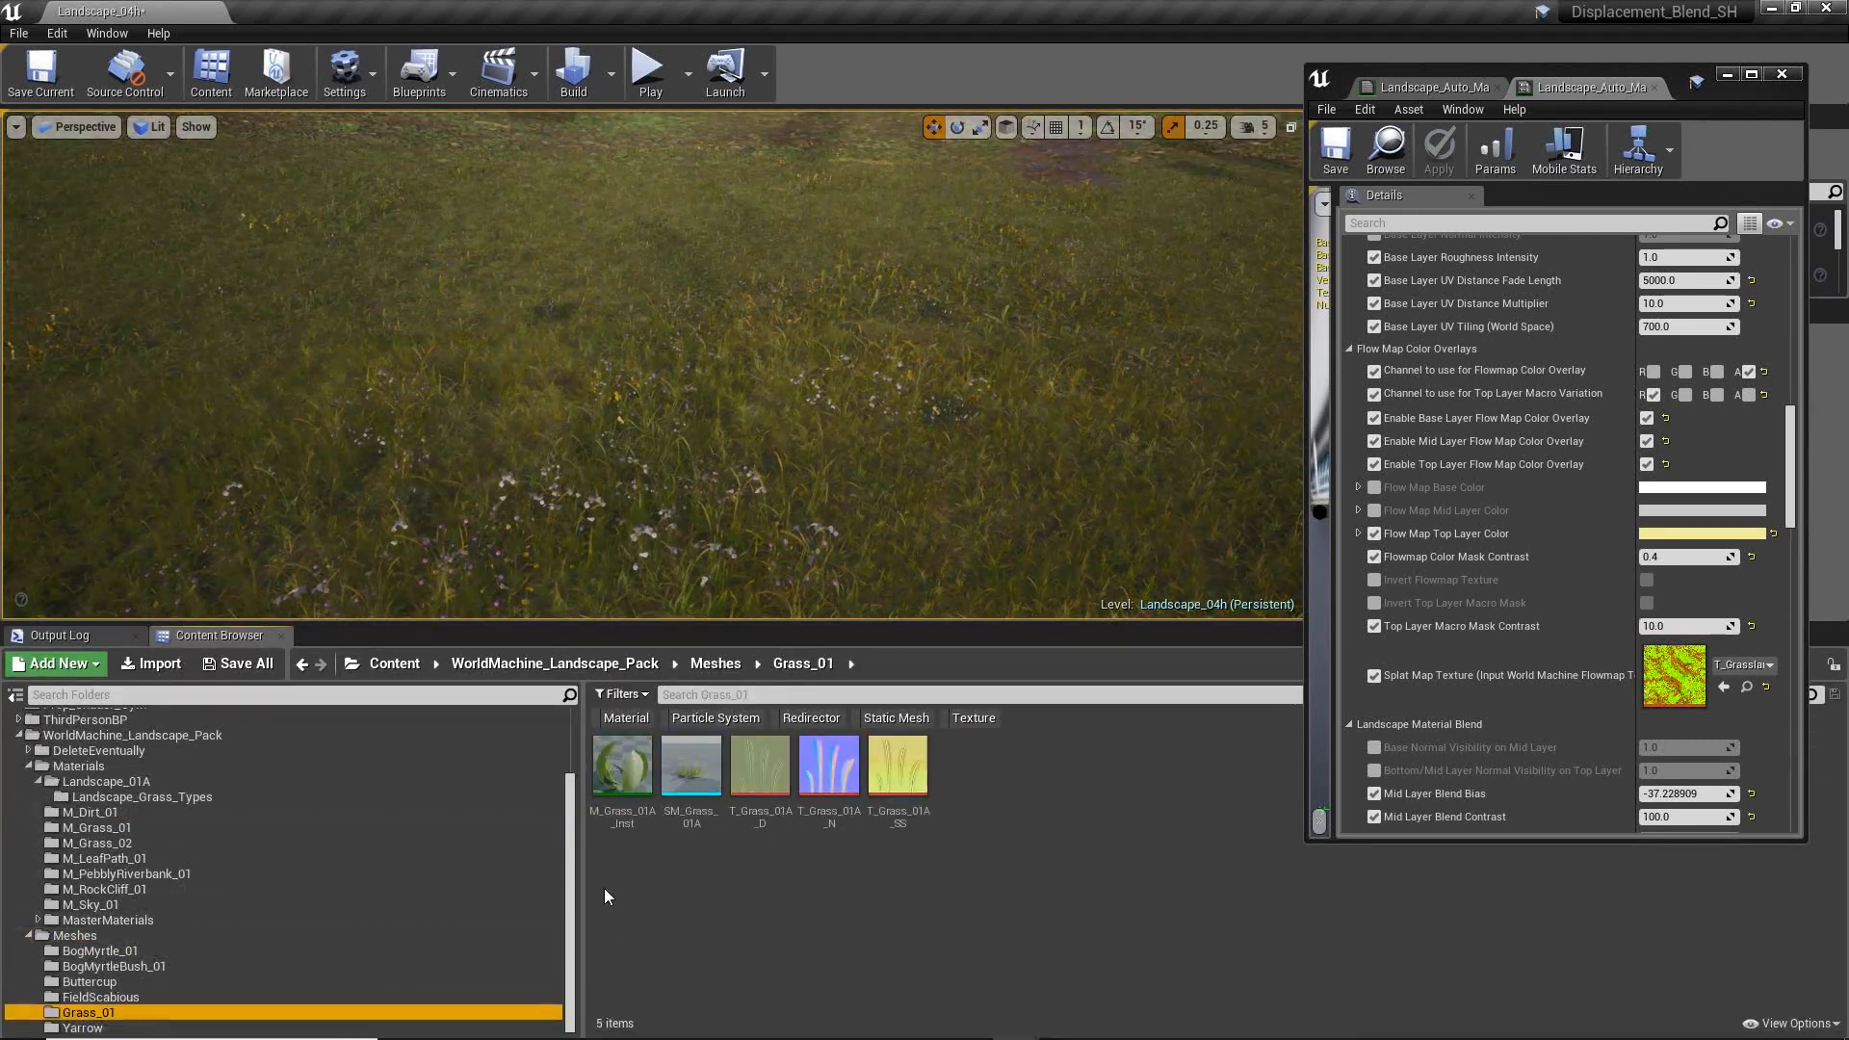
# - Open M_Grass_01A_Inst in the maximized editor and review its scalar parameter values
pyautogui.click(626, 769)
pyautogui.doubleClick(627, 766)
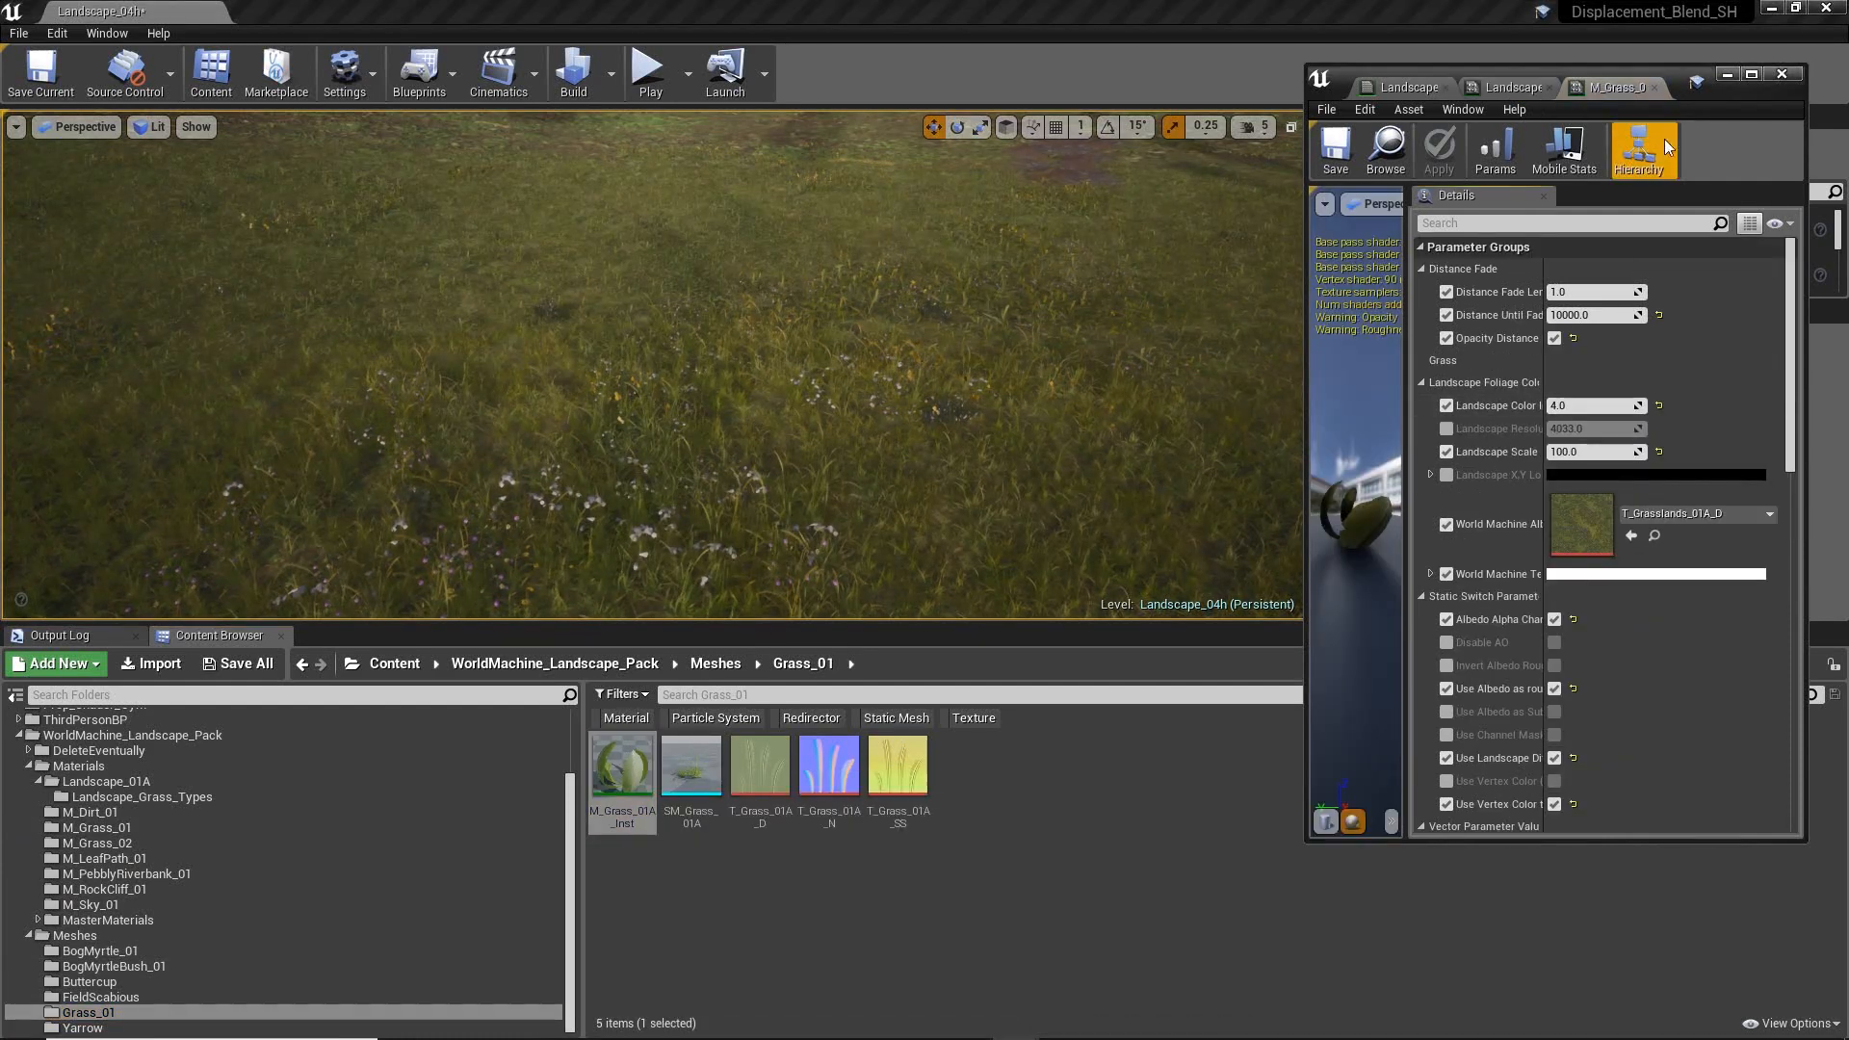
pyautogui.doubleClick(1680, 83)
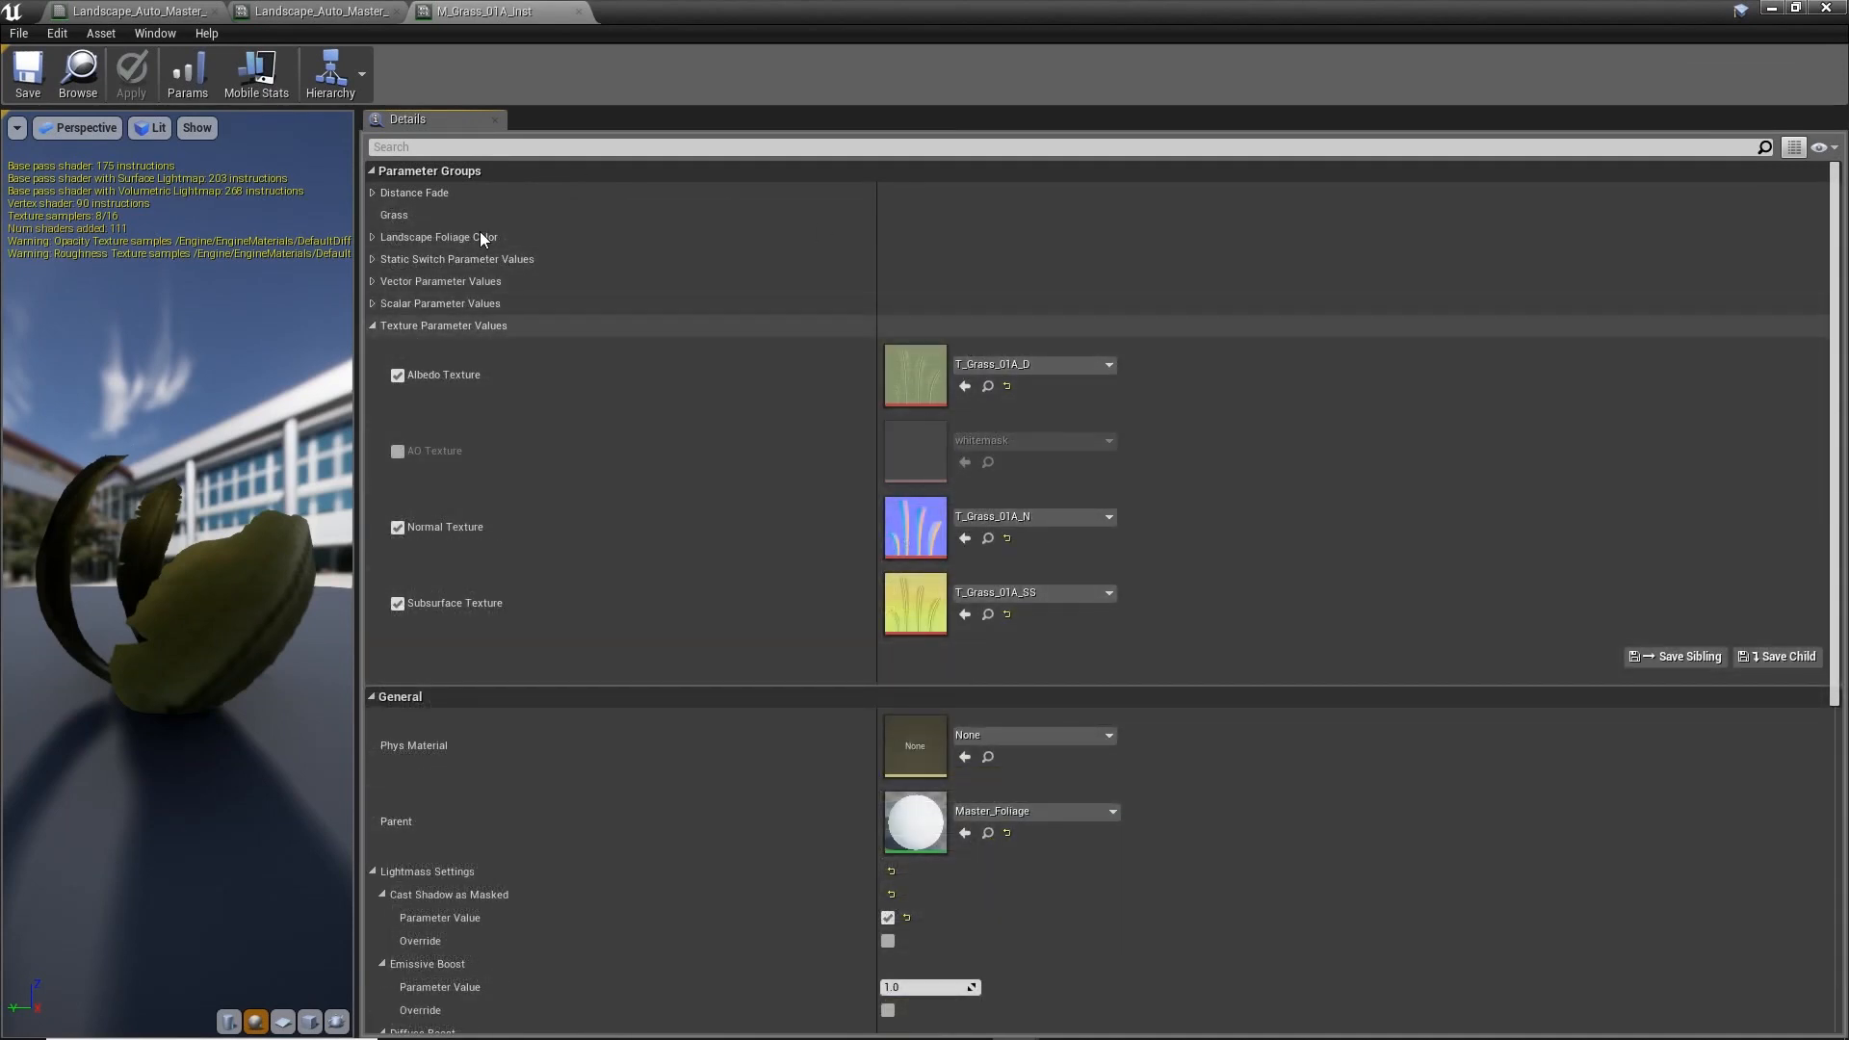
pyautogui.click(371, 303)
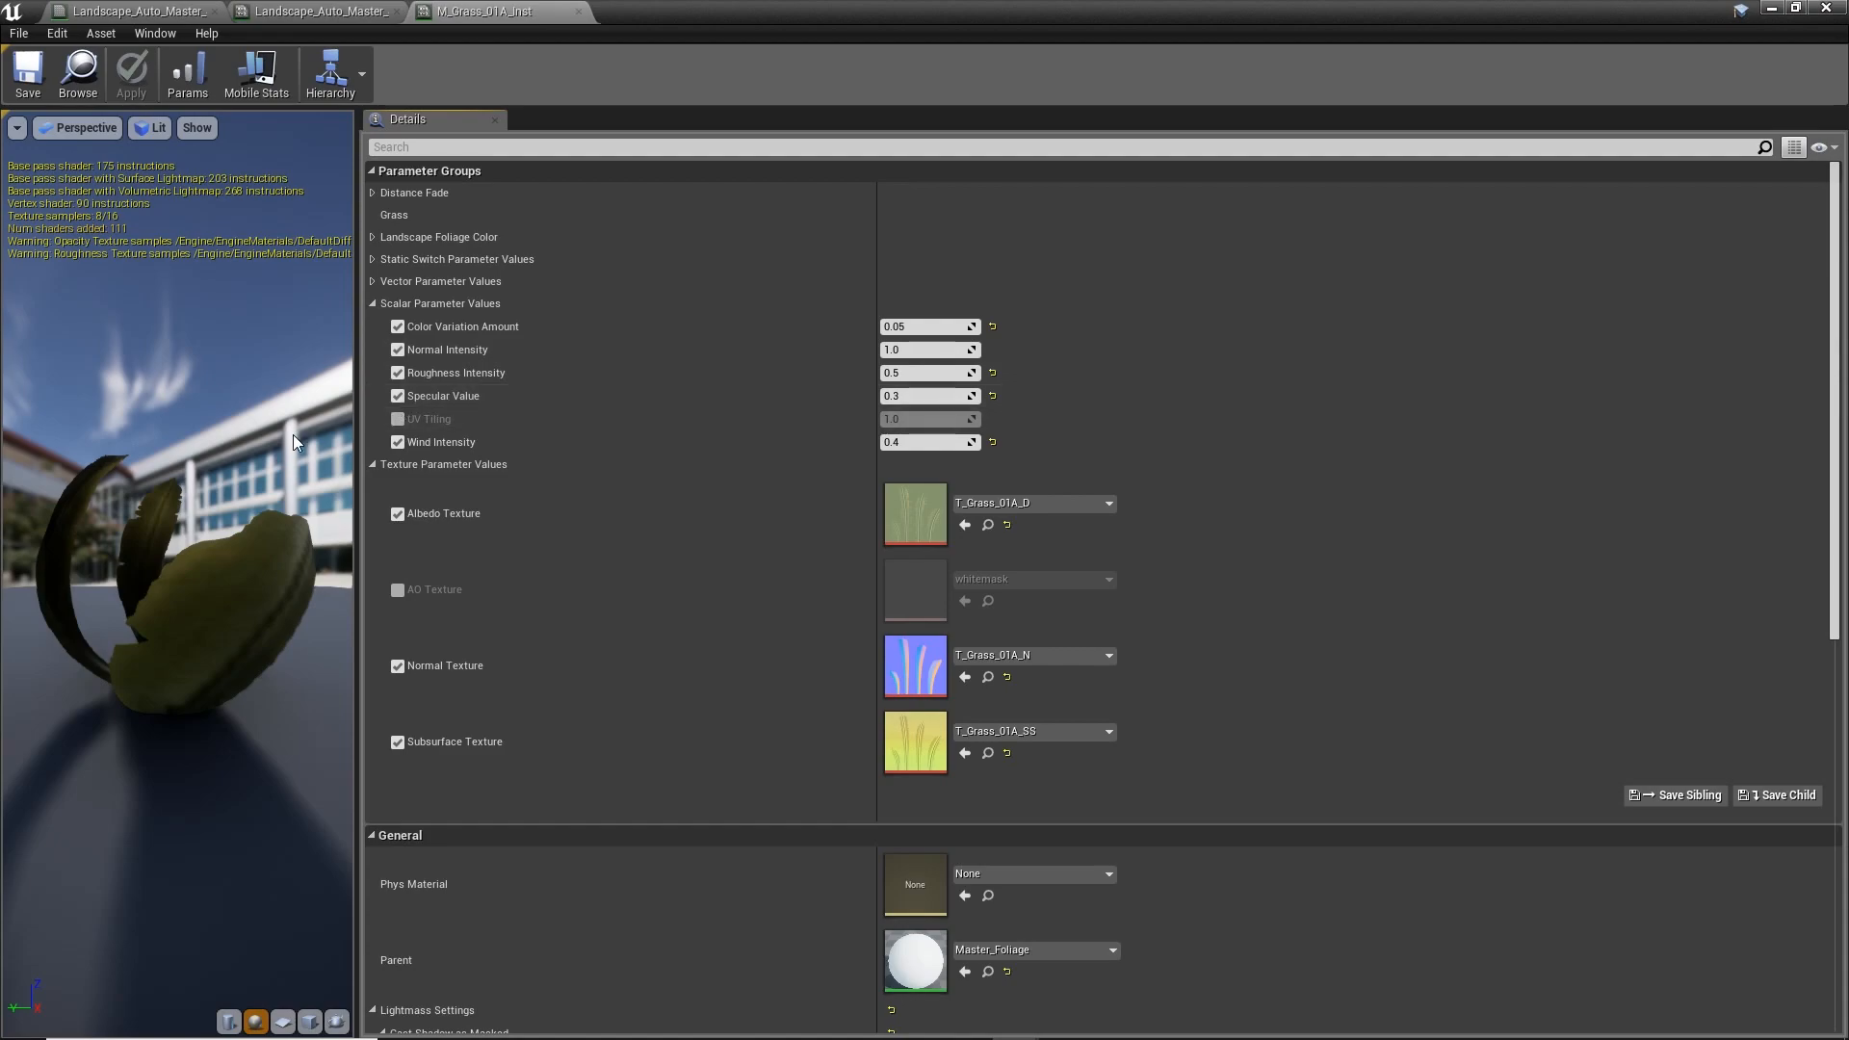
# - Restore the M_Grass_01A_Inst editor to a floating window, view the meadow grass beside it, and expand the Vector Parameter Values
pyautogui.doubleClick(1032, 10)
pyautogui.press('w')
pyautogui.moveTo(1074, 184); pyautogui.dragTo(410, 116, button='right')
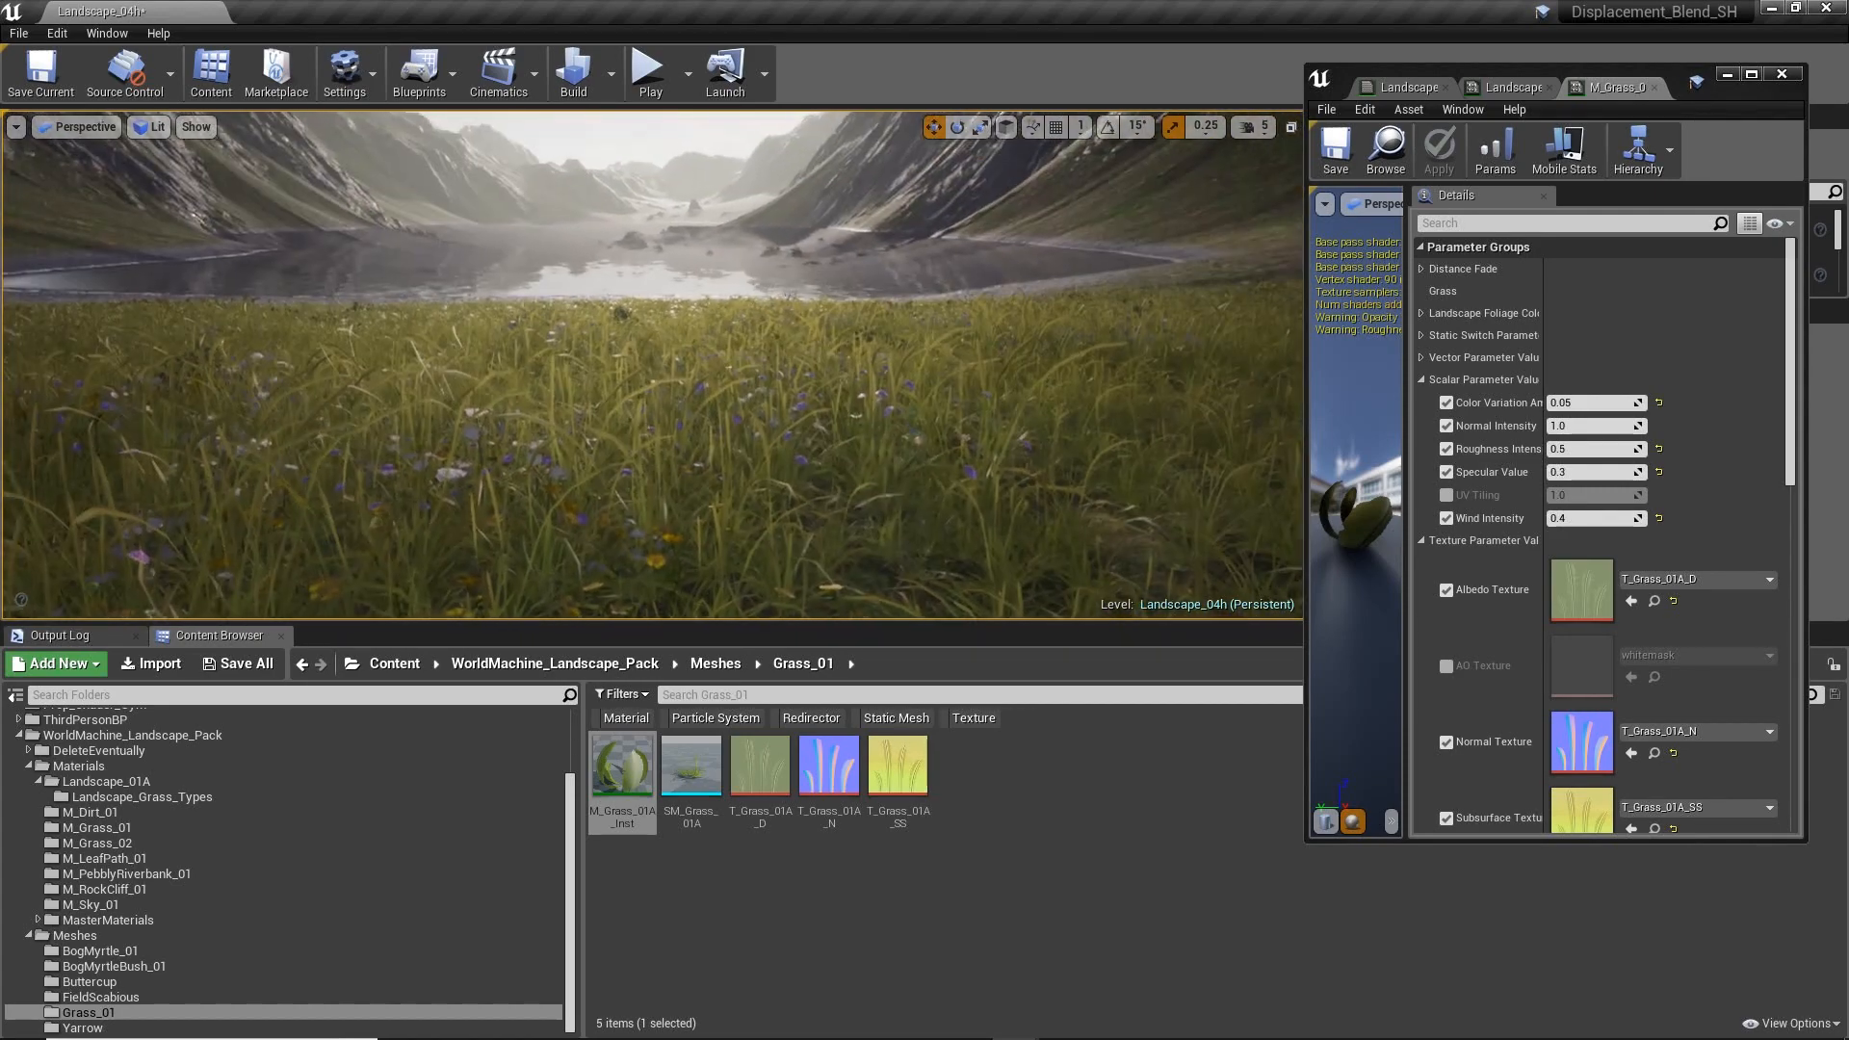
pyautogui.click(1596, 471)
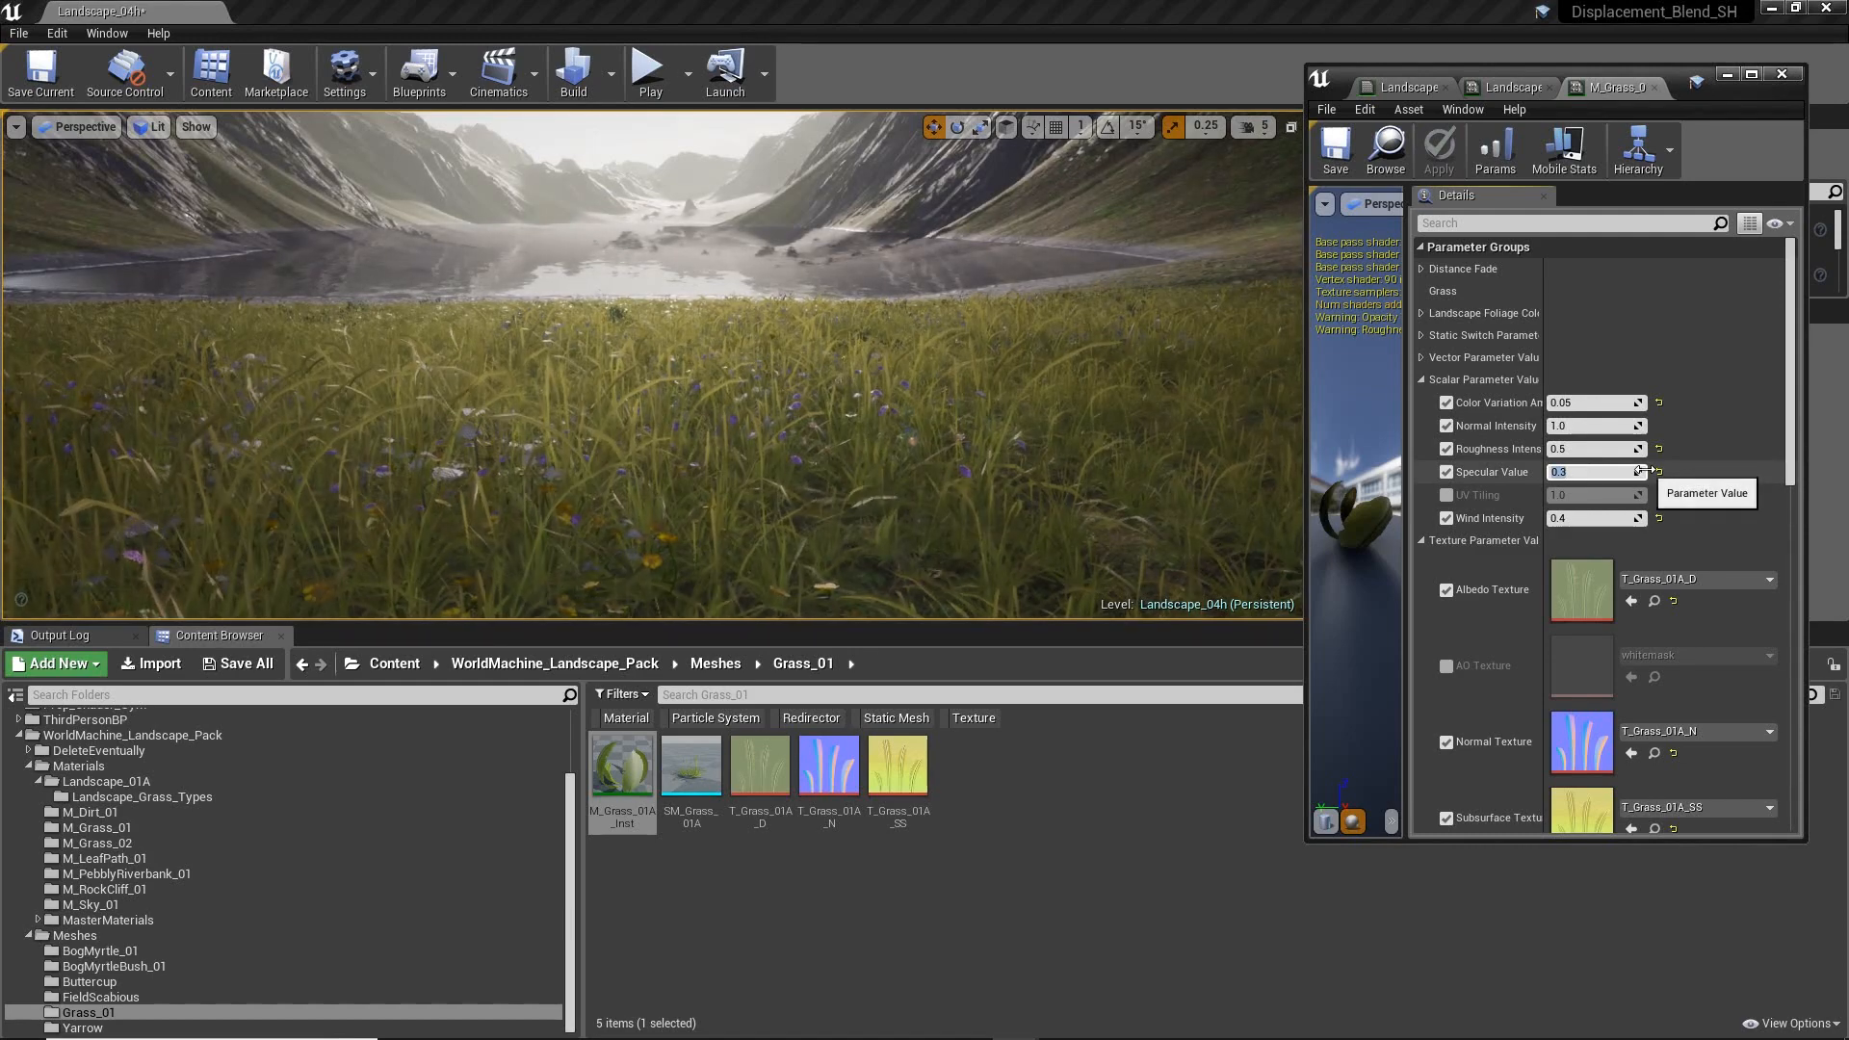
pyautogui.click(1488, 357)
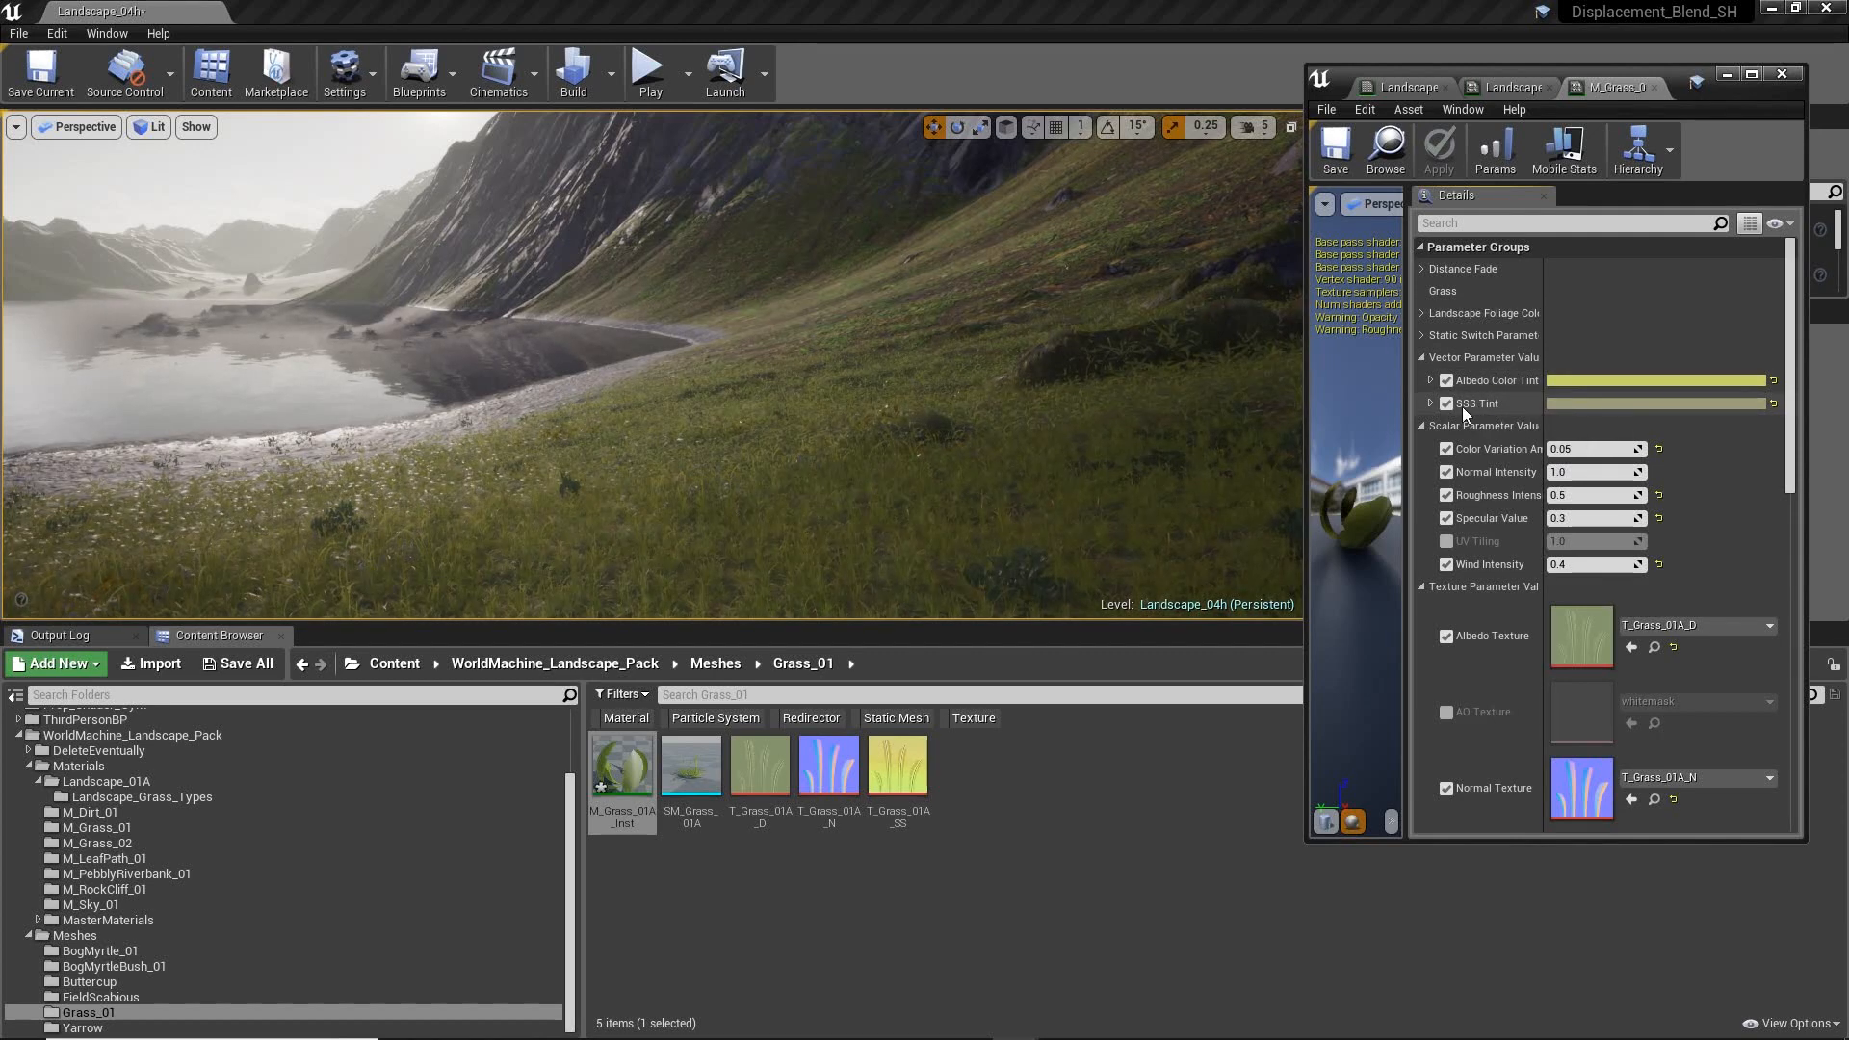
# - Inspect the lakeside grass up close, then expand the Static Switch Parameter Values and widen the material instance window
pyautogui.moveTo(1049, 376); pyautogui.dragTo(871, 473, button='right')
pyautogui.press('w')
pyautogui.press('w')
pyautogui.press('s')
pyautogui.press('e')
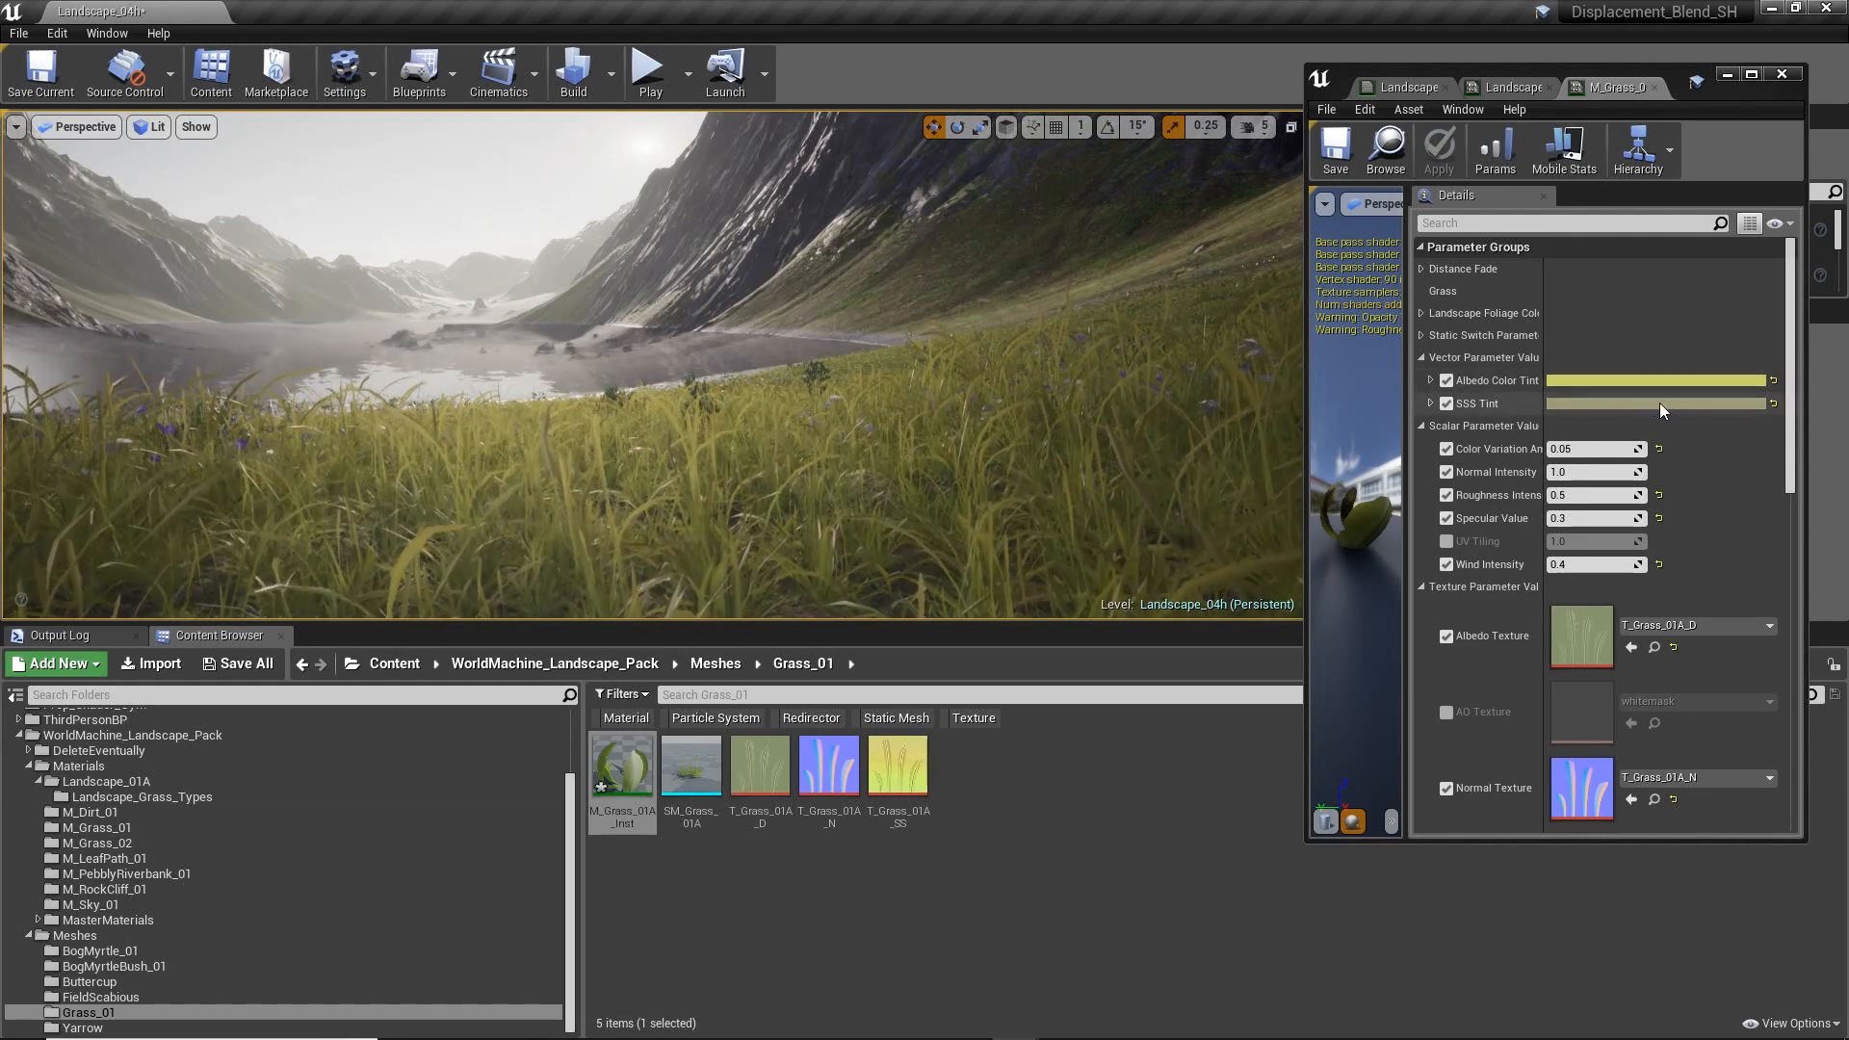
pyautogui.click(1450, 333)
pyautogui.moveTo(1306, 332); pyautogui.dragTo(884, 332)
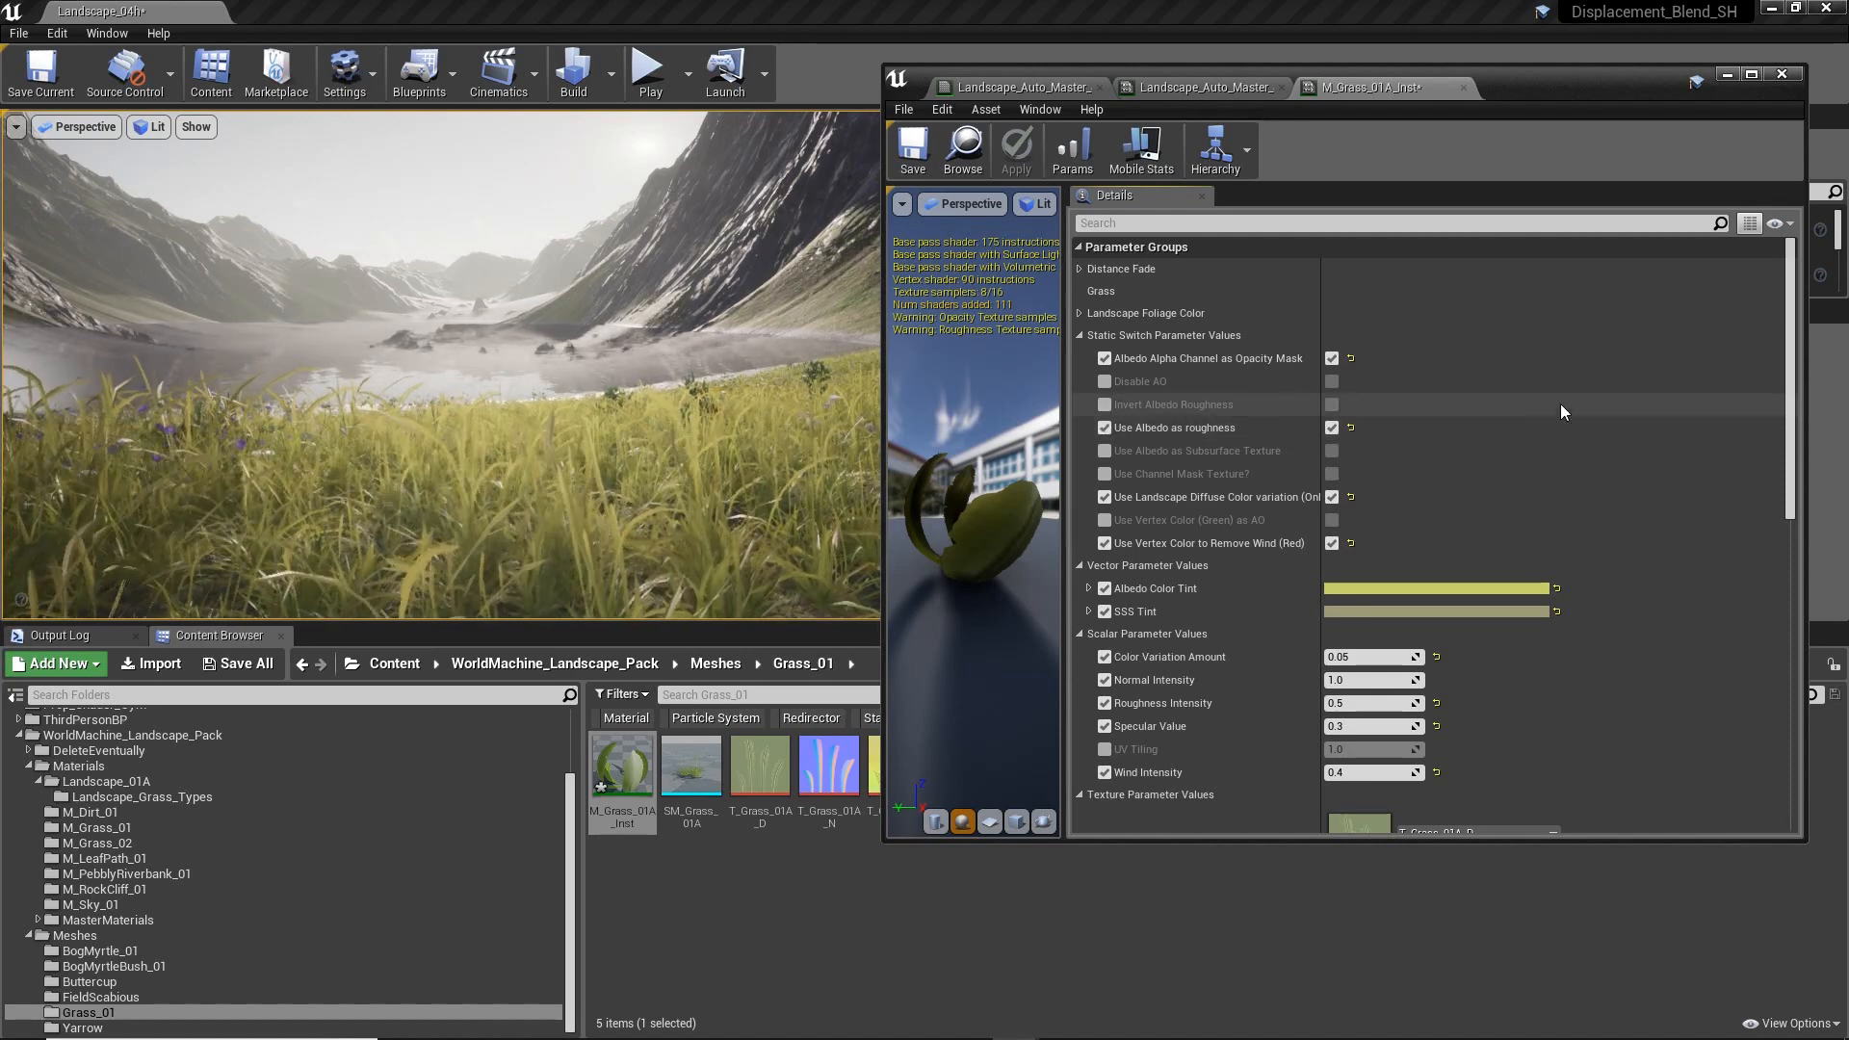
# - Open the albedo texture T_Grass_01A_D to examine its transparent grass blades, then close it
pyautogui.scroll(-1, 1498, 453)
pyautogui.scroll(-5, 1487, 539)
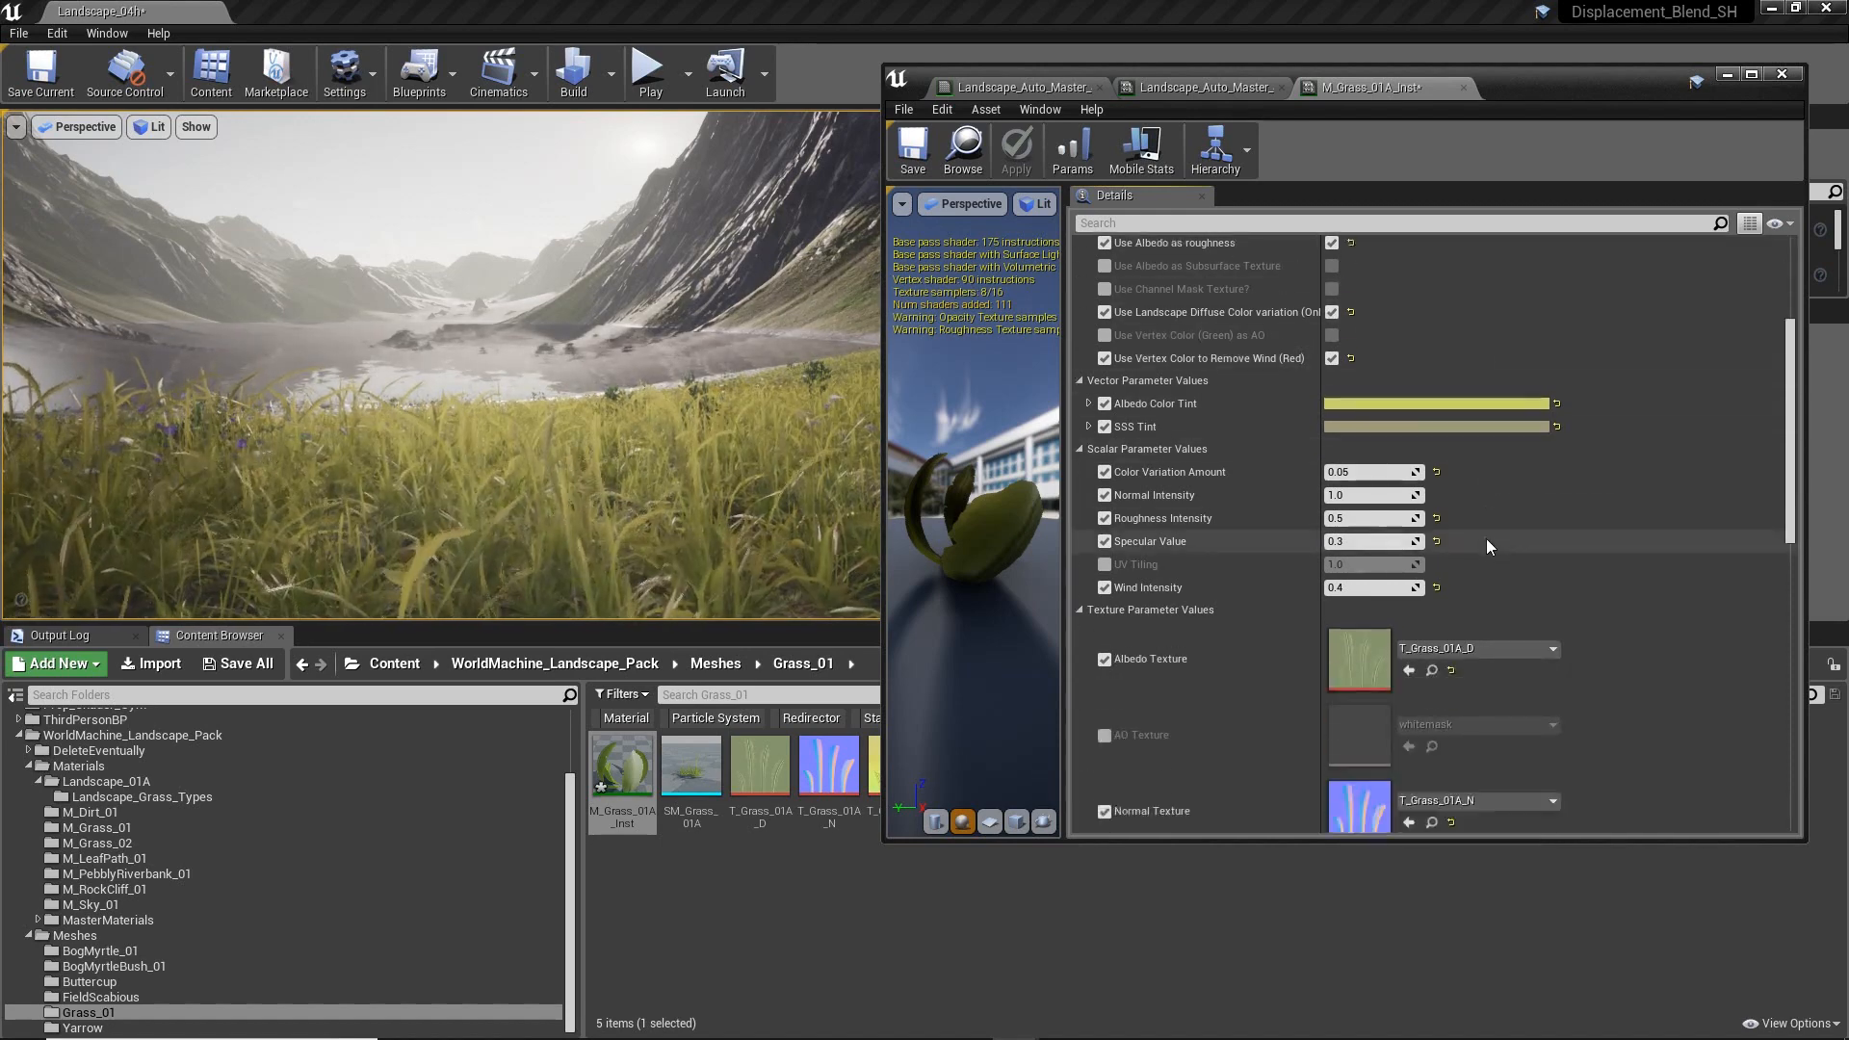
pyautogui.doubleClick(1354, 622)
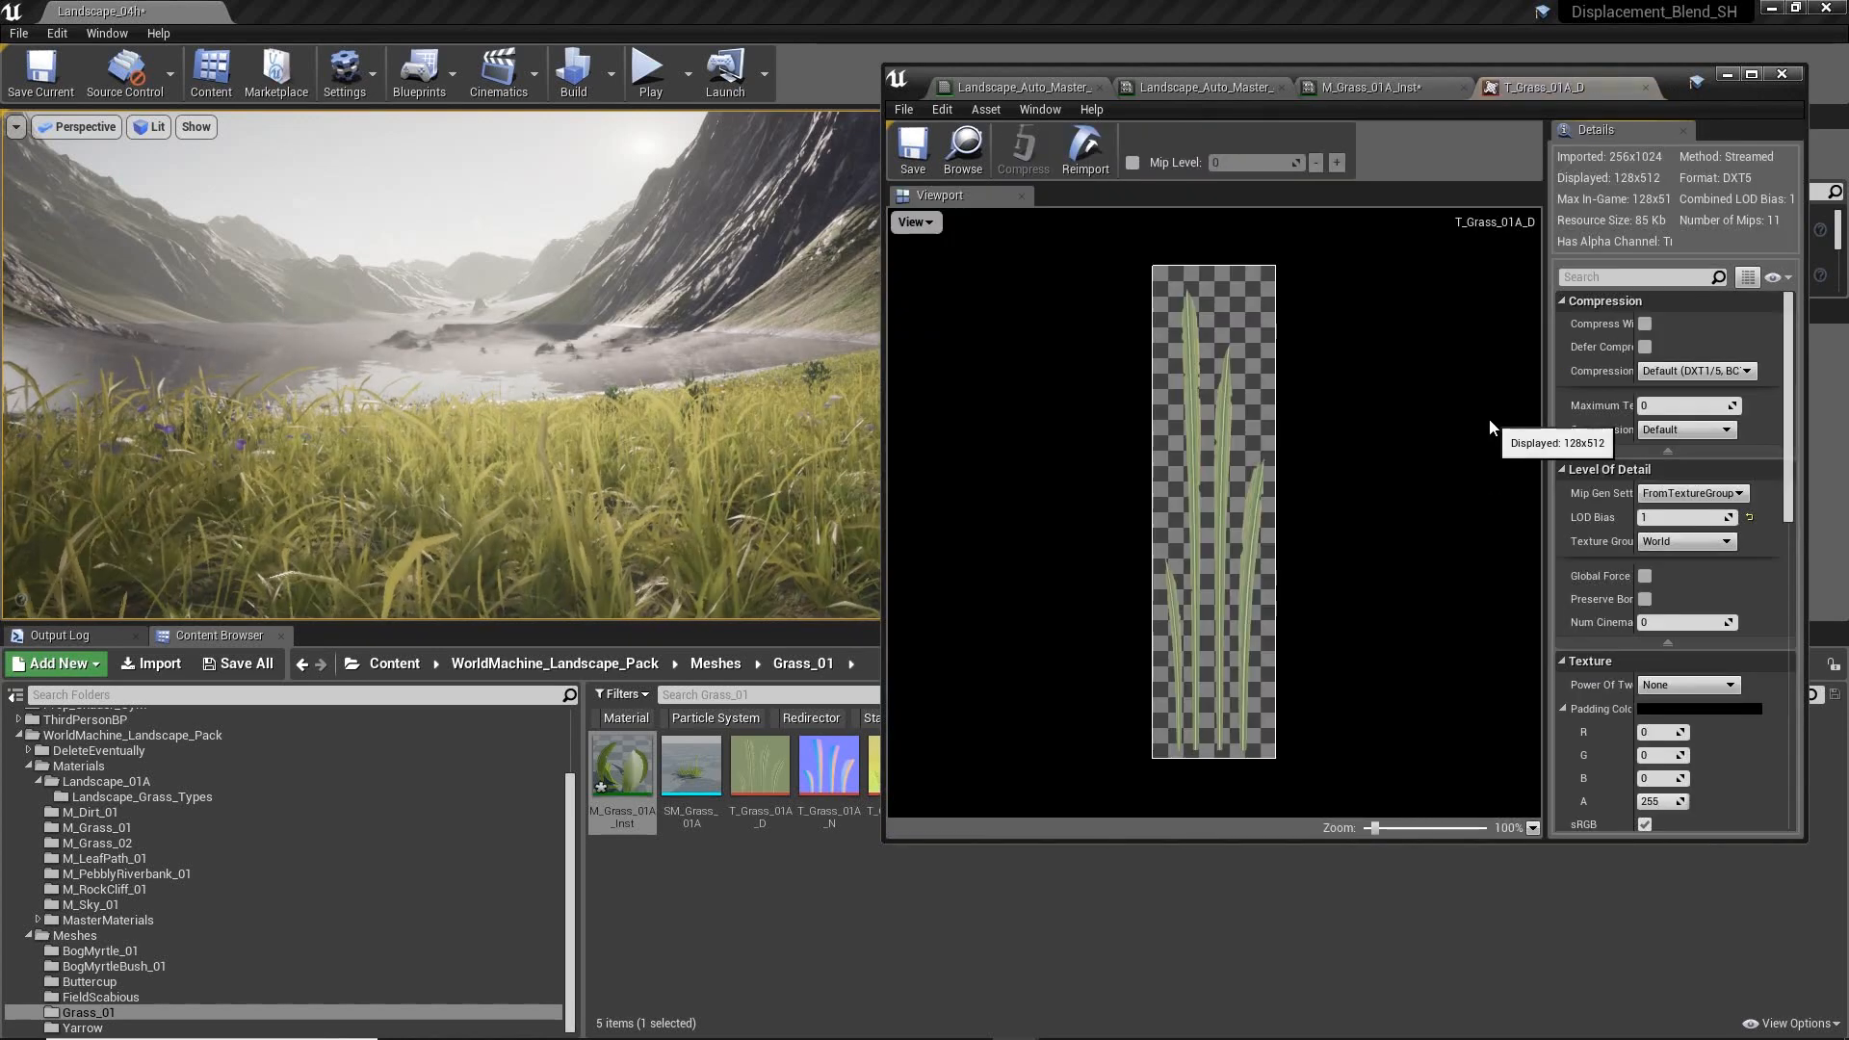
pyautogui.click(1645, 88)
pyautogui.scroll(2, 1503, 451)
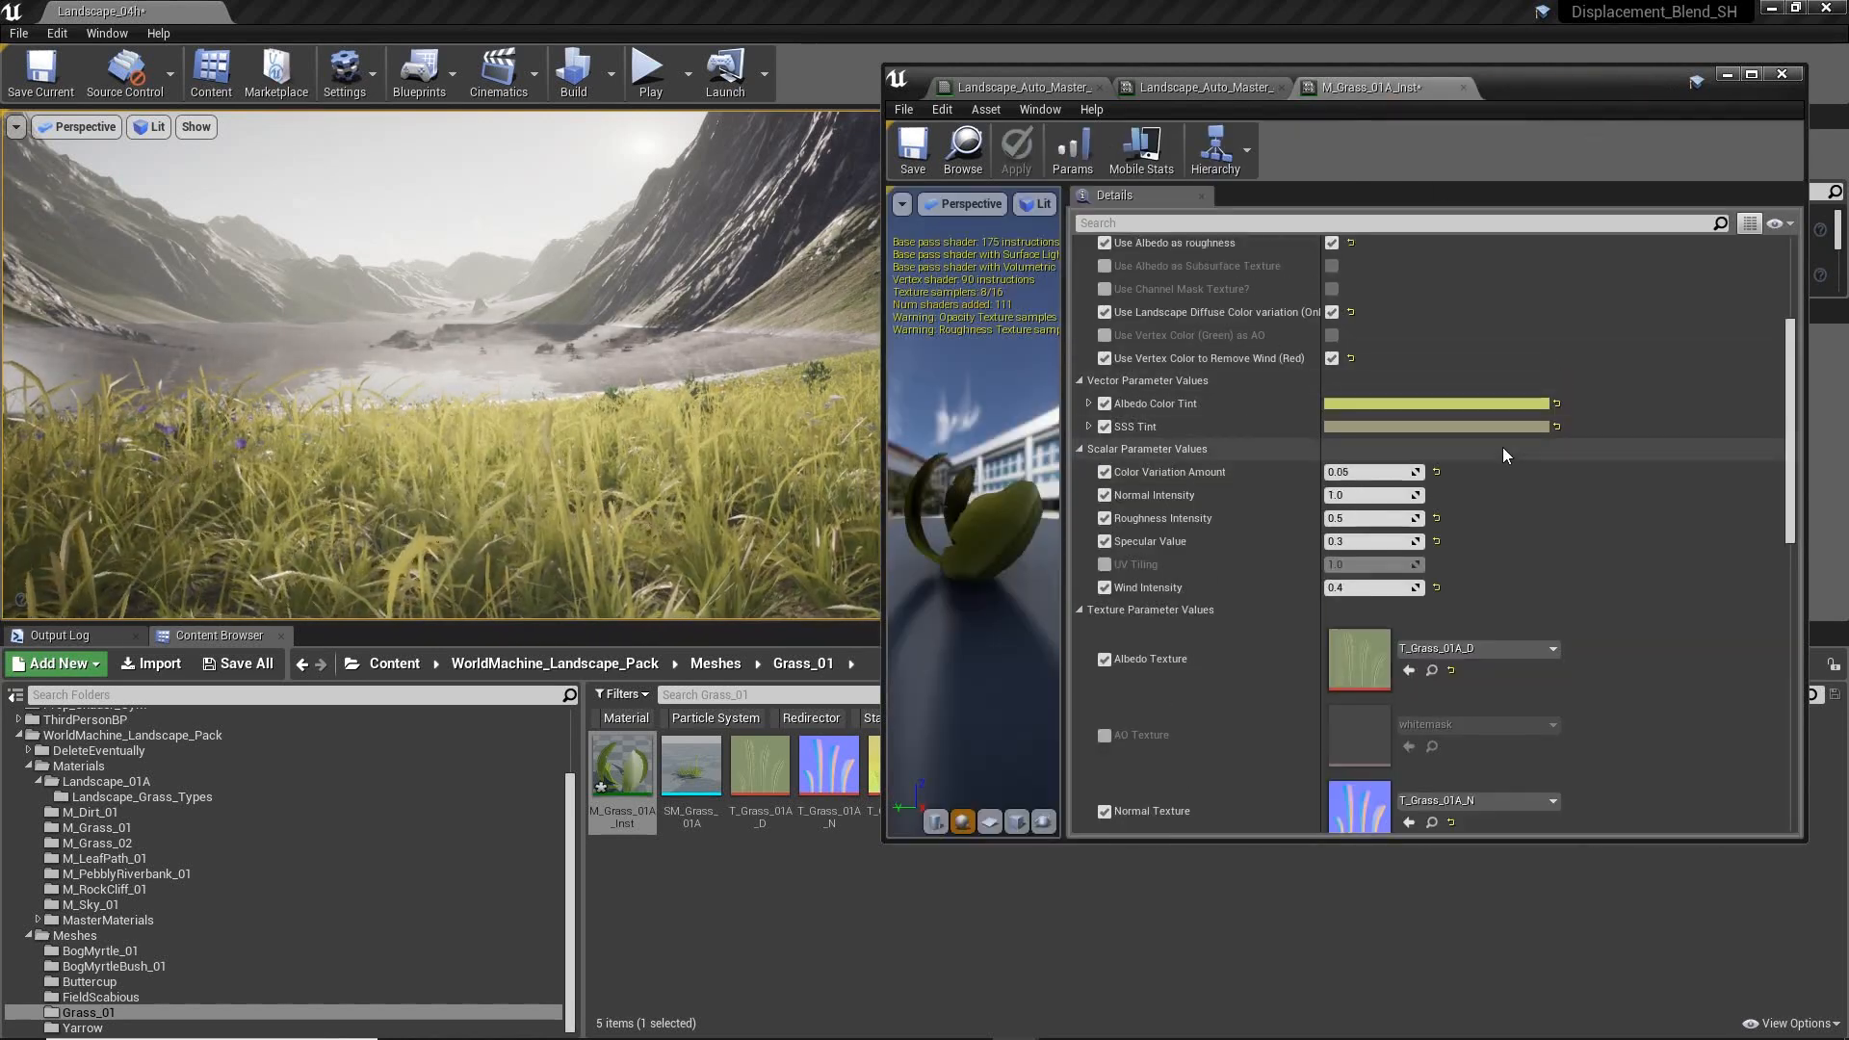
pyautogui.scroll(4, 1501, 454)
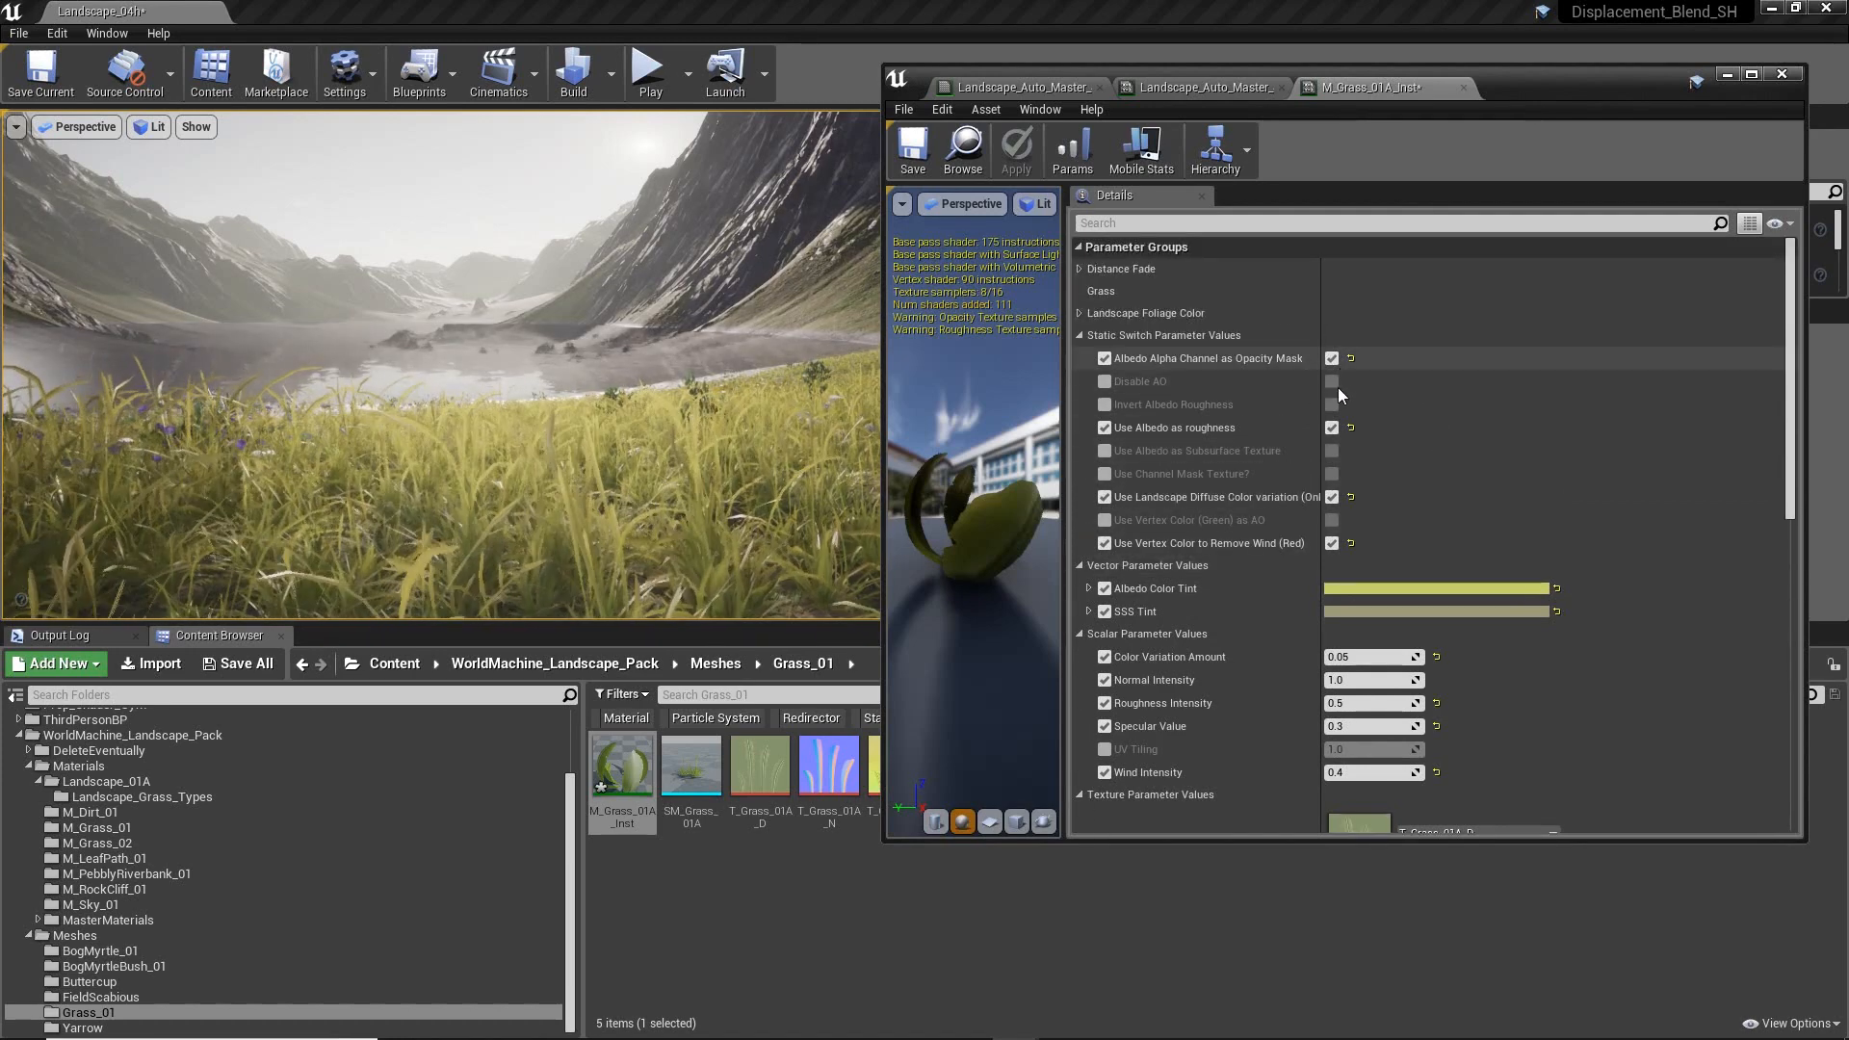
# - Review the static switches of M_Grass_01A_Inst, such as Use Albedo as roughness, alongside its scalar and texture parameters
pyautogui.click(1104, 428)
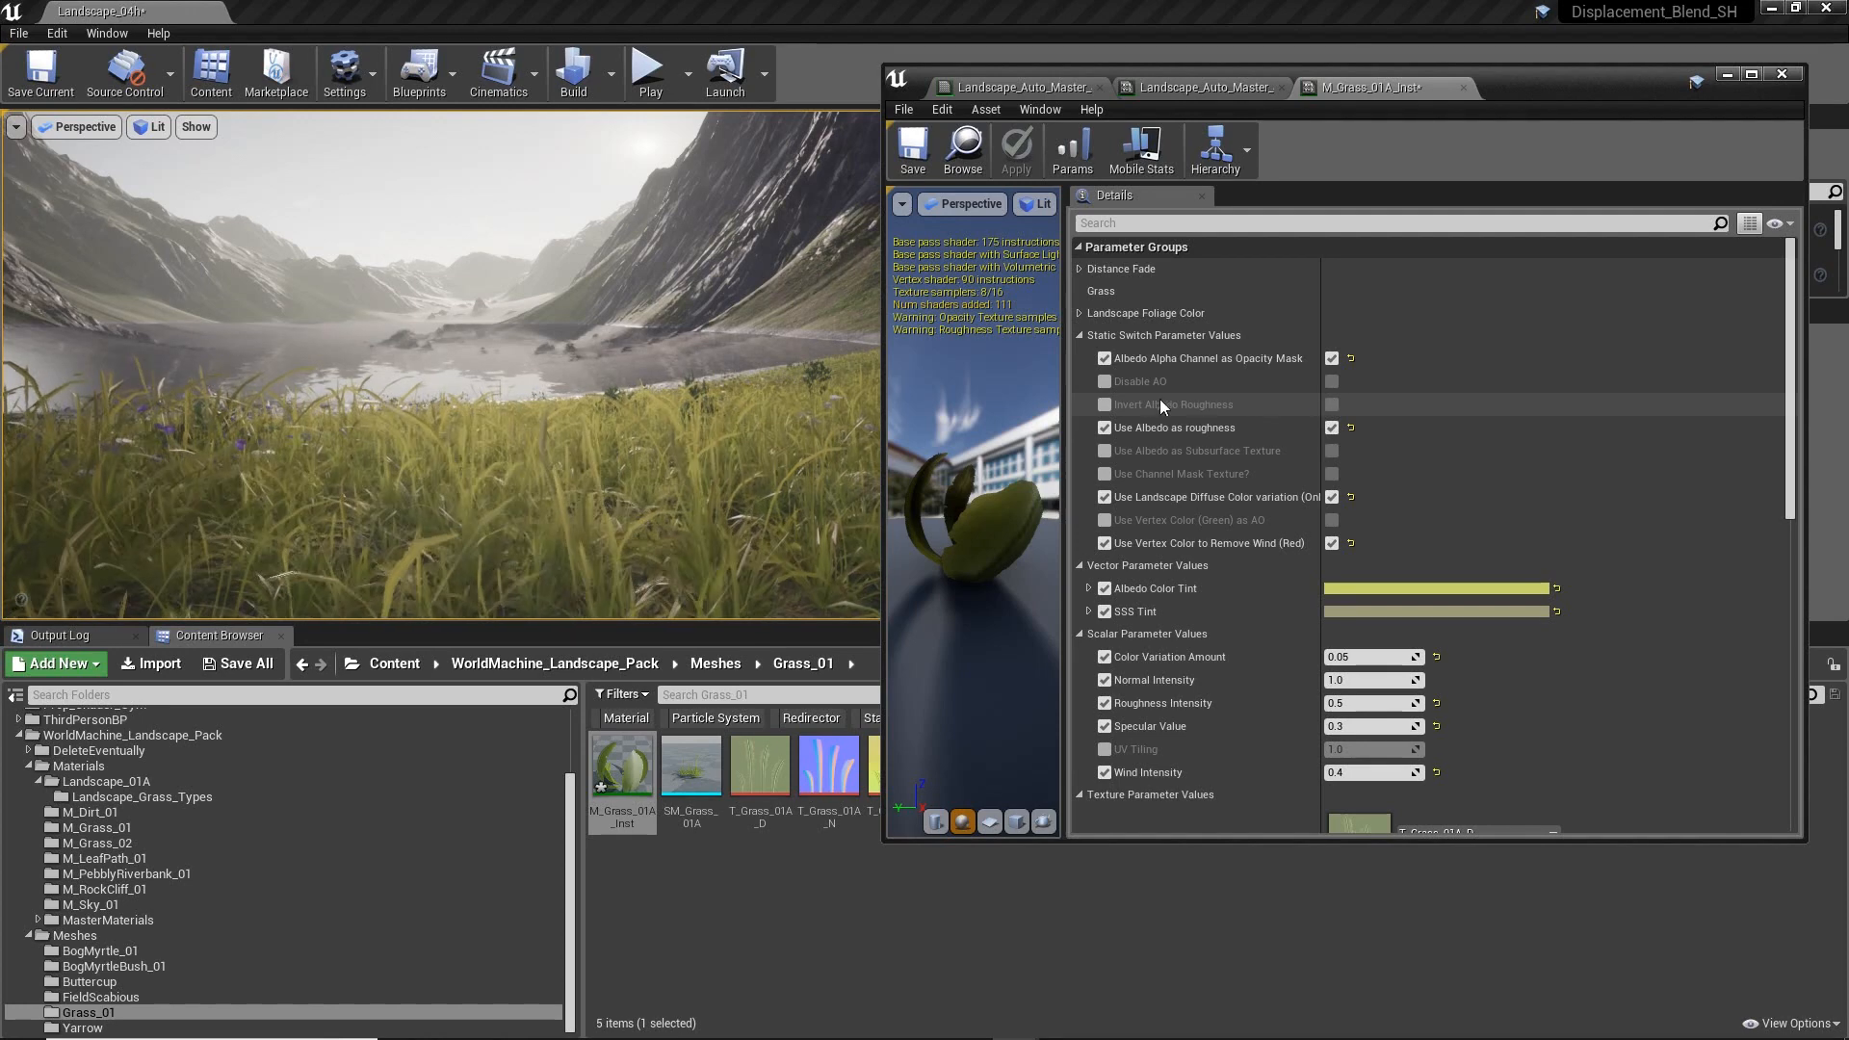
pyautogui.scroll(-3, 1518, 436)
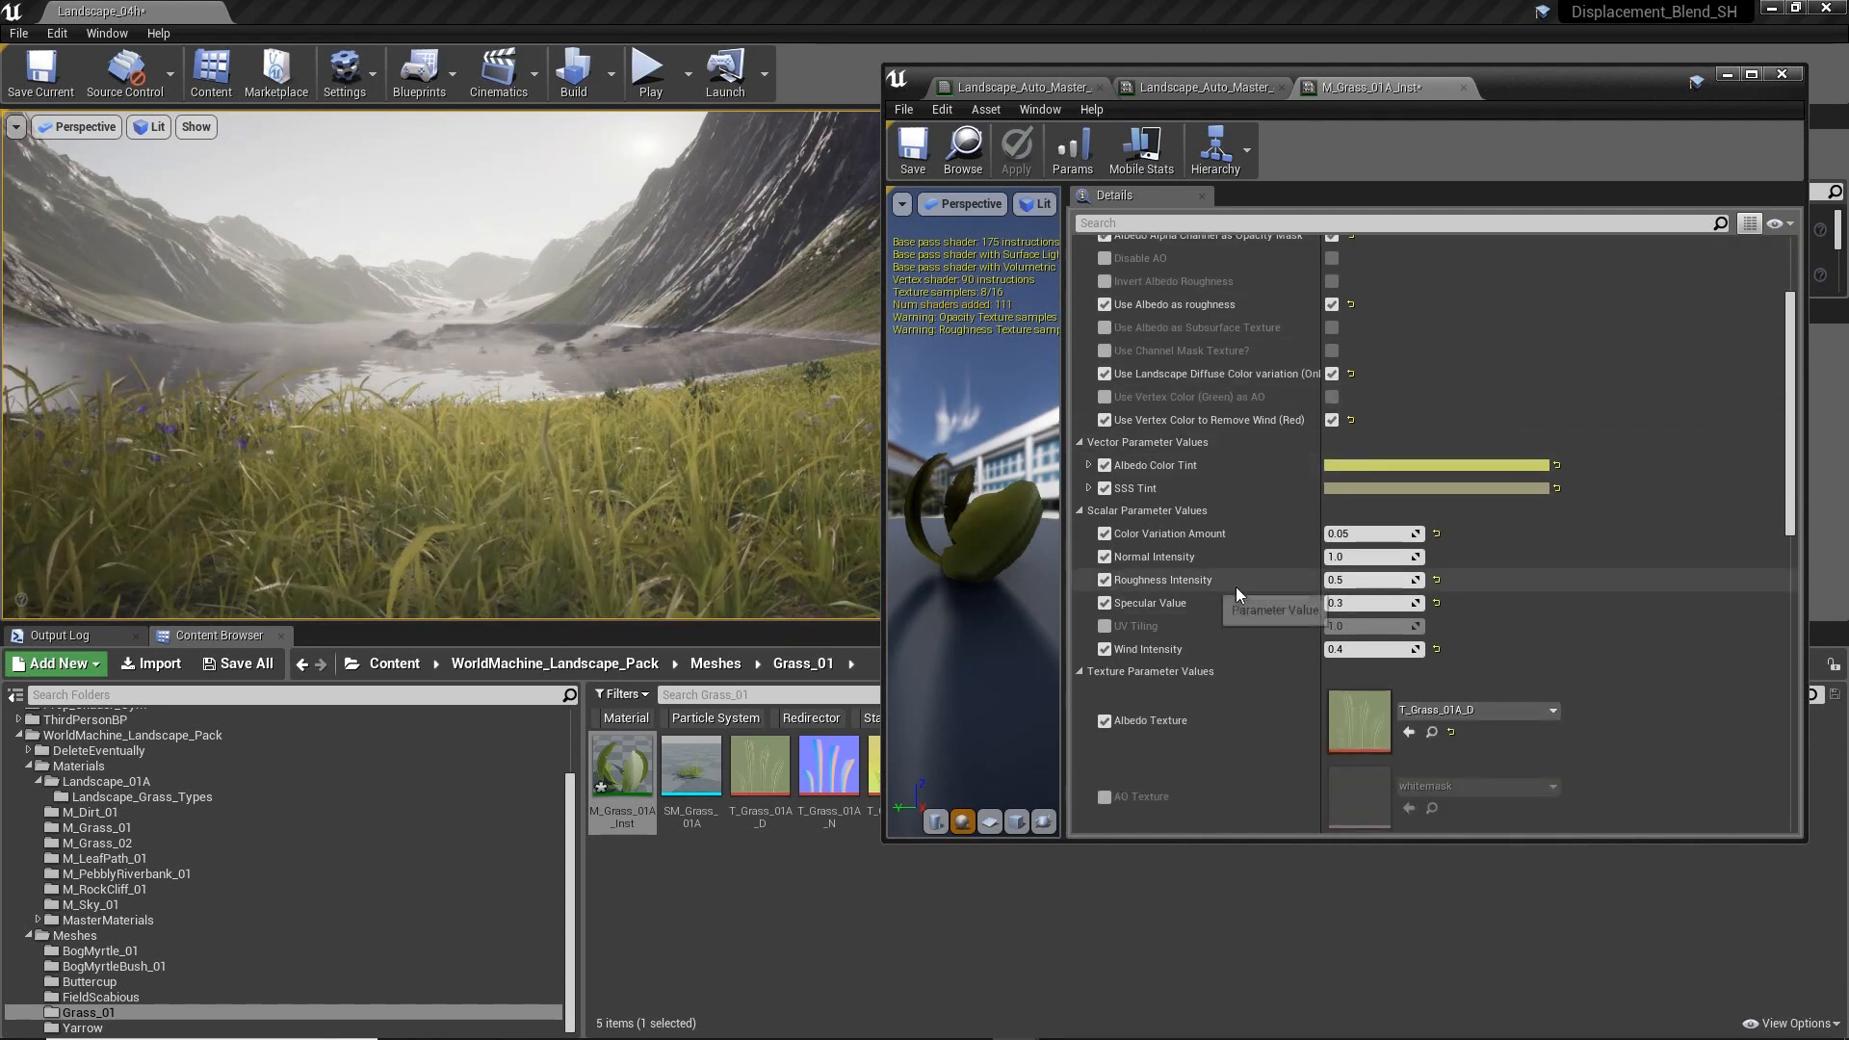
pyautogui.scroll(2, 1467, 567)
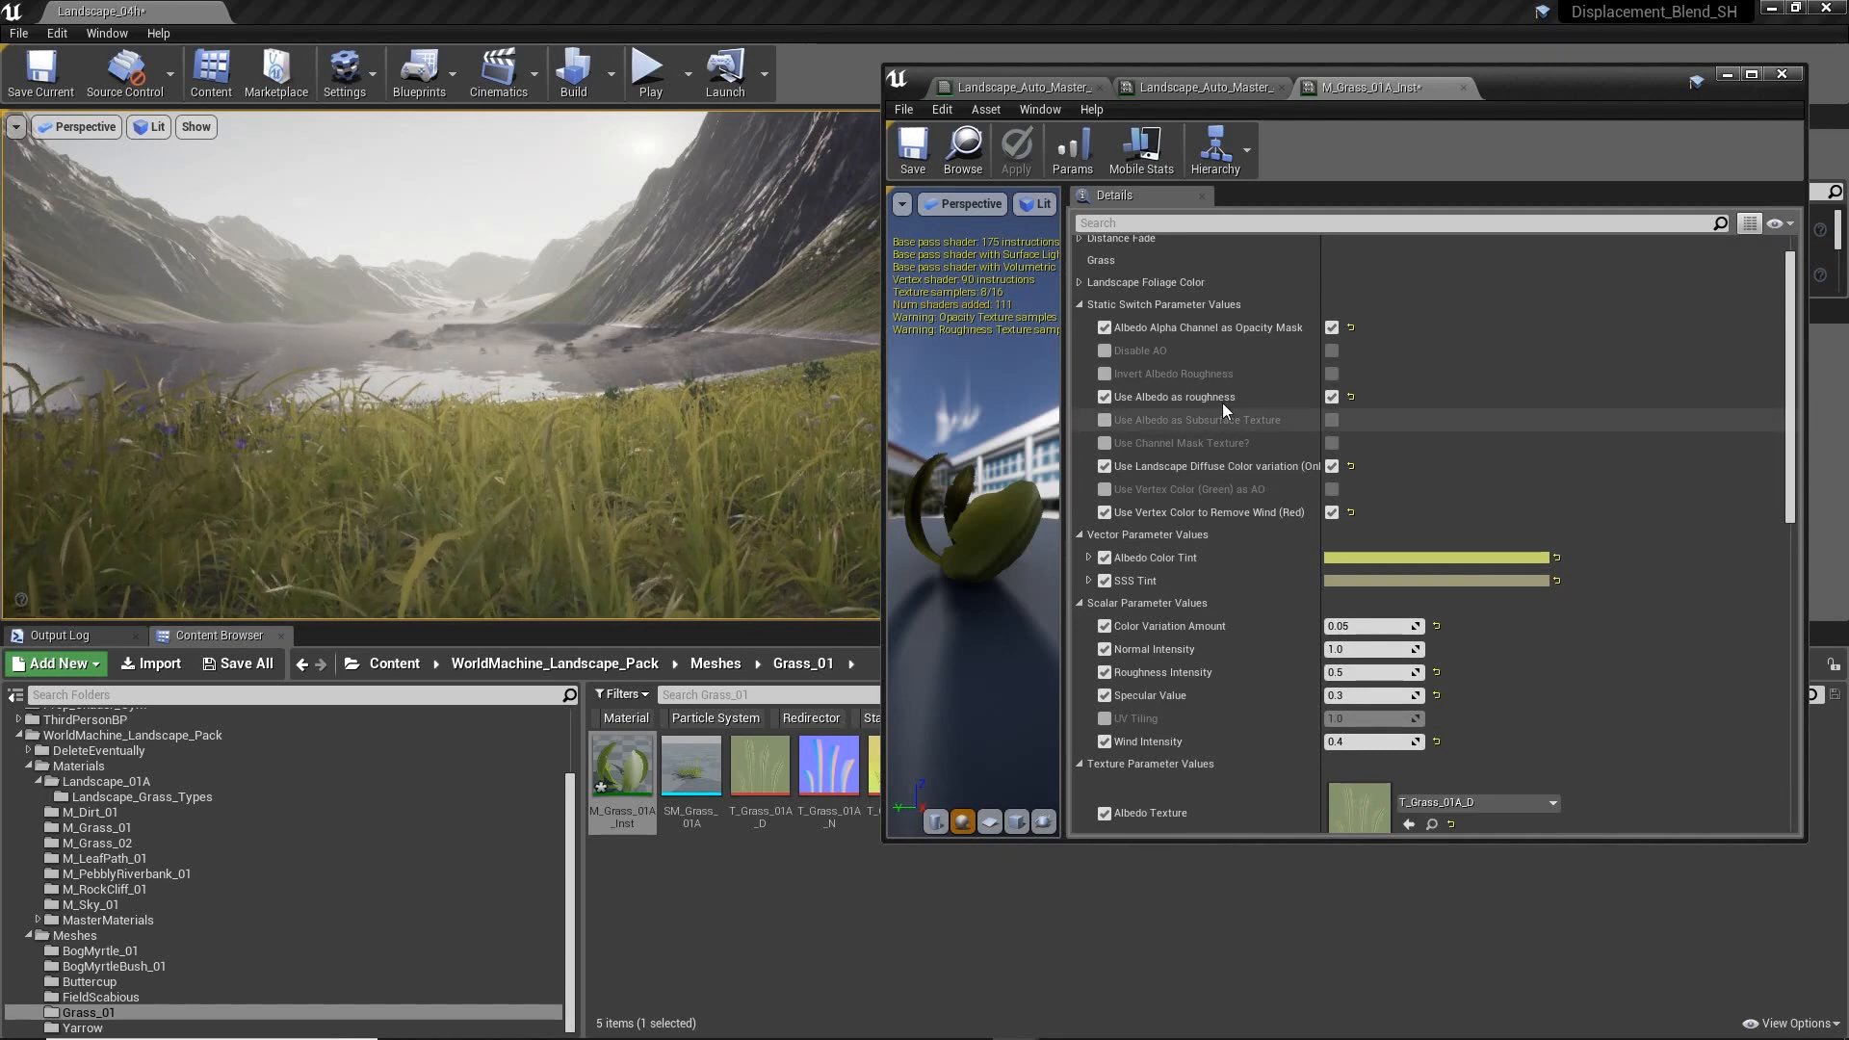
pyautogui.scroll(-9, 1329, 458)
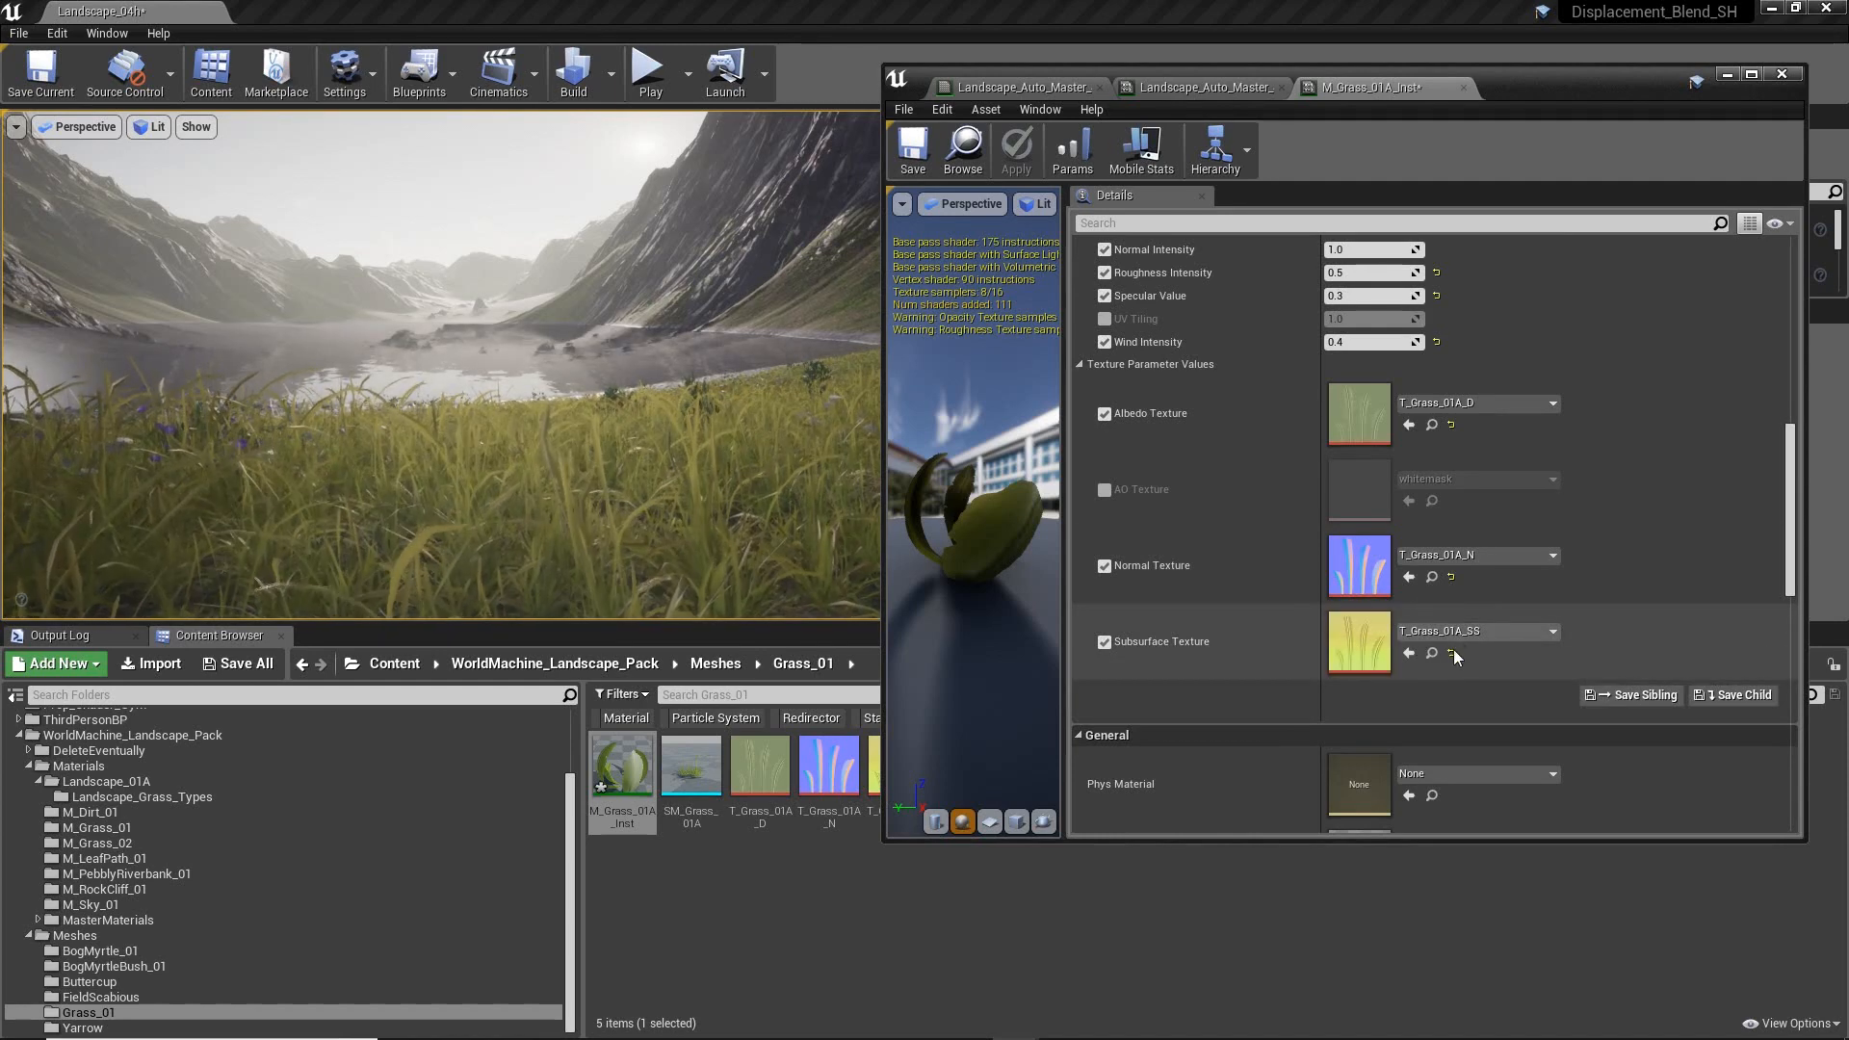
pyautogui.scroll(7, 1398, 647)
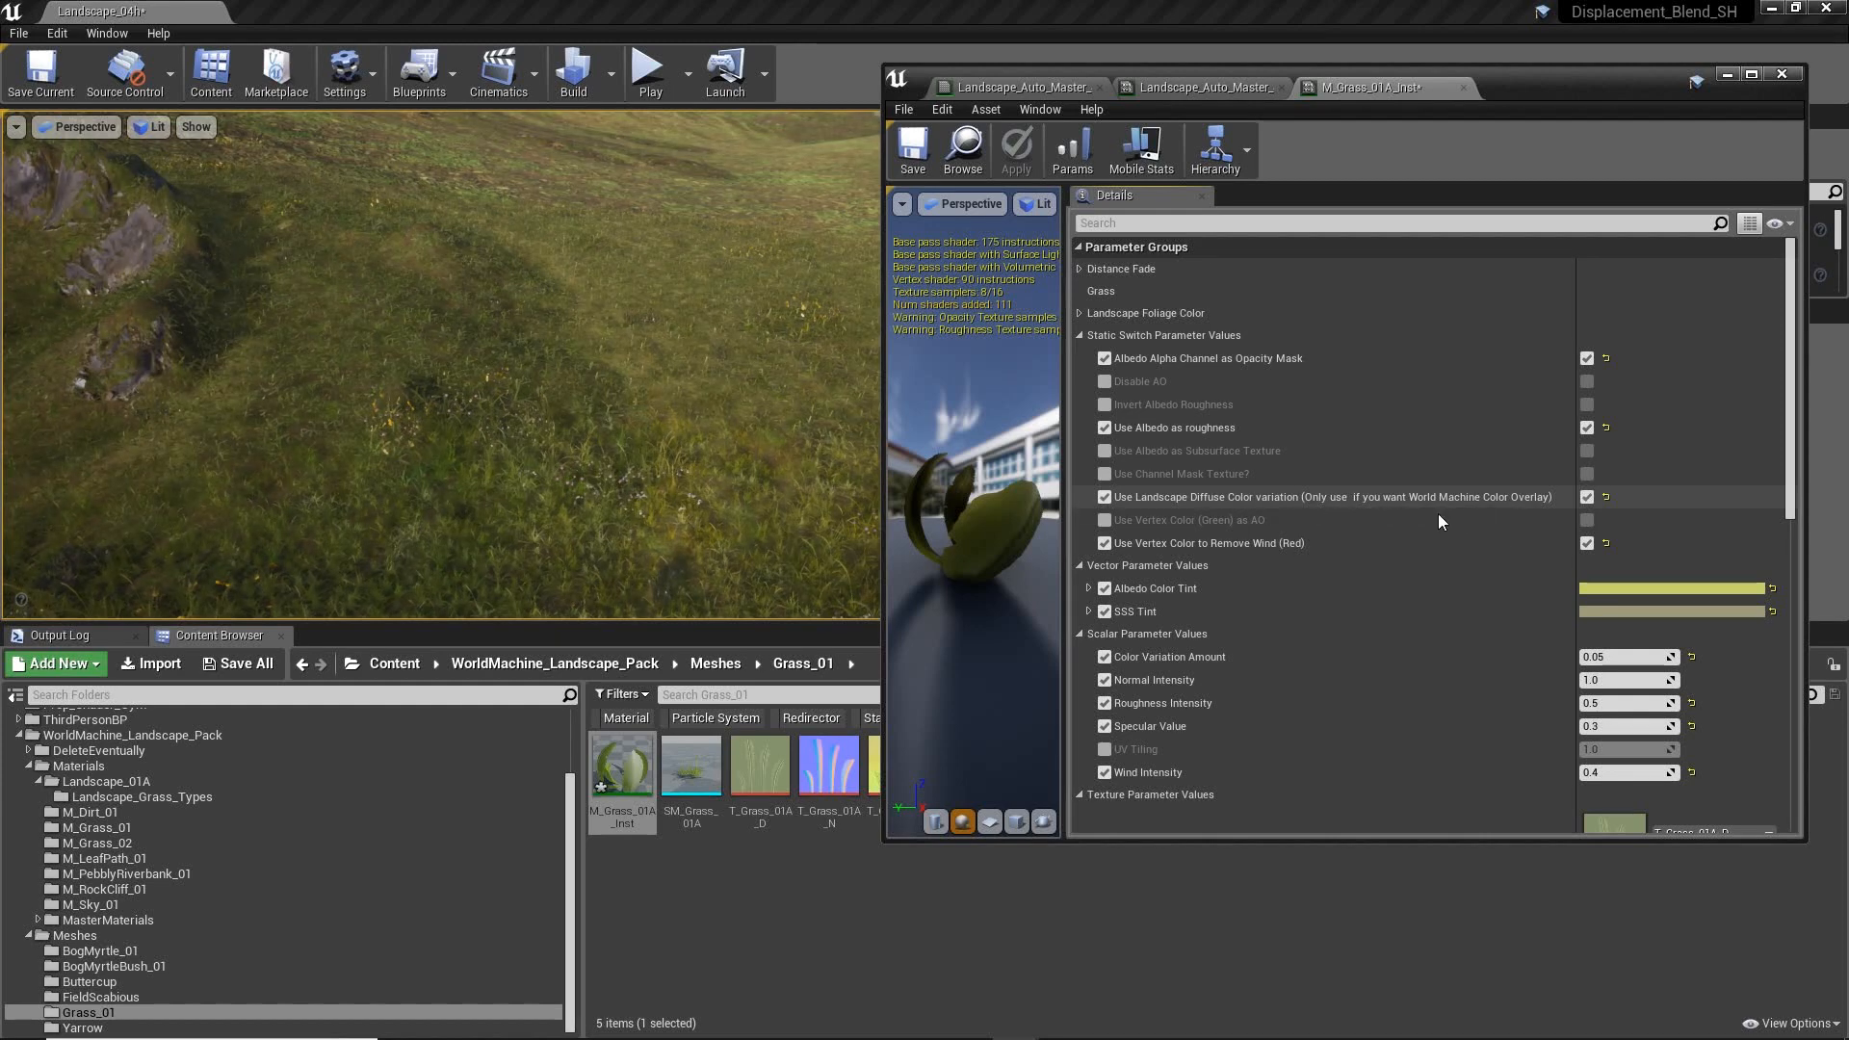
# - Expand the Landscape Foliage Color parameters and inspect the grass color variation across the landscape
pyautogui.moveTo(577, 365); pyautogui.dragTo(587, 306, button='right')
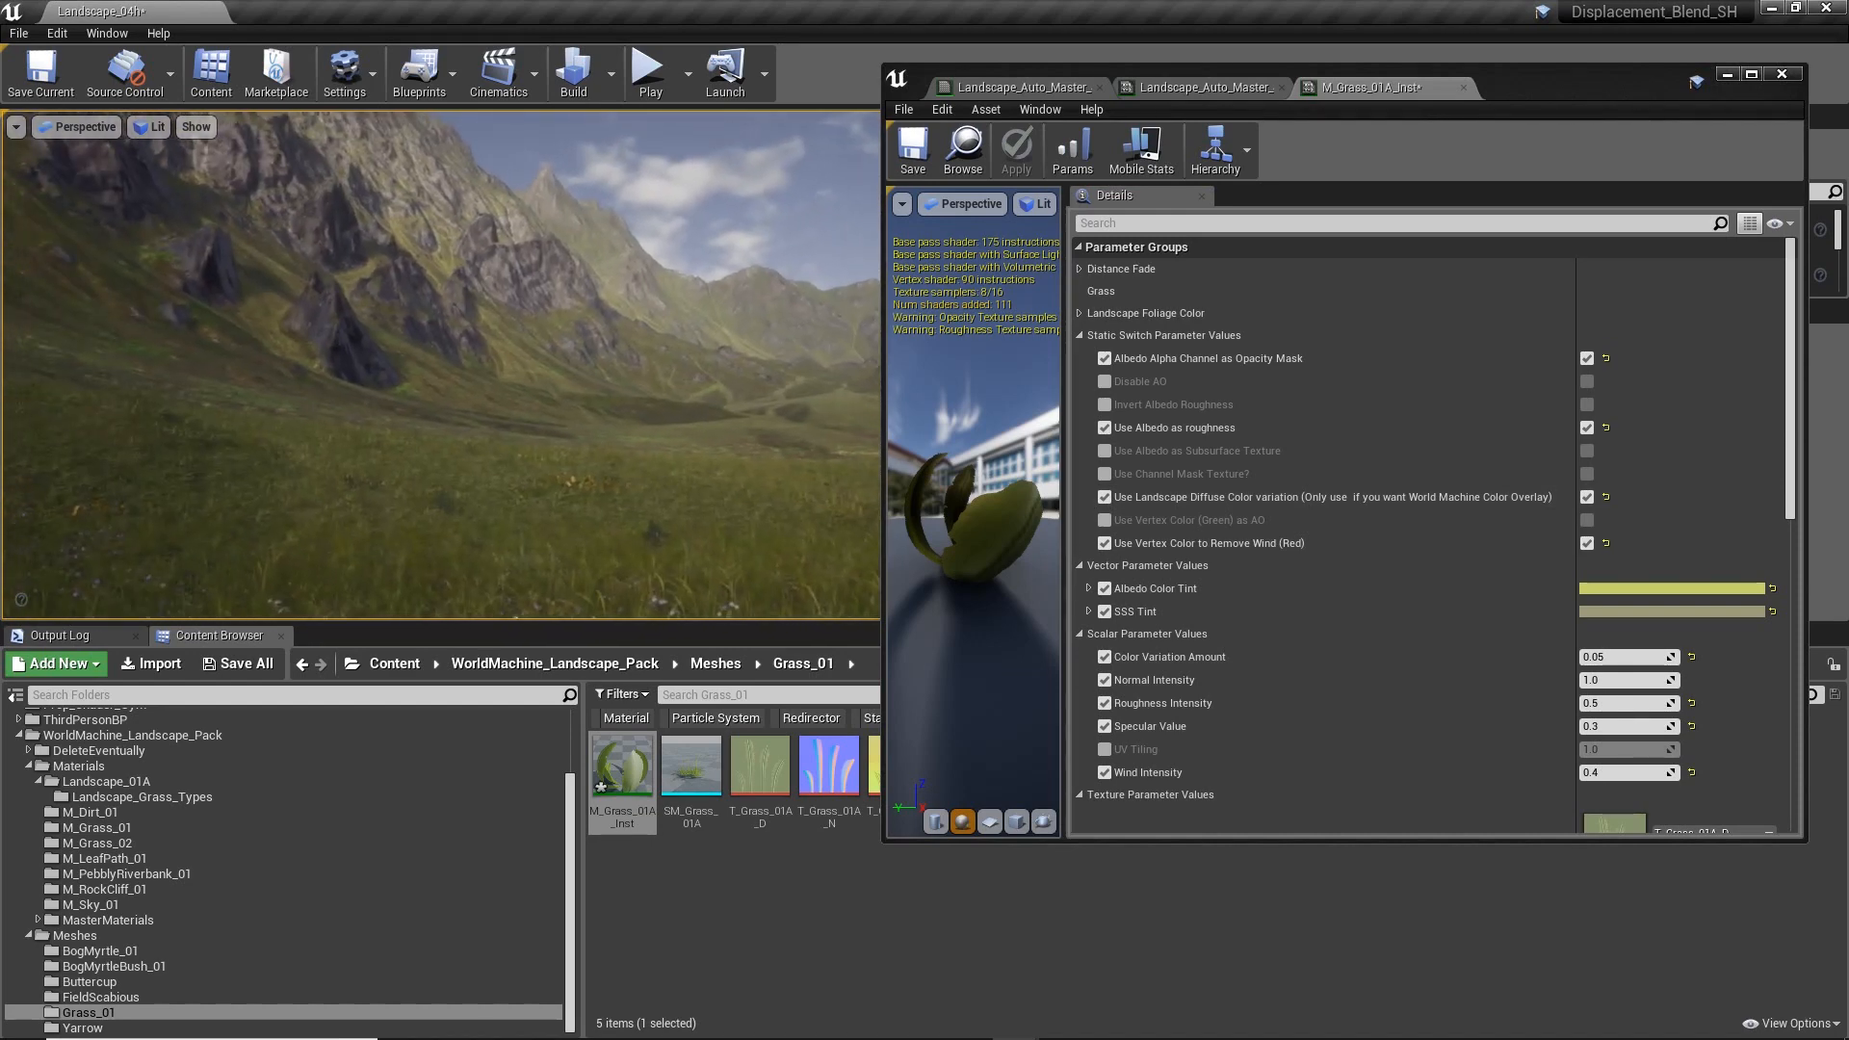
pyautogui.click(1078, 313)
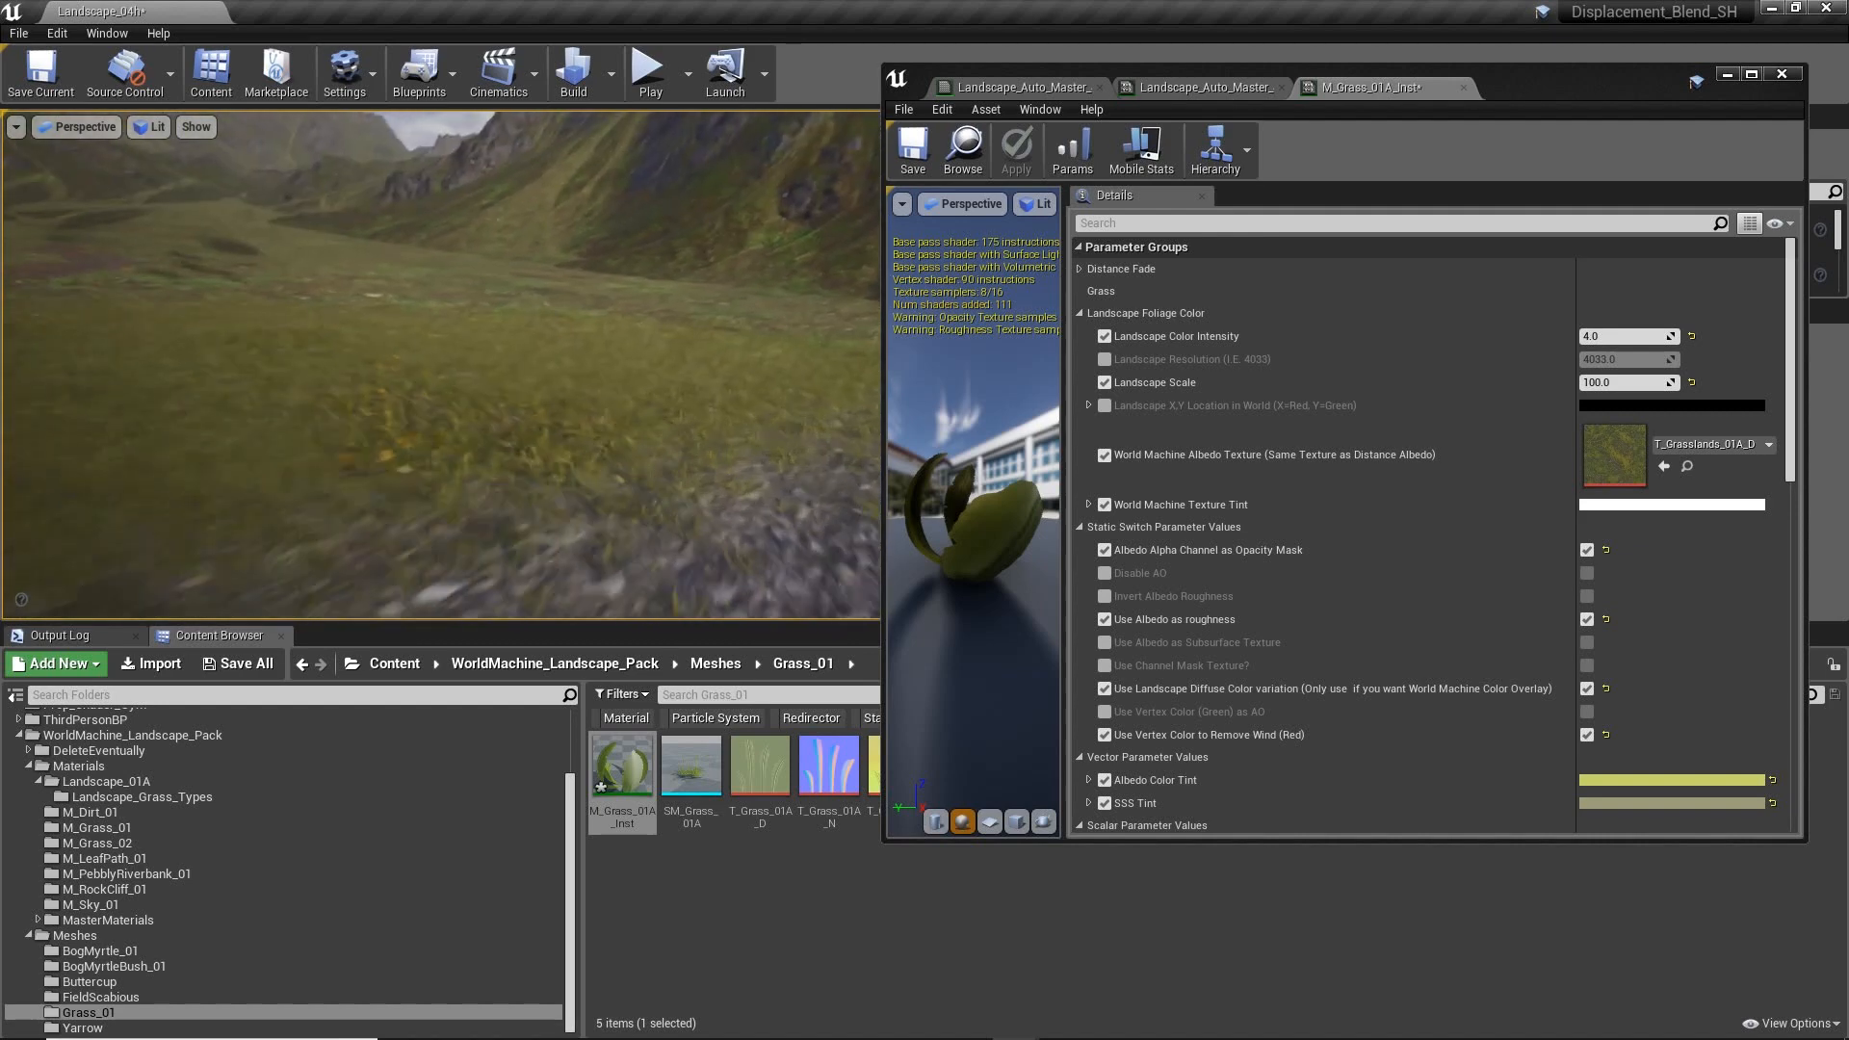
pyautogui.moveTo(441, 364); pyautogui.dragTo(529, 289, button='right')
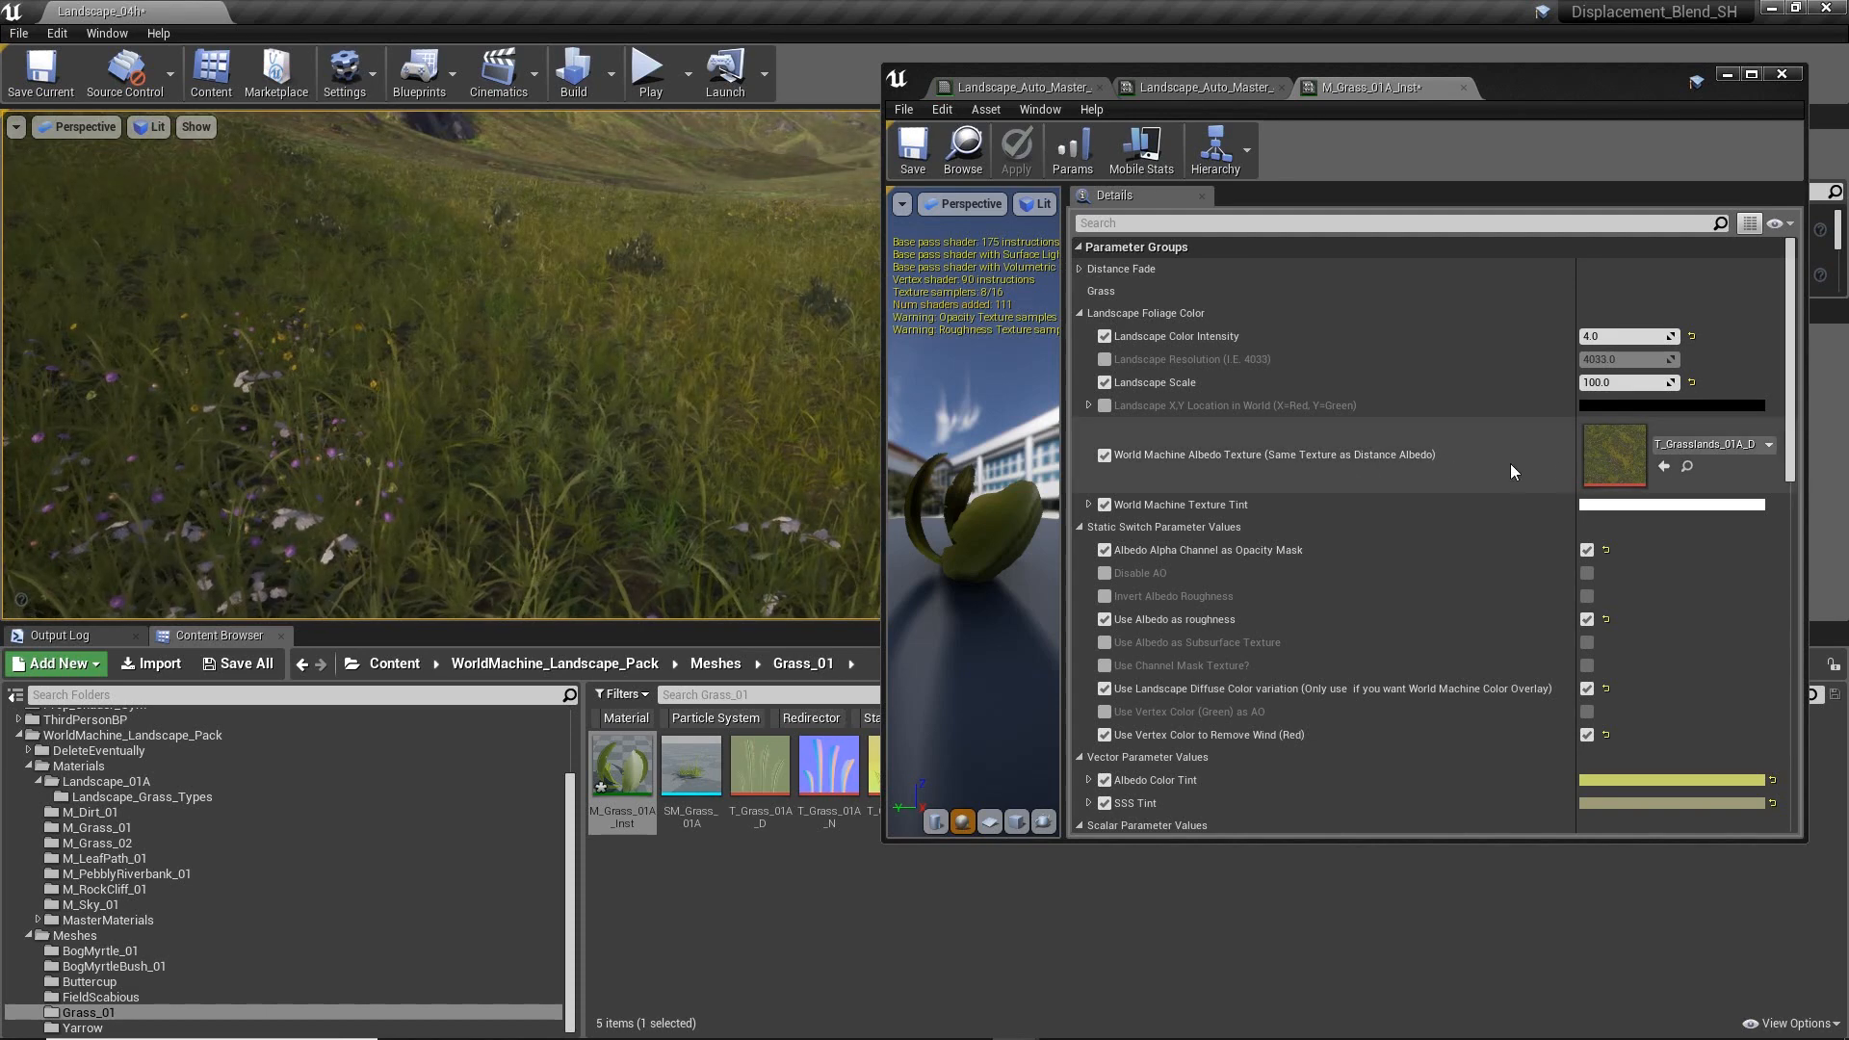
# - Try a Landscape Color Intensity of 0 on the grass, then restore it to 4
pyautogui.click(1625, 335)
pyautogui.write('0')
pyautogui.press('Return')
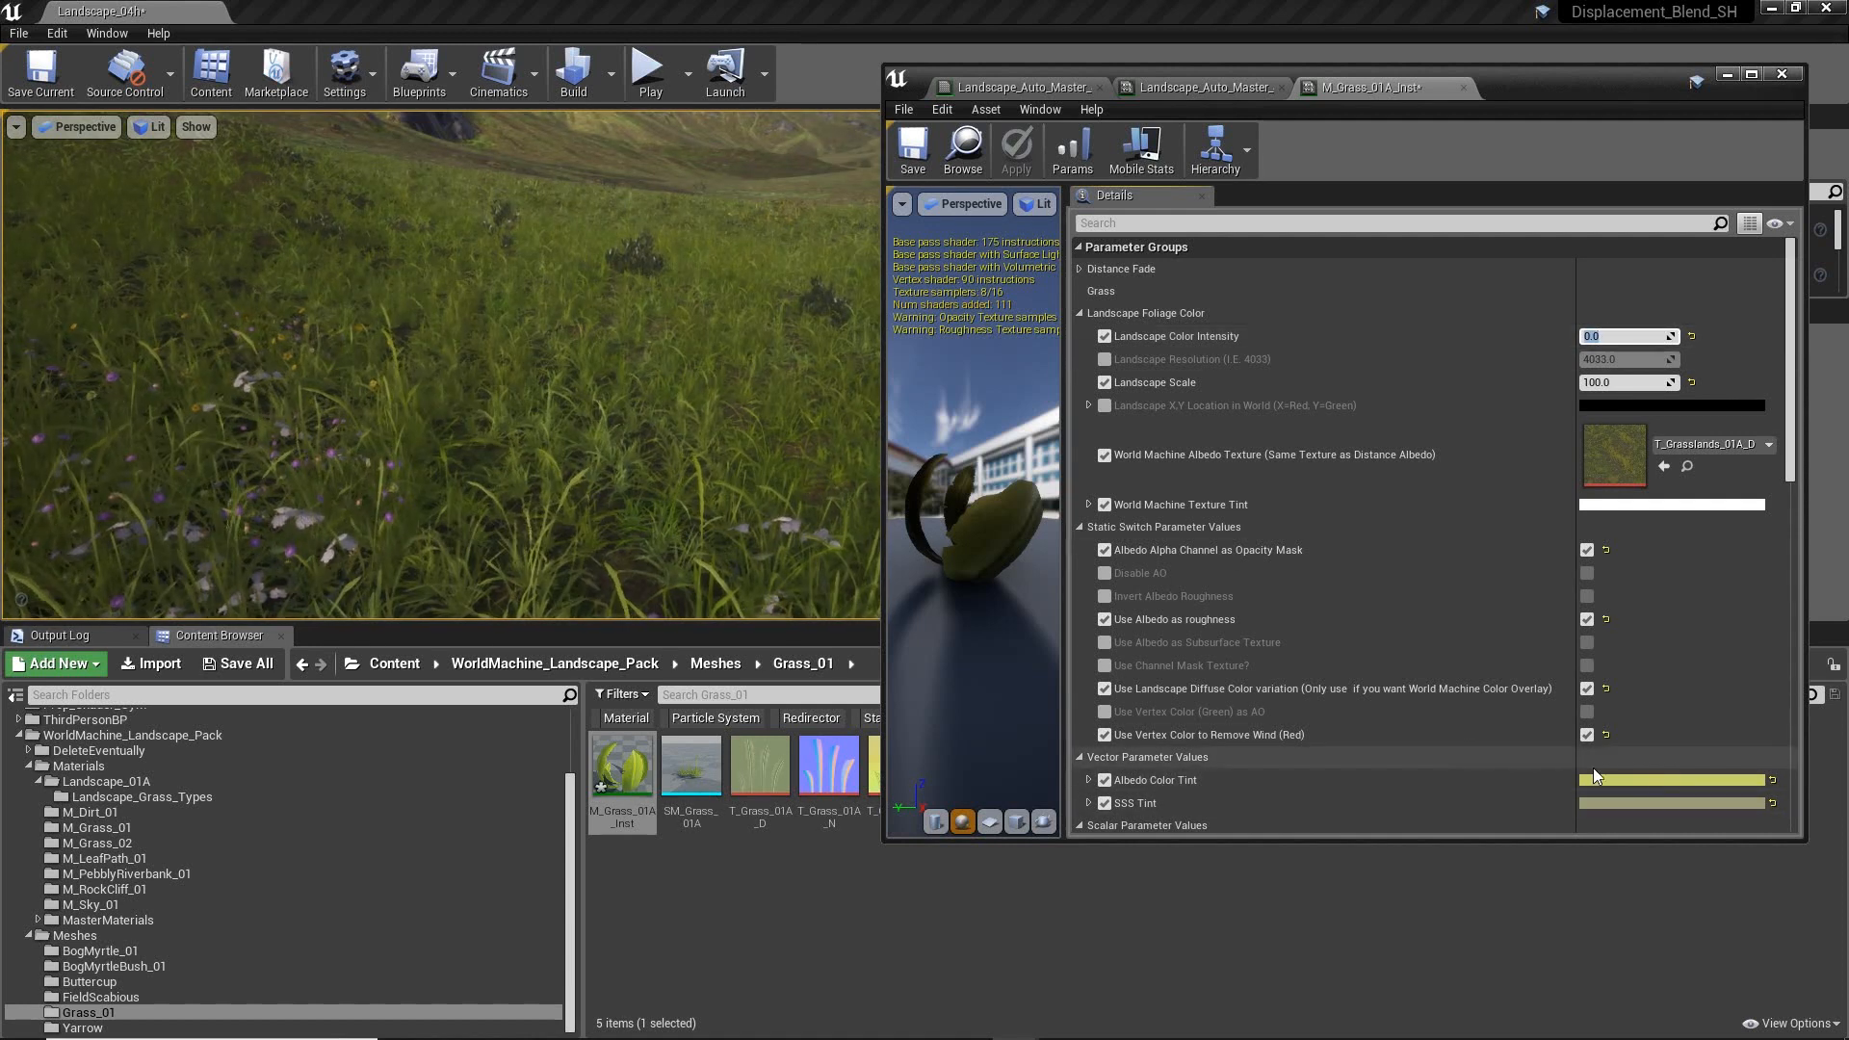
pyautogui.write('4')
pyautogui.press('Return')
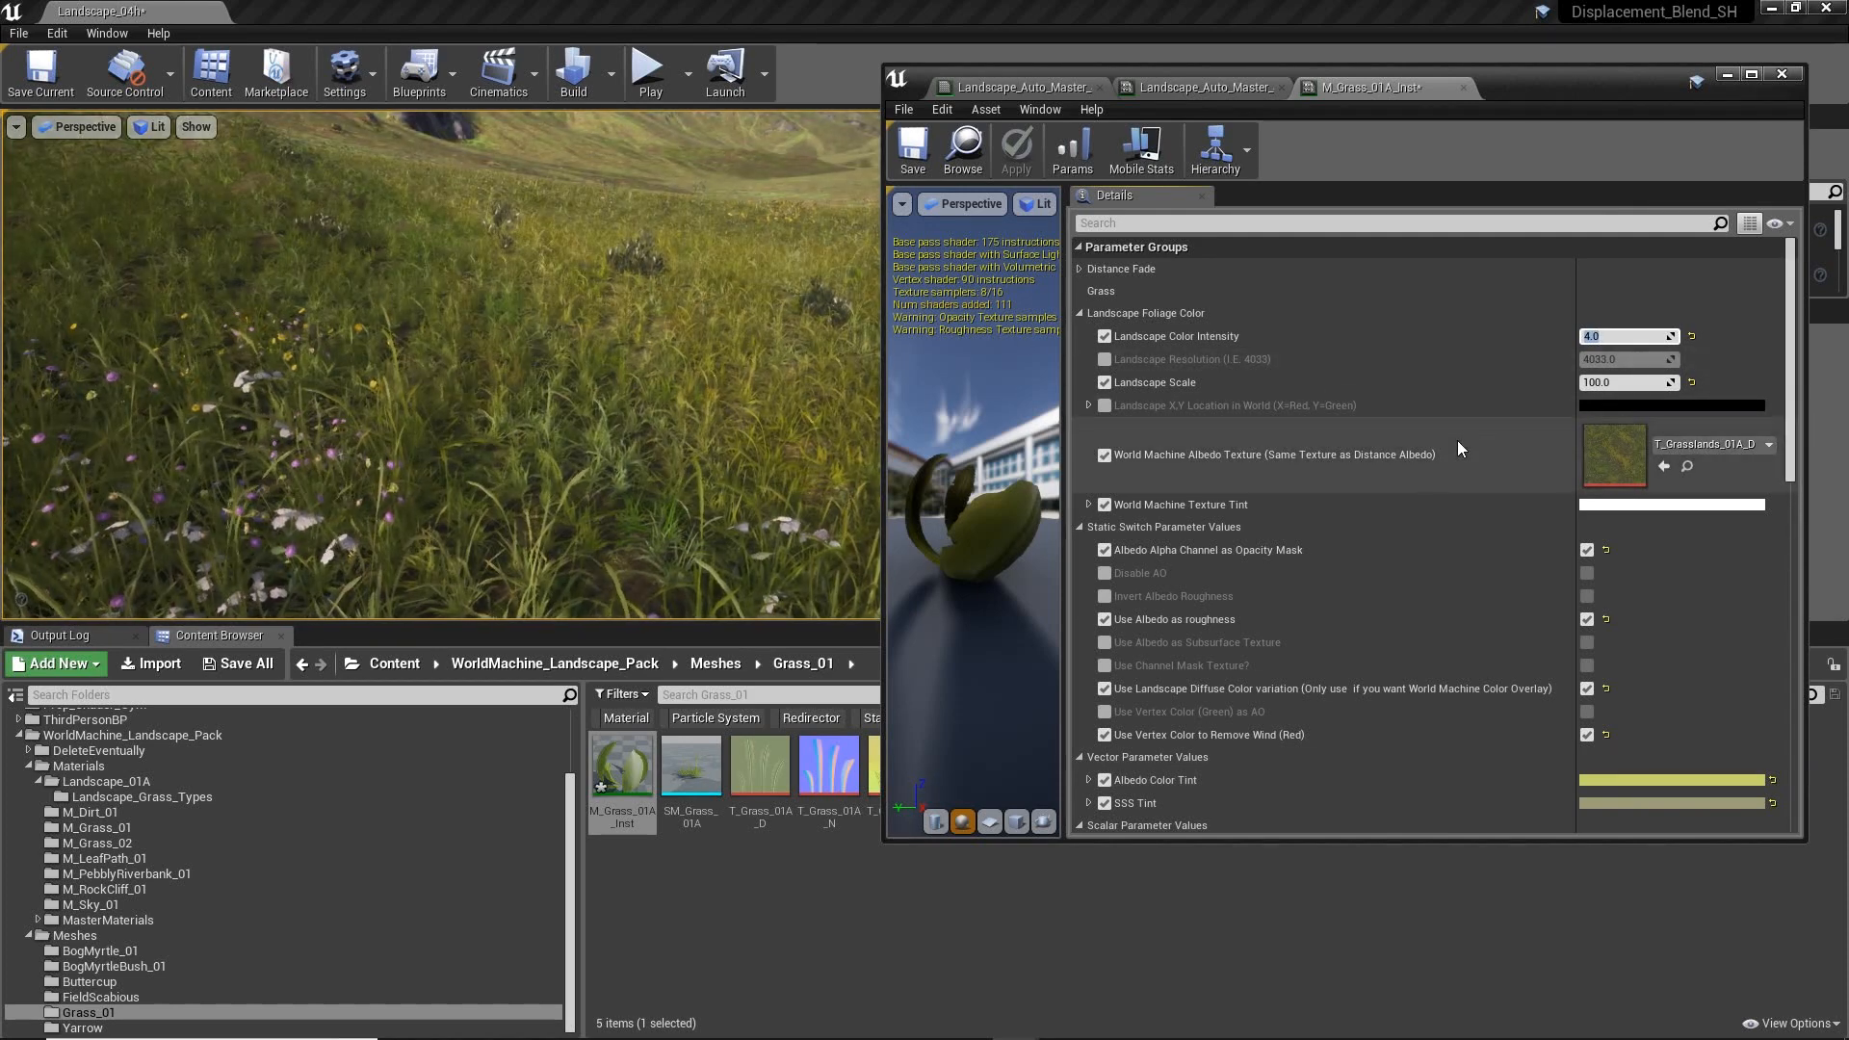
# - Open the SM_Grass_01A static mesh and examine its blades from several angles and distances
pyautogui.scroll(-4, 1460, 492)
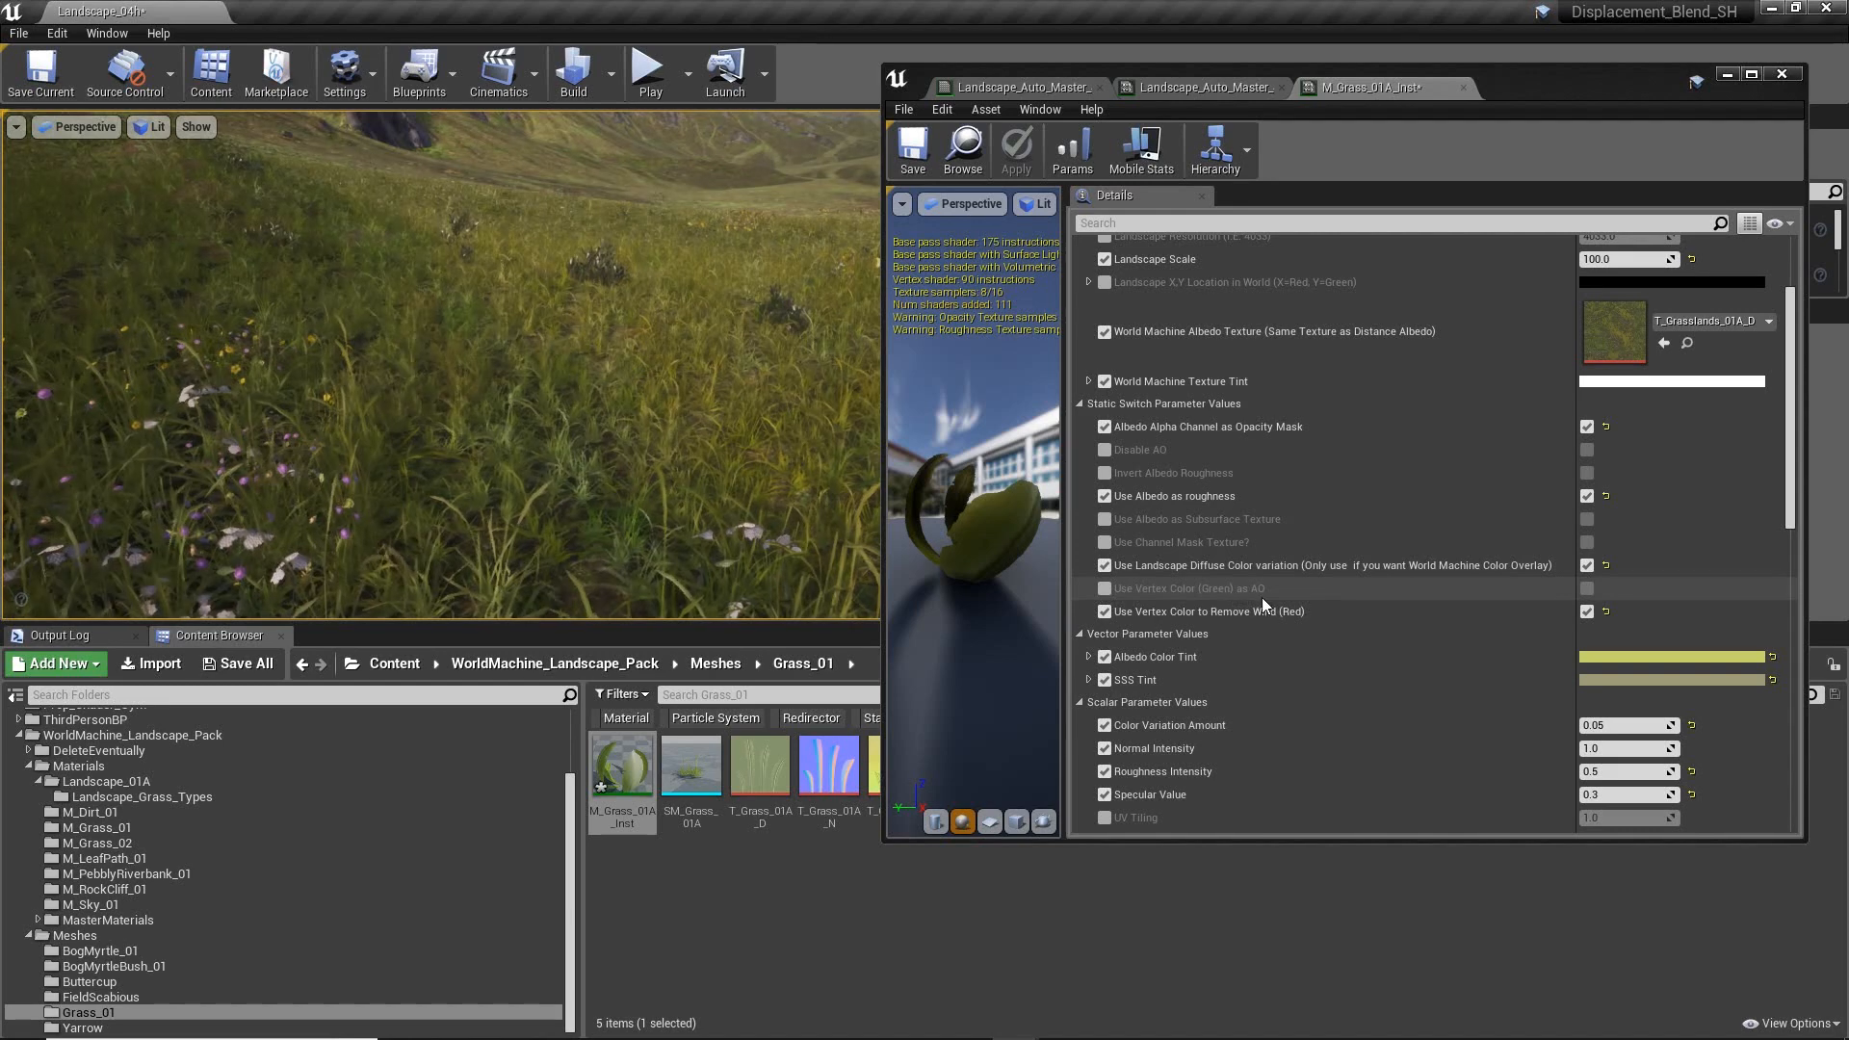
pyautogui.moveTo(616, 414); pyautogui.dragTo(563, 409, button='right')
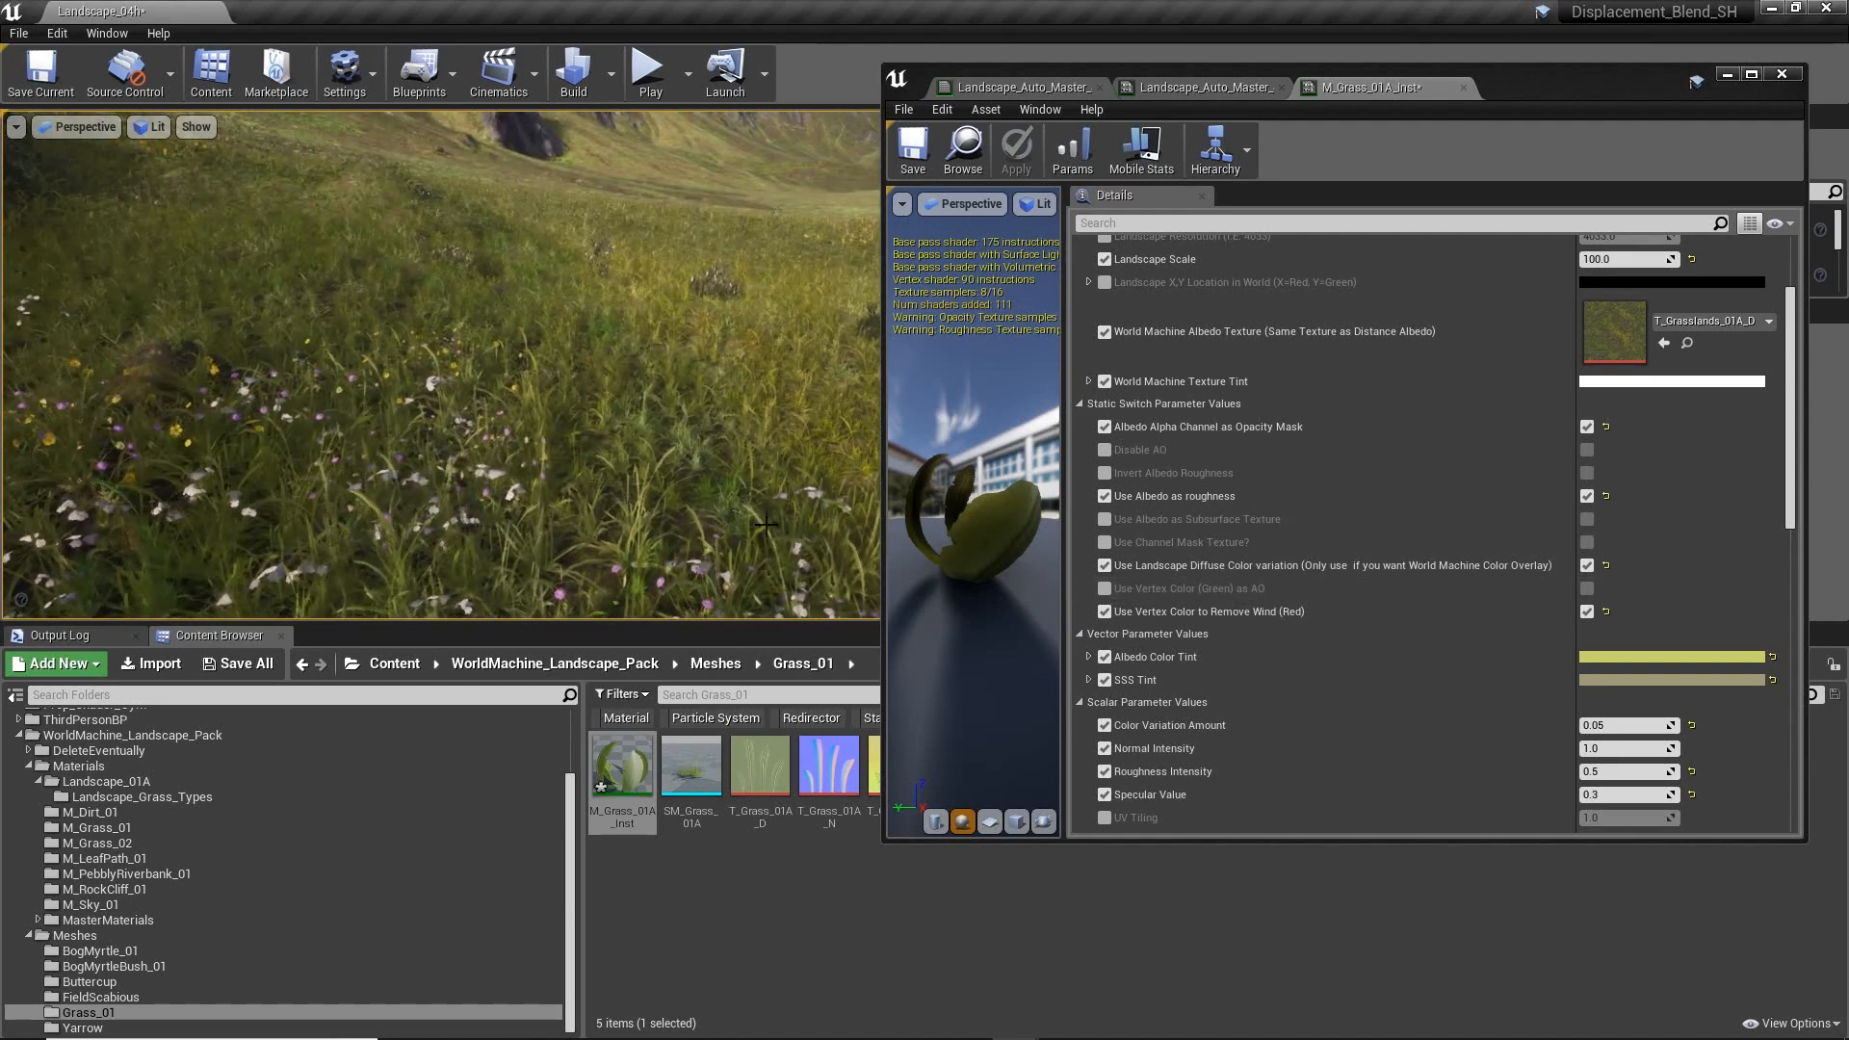
pyautogui.doubleClick(691, 766)
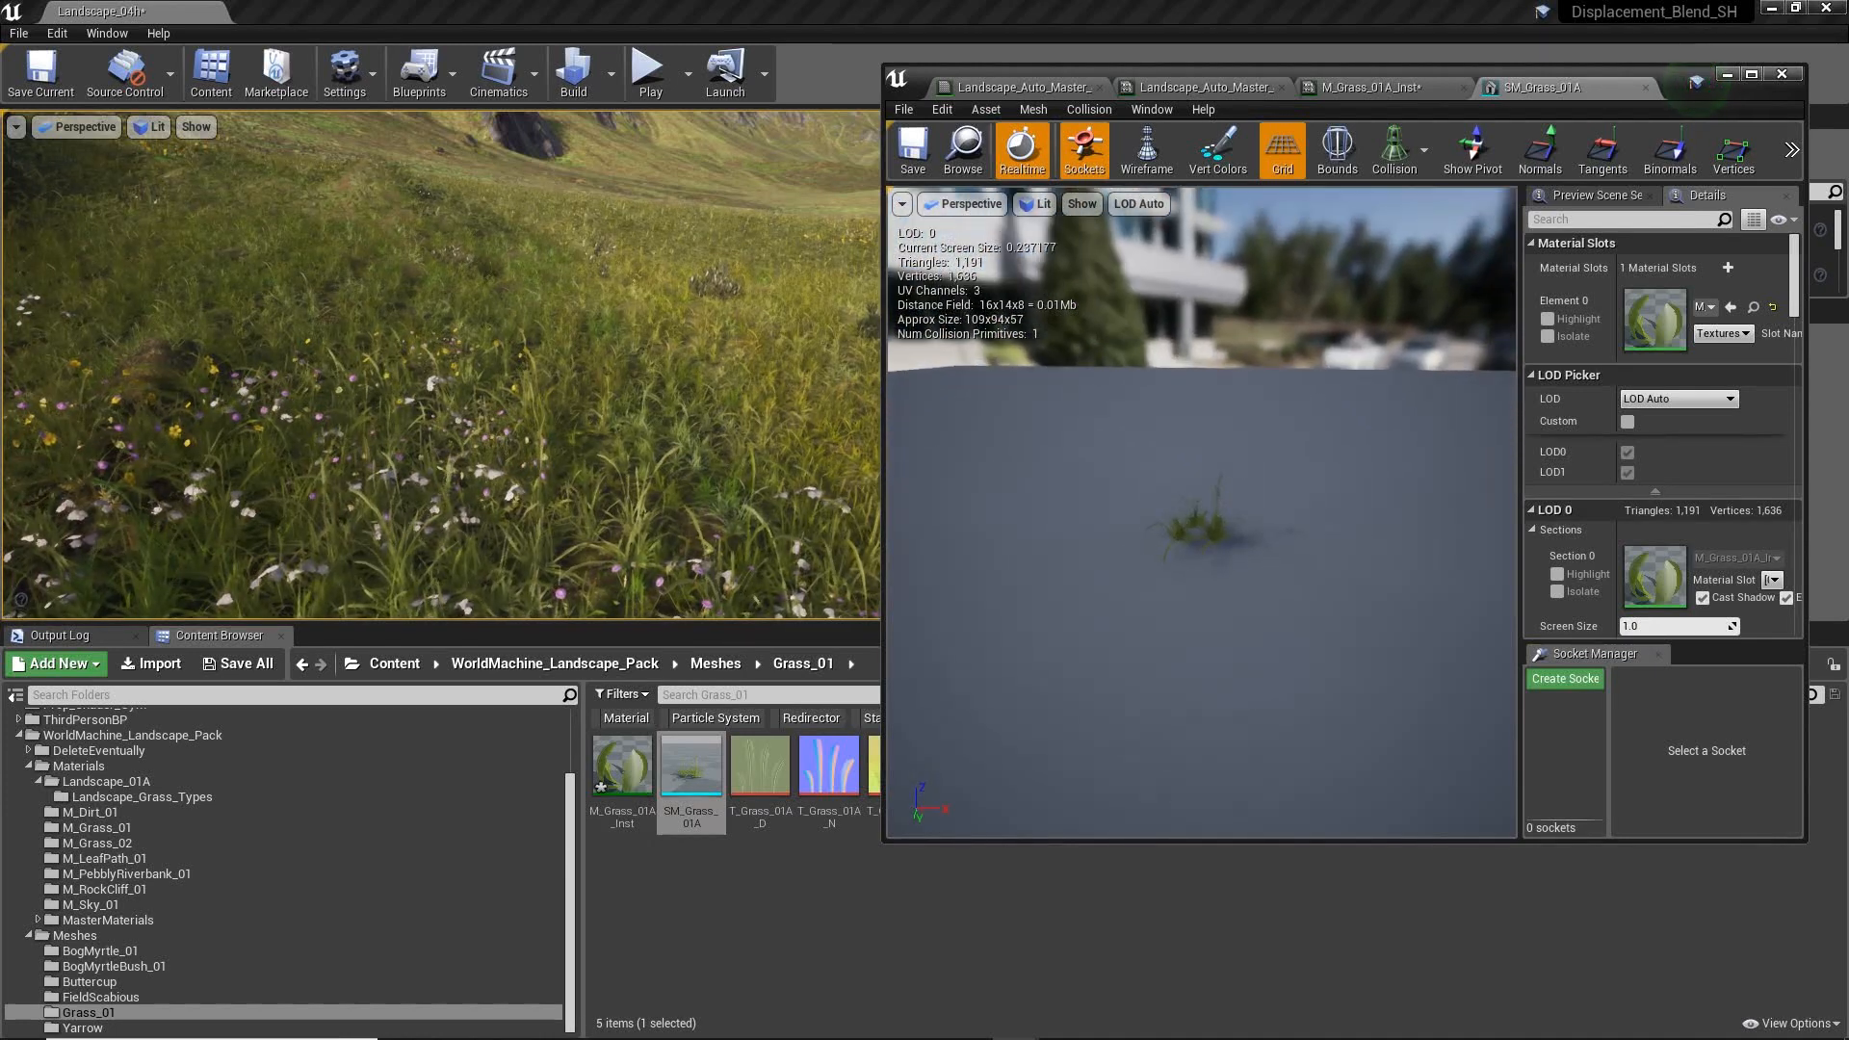
pyautogui.moveTo(1464, 636); pyautogui.dragTo(1464, 573, button='right')
pyautogui.moveTo(1470, 645); pyautogui.dragTo(1666, 647)
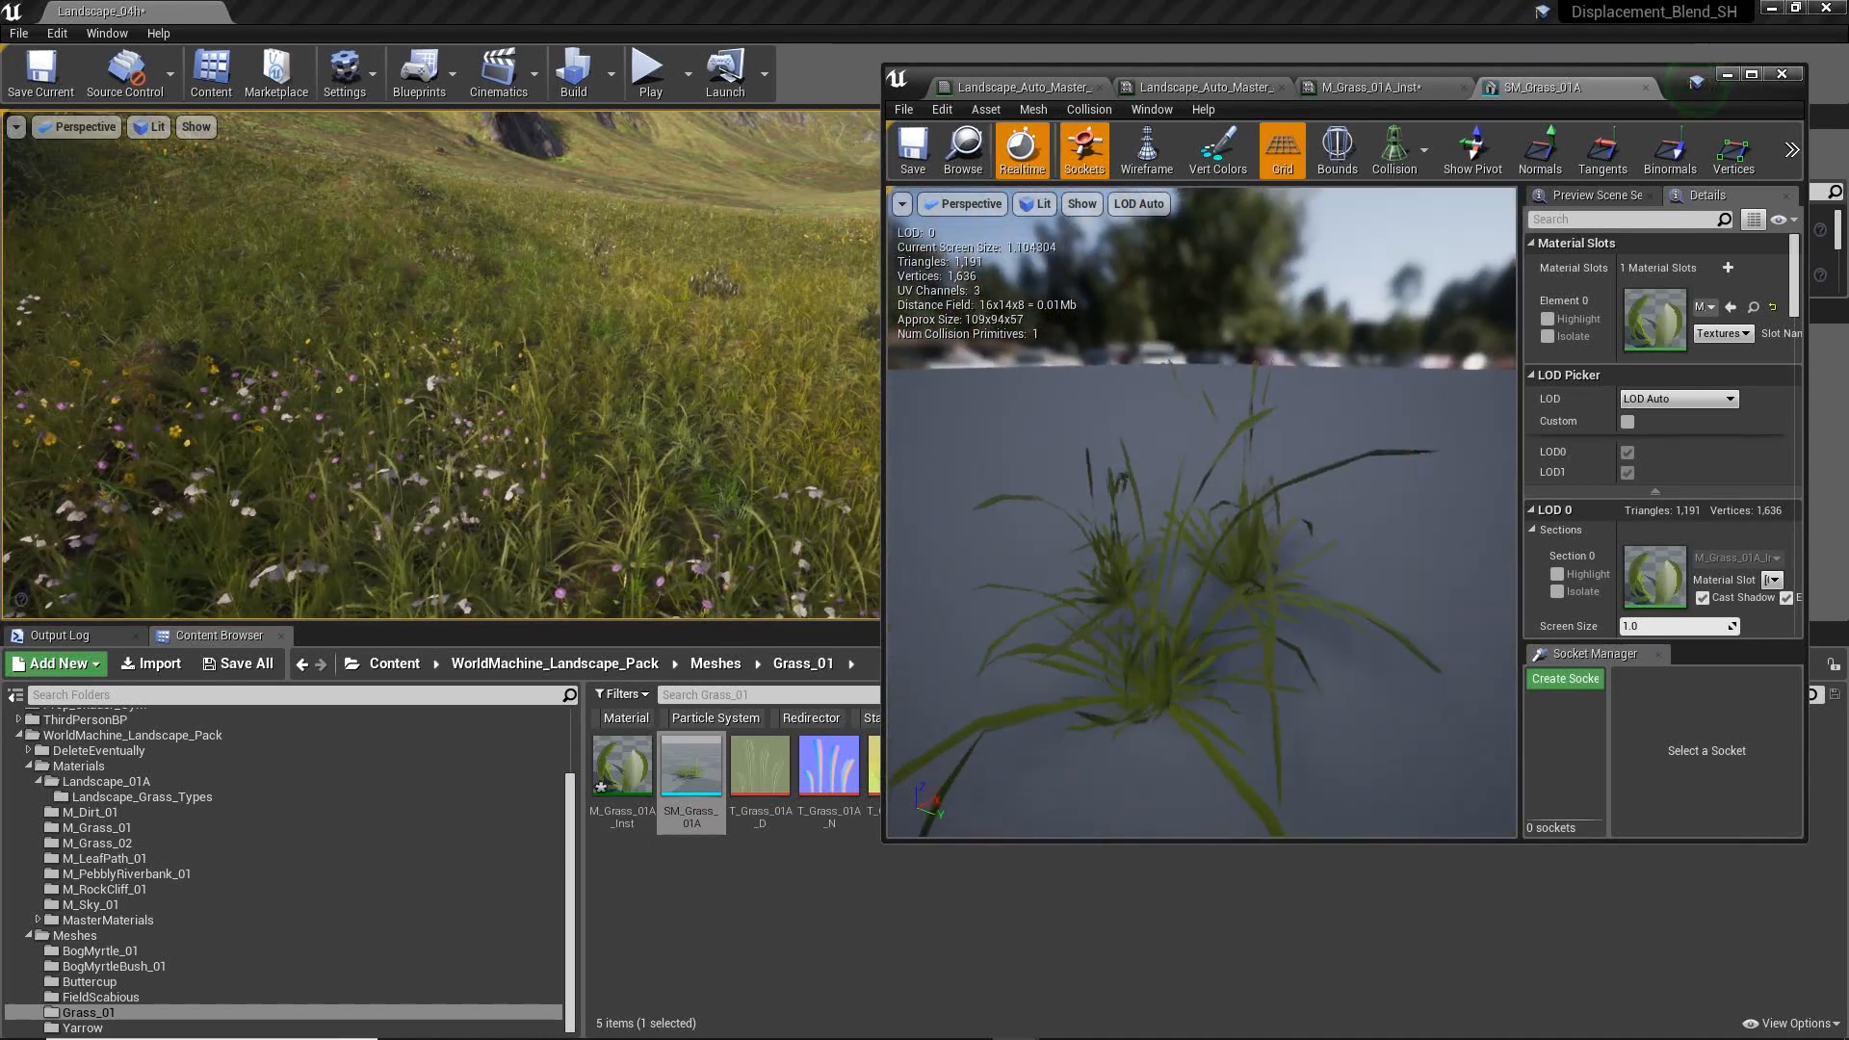
pyautogui.scroll(-6, 1176, 561)
pyautogui.moveTo(1176, 561); pyautogui.dragTo(1074, 443)
pyautogui.scroll(5, 1175, 561)
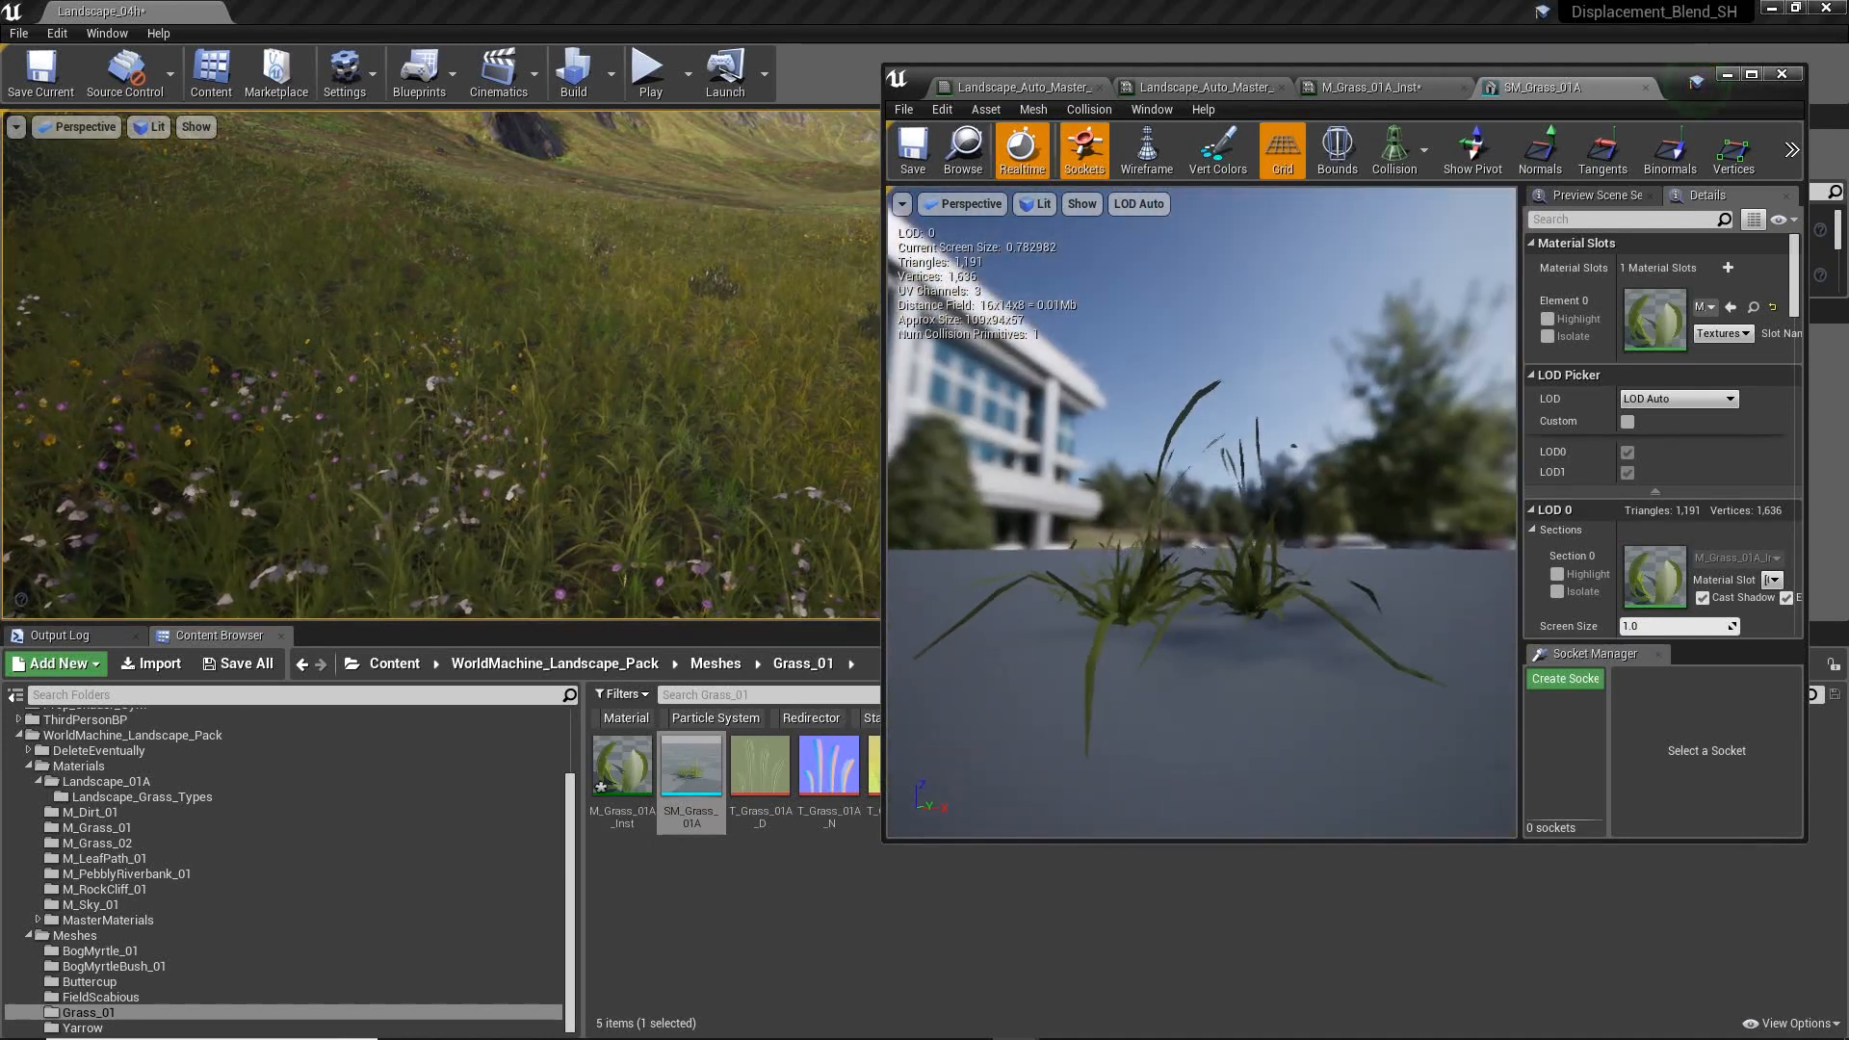
pyautogui.moveTo(1250, 607); pyautogui.dragTo(1317, 664)
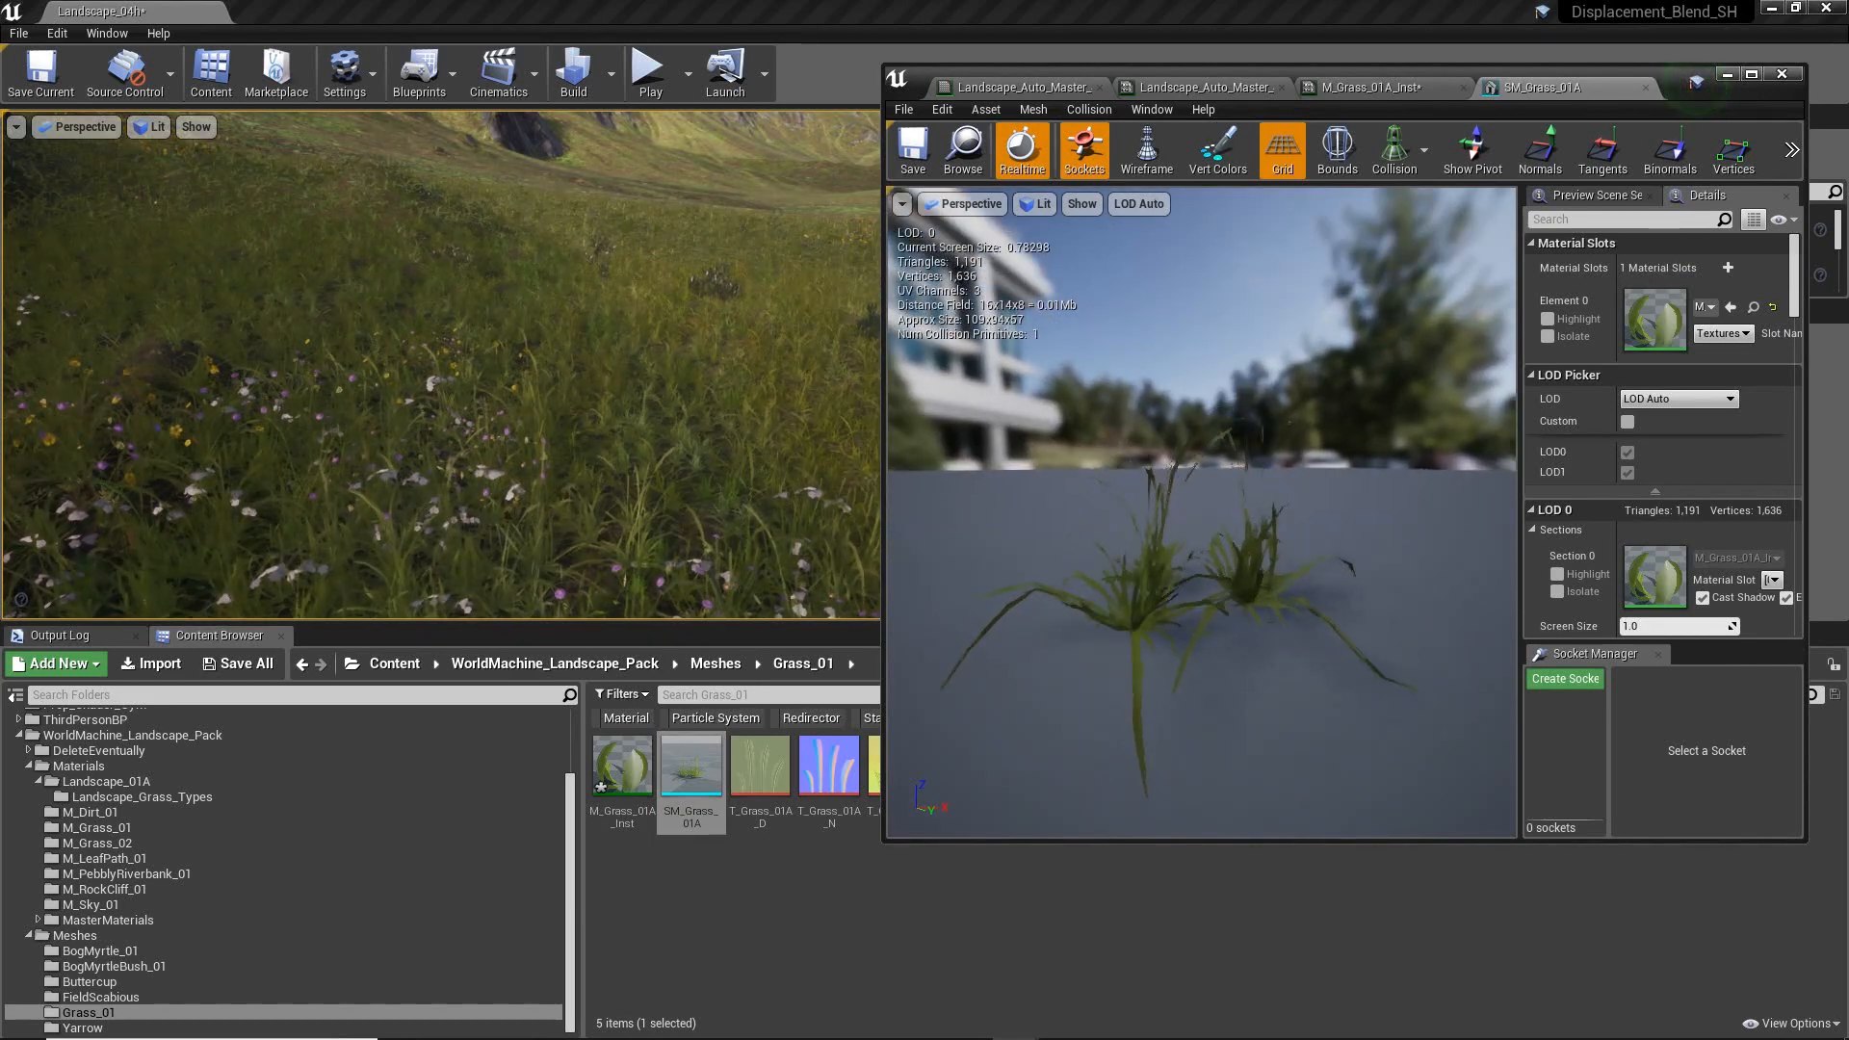
pyautogui.scroll(-3, 1129, 460)
pyautogui.click(902, 204)
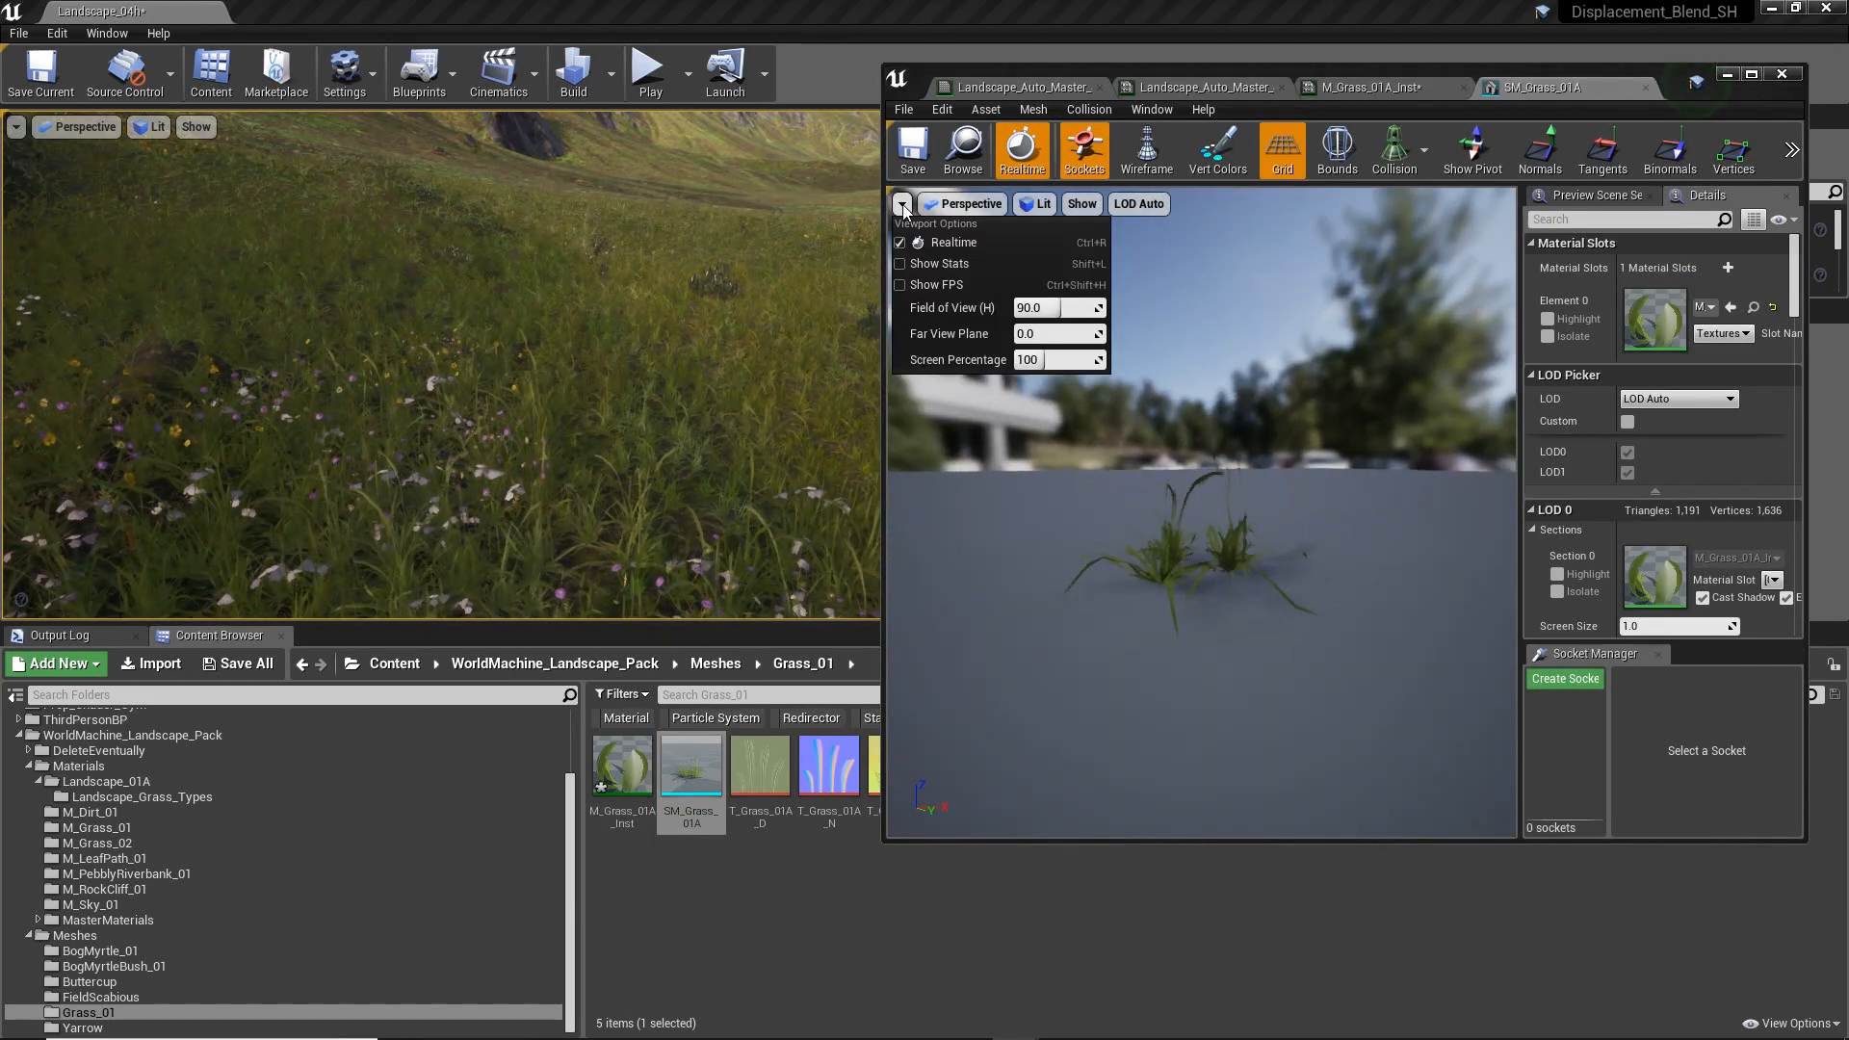
pyautogui.click(902, 204)
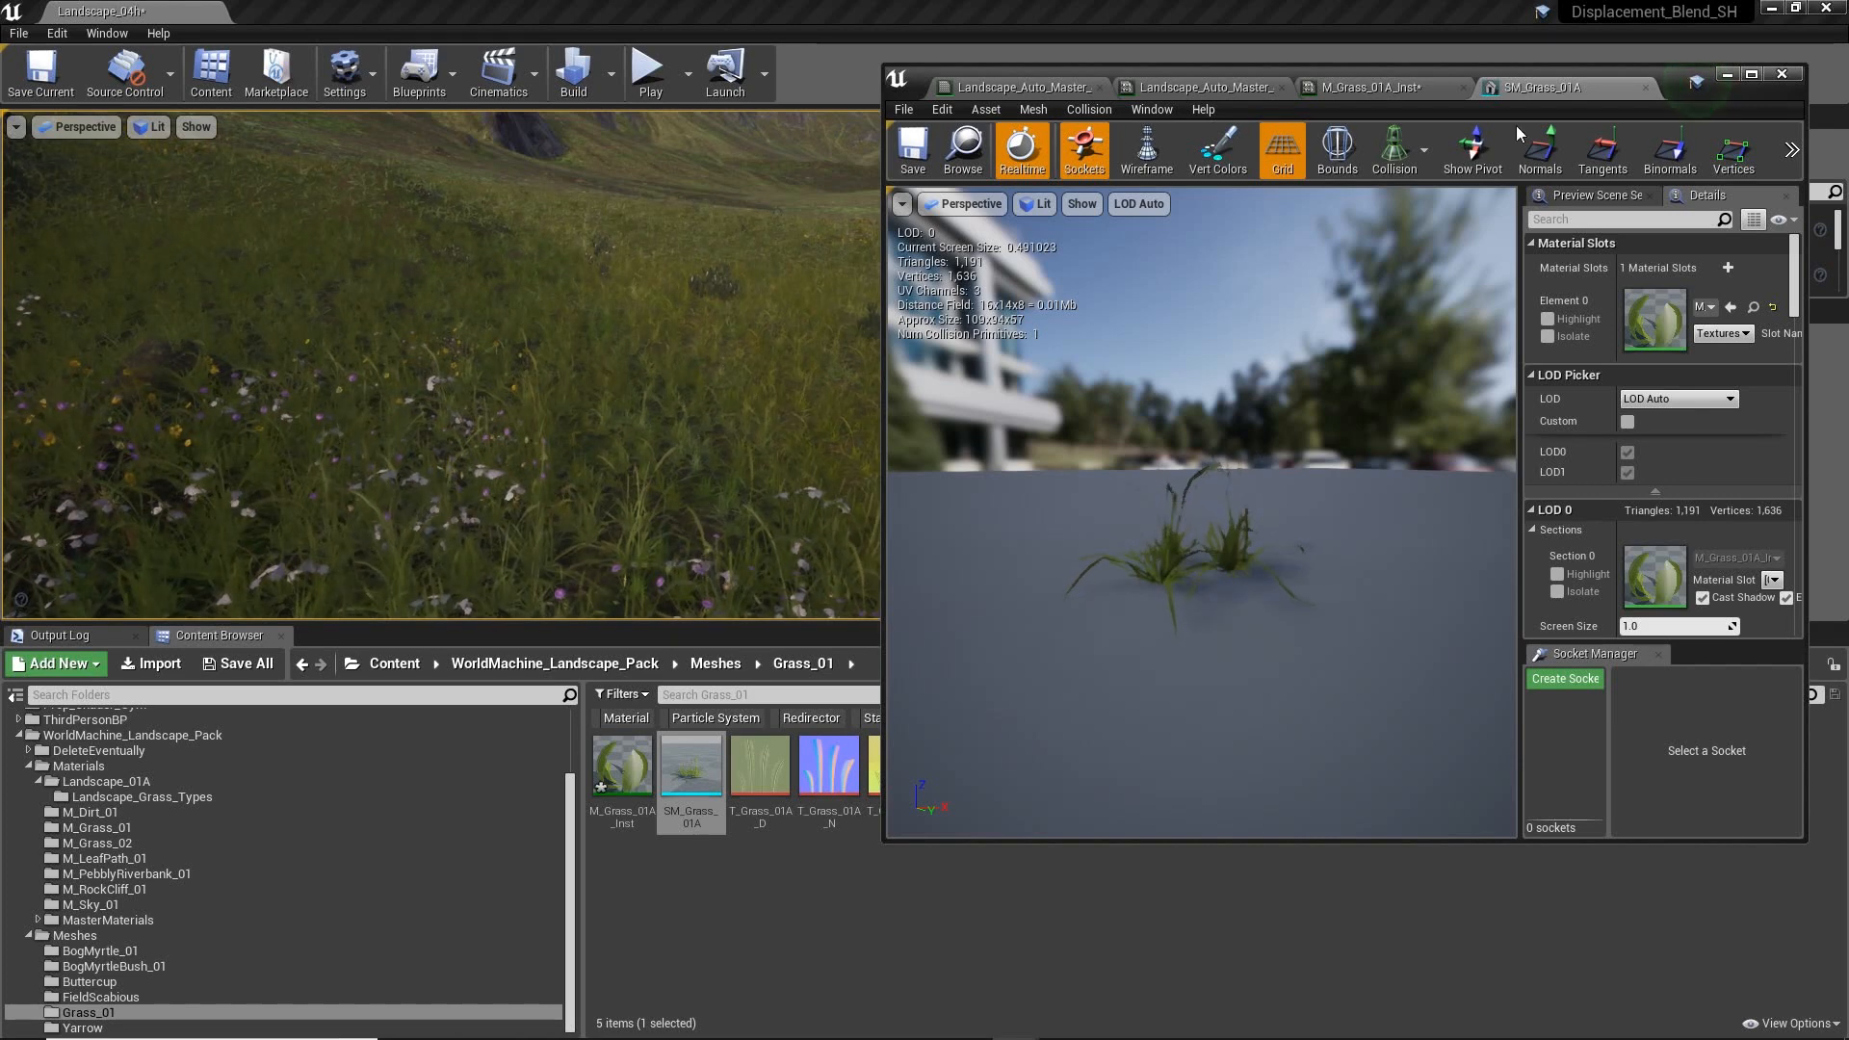
# - Check the Use Vertex Color to Remove Wind (Red) switch, then examine the blade bases of SM_Grass_01A for wind movement
pyautogui.click(1453, 88)
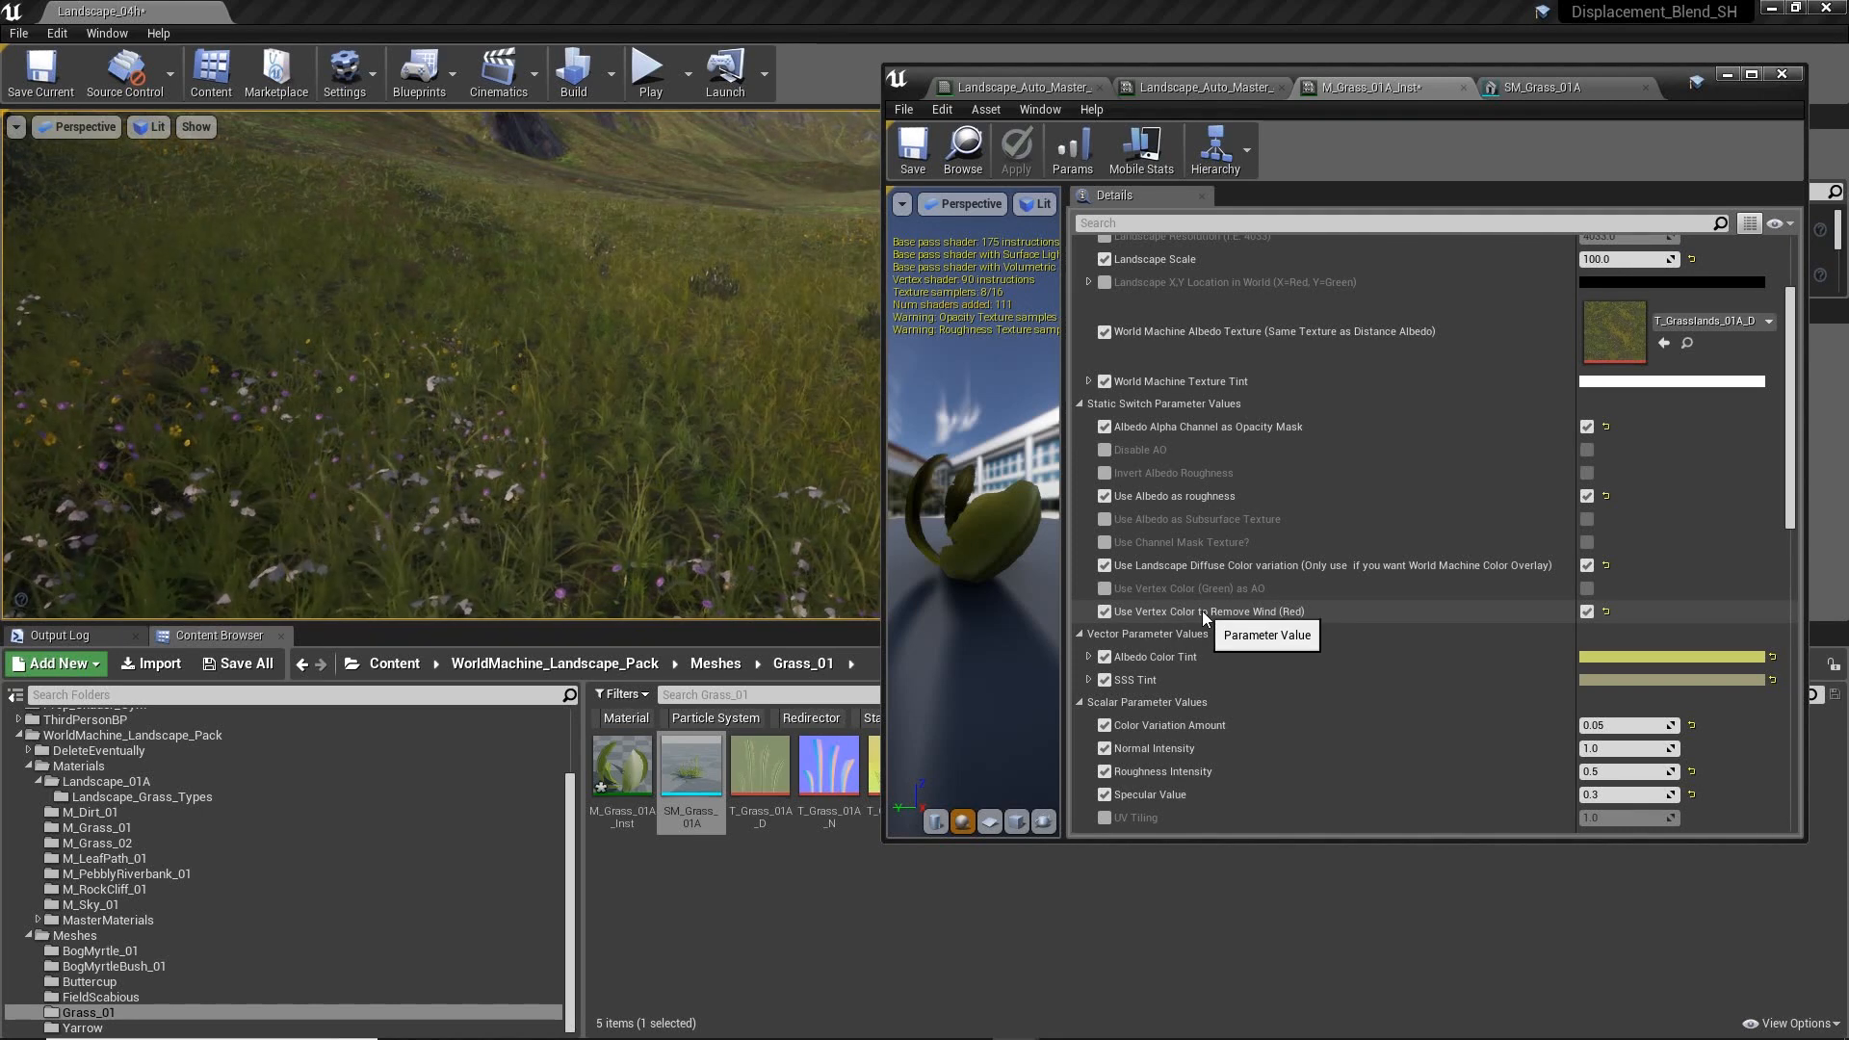
pyautogui.doubleClick(691, 765)
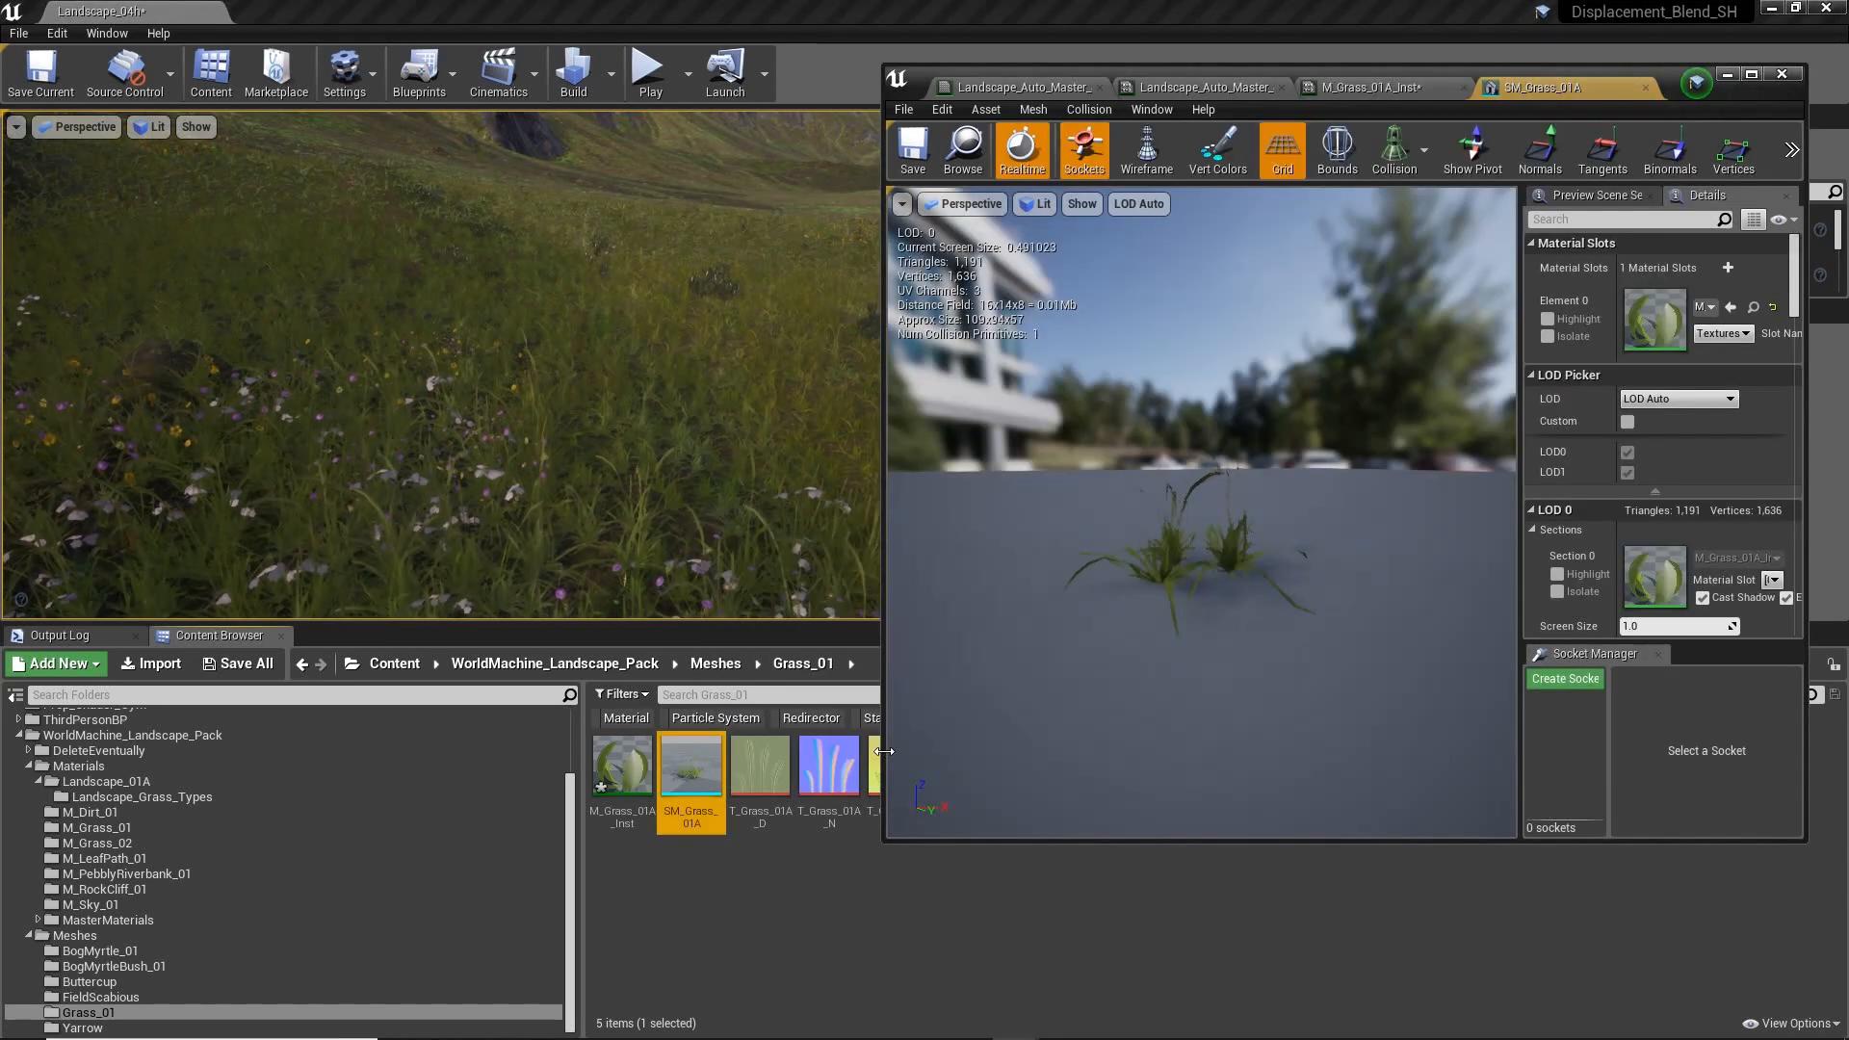
pyautogui.moveTo(1194, 510); pyautogui.dragTo(1194, 460, button='right')
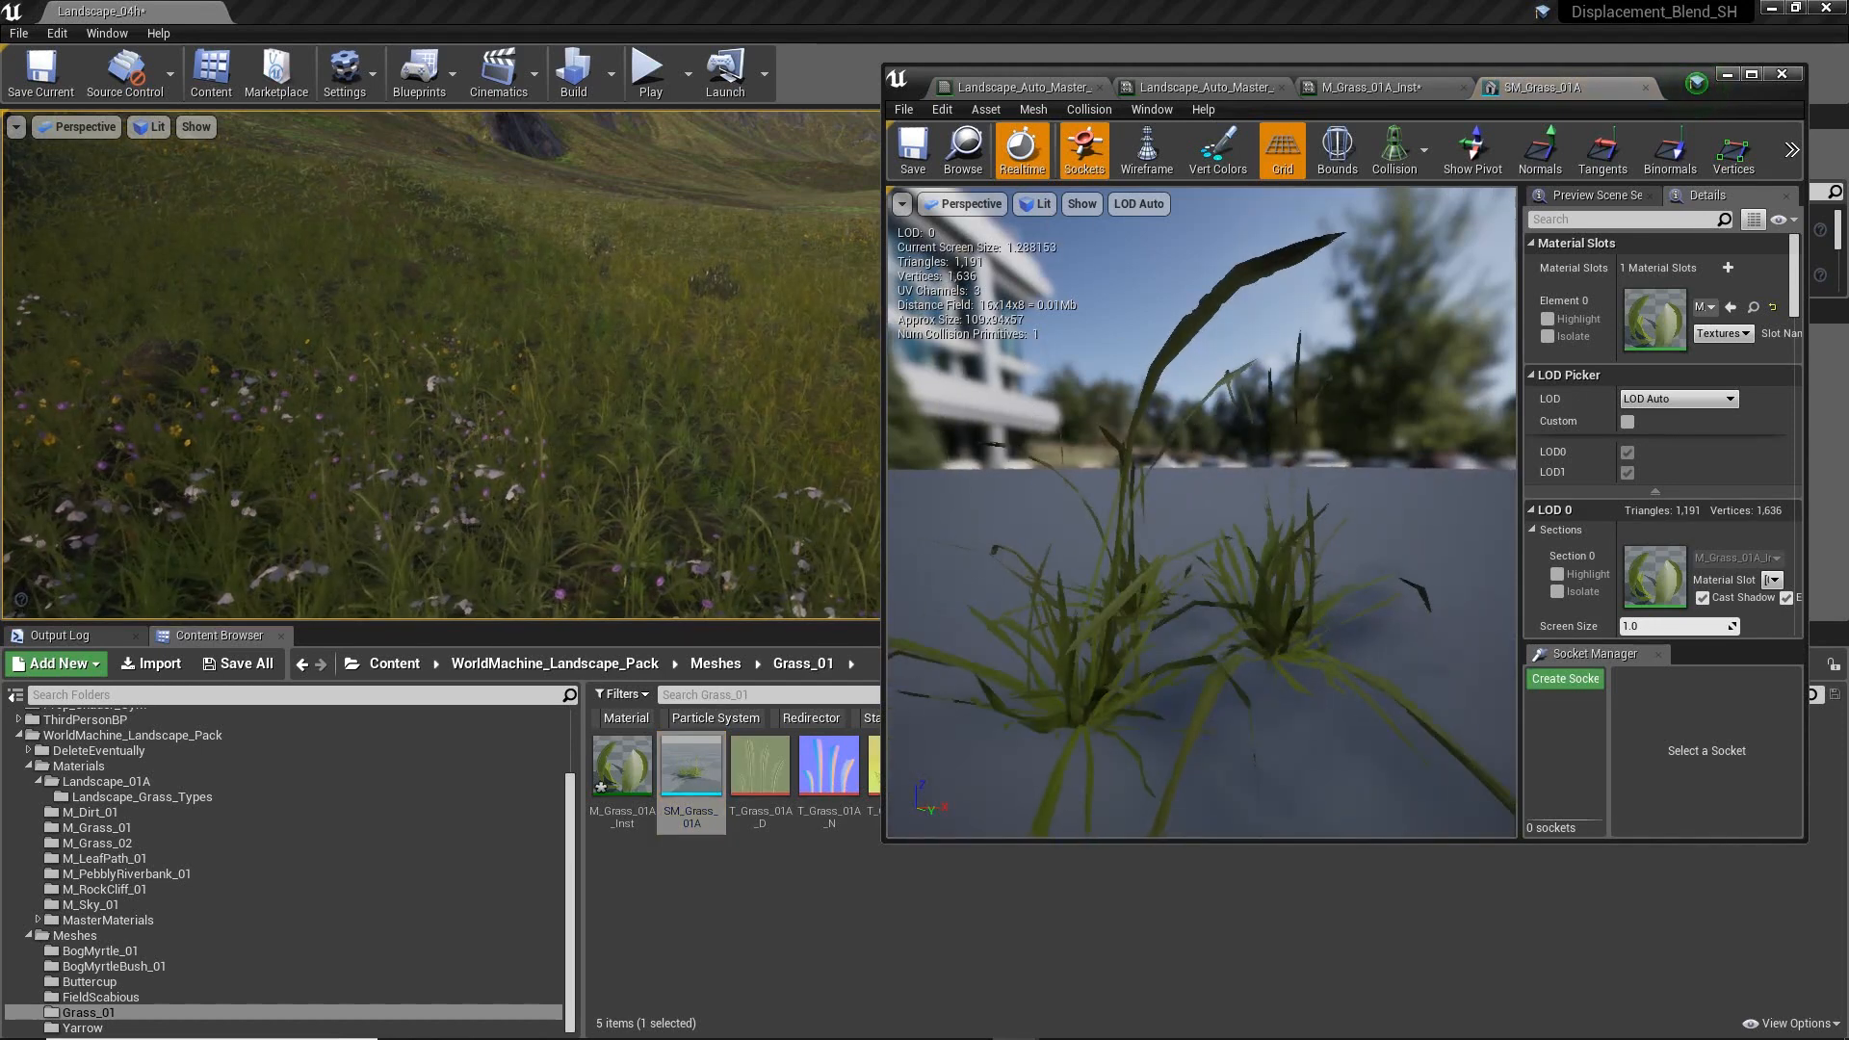
pyautogui.moveTo(1106, 672); pyautogui.dragTo(1160, 592)
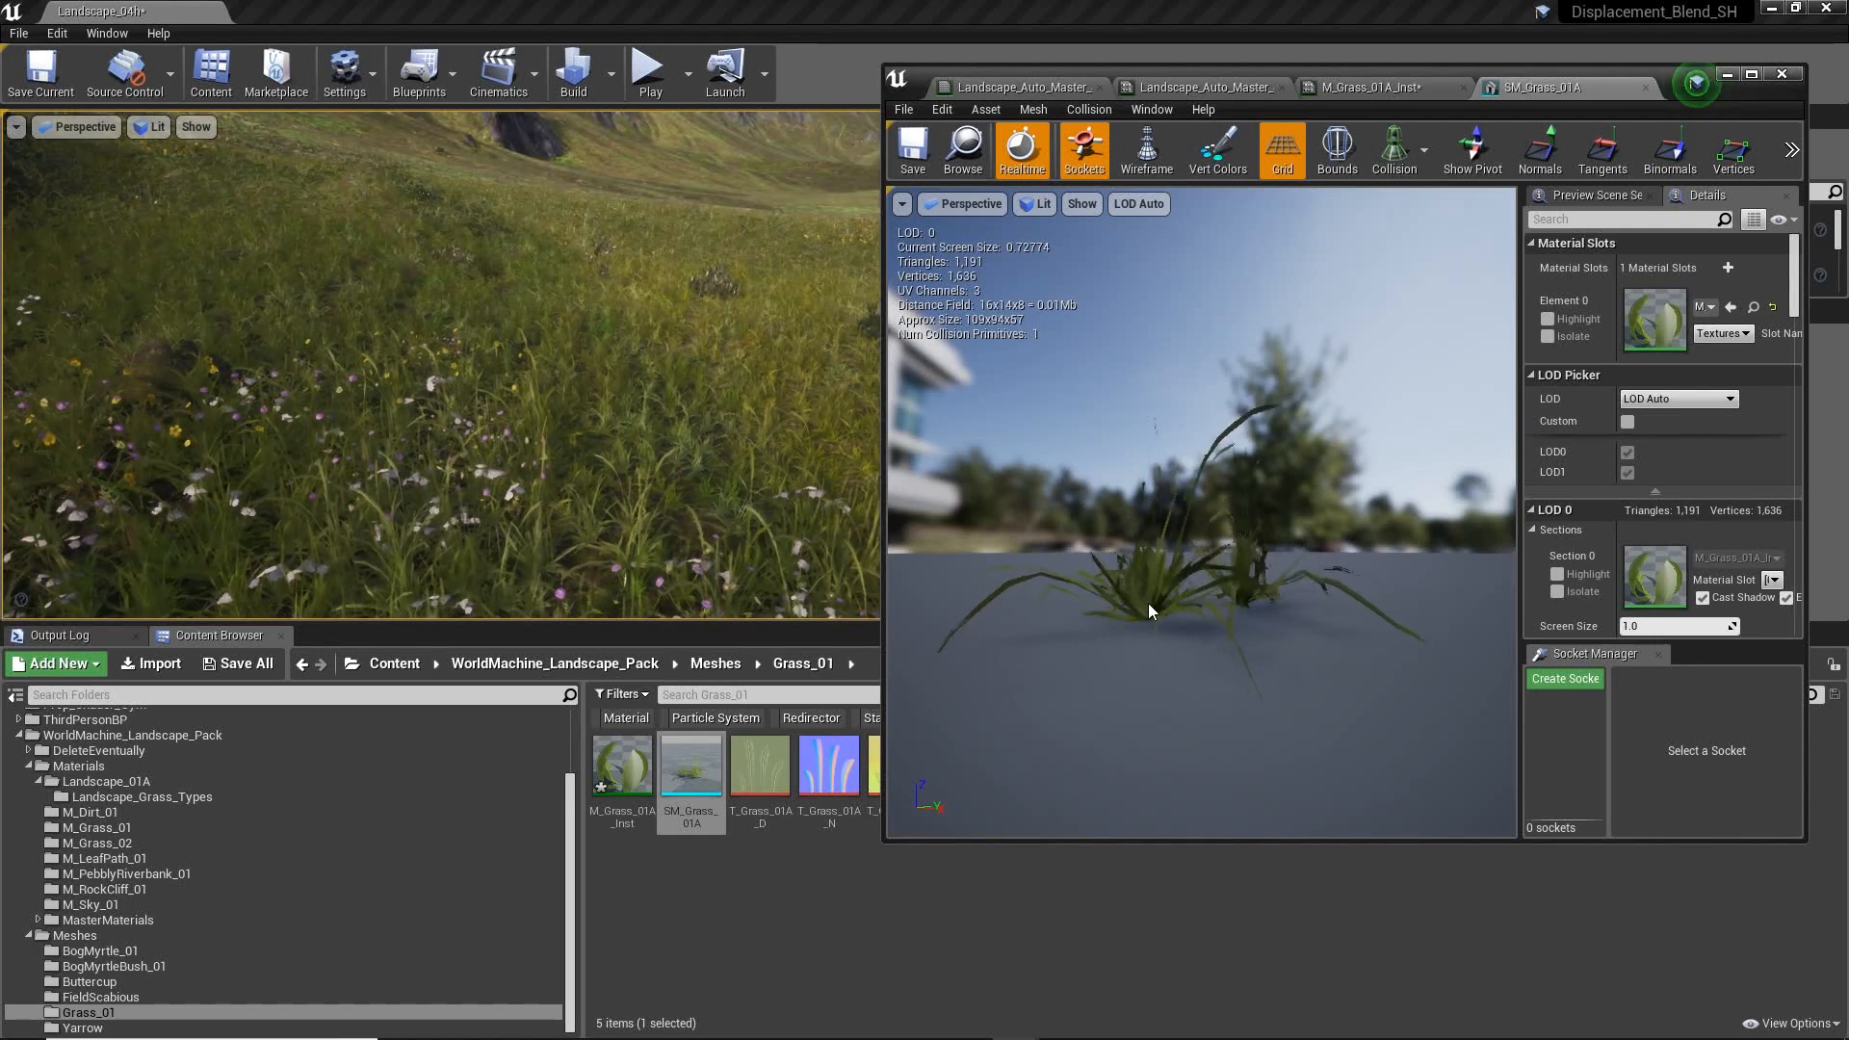
pyautogui.moveTo(1148, 602); pyautogui.dragTo(1155, 583)
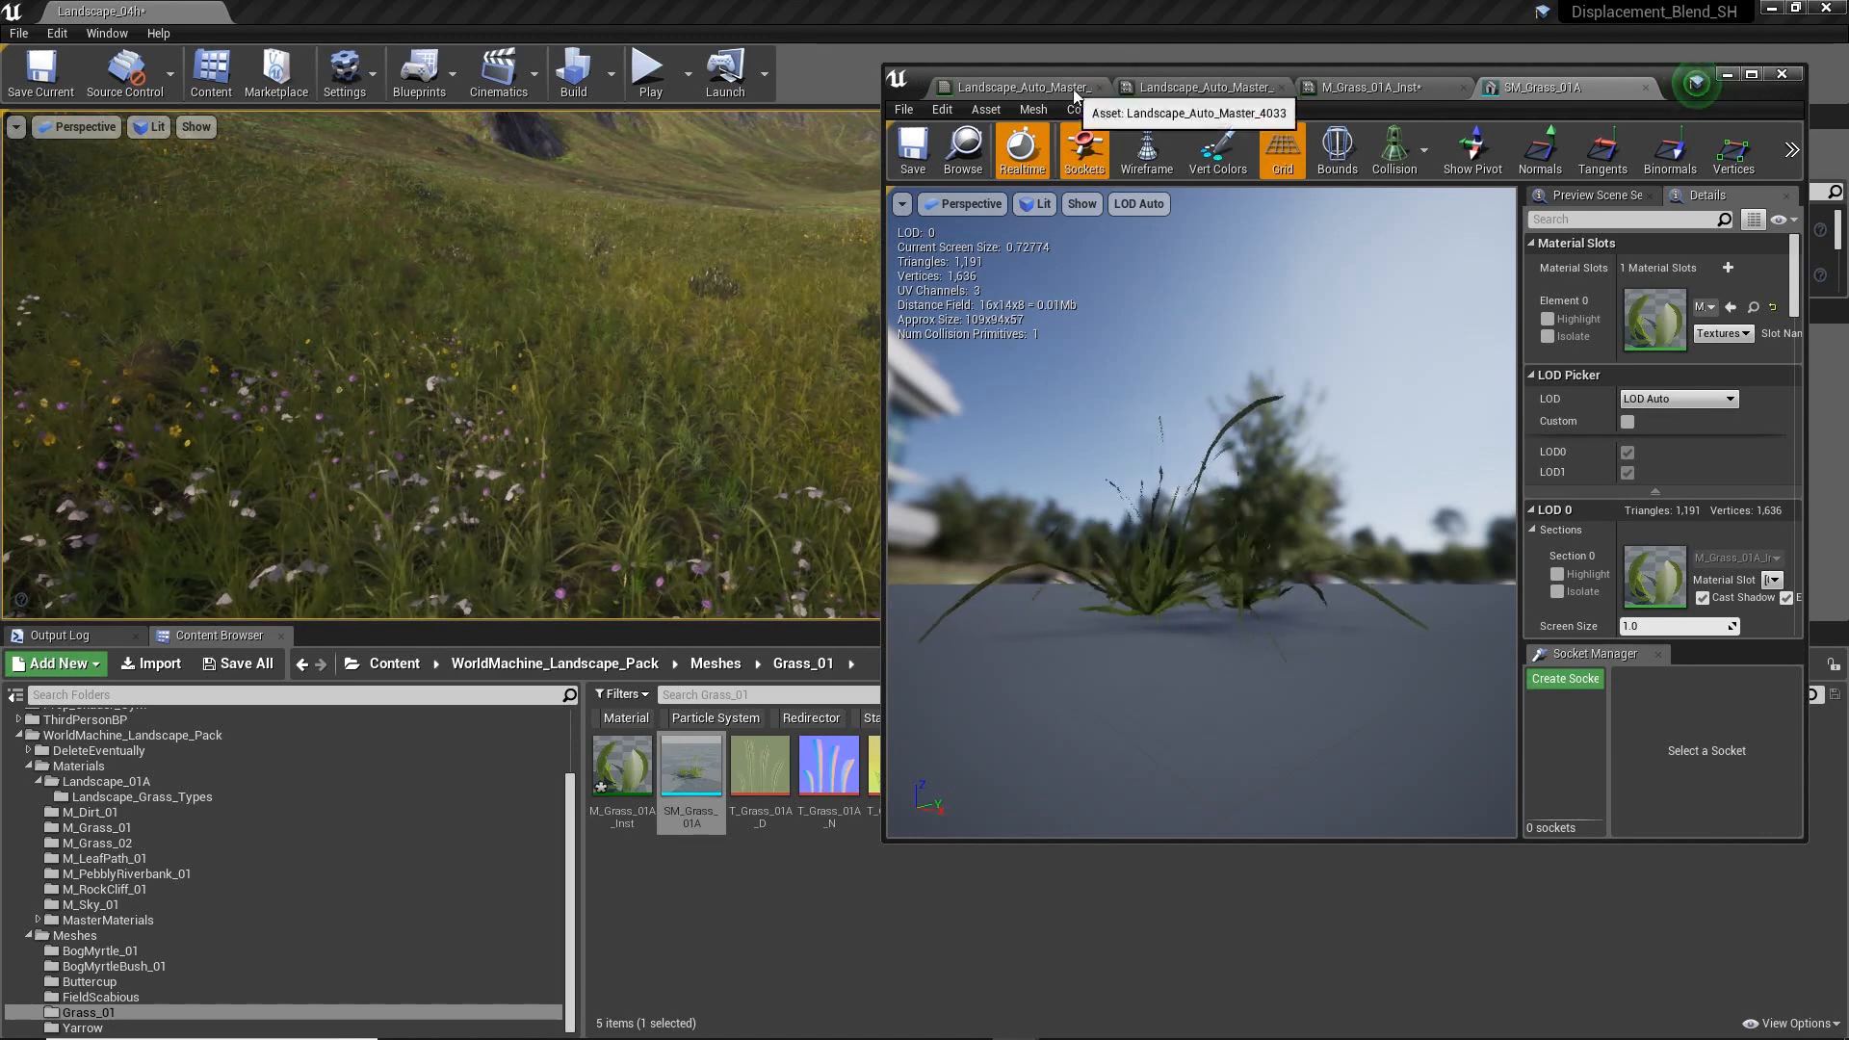
# - Return to M_Grass_01A_Inst and compare its Landscape Foliage Color settings with the terrain coloring in the level
pyautogui.click(1377, 89)
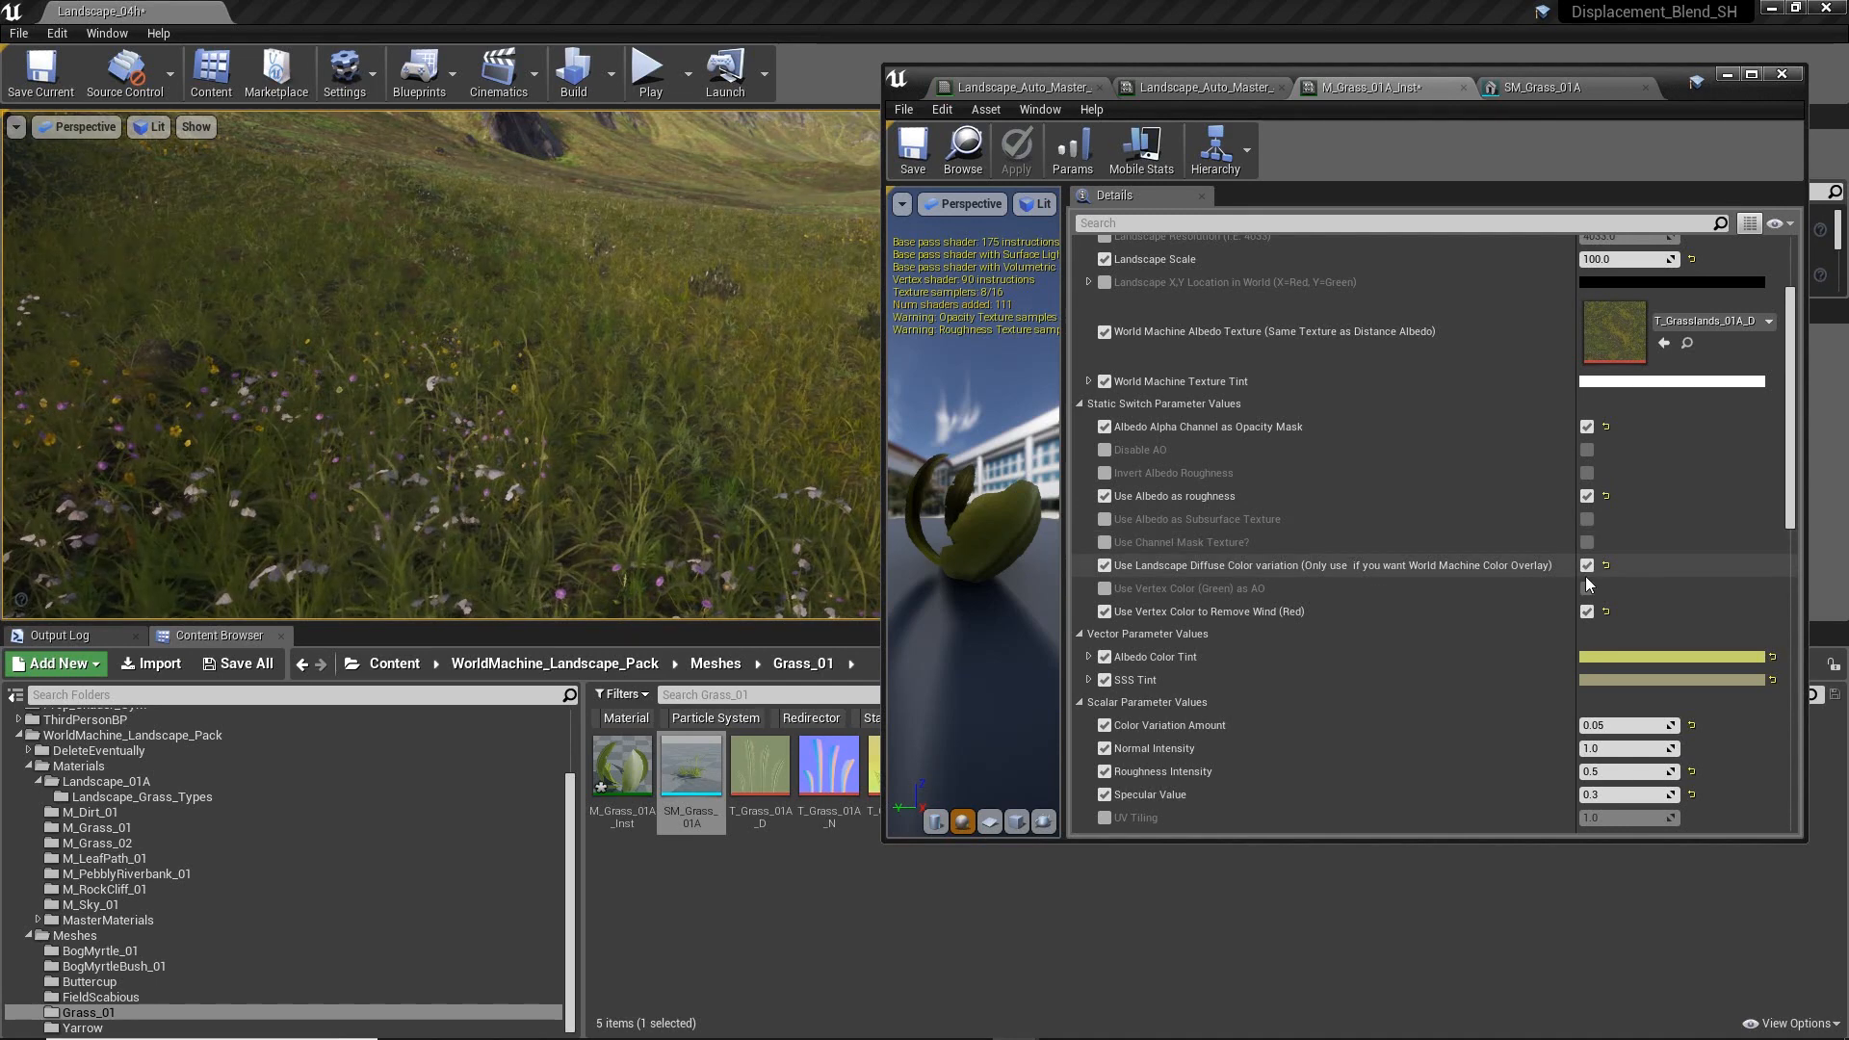
pyautogui.scroll(-3, 1427, 576)
pyautogui.scroll(6, 1425, 569)
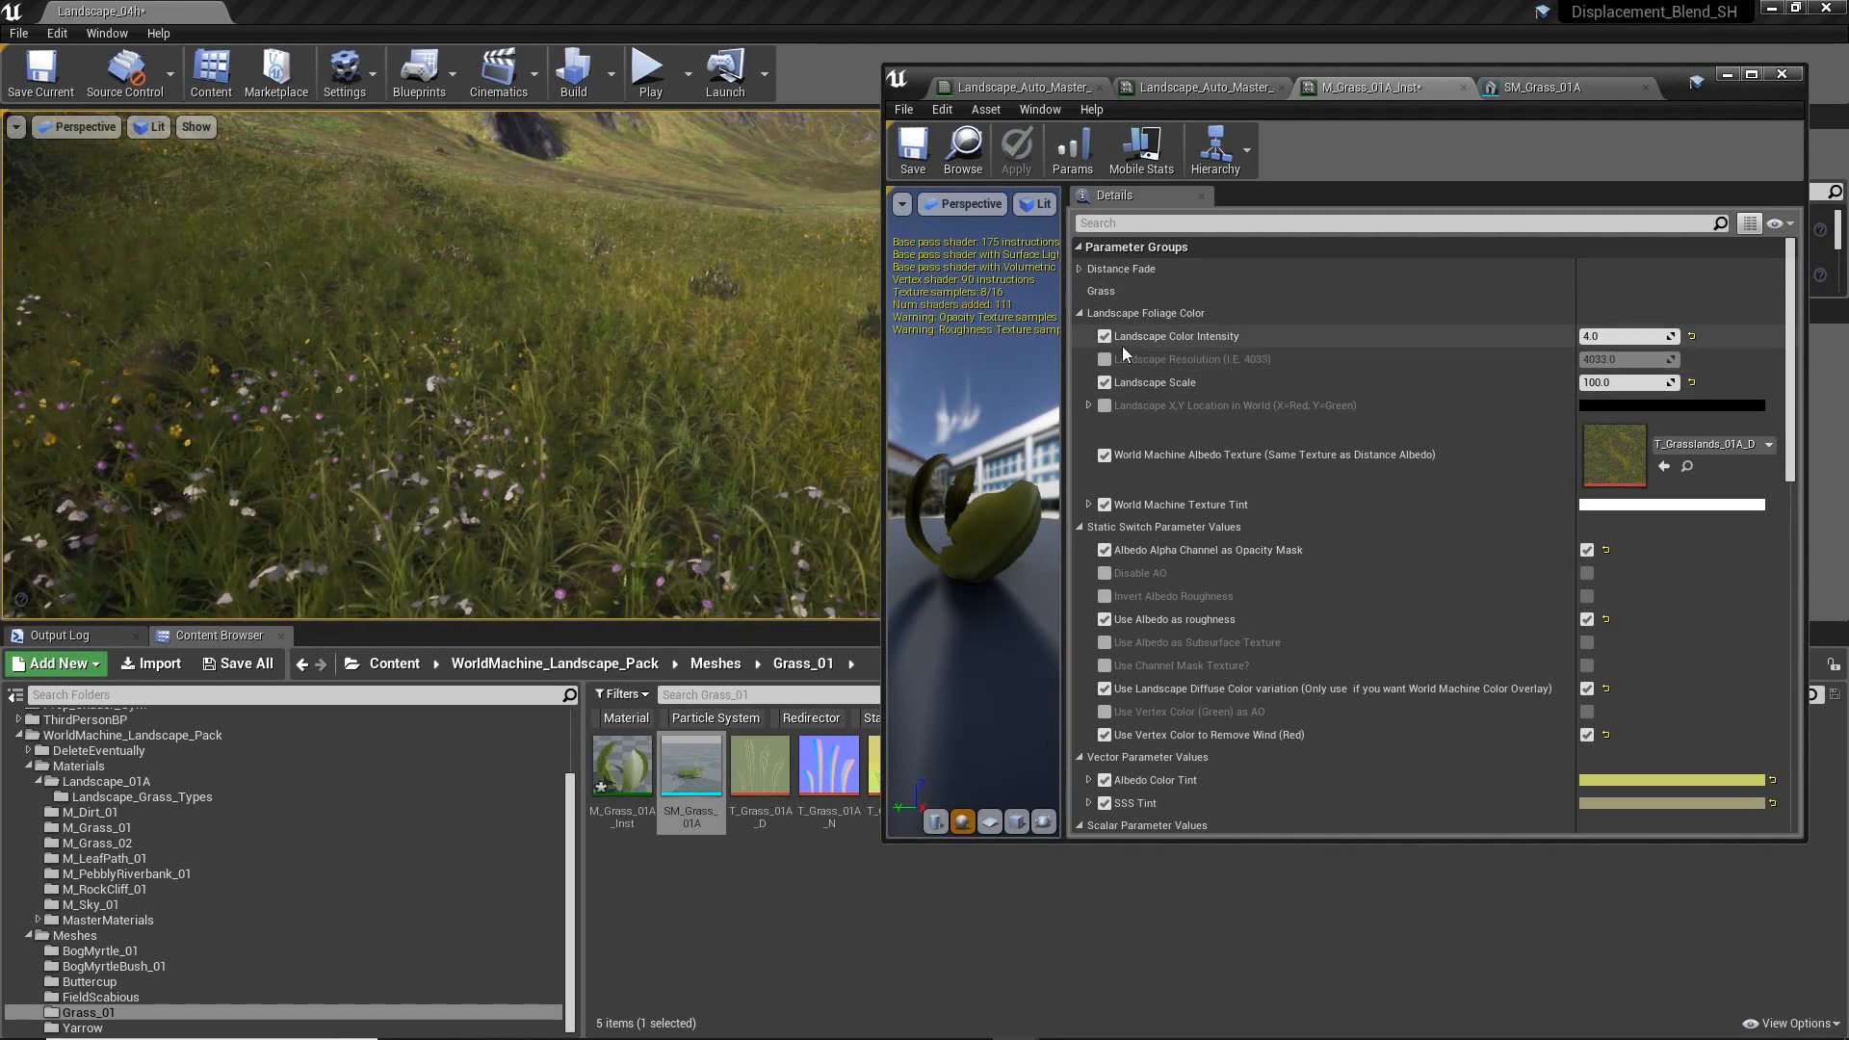
pyautogui.moveTo(751, 385); pyautogui.dragTo(707, 442, button='right')
pyautogui.press('s')
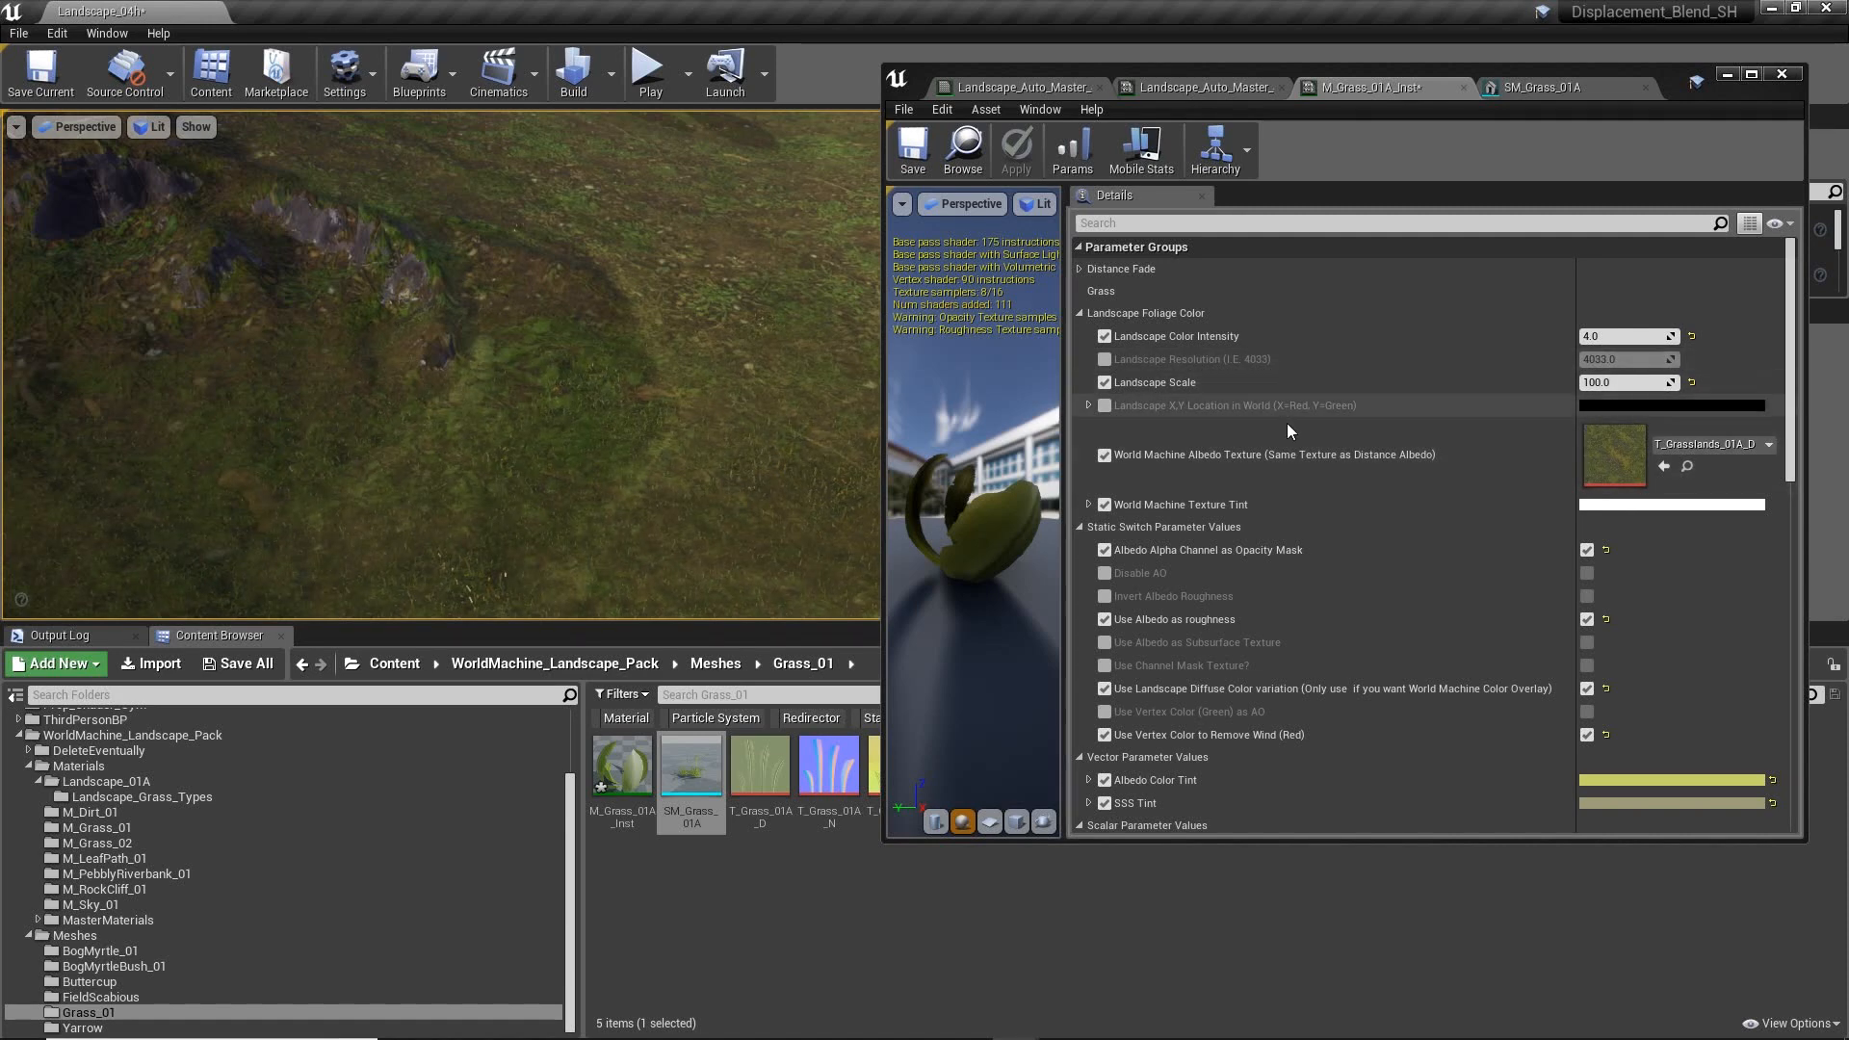
# - Select the landscape in the level, then enable the Landscape X,Y Location in World parameter of M_Grass_01A_Inst and check its R and G values
pyautogui.moveTo(509, 375); pyautogui.dragTo(454, 320, button='right')
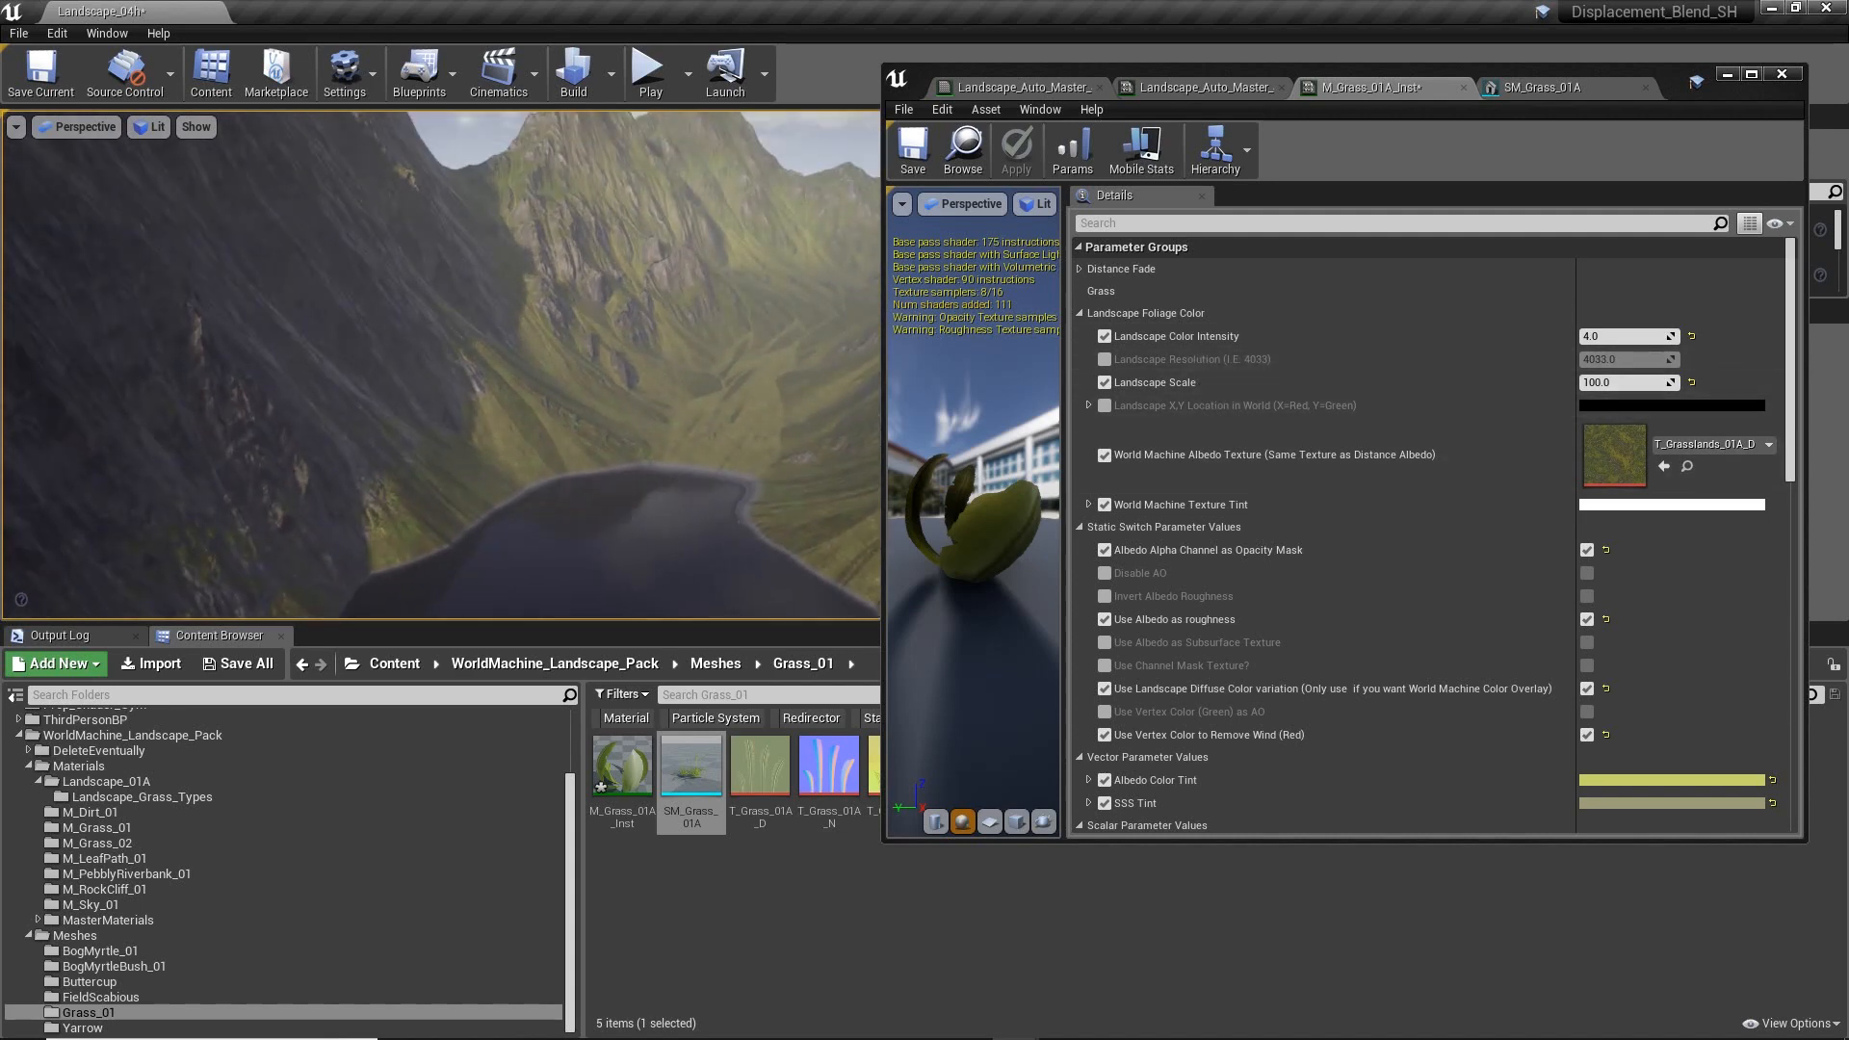
pyautogui.click(717, 322)
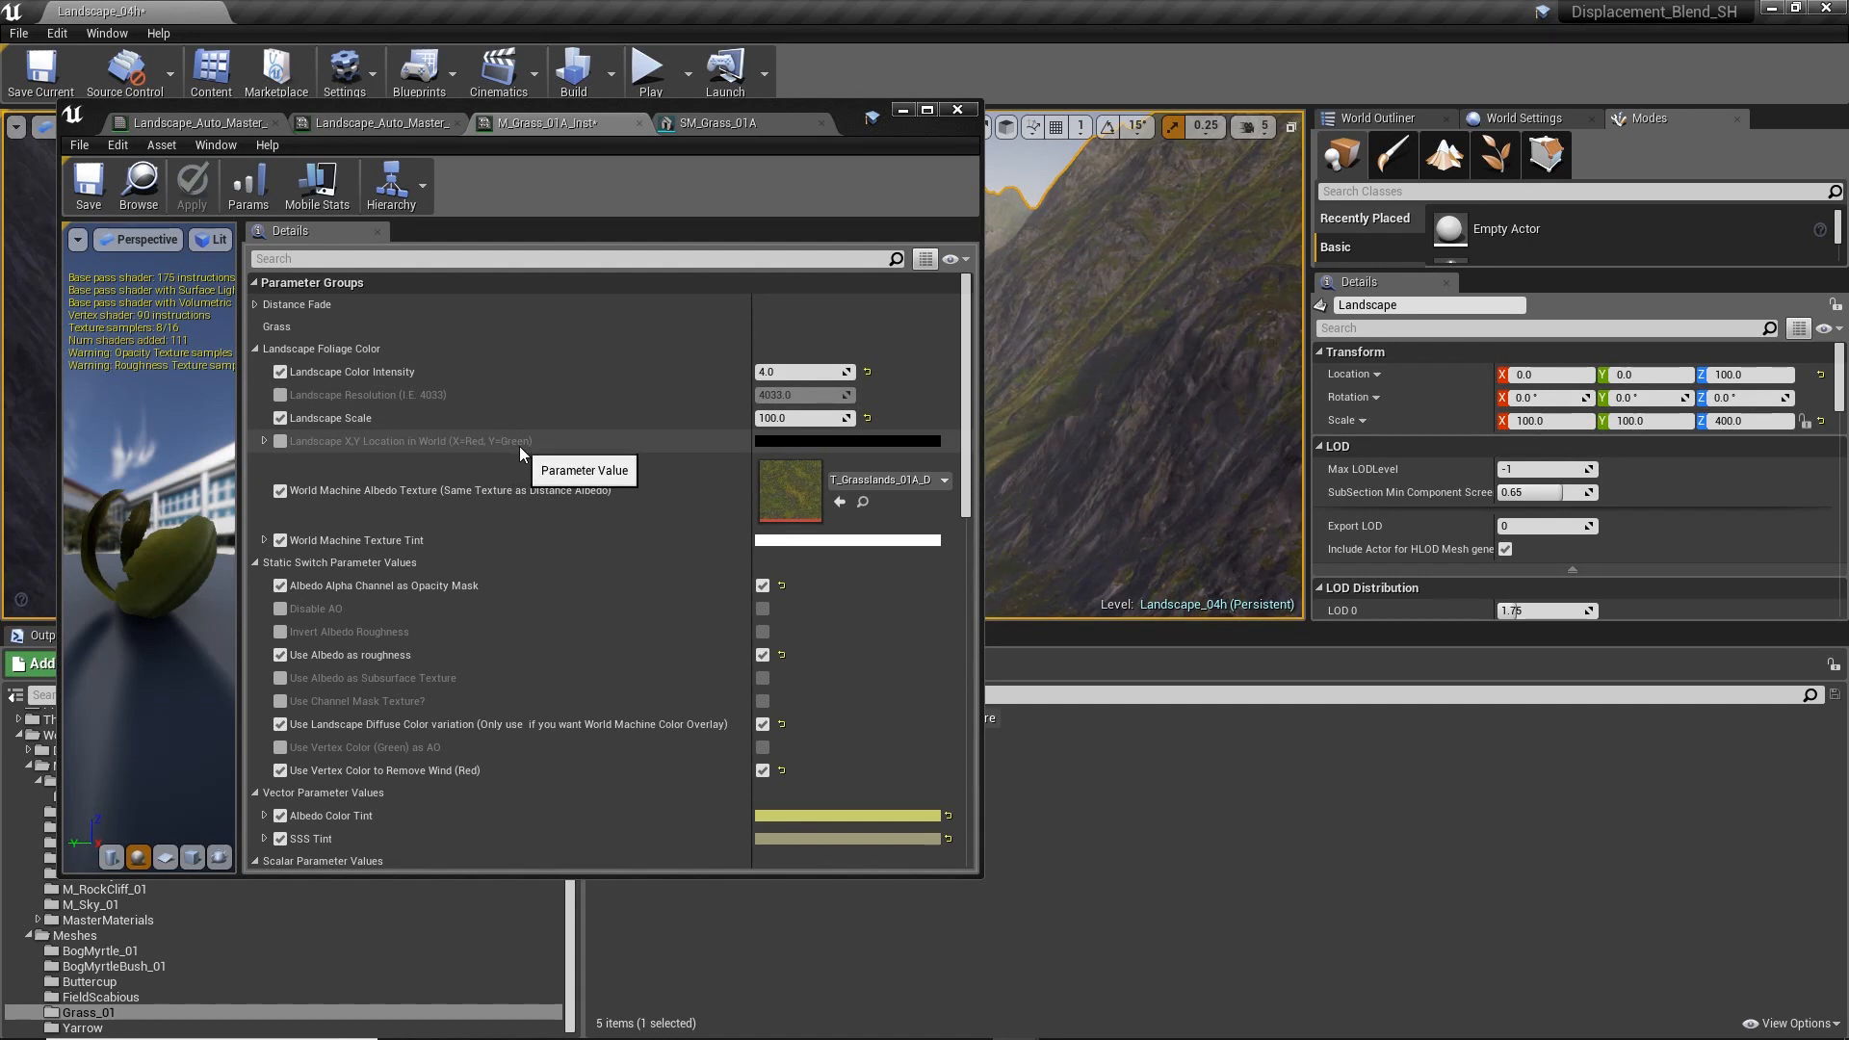
pyautogui.click(281, 441)
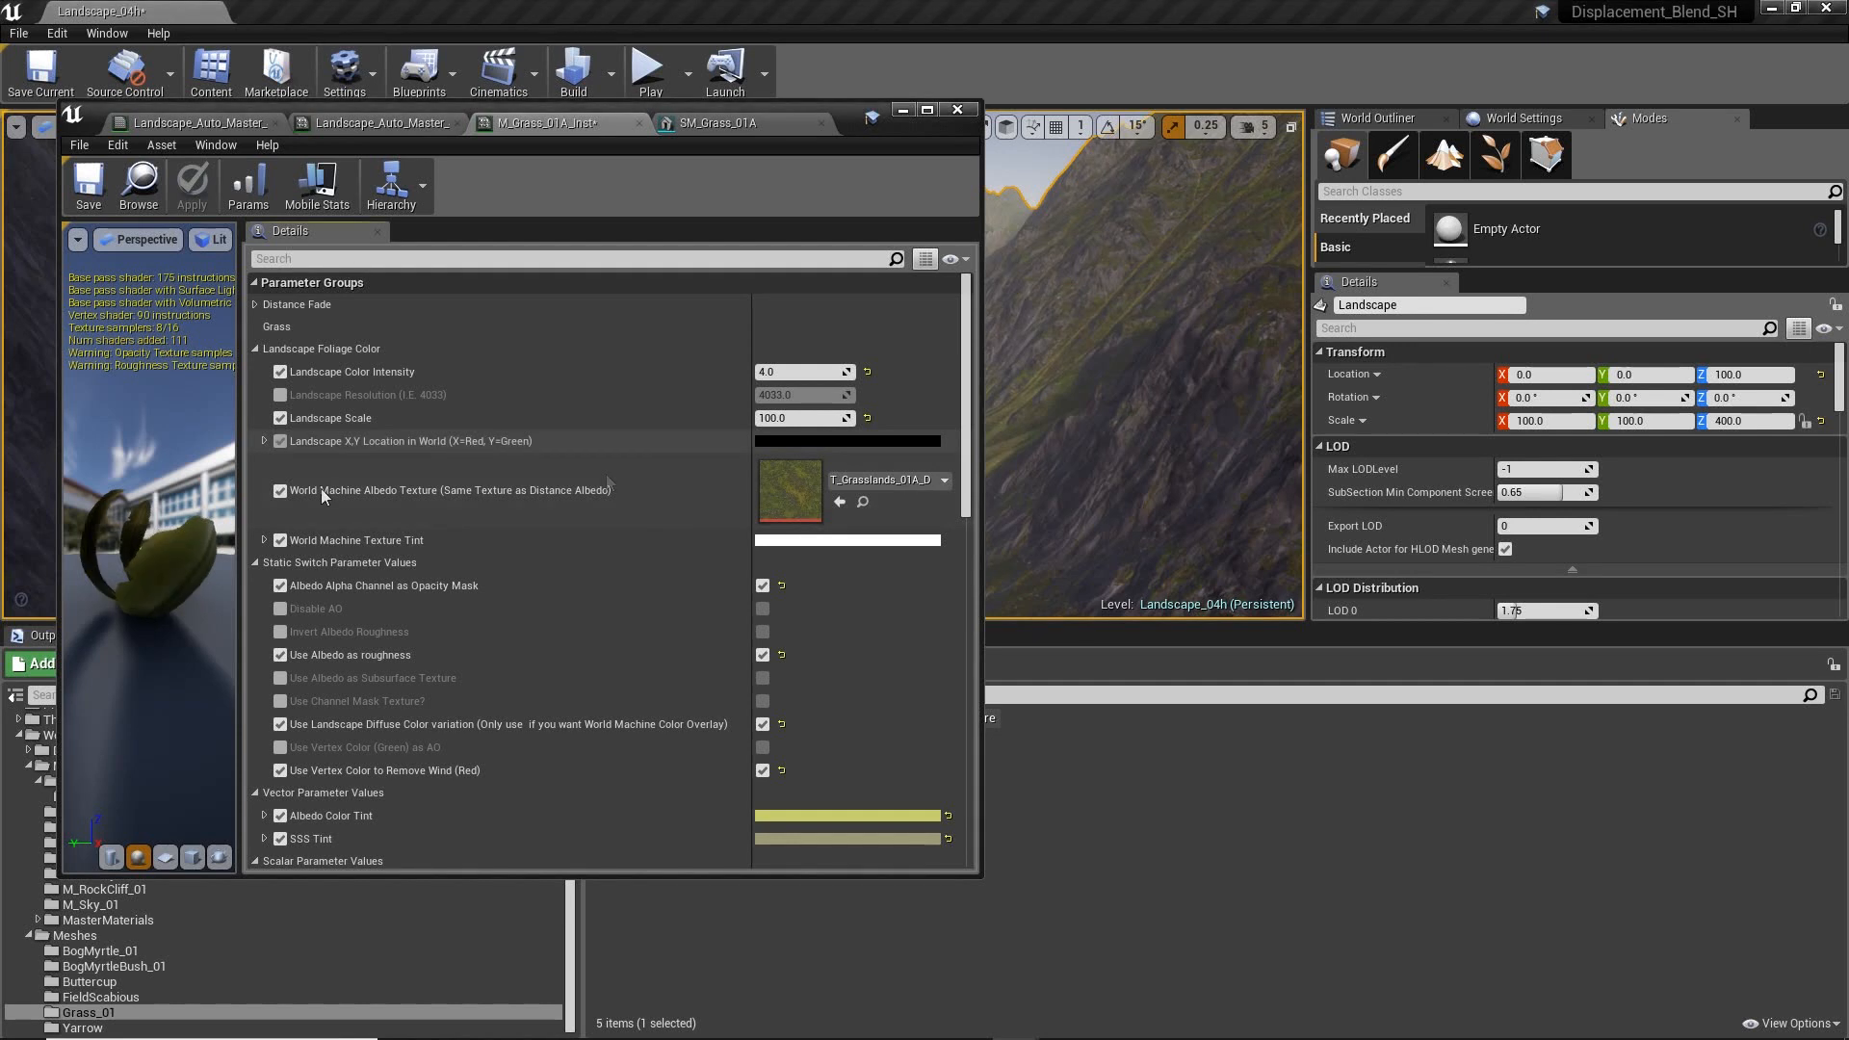
pyautogui.click(262, 440)
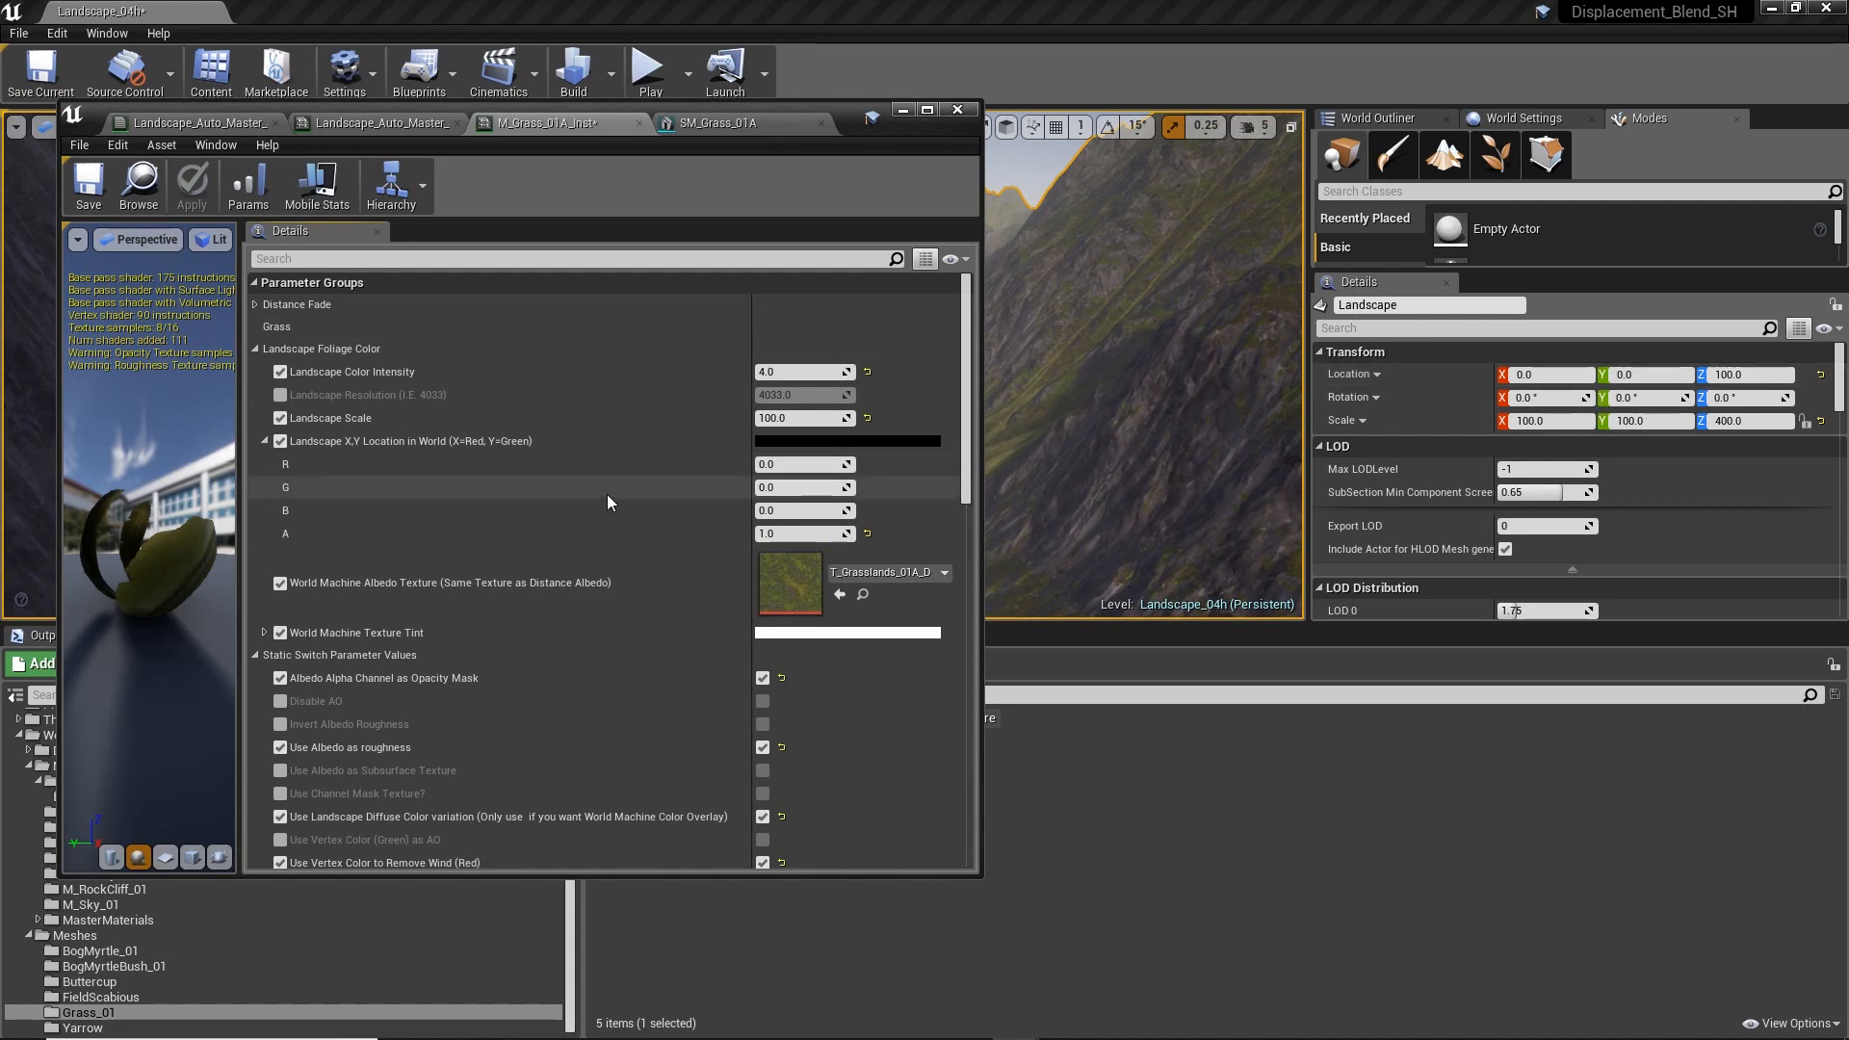
pyautogui.click(798, 466)
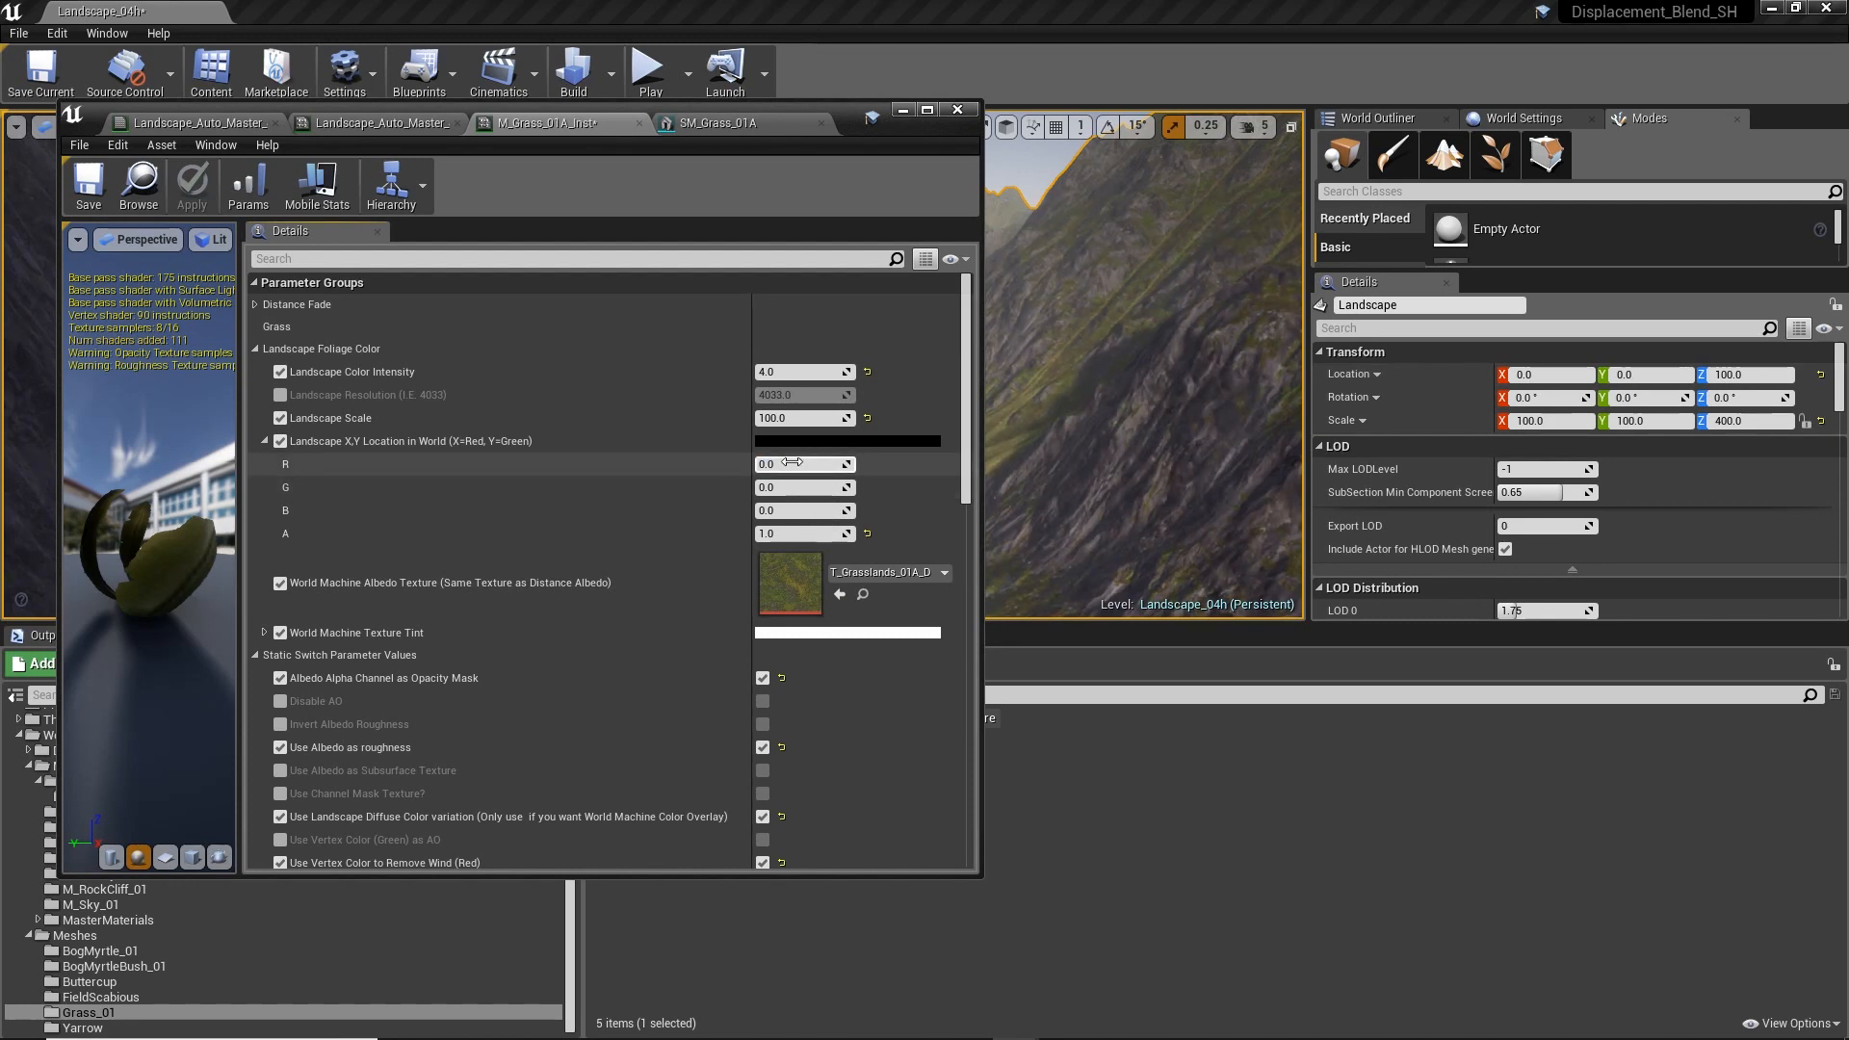
pyautogui.click(792, 463)
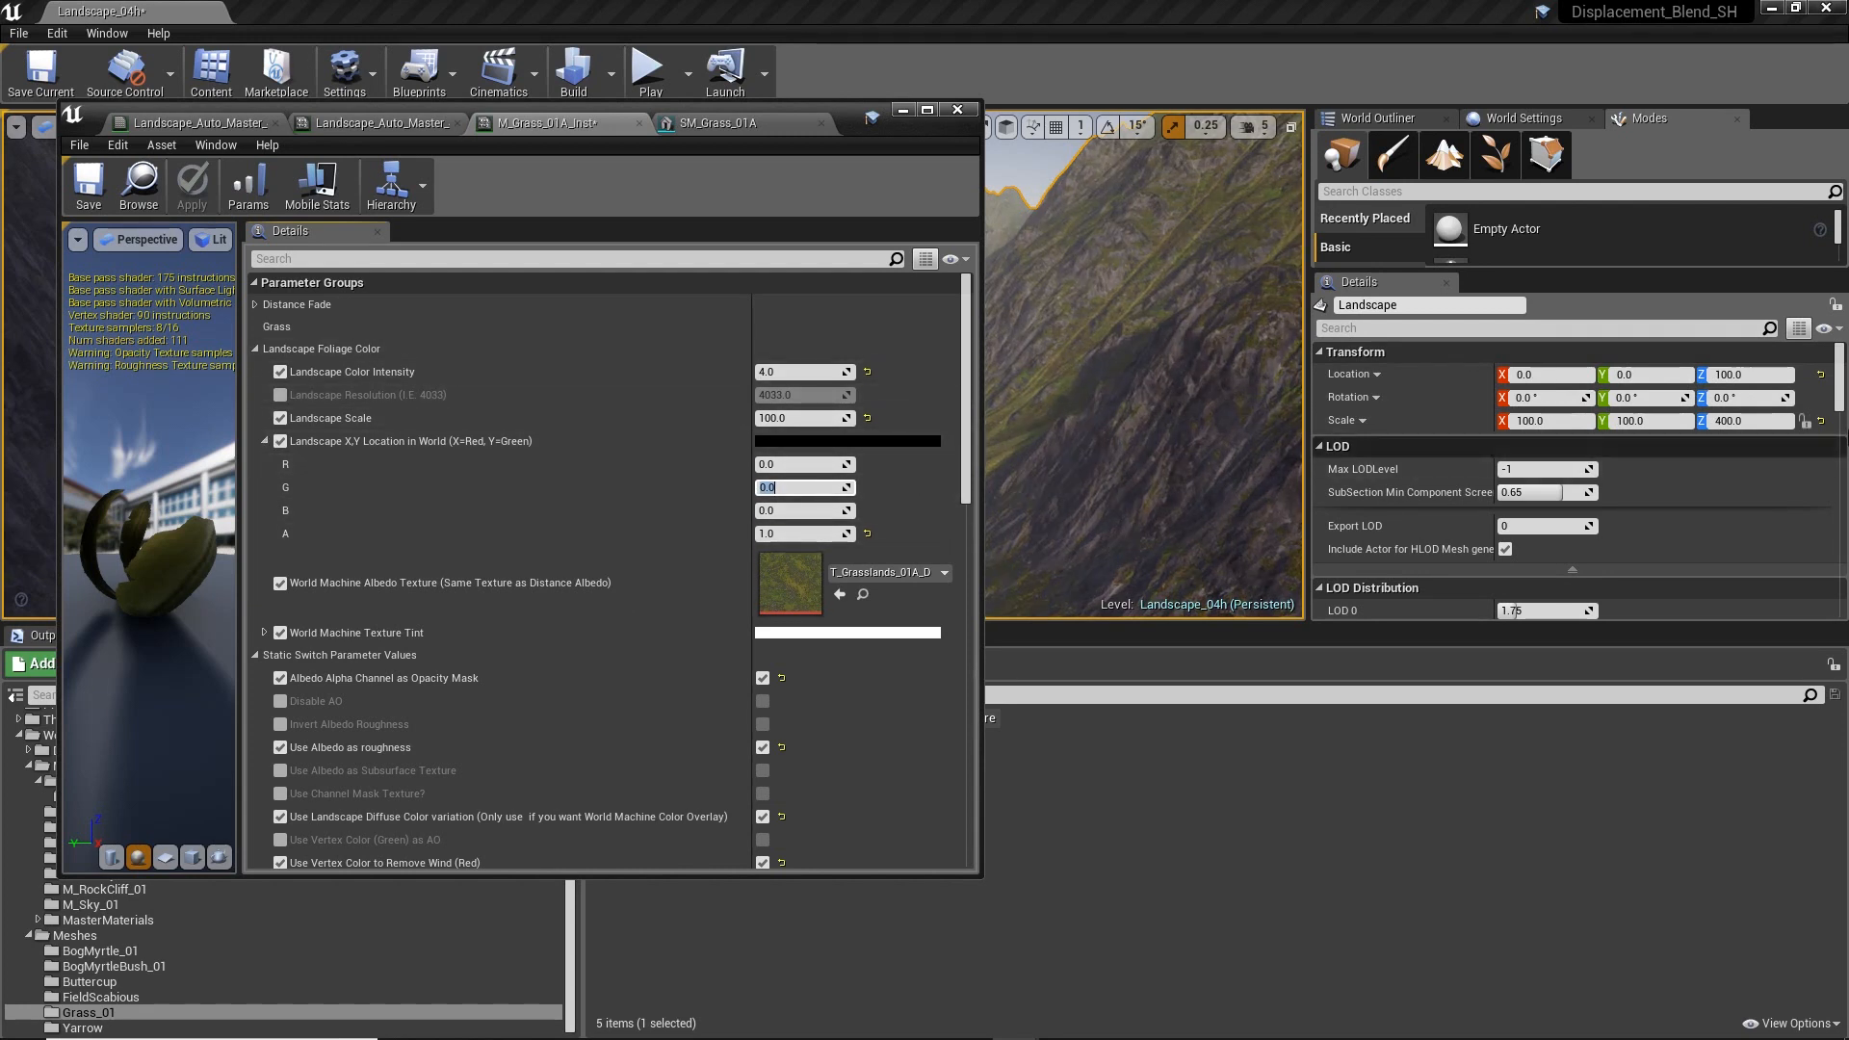
pyautogui.click(260, 441)
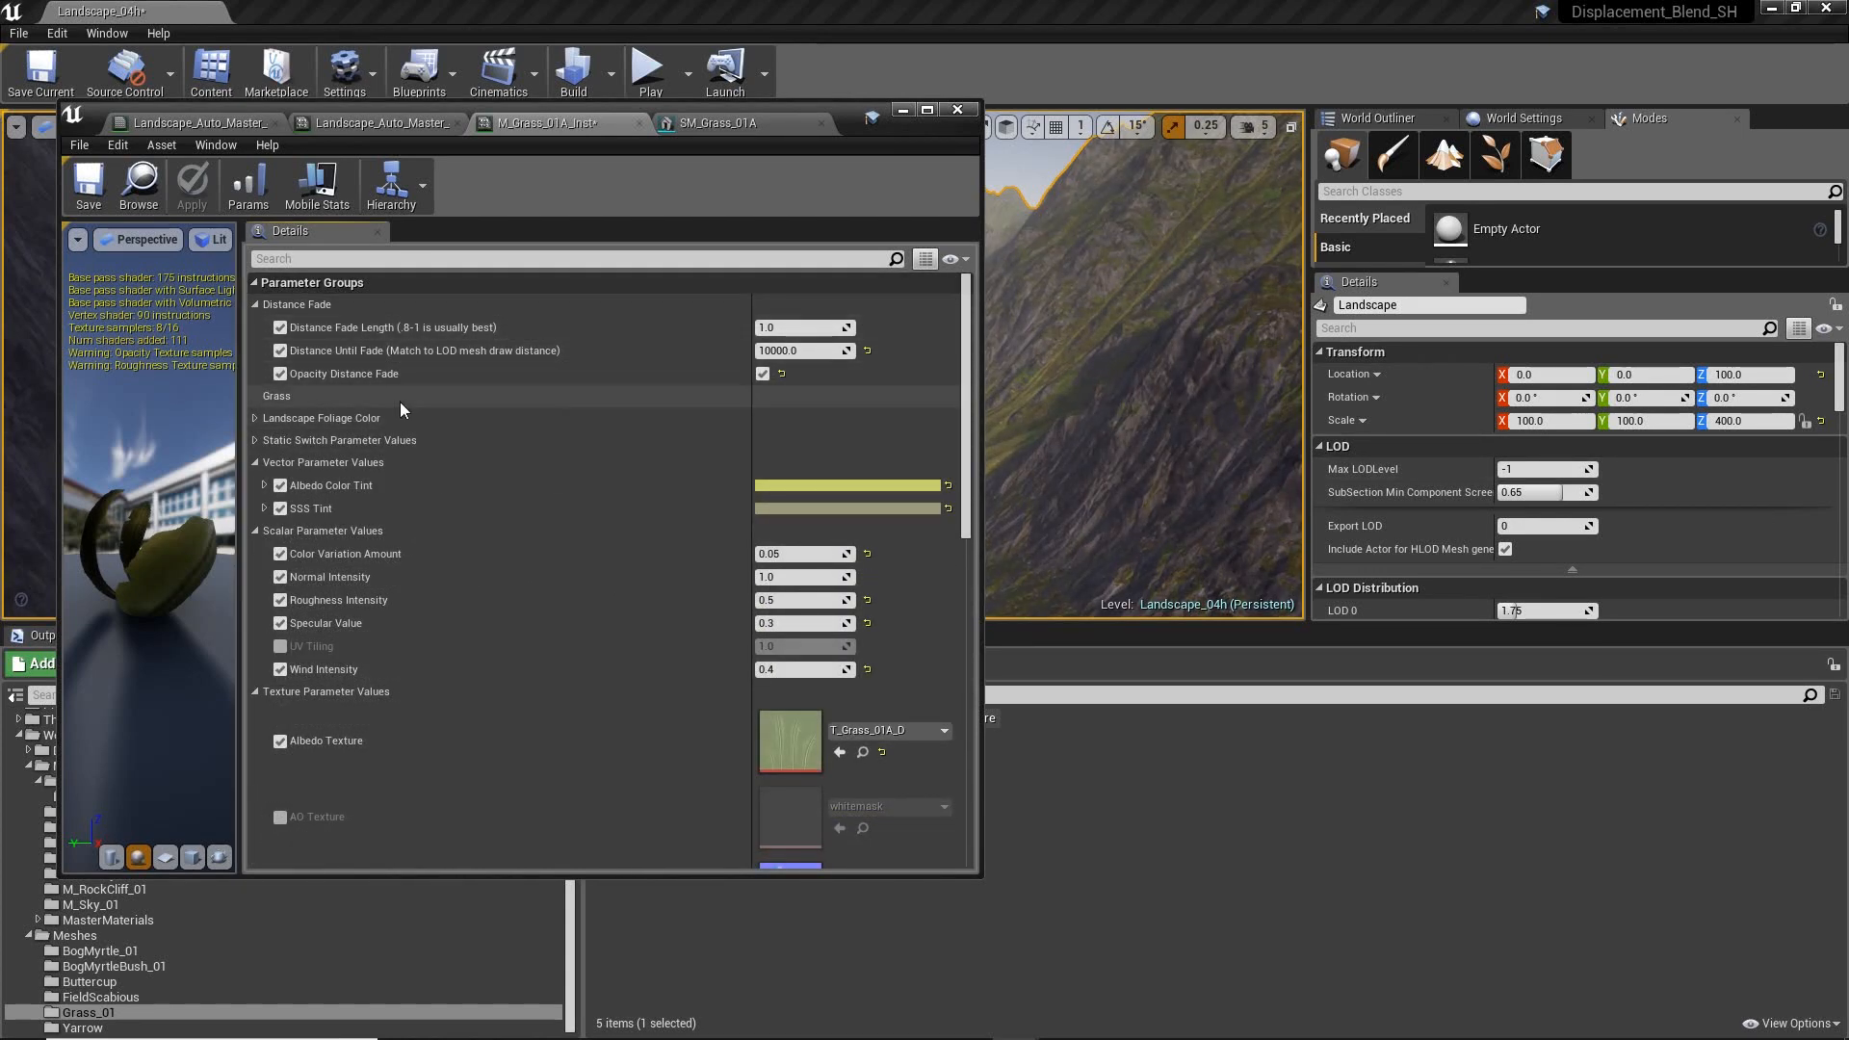
# - Compare the Distance Fade settings of M_Grass_01A_Inst with how the grass fades across the lakeside meadow
pyautogui.moveTo(852, 121); pyautogui.dragTo(0, 158)
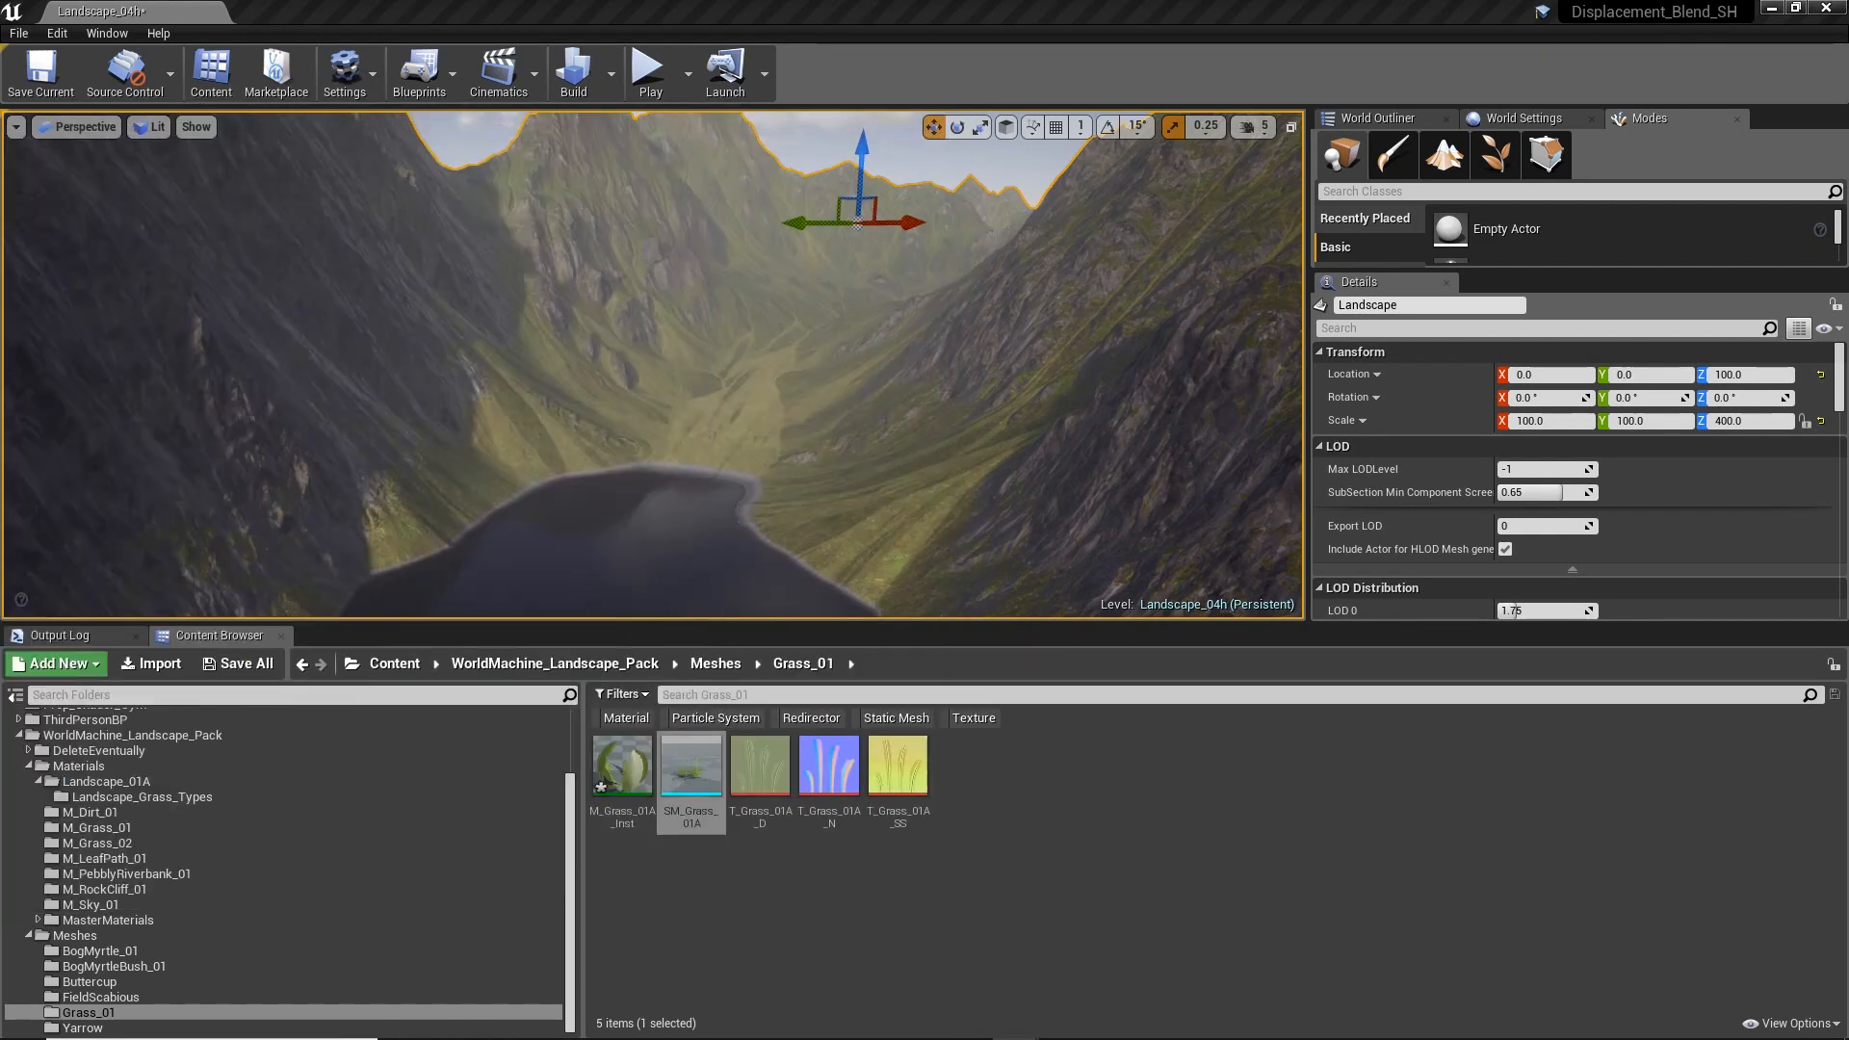
pyautogui.moveTo(1066, 239); pyautogui.dragTo(1030, 280, button='right')
pyautogui.press('Escape')
pyautogui.press('w')
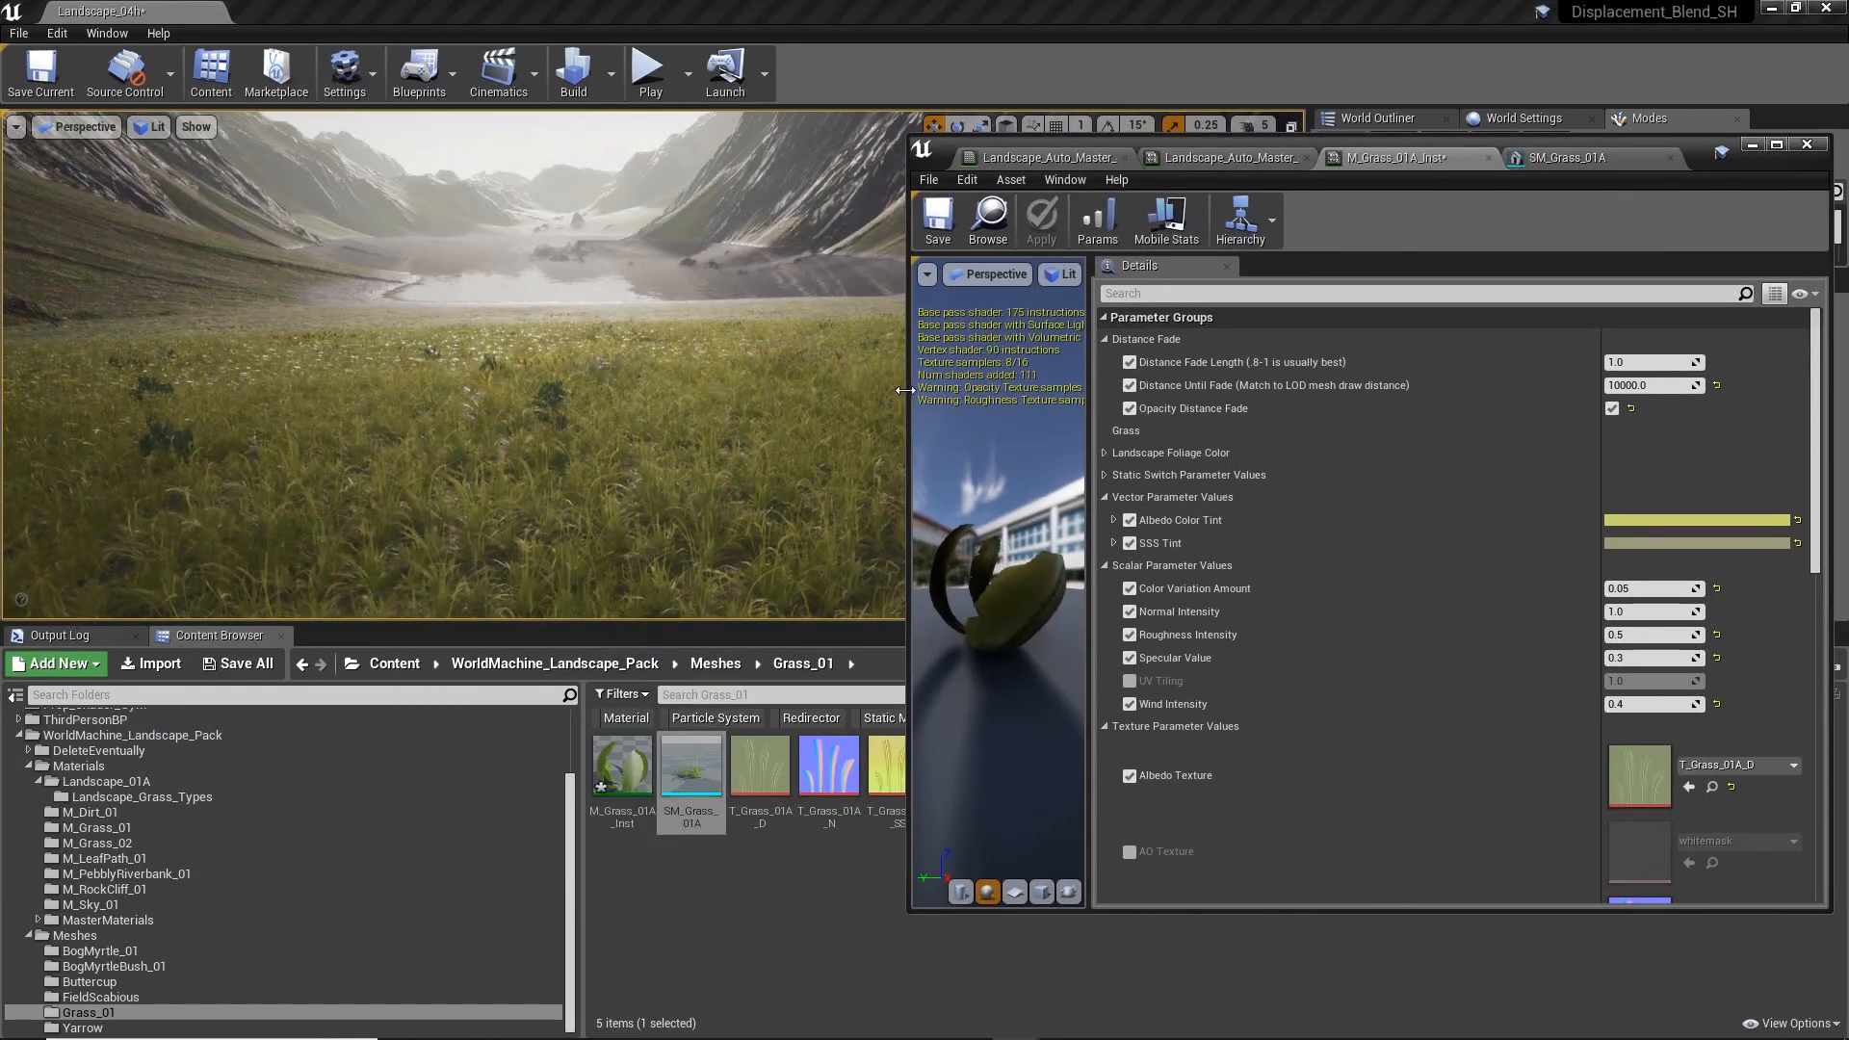
pyautogui.moveTo(904, 390); pyautogui.dragTo(1257, 399)
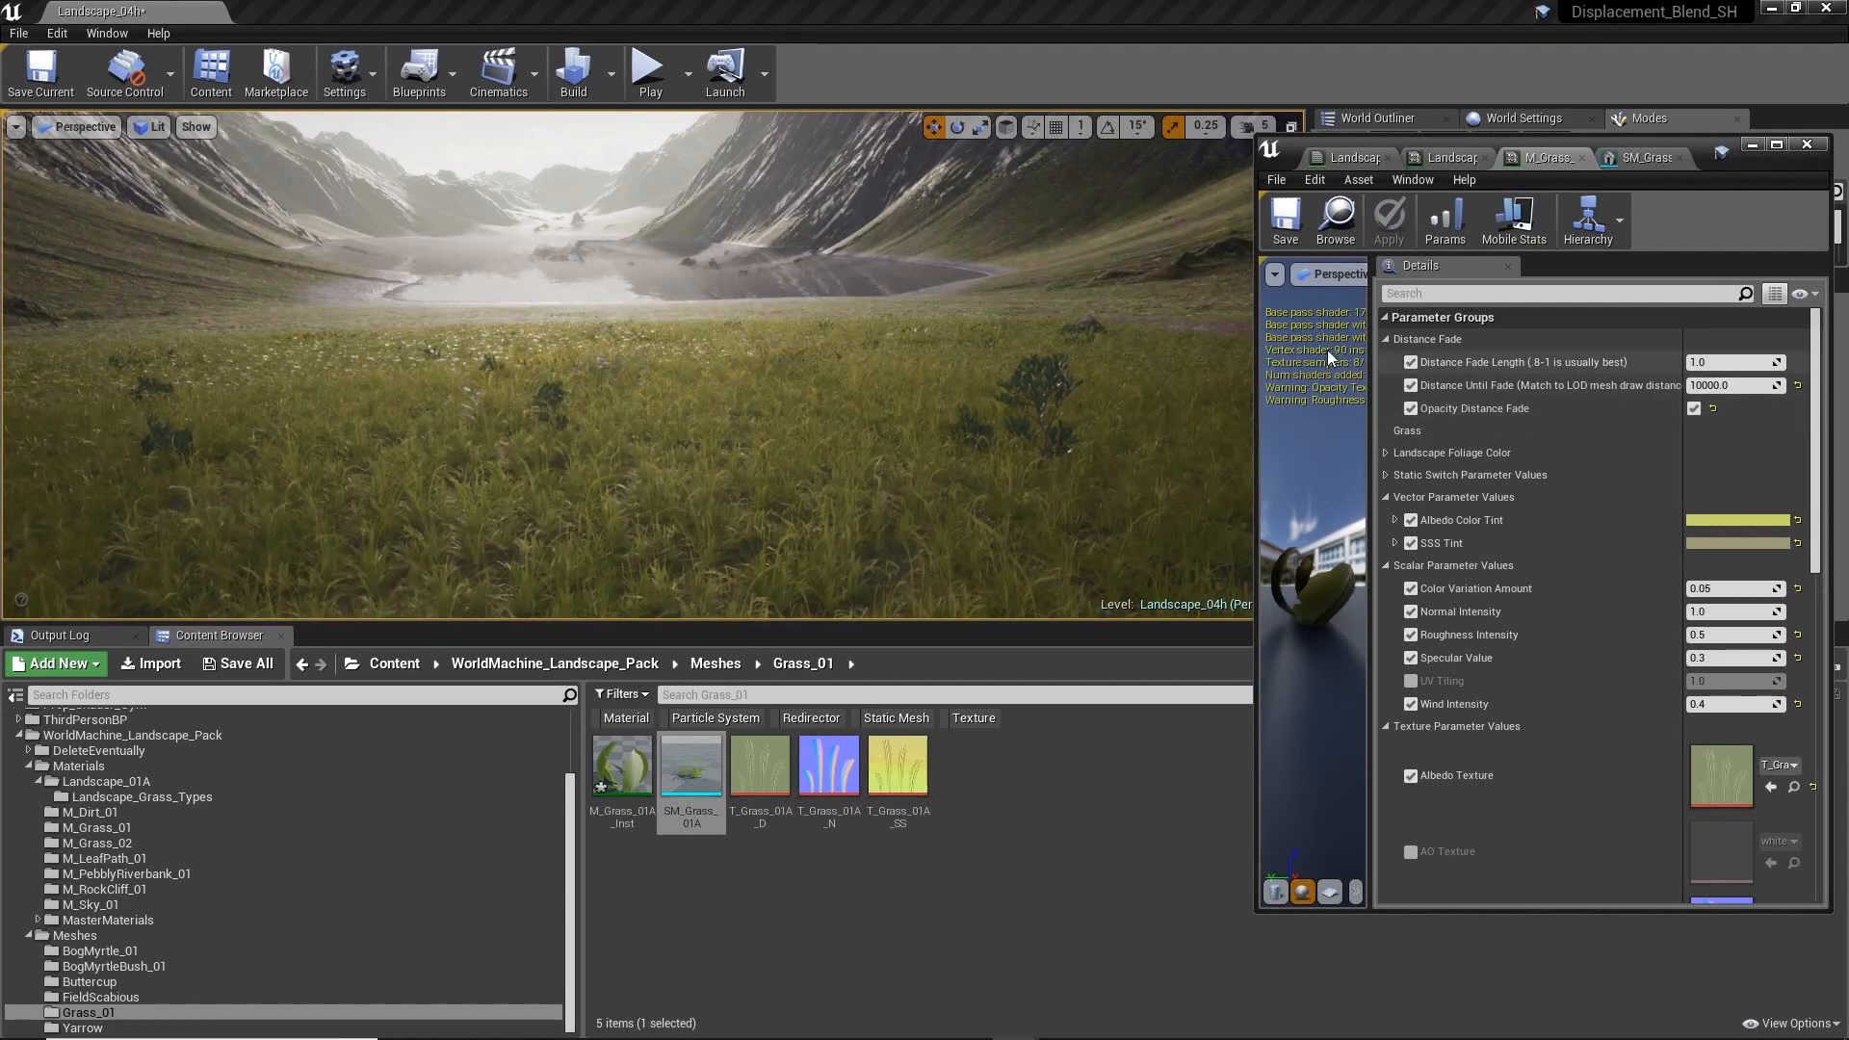
pyautogui.moveTo(1011, 375); pyautogui.dragTo(834, 318, button='right')
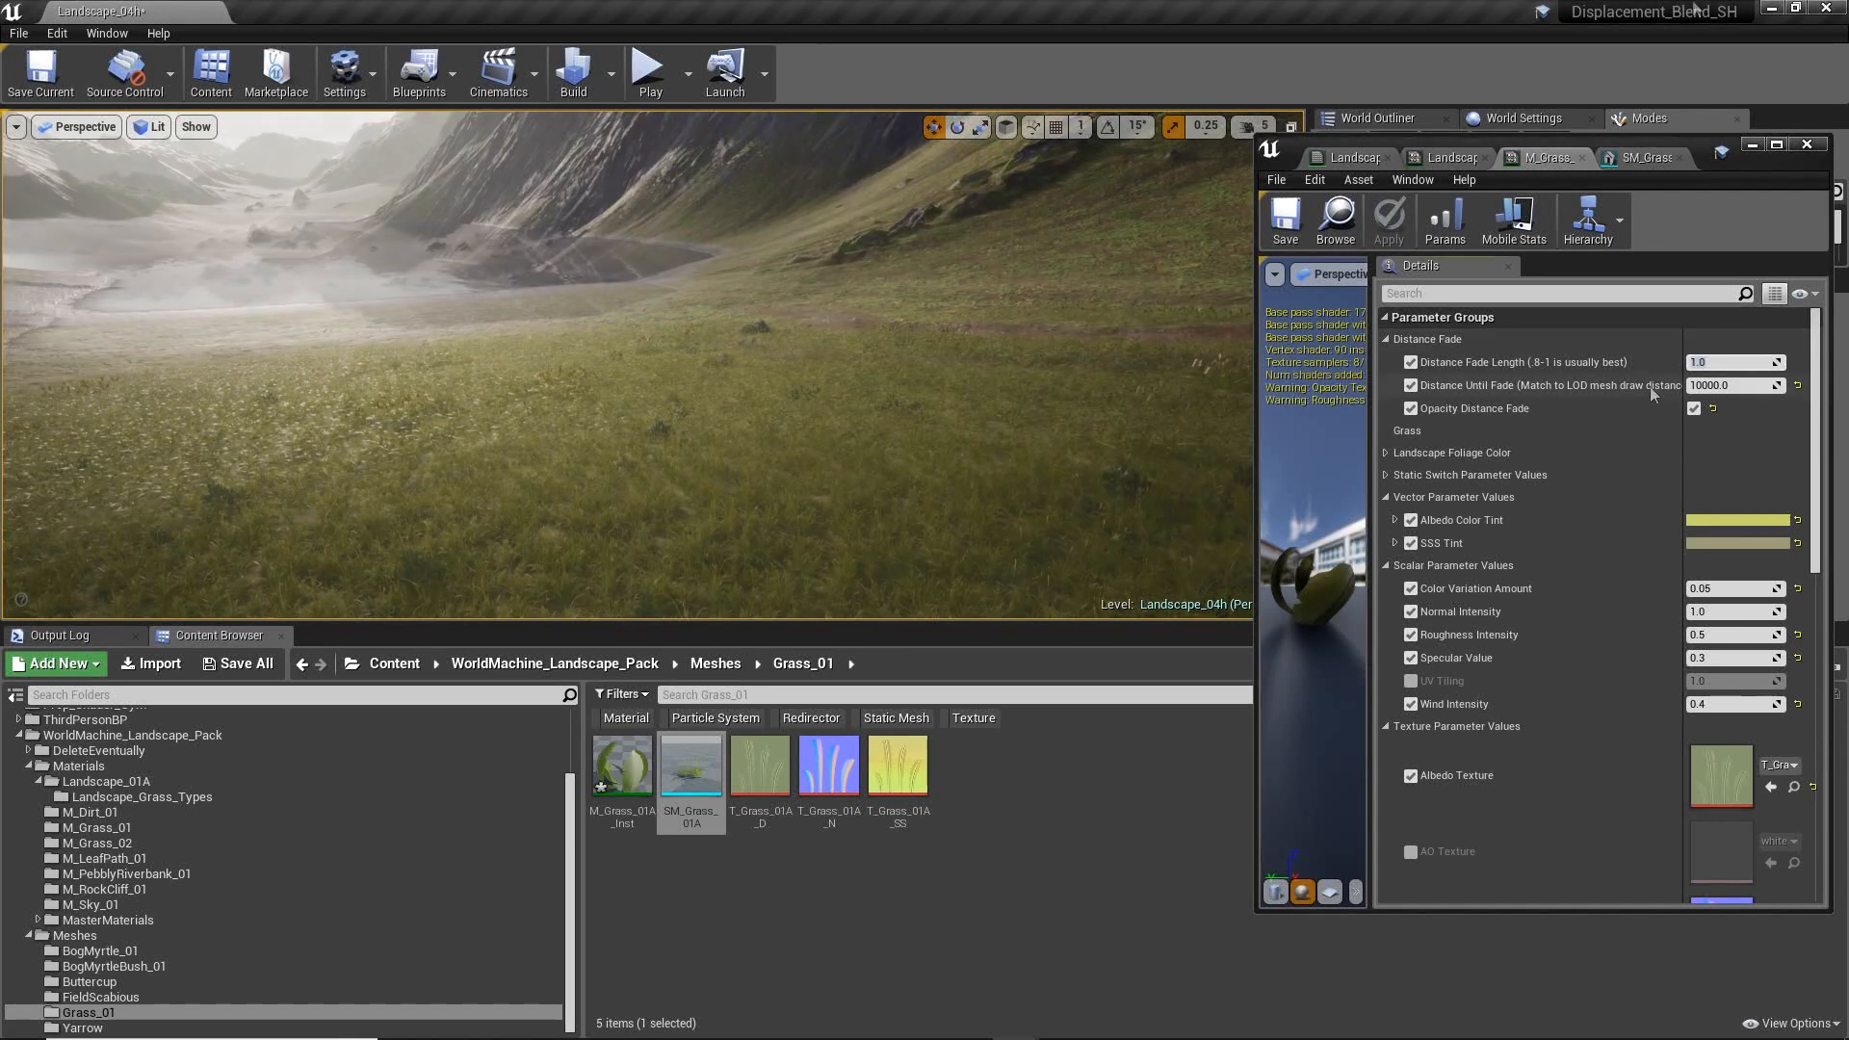
pyautogui.click(1722, 363)
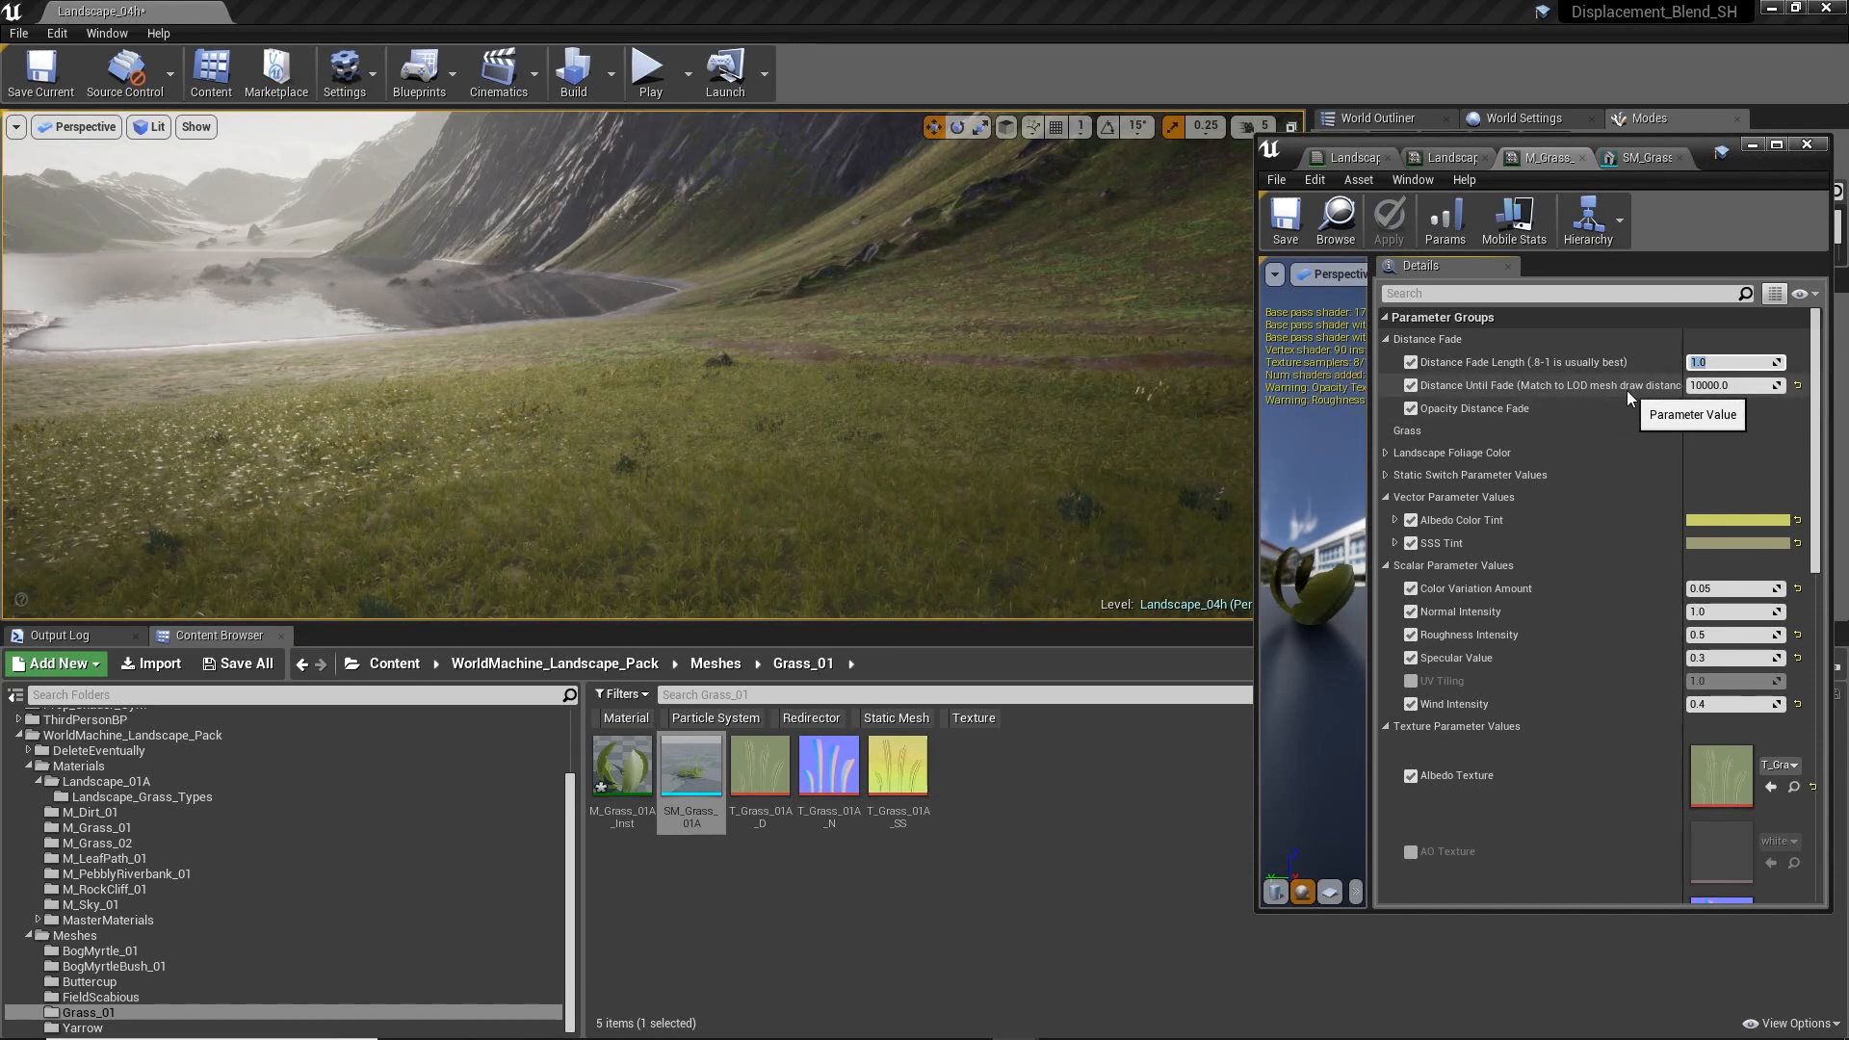
# - Open the sixth asset in Landscape_Grass_Types, check the cull distances of its SM_Grass_01A variety, and close it
pyautogui.click(144, 797)
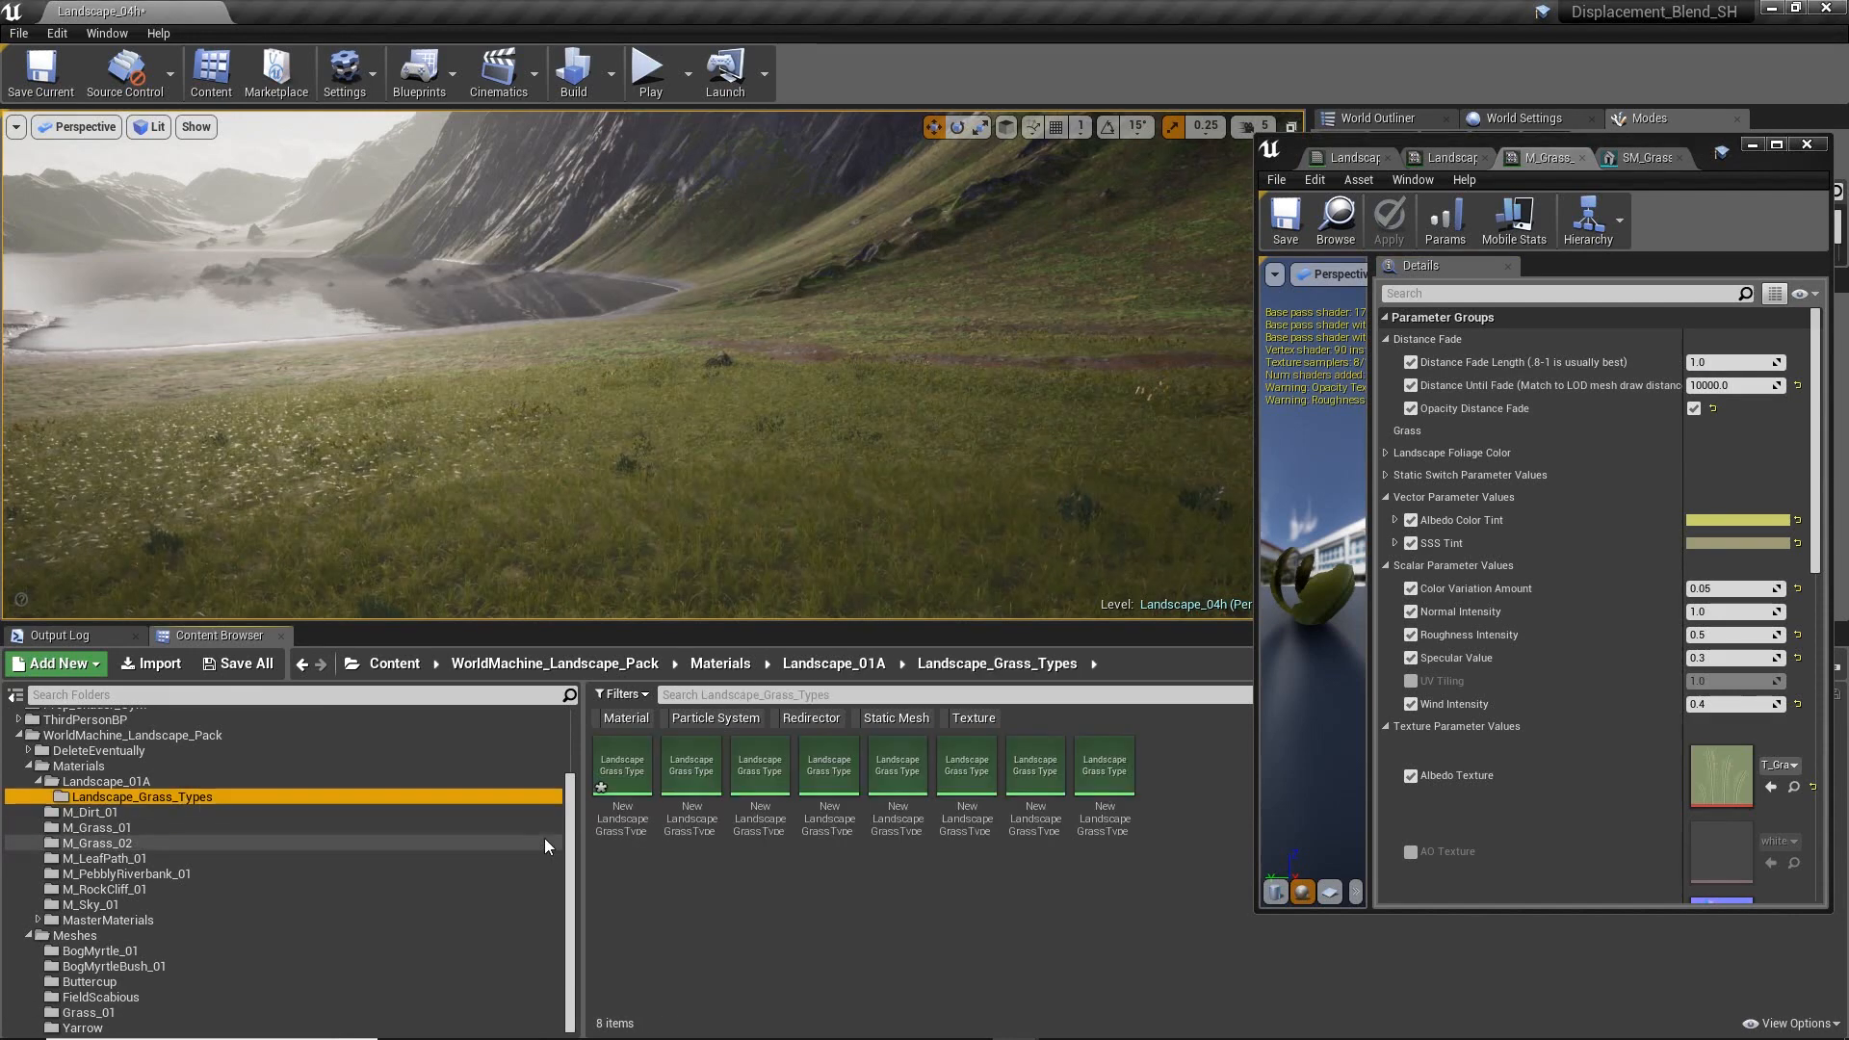
pyautogui.click(758, 769)
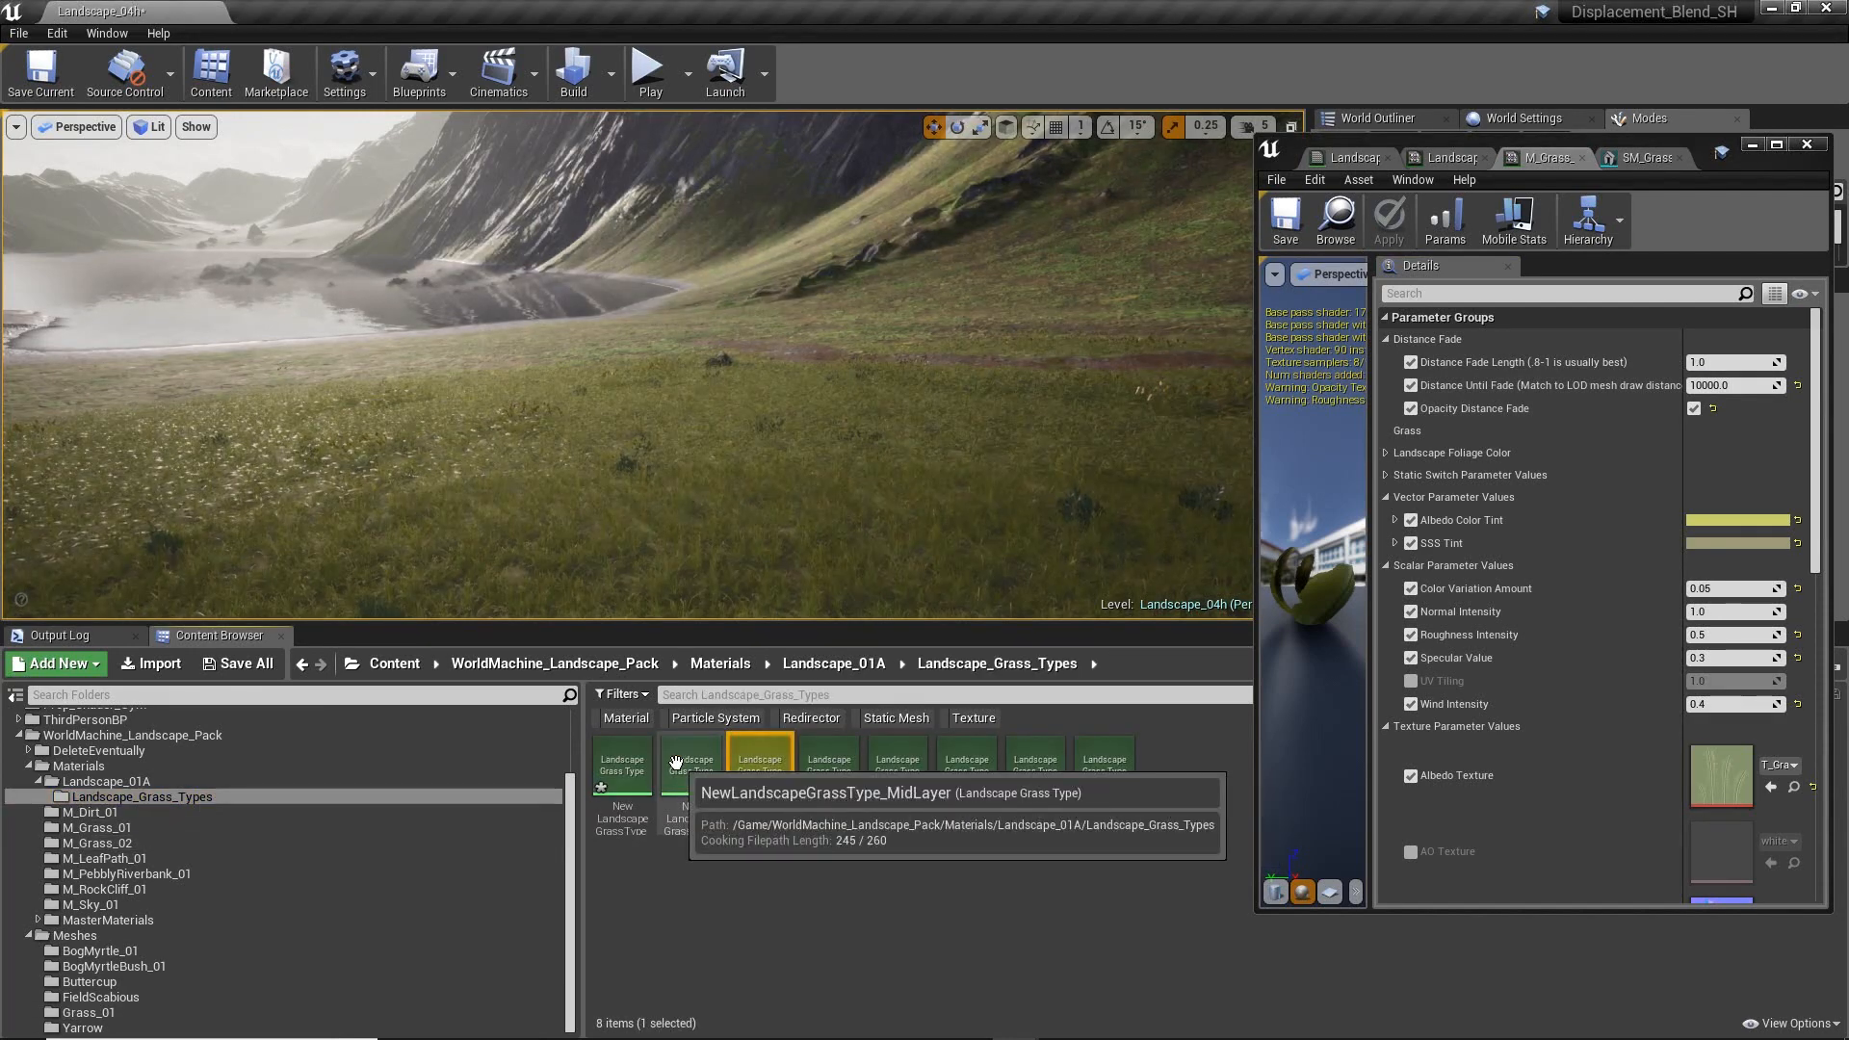
pyautogui.click(967, 768)
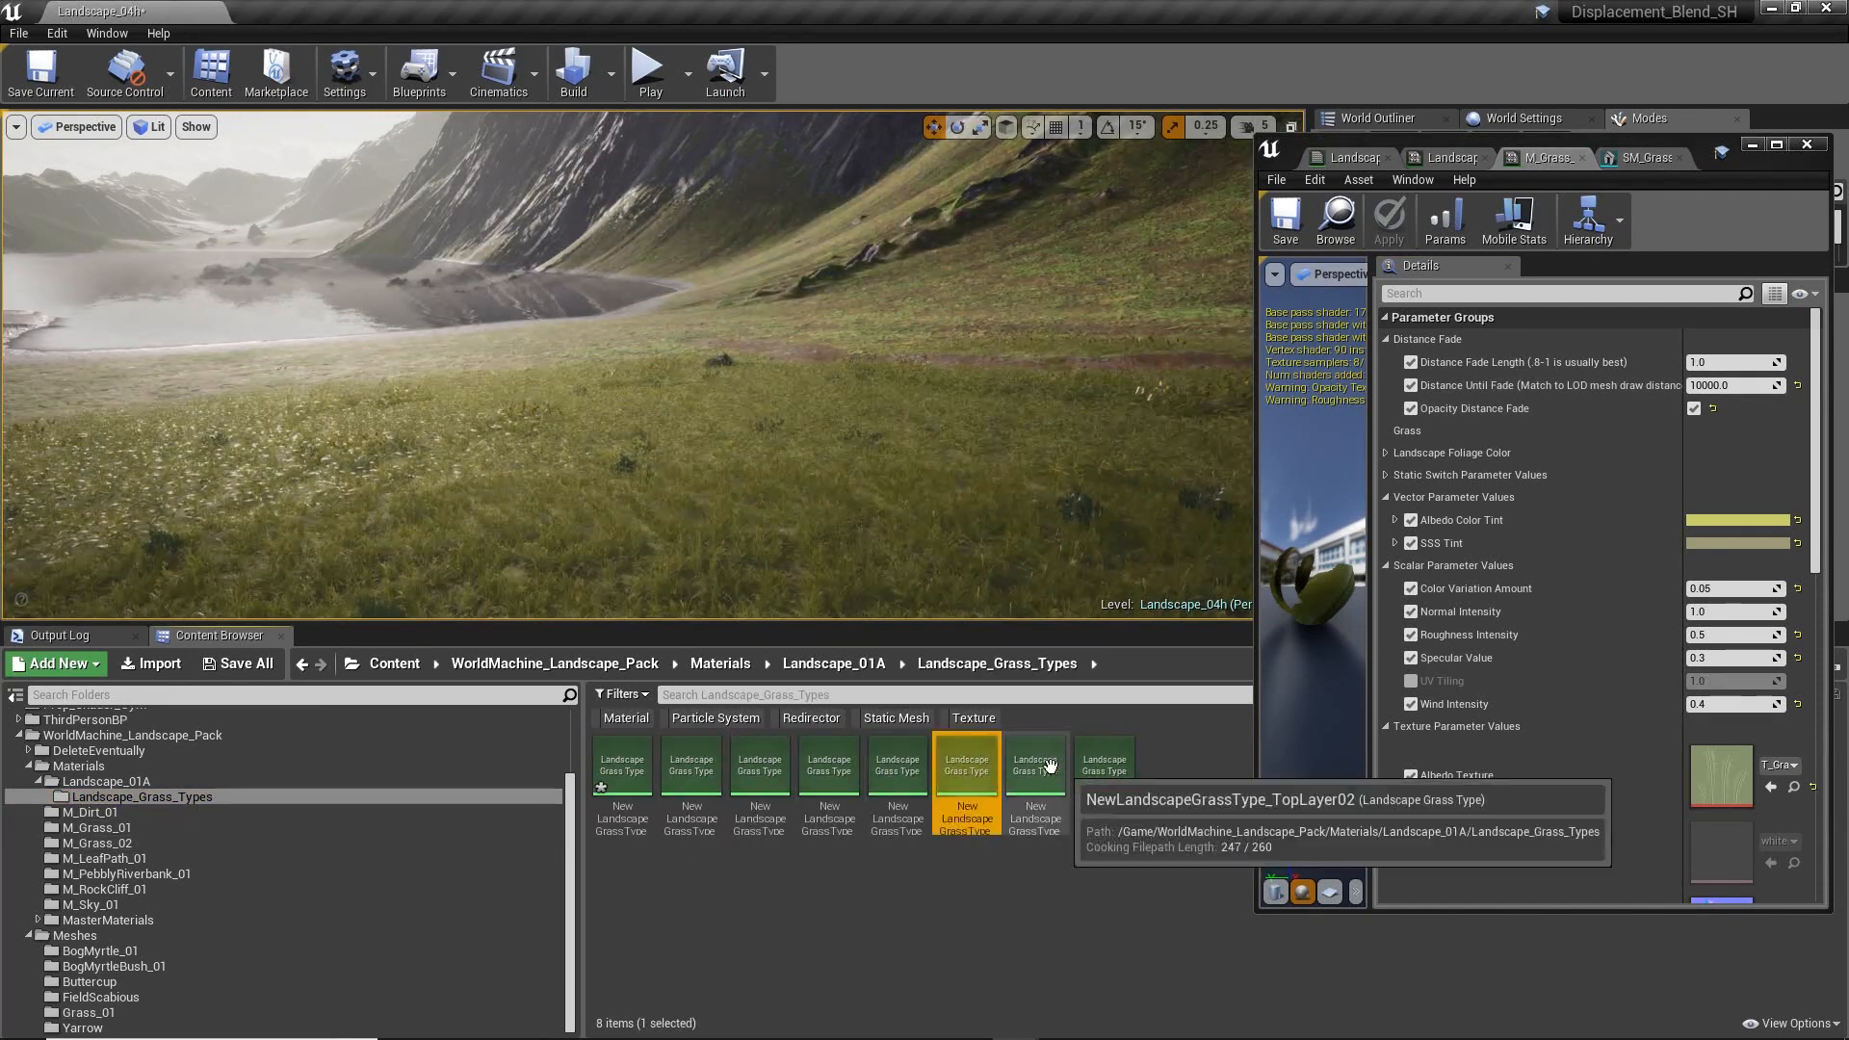
pyautogui.doubleClick(966, 767)
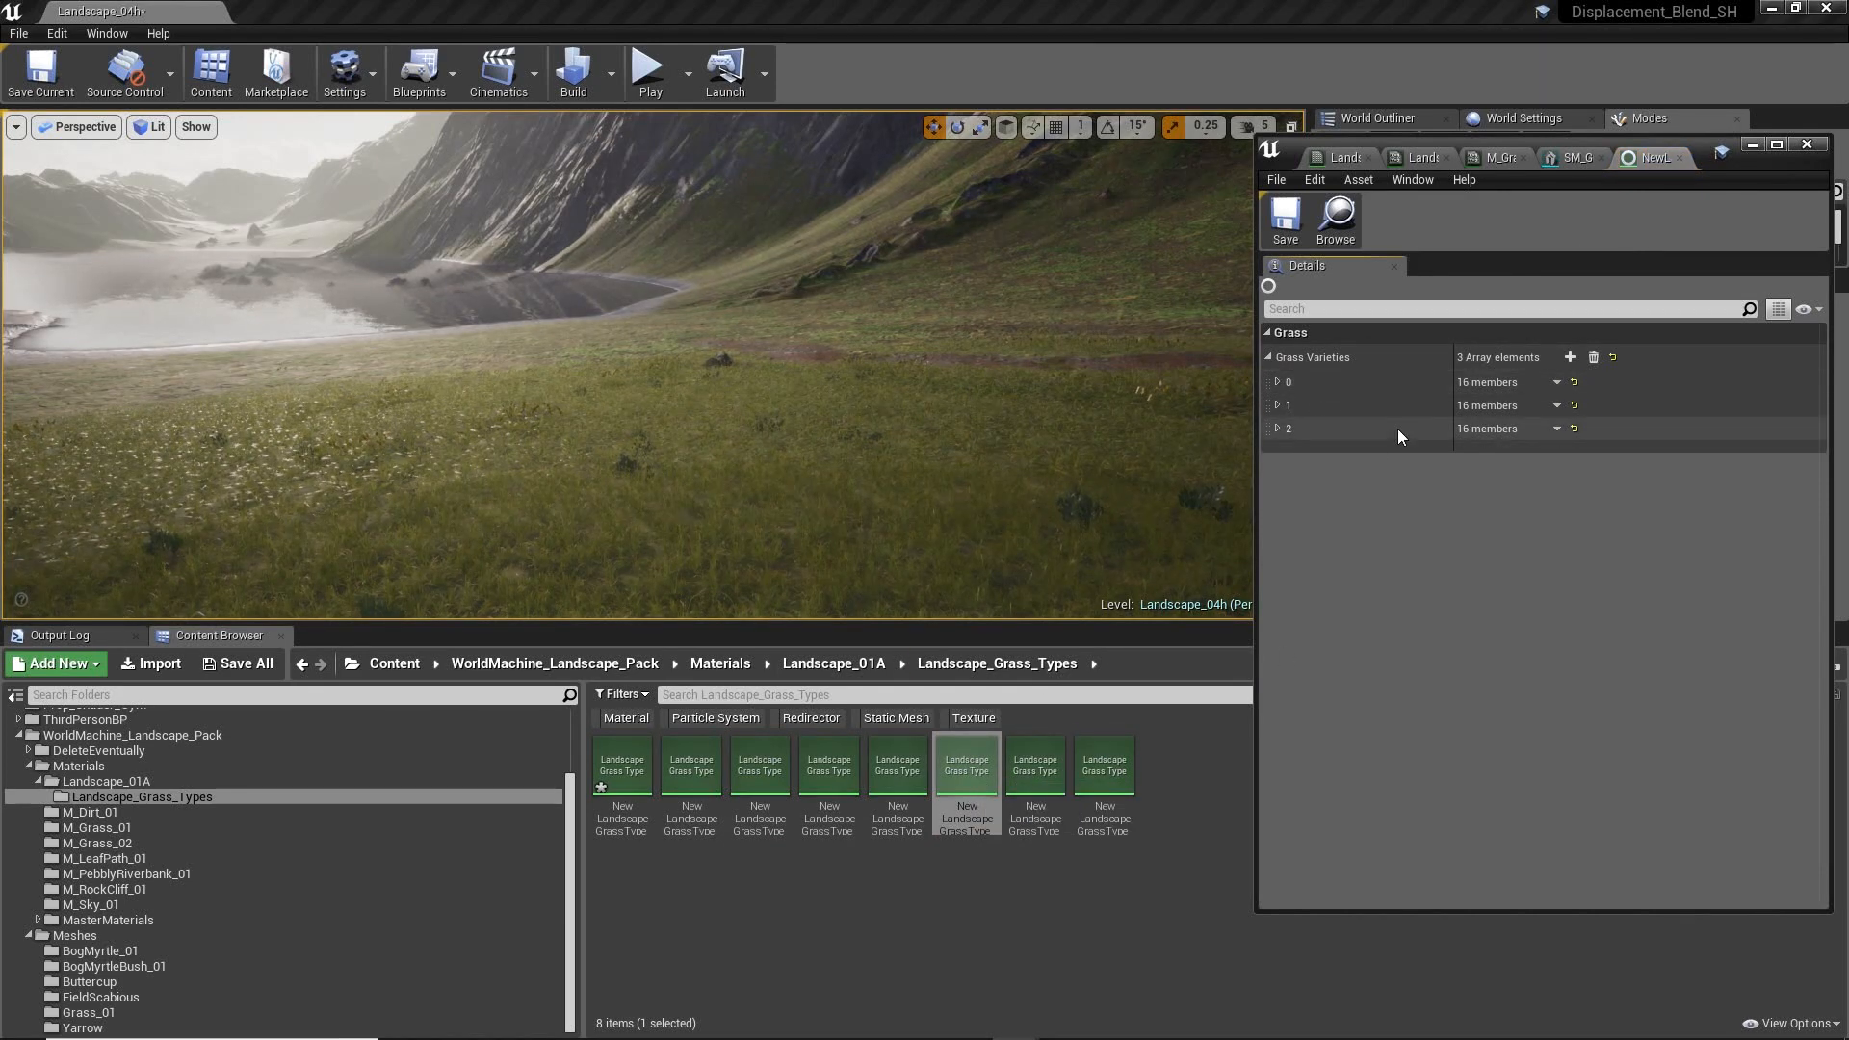
pyautogui.click(1278, 382)
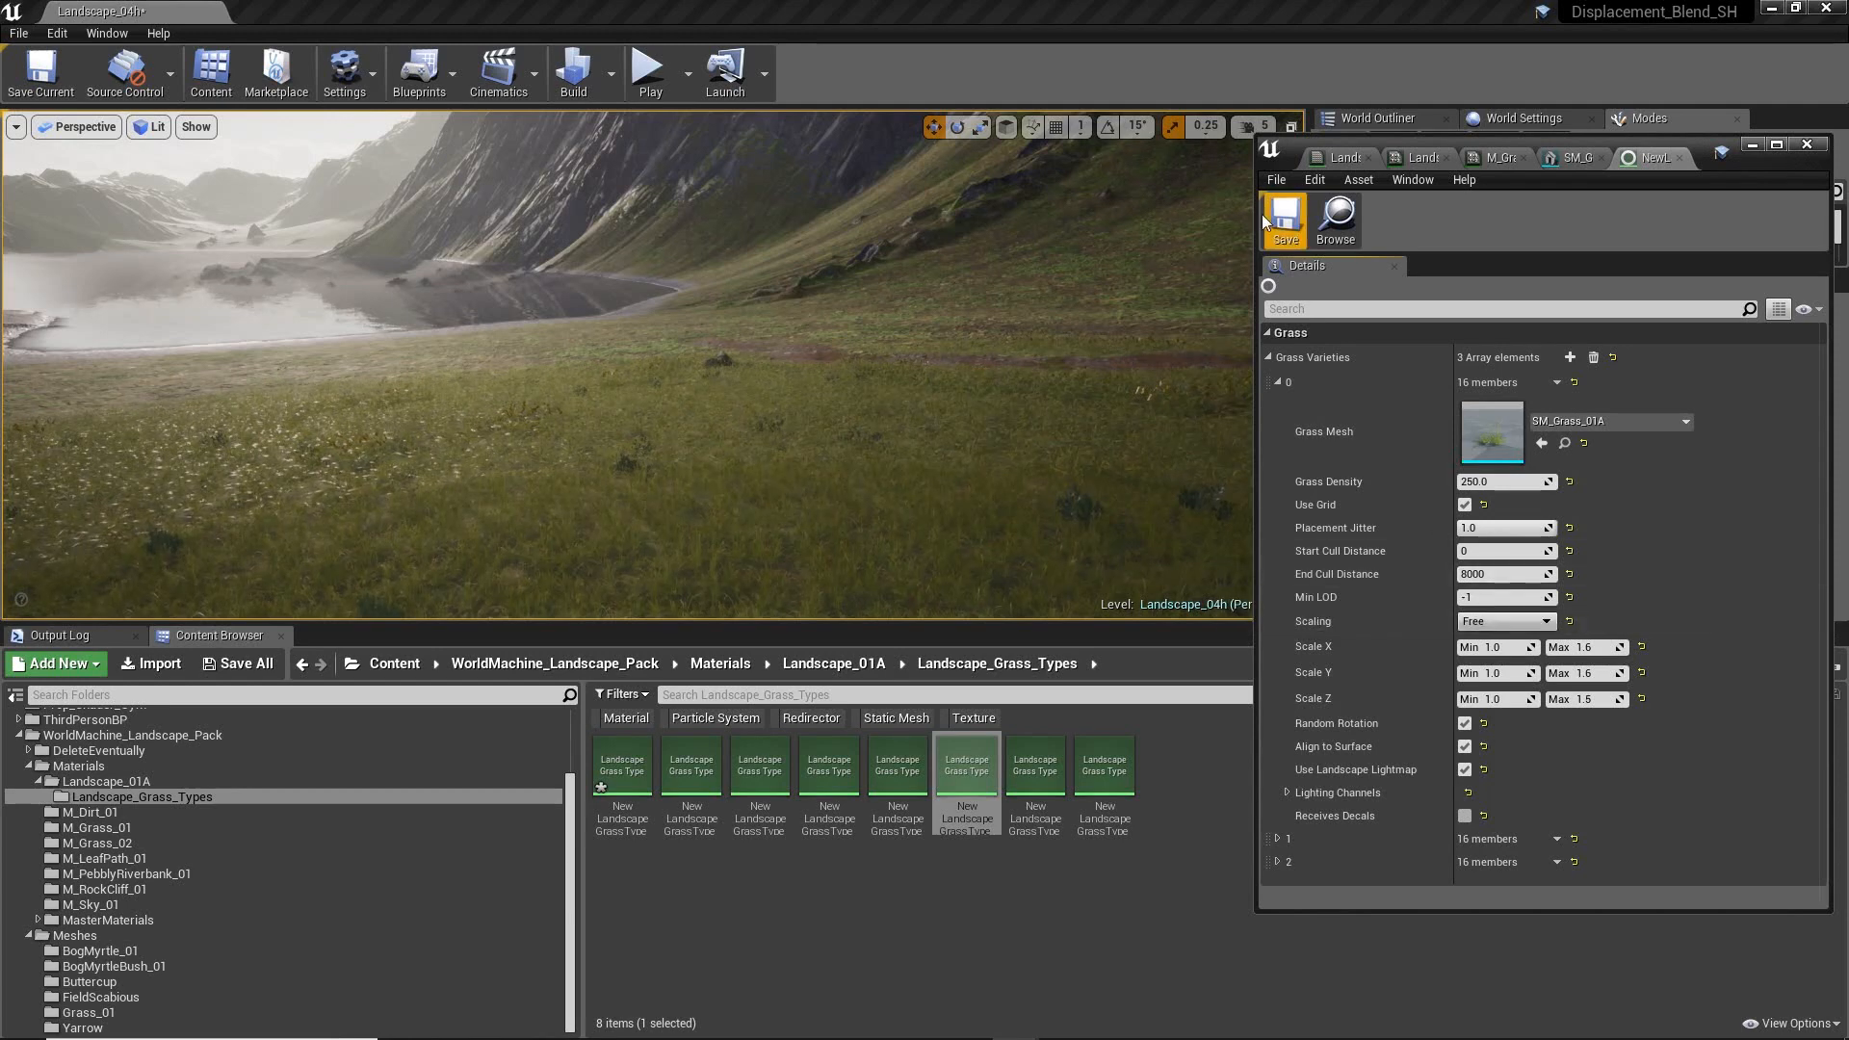
pyautogui.click(1278, 381)
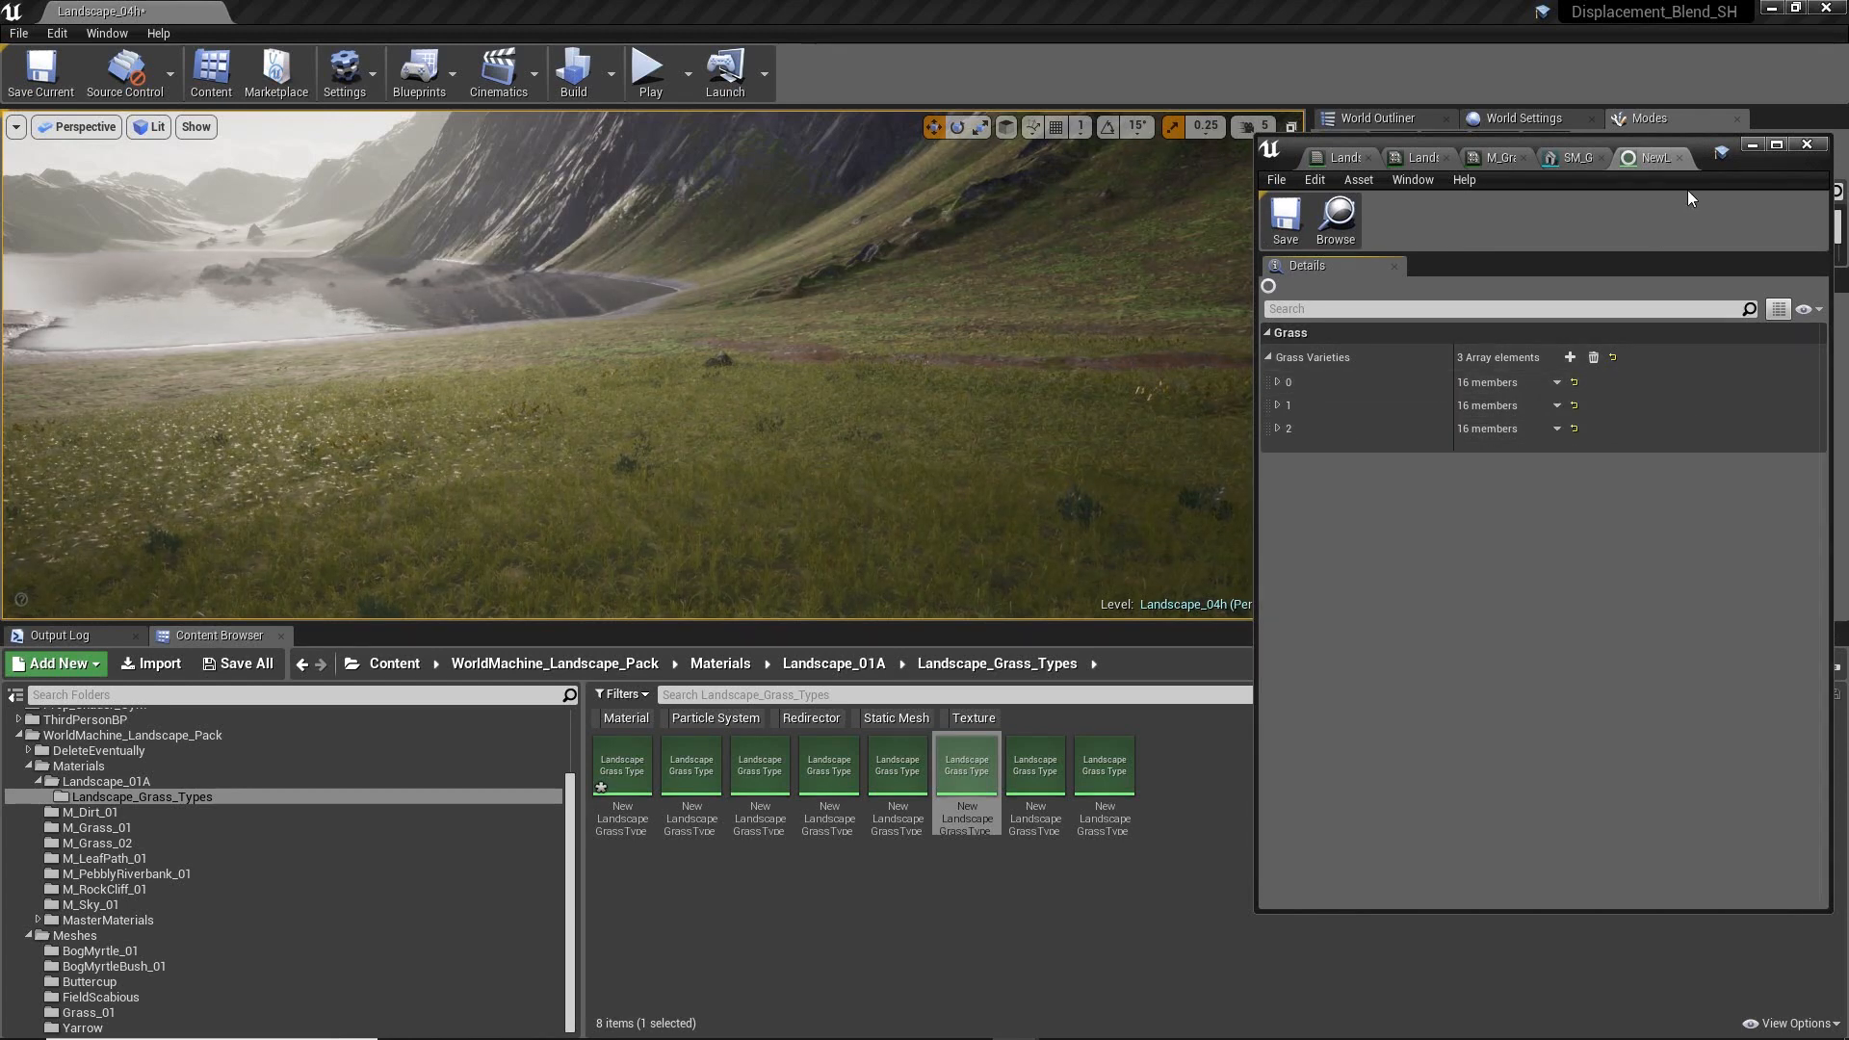
pyautogui.click(1680, 159)
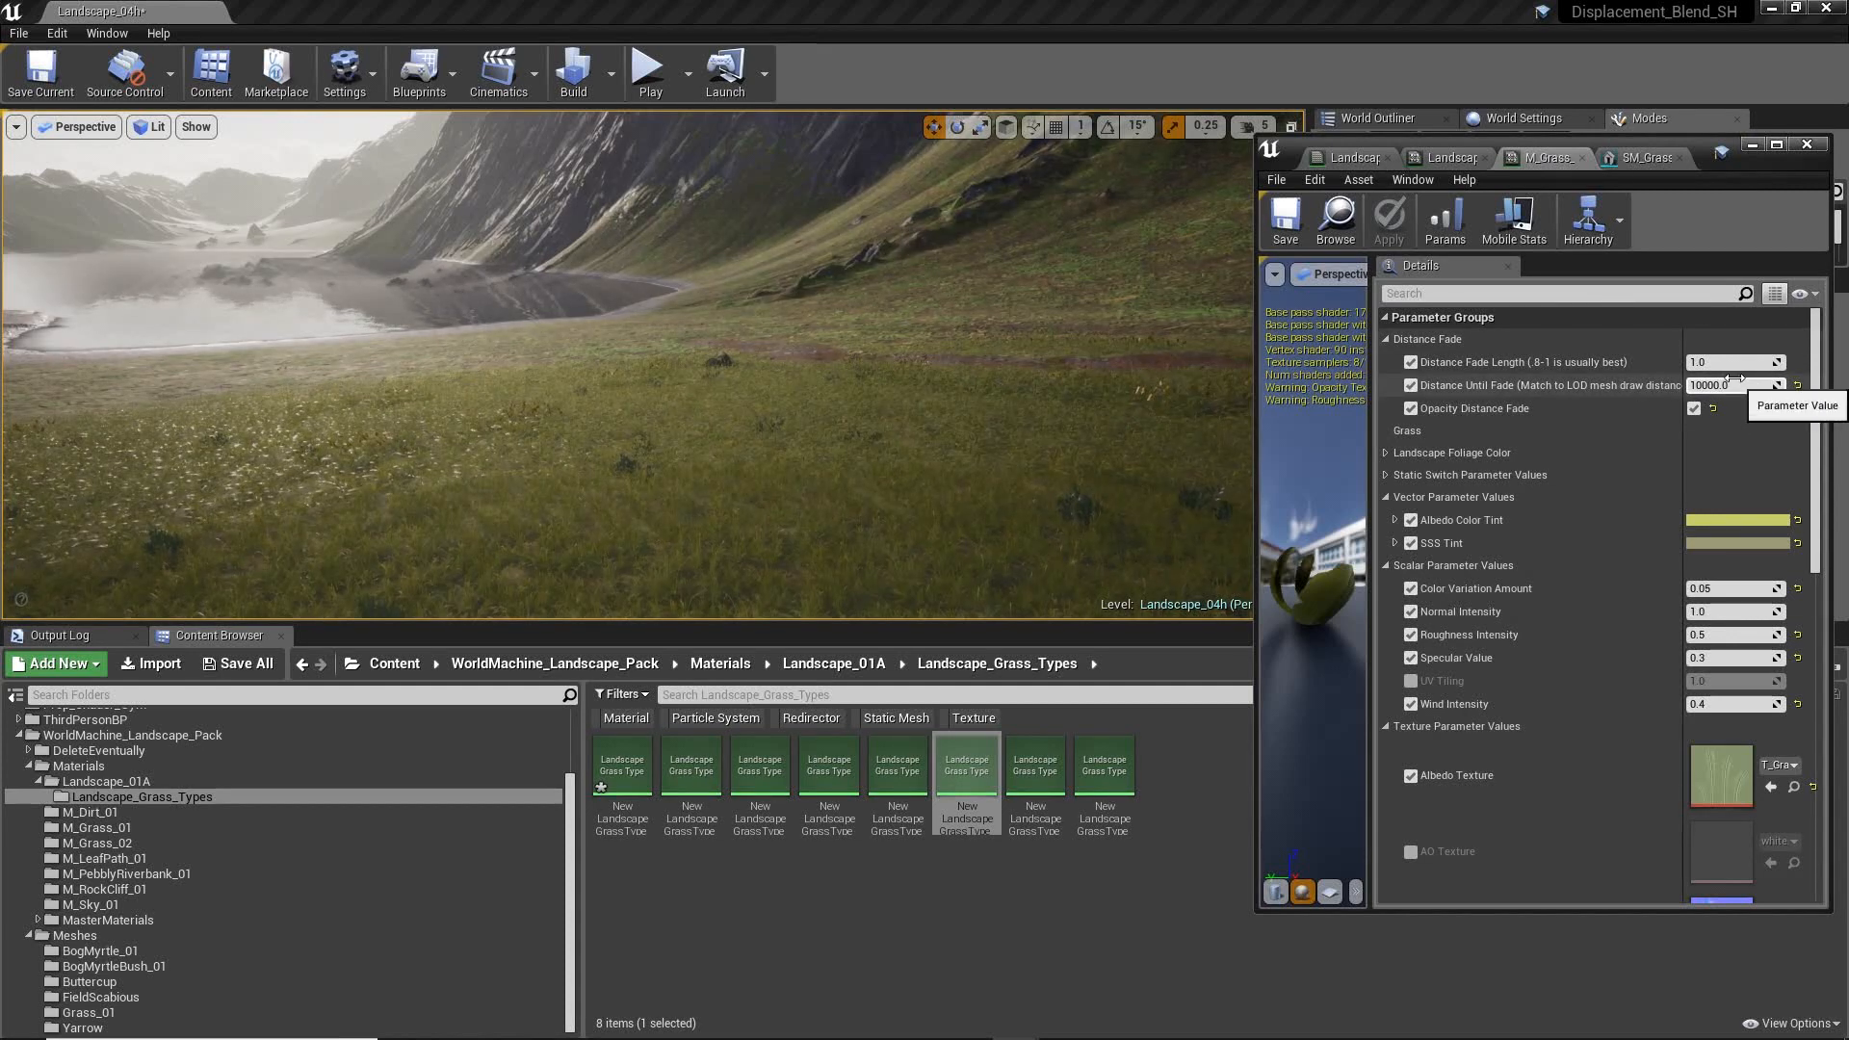
# - Compare the meadow grass near and far with Opacity Distance Fade off and on, leaving it enabled
pyautogui.click(1692, 408)
pyautogui.moveTo(564, 321); pyautogui.dragTo(439, 324, button='right')
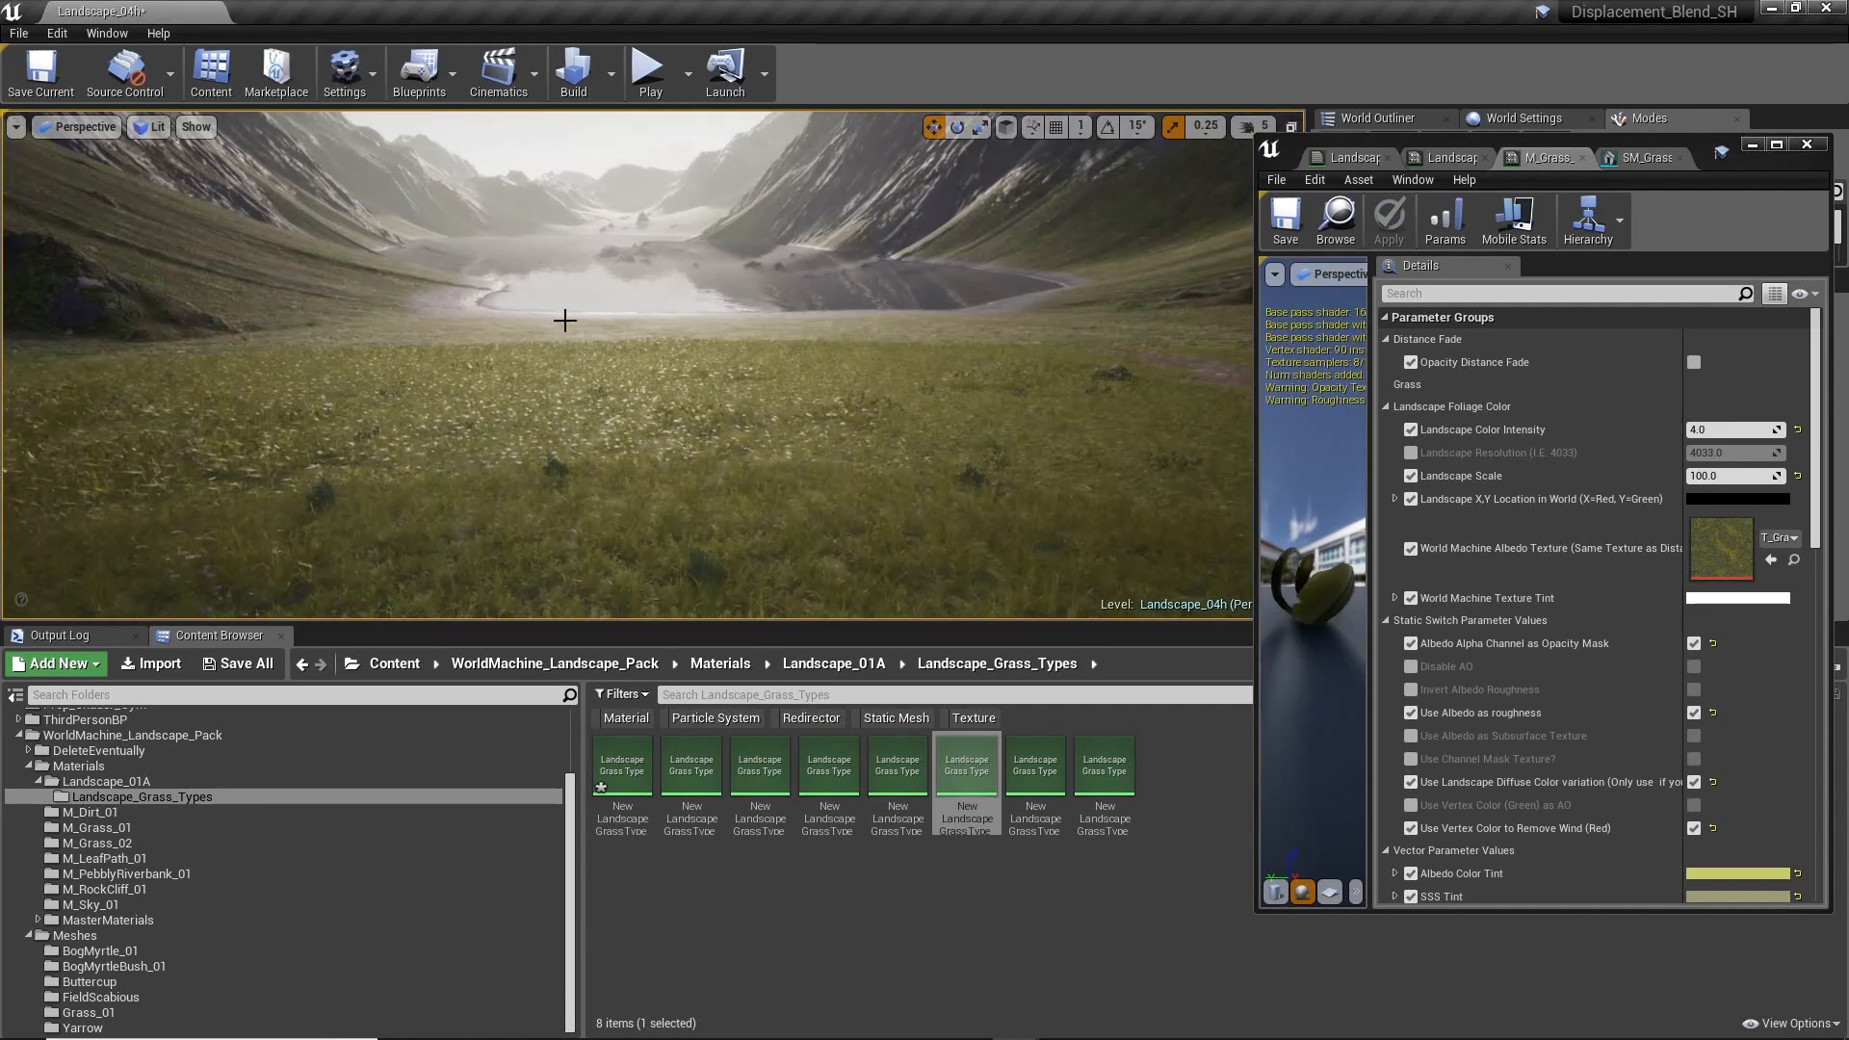
pyautogui.moveTo(866, 356); pyautogui.dragTo(785, 343, button='right')
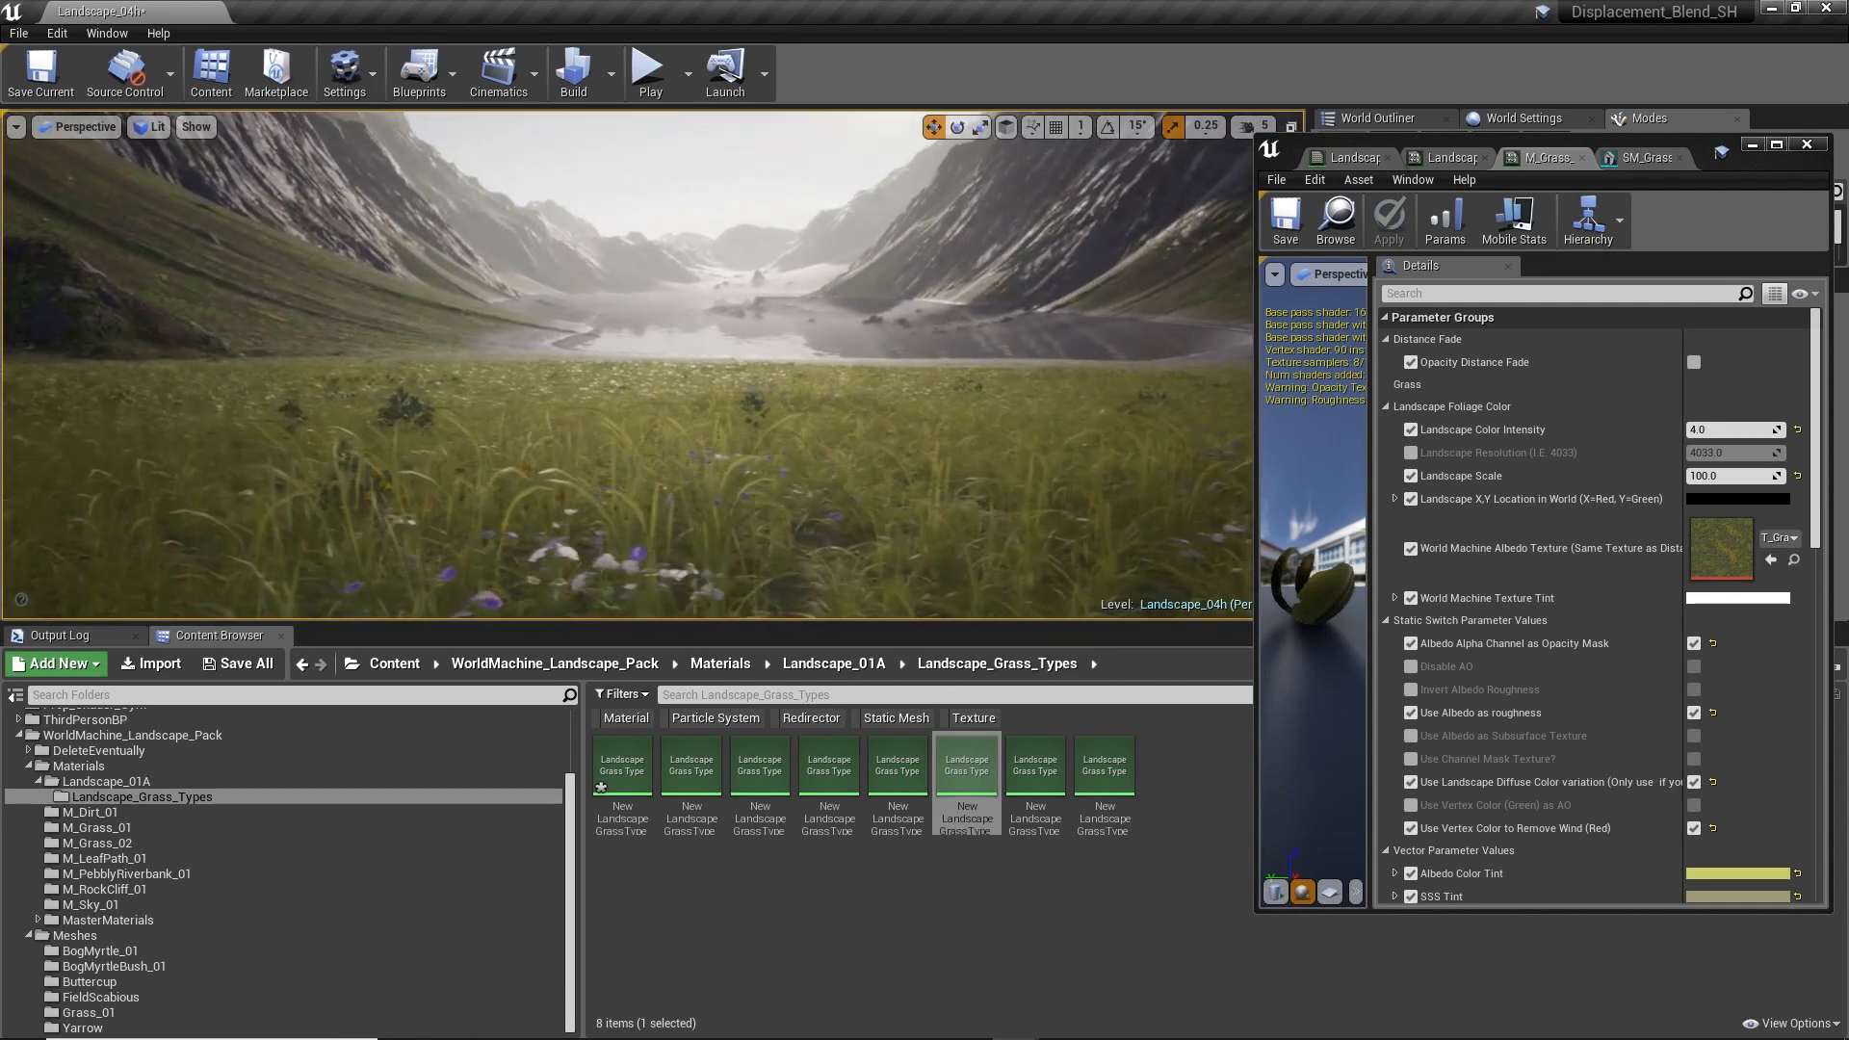
pyautogui.click(1694, 364)
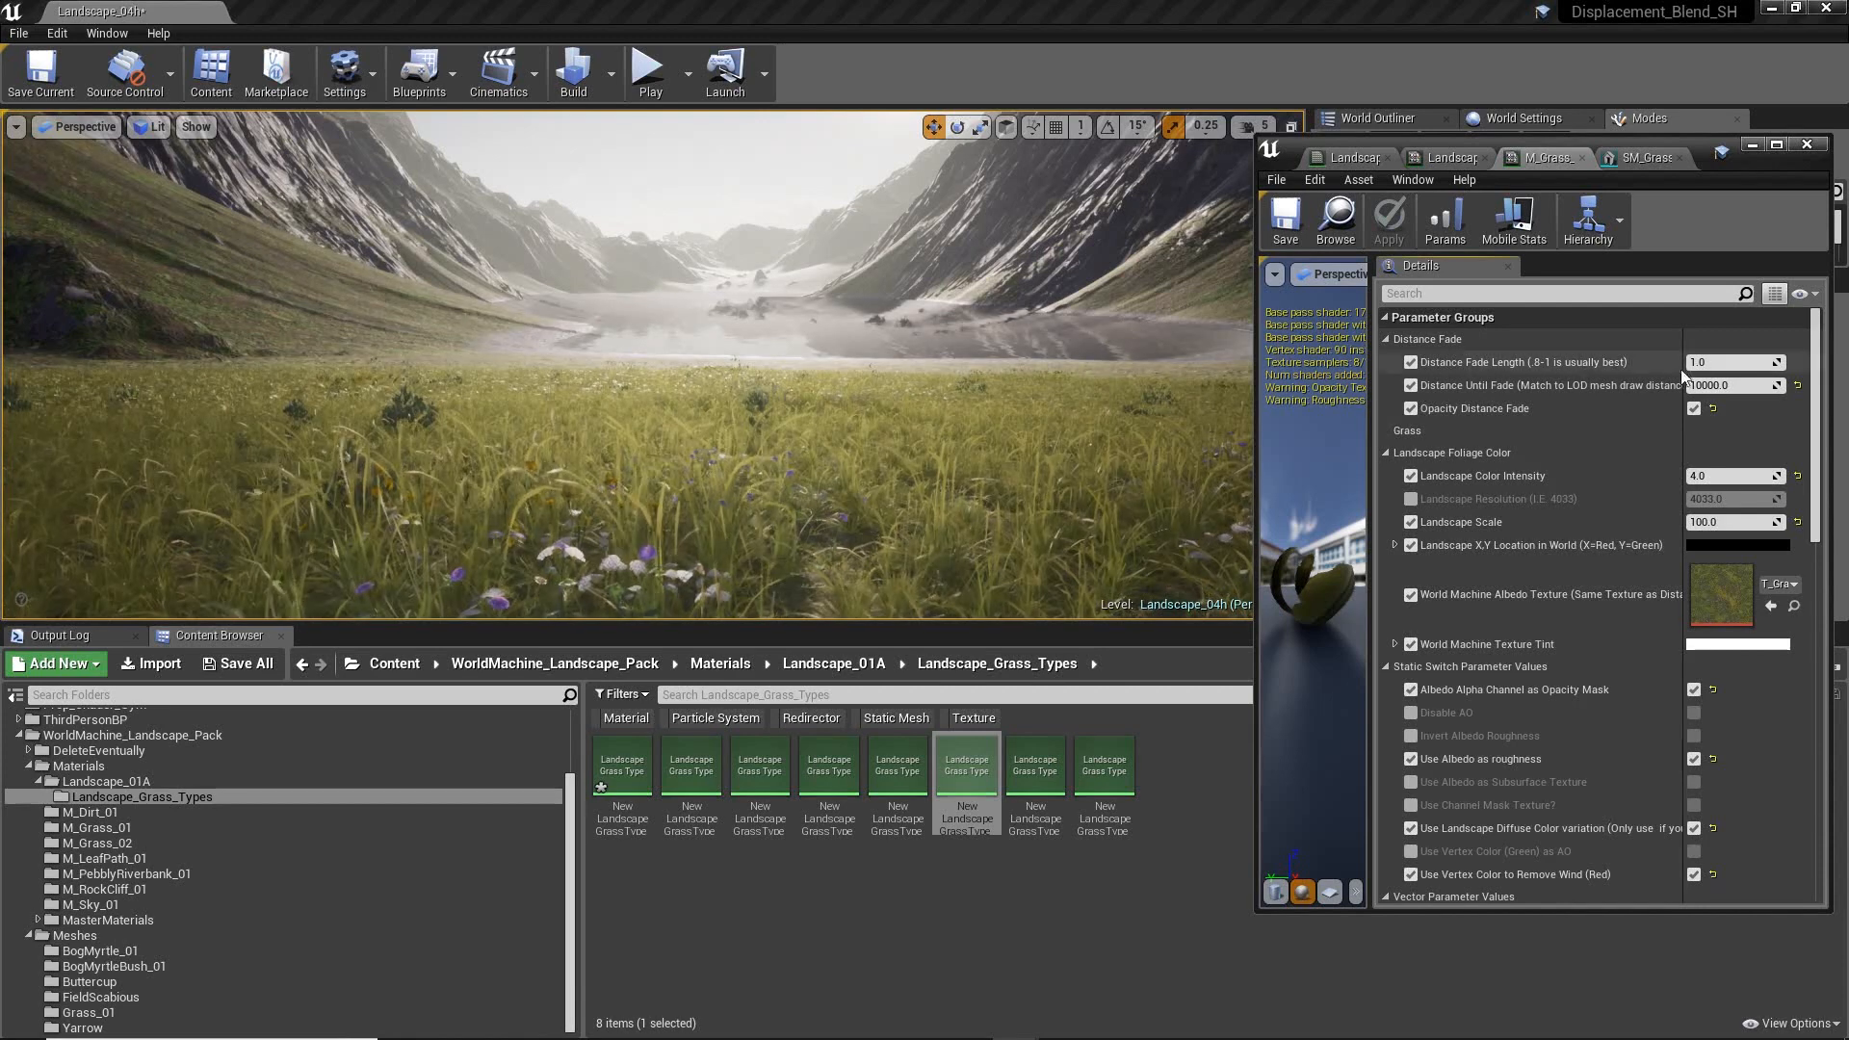
pyautogui.click(1694, 407)
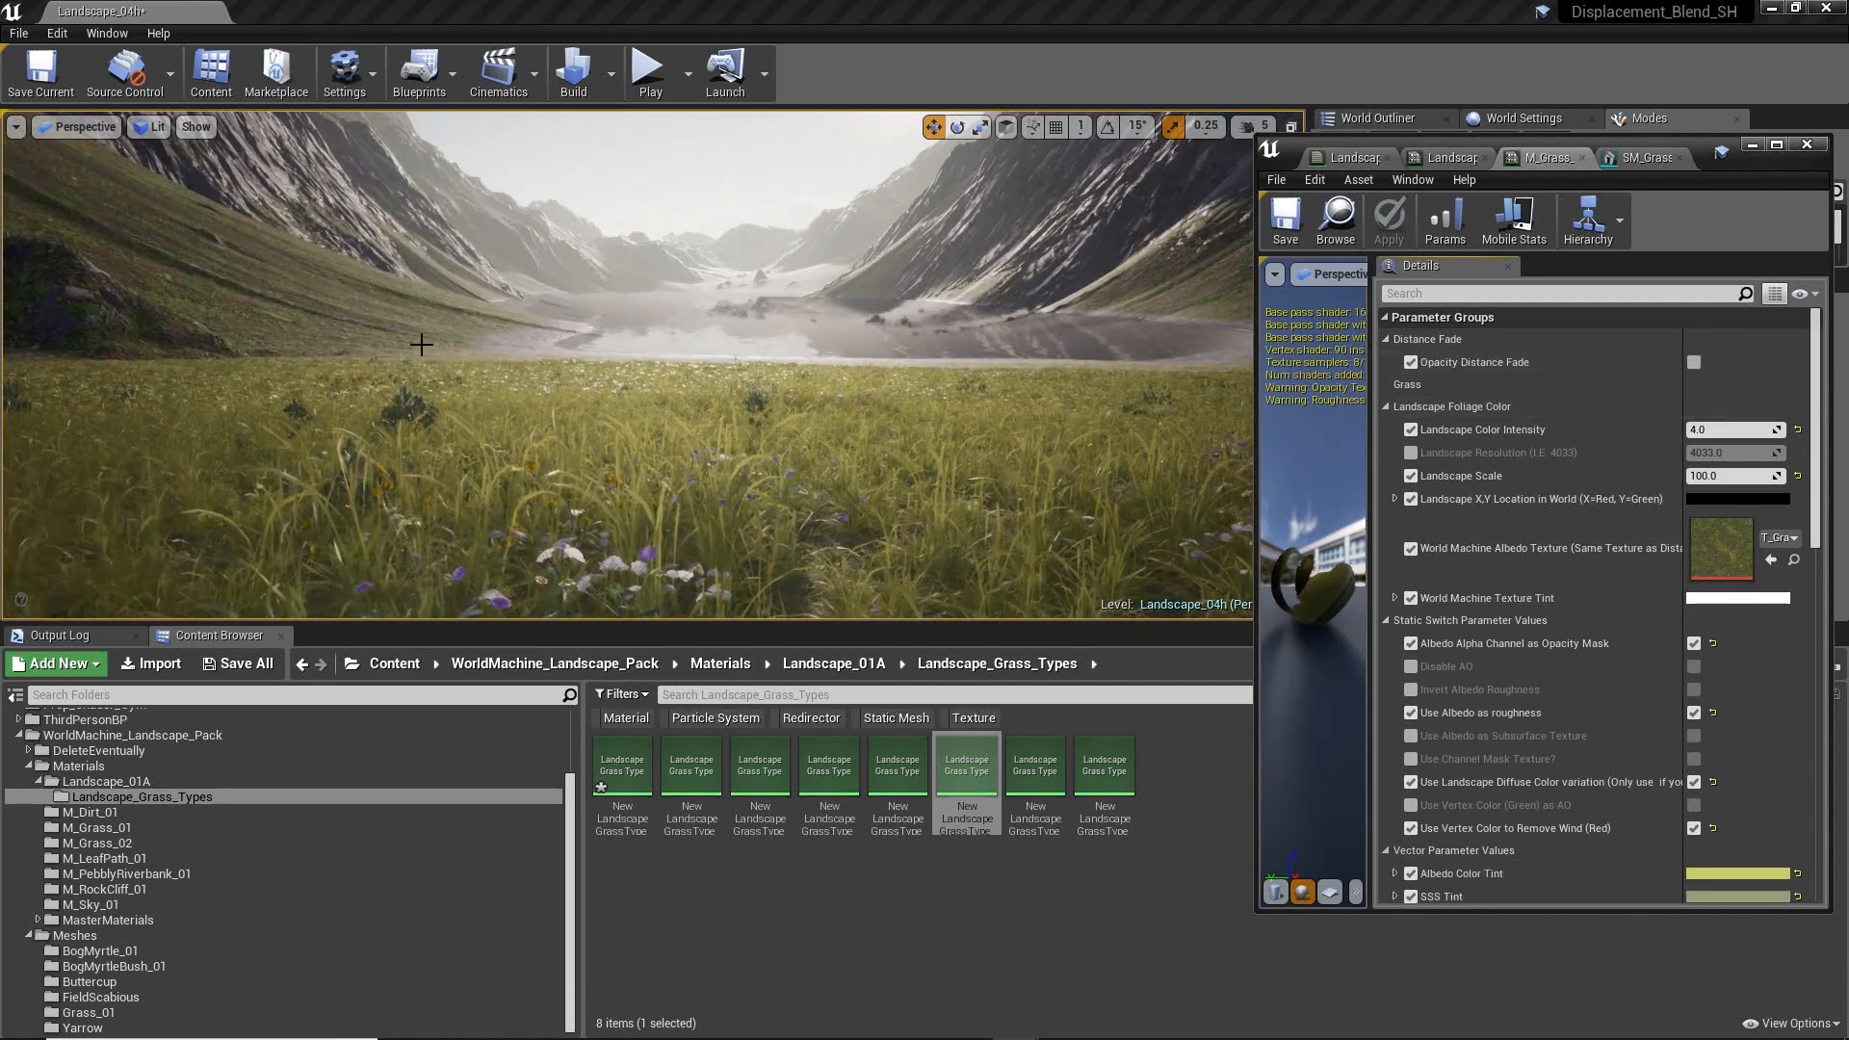
pyautogui.click(1694, 362)
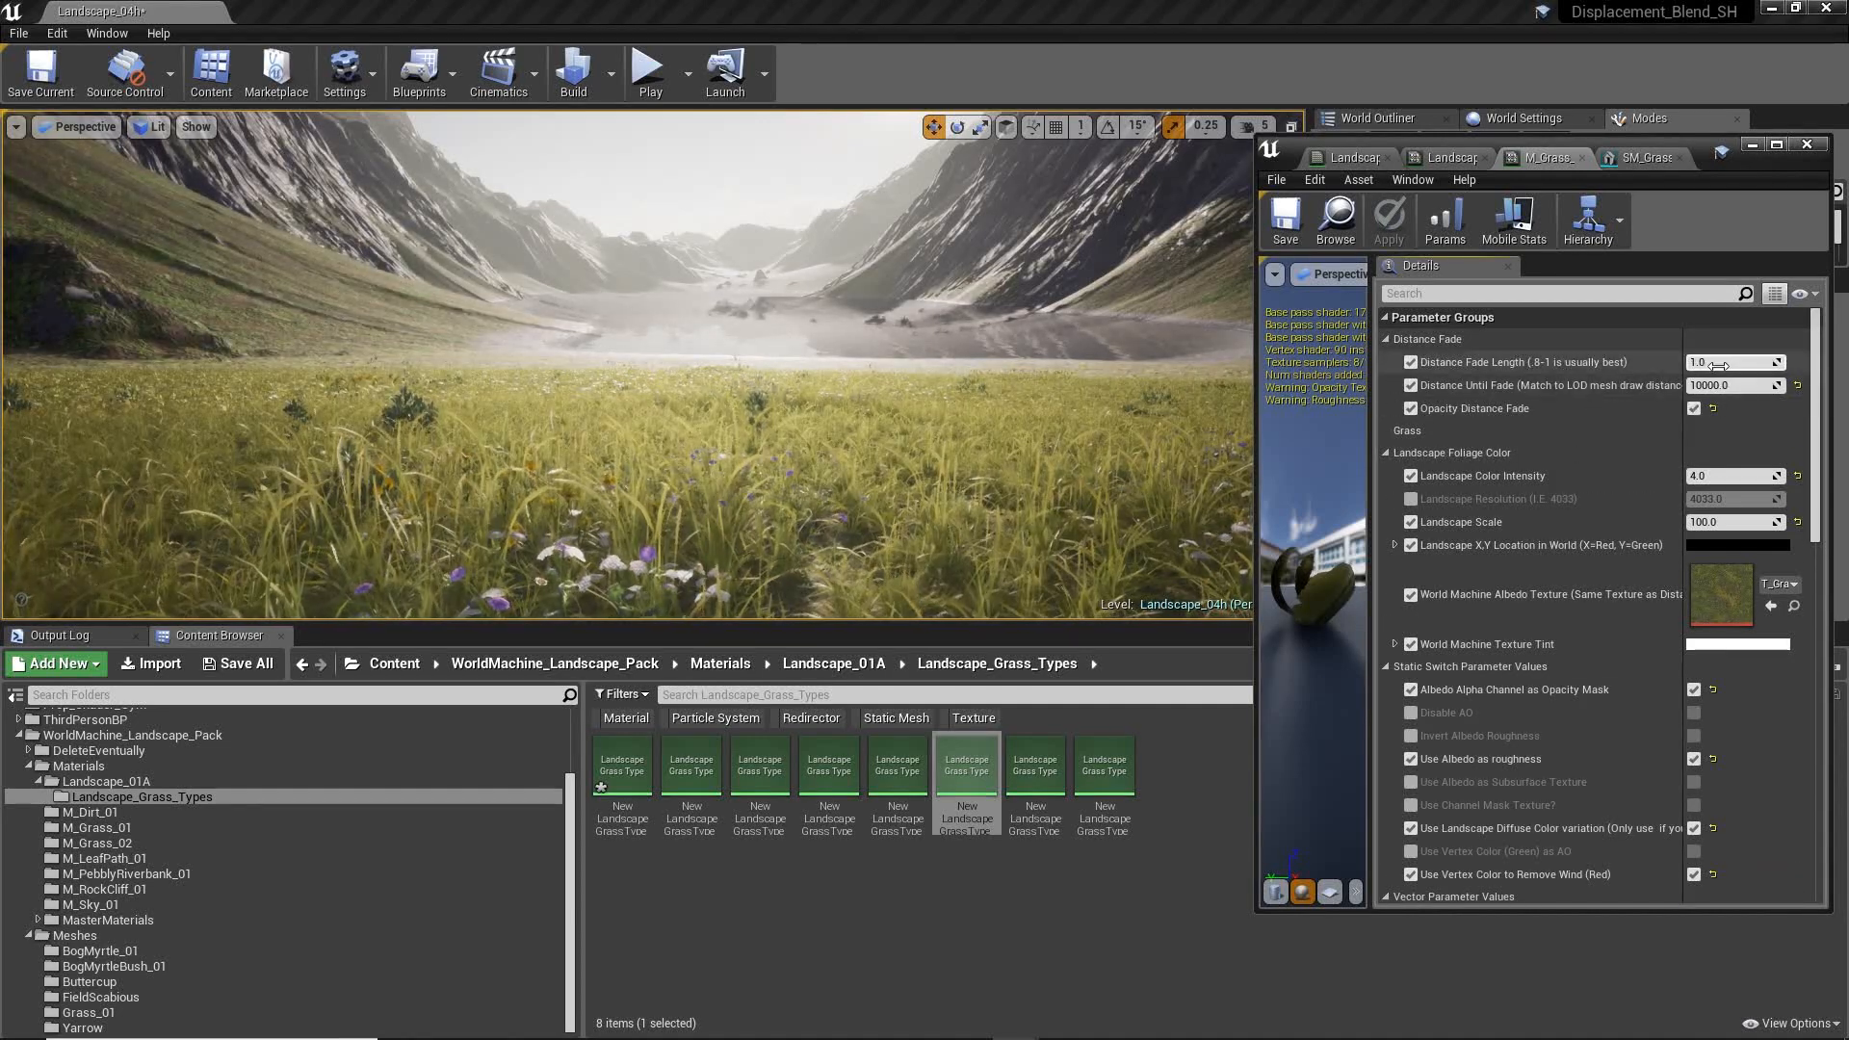
# - Try a Distance Fade Length of 5 on the grass, then restore it to 1
pyautogui.click(1721, 363)
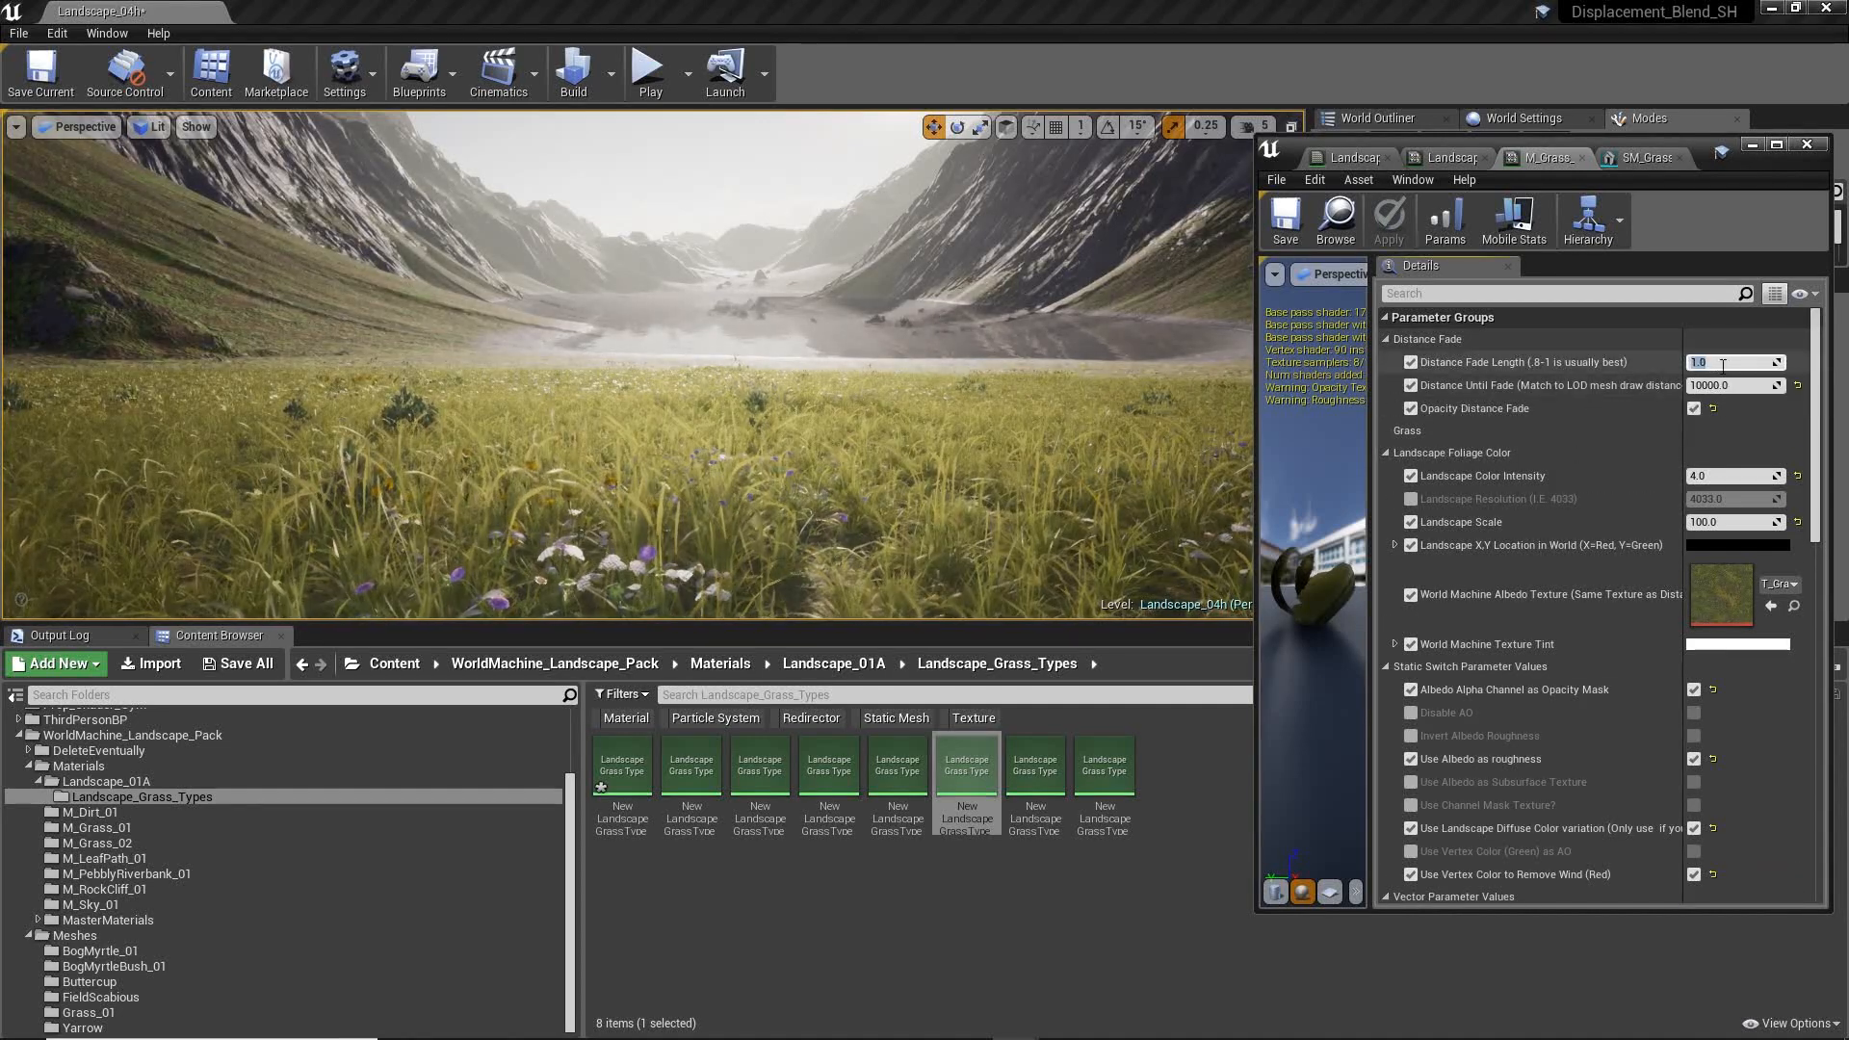
pyautogui.write('5')
pyautogui.press('Return')
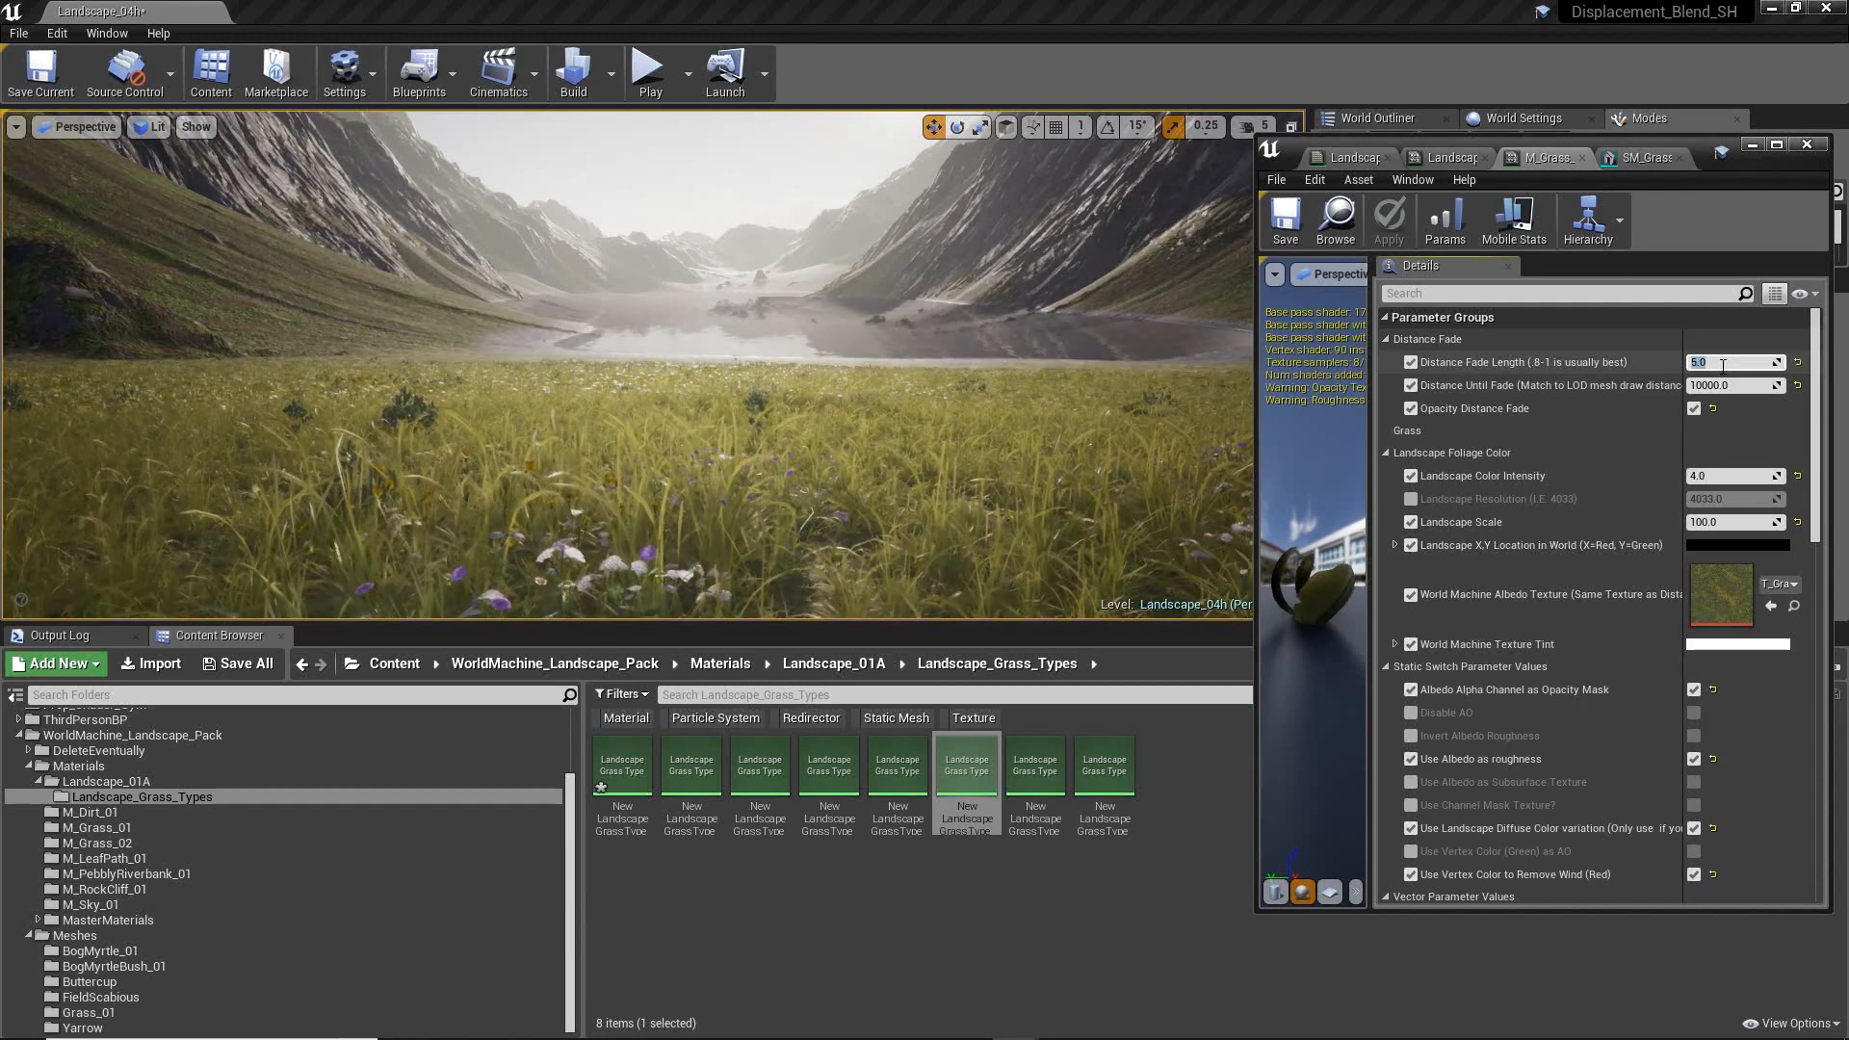
pyautogui.press('Return')
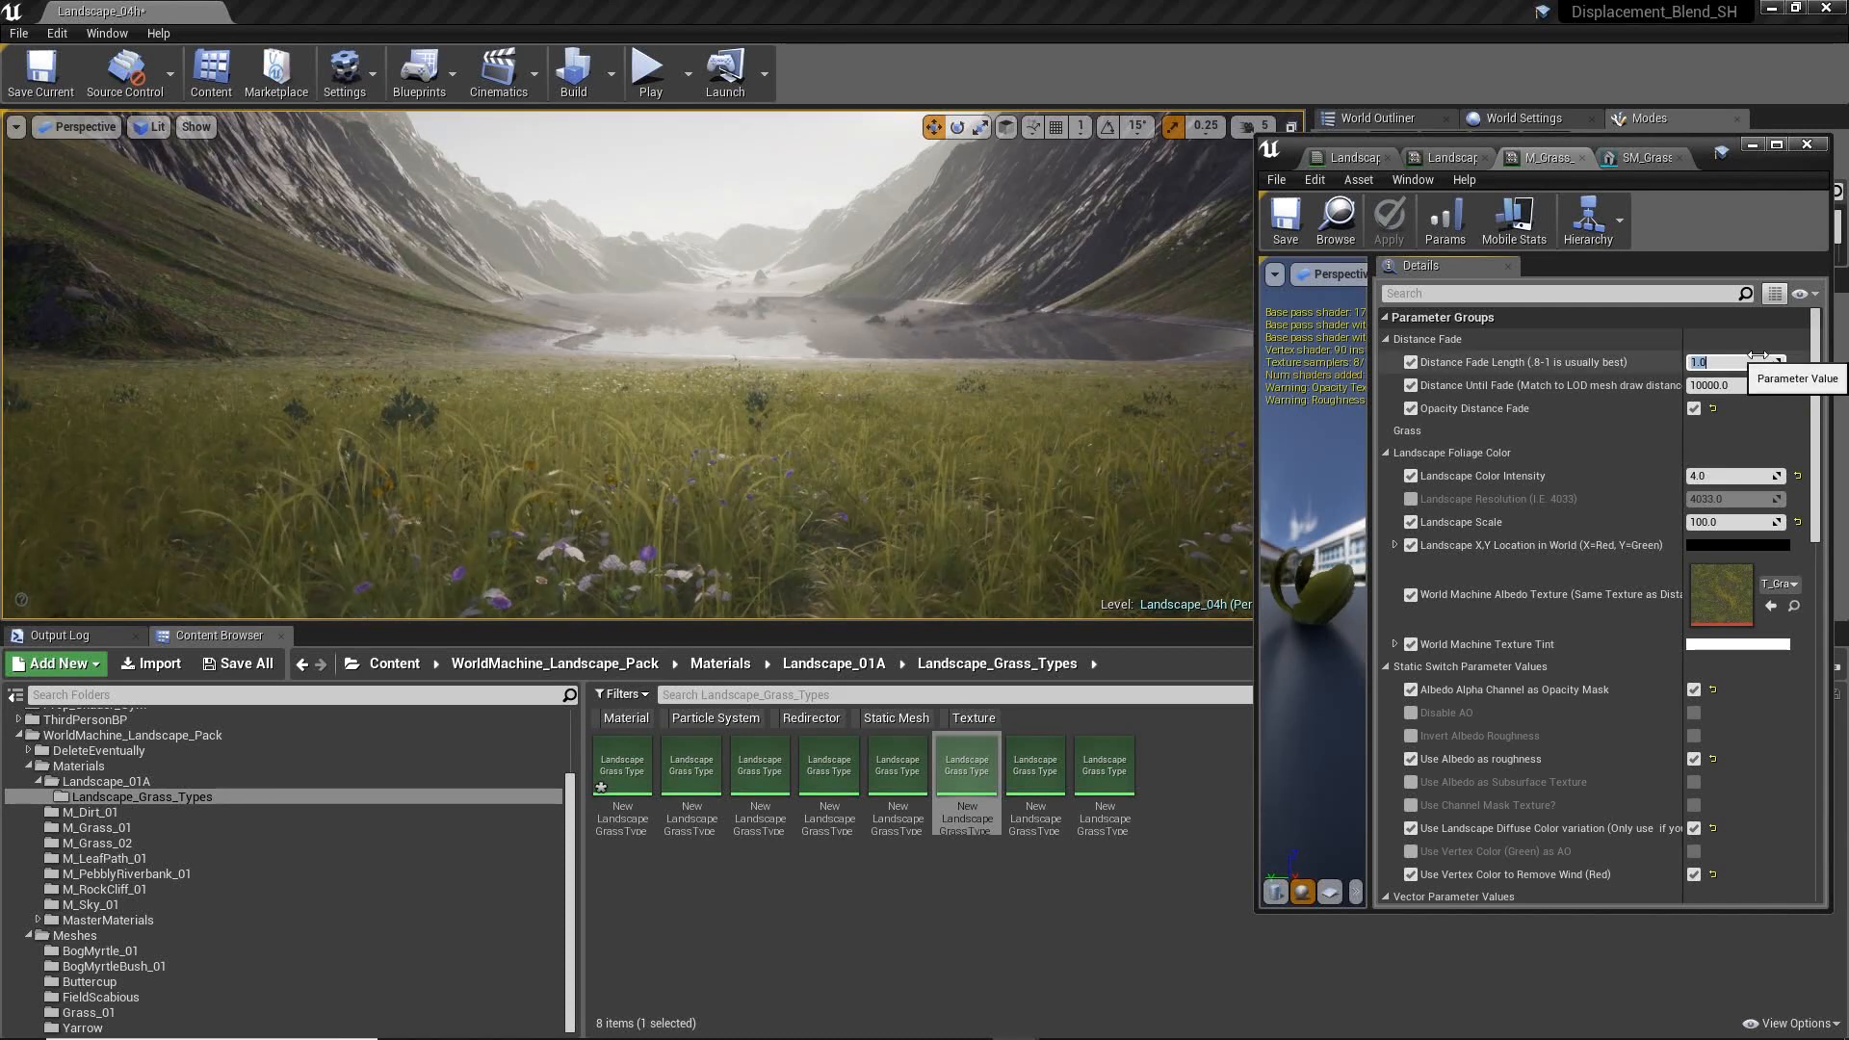
# - Toggle Opacity Distance Fade on M_Grass_01A_Inst again to recheck its effect on the grass
pyautogui.click(1694, 409)
pyautogui.click(1694, 362)
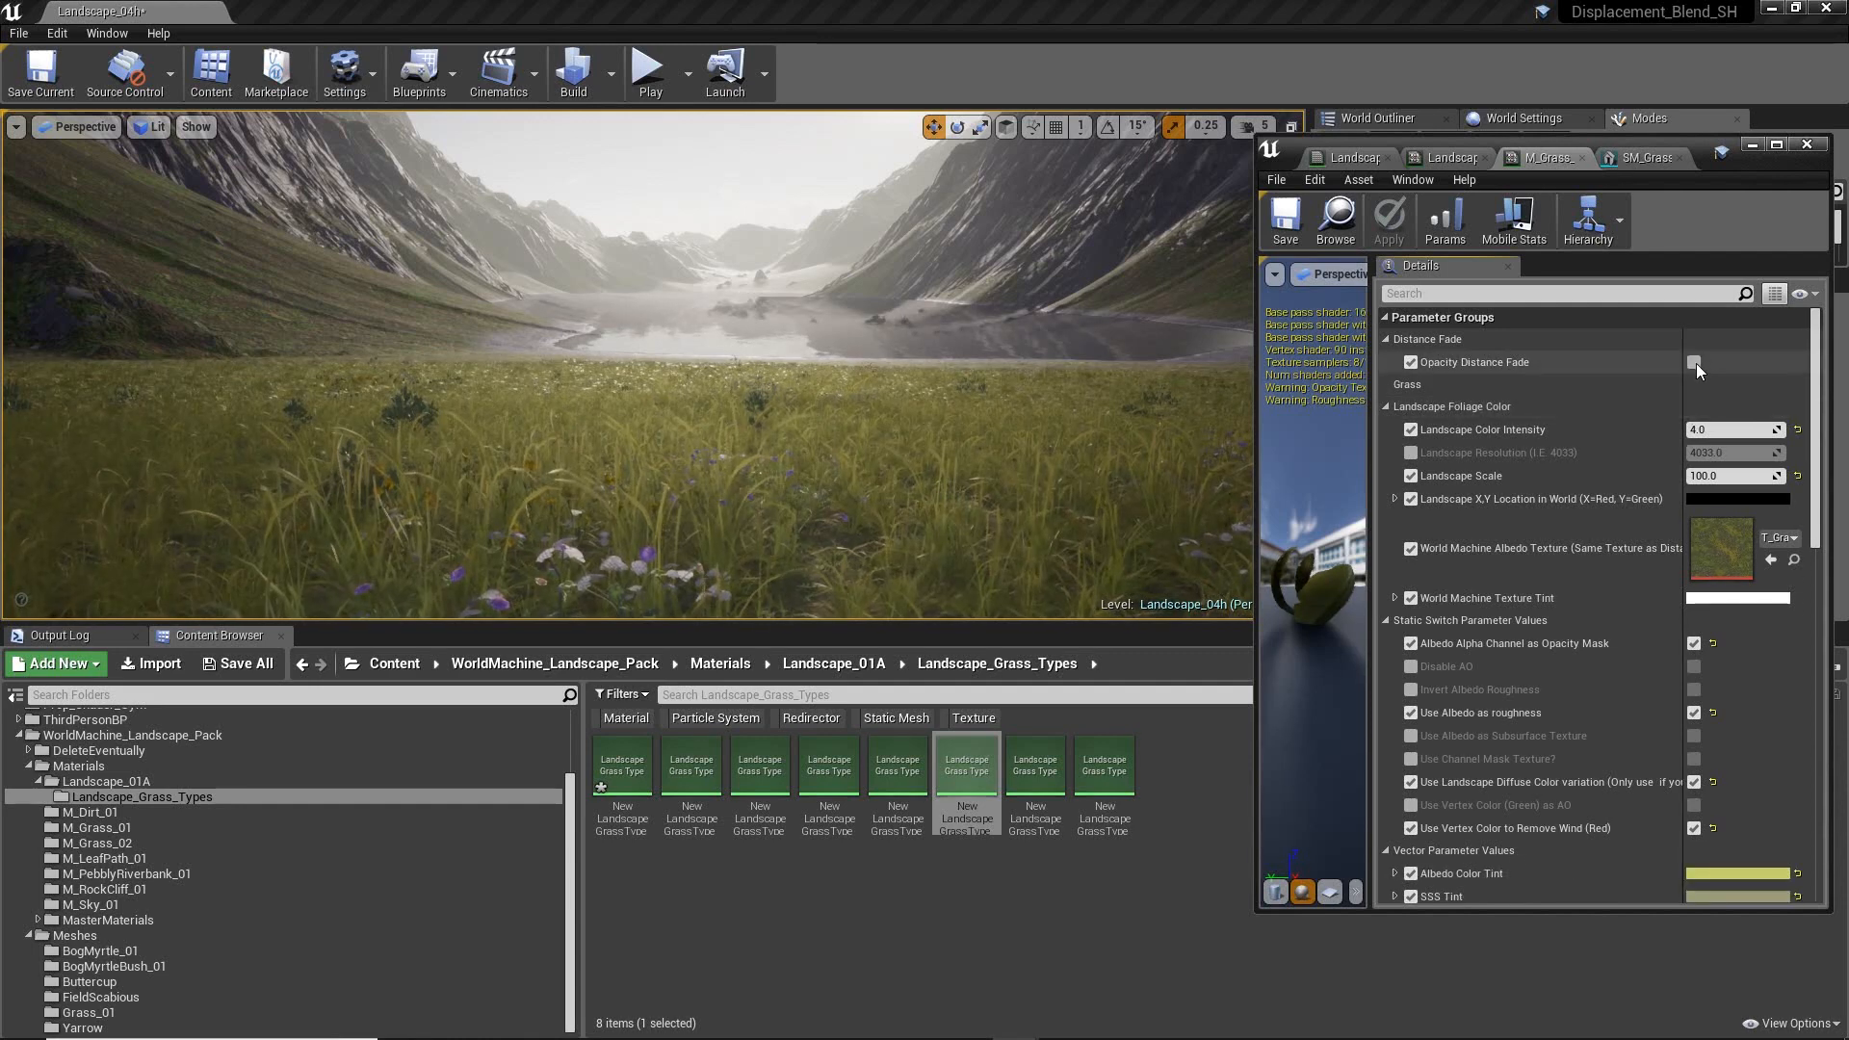